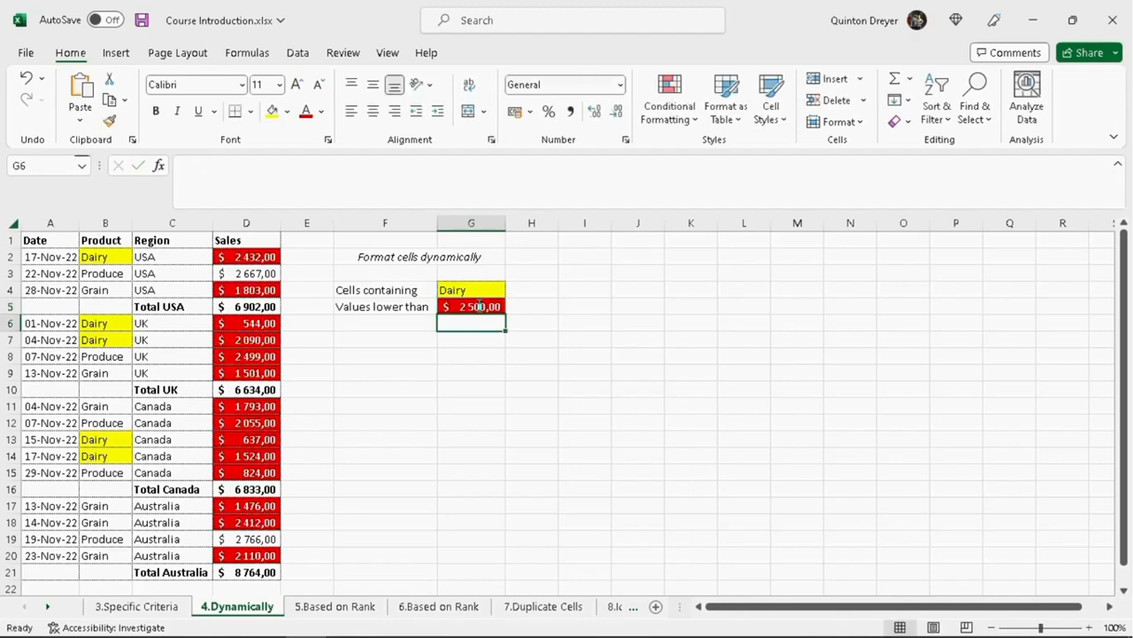
Step: Review the rank-based formatting examples on sheets 5 and 6 and the duplicate customer names on sheet 7
{"action": "left_click", "coordinate": [350, 608]}
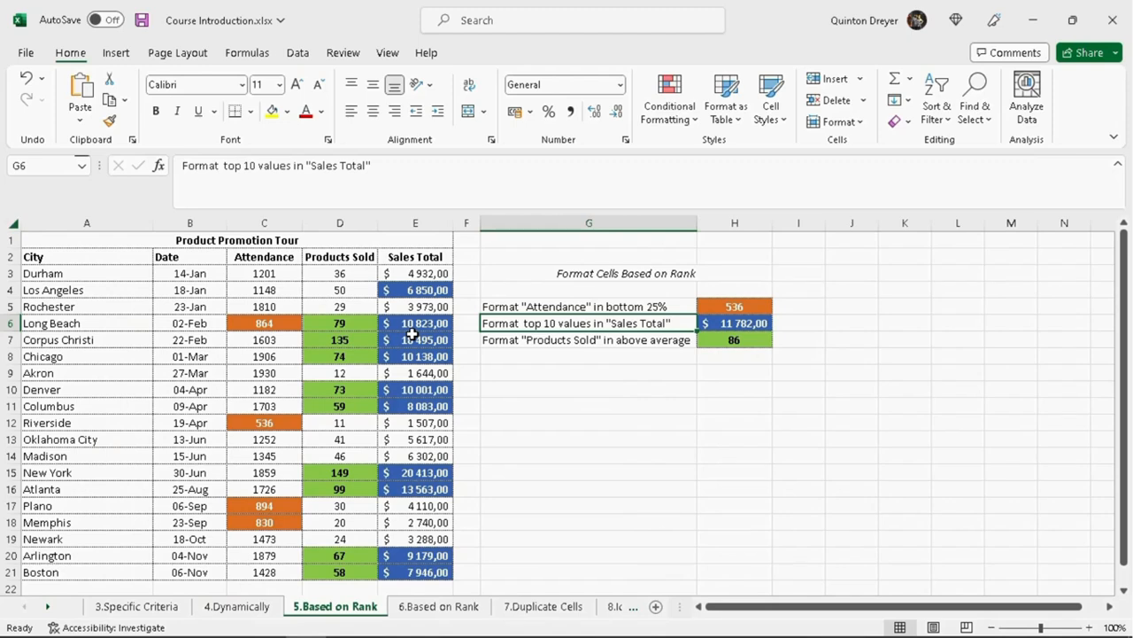
{"action": "key", "text": "ctrl+Page_Down"}
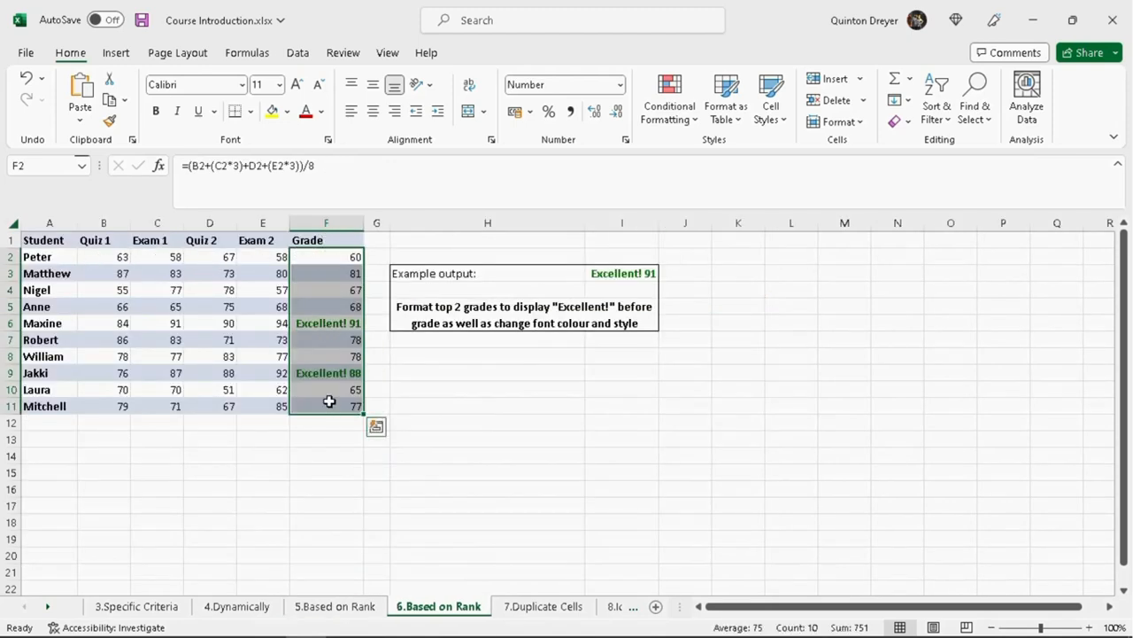
{"action": "left_click", "coordinate": [438, 375]}
{"action": "key", "text": "ctrl+Page_Down"}
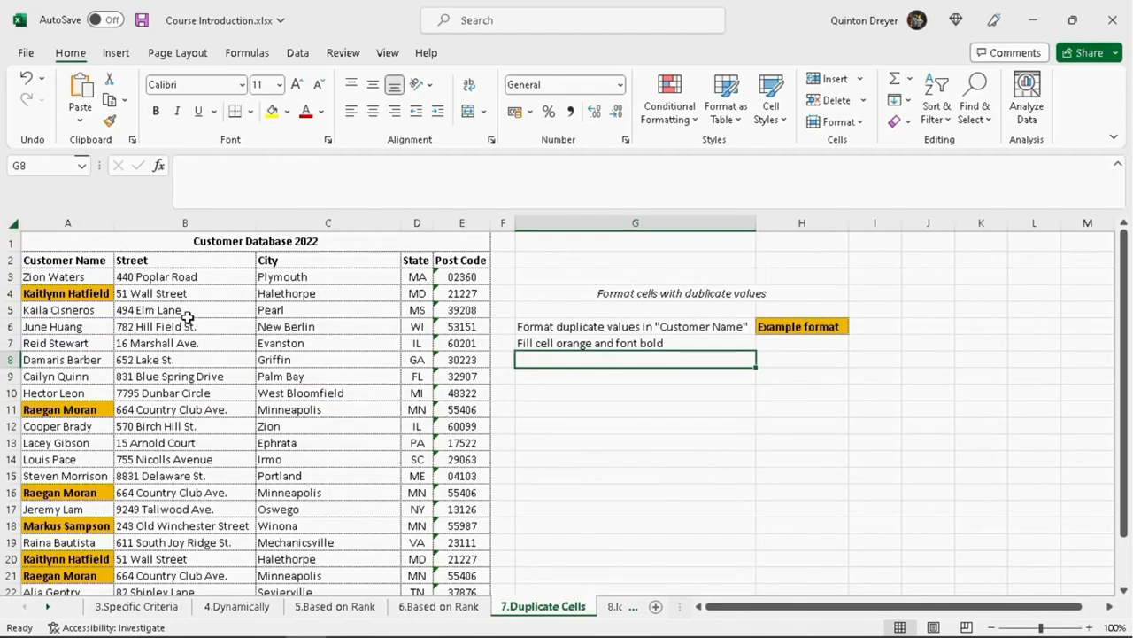
{"action": "scroll", "coordinate": [188, 317], "scroll_direction": "down", "scroll_amount": 1}
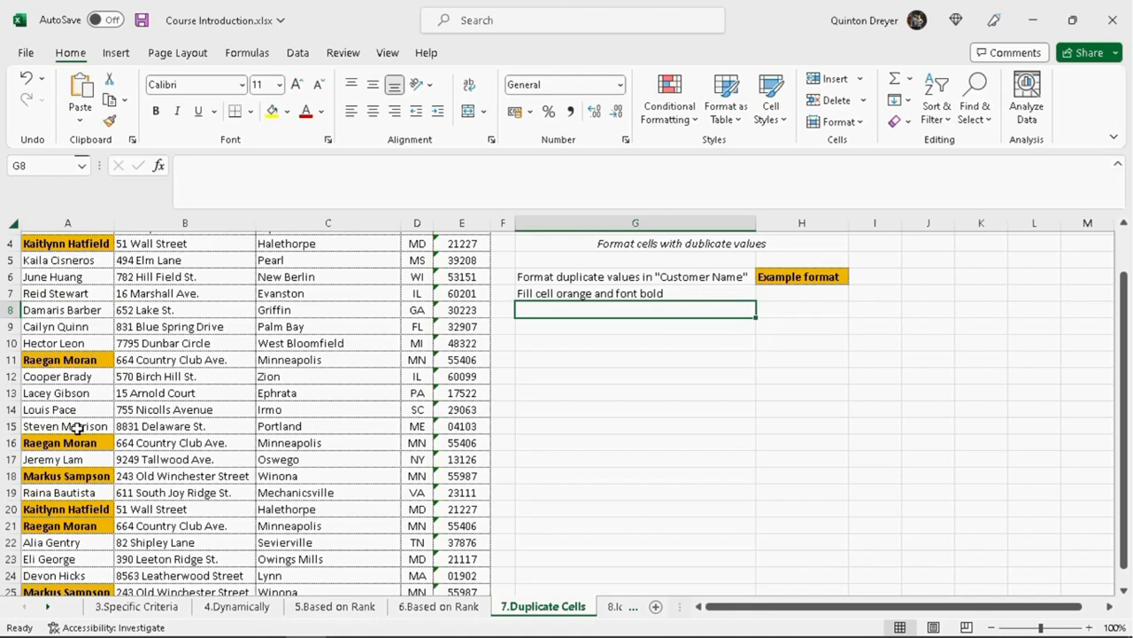
{"action": "scroll", "coordinate": [78, 460], "scroll_direction": "down", "scroll_amount": 1}
{"action": "scroll", "coordinate": [78, 496], "scroll_direction": "up", "scroll_amount": 2}
Step: Review the four Icon Sets example sheets, 8 to 11, with their icon criteria
{"action": "key", "text": "ctrl+Page_Down"}
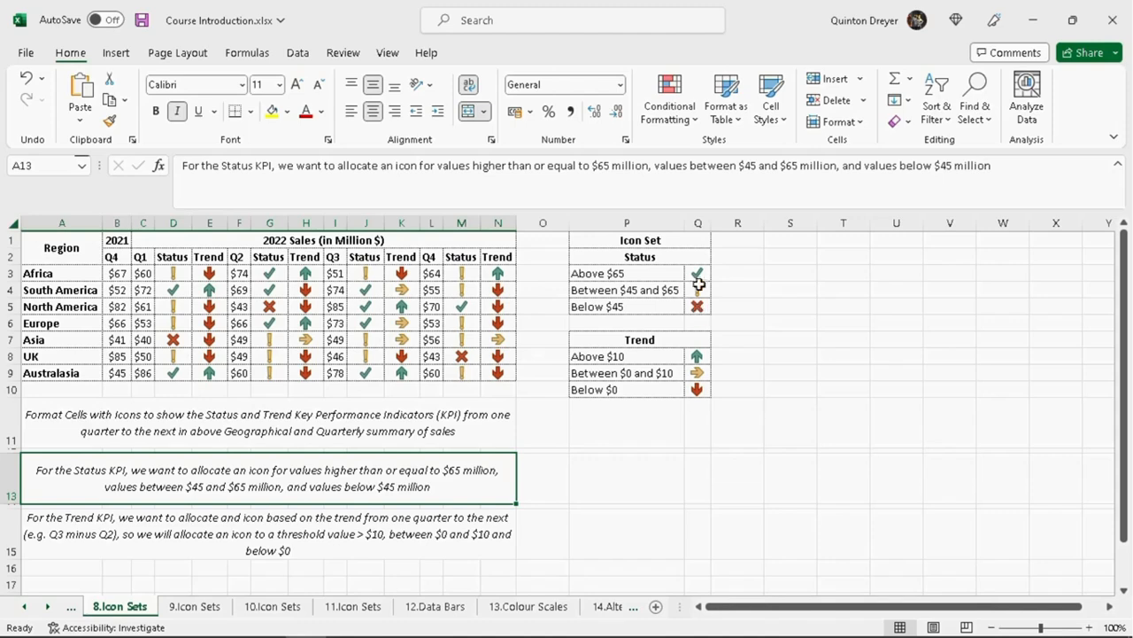
{"action": "key", "text": "ctrl+Page_Down"}
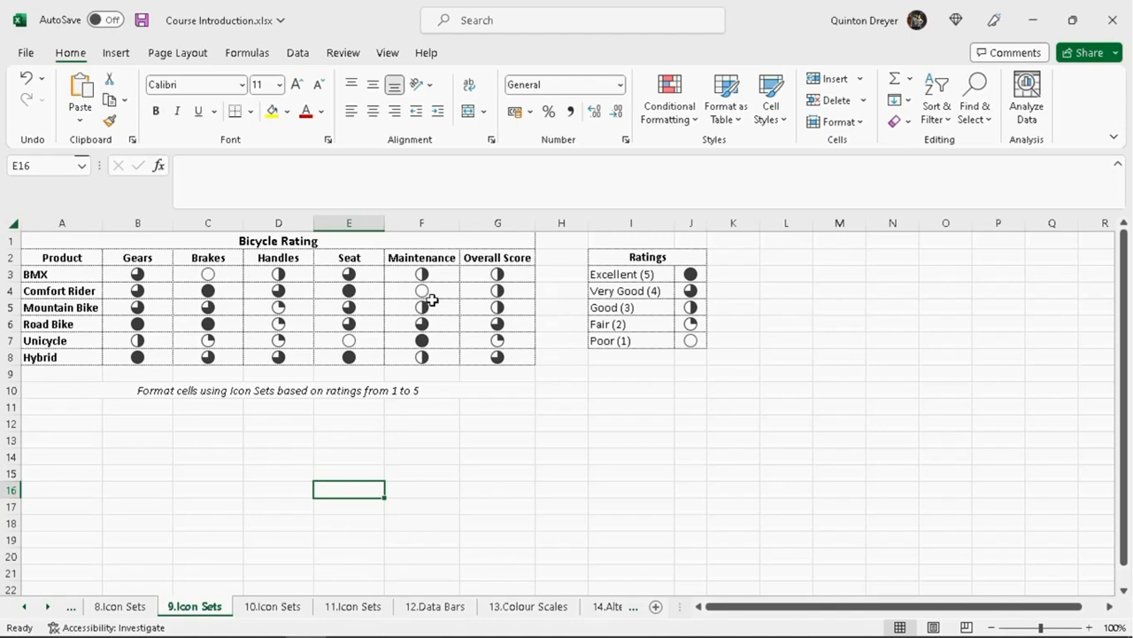
{"action": "key", "text": "ctrl+Page_Down"}
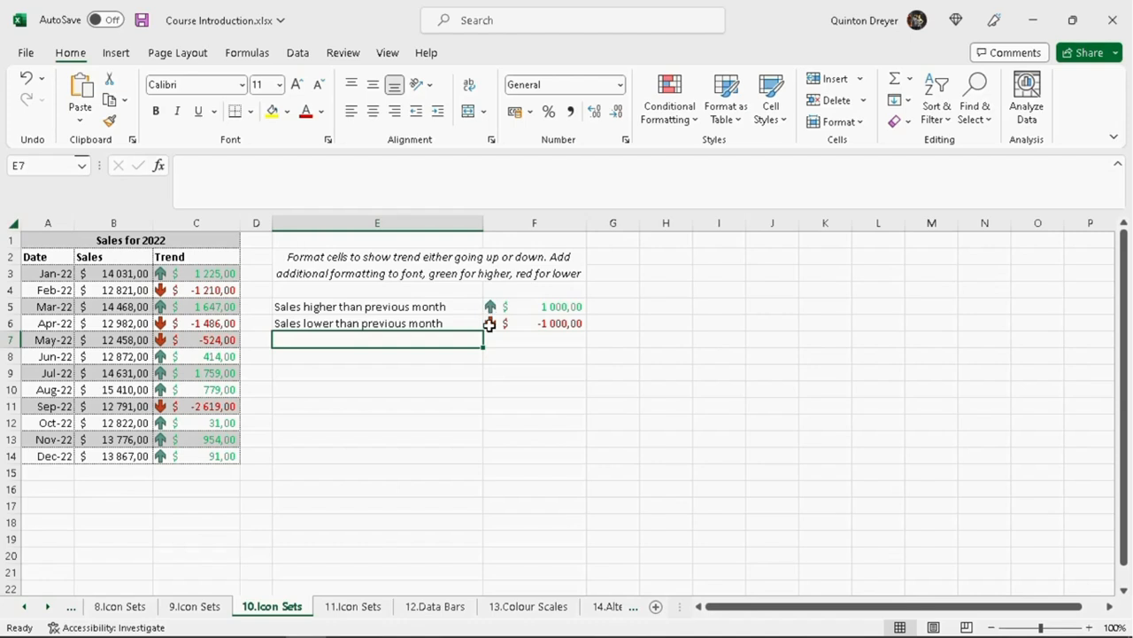
{"action": "key", "text": "ctrl+Page_Down"}
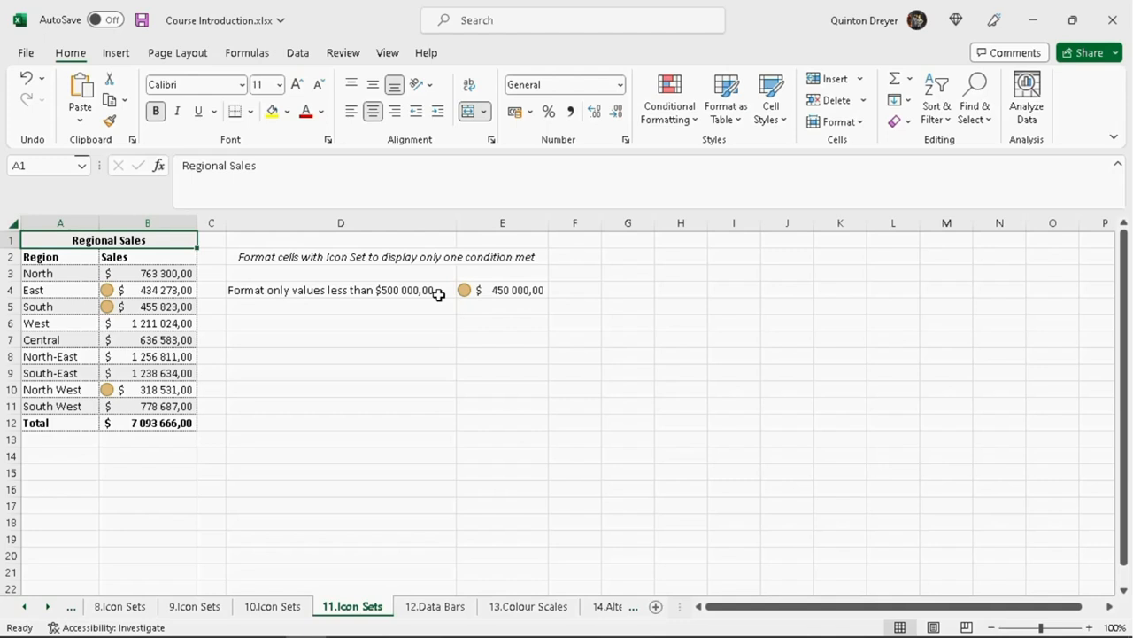
Step: Review the Data Bars, Colour Scales and Alternate Rows example sheets
{"action": "key", "text": "ctrl+Page_Down"}
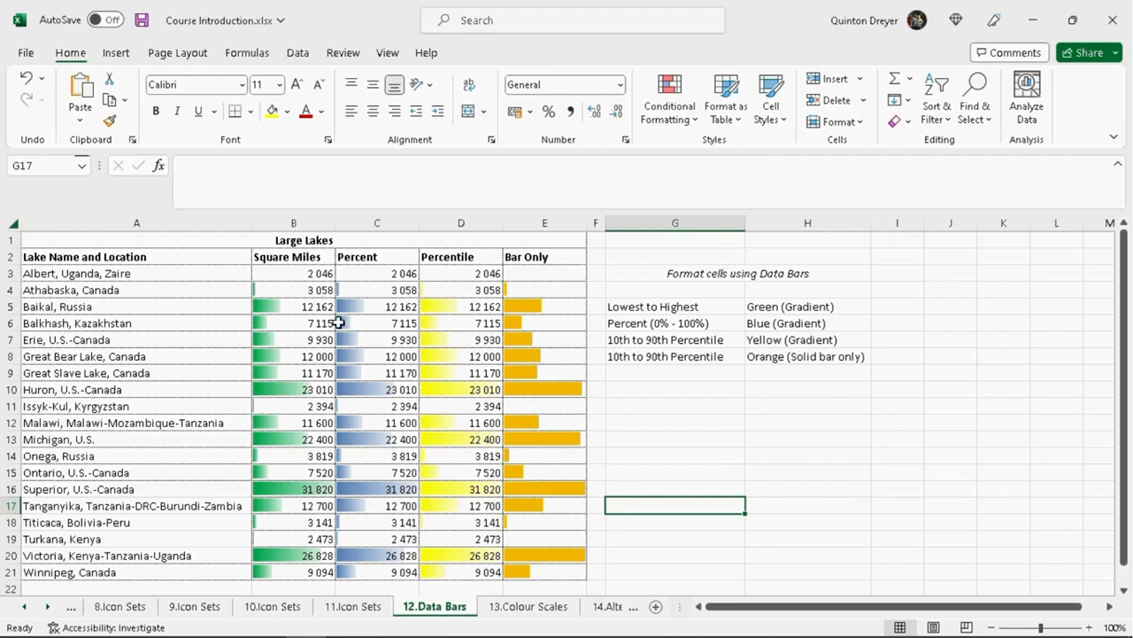
{"action": "key", "text": "ctrl+Page_Down"}
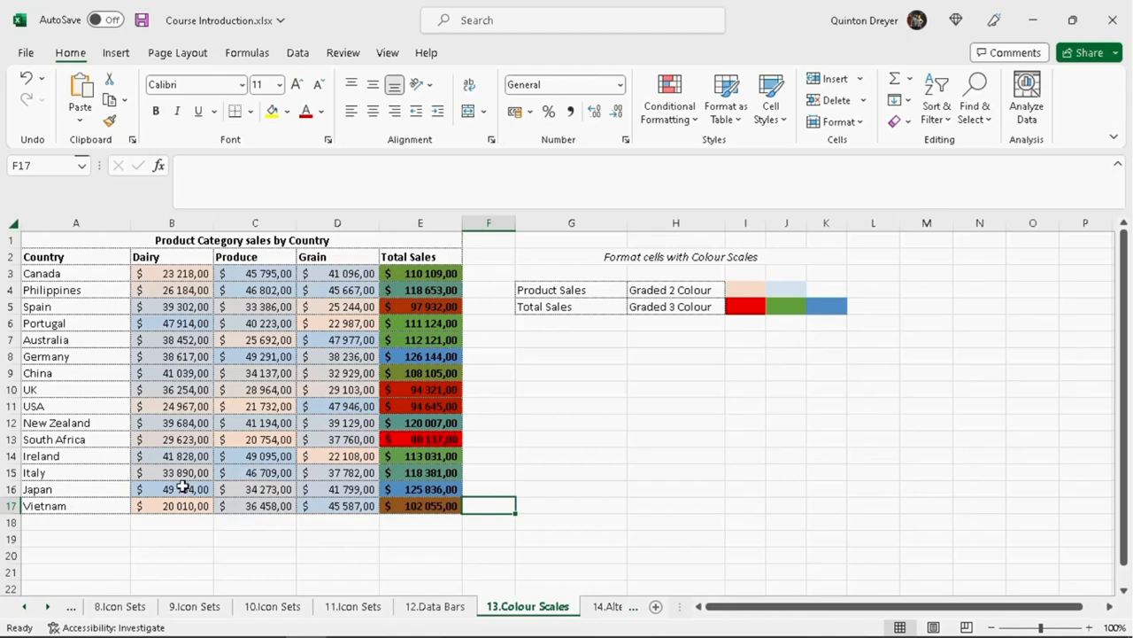
{"action": "key", "text": "ctrl+Page_Down"}
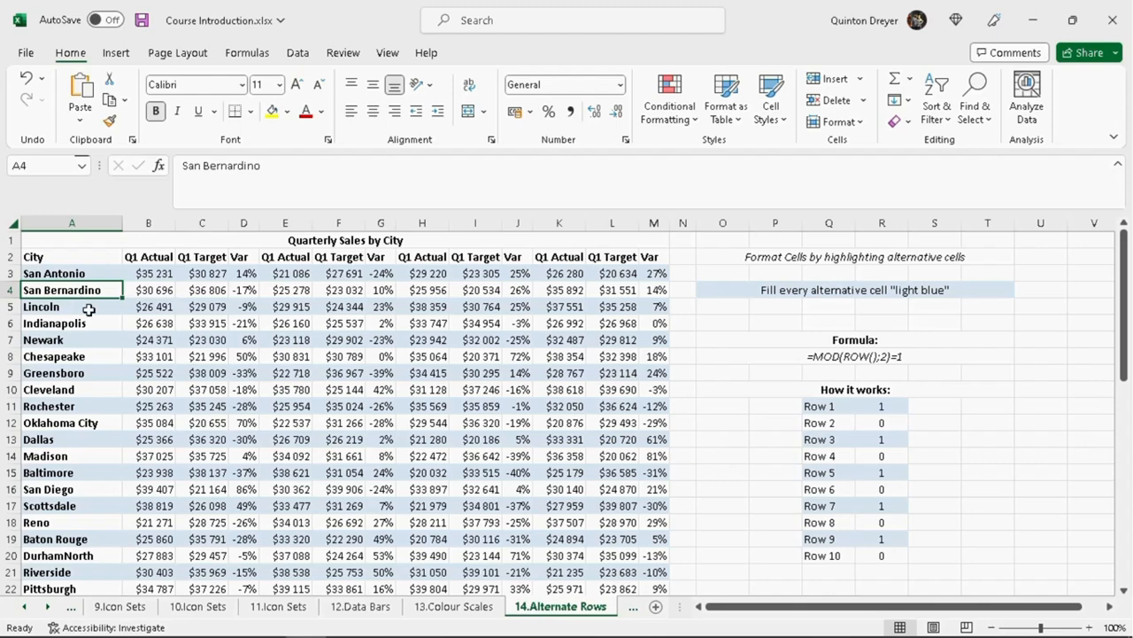
Step: Examine the quarterly sales by city on the Formula Outside Data sheet, down to its last row
{"action": "key", "text": "ctrl+Page_Down"}
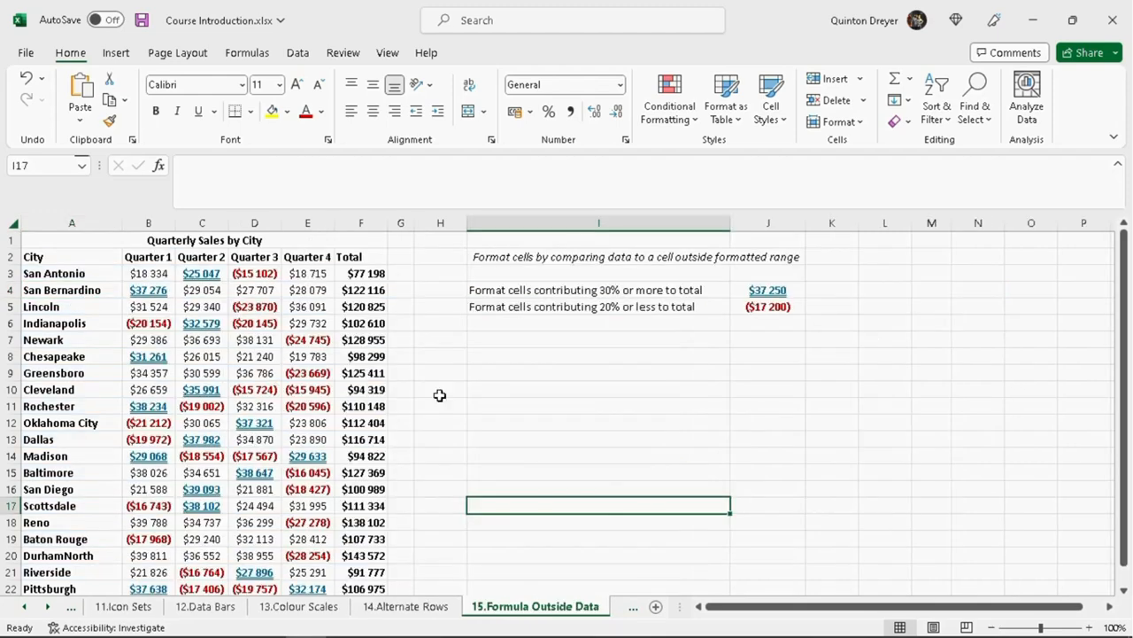
{"action": "scroll", "coordinate": [434, 460], "scroll_direction": "down", "scroll_amount": 1}
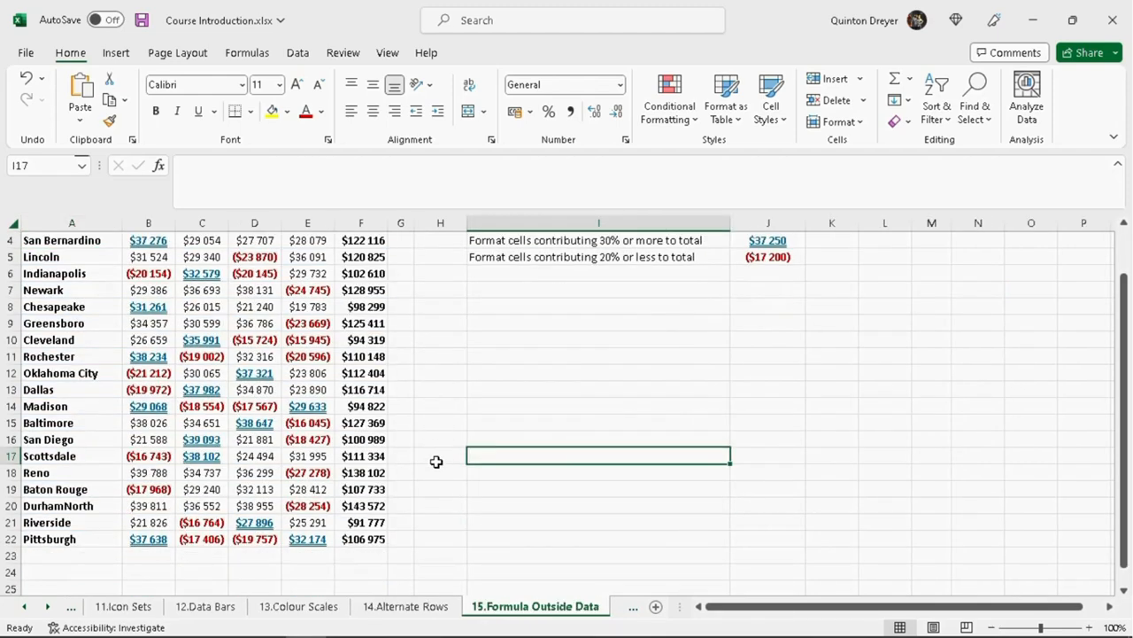
{"action": "scroll", "coordinate": [435, 460], "scroll_direction": "up", "scroll_amount": 1}
{"action": "scroll", "coordinate": [437, 462], "scroll_direction": "down", "scroll_amount": 1}
{"action": "scroll", "coordinate": [437, 462], "scroll_direction": "up", "scroll_amount": 1}
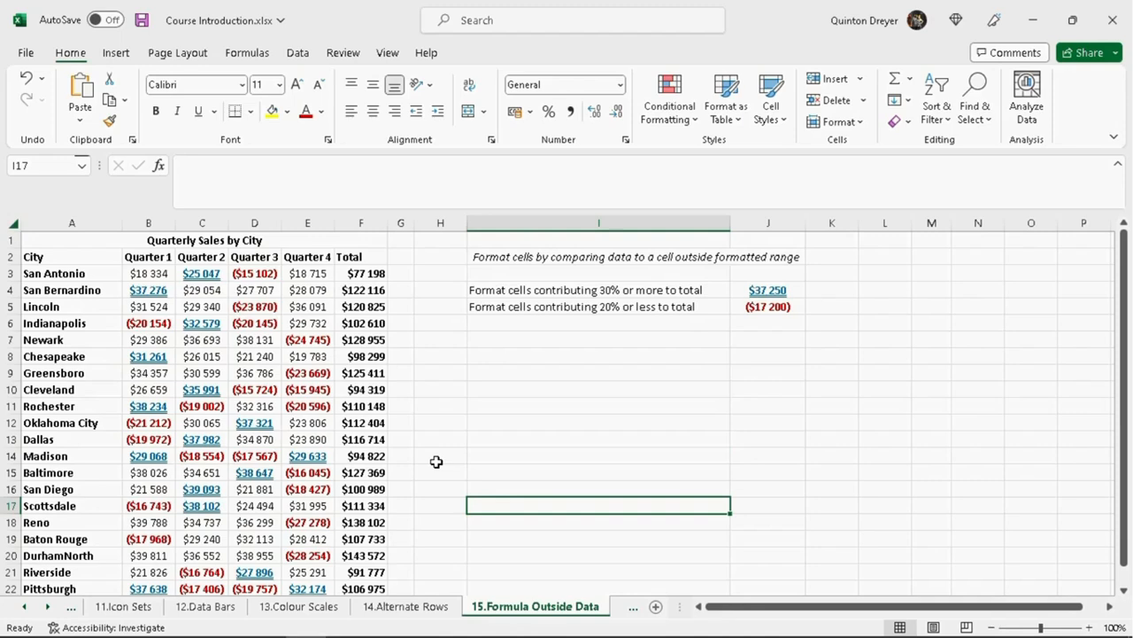
{"action": "left_click", "coordinate": [148, 273]}
Step: Review the Entire Row on Criteria sheet and the highlighted customer rows on the Unique Value Entire Row sheet
{"action": "key", "text": "ctrl+Page_Down"}
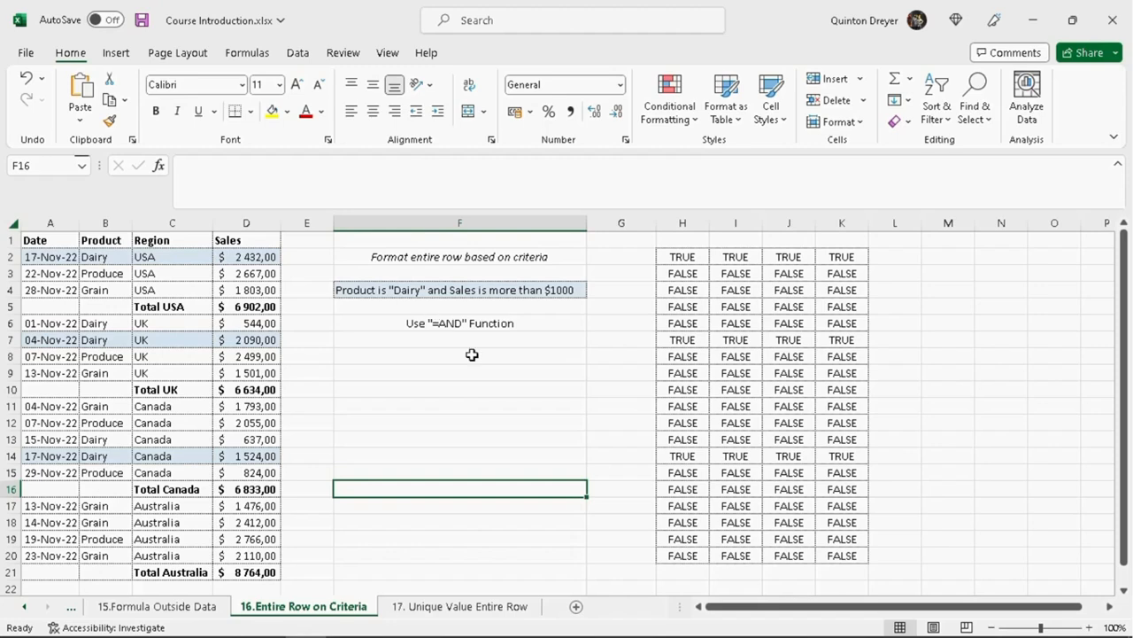
{"action": "key", "text": "ctrl+Page_Down"}
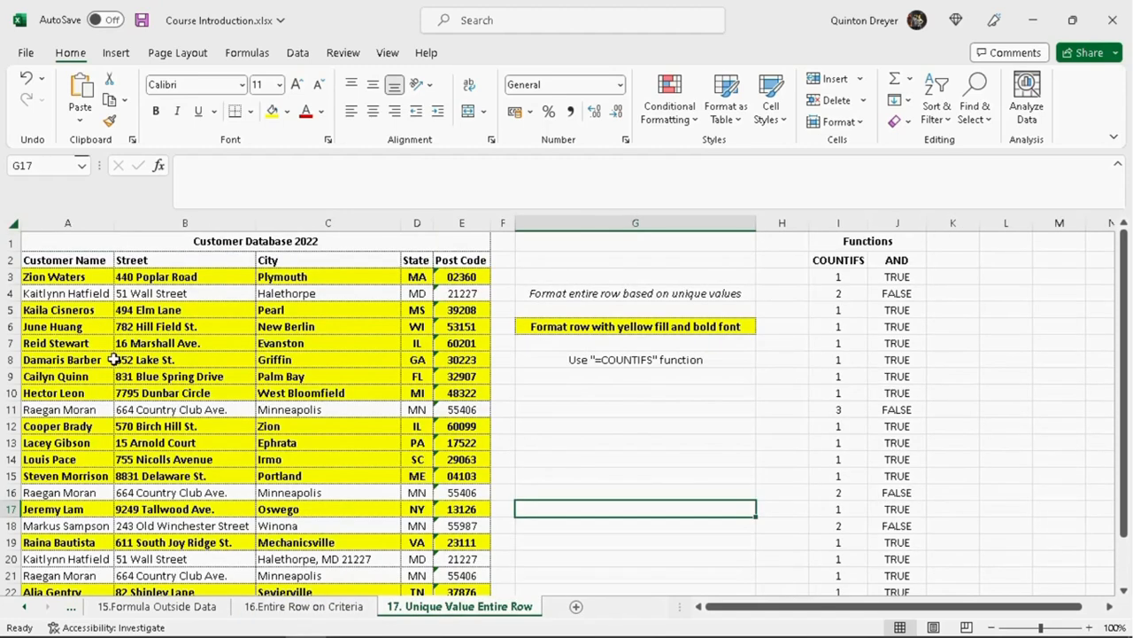
{"action": "left_click", "coordinate": [89, 276]}
{"action": "left_click", "coordinate": [86, 342]}
{"action": "left_click", "coordinate": [85, 392]}
{"action": "left_click", "coordinate": [86, 453]}
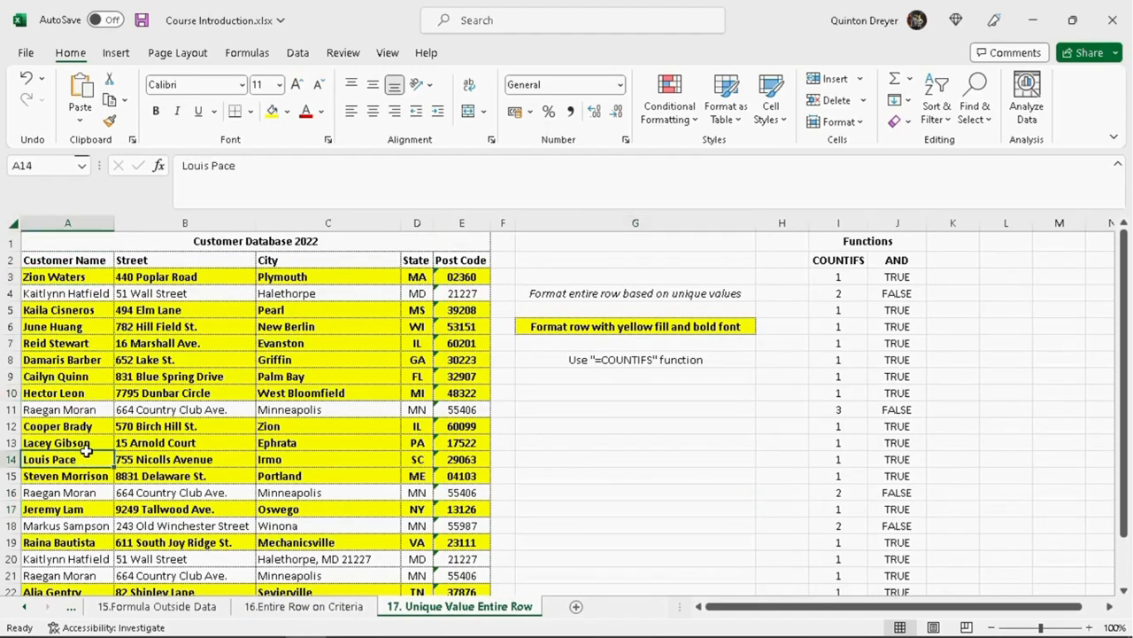
{"action": "left_click", "coordinate": [27, 608]}
{"action": "left_click", "coordinate": [27, 608]}
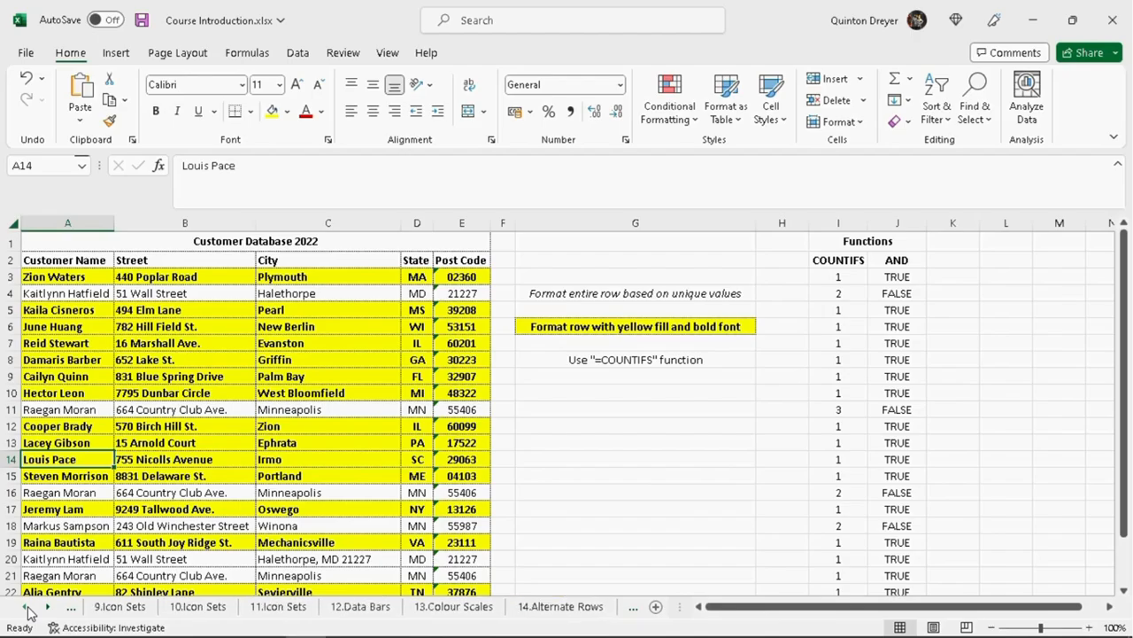
{"action": "left_click", "coordinate": [28, 607]}
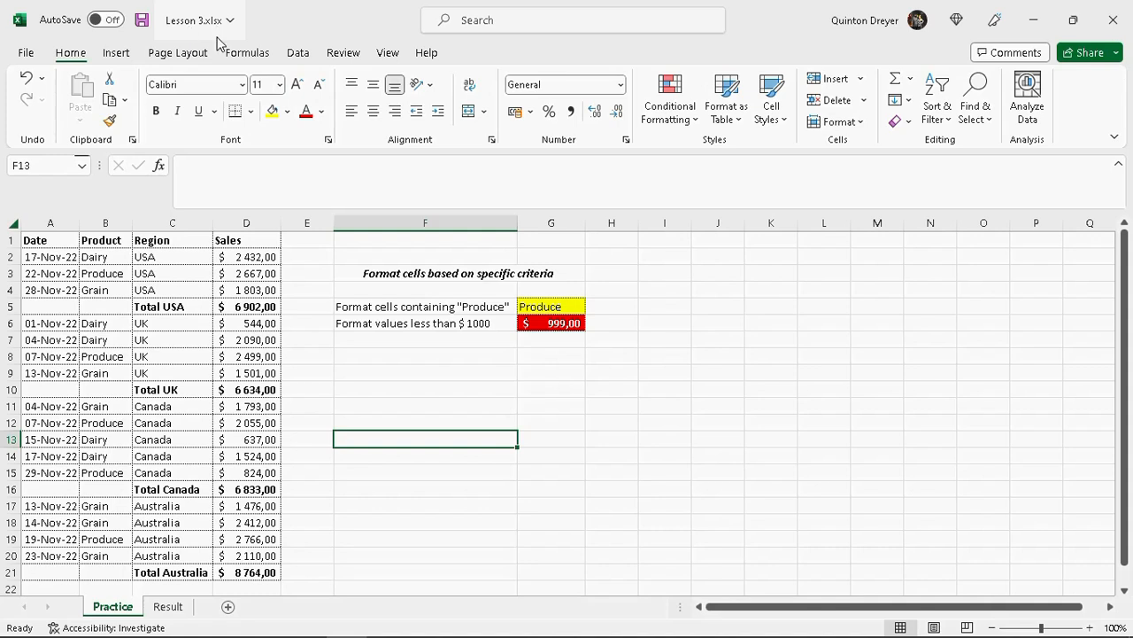
Step: Compare the unformatted Practice sheet with the finished formatting on the Result sheet in Lesson 3.xlsx
{"action": "left_click", "coordinate": [168, 606]}
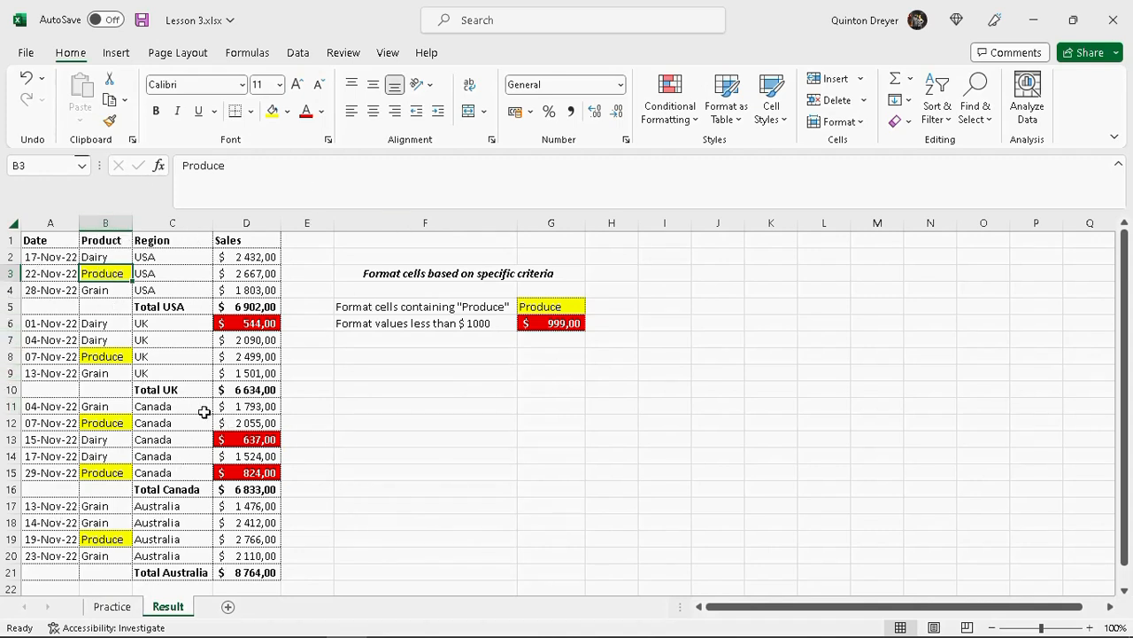
{"action": "left_click", "coordinate": [113, 606]}
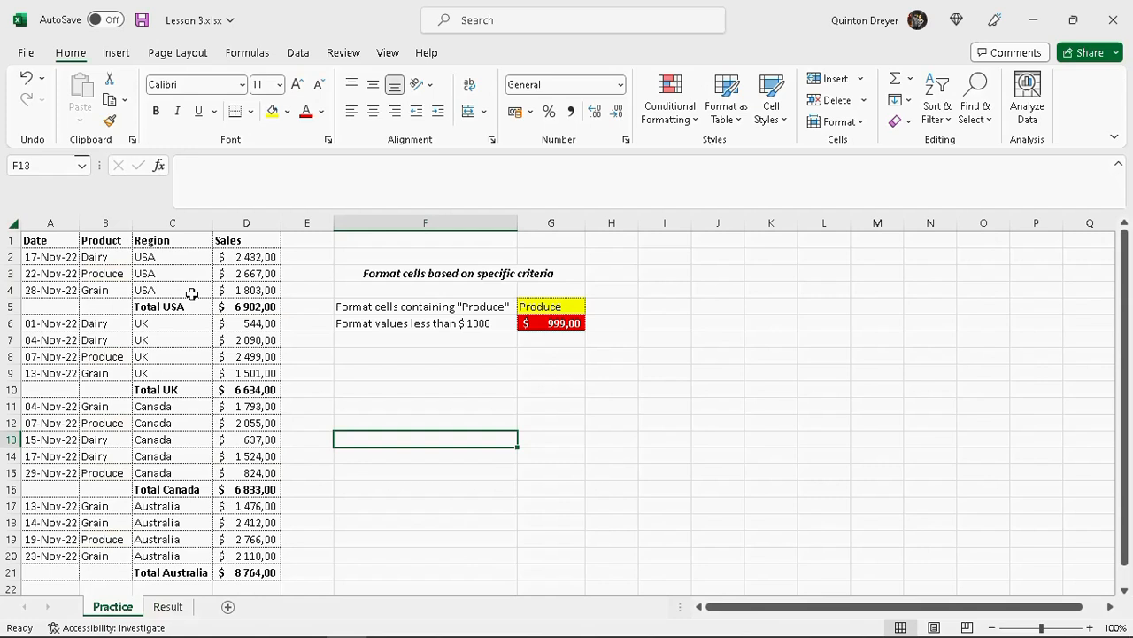
{"action": "left_click", "coordinate": [118, 275]}
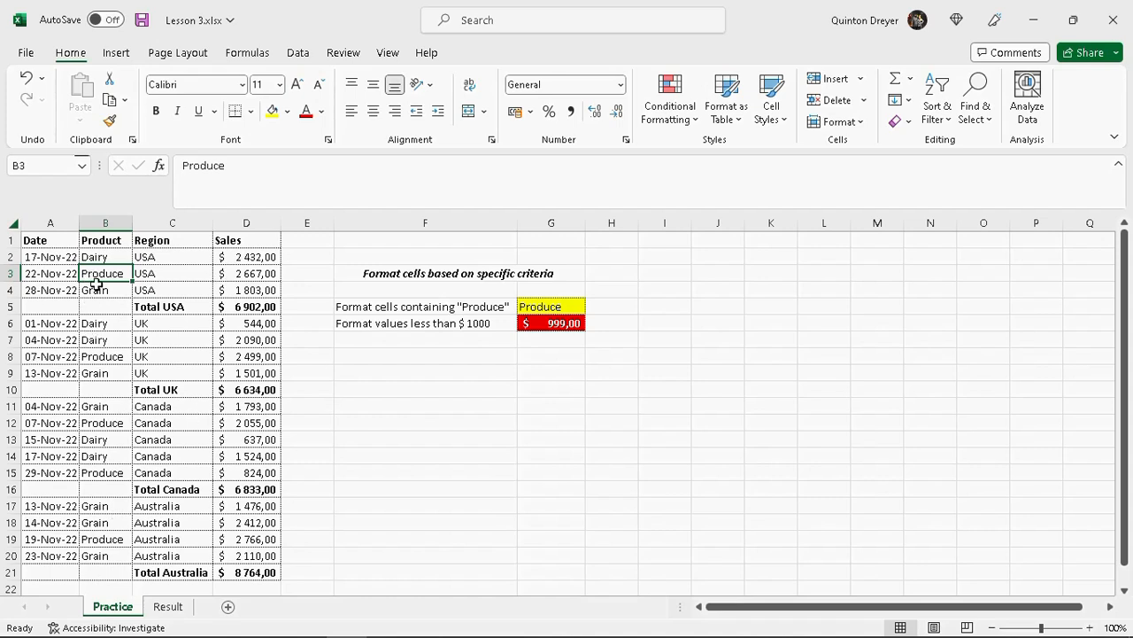
{"action": "left_click", "coordinate": [168, 608]}
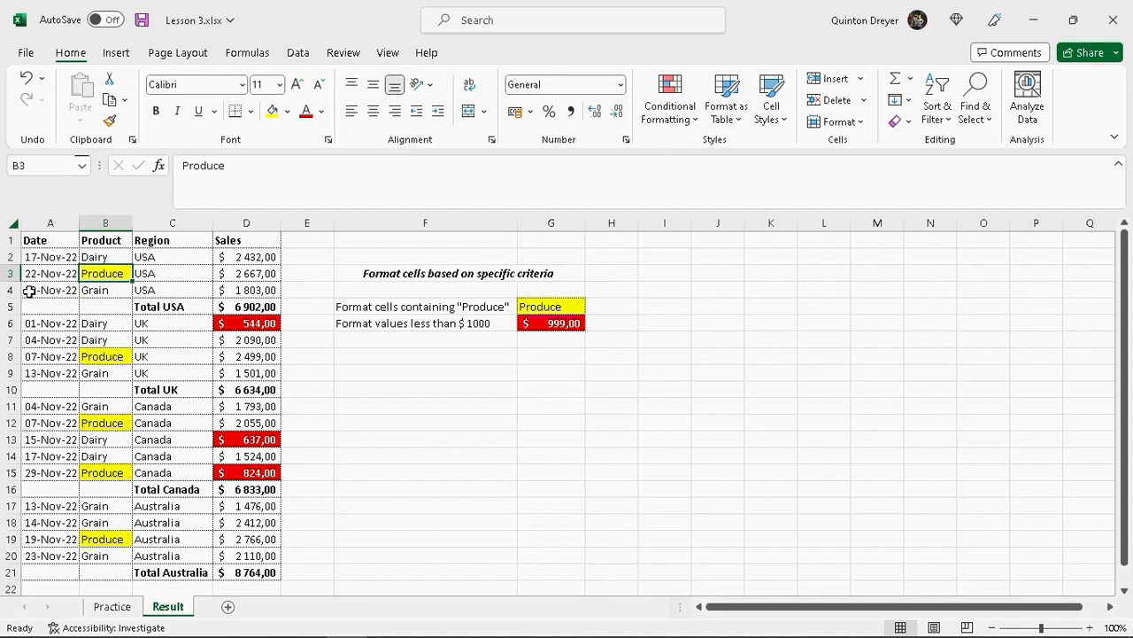
{"action": "left_click", "coordinate": [114, 606]}
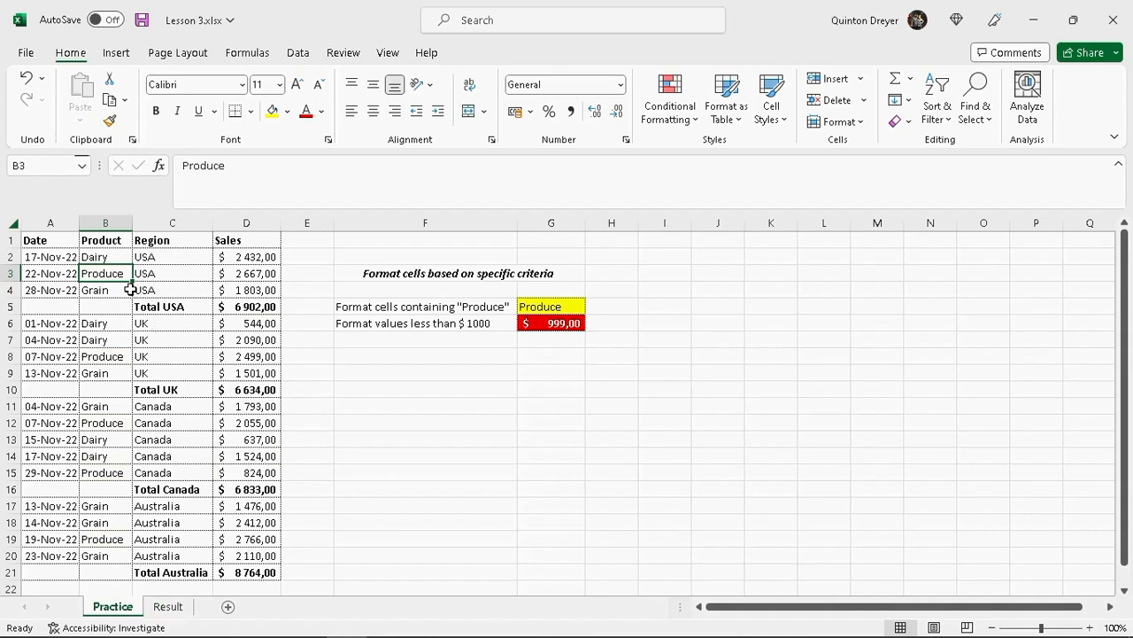
{"action": "left_click", "coordinate": [329, 371]}
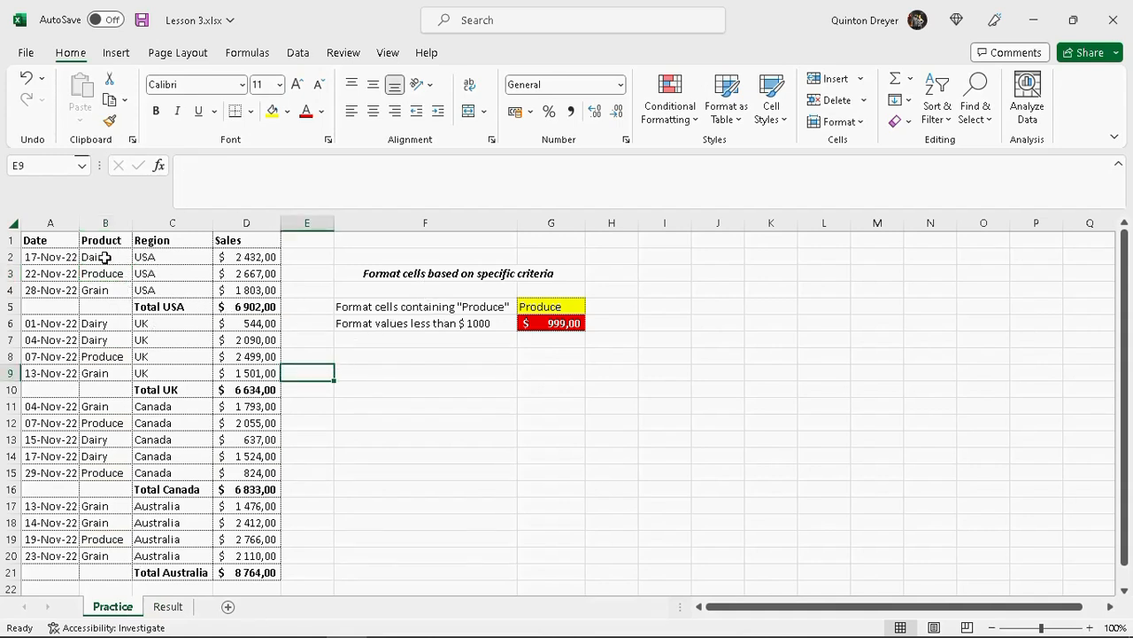
Step: Examine the Product and Sales ranges on the Practice sheet against the two formatting criteria and the example format in G6
{"action": "left_click_drag", "start_coordinate": [105, 257], "coordinate": [113, 556]}
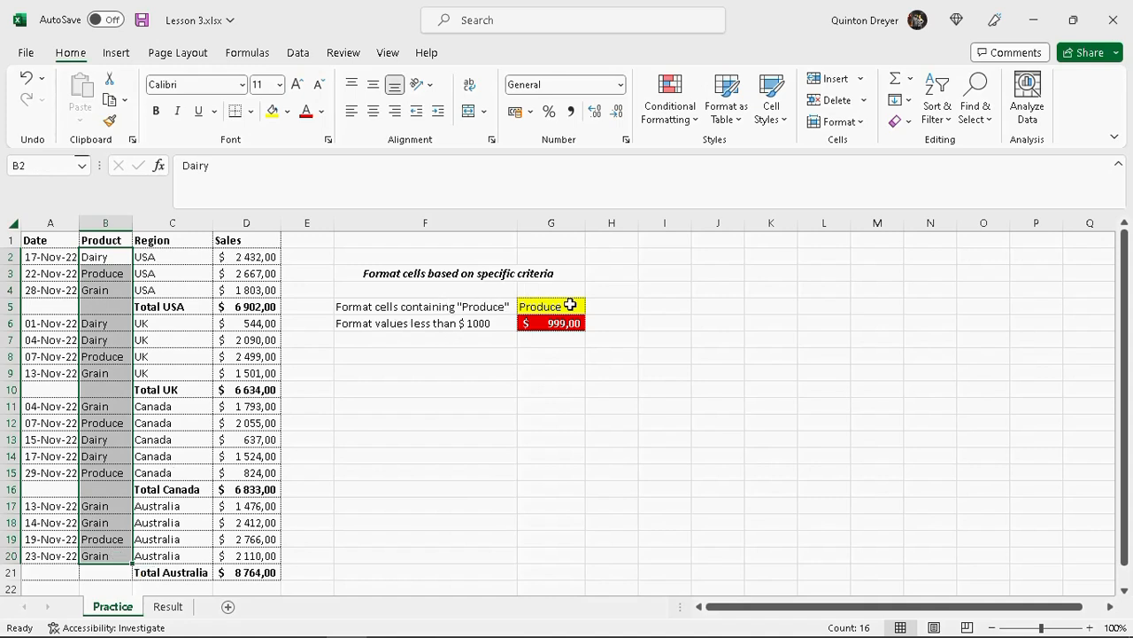
{"action": "left_click_drag", "start_coordinate": [258, 257], "coordinate": [253, 572]}
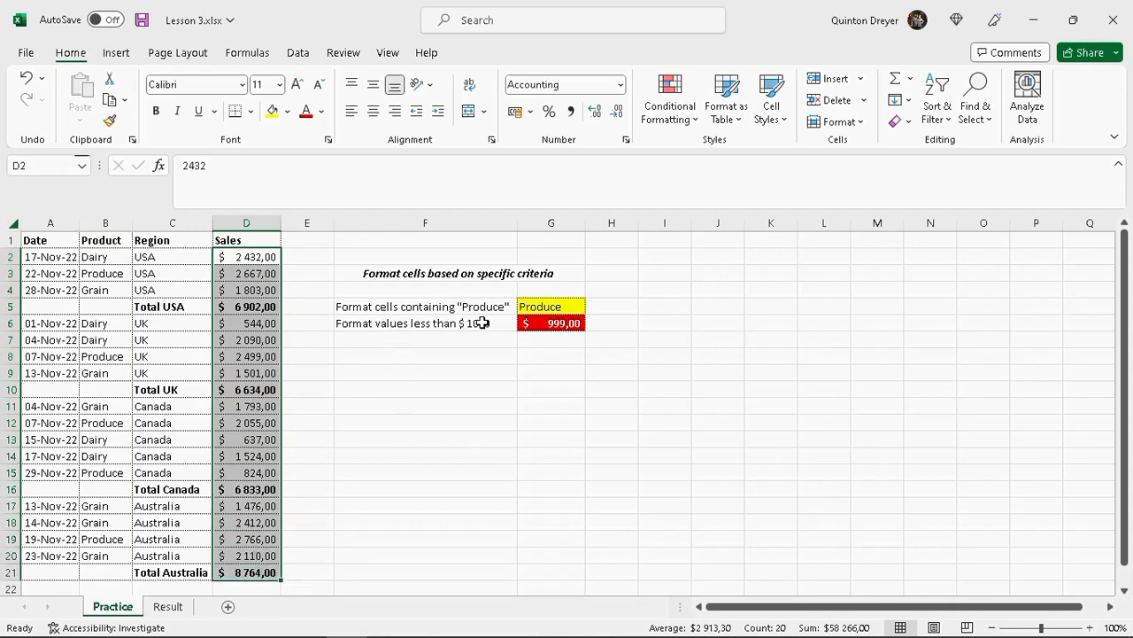
{"action": "left_click", "coordinate": [567, 326]}
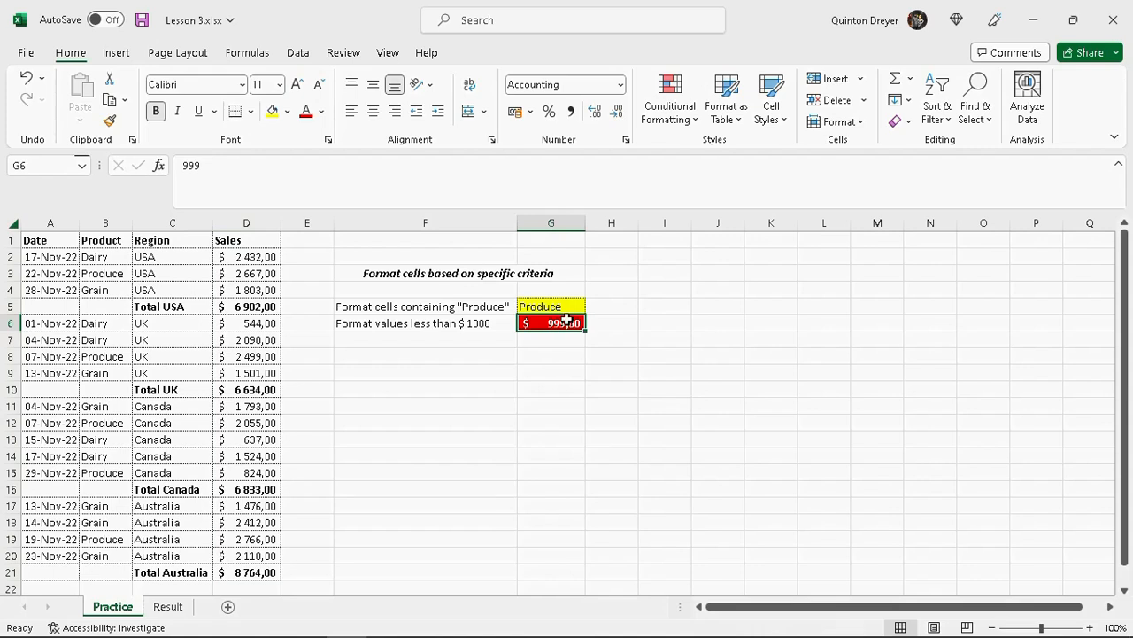
{"action": "left_click", "coordinate": [421, 358]}
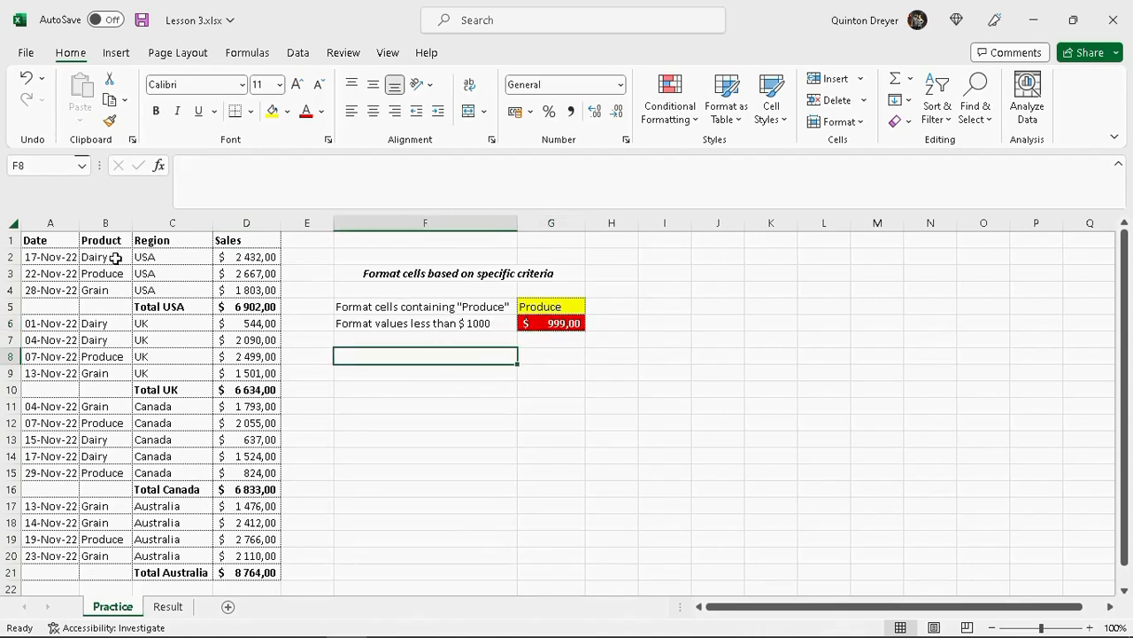
Step: Set up a Text That Contains highlight rule for "Produce" on the product cells B2:B20
{"action": "left_click_drag", "start_coordinate": [111, 257], "coordinate": [122, 551]}
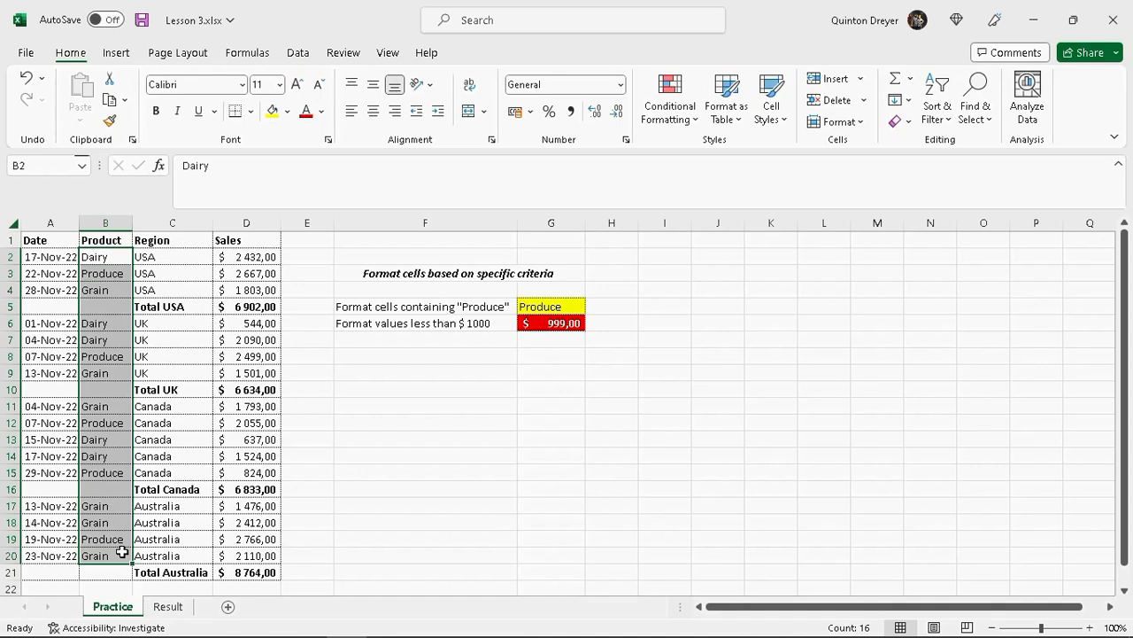
{"action": "left_click_drag", "start_coordinate": [109, 257], "coordinate": [112, 554]}
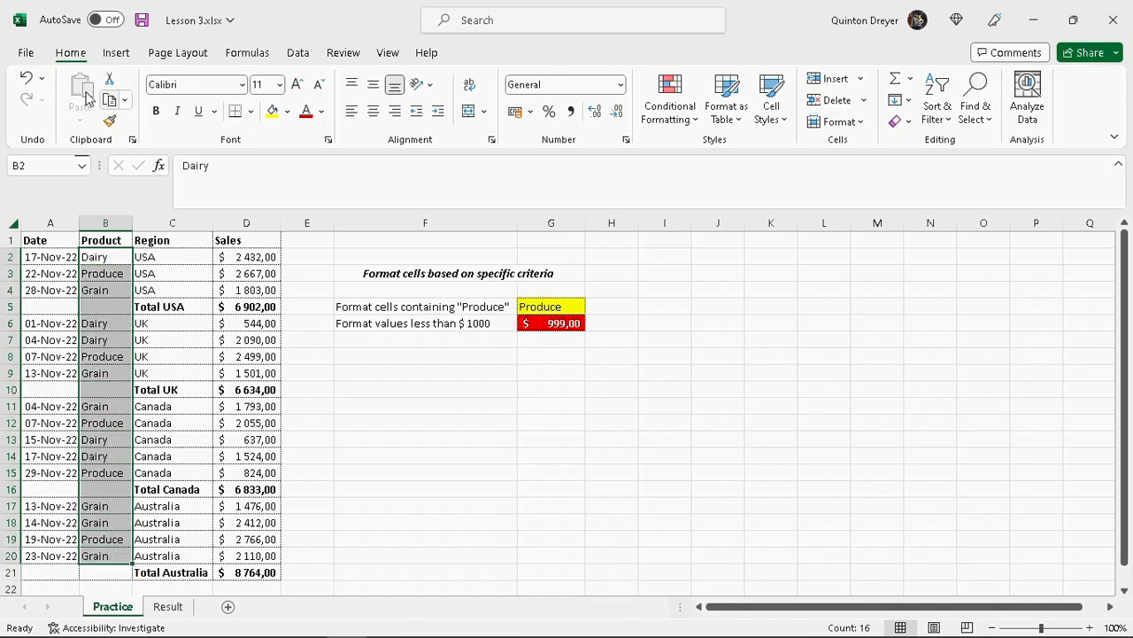
{"action": "left_click", "coordinate": [696, 122]}
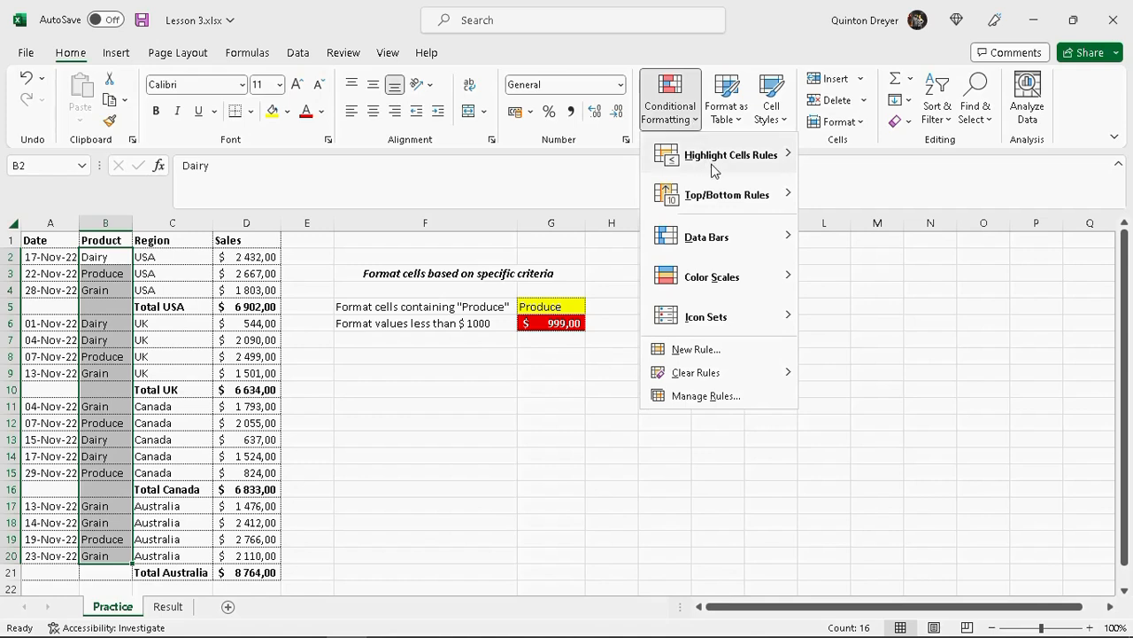
{"action": "mouse_move", "coordinate": [742, 168]}
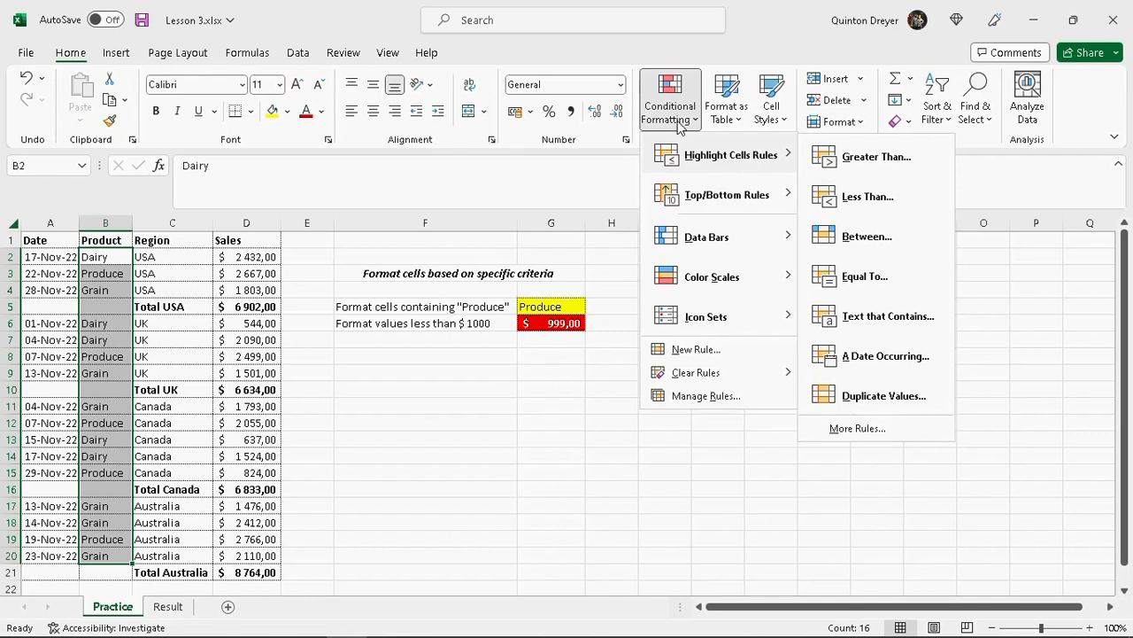
{"action": "left_click", "coordinate": [875, 322]}
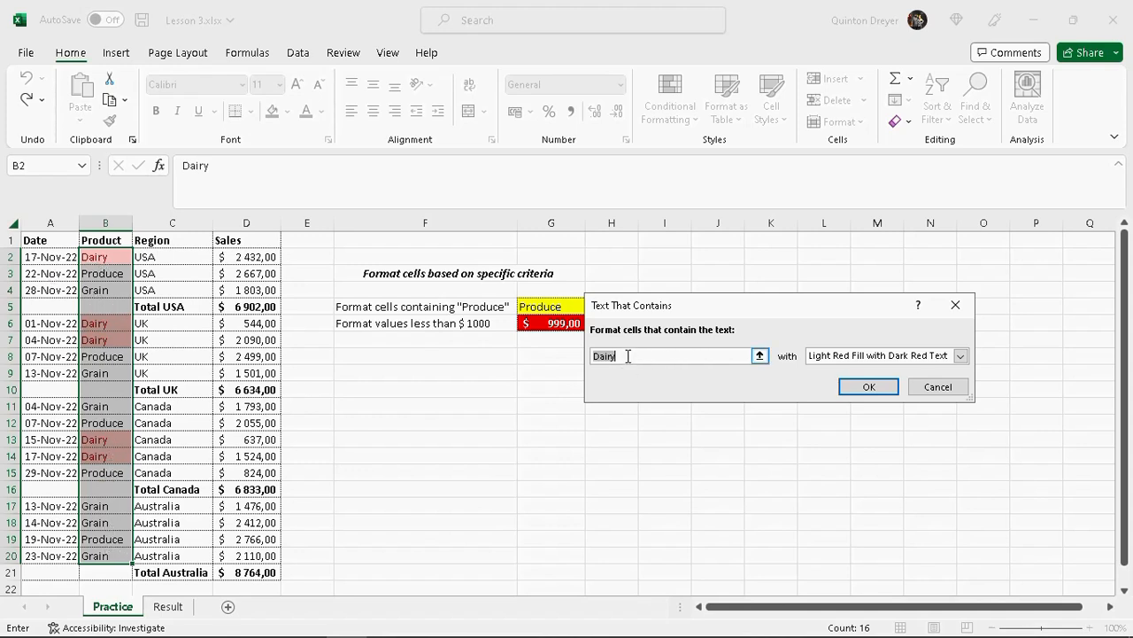
{"action": "type", "text": "Produce"}
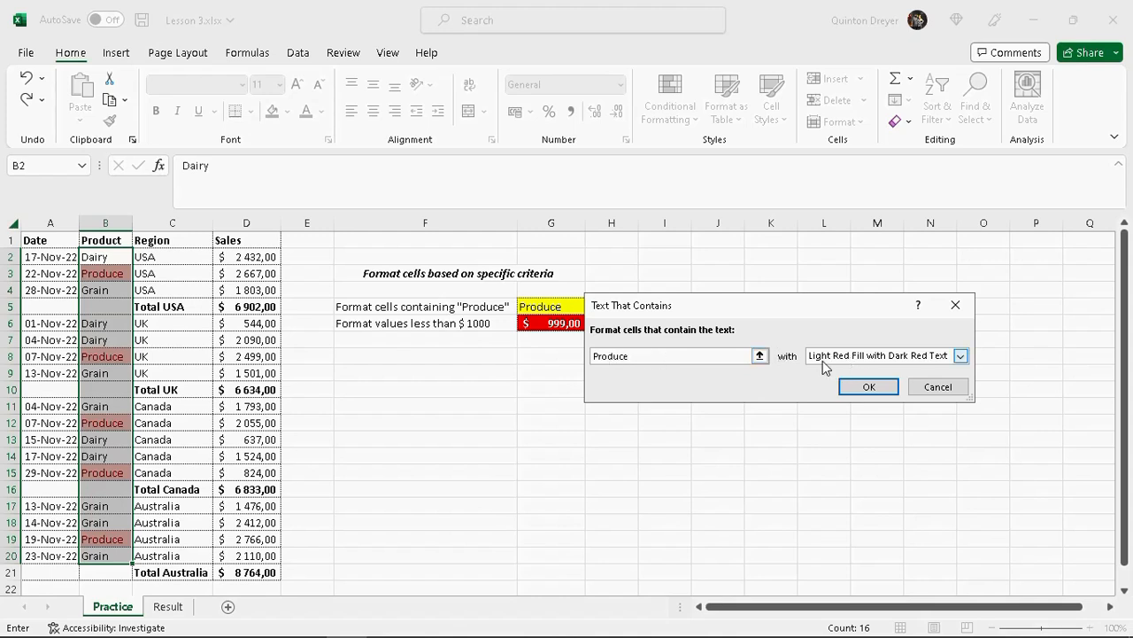
Step: Give the "Produce" text rule a custom format with yellow fill and apply it
{"action": "left_click", "coordinate": [962, 356]}
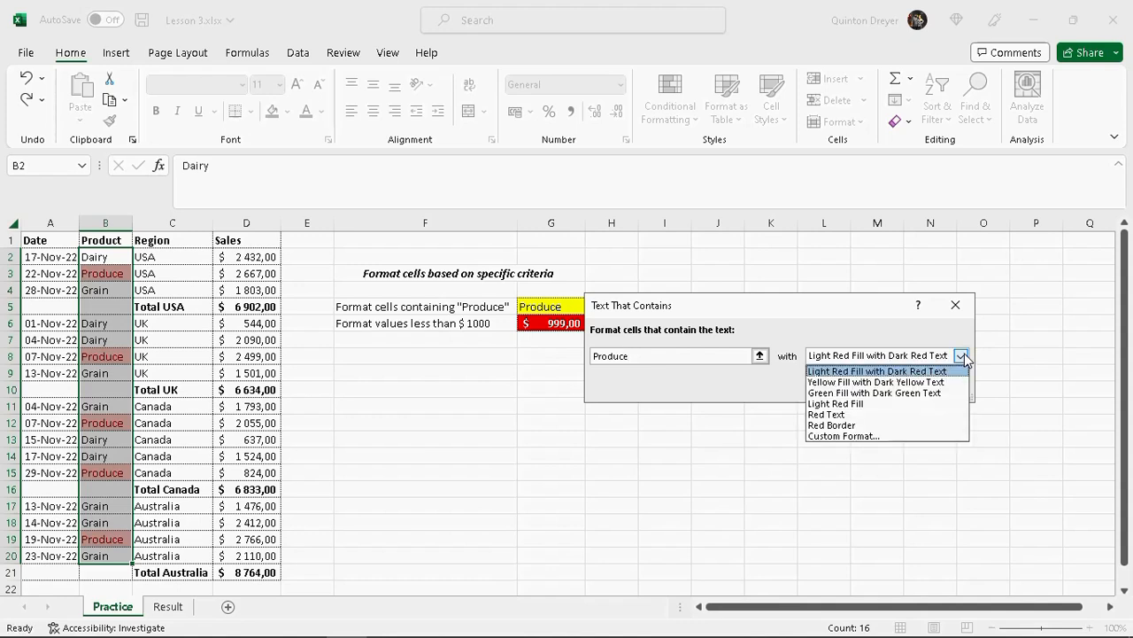
{"action": "left_click", "coordinate": [846, 436]}
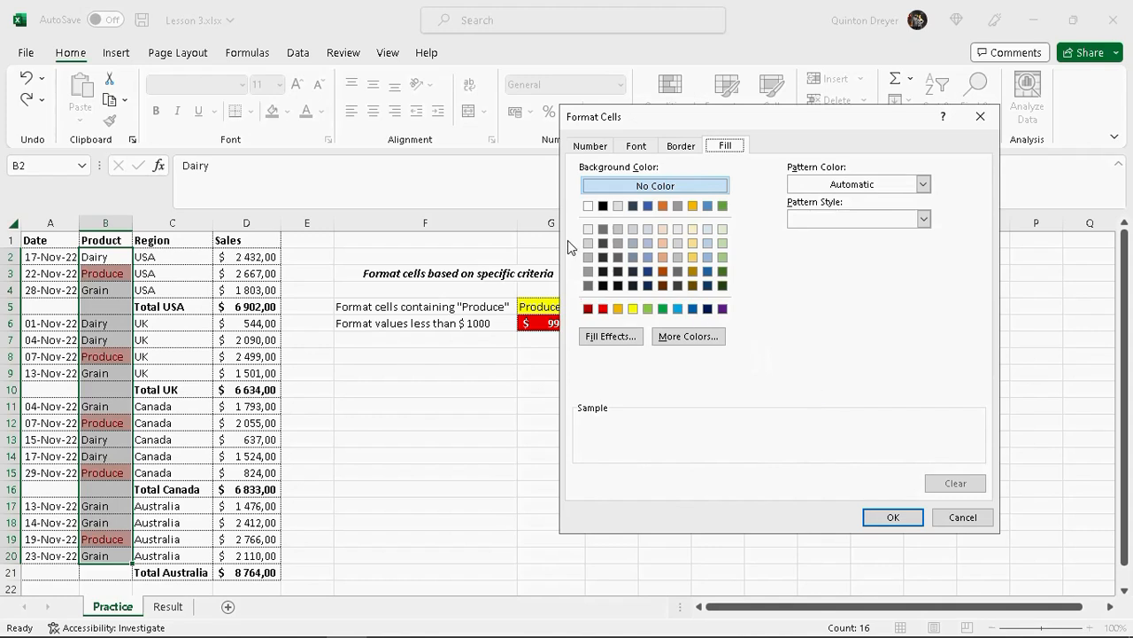
{"action": "left_click", "coordinate": [633, 308]}
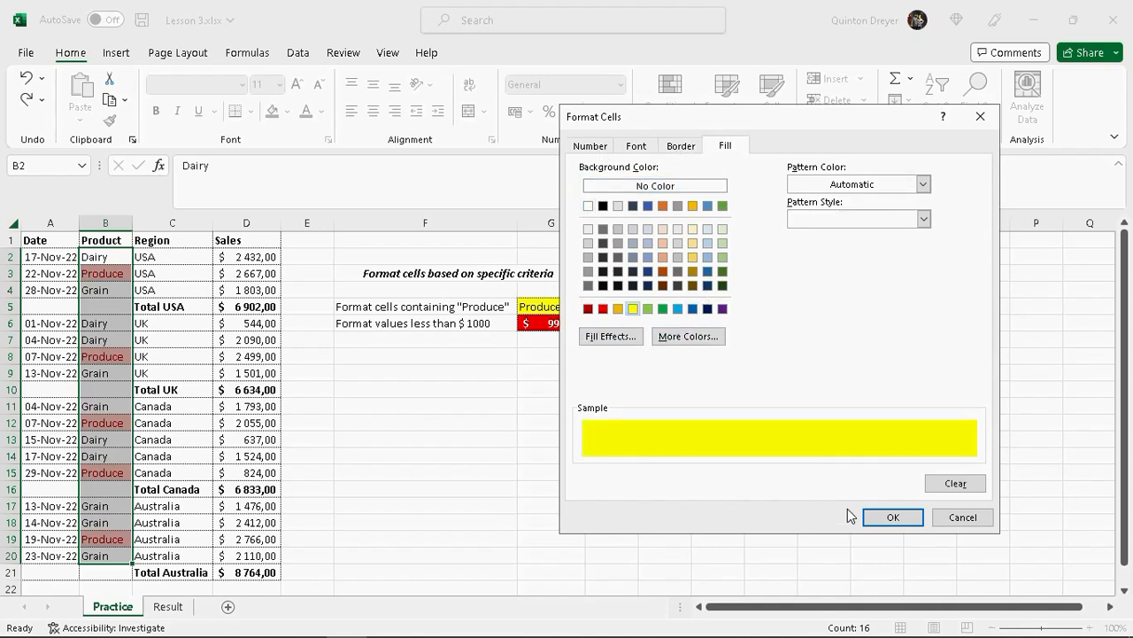
{"action": "left_click", "coordinate": [886, 518]}
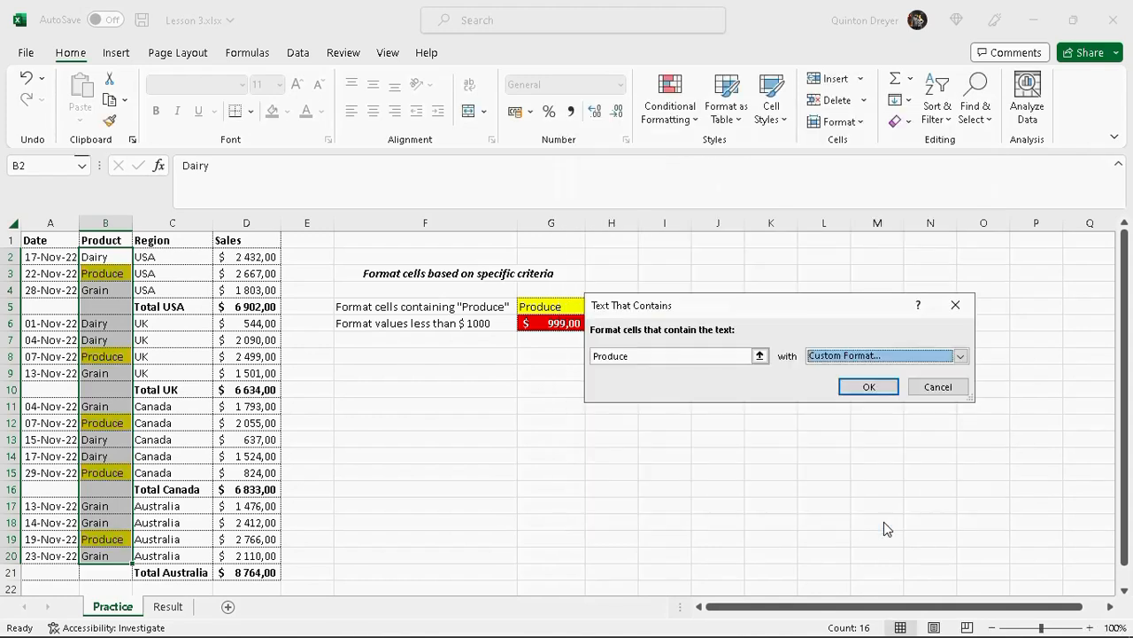
{"action": "left_click", "coordinate": [869, 387]}
{"action": "left_click", "coordinate": [425, 438]}
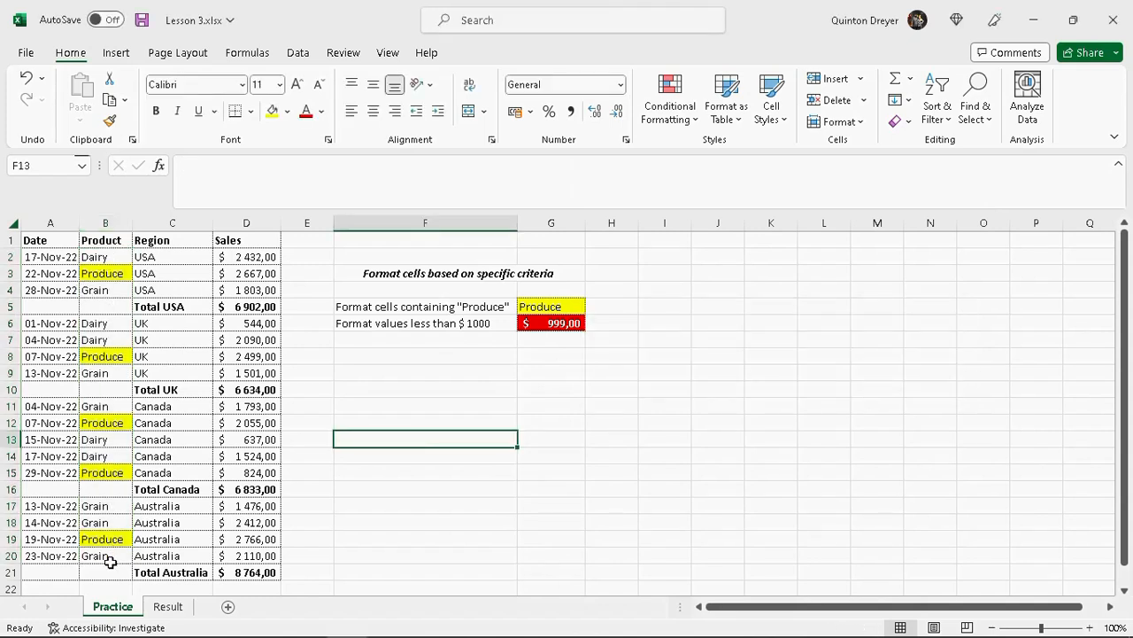
Step: Clear the conditional formatting rules from the product cells B2:B20
{"action": "left_click_drag", "start_coordinate": [106, 256], "coordinate": [112, 556]}
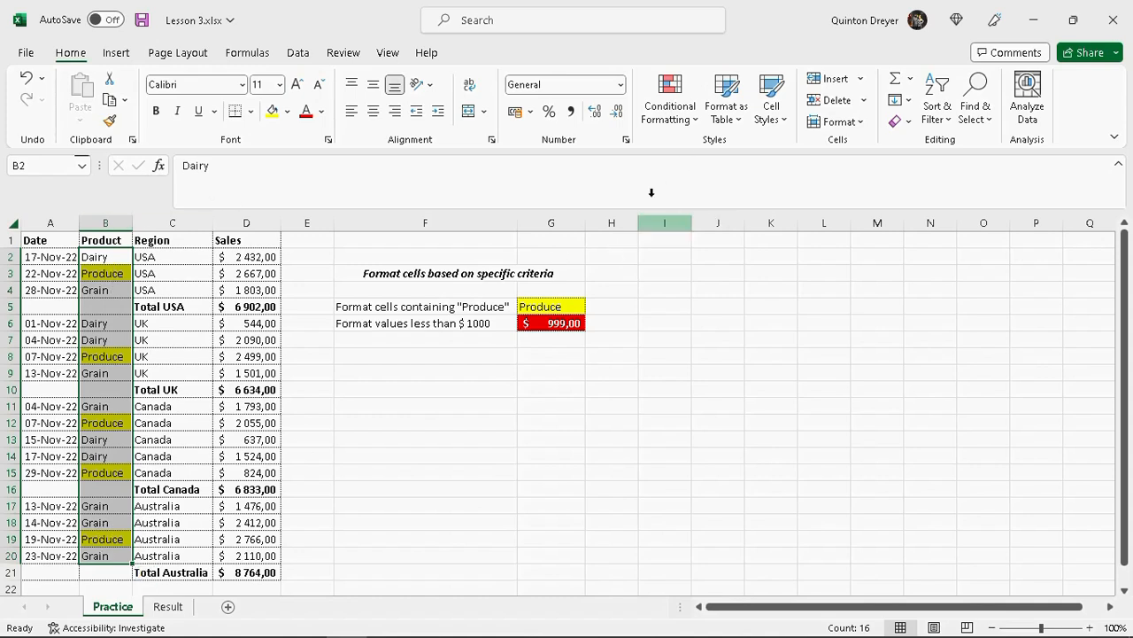
{"action": "left_click", "coordinate": [690, 123]}
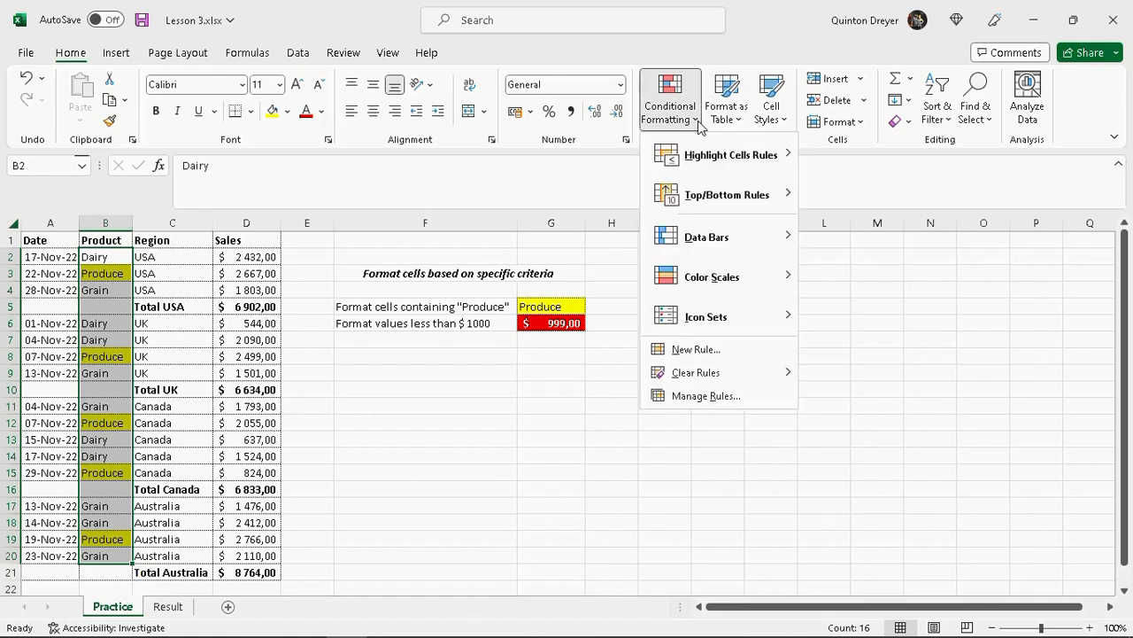
{"action": "mouse_move", "coordinate": [720, 375]}
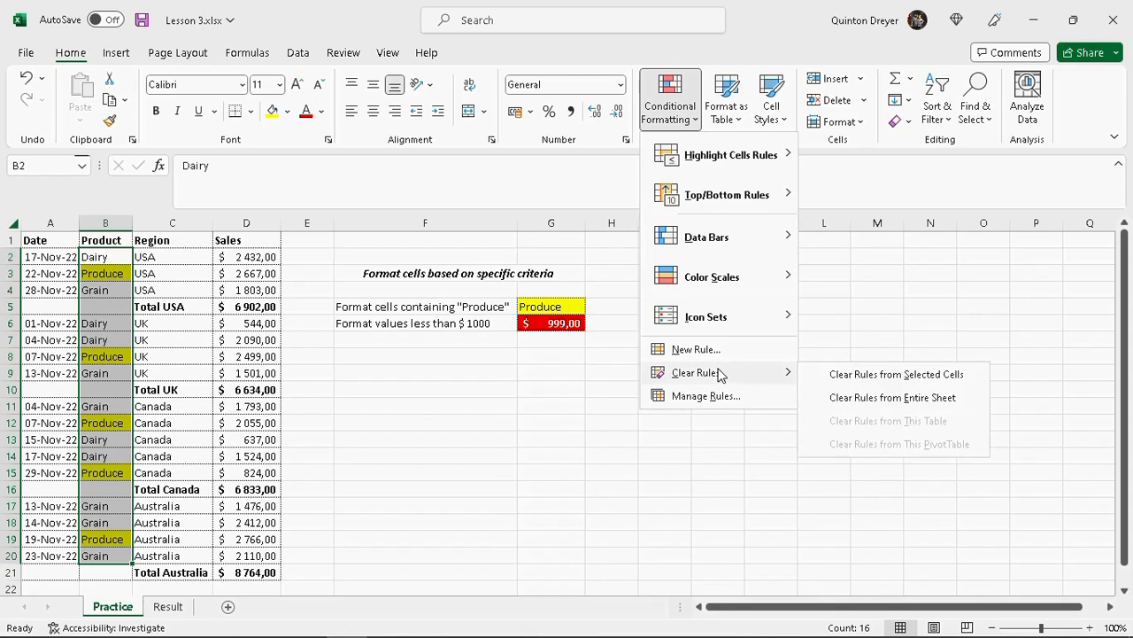
{"action": "left_click", "coordinate": [896, 375]}
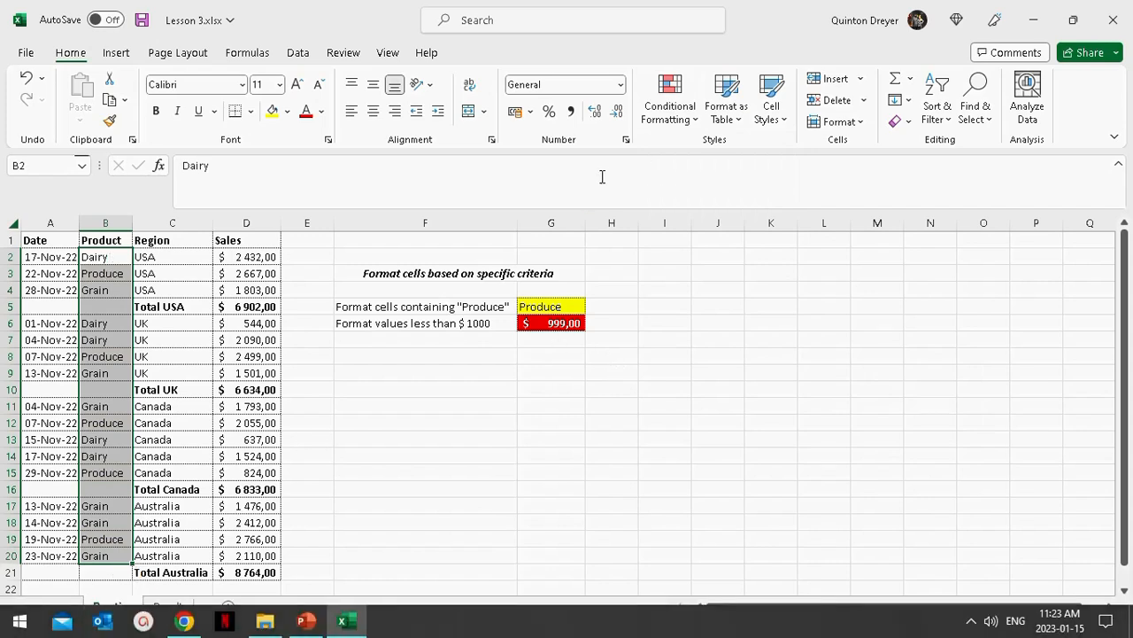
Step: Create a new rule for B2:B20 that formats only cells with specific text containing "Produce"
{"action": "left_click", "coordinate": [700, 122]}
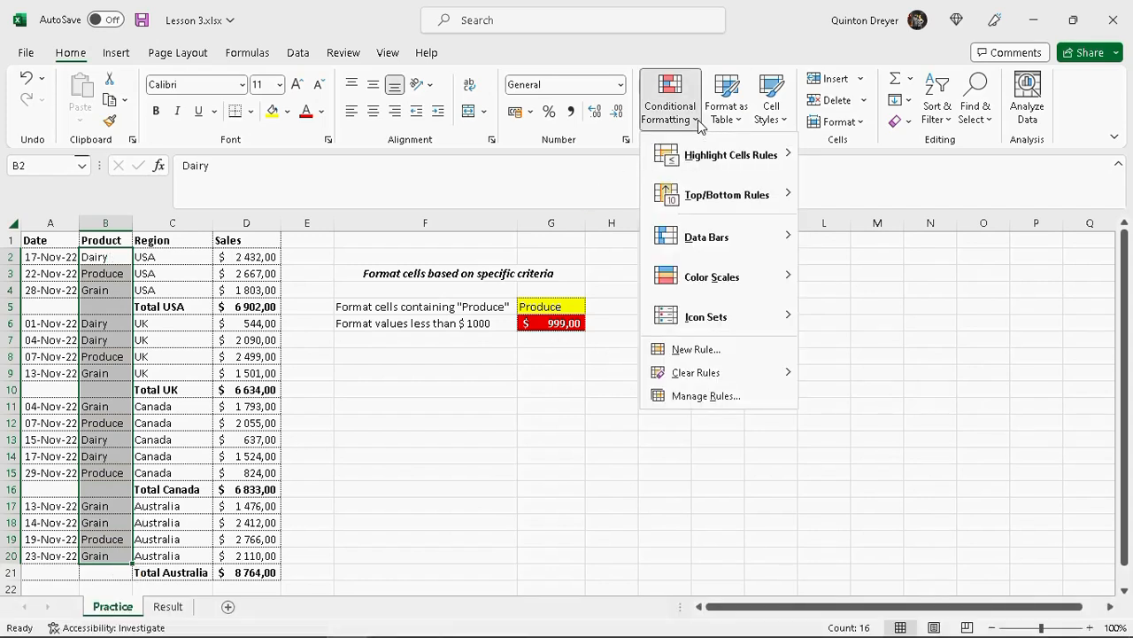
{"action": "left_click", "coordinate": [702, 350]}
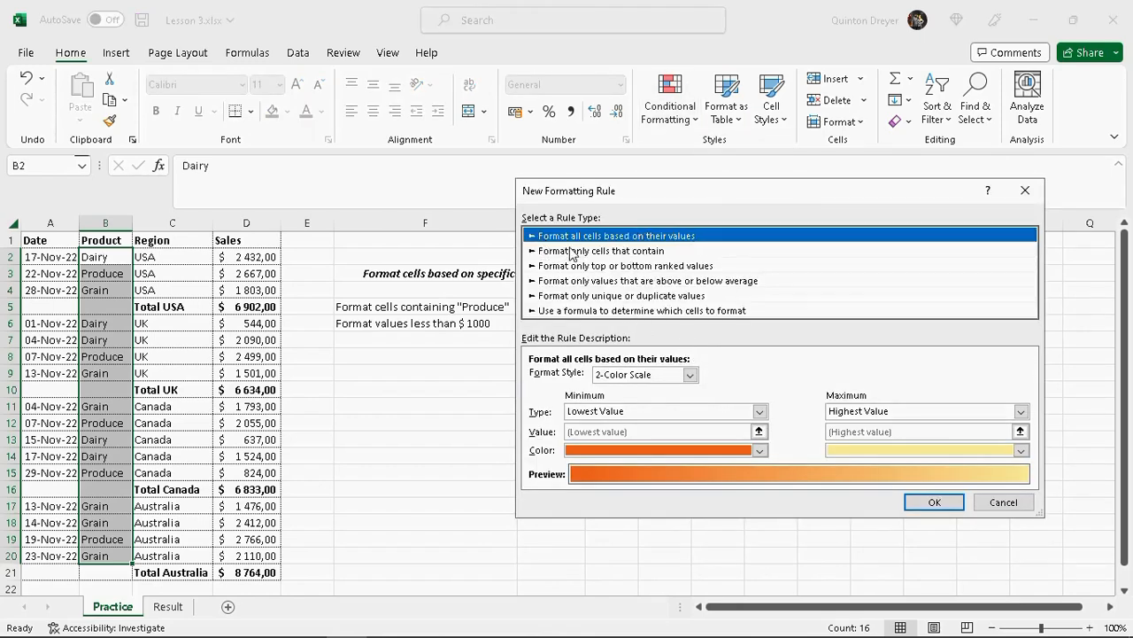
{"action": "left_click", "coordinate": [632, 253]}
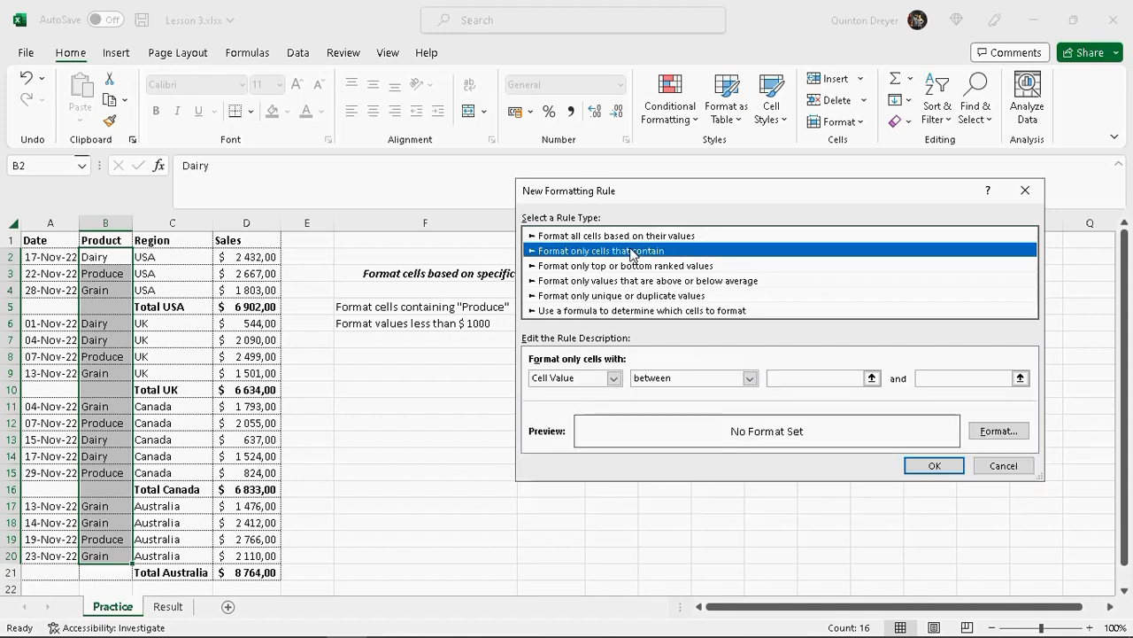
{"action": "left_click", "coordinate": [613, 378]}
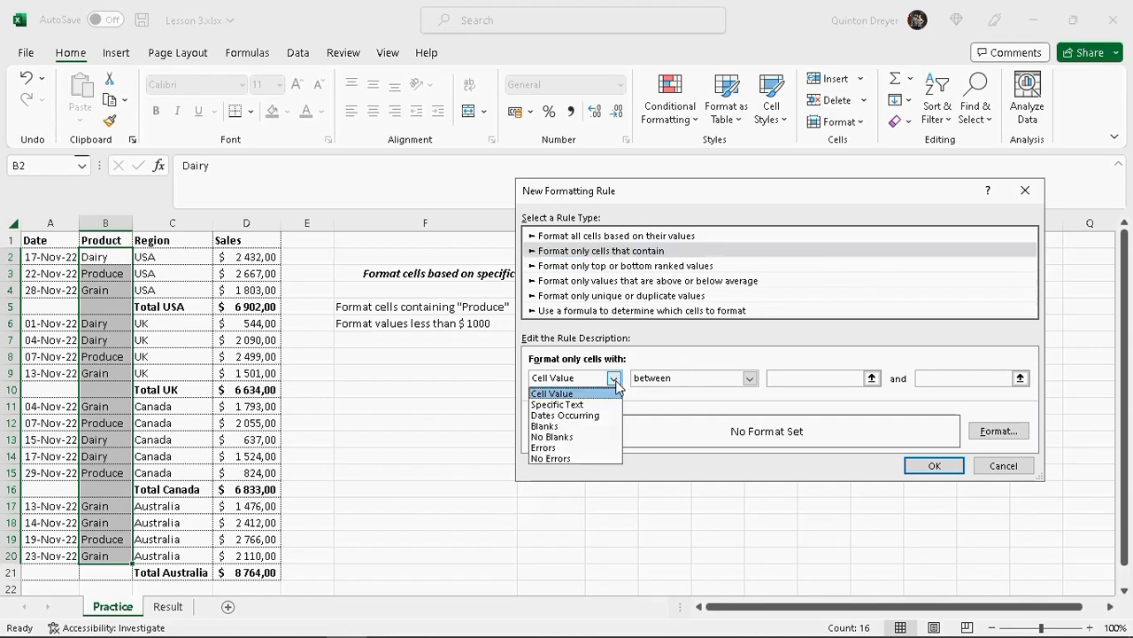
{"action": "left_click", "coordinate": [588, 406]}
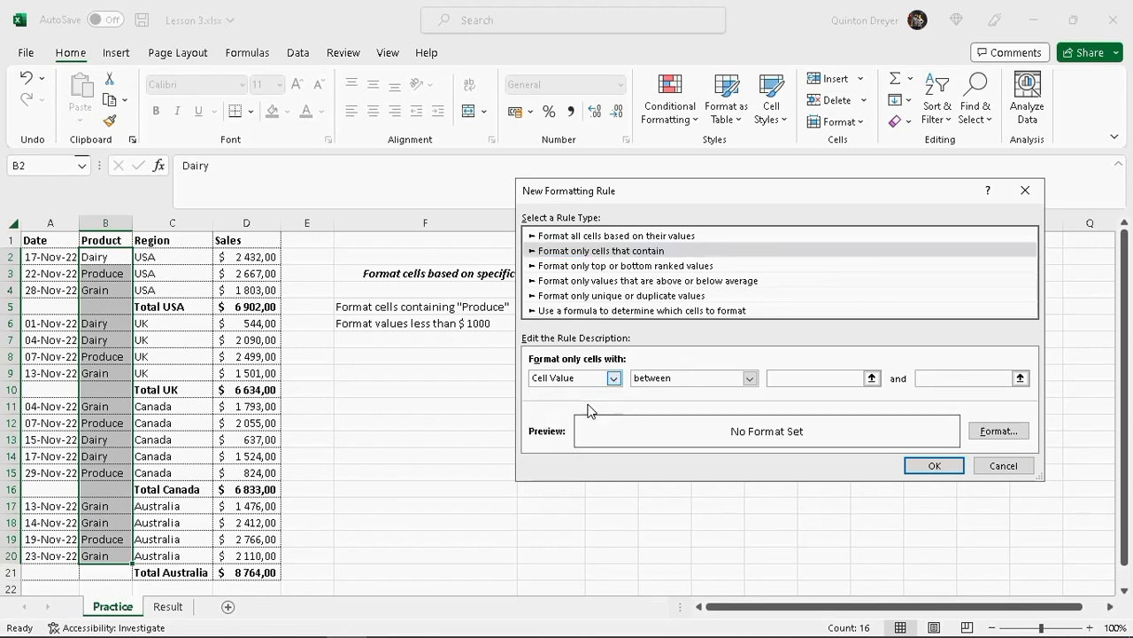
{"action": "left_click", "coordinate": [756, 378]}
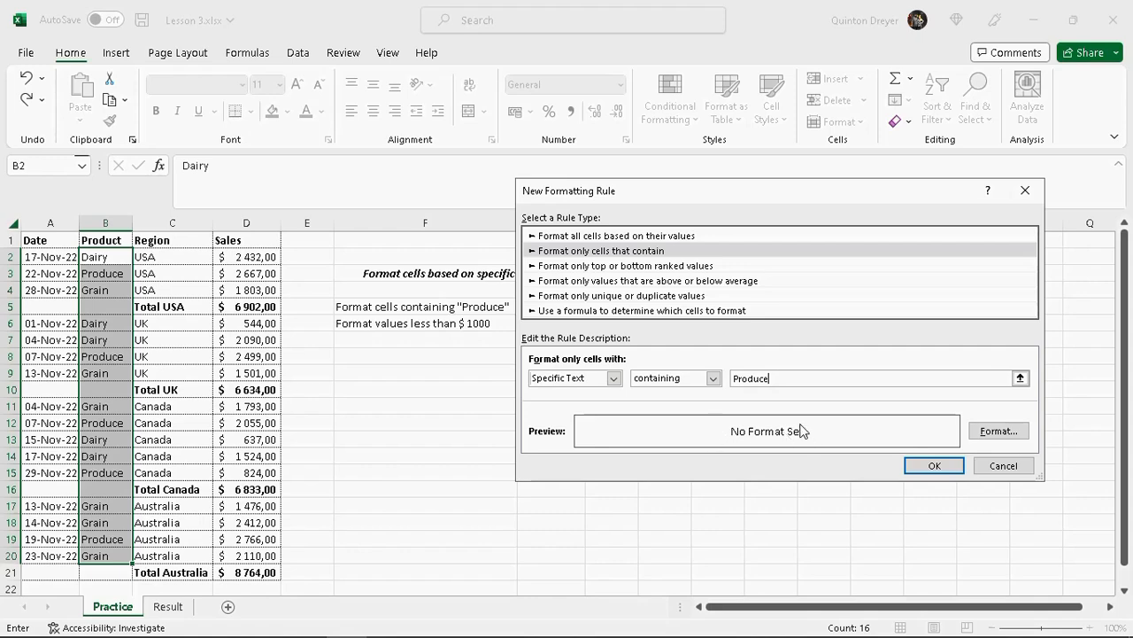
Step: Apply the new "Produce" rule with a yellow fill and check the formatting in the Product column
{"action": "left_click", "coordinate": [1016, 433]}
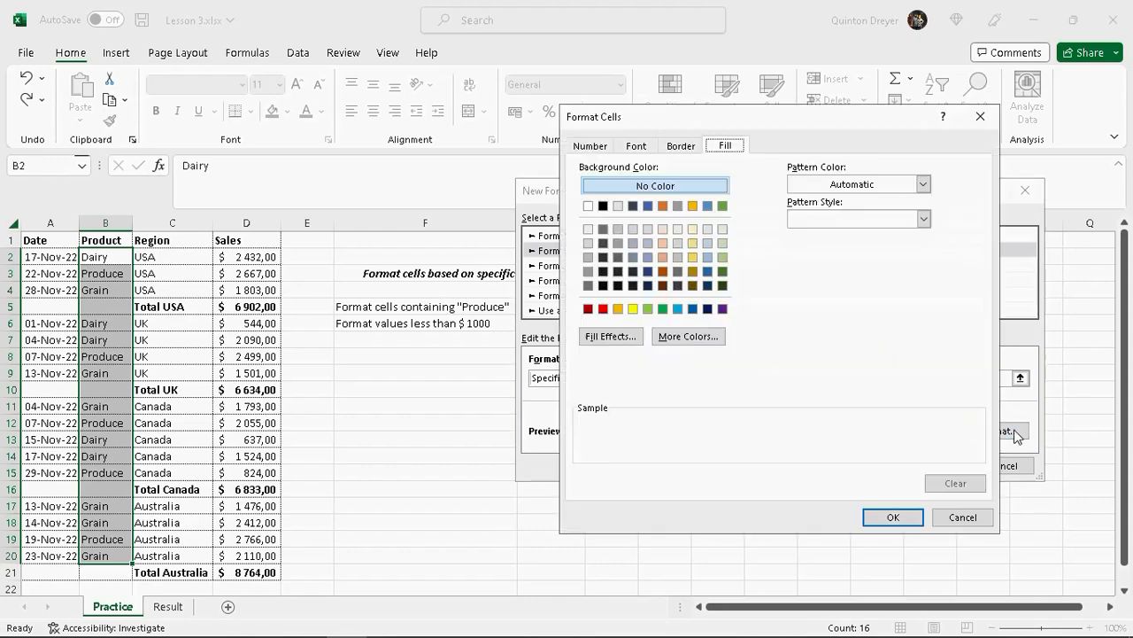
{"action": "left_click", "coordinate": [633, 308]}
{"action": "left_click", "coordinate": [893, 517]}
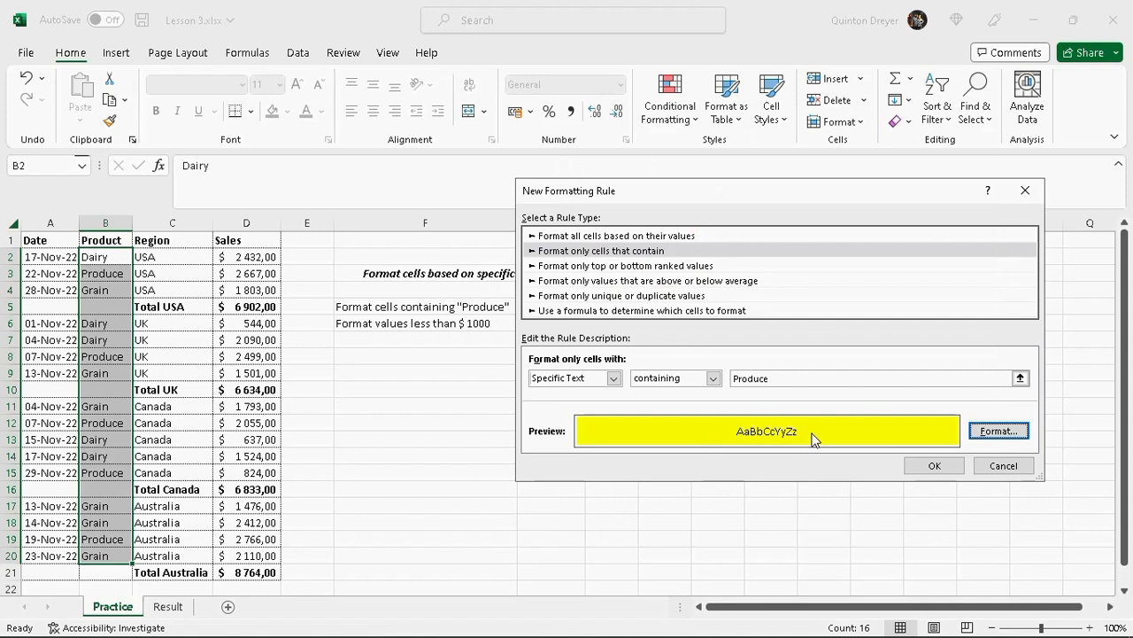
{"action": "left_click_drag", "start_coordinate": [737, 189], "coordinate": [826, 184]}
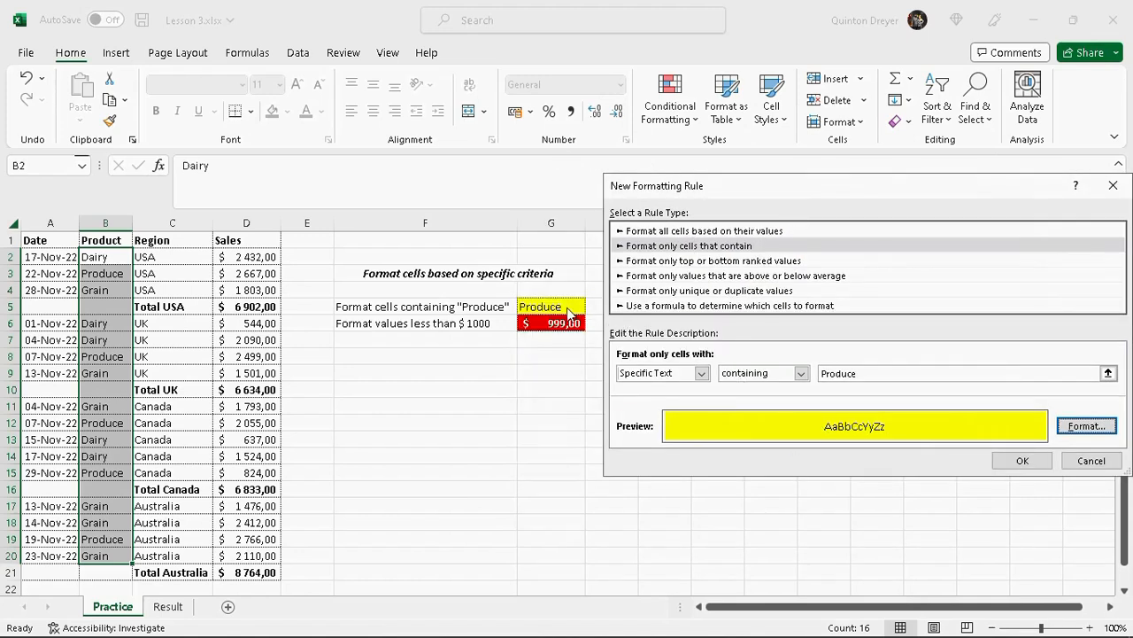
{"action": "left_click", "coordinate": [1021, 462]}
{"action": "left_click", "coordinate": [405, 428]}
{"action": "left_click", "coordinate": [110, 258]}
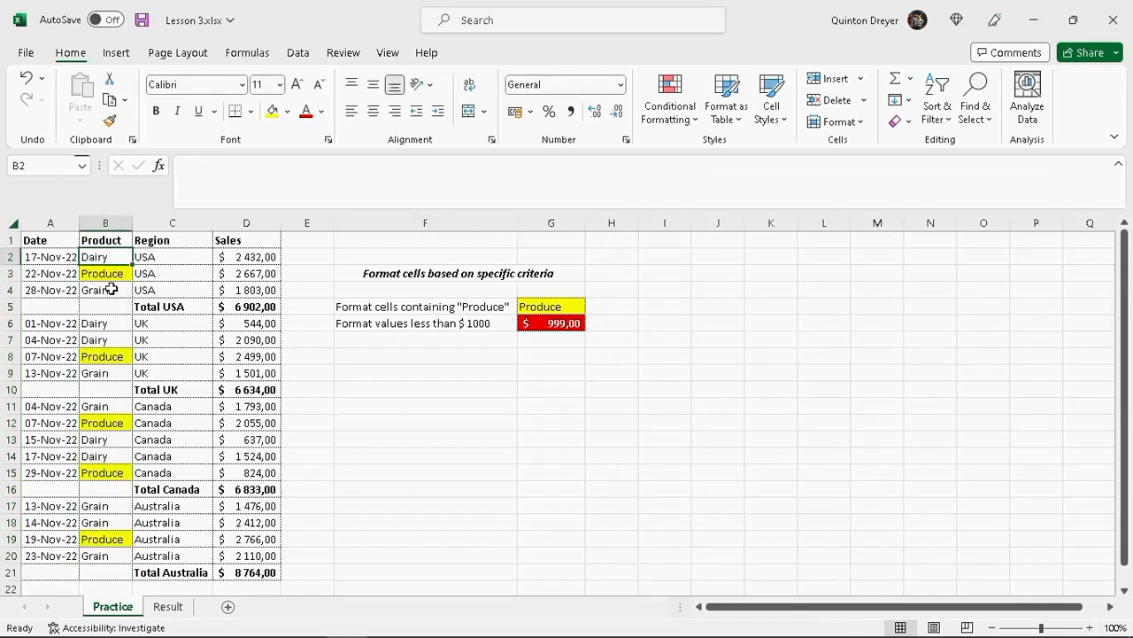
{"action": "left_click_drag", "start_coordinate": [111, 289], "coordinate": [112, 550]}
{"action": "left_click", "coordinate": [111, 260]}
{"action": "left_click", "coordinate": [101, 276]}
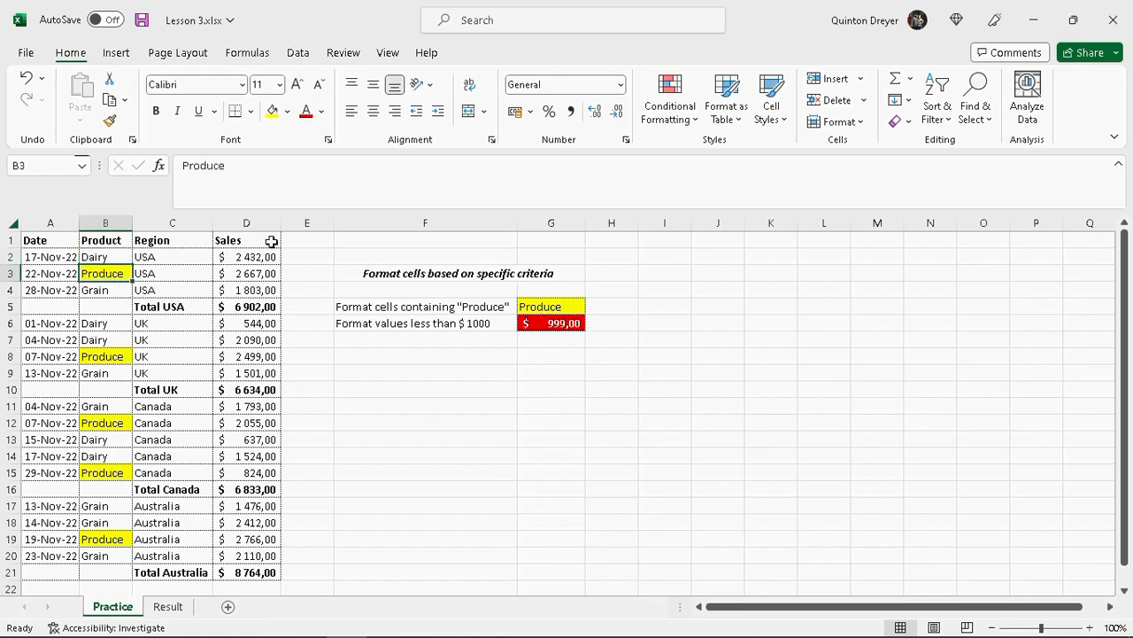
Step: Start a new conditional formatting rule for the sales cells D2:D21 with the type "Format only cells that contain"
{"action": "left_click_drag", "start_coordinate": [256, 256], "coordinate": [254, 573]}
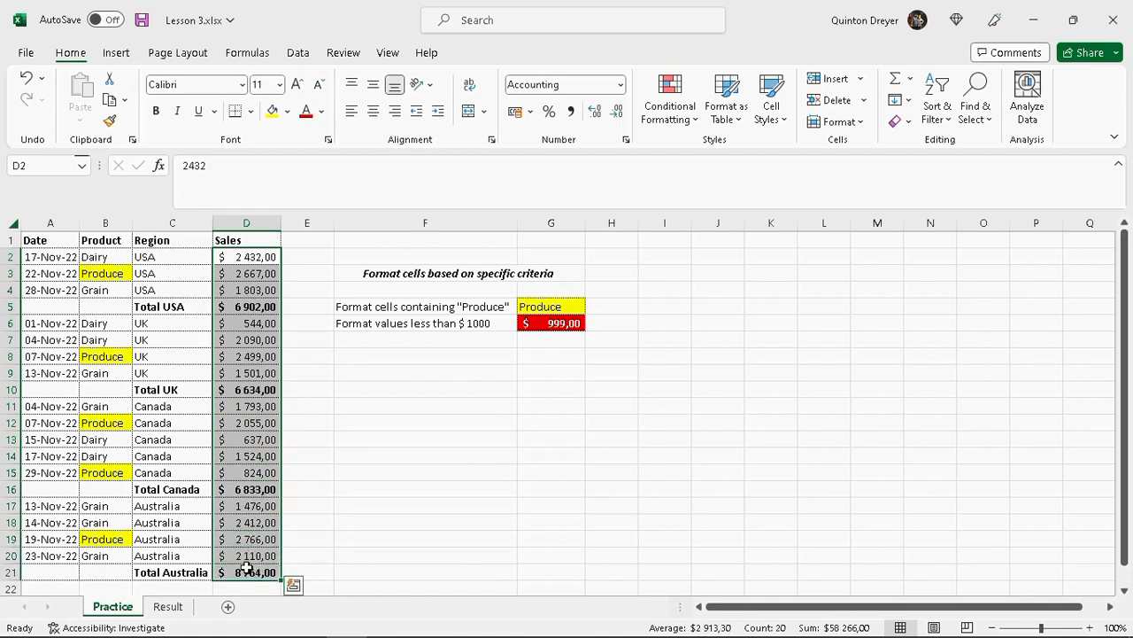
{"action": "left_click_drag", "start_coordinate": [254, 257], "coordinate": [257, 573]}
{"action": "left_click", "coordinate": [700, 127]}
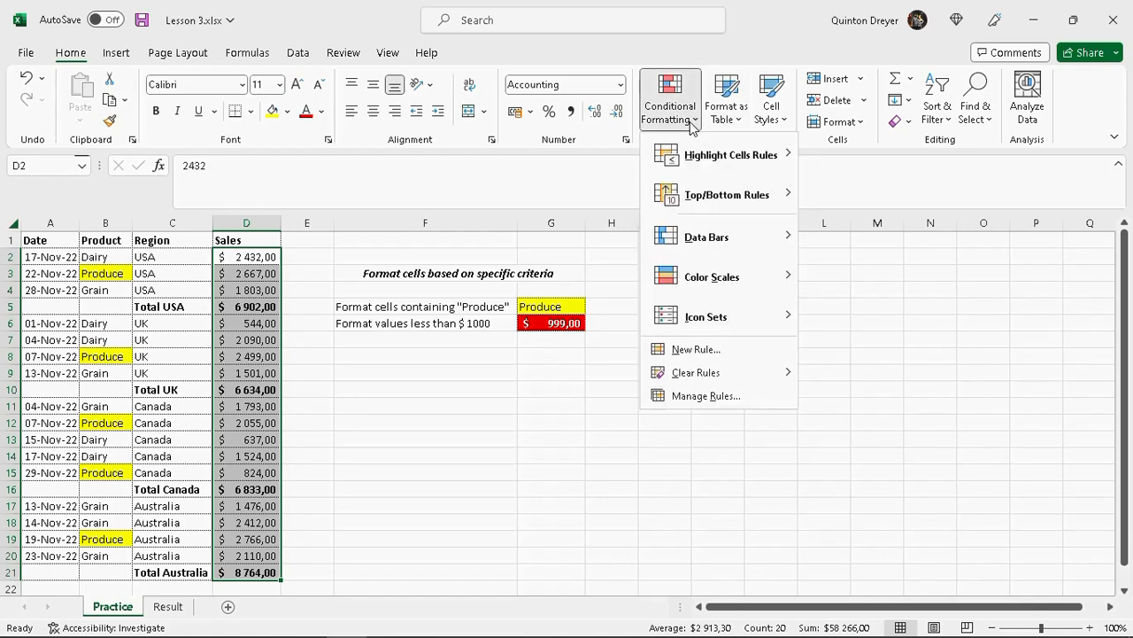
{"action": "mouse_move", "coordinate": [708, 165]}
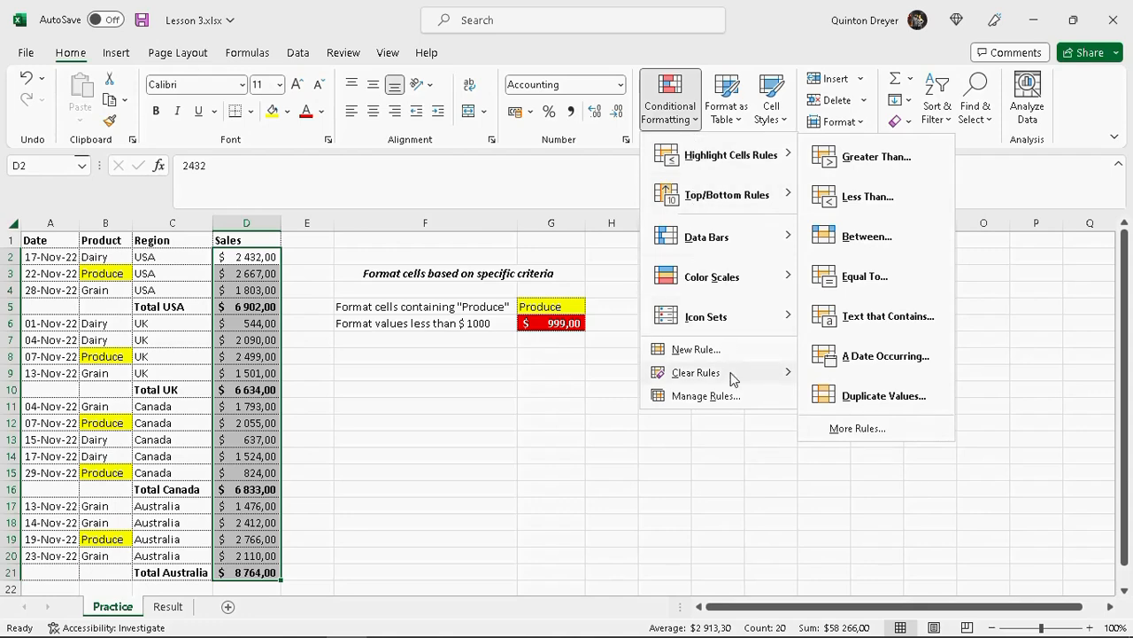
{"action": "left_click", "coordinate": [682, 351]}
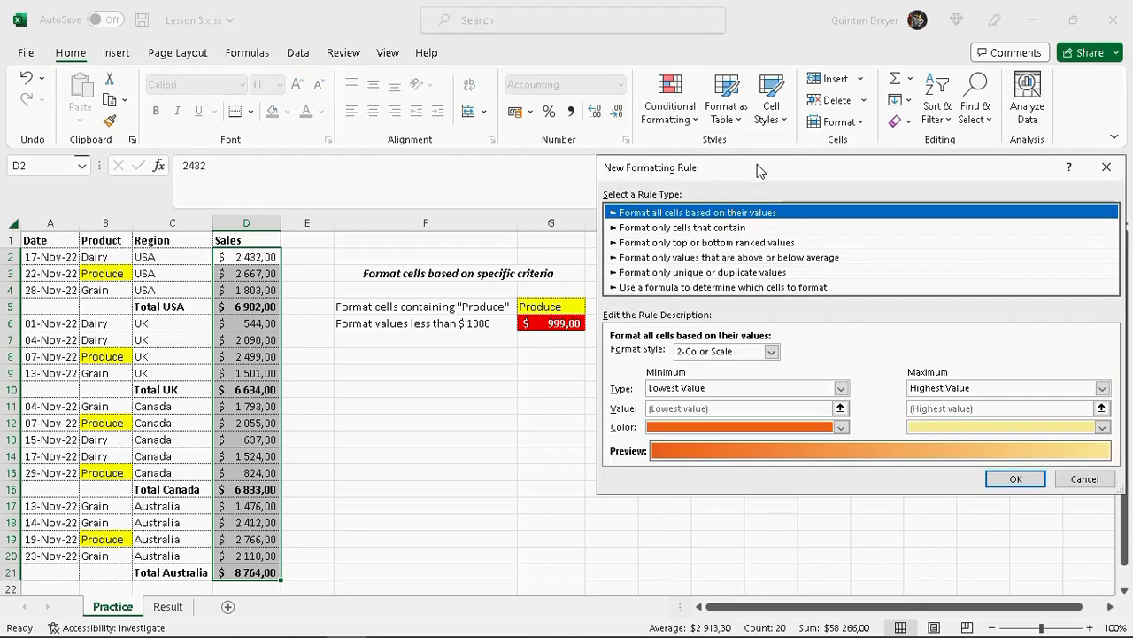
{"action": "left_click_drag", "start_coordinate": [759, 170], "coordinate": [708, 75]}
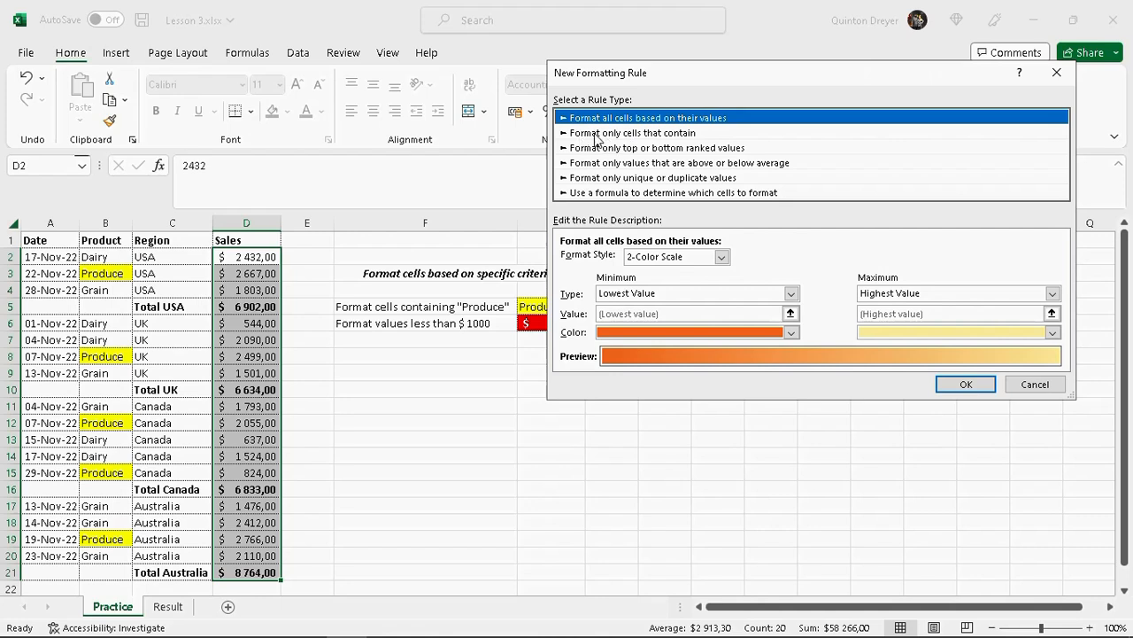
{"action": "left_click", "coordinate": [657, 134]}
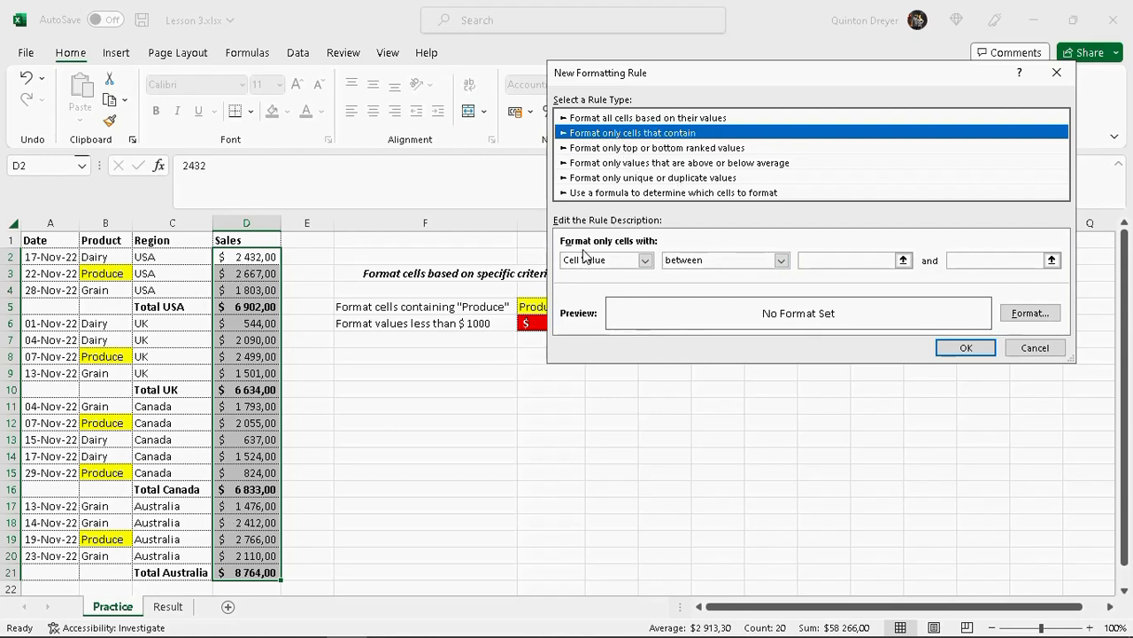
Step: Set the rule's condition to Cell Value less than 1000
{"action": "left_click", "coordinate": [644, 260]}
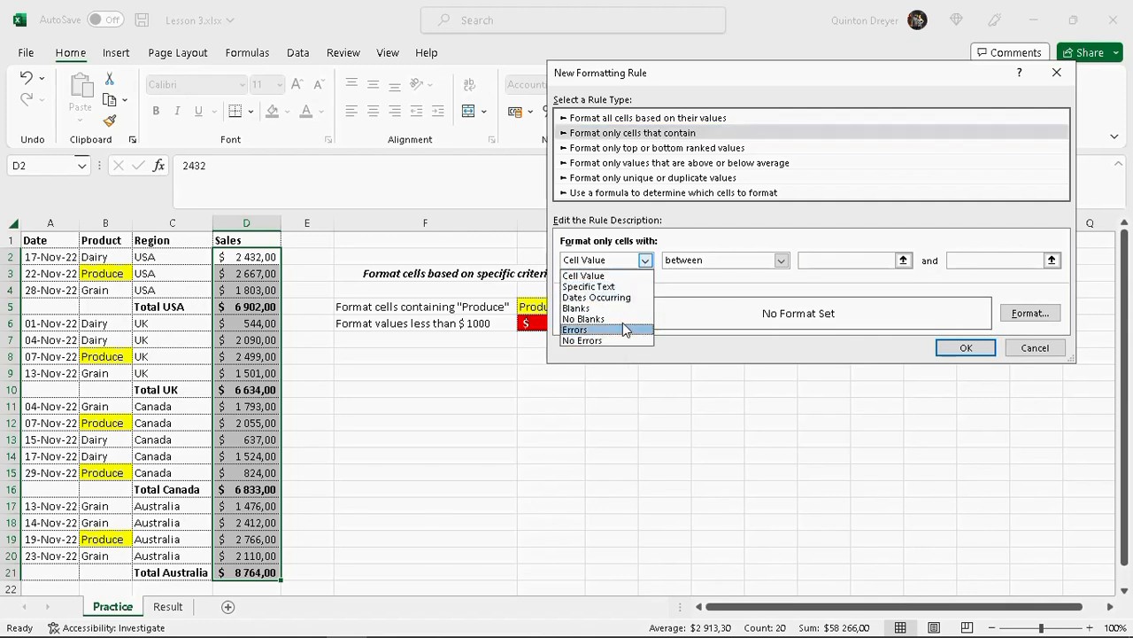
{"action": "left_click", "coordinate": [619, 275]}
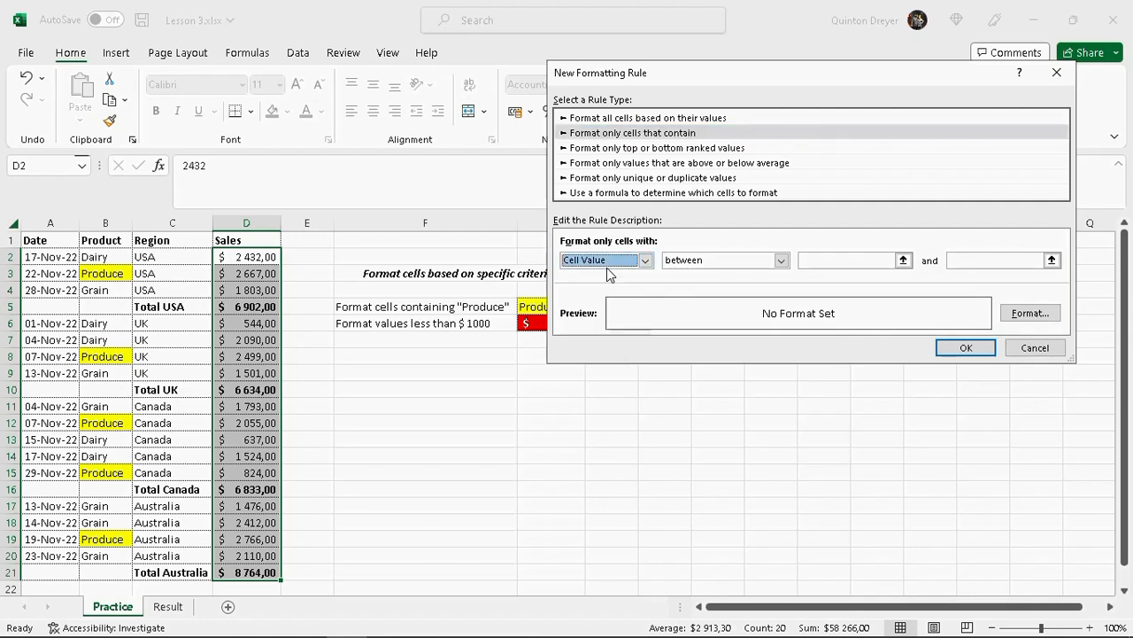
{"action": "left_click", "coordinate": [781, 261]}
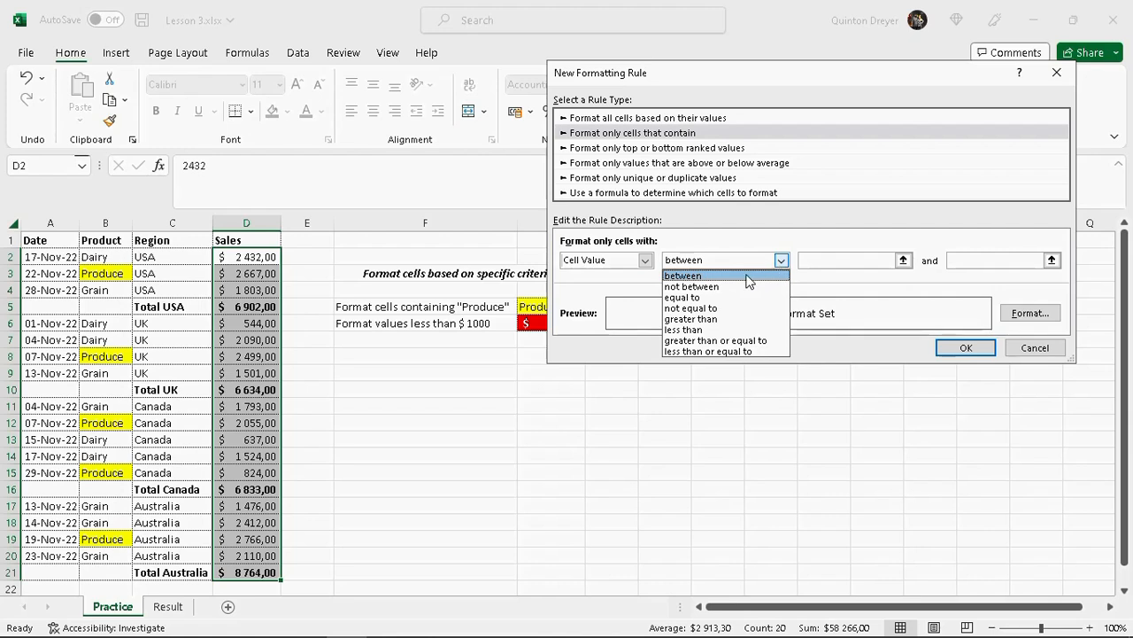
{"action": "left_click", "coordinate": [708, 329]}
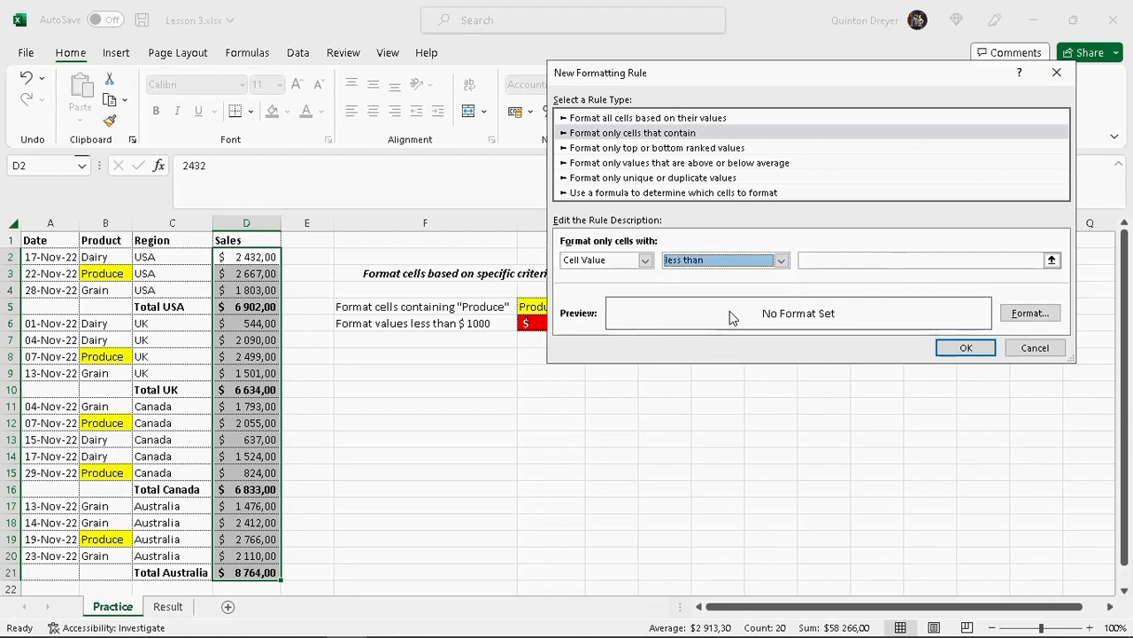
{"action": "left_click", "coordinate": [817, 261]}
{"action": "type", "text": "2"}
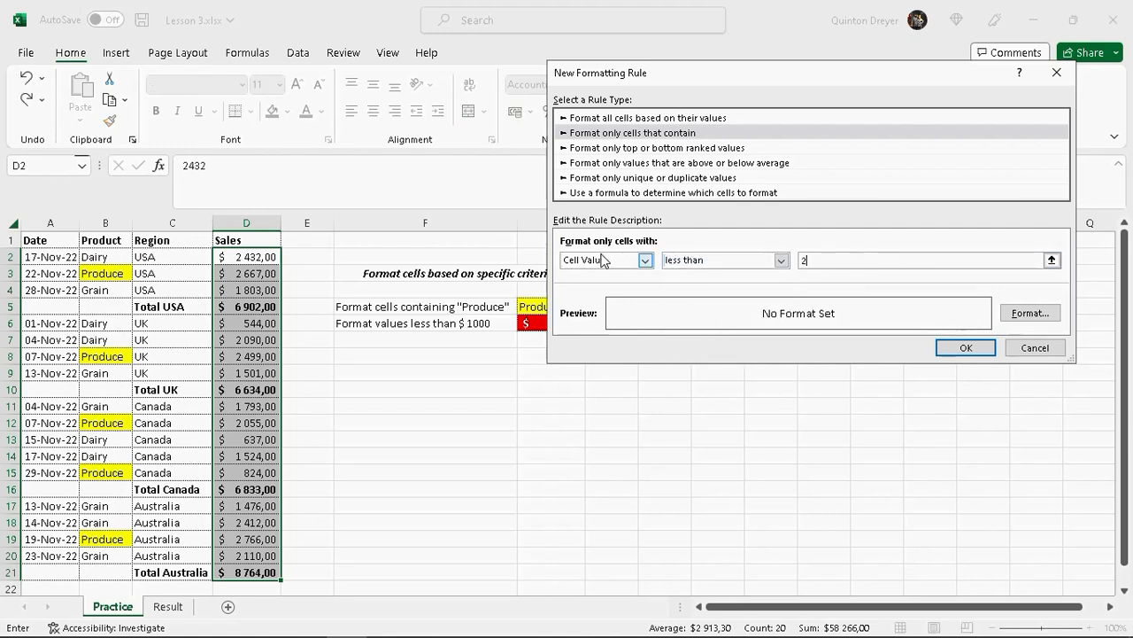
{"action": "type", "text": "000"}
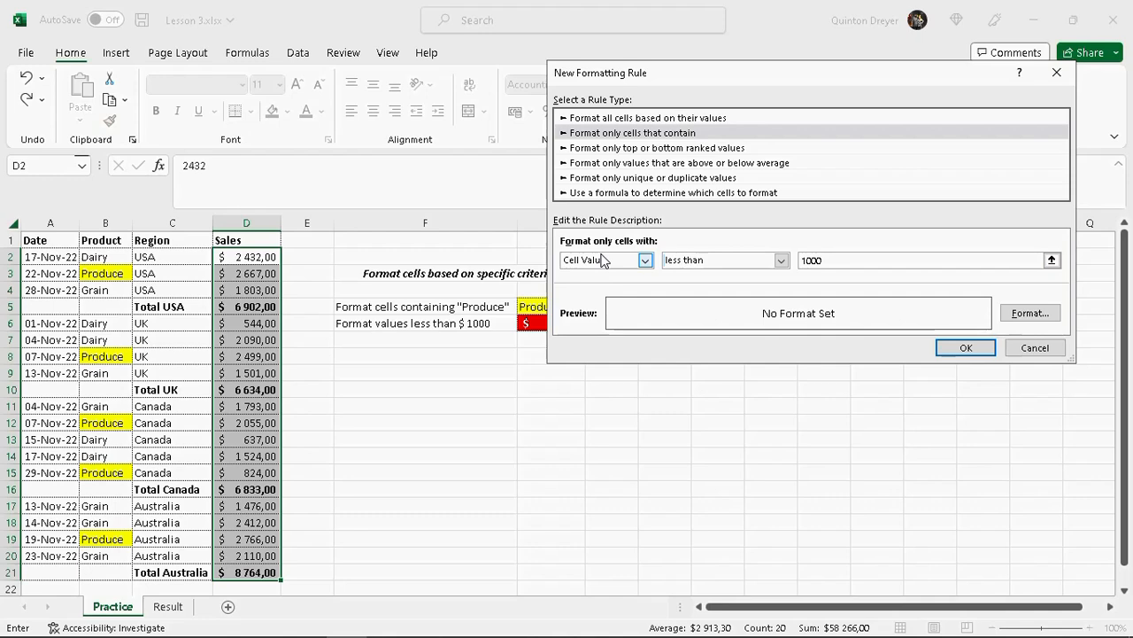
Step: Give the less-than-1000 rule a red fill, matching the sample cell G6
{"action": "left_click", "coordinate": [1020, 315]}
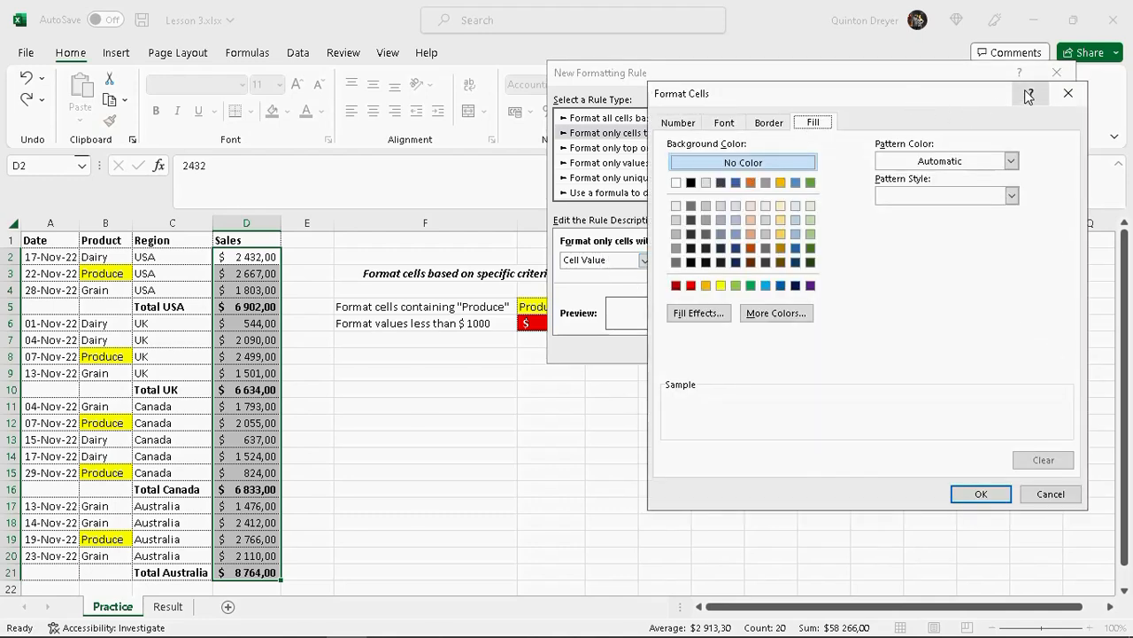
{"action": "left_click", "coordinate": [1051, 494]}
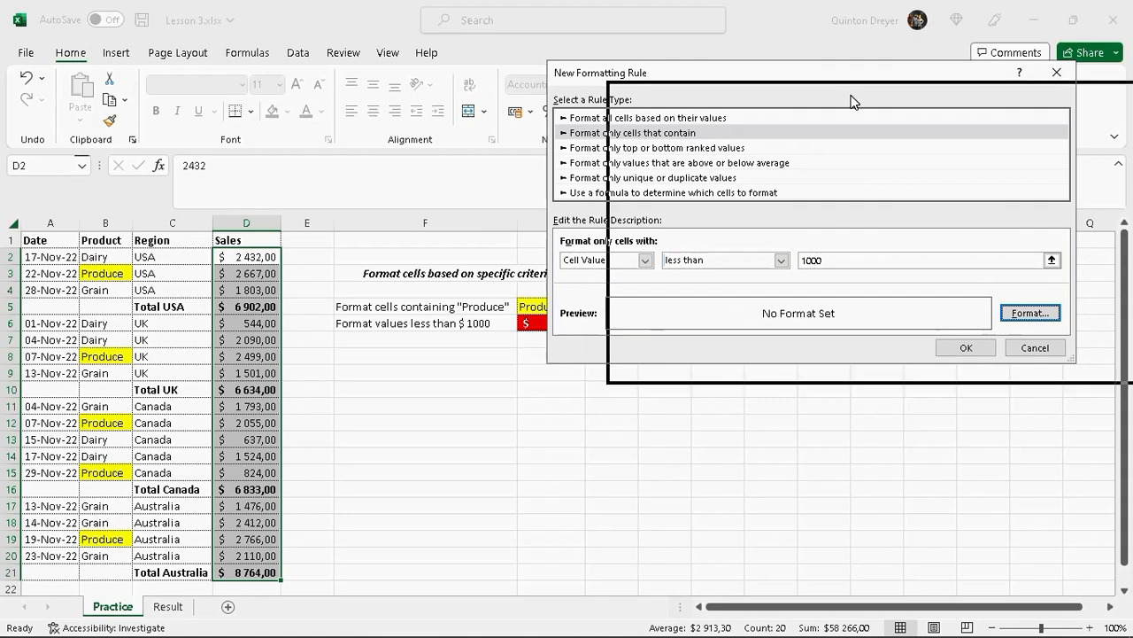
{"action": "left_click_drag", "start_coordinate": [852, 102], "coordinate": [838, 100]}
{"action": "left_click", "coordinate": [1080, 334]}
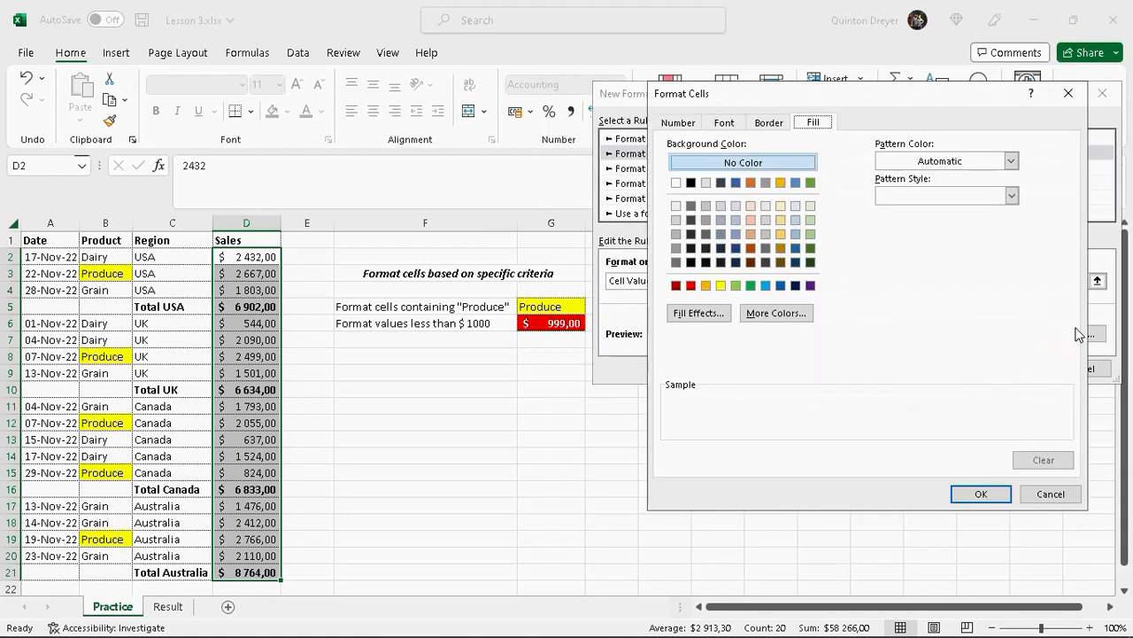
{"action": "left_click", "coordinate": [691, 285]}
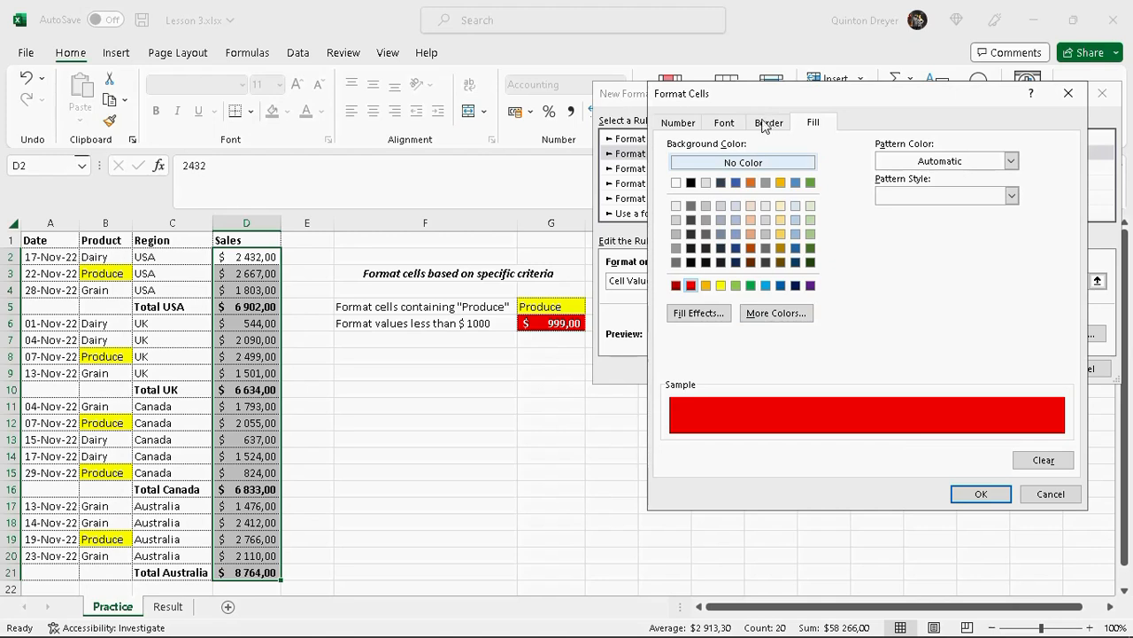
Step: Set the rule's font to bold and white, apply the rule to the Sales column, and check the formatted cells
{"action": "left_click", "coordinate": [724, 123]}
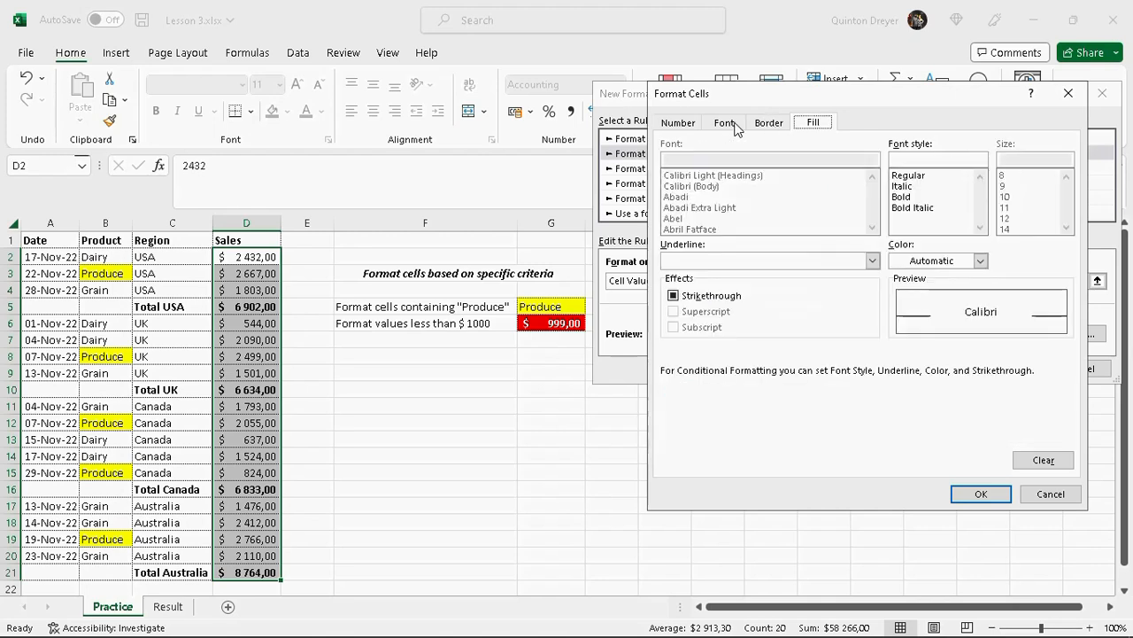
{"action": "left_click", "coordinate": [911, 198]}
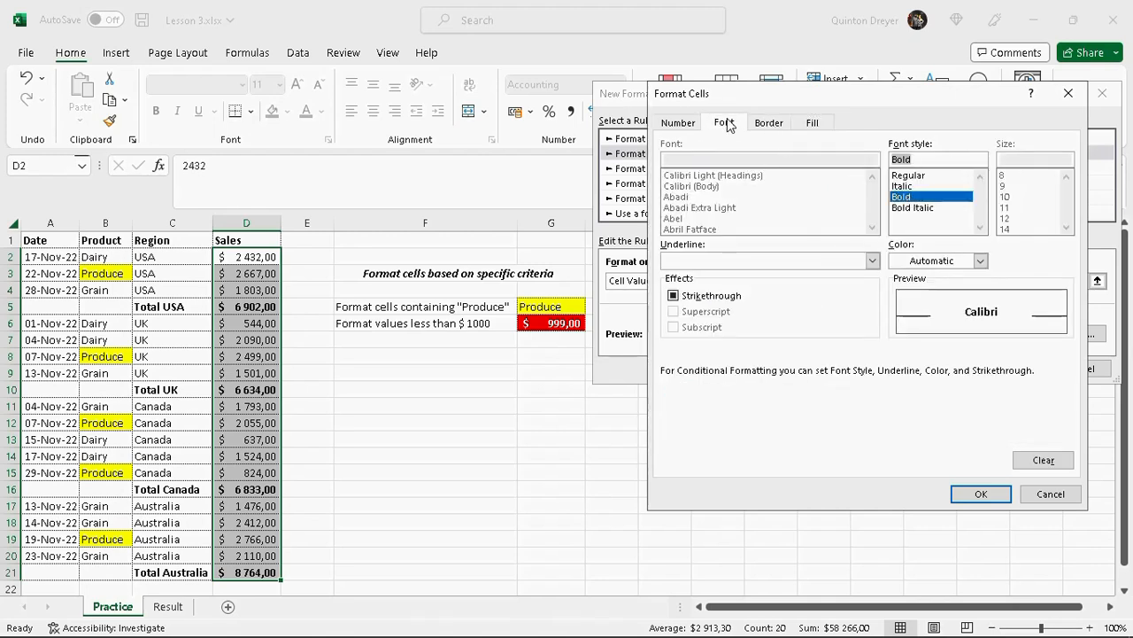
{"action": "left_click", "coordinate": [981, 260]}
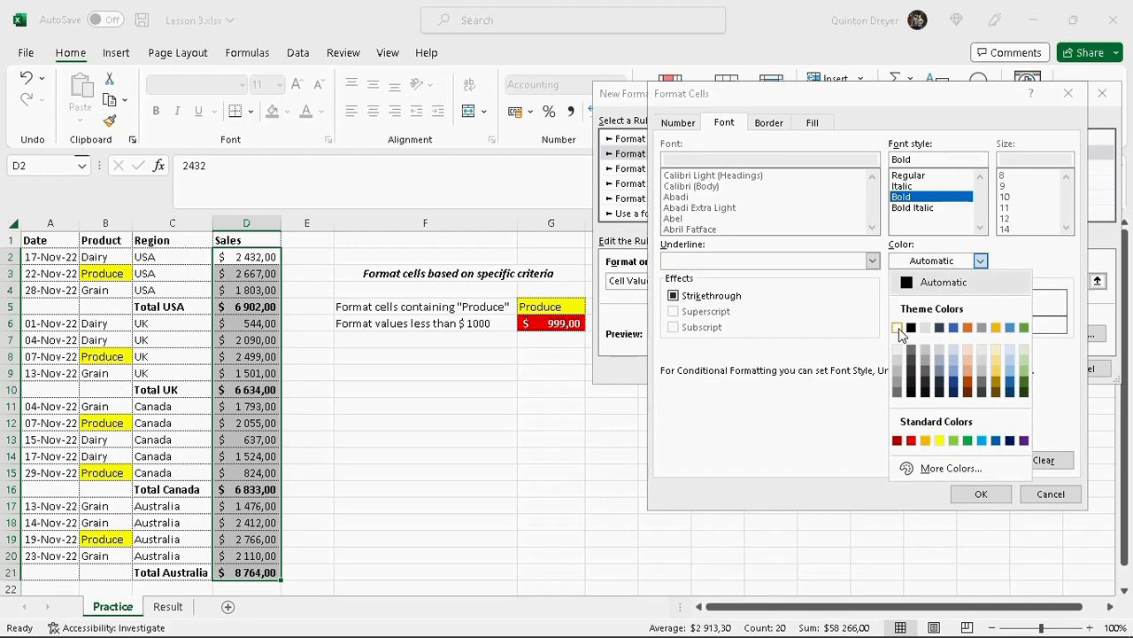
{"action": "left_click", "coordinate": [898, 328]}
{"action": "left_click", "coordinate": [980, 493]}
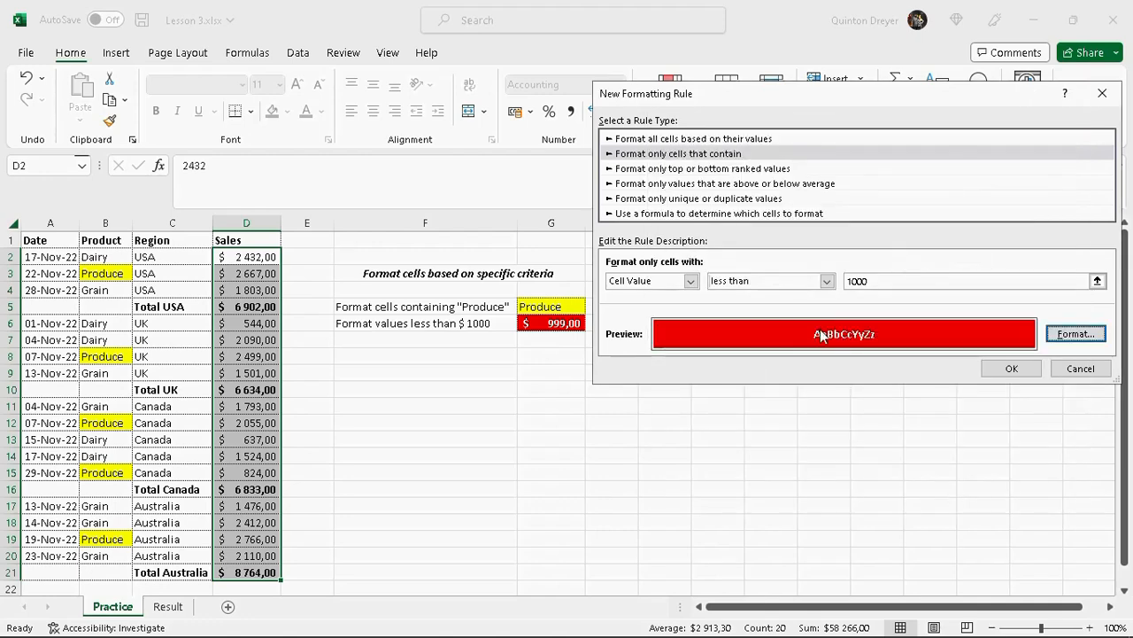
{"action": "left_click", "coordinate": [1012, 371]}
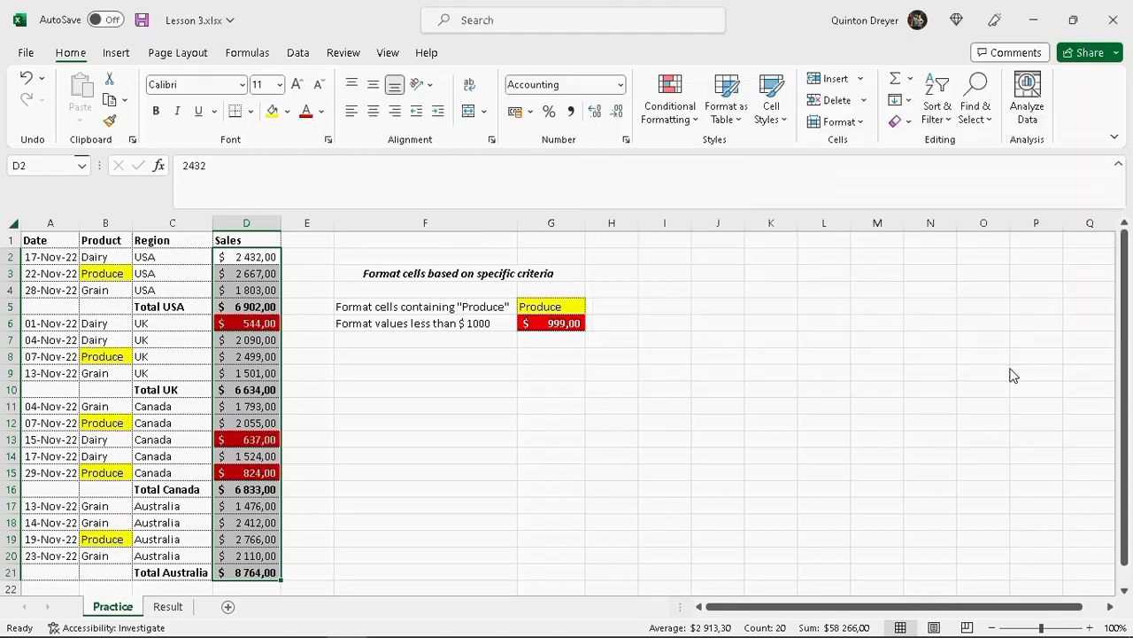
{"action": "left_click", "coordinate": [413, 310]}
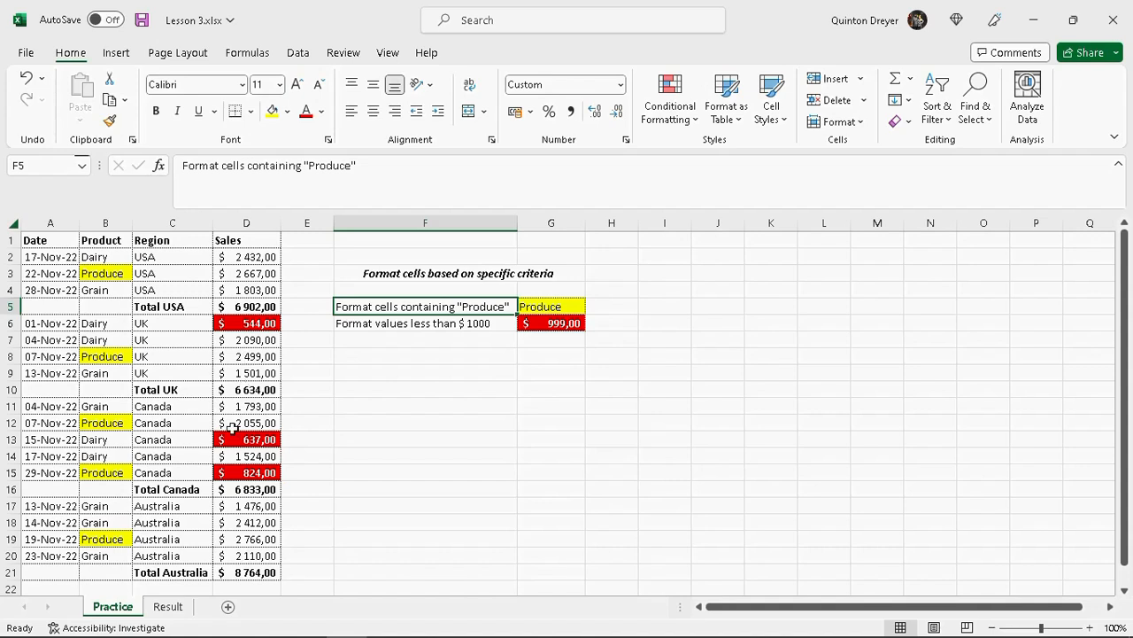
{"action": "left_click", "coordinate": [111, 273]}
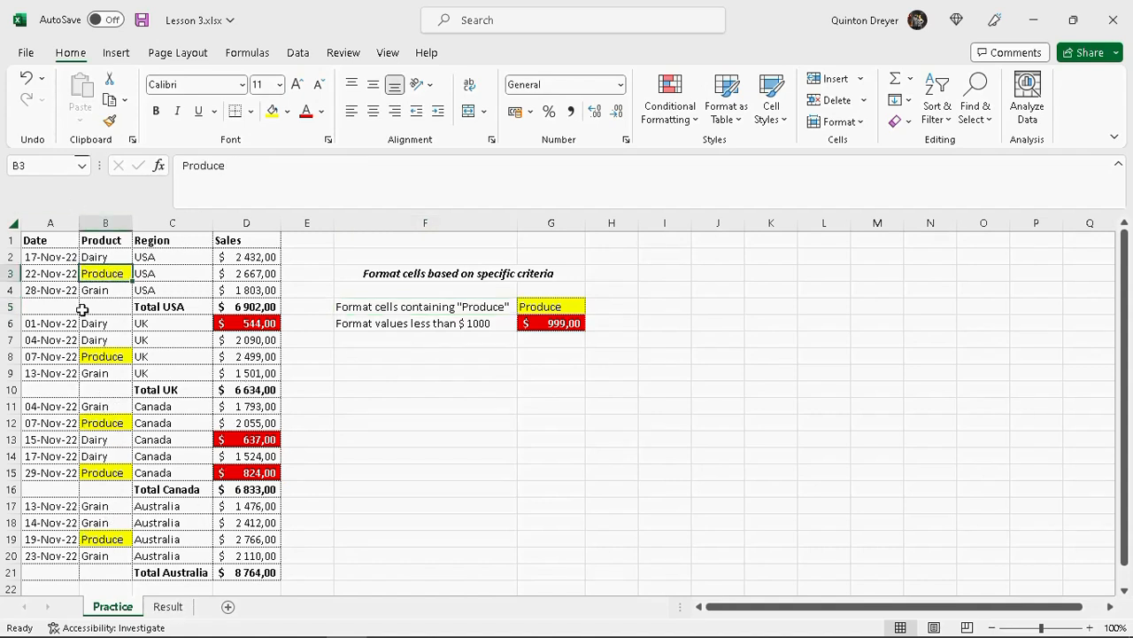
Step: Inspect the conditional formatting rule on product cells B2:B20 of the Result sheet without changing it, and return to the Practice sheet
{"action": "left_click", "coordinate": [169, 606]}
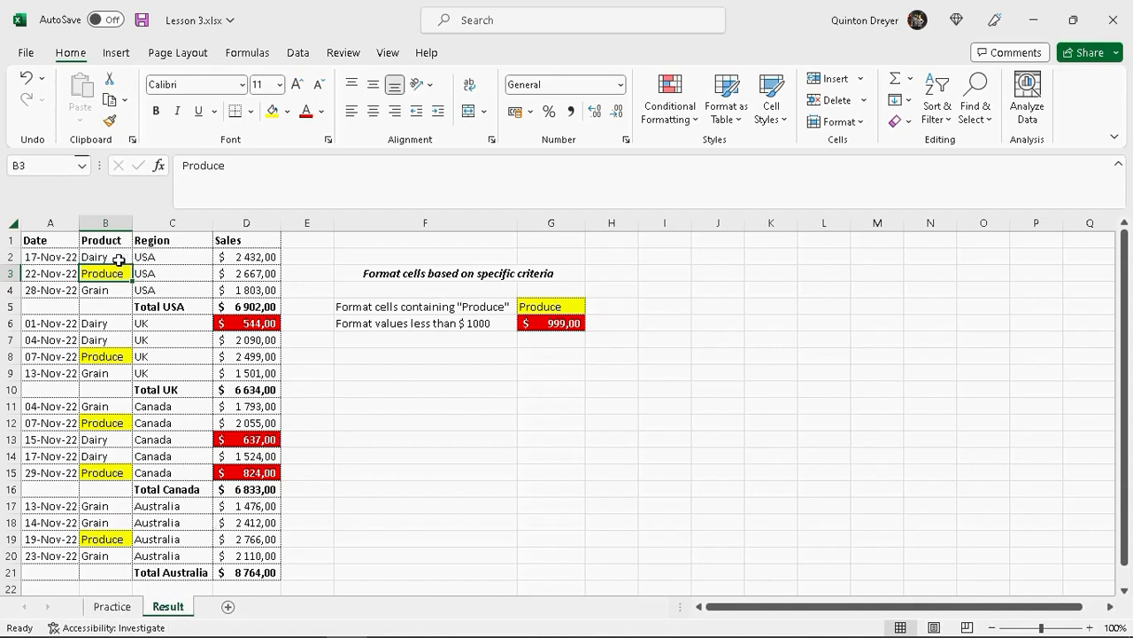
{"action": "left_click_drag", "start_coordinate": [120, 259], "coordinate": [107, 554]}
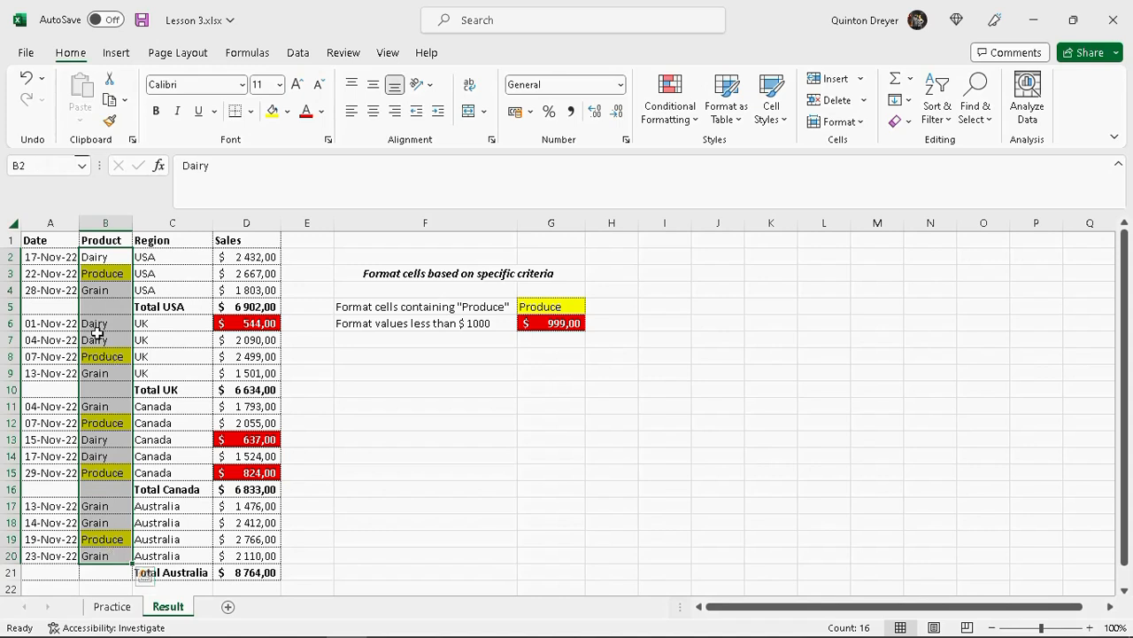
{"action": "left_click", "coordinate": [697, 119]}
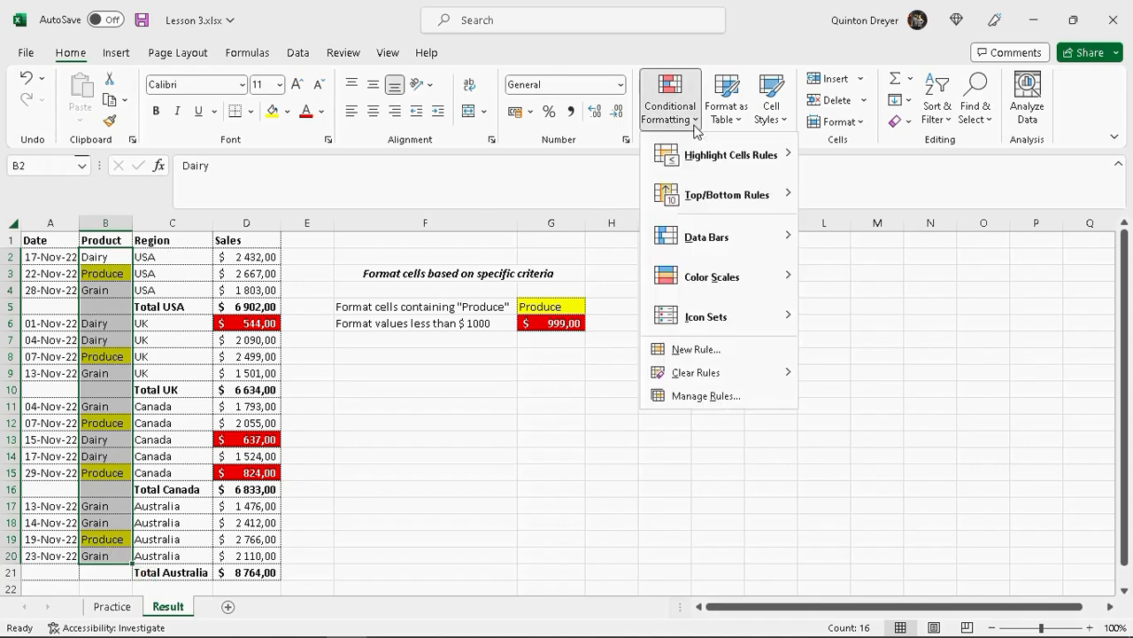
{"action": "left_click", "coordinate": [704, 396]}
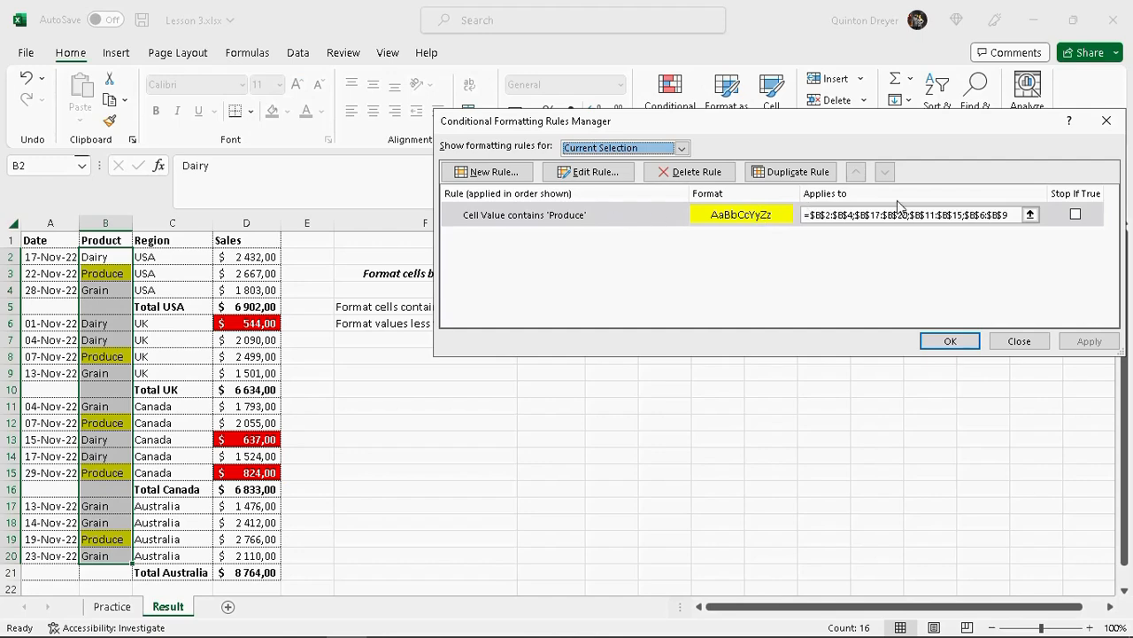
{"action": "left_click", "coordinate": [606, 174]}
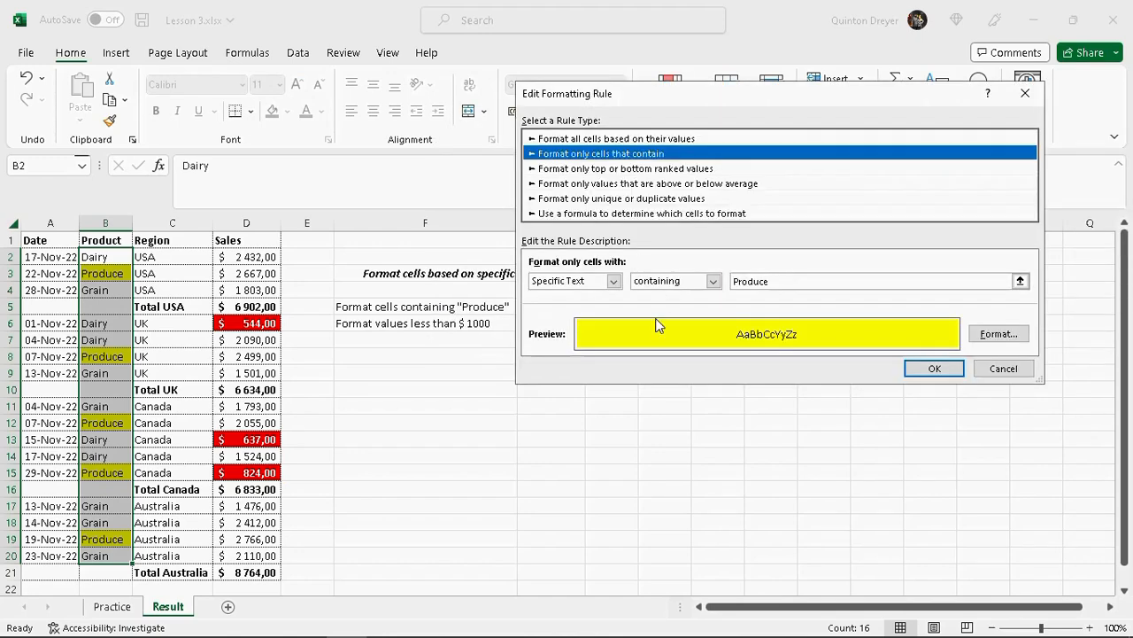
{"action": "left_click", "coordinate": [985, 370]}
{"action": "left_click", "coordinate": [1027, 345]}
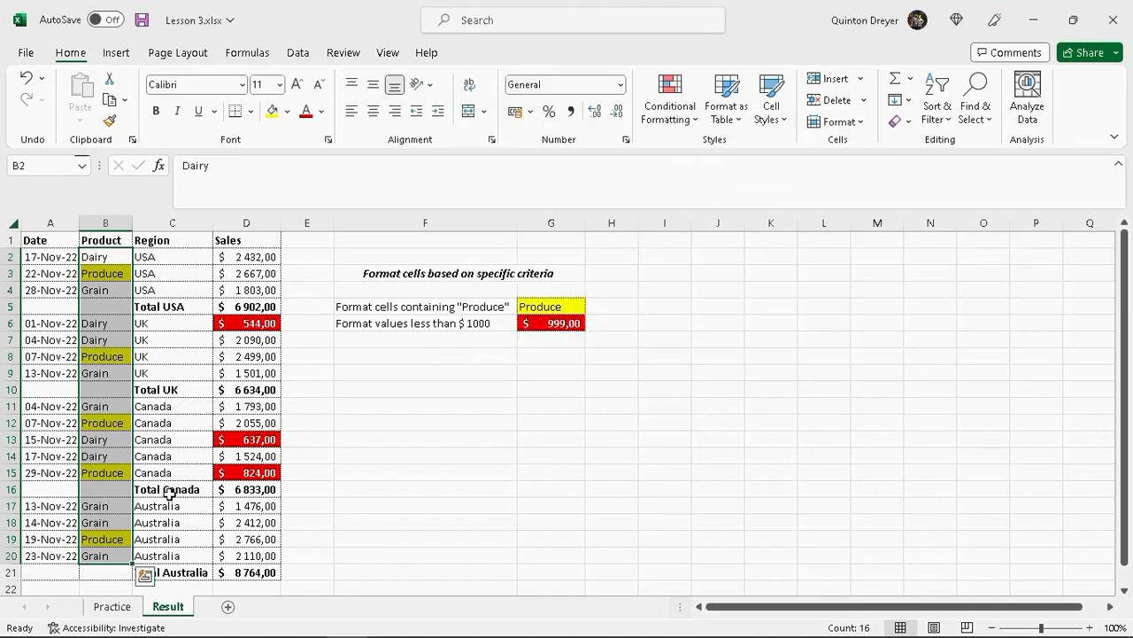
{"action": "left_click", "coordinate": [112, 606]}
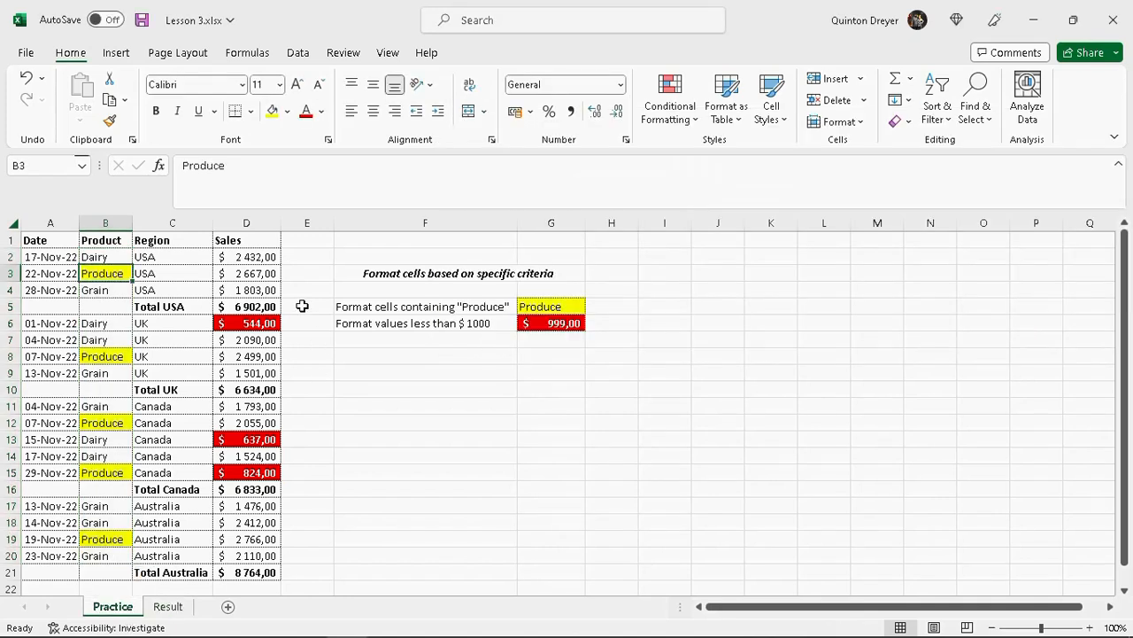
{"action": "left_click", "coordinate": [297, 255]}
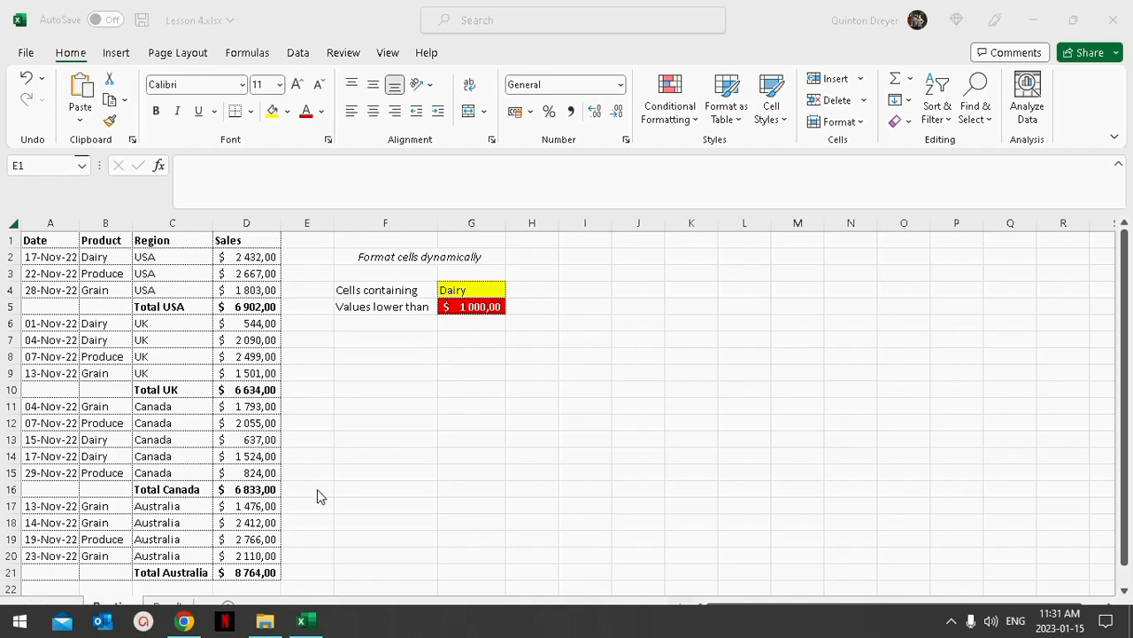
Step: On the Result sheet, test the dynamic product highlighting by setting criteria cell G4 to Produce and to Grain
{"action": "left_click", "coordinate": [314, 437]}
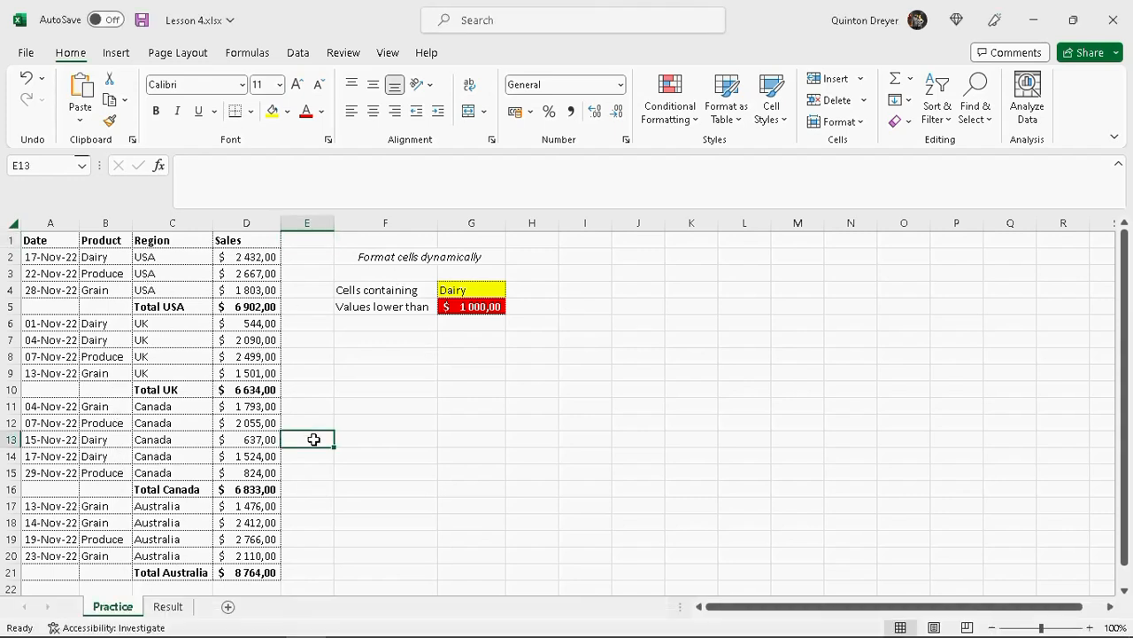
{"action": "left_click", "coordinate": [168, 607]}
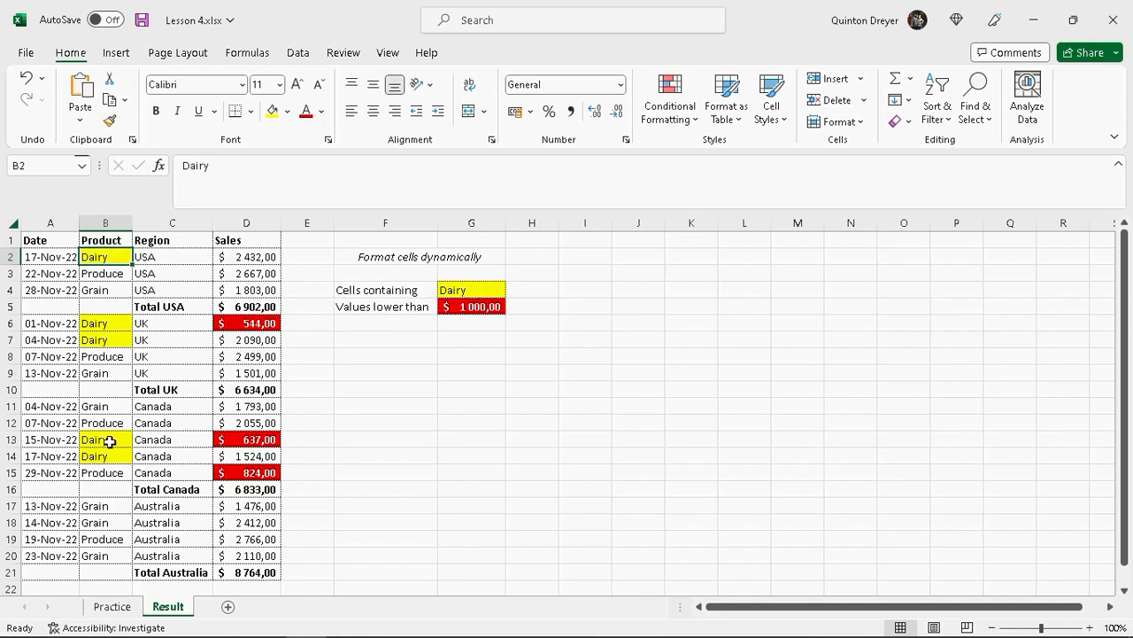
{"action": "left_click", "coordinate": [487, 293]}
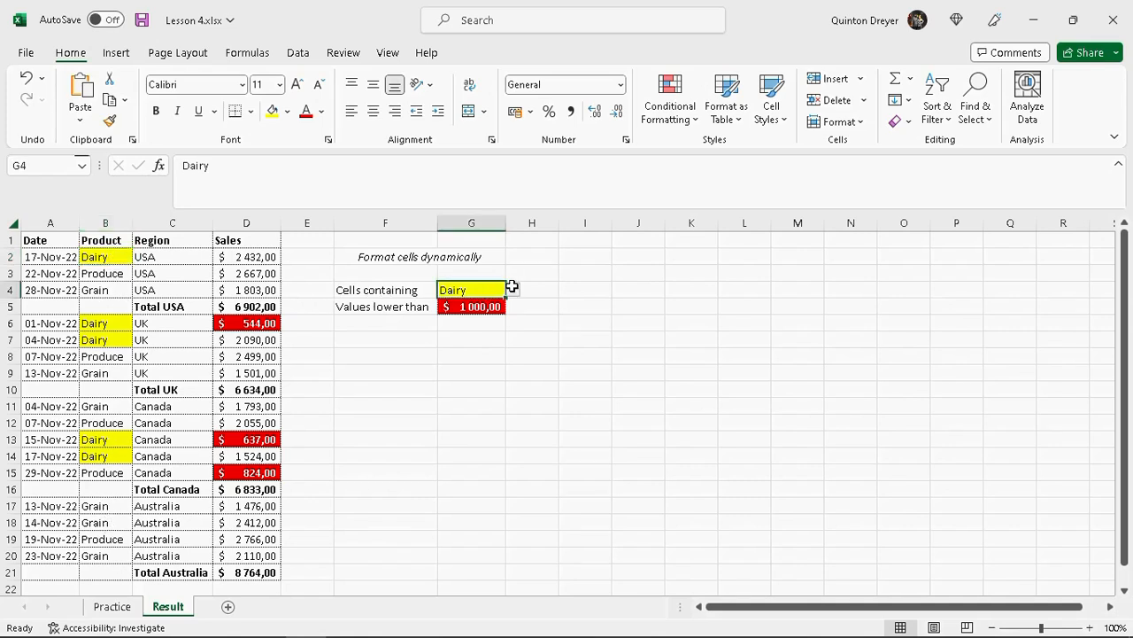
{"action": "left_click", "coordinate": [514, 292]}
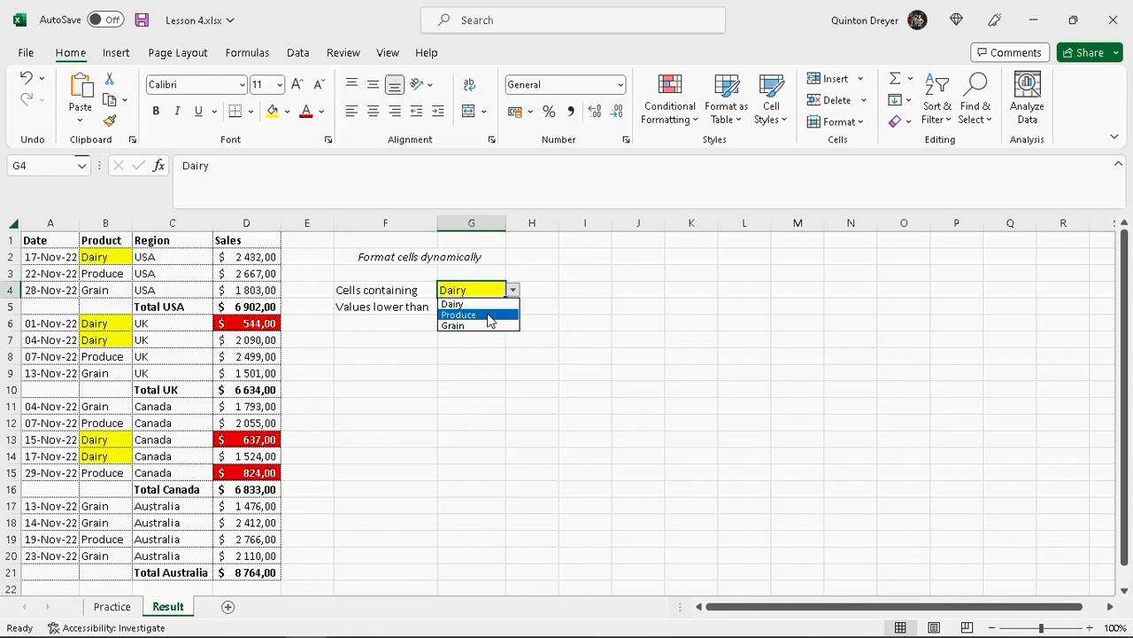
{"action": "left_click", "coordinate": [454, 316]}
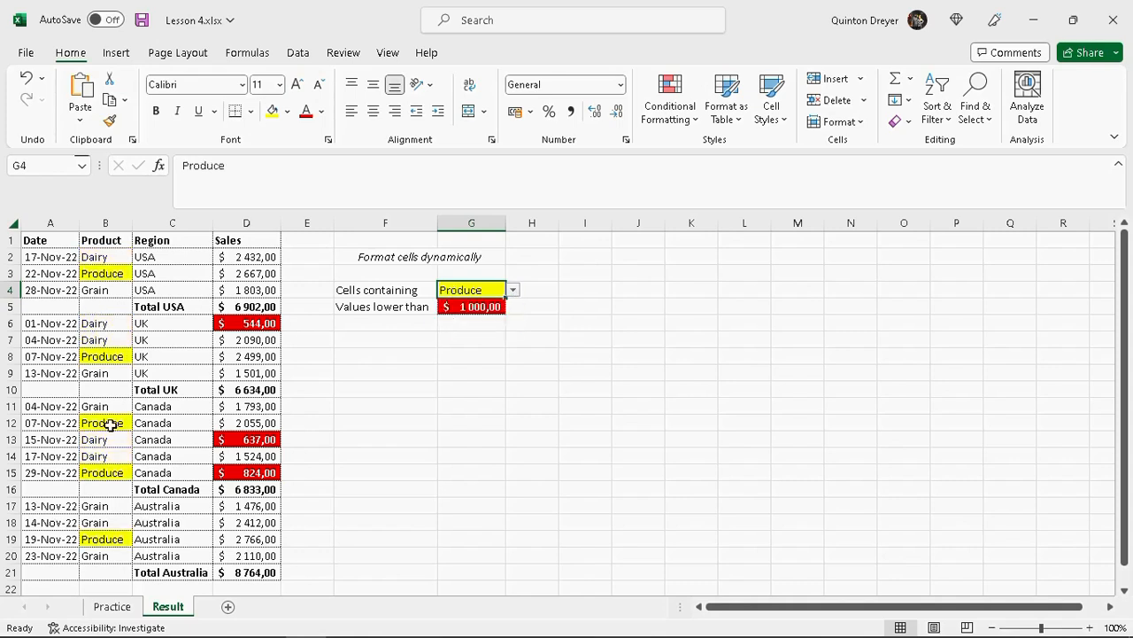
{"action": "left_click", "coordinate": [514, 291]}
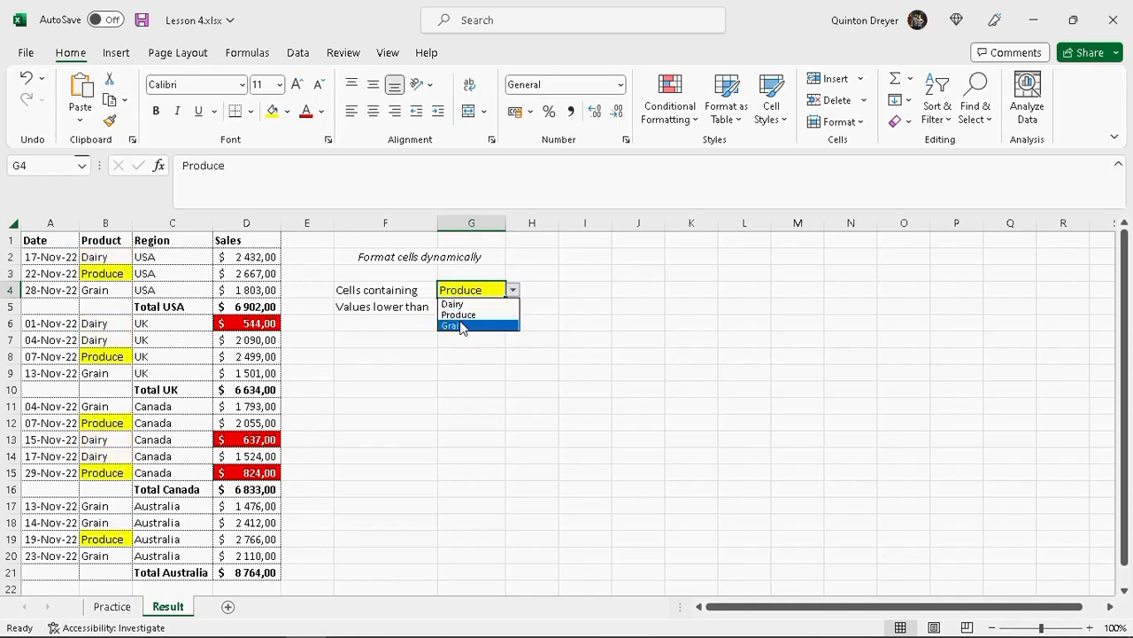
{"action": "left_click", "coordinate": [463, 324]}
Step: Test the dynamic sales highlighting by setting threshold cell G5 to 2000, and restore it to 1000
{"action": "left_click", "coordinate": [483, 309]}
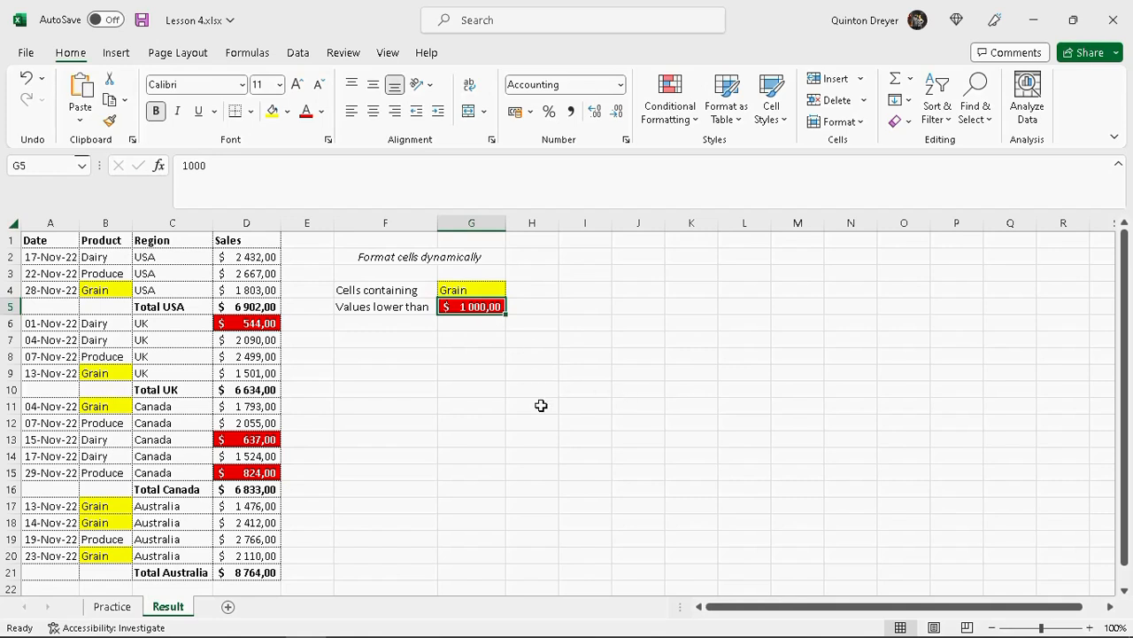
{"action": "type", "text": "2000"}
{"action": "key", "text": "Return"}
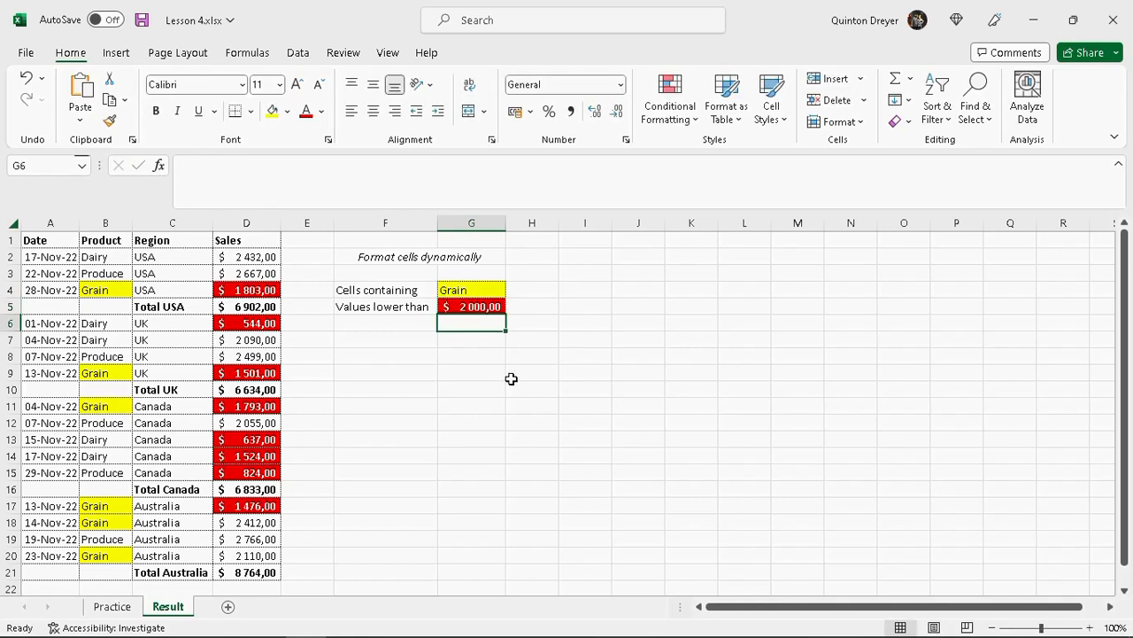
{"action": "left_click", "coordinate": [470, 302]}
{"action": "type", "text": "1000"}
{"action": "key", "text": "Return"}
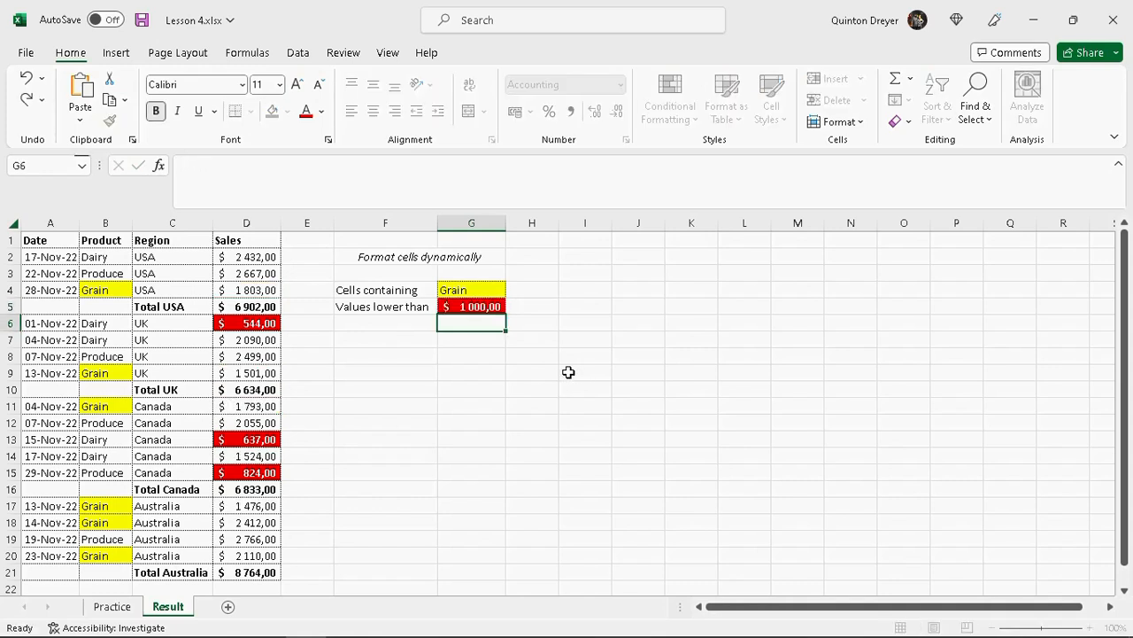
Step: Set criteria cell G4 of the Result sheet back to Dairy and return to the Practice sheet
{"action": "left_click", "coordinate": [478, 279]}
{"action": "left_click", "coordinate": [497, 291]}
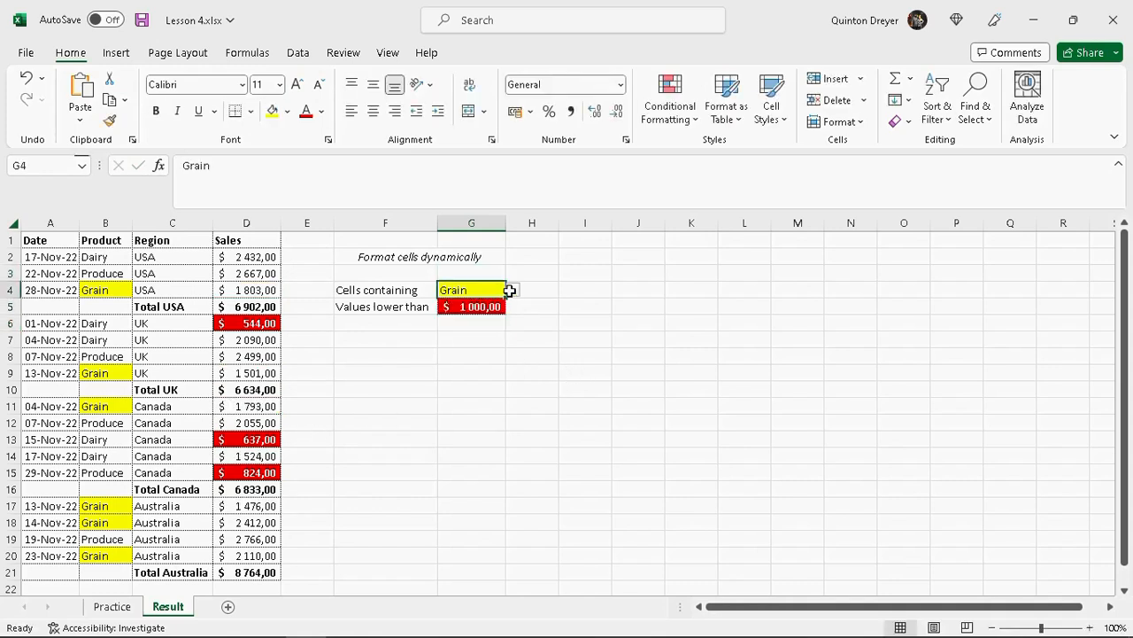
{"action": "left_click", "coordinate": [511, 290]}
{"action": "left_click", "coordinate": [456, 305]}
{"action": "left_click", "coordinate": [113, 607]}
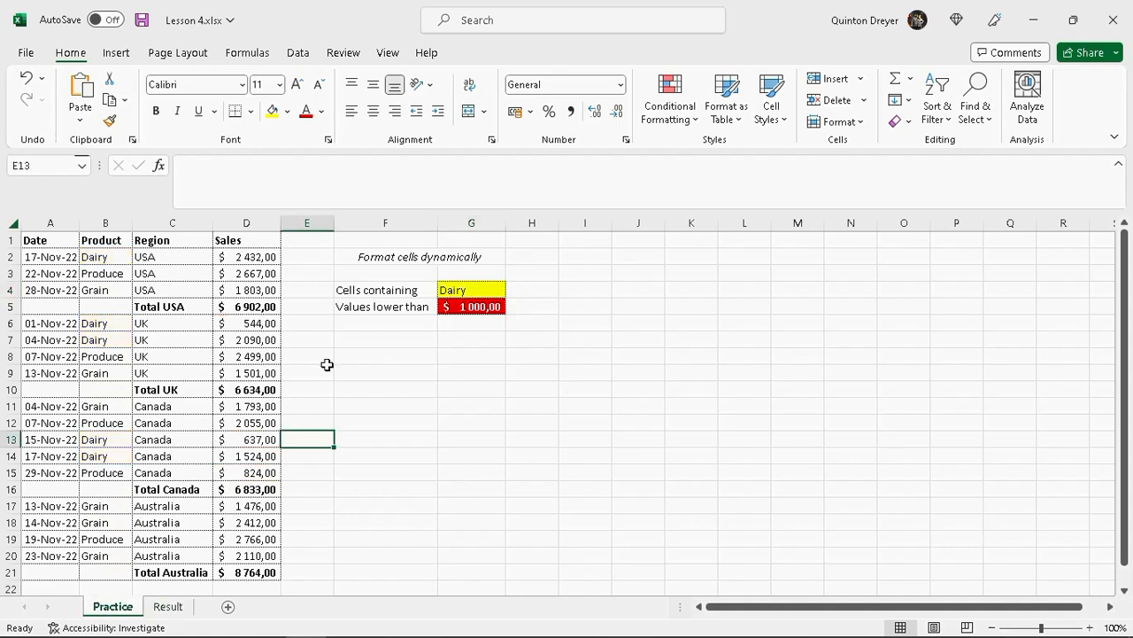
{"action": "left_click", "coordinate": [315, 259]}
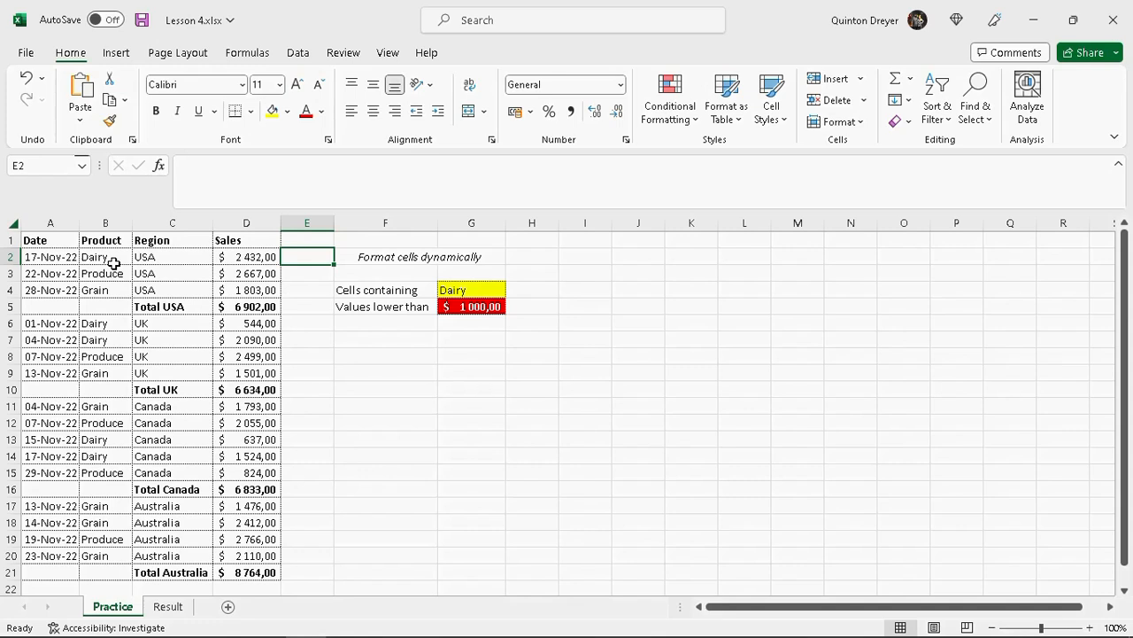
{"action": "left_click", "coordinate": [699, 122]}
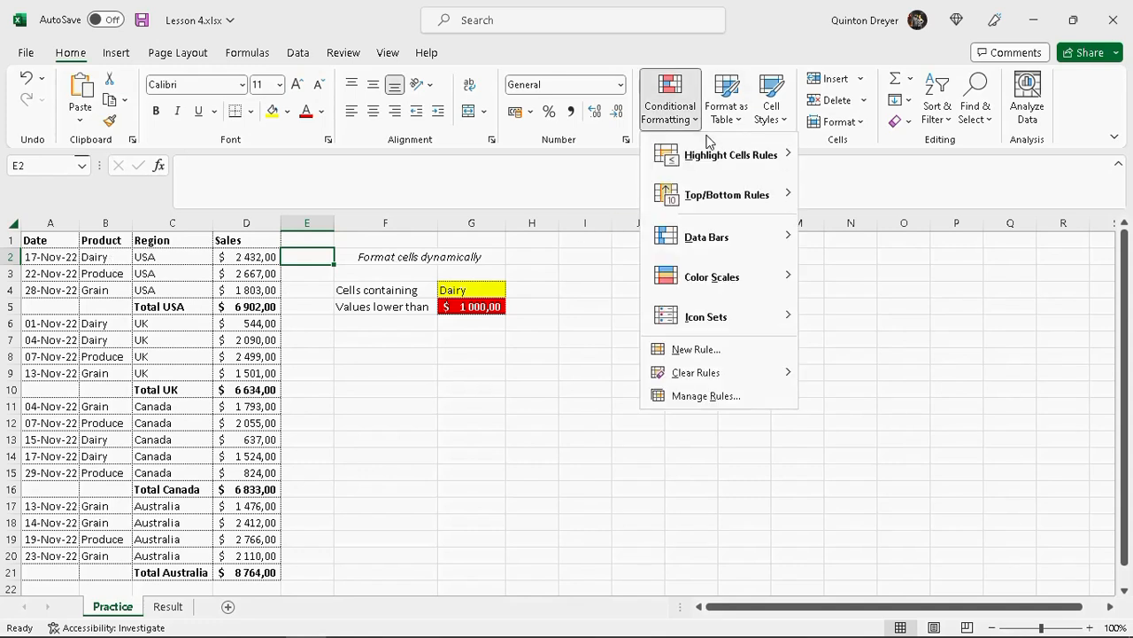
{"action": "mouse_move", "coordinate": [709, 142]}
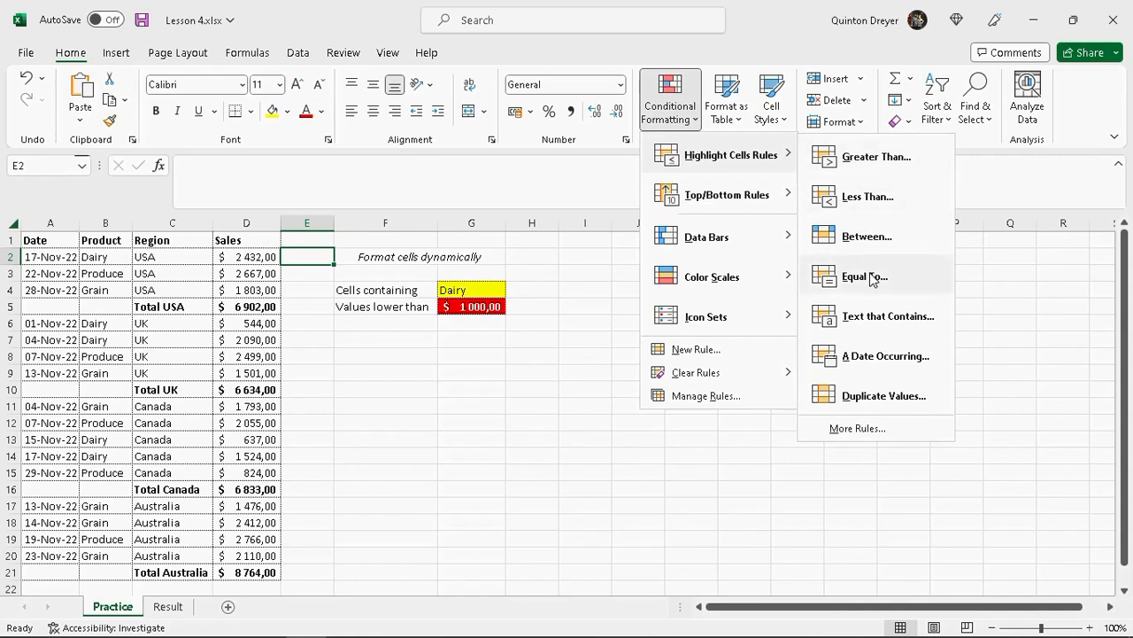
{"action": "key", "text": "Escape"}
{"action": "key", "text": "Escape"}
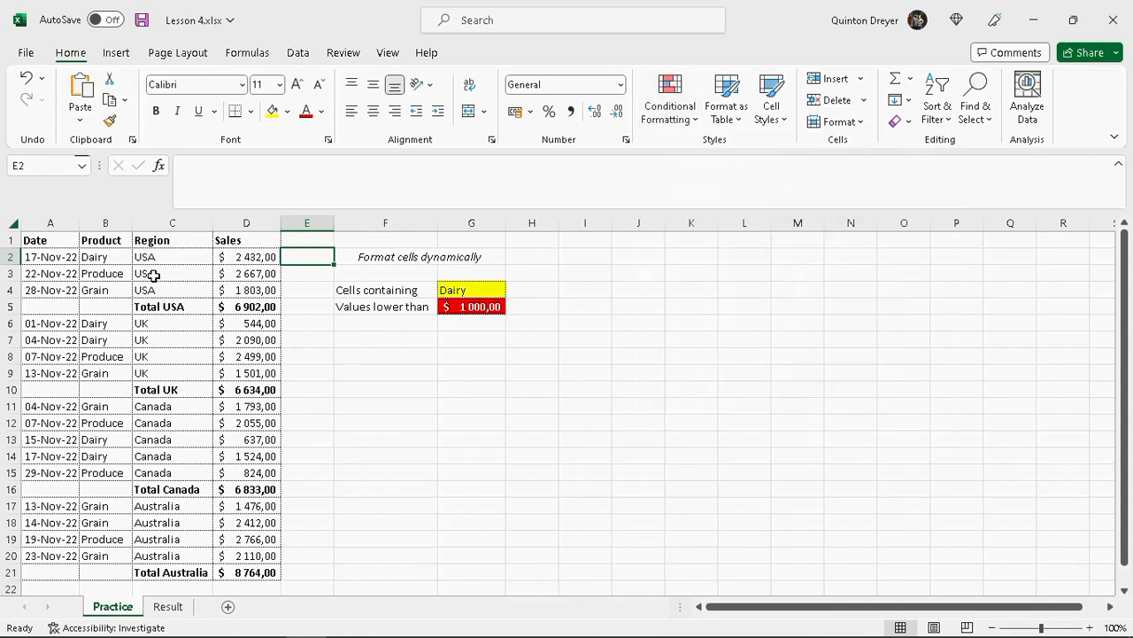
{"action": "left_click_drag", "start_coordinate": [114, 259], "coordinate": [111, 569]}
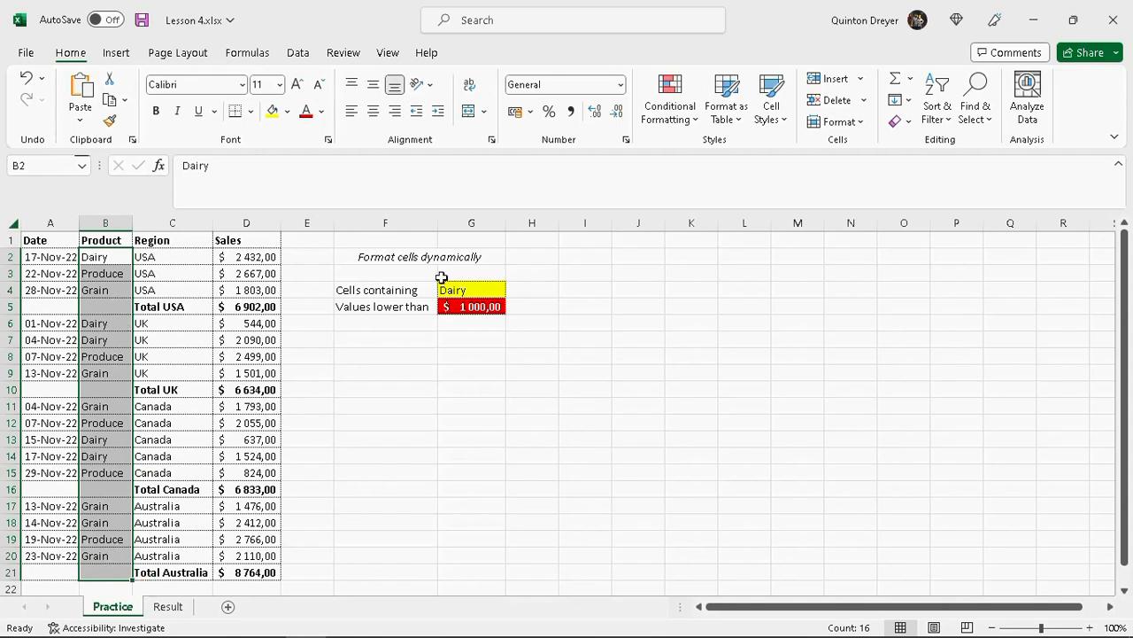
{"action": "left_click", "coordinate": [678, 124]}
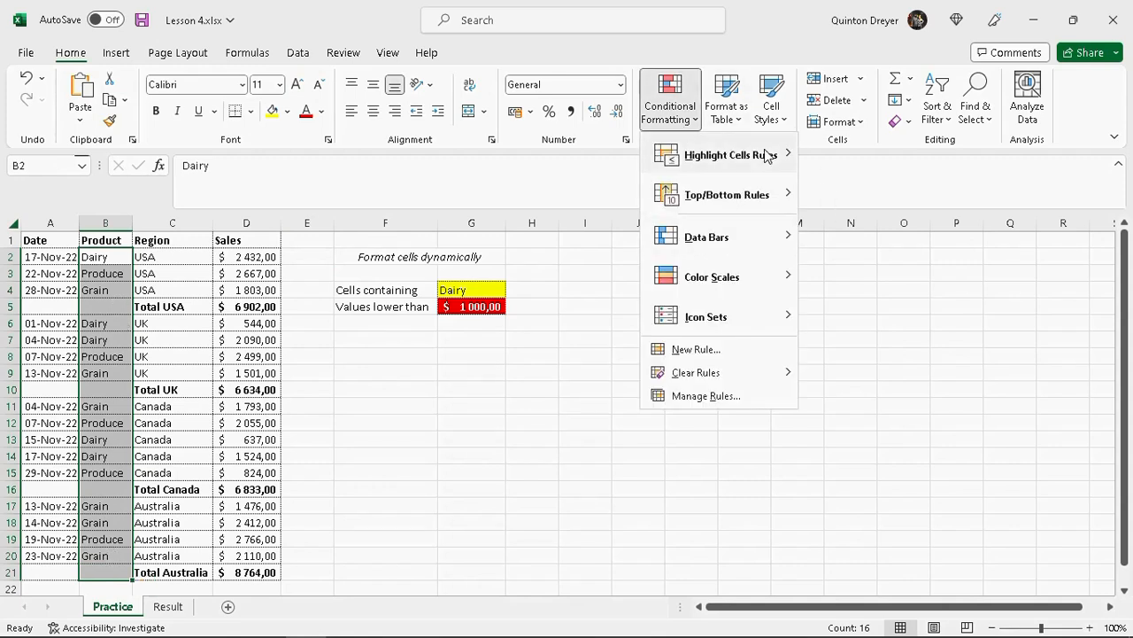
{"action": "mouse_move", "coordinate": [766, 155]}
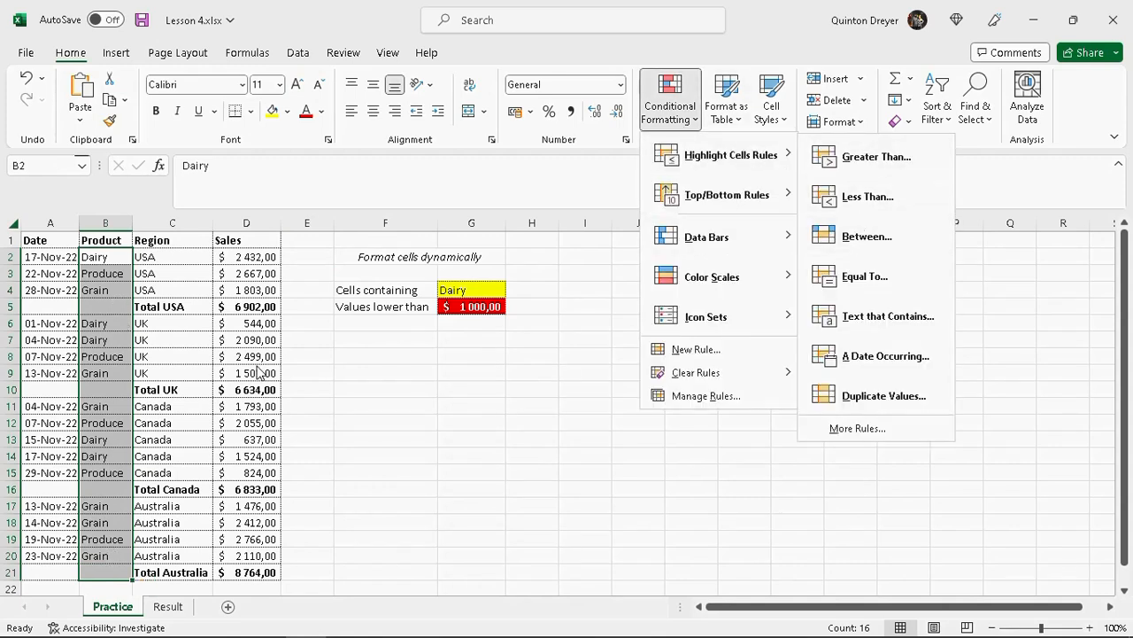
{"action": "key", "text": "Escape"}
{"action": "key", "text": "Escape"}
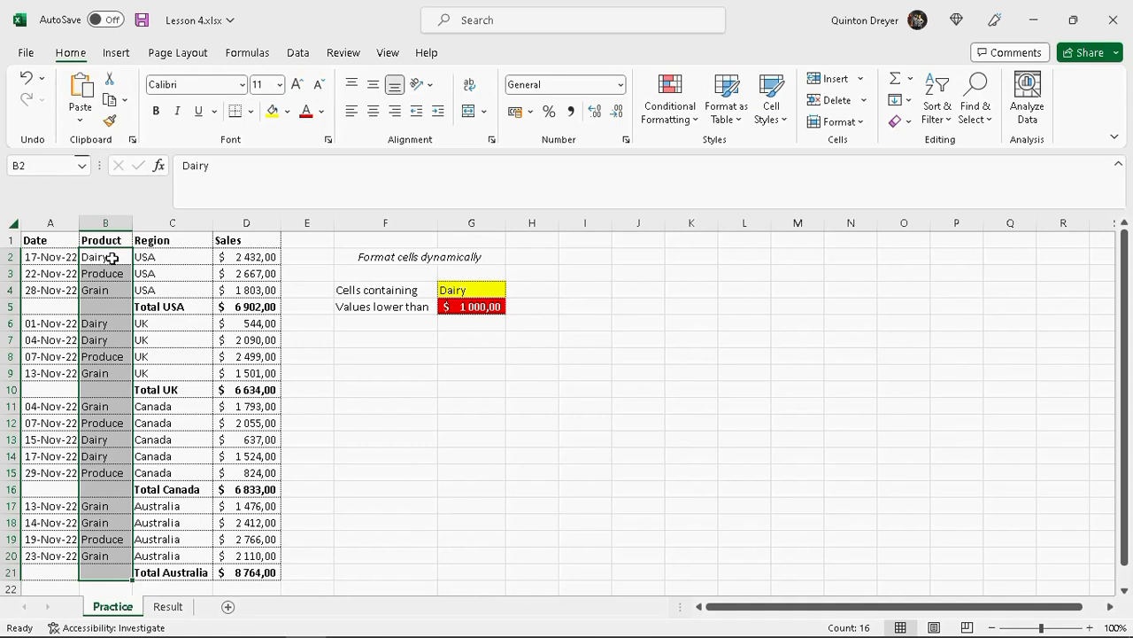
{"action": "left_click", "coordinate": [330, 404]}
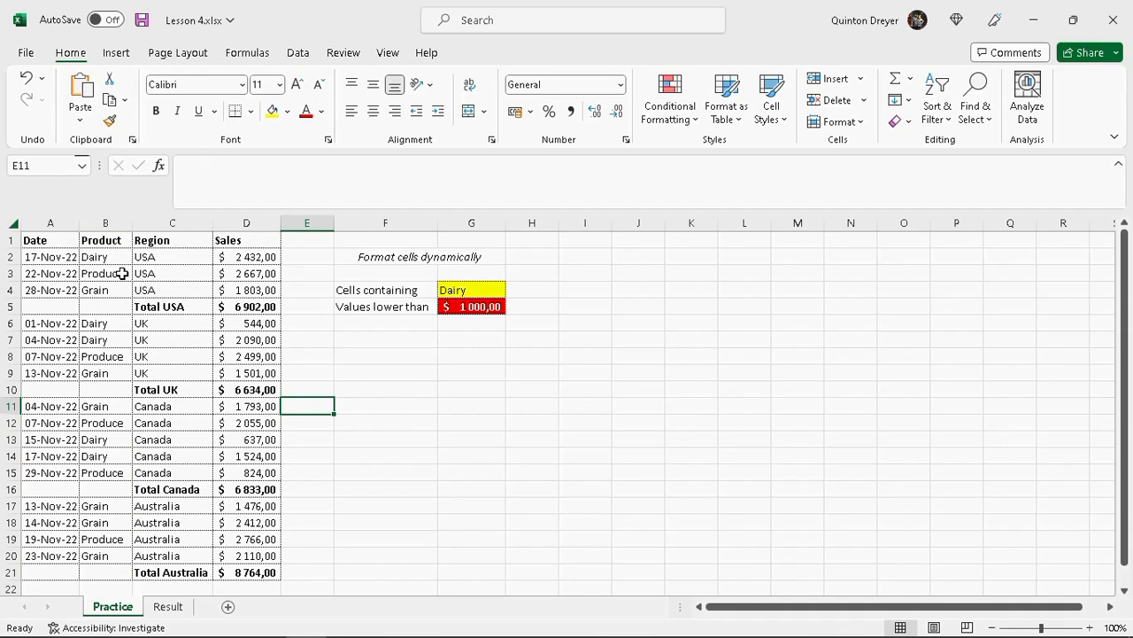
Step: Start a formula-based conditional formatting rule for product cells B2:B20 and give it a yellow fill
{"action": "left_click_drag", "start_coordinate": [111, 256], "coordinate": [106, 556]}
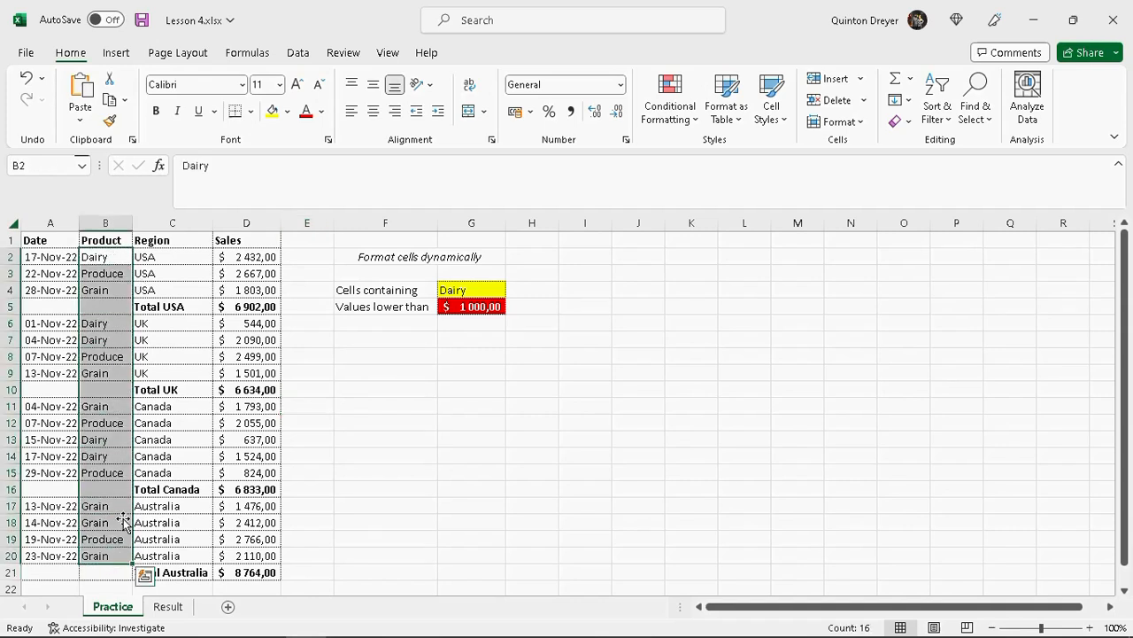
{"action": "left_click", "coordinate": [692, 124]}
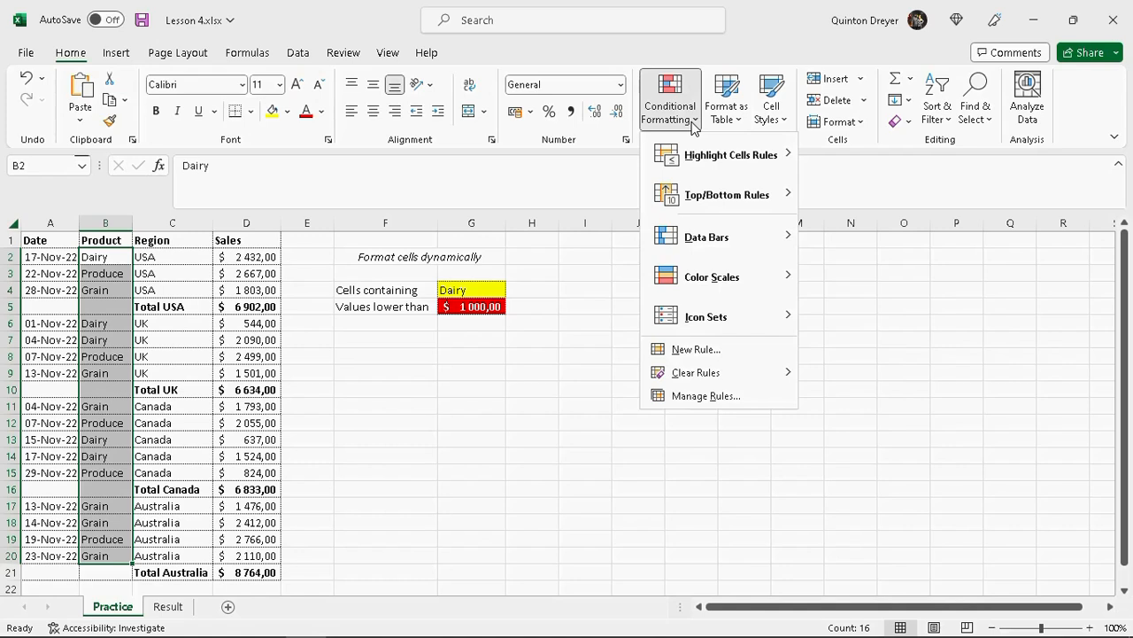
{"action": "left_click", "coordinate": [707, 349]}
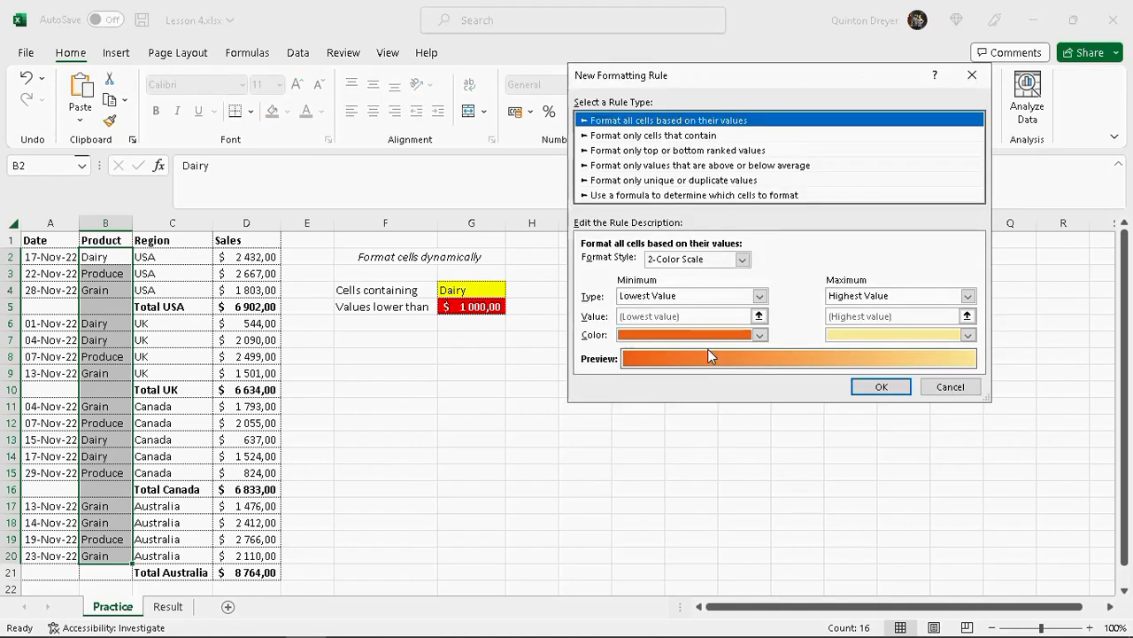
{"action": "left_click", "coordinate": [754, 197]}
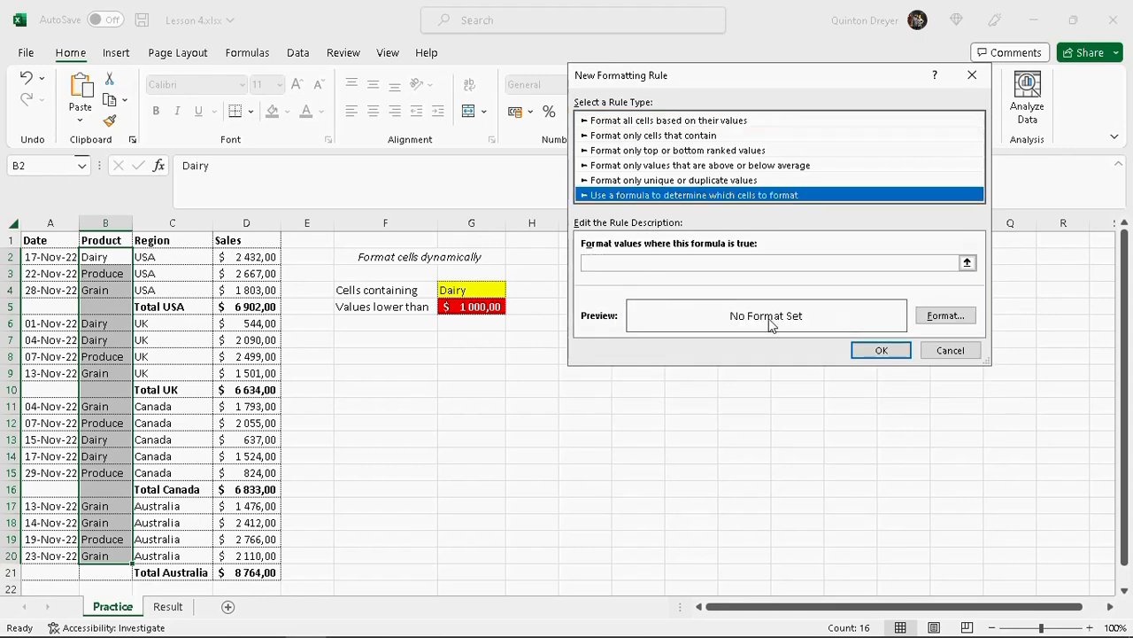
{"action": "left_click", "coordinate": [944, 317]}
{"action": "left_click", "coordinate": [727, 42]}
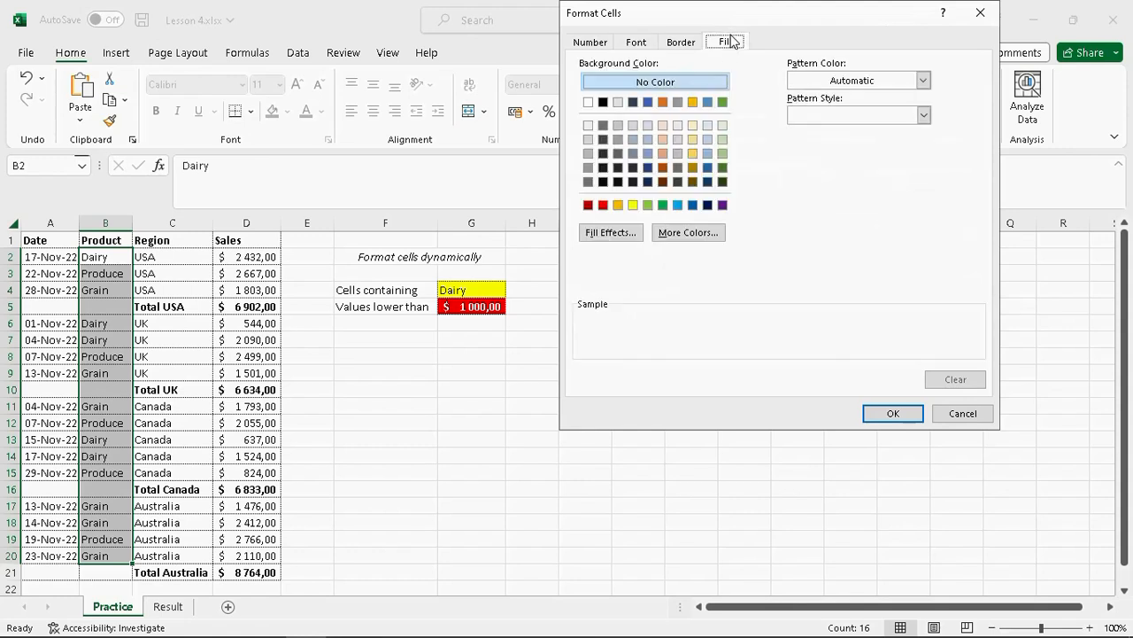
{"action": "left_click", "coordinate": [633, 204]}
{"action": "left_click", "coordinate": [894, 416]}
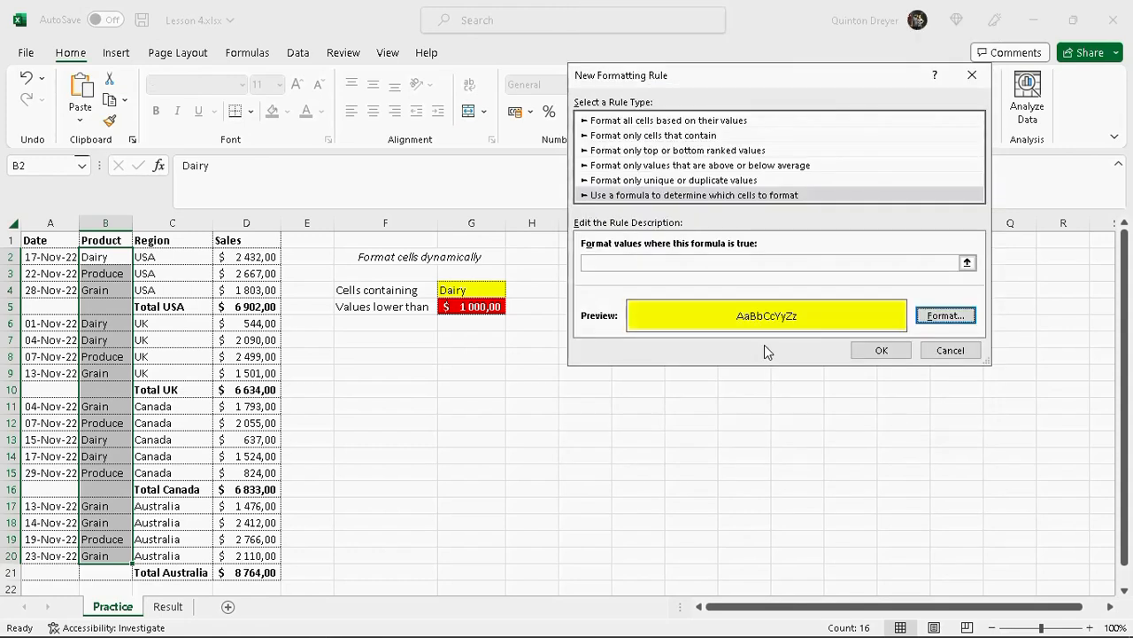
Step: Set the rule's formula to =$B$2=$G$4 and apply the rule to the product cells
{"action": "left_click", "coordinate": [674, 262]}
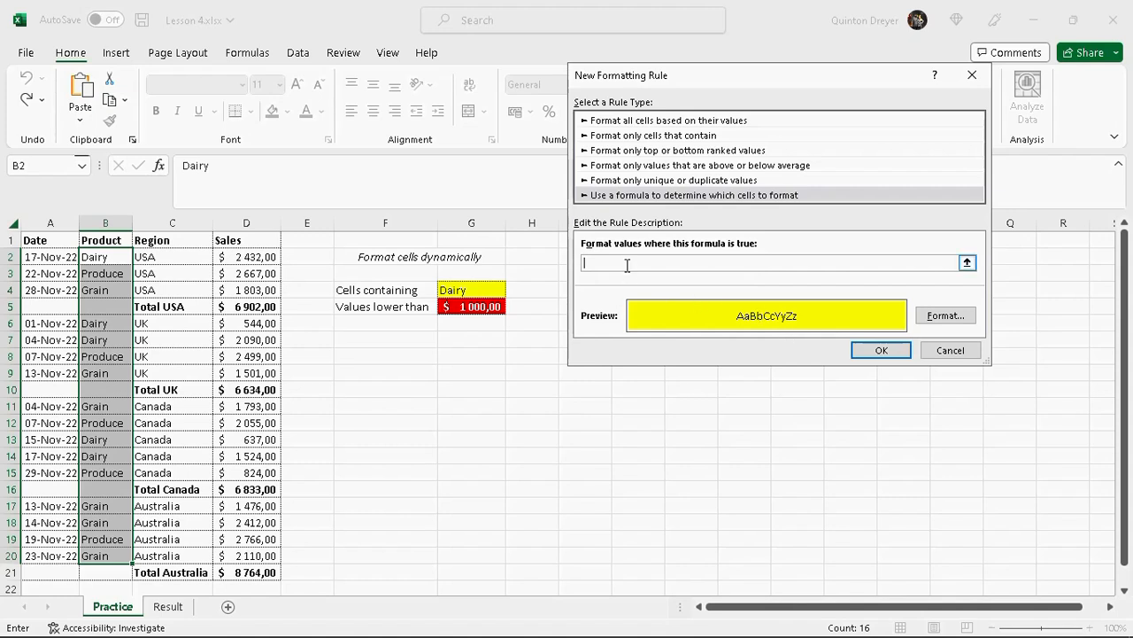
{"action": "type", "text": "="}
{"action": "left_click", "coordinate": [103, 258]}
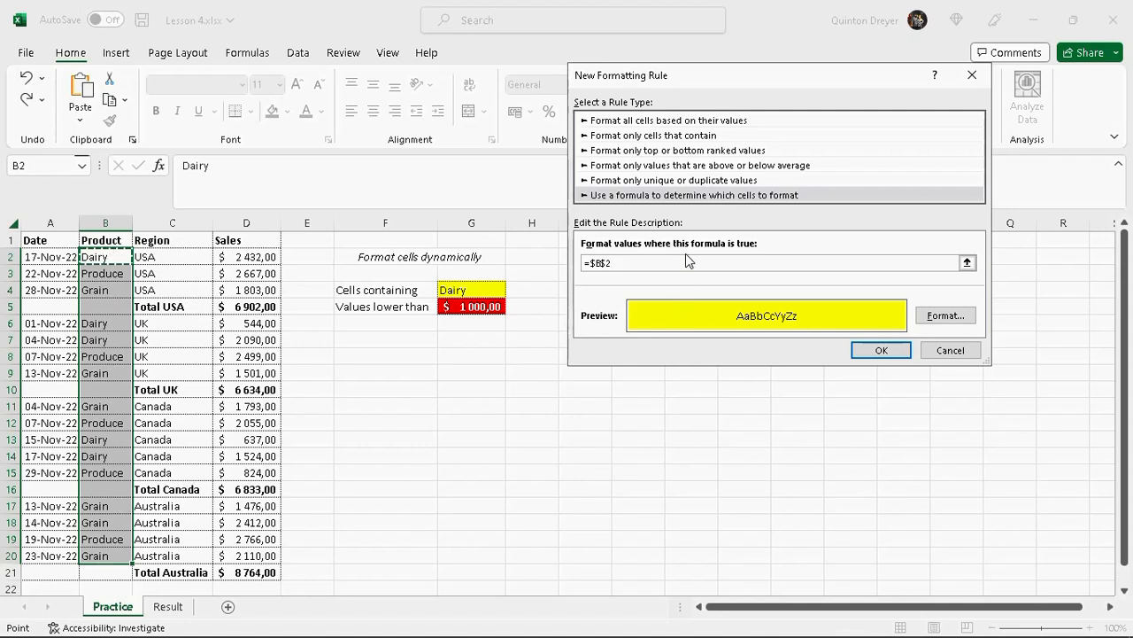
{"action": "type", "text": "="}
{"action": "left_click", "coordinate": [462, 291]}
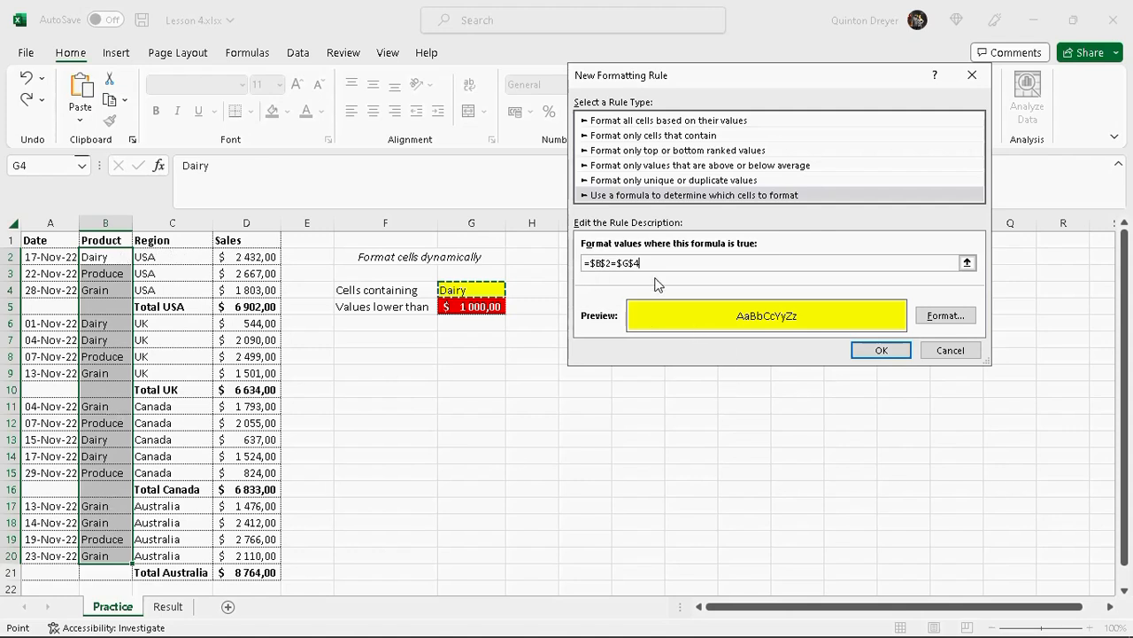
{"action": "left_click", "coordinate": [882, 351]}
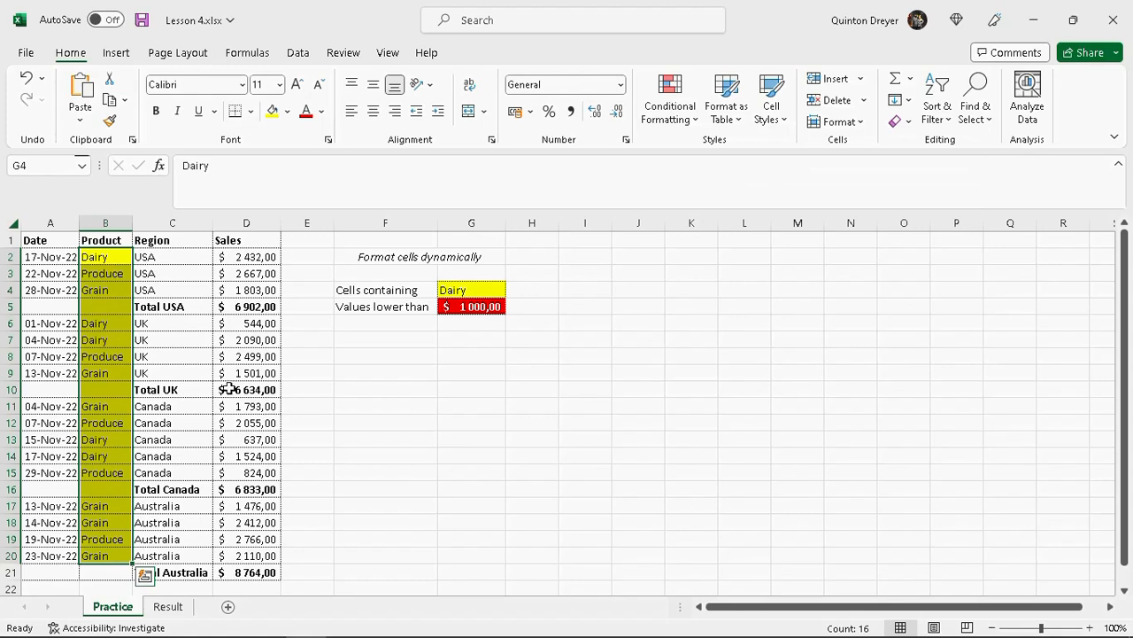
{"action": "left_click", "coordinate": [446, 335]}
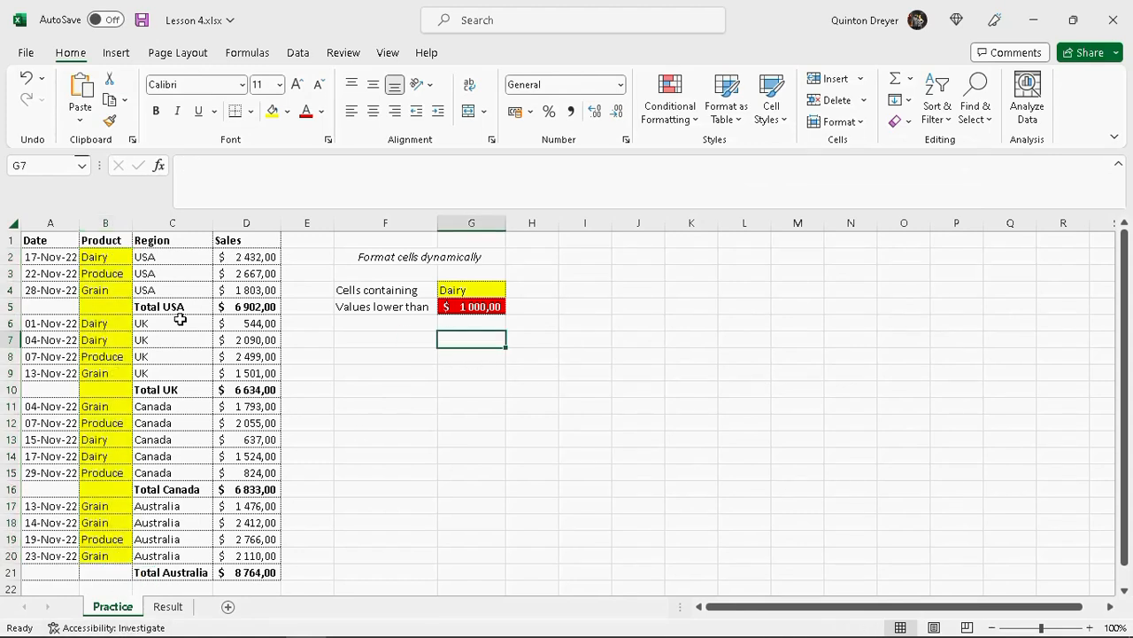
Step: Edit the existing conditional formatting rule for product cells B2:B20 so its formula reads =B2=$G$4, and apply it
{"action": "left_click", "coordinate": [114, 257]}
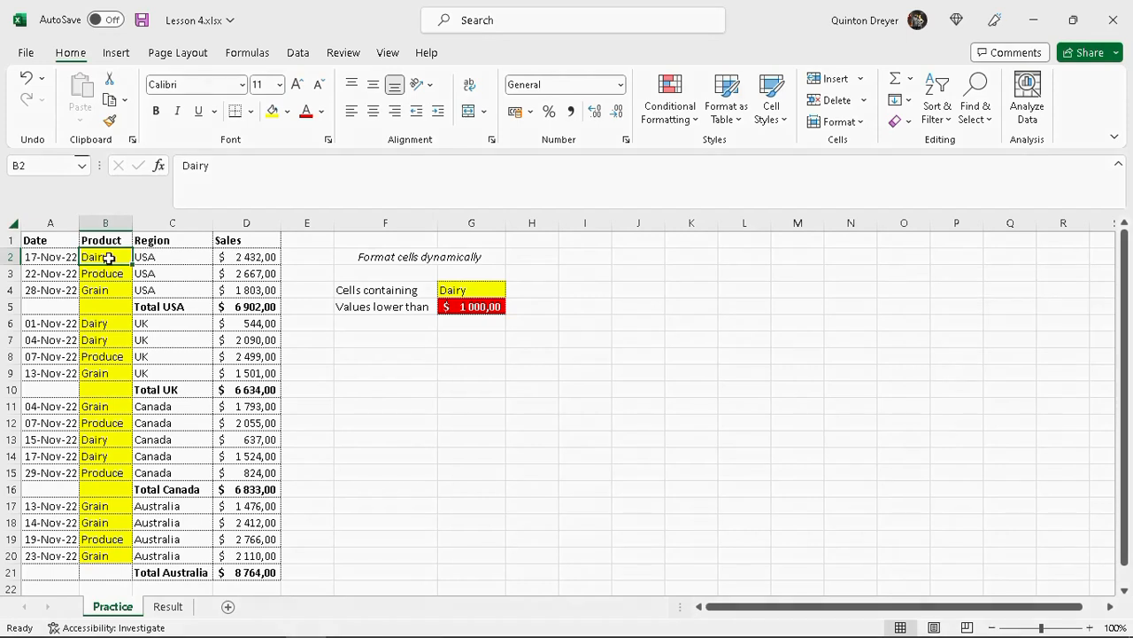
{"action": "left_click_drag", "start_coordinate": [108, 258], "coordinate": [114, 553]}
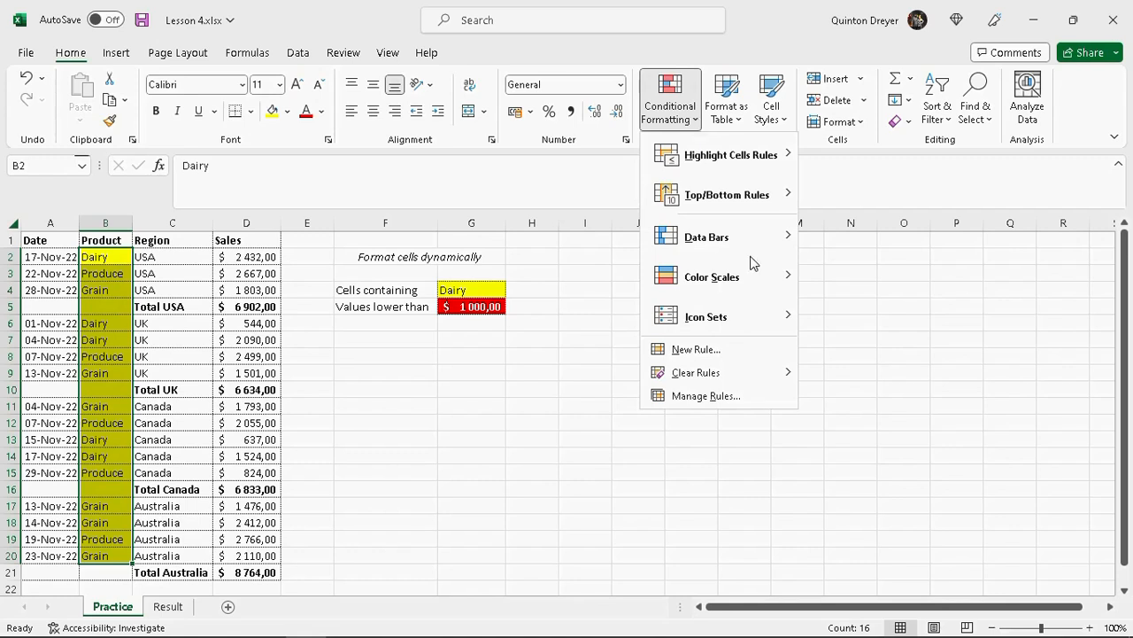
{"action": "left_click", "coordinate": [702, 399]}
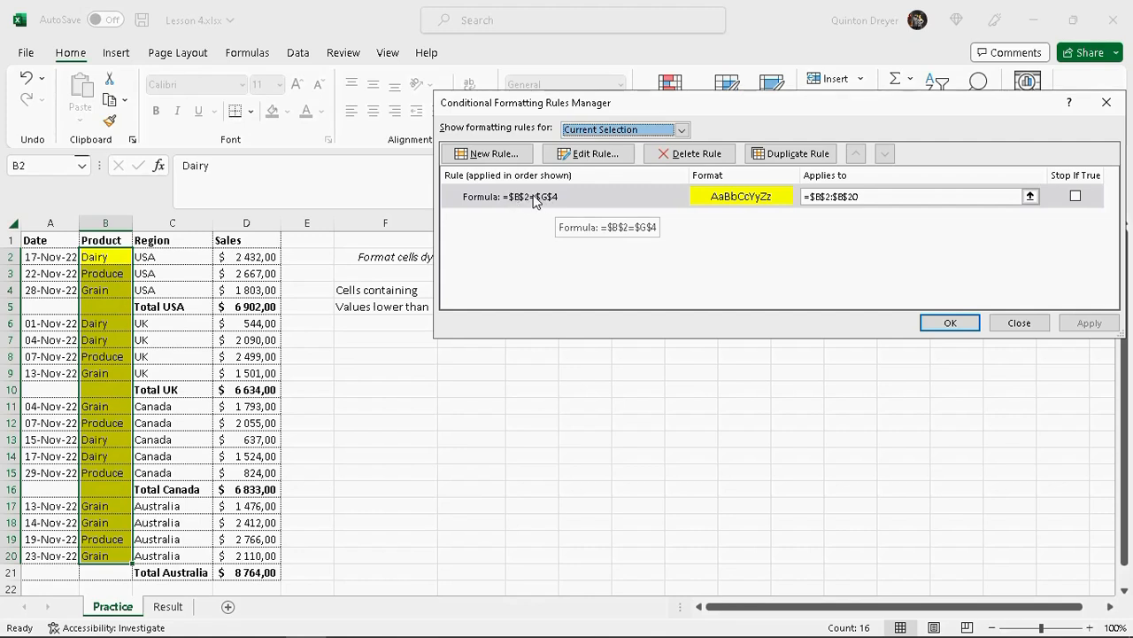
{"action": "left_click", "coordinate": [594, 156]}
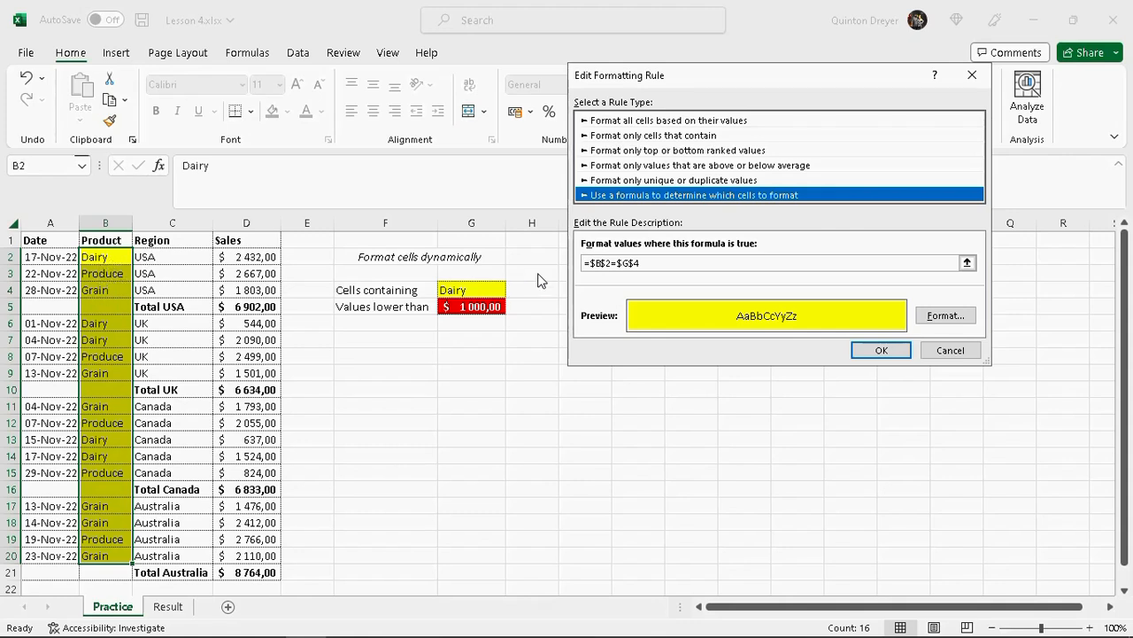
{"action": "left_click", "coordinate": [610, 263]}
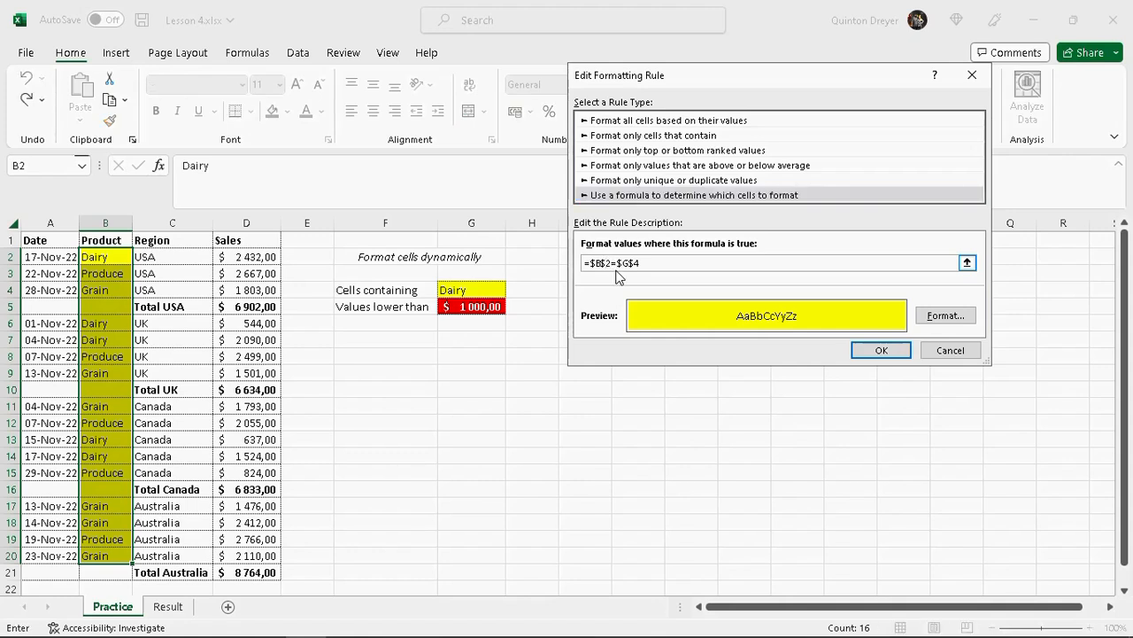
{"action": "left_click", "coordinate": [598, 263]}
{"action": "key", "text": "Delete"}
{"action": "key", "text": "Left"}
{"action": "key", "text": "BackSpace"}
{"action": "mouse_move", "coordinate": [112, 632]}
{"action": "left_click_drag", "start_coordinate": [607, 263], "coordinate": [636, 262]}
{"action": "left_click", "coordinate": [636, 261]}
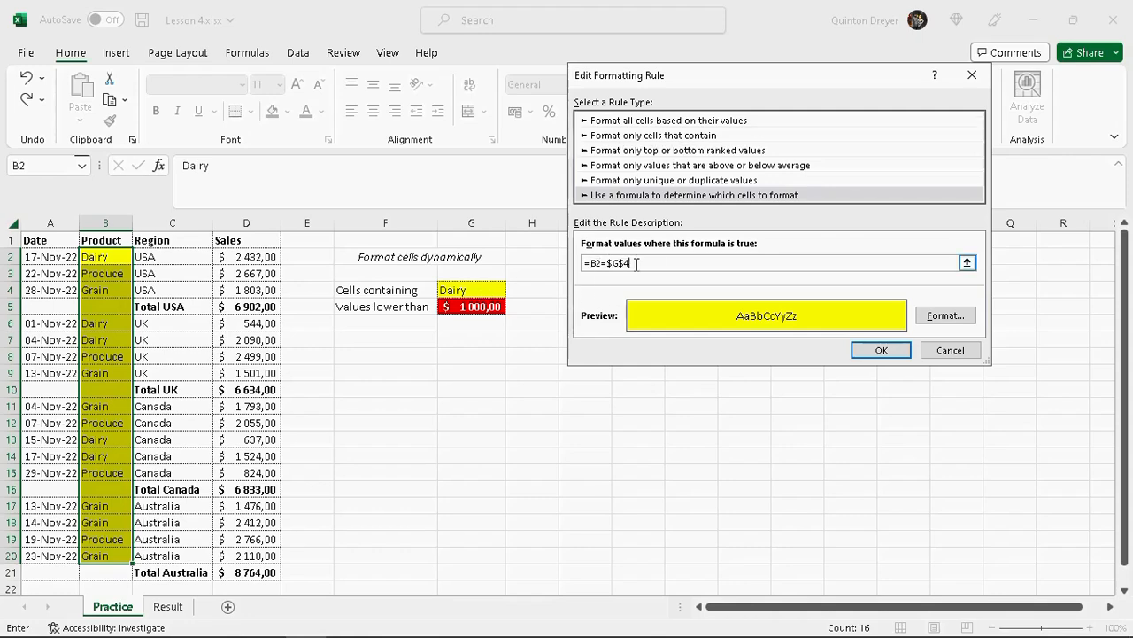
{"action": "left_click", "coordinate": [881, 350]}
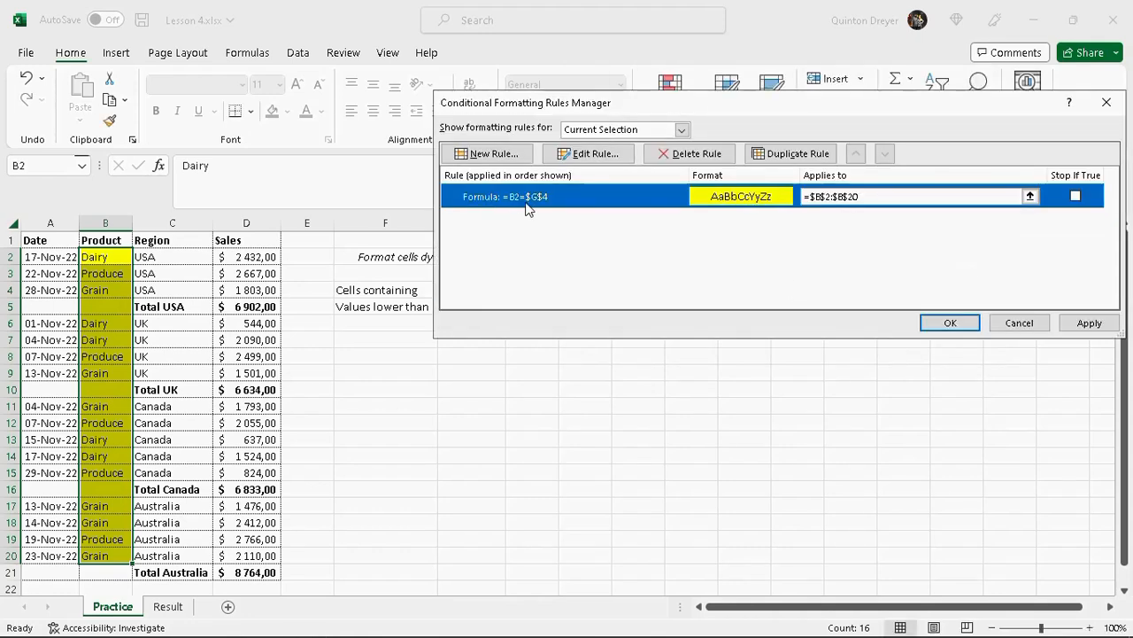
{"action": "left_click", "coordinate": [950, 323]}
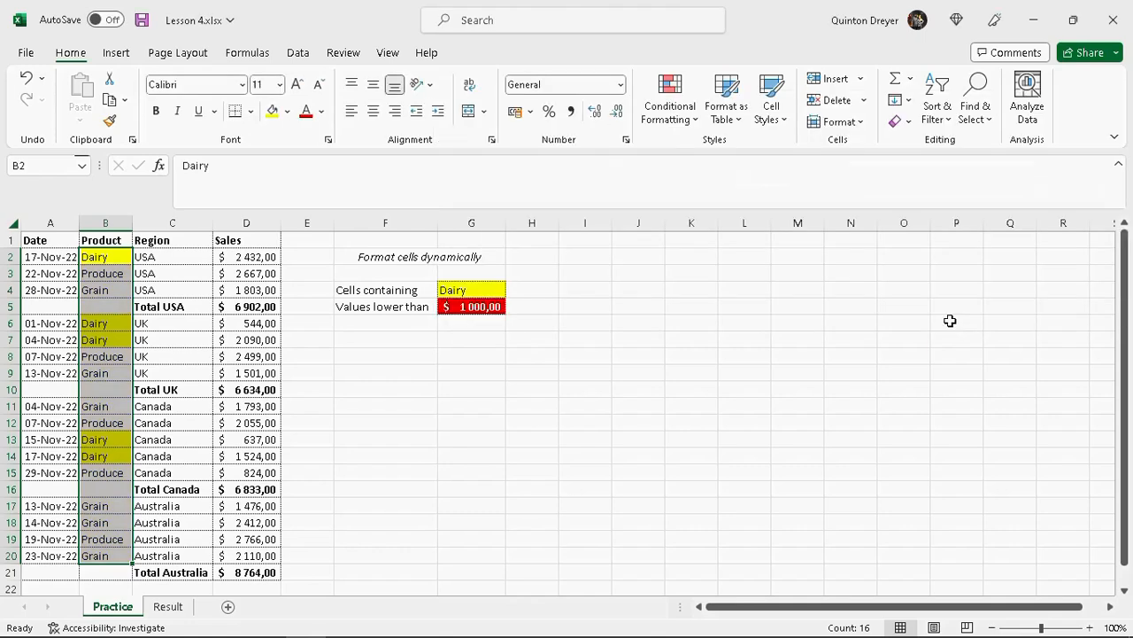
{"action": "left_click", "coordinate": [374, 324]}
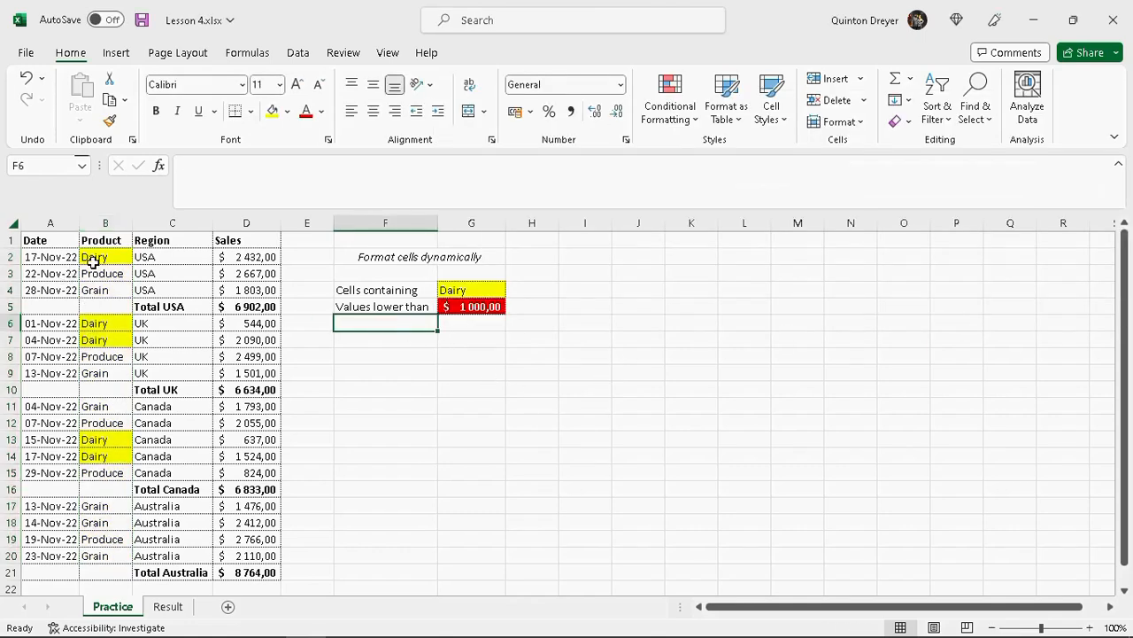
Step: Test the dynamic product highlighting by setting criteria cell G4 to Produce and Grain, and restore it to Dairy
{"action": "left_click", "coordinate": [497, 289]}
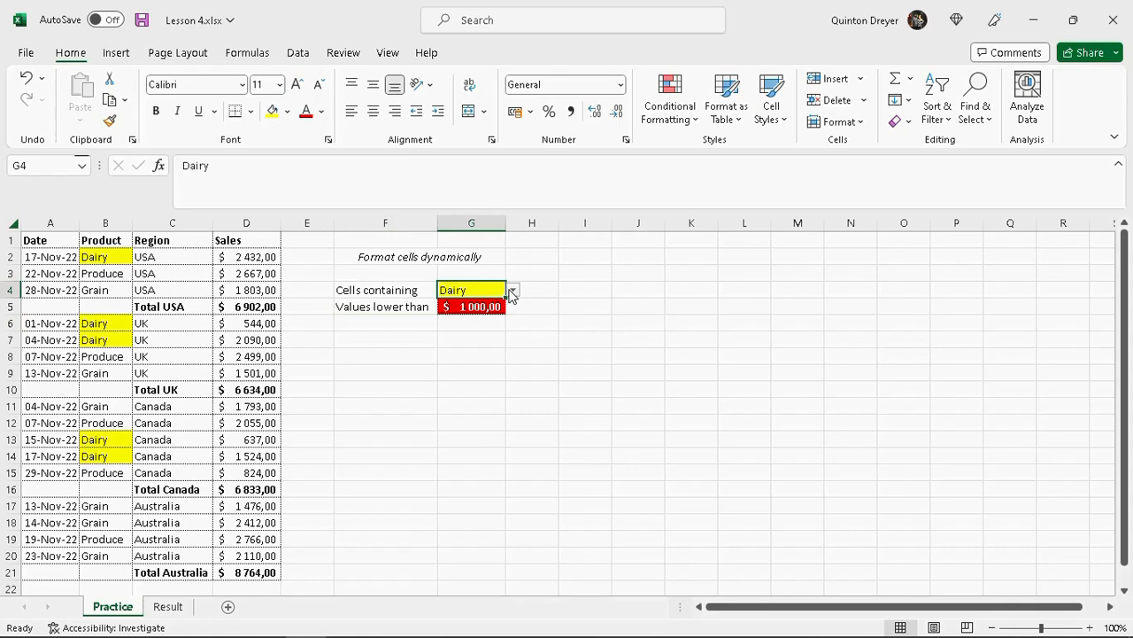
{"action": "left_click", "coordinate": [513, 290]}
{"action": "left_click", "coordinate": [484, 317]}
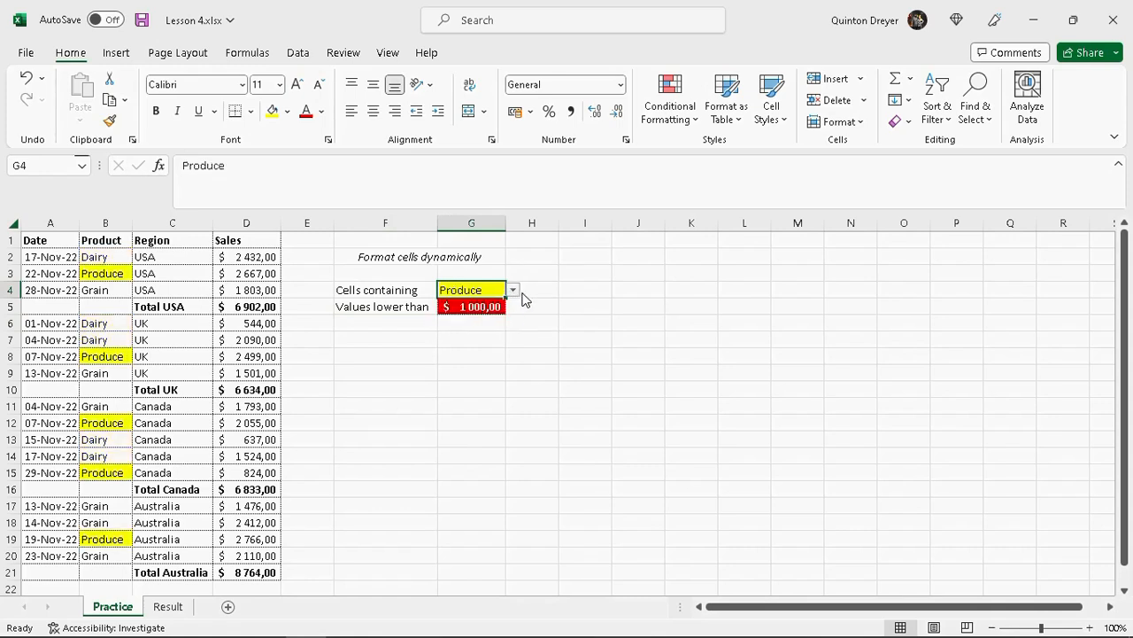
{"action": "left_click", "coordinate": [512, 291]}
{"action": "left_click", "coordinate": [476, 327]}
{"action": "left_click", "coordinate": [516, 295]}
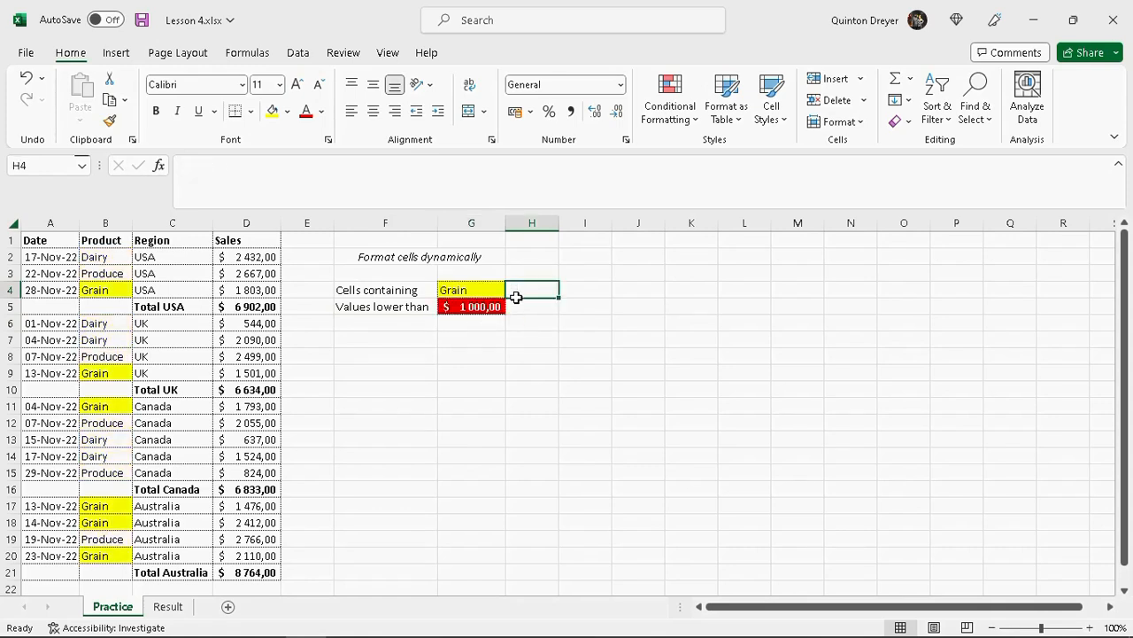
{"action": "left_click", "coordinate": [473, 291]}
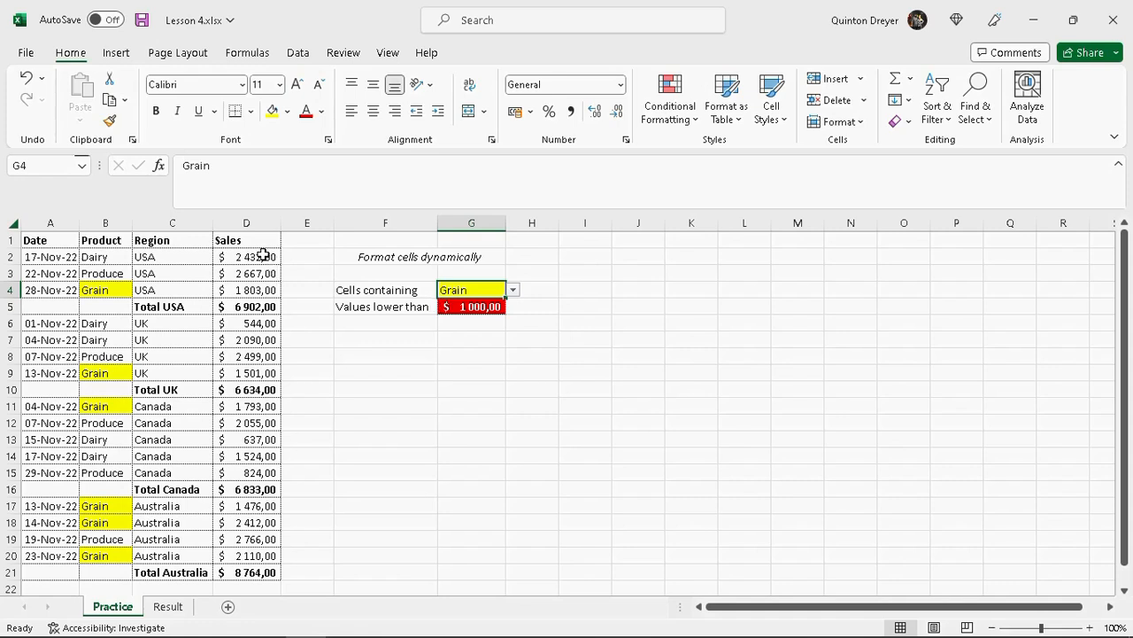
{"action": "left_click", "coordinate": [513, 291]}
{"action": "left_click", "coordinate": [491, 306]}
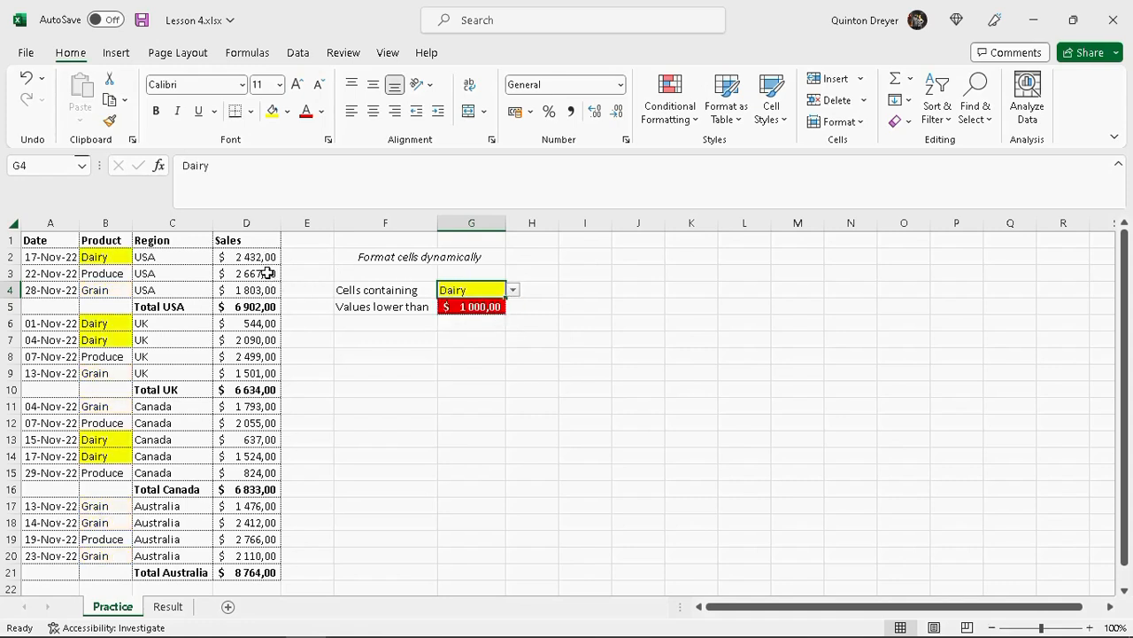
Step: Start a formula-based conditional formatting rule for sales cells D2:D21 with a red fill and bold white font
{"action": "left_click_drag", "start_coordinate": [266, 263], "coordinate": [257, 574]}
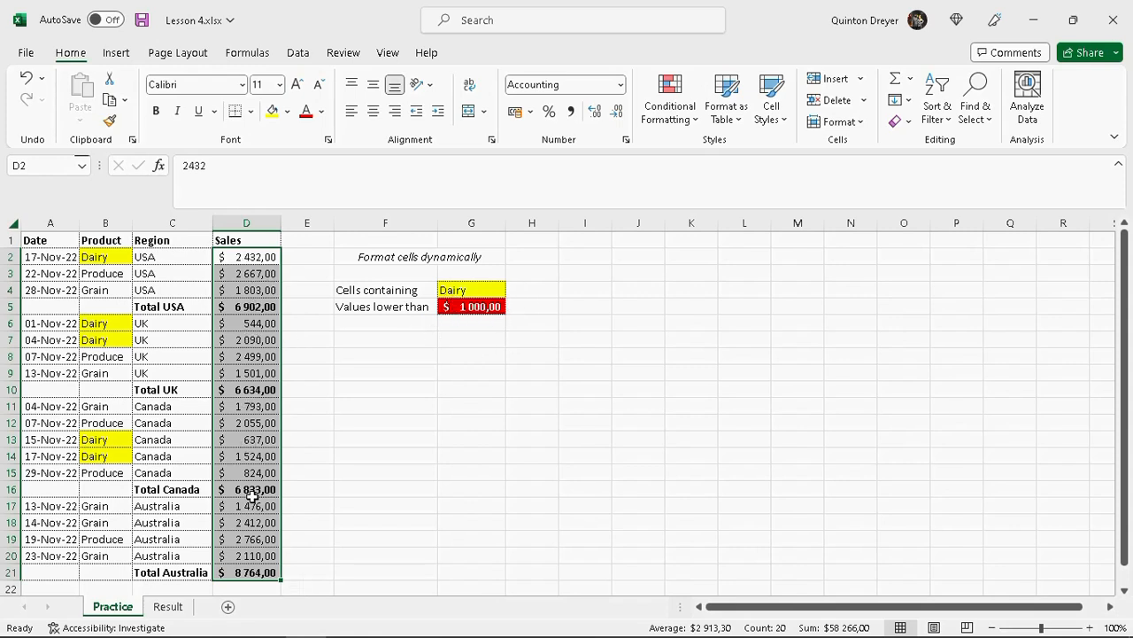
{"action": "left_click", "coordinate": [696, 124]}
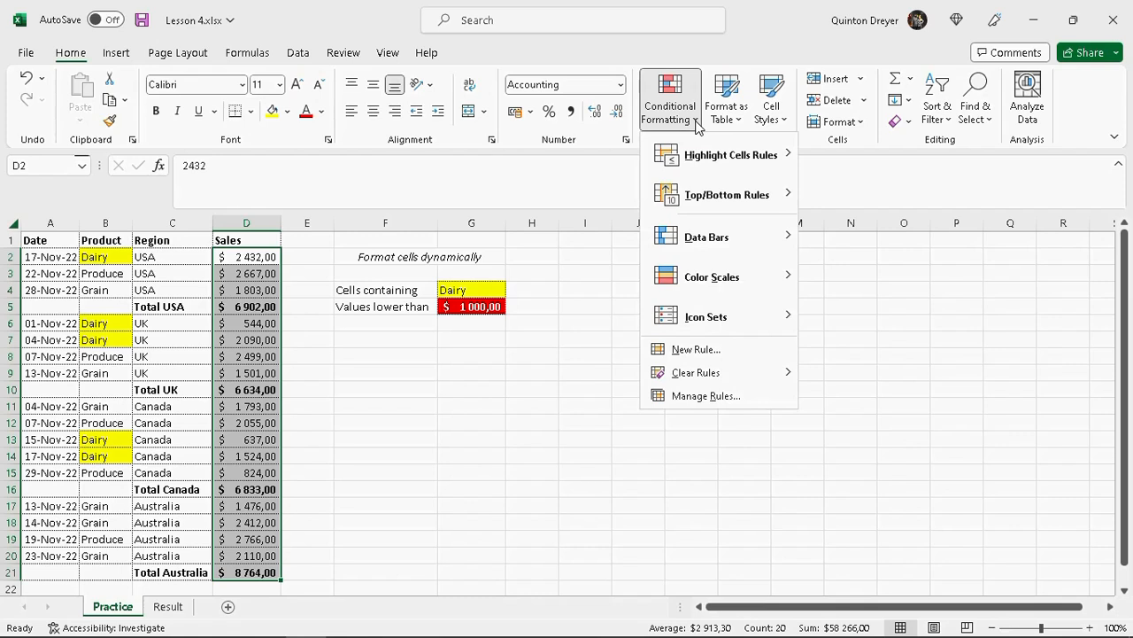
{"action": "mouse_move", "coordinate": [728, 158]}
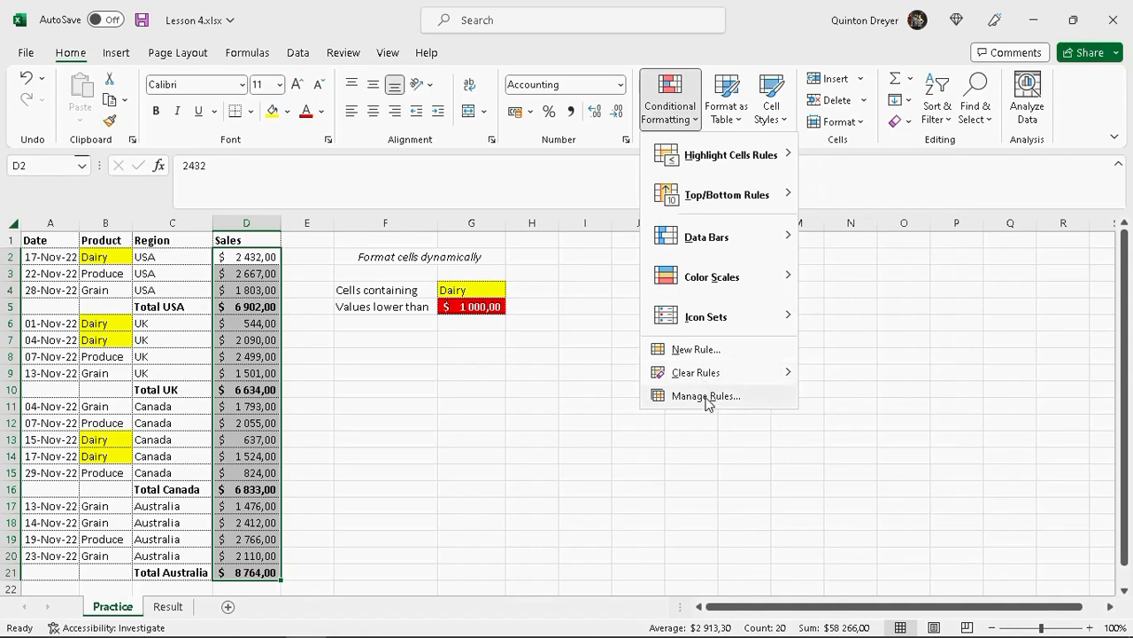
{"action": "left_click", "coordinate": [689, 352]}
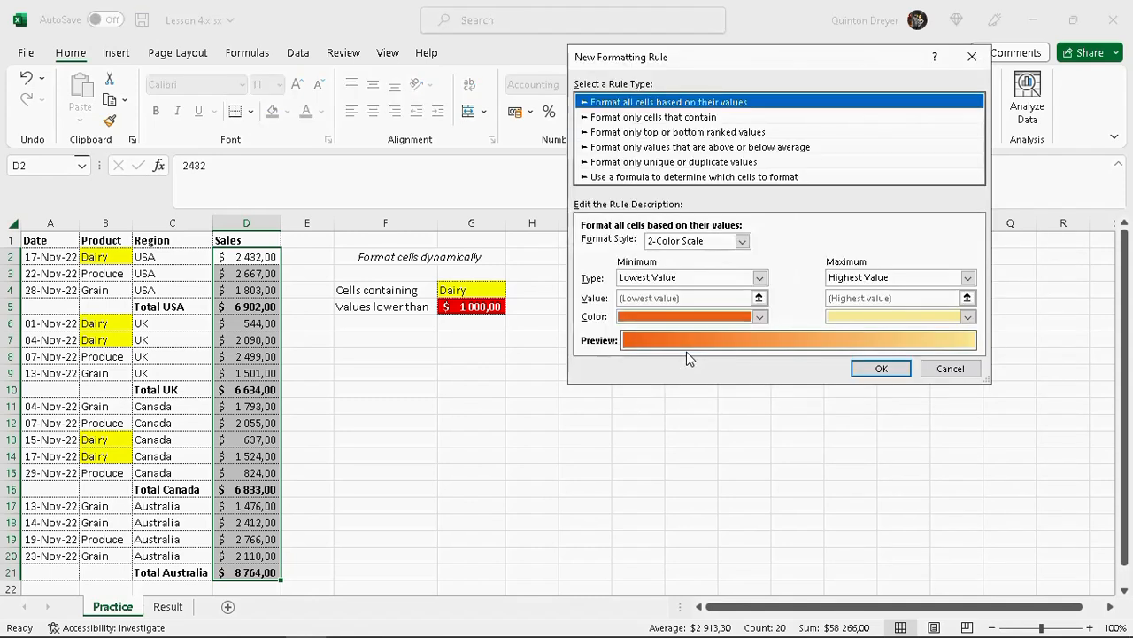
{"action": "left_click", "coordinate": [654, 118]}
{"action": "left_click", "coordinate": [659, 176]}
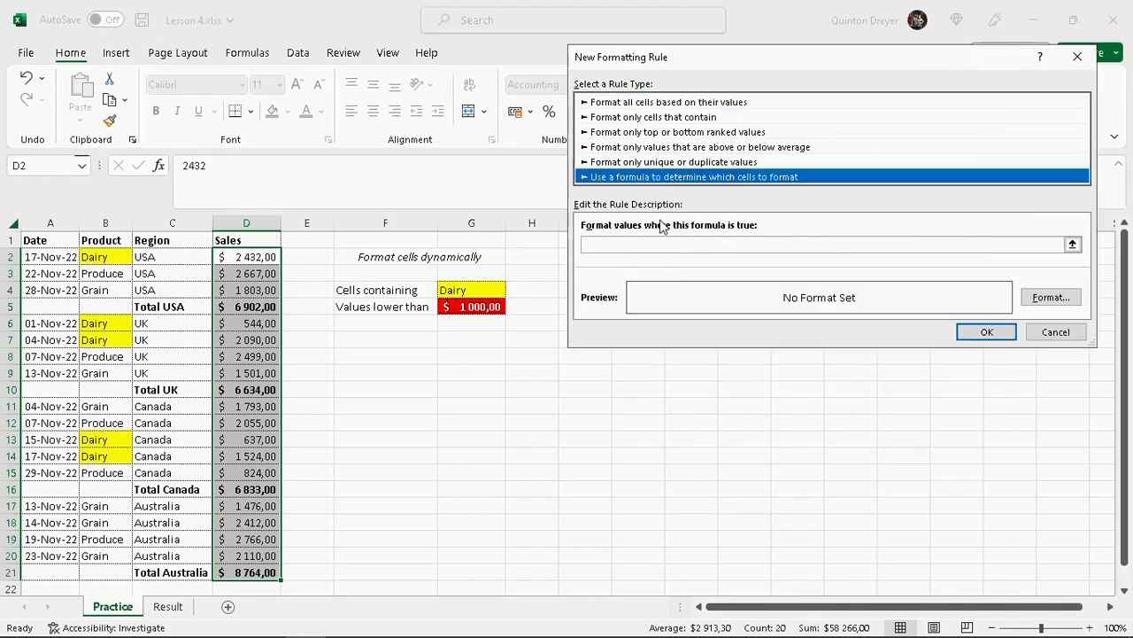
{"action": "left_click", "coordinate": [1051, 297]}
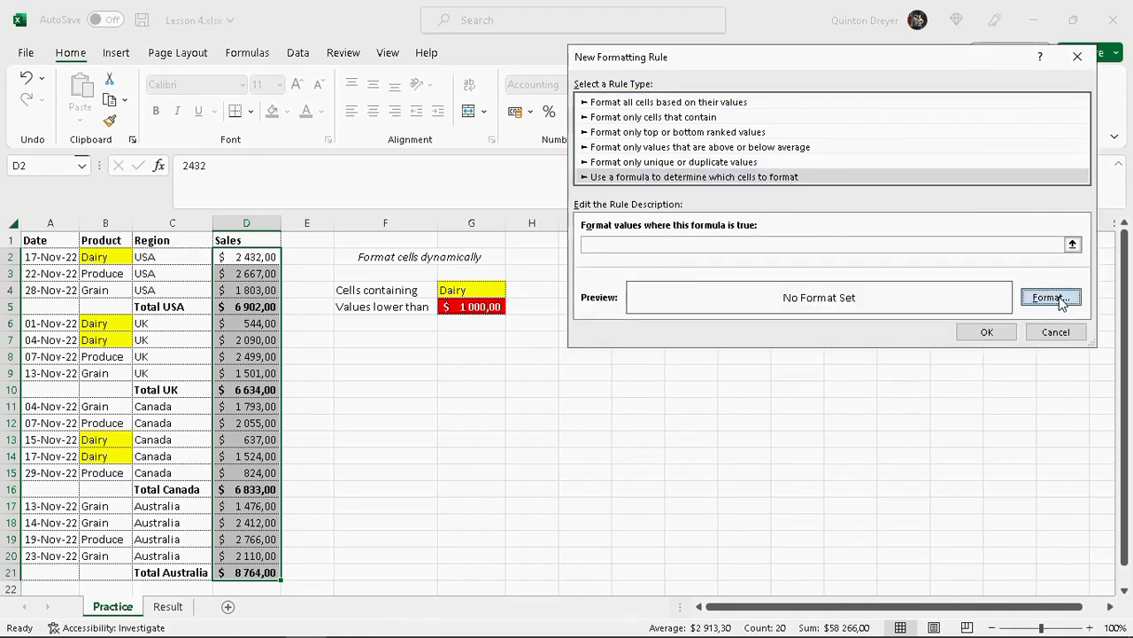
{"action": "left_click", "coordinate": [603, 205]}
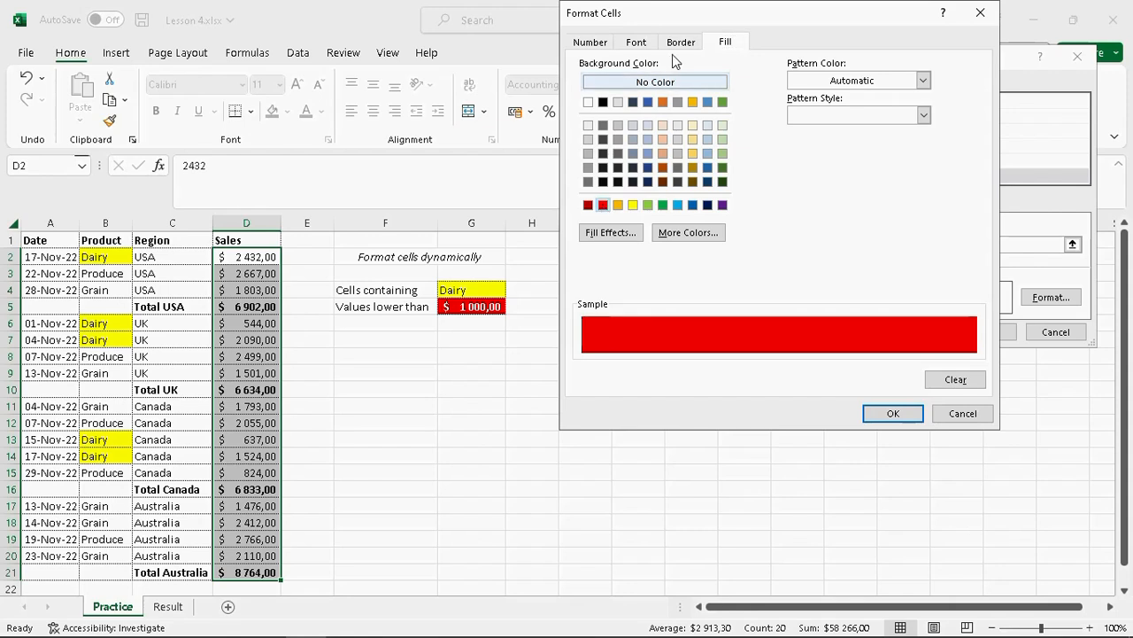
{"action": "left_click", "coordinate": [652, 44]}
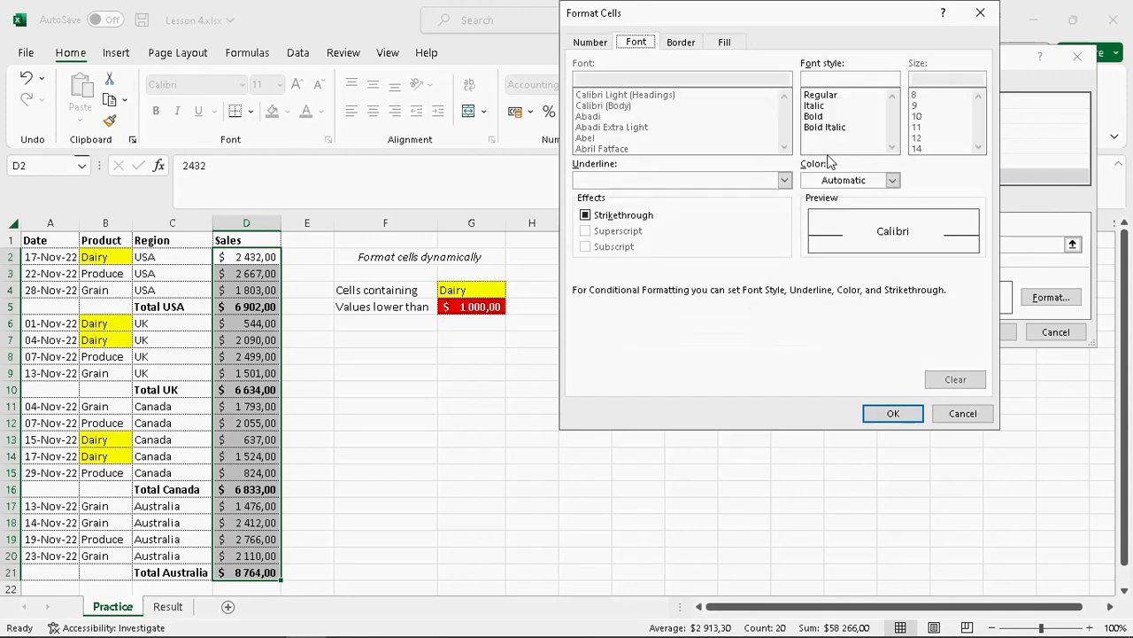
{"action": "left_click", "coordinate": [827, 118]}
{"action": "left_click", "coordinate": [893, 180]}
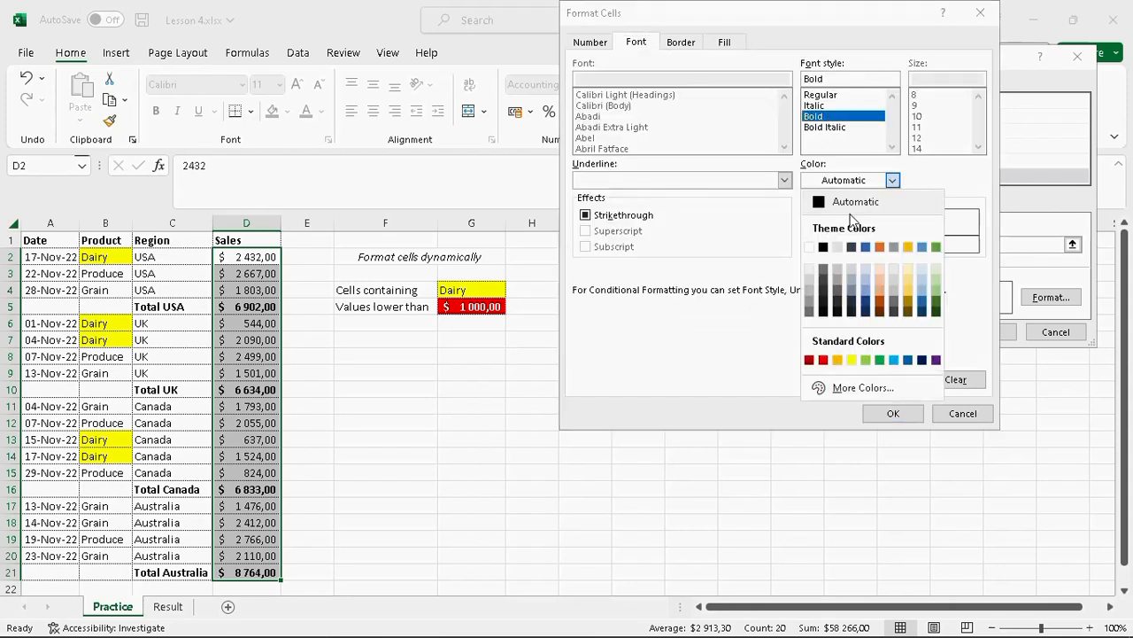
{"action": "left_click", "coordinate": [812, 250]}
{"action": "left_click", "coordinate": [893, 414]}
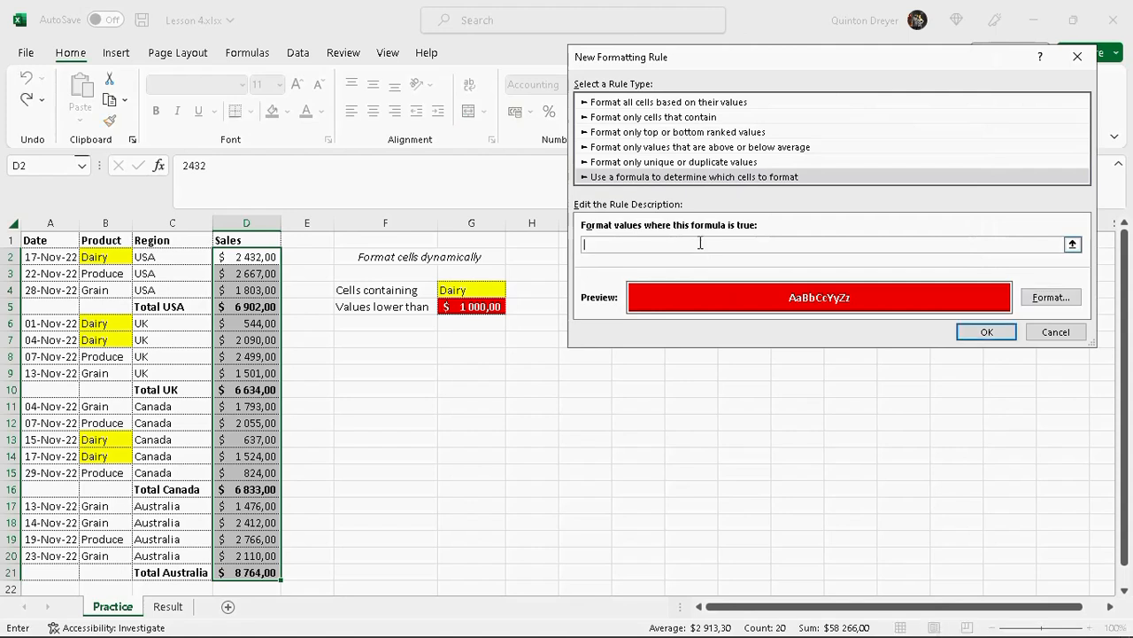
Step: Set the sales rule's formula to =D2<$G$5 and apply the rule to the sales cells
{"action": "left_click", "coordinate": [584, 243]}
{"action": "type", "text": "="}
{"action": "left_click", "coordinate": [259, 257]}
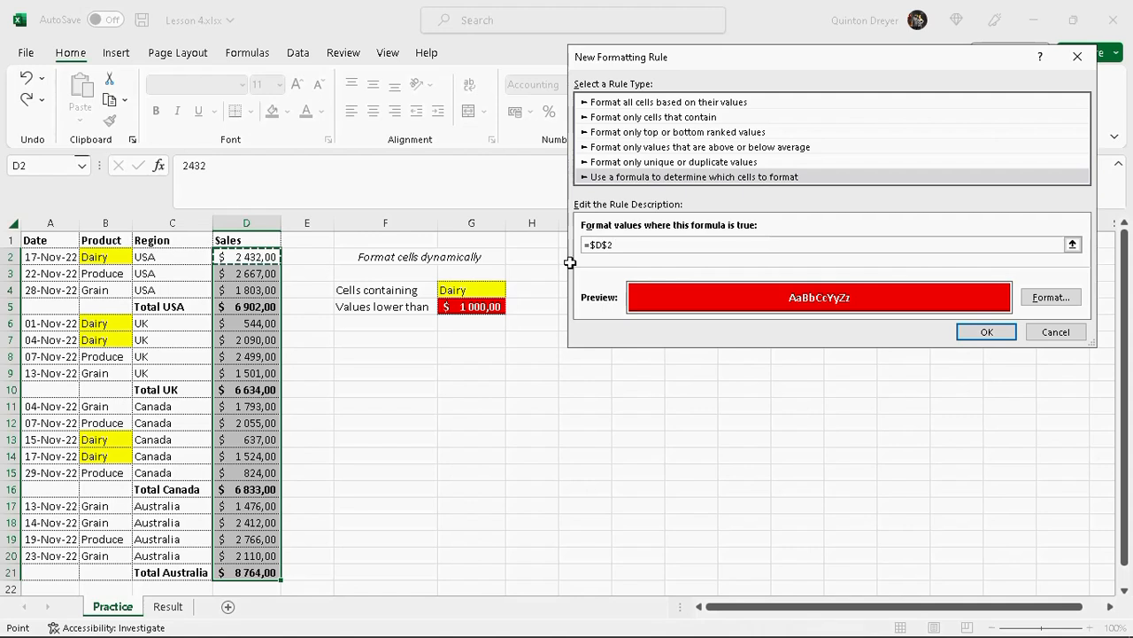
{"action": "left_click", "coordinate": [611, 244]}
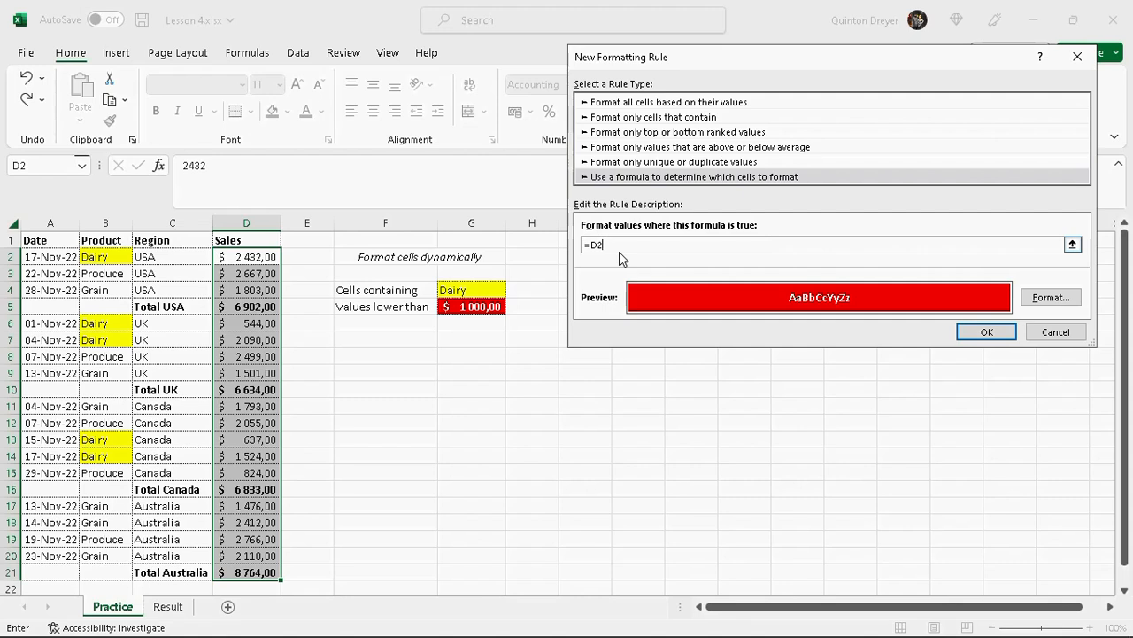
{"action": "type", "text": "<"}
{"action": "left_click", "coordinate": [470, 306]}
{"action": "left_click", "coordinate": [986, 331]}
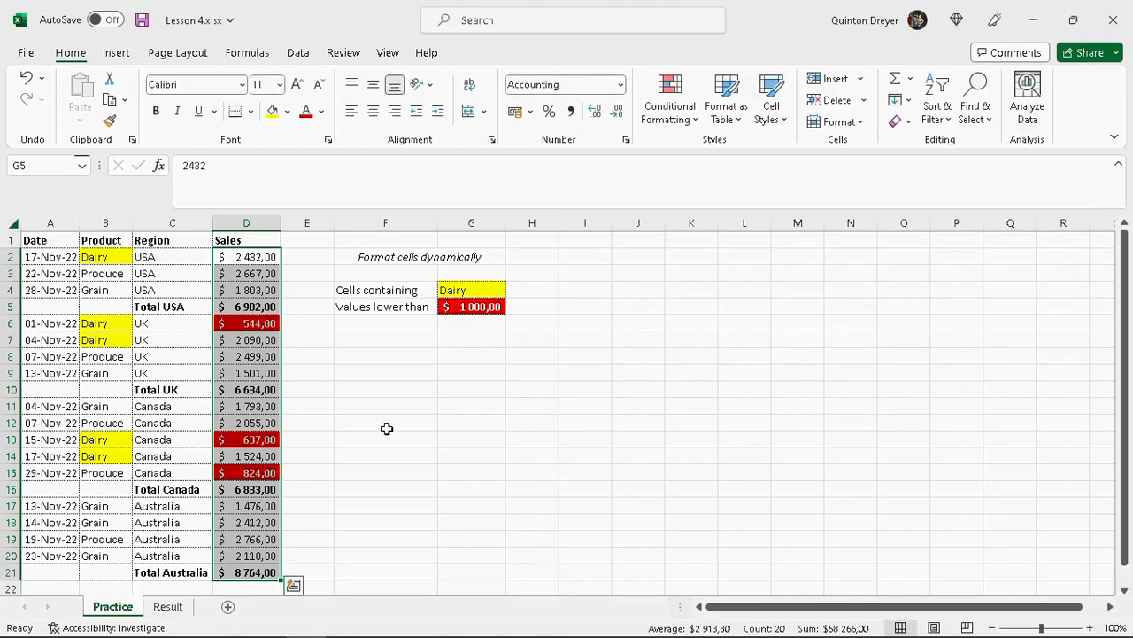
{"action": "left_click", "coordinate": [383, 411]}
Step: Test the dynamic sales highlighting by setting threshold cell G5 to 1500 and to 3000
{"action": "left_click_drag", "start_coordinate": [252, 323], "coordinate": [248, 472]}
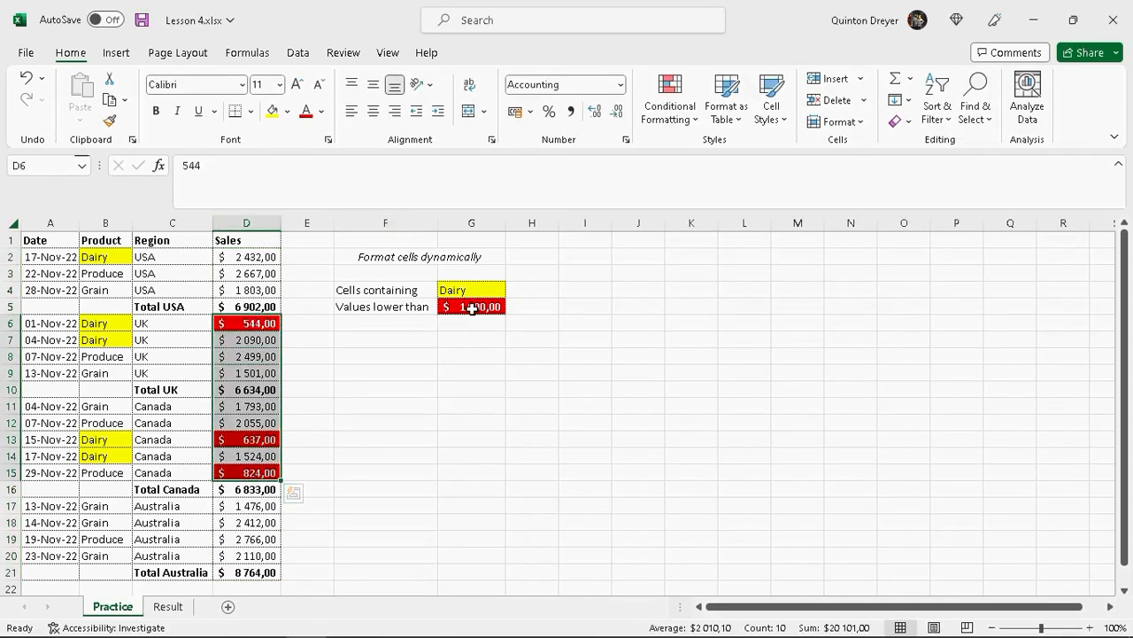
{"action": "left_click", "coordinate": [472, 307]}
{"action": "type", "text": "1500"}
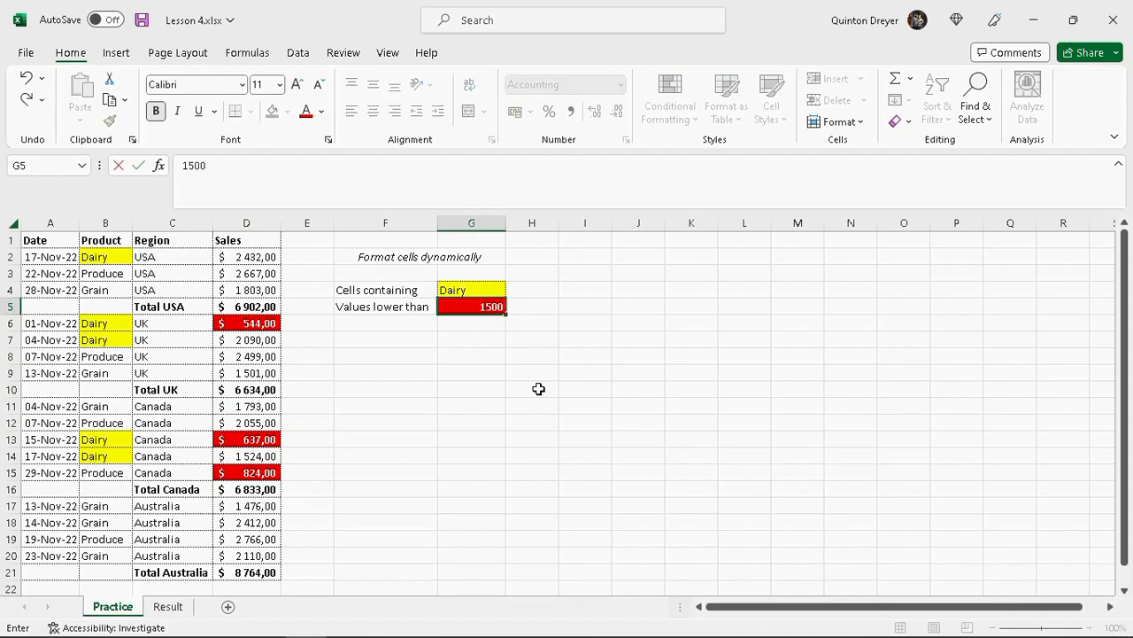
{"action": "key", "text": "Return"}
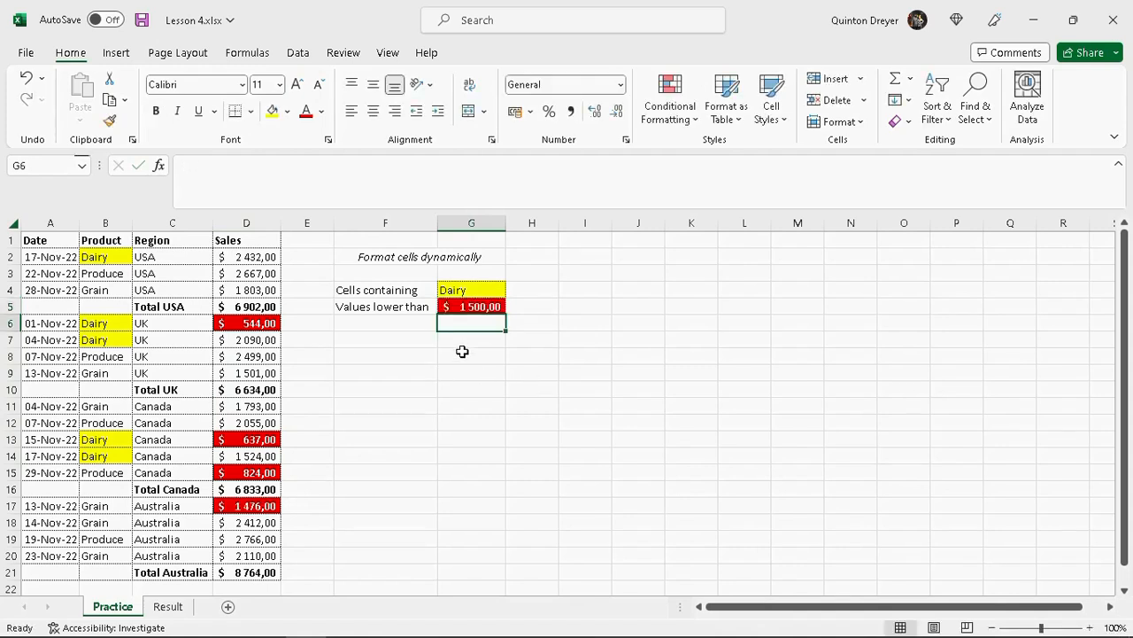
{"action": "left_click", "coordinate": [472, 305]}
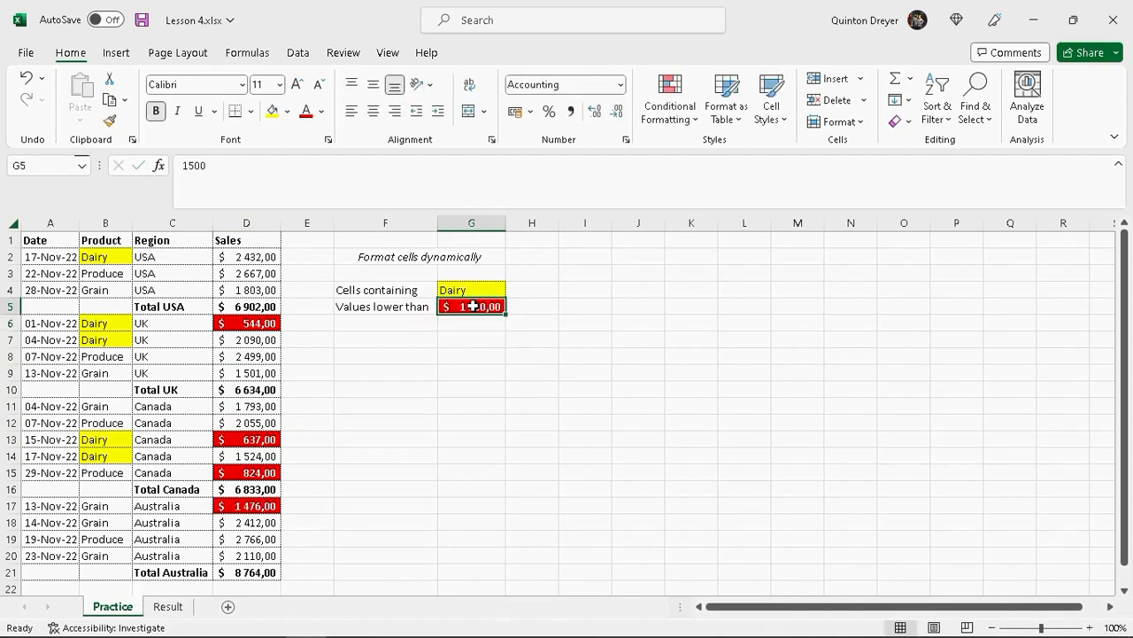
{"action": "type", "text": "3000"}
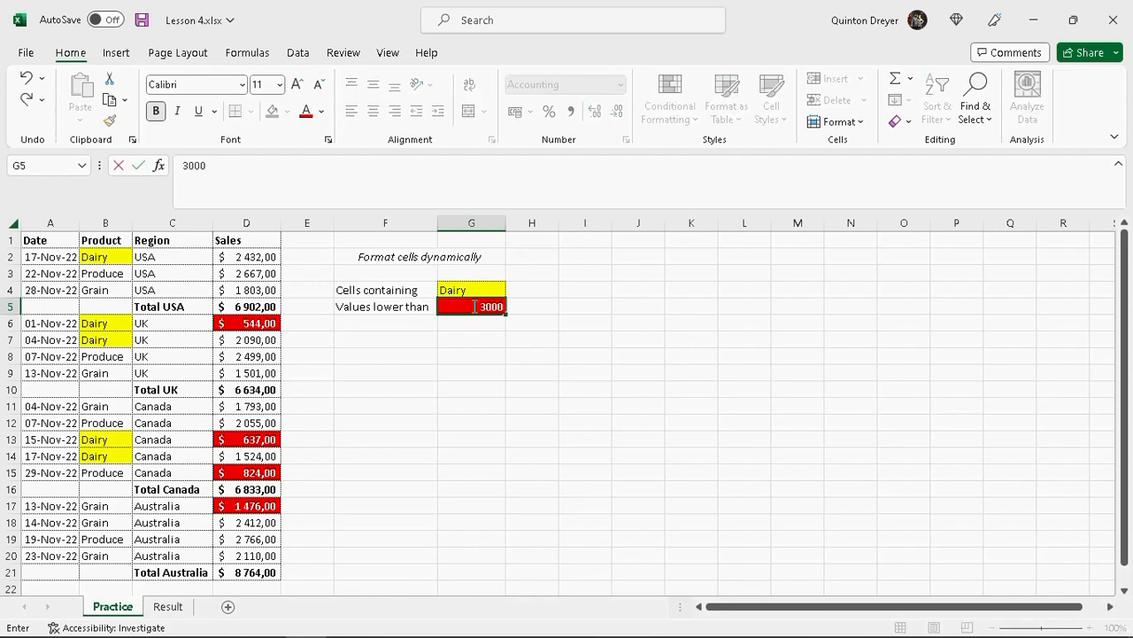
{"action": "key", "text": "Return"}
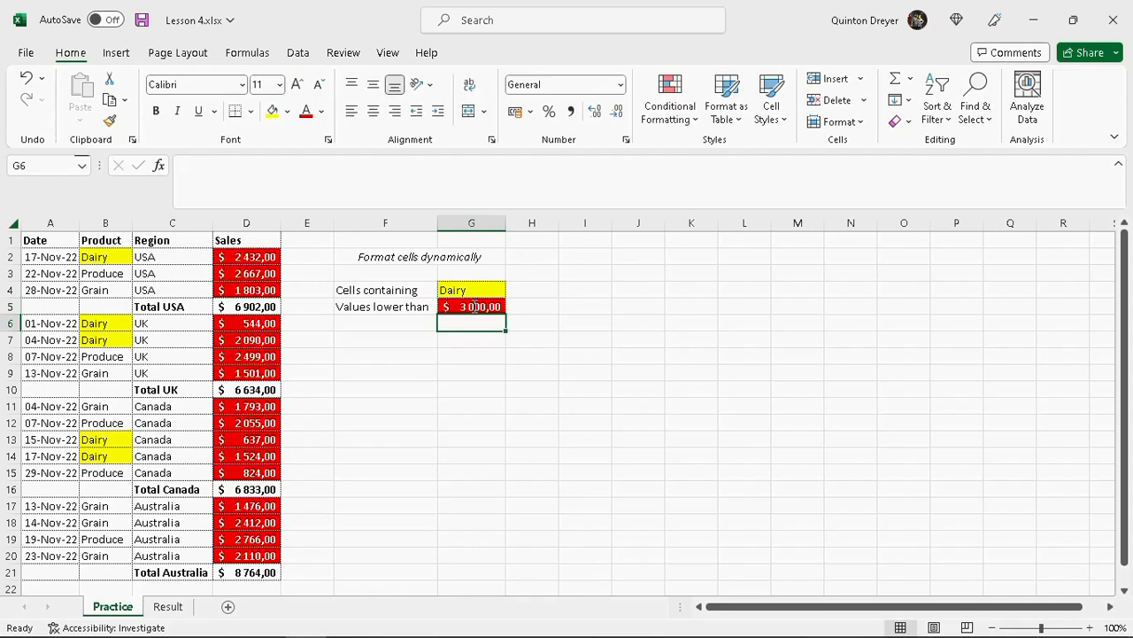
Step: Lower the sales threshold in cell G5 to a value below every listed sales amount
{"action": "left_click", "coordinate": [473, 305]}
{"action": "type", "text": "100"}
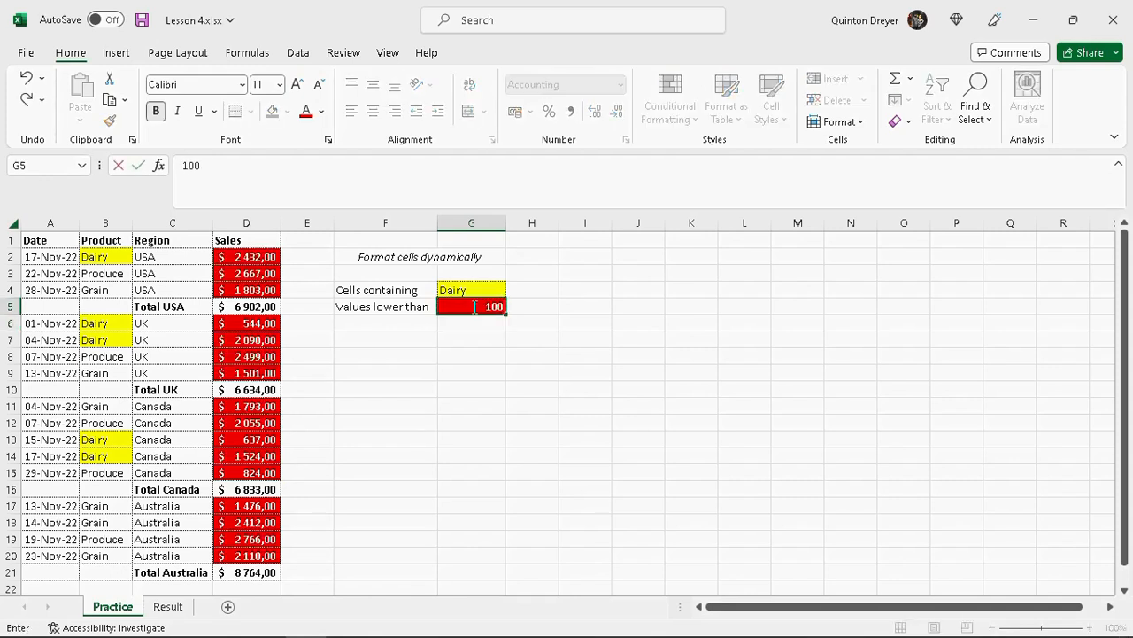
{"action": "key", "text": "BackSpace"}
{"action": "key", "text": "BackSpace"}
{"action": "key", "text": "Return"}
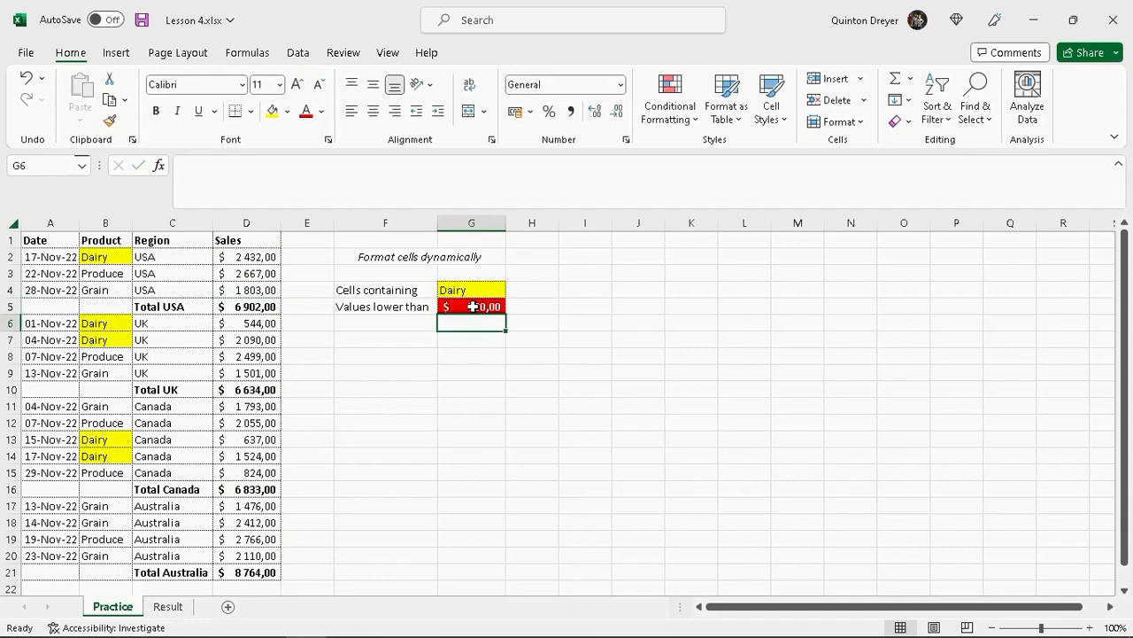
Step: Set the sales threshold in cell G5 to 1000
{"action": "left_click", "coordinate": [473, 307]}
{"action": "type", "text": "1000"}
{"action": "key", "text": "Return"}
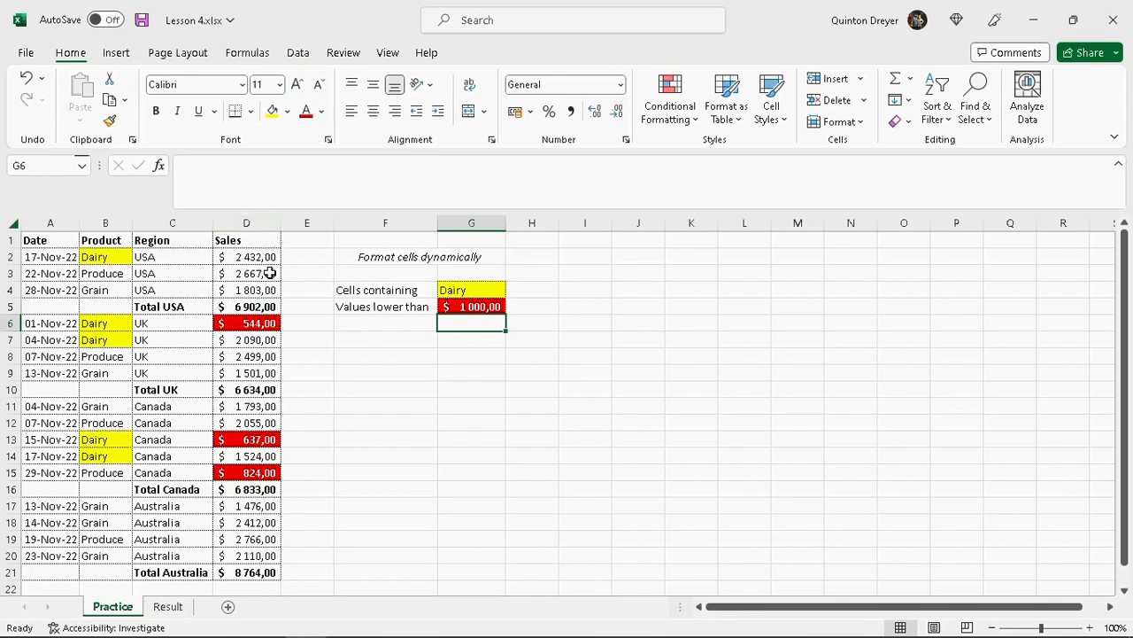
Step: Clear the conditional formatting rules from sales cells D2:D21
{"action": "left_click_drag", "start_coordinate": [262, 257], "coordinate": [265, 571]}
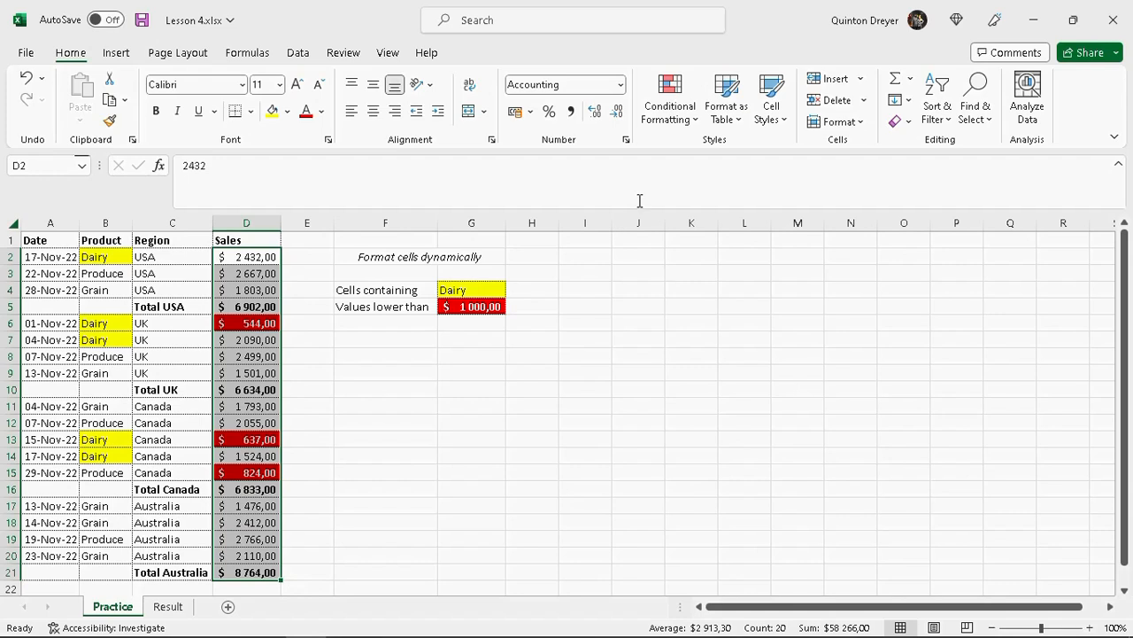
{"action": "left_click", "coordinate": [699, 130]}
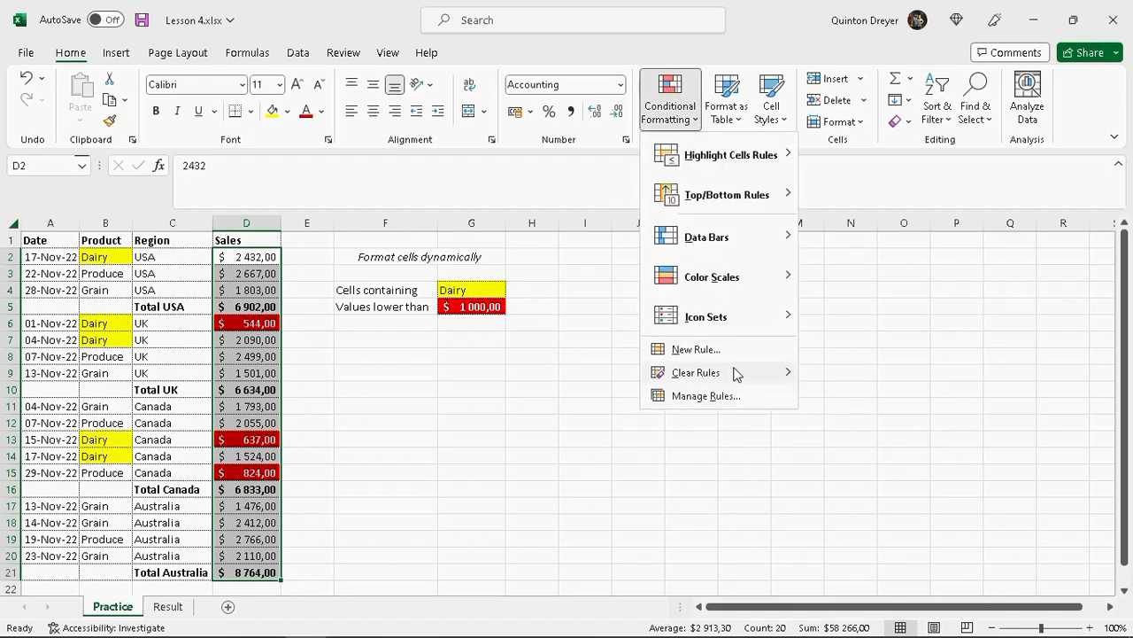
{"action": "mouse_move", "coordinate": [734, 372]}
{"action": "left_click", "coordinate": [824, 374]}
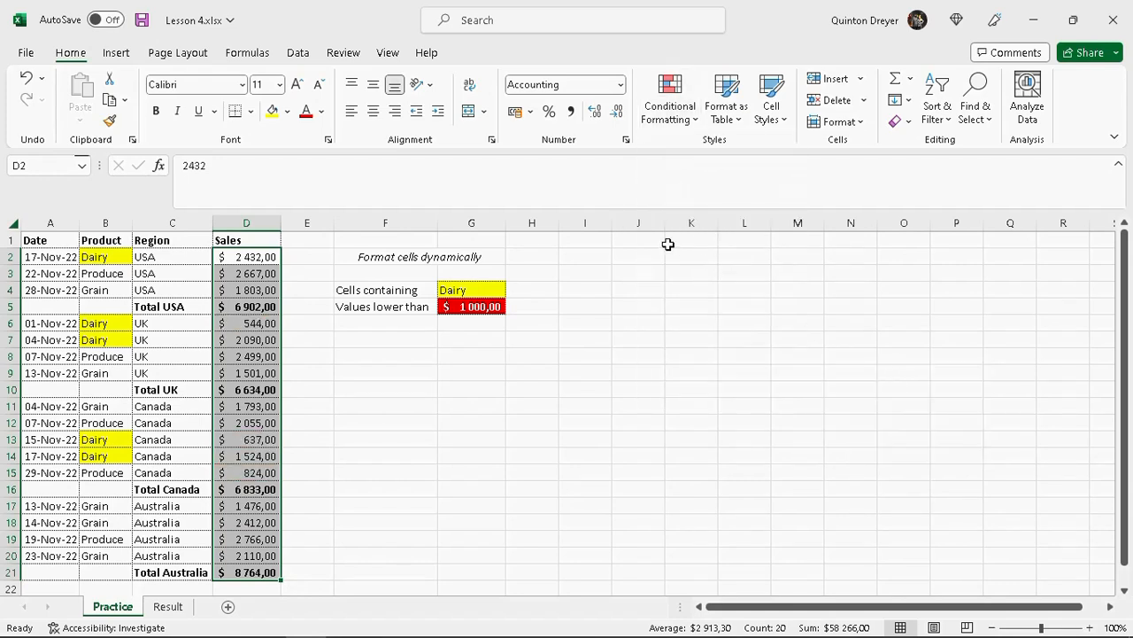
Step: Start a Less Than highlight rule for sales cells D2:D21 that compares them with threshold cell G5
{"action": "left_click", "coordinate": [685, 121]}
{"action": "mouse_move", "coordinate": [751, 166]}
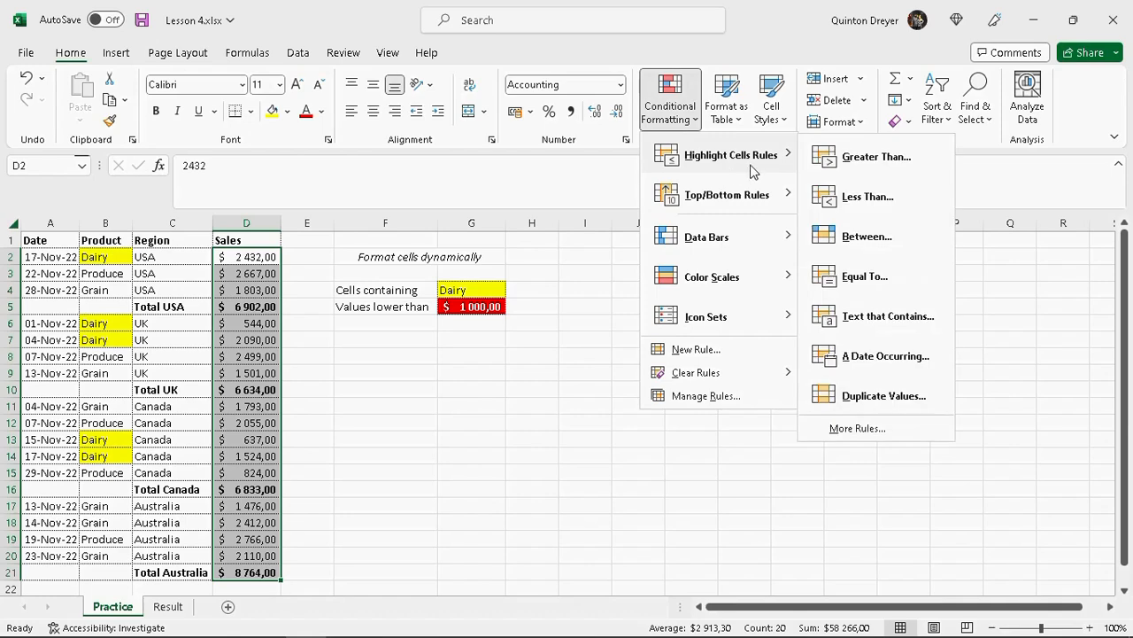
{"action": "left_click", "coordinate": [863, 198]}
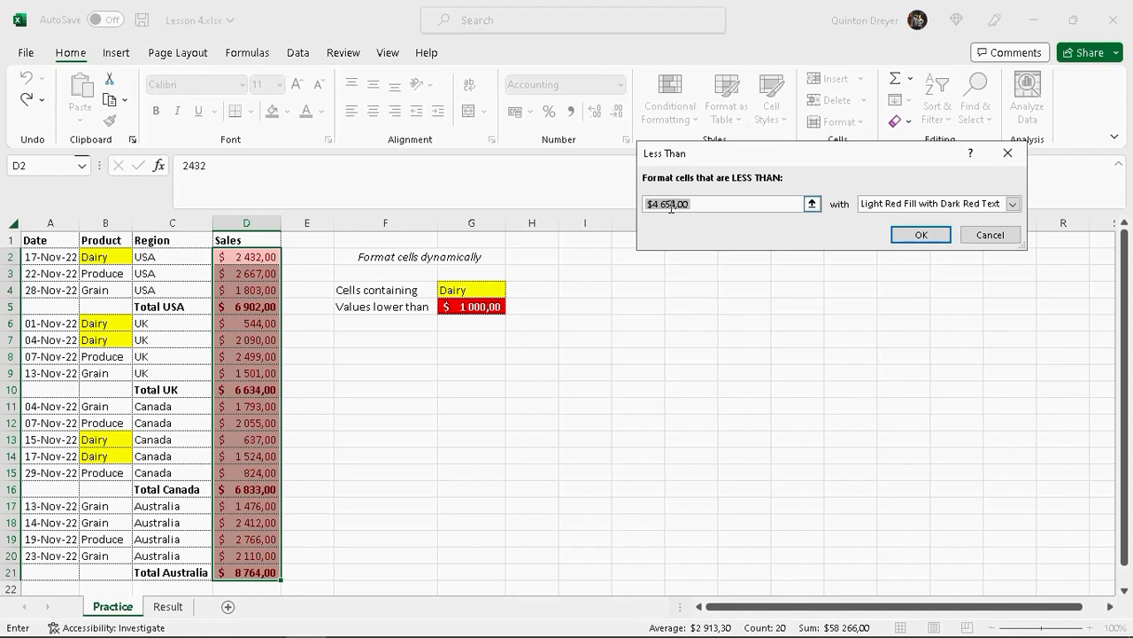
{"action": "left_click", "coordinate": [474, 306]}
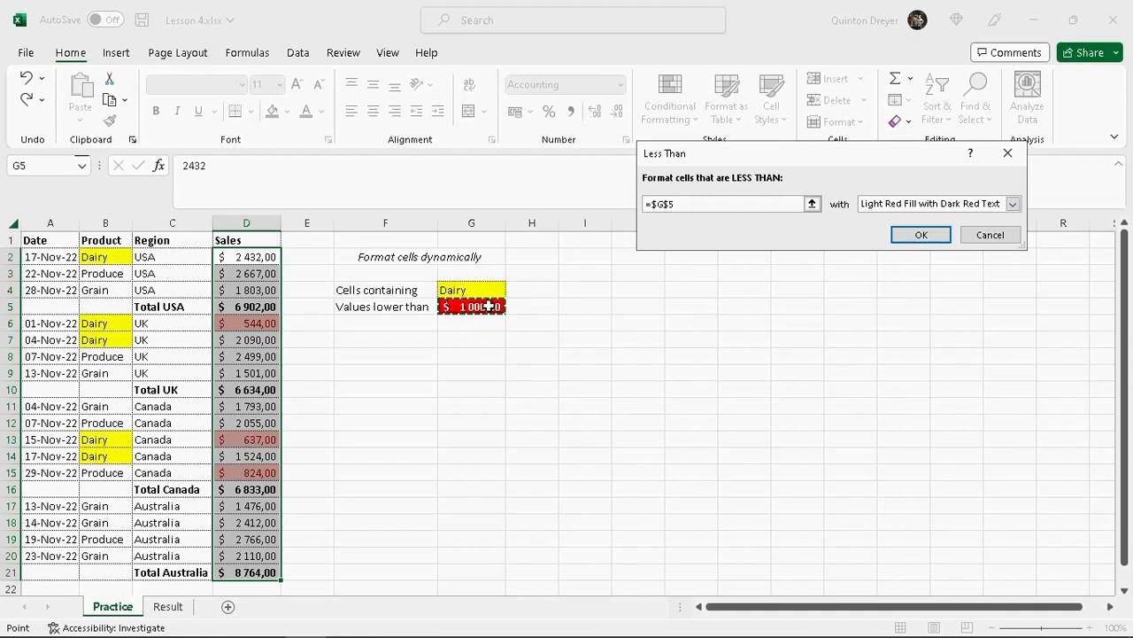
Step: Give the Less Than rule a custom format with bold white font and red fill, and apply it to the sales cells
{"action": "left_click", "coordinate": [1013, 204]}
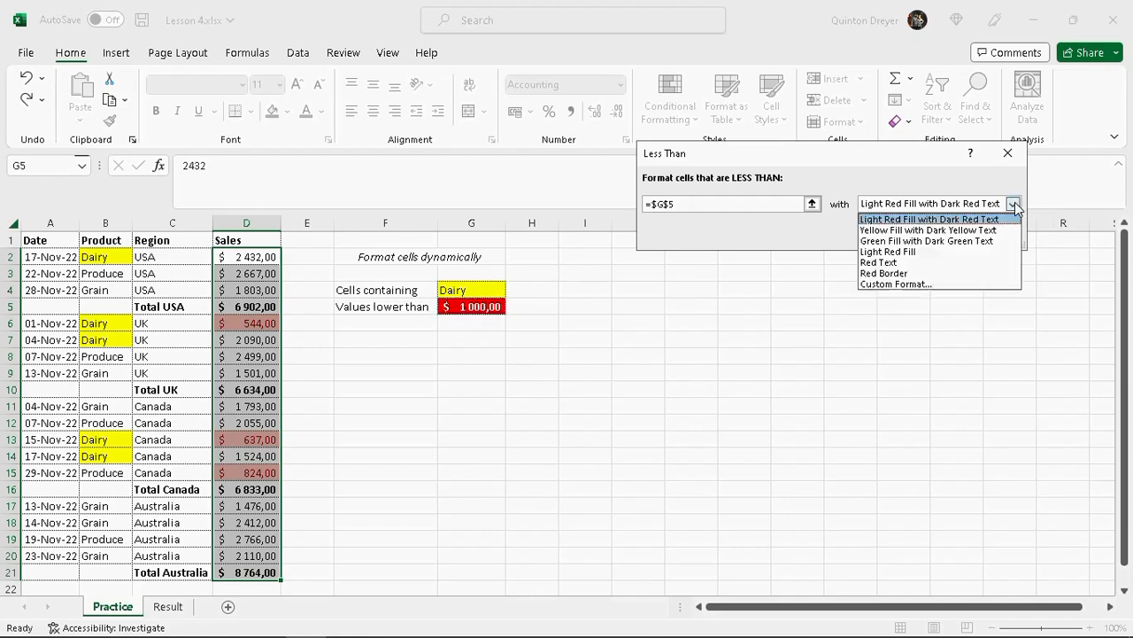
{"action": "left_click", "coordinate": [888, 284]}
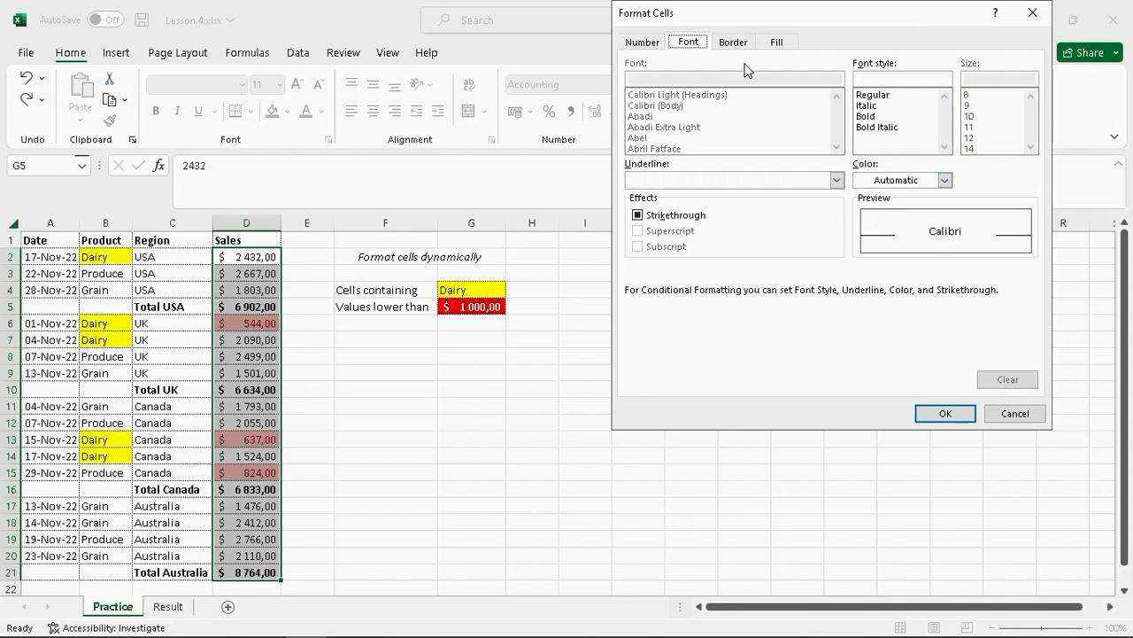
{"action": "left_click", "coordinate": [877, 181]}
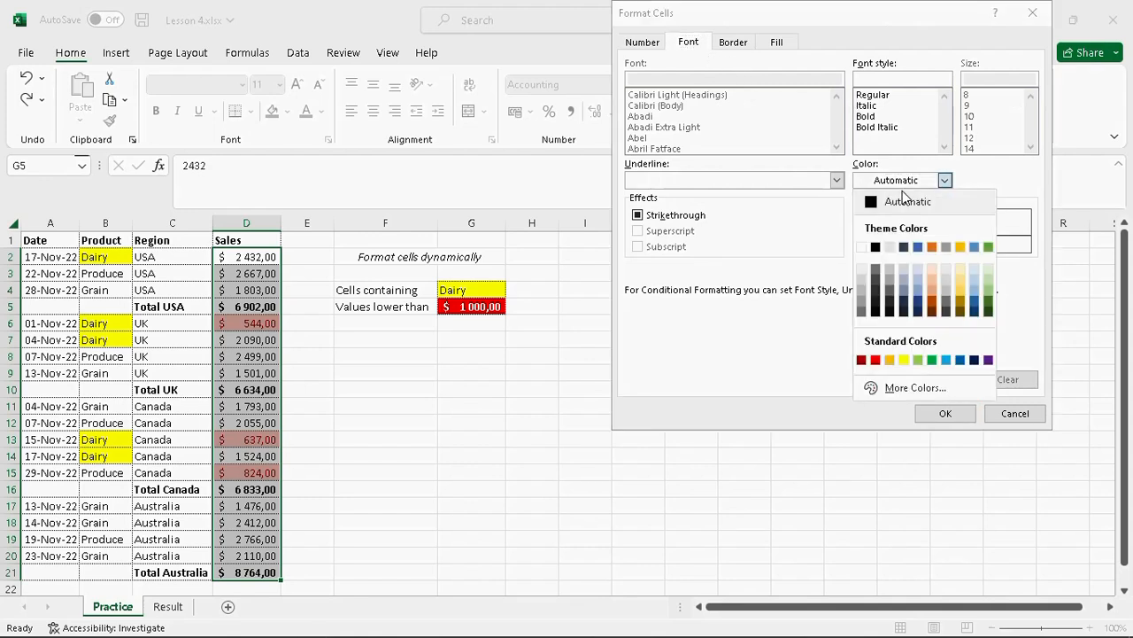
{"action": "left_click", "coordinate": [861, 247]}
{"action": "left_click", "coordinate": [878, 117]}
{"action": "left_click", "coordinate": [776, 43]}
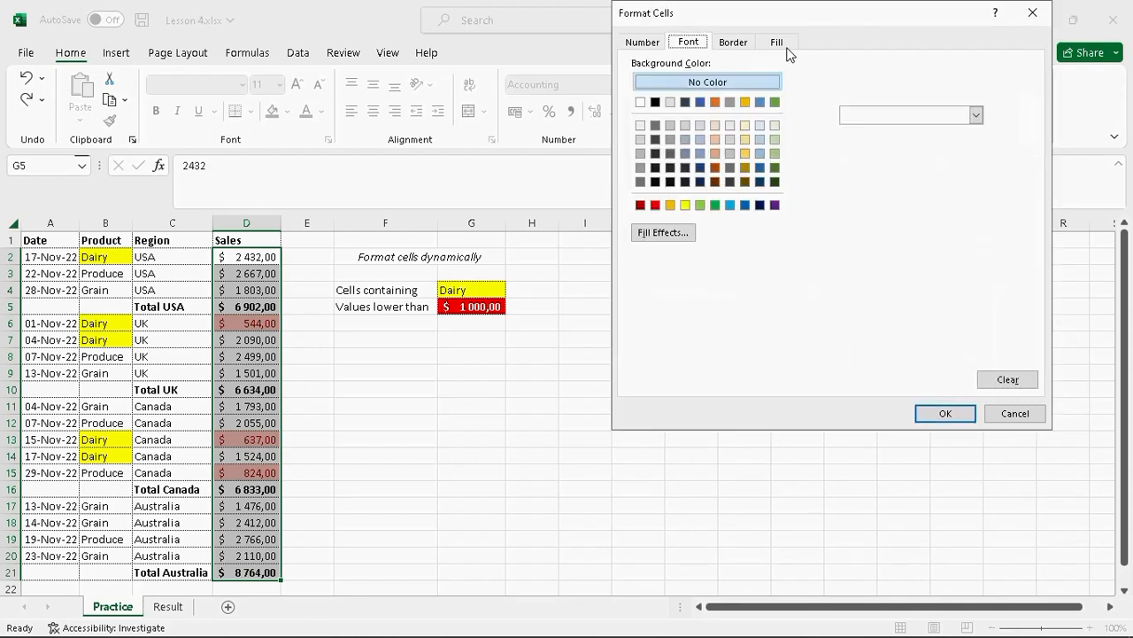
{"action": "left_click", "coordinate": [655, 205]}
{"action": "left_click", "coordinate": [949, 414]}
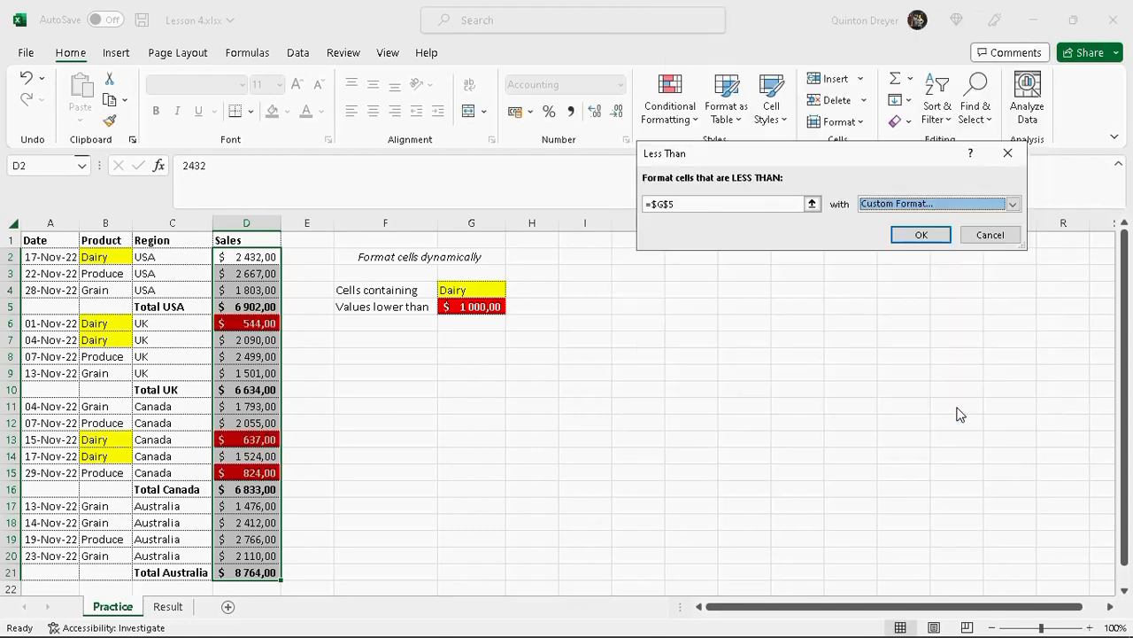
{"action": "left_click", "coordinate": [929, 240]}
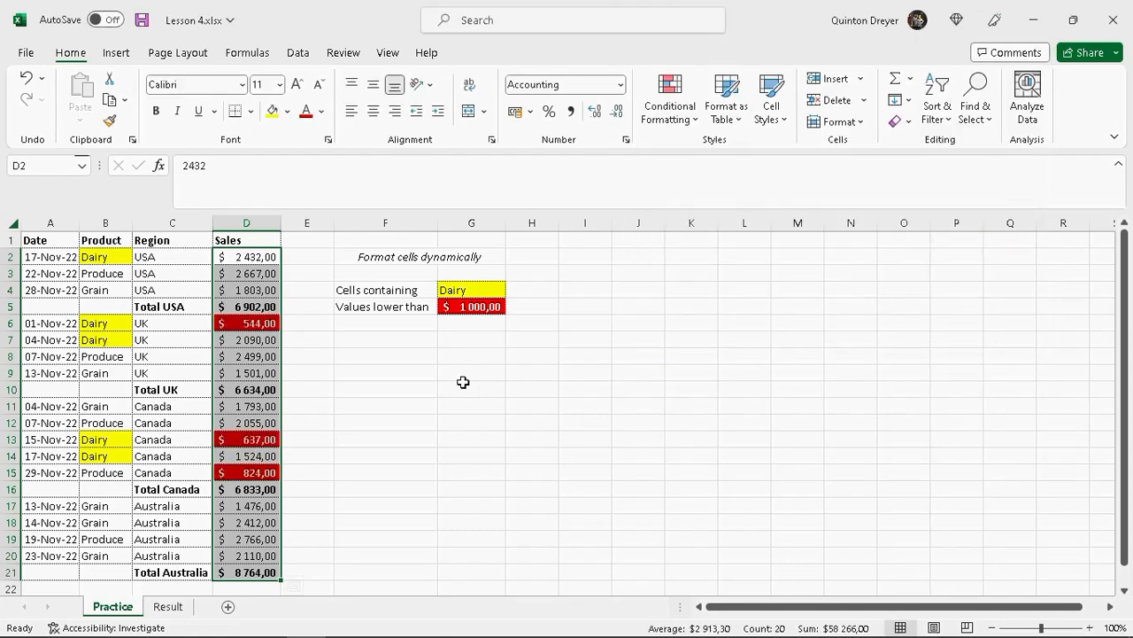
{"action": "left_click", "coordinate": [377, 330]}
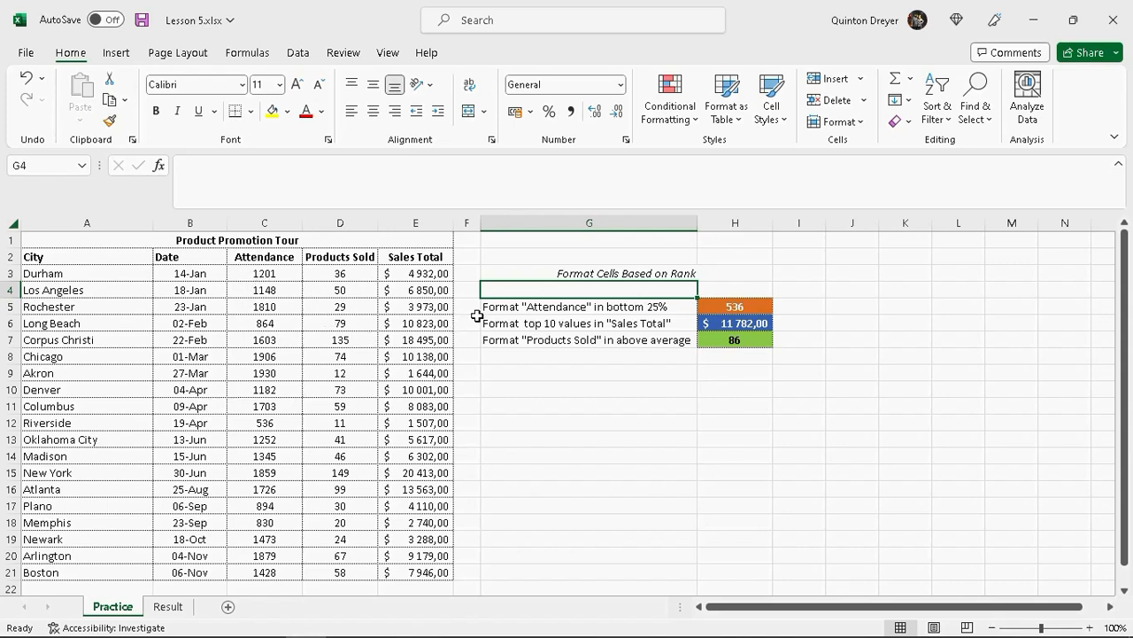
Step: Examine the Product Promotion Tour table's city, attendance, products sold and sales total columns on the Lesson 5 Practice sheet
{"action": "left_click", "coordinate": [569, 304]}
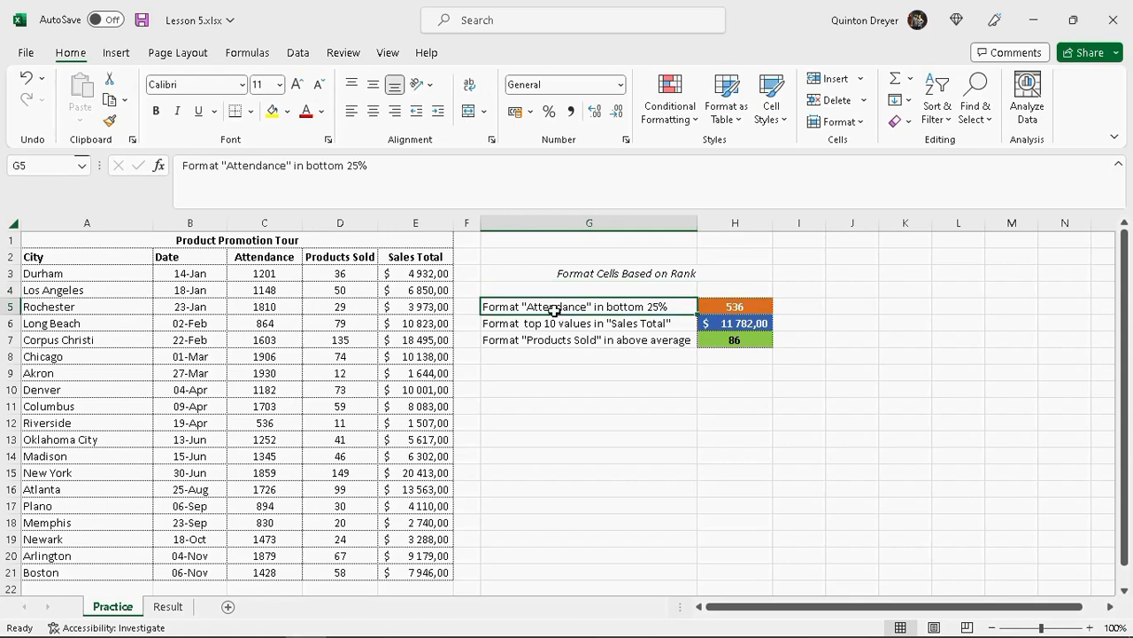
{"action": "left_click", "coordinate": [233, 242]}
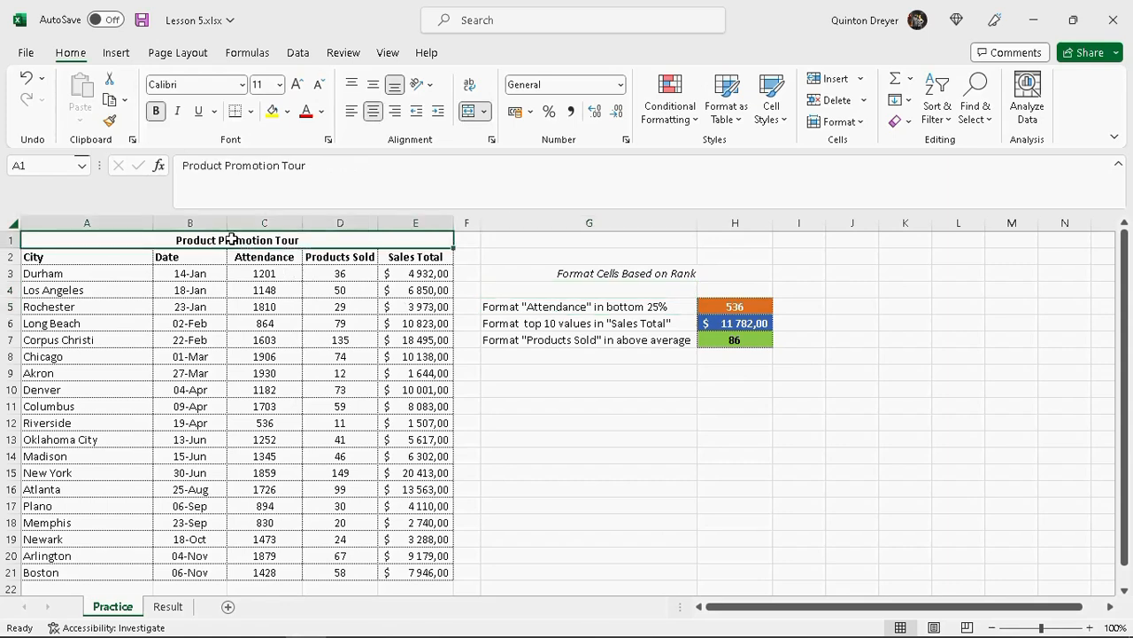
{"action": "left_click", "coordinate": [106, 275]}
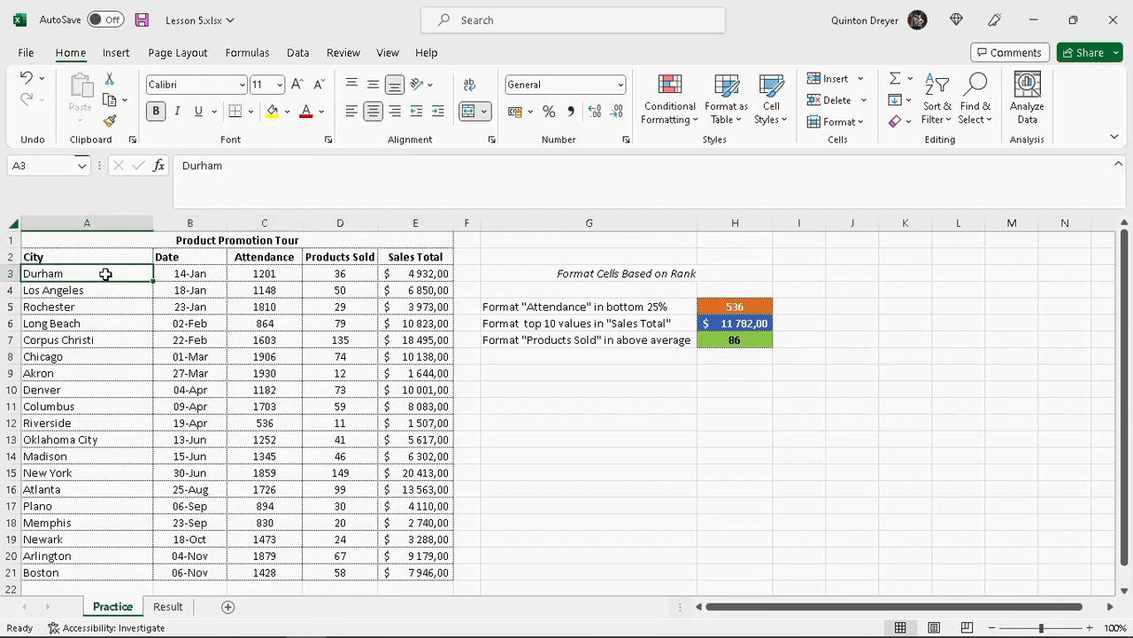
{"action": "left_click_drag", "start_coordinate": [105, 274], "coordinate": [95, 574]}
{"action": "left_click", "coordinate": [100, 275]}
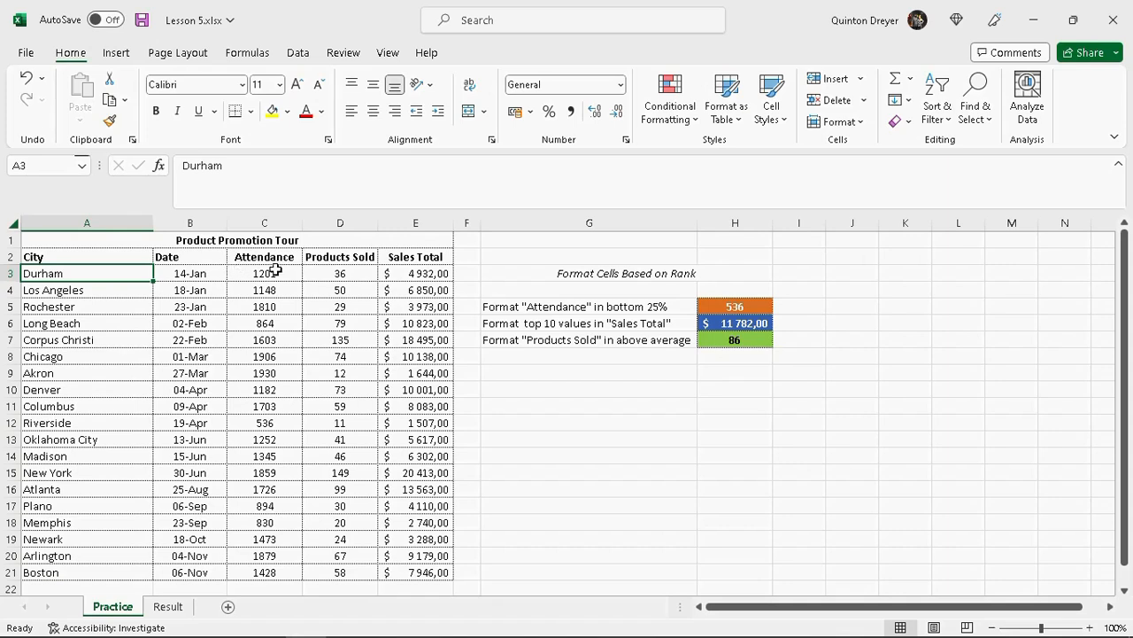
{"action": "left_click_drag", "start_coordinate": [276, 276], "coordinate": [286, 572]}
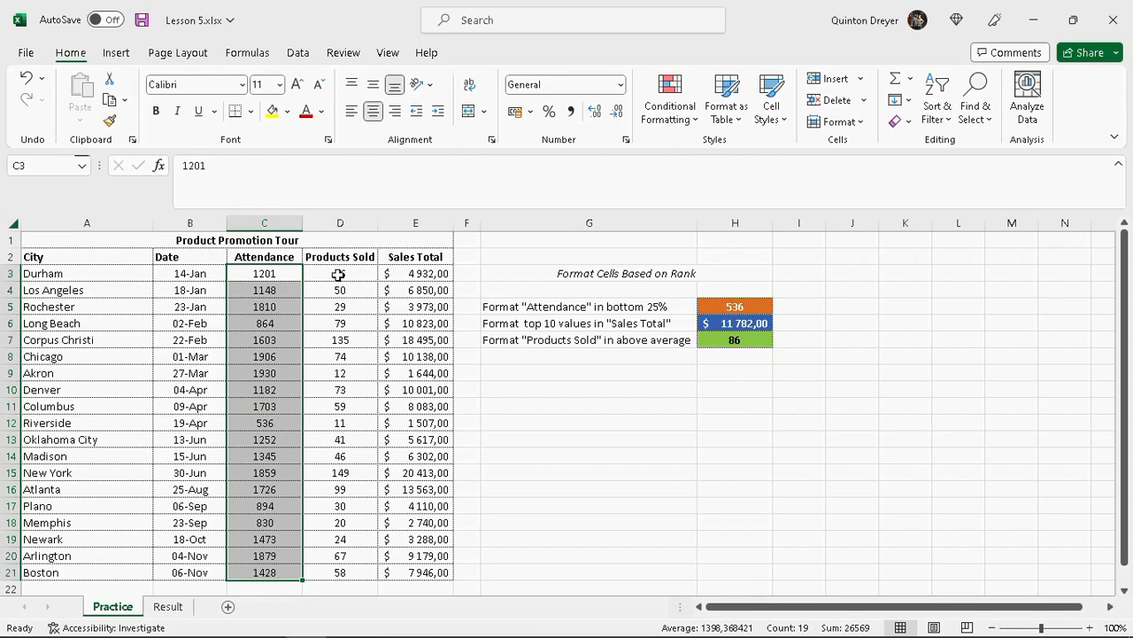
{"action": "left_click_drag", "start_coordinate": [338, 274], "coordinate": [343, 572]}
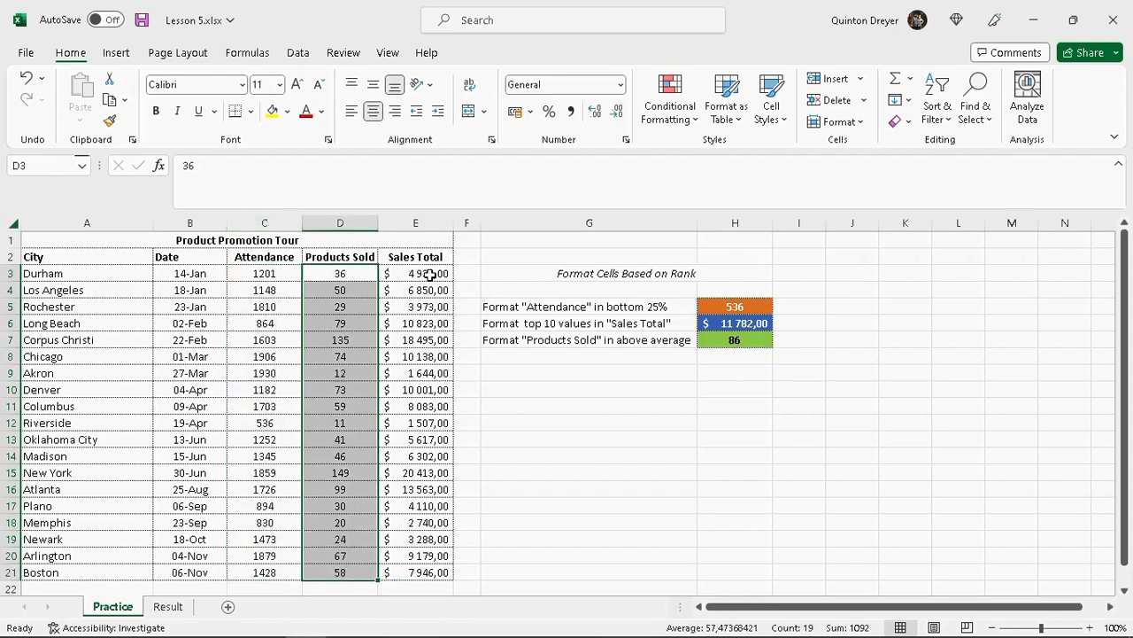
{"action": "left_click_drag", "start_coordinate": [430, 274], "coordinate": [431, 576]}
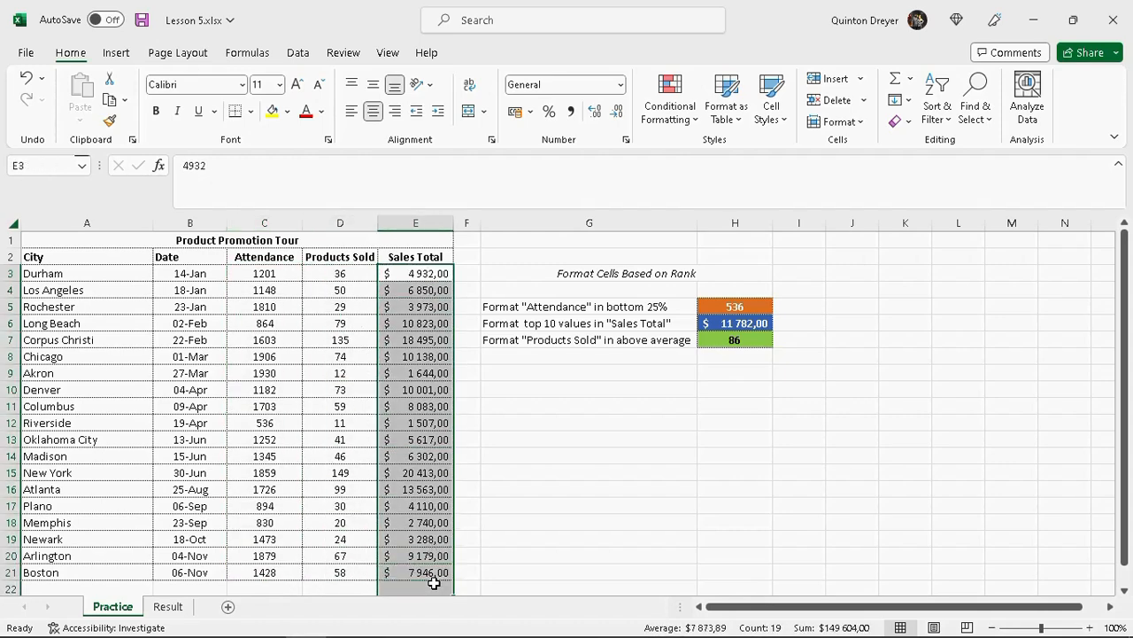
{"action": "left_click", "coordinate": [418, 278]}
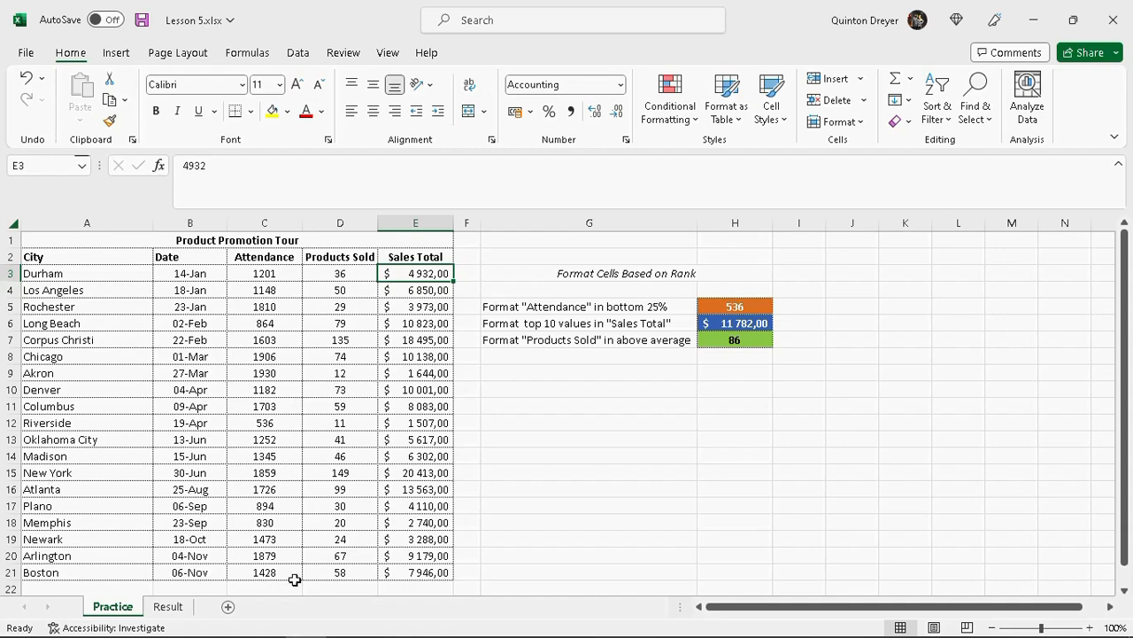
{"action": "left_click", "coordinate": [624, 357]}
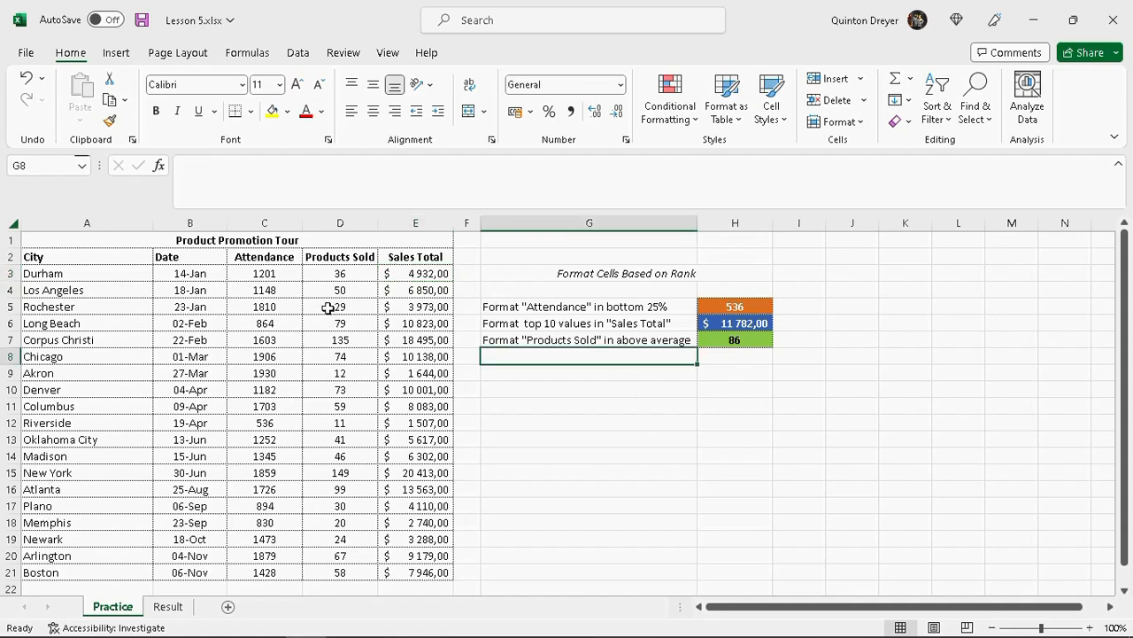
Step: Review the three rank-based formatting tasks in G5:G7, their sample cells, and the finished formatting on the Result sheet
{"action": "left_click", "coordinate": [645, 306]}
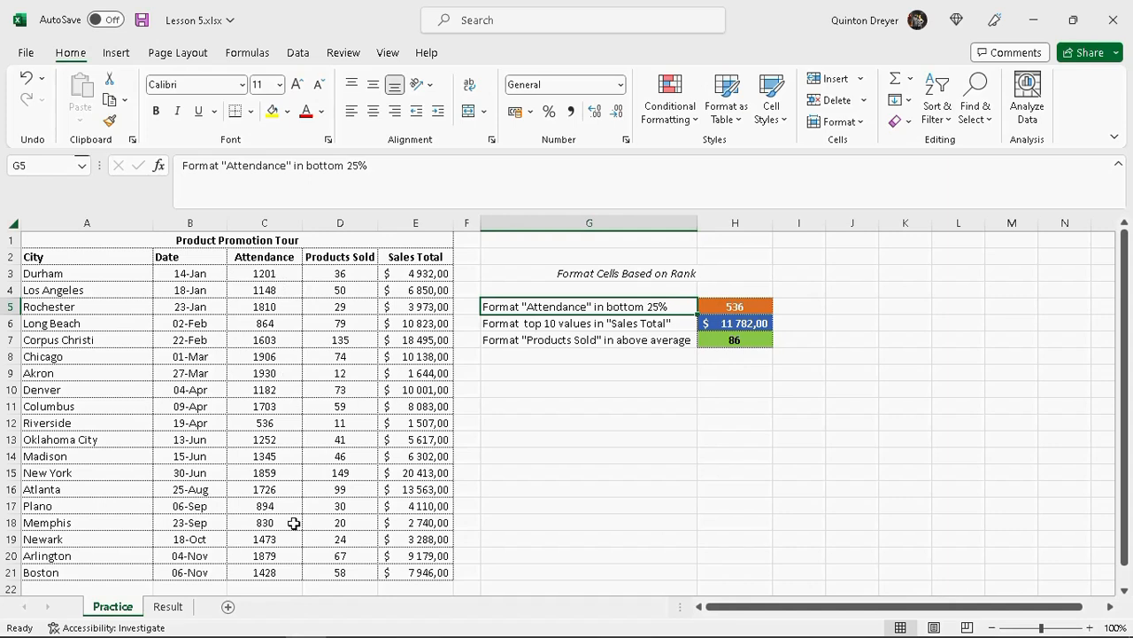
{"action": "left_click", "coordinate": [583, 323]}
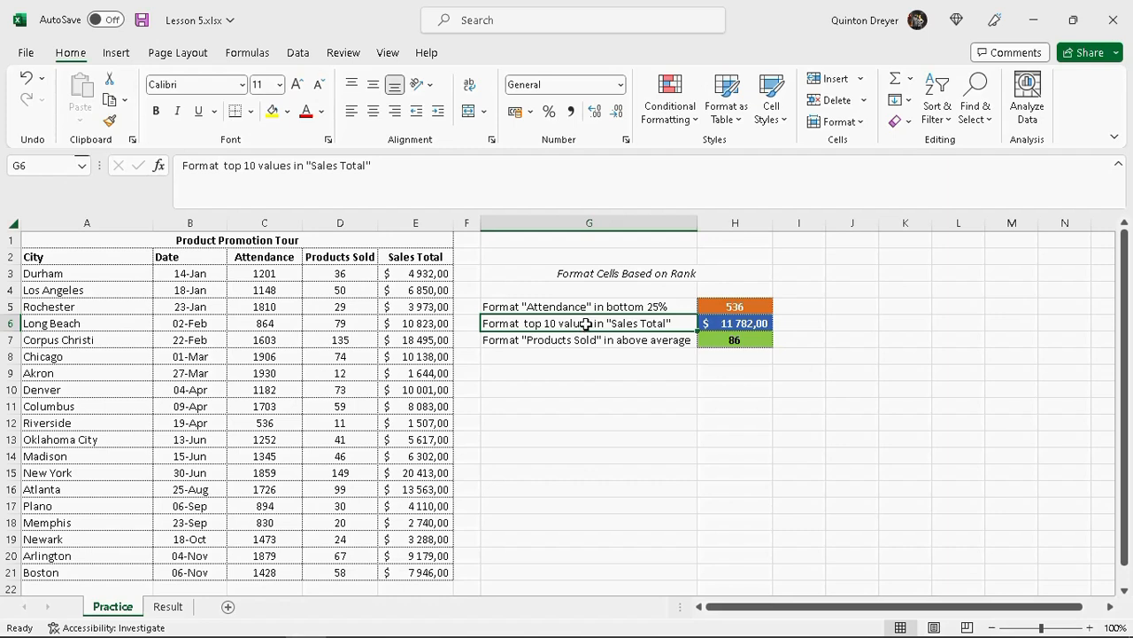
{"action": "left_click", "coordinate": [672, 306]}
{"action": "left_click", "coordinate": [580, 326]}
{"action": "left_click_drag", "start_coordinate": [420, 276], "coordinate": [434, 558]}
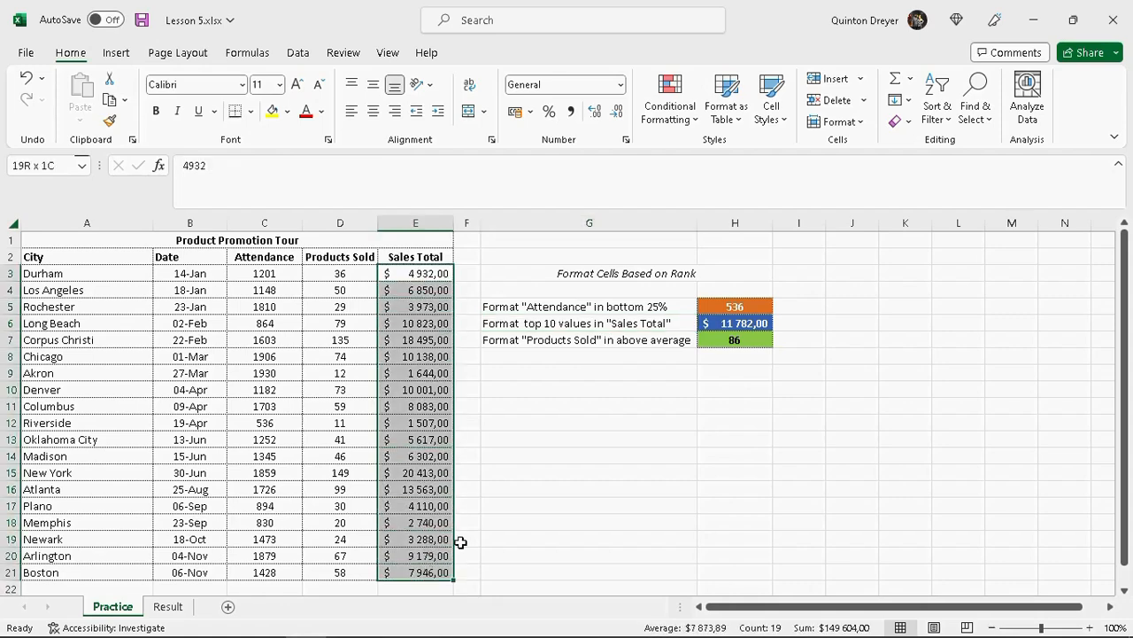
{"action": "left_click", "coordinate": [679, 324]}
{"action": "left_click", "coordinate": [512, 341]}
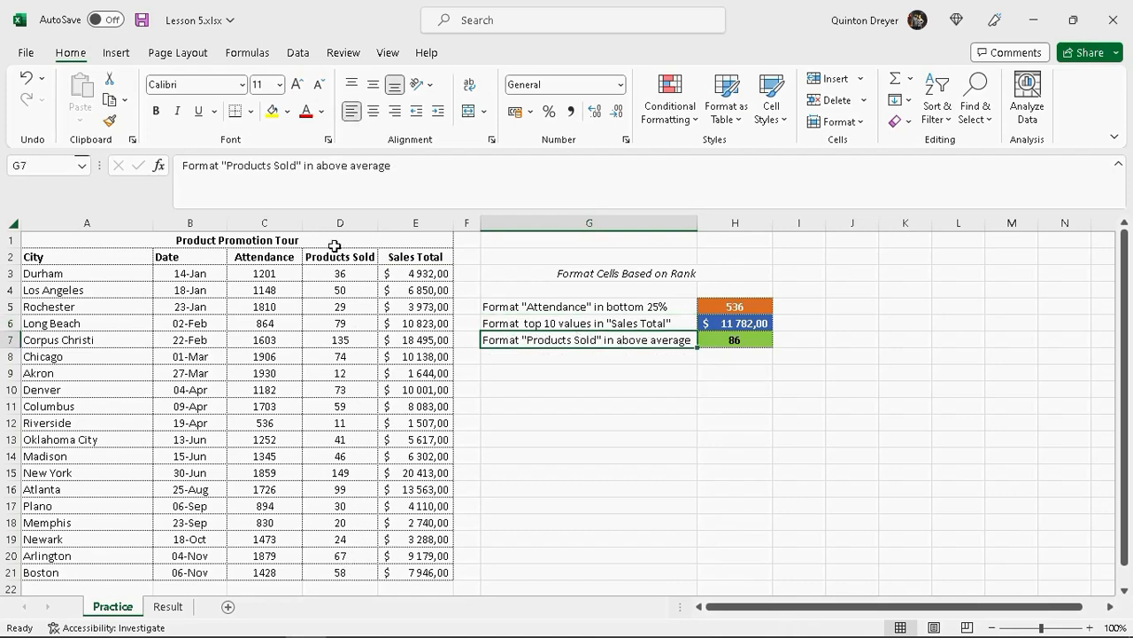
{"action": "left_click", "coordinate": [167, 608]}
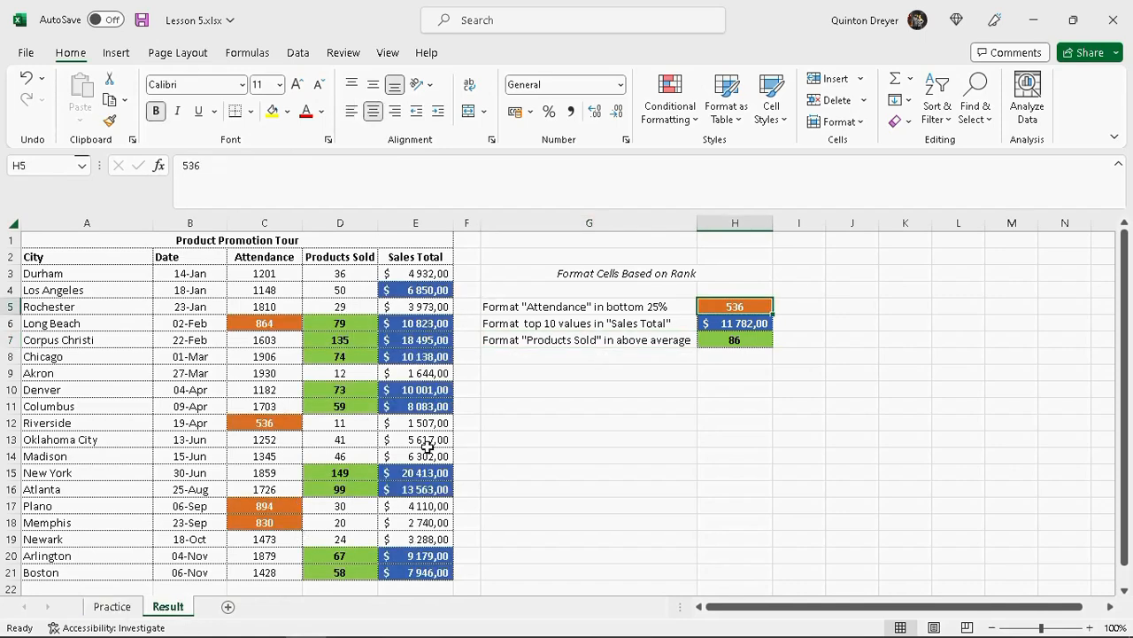
{"action": "left_click", "coordinate": [128, 608]}
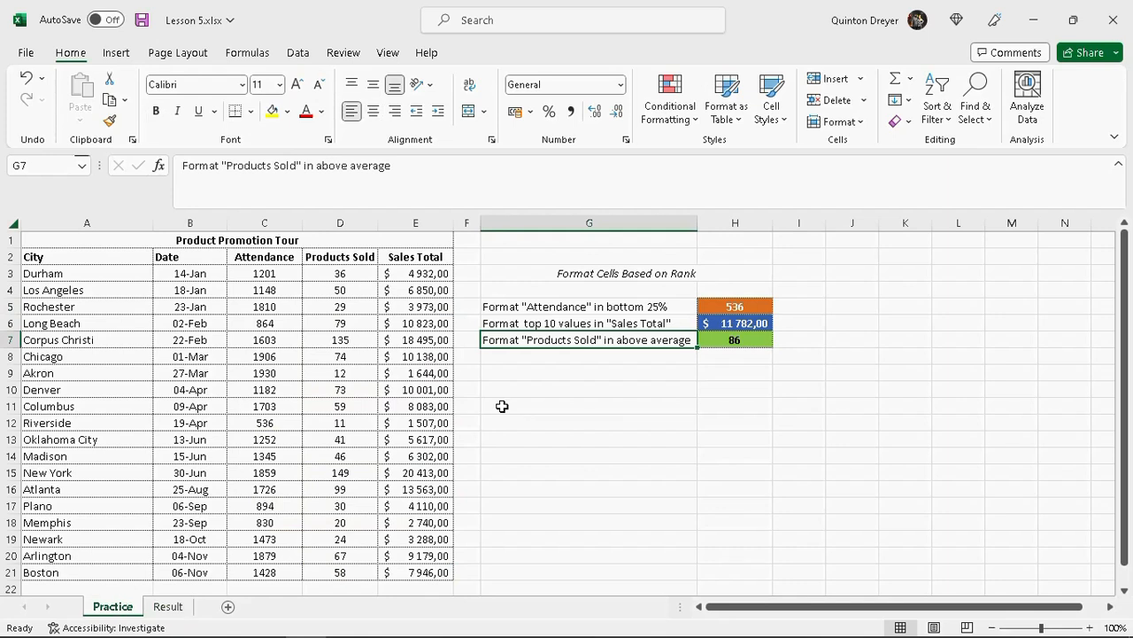
{"action": "left_click", "coordinate": [741, 309]}
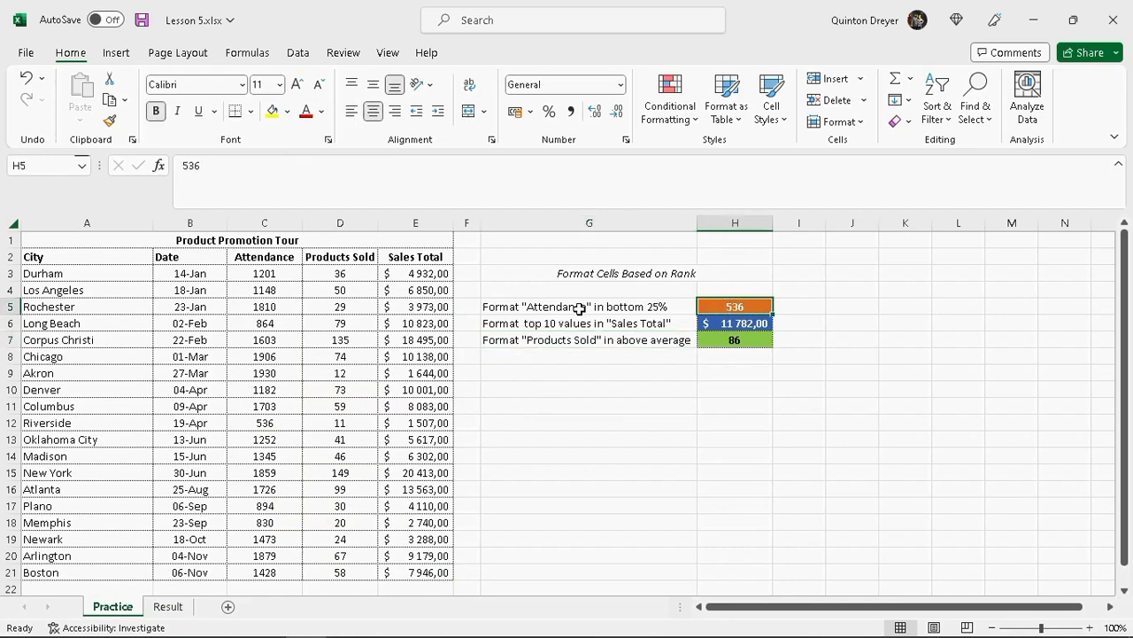
{"action": "left_click", "coordinate": [741, 341]}
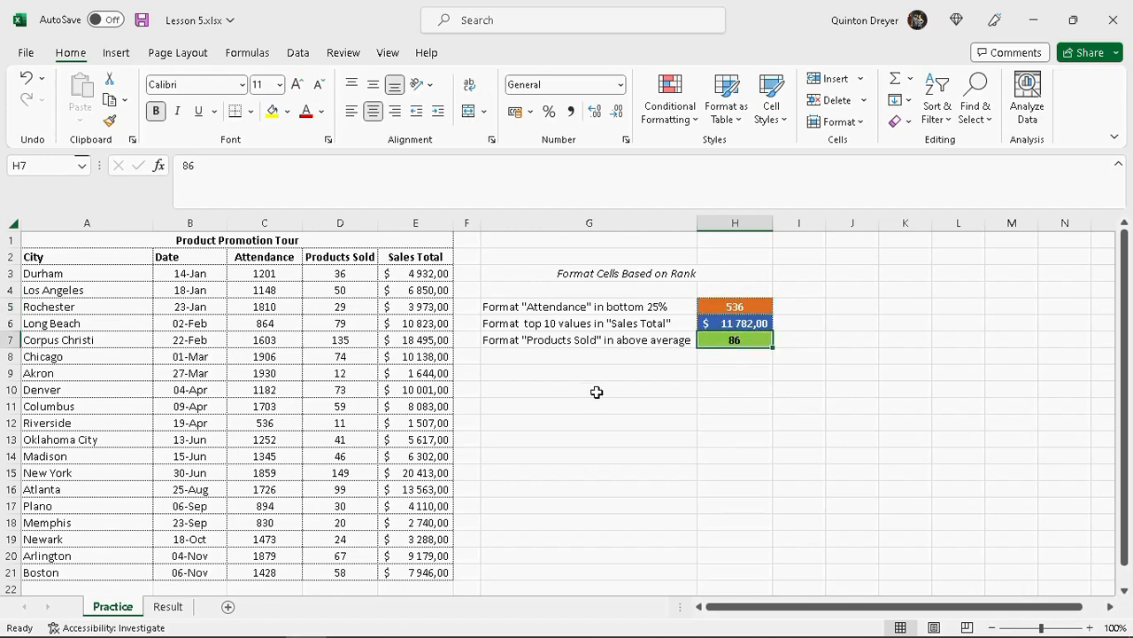
Step: Try deleting the sample value in cell H7 and undo the deletion
{"action": "left_click", "coordinate": [602, 354]}
{"action": "left_click", "coordinate": [734, 342]}
{"action": "key", "text": "Delete"}
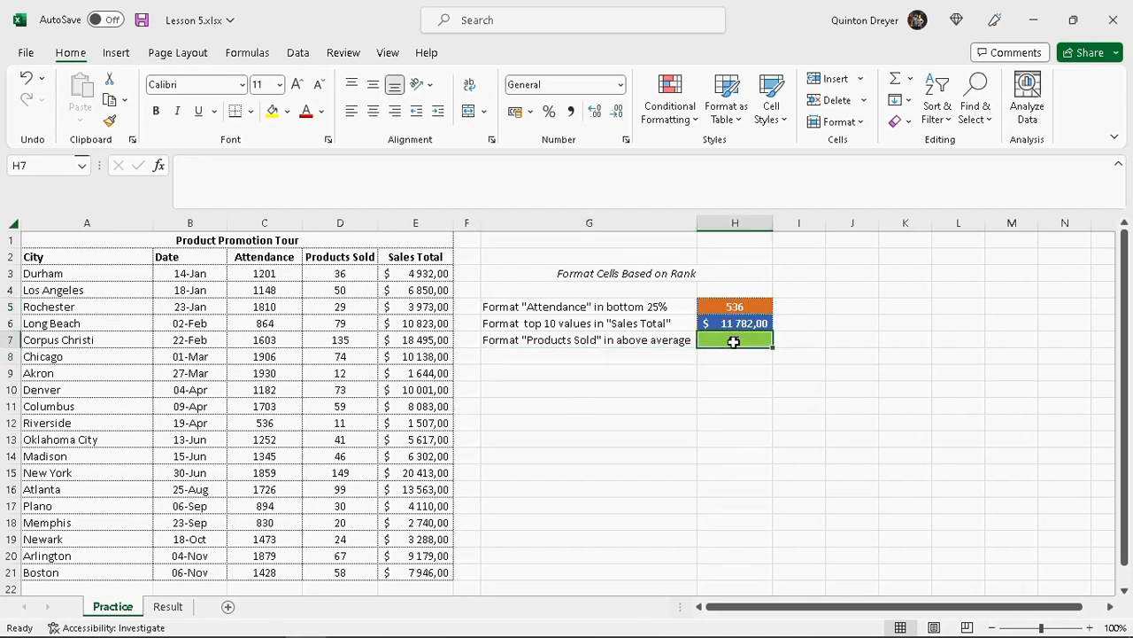
{"action": "key", "text": "ctrl+z"}
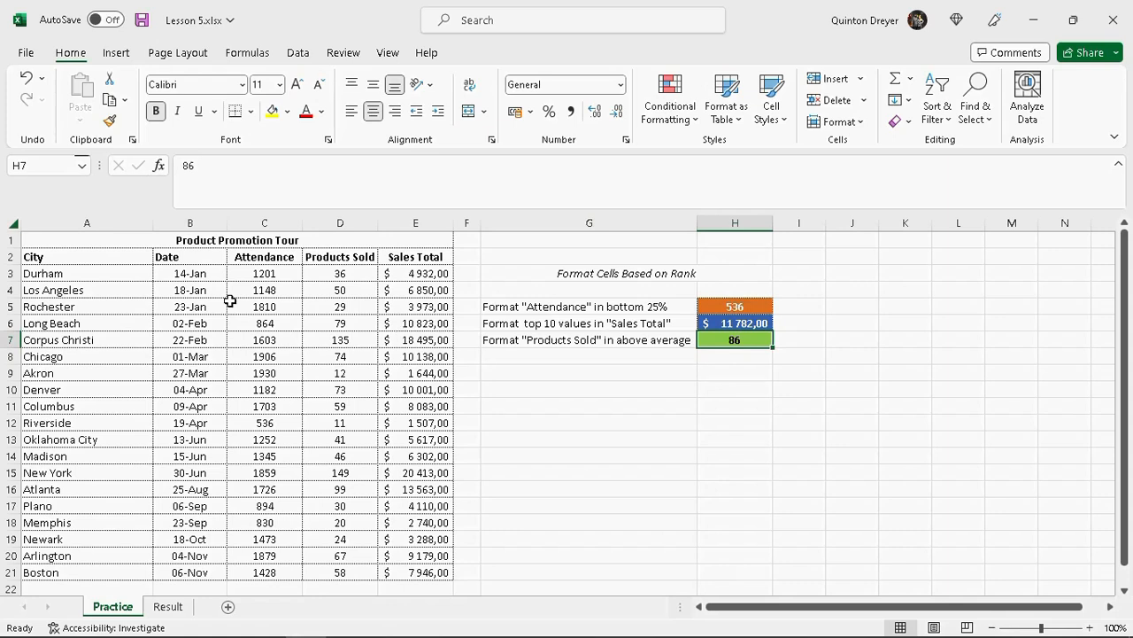
Step: Start a new conditional formatting rule for attendance cells C3:C21 using the "Format only top or bottom ranked values" type
{"action": "left_click_drag", "start_coordinate": [758, 306], "coordinate": [753, 341]}
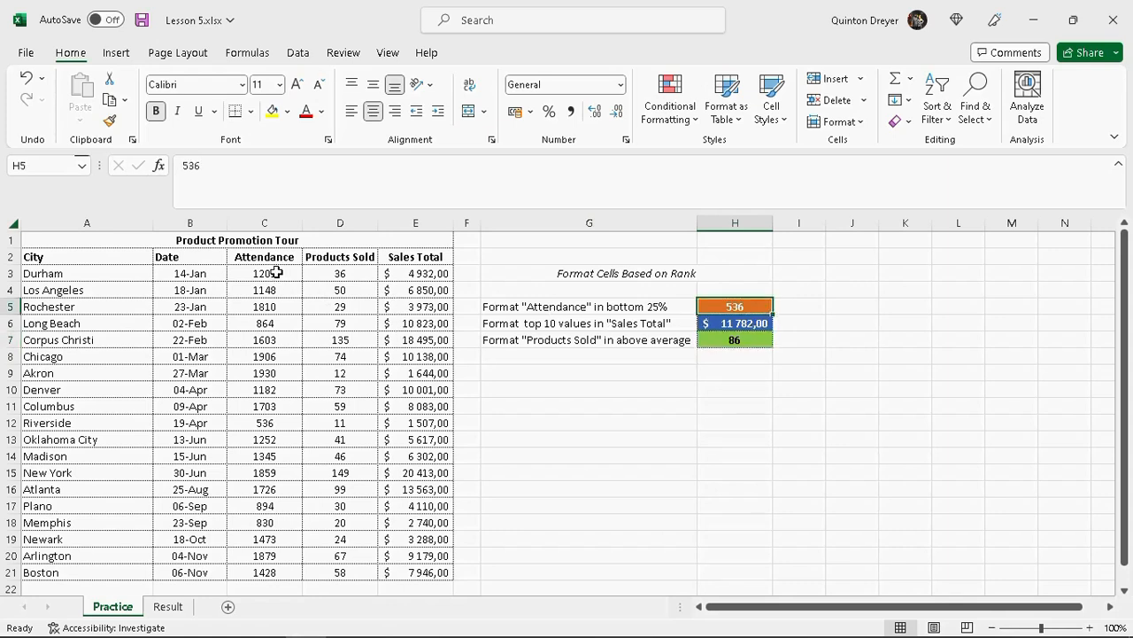
{"action": "left_click_drag", "start_coordinate": [276, 273], "coordinate": [279, 572]}
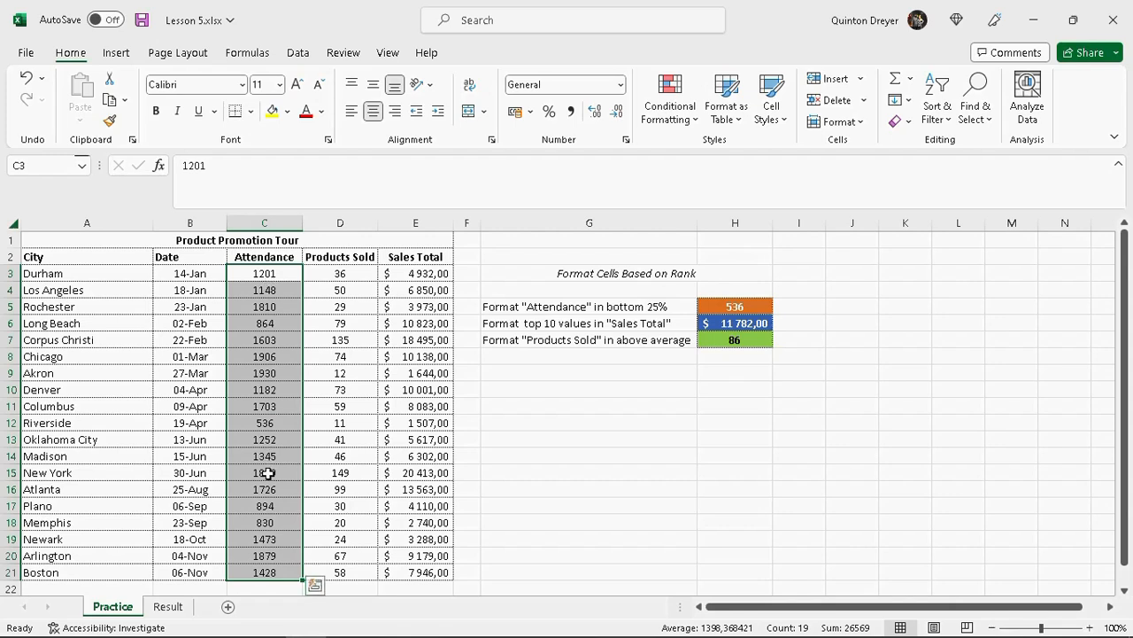
{"action": "left_click", "coordinate": [699, 129]}
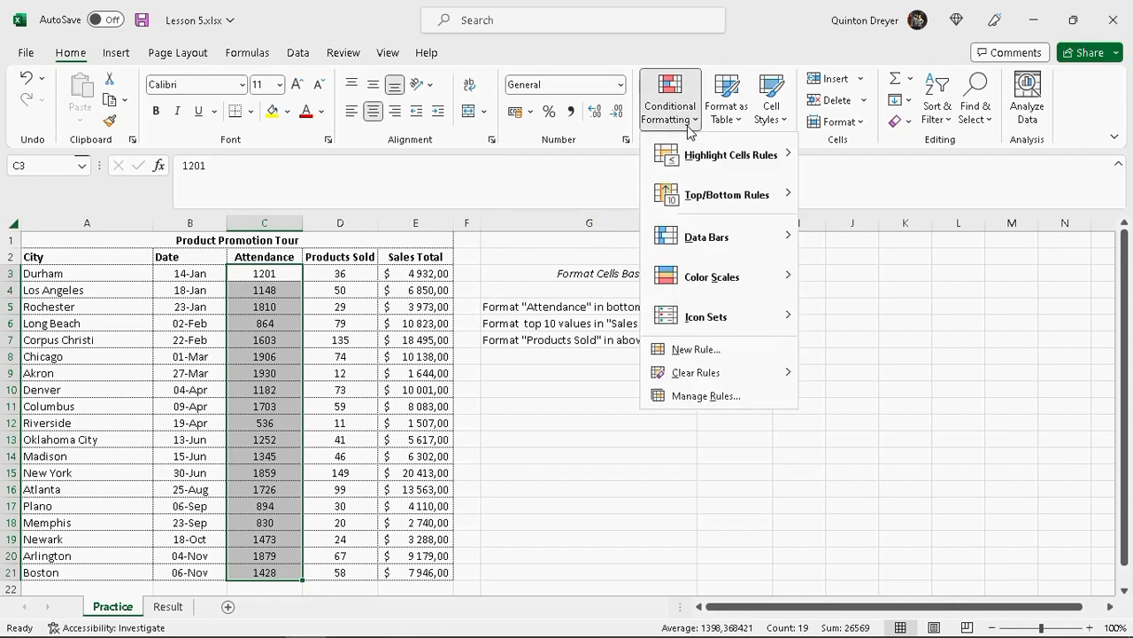
{"action": "mouse_move", "coordinate": [751, 155]}
{"action": "left_click", "coordinate": [694, 350]}
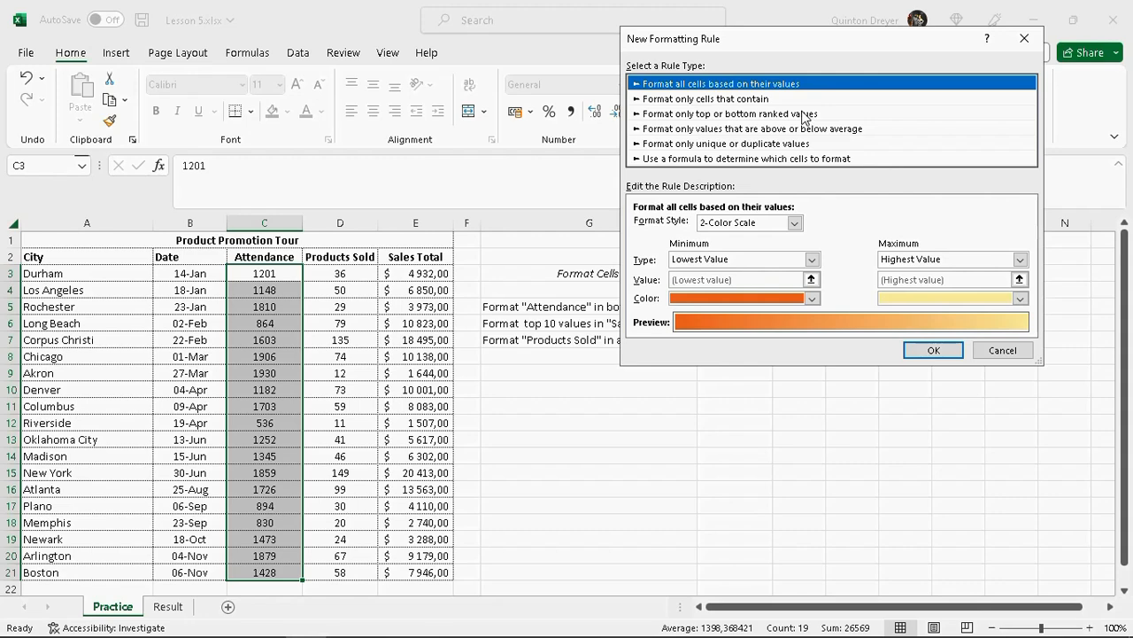
{"action": "left_click", "coordinate": [676, 114]}
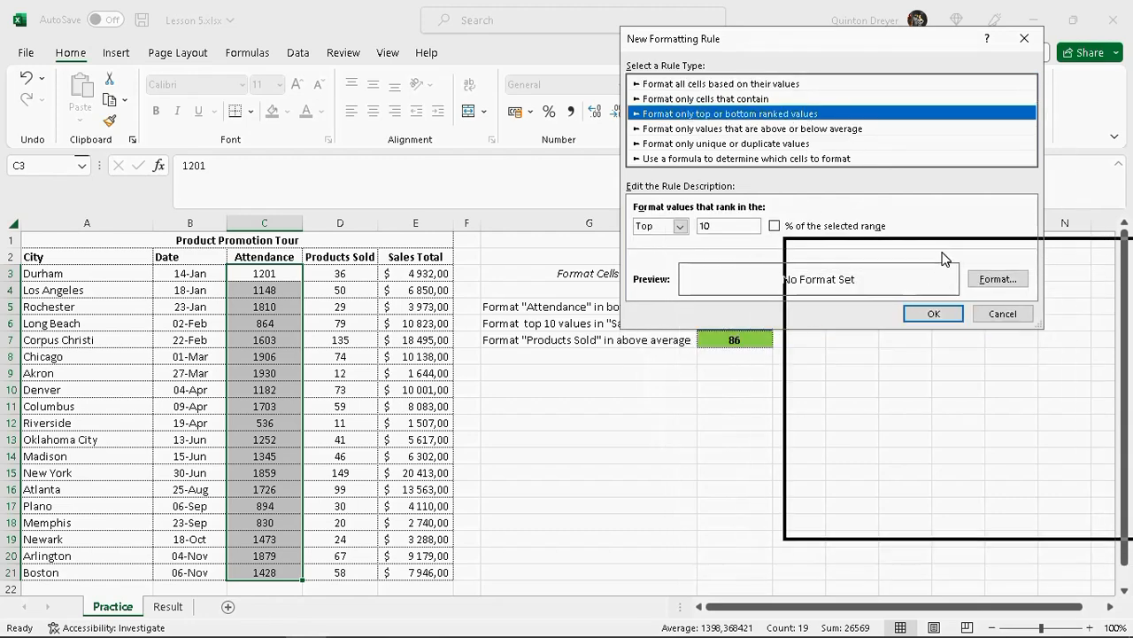
{"action": "left_click_drag", "start_coordinate": [779, 39], "coordinate": [362, 263]}
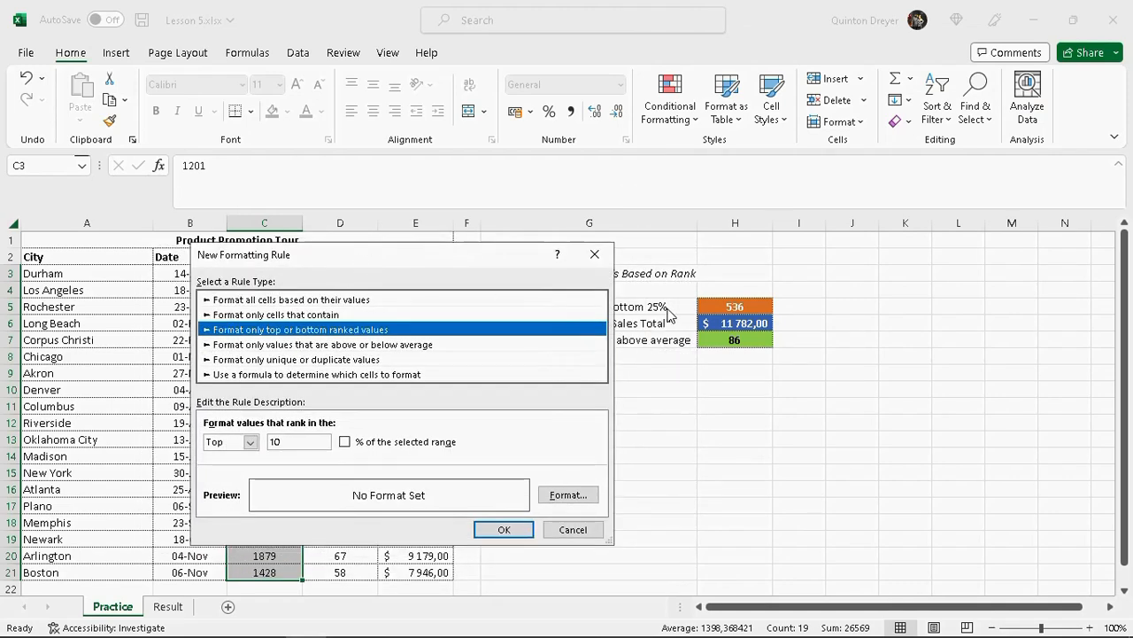
Step: Set the attendance rule to format values in the bottom 25 % of the selected range
{"action": "left_click", "coordinate": [251, 442]}
{"action": "left_click", "coordinate": [222, 468]}
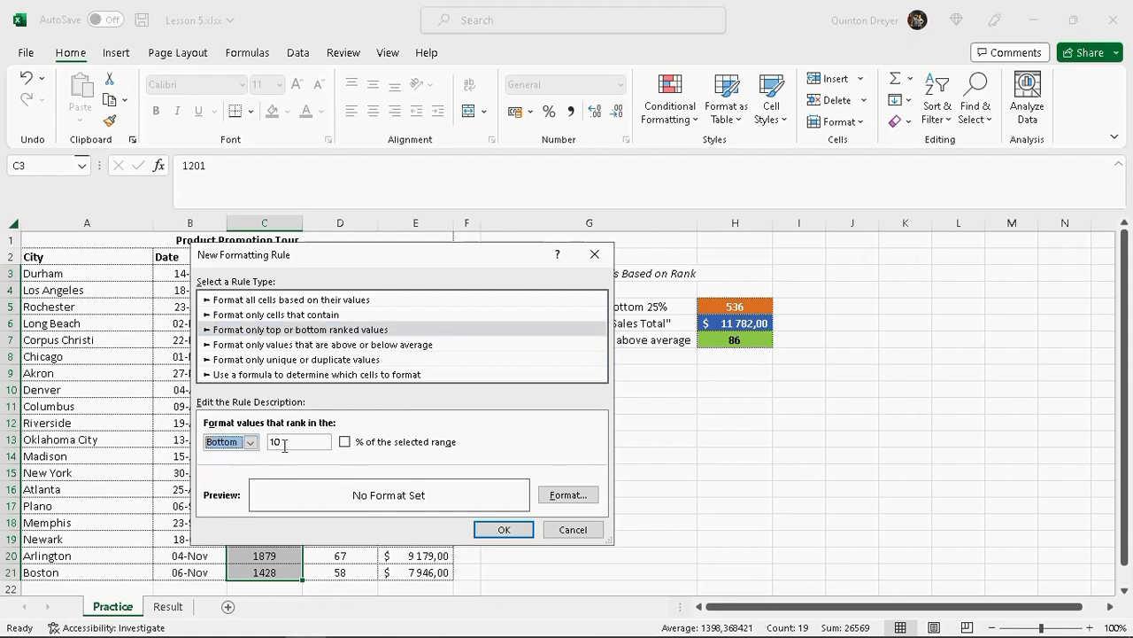
{"action": "left_click_drag", "start_coordinate": [284, 445], "coordinate": [267, 445]}
{"action": "type", "text": "2"}
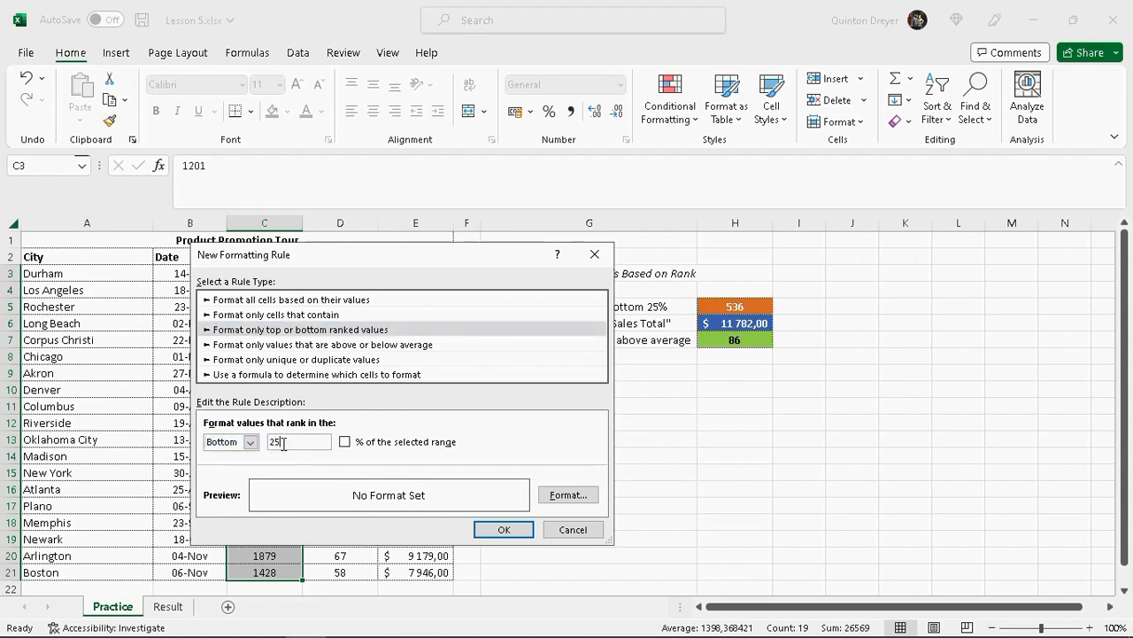
{"action": "type", "text": "5"}
{"action": "left_click", "coordinate": [344, 442]}
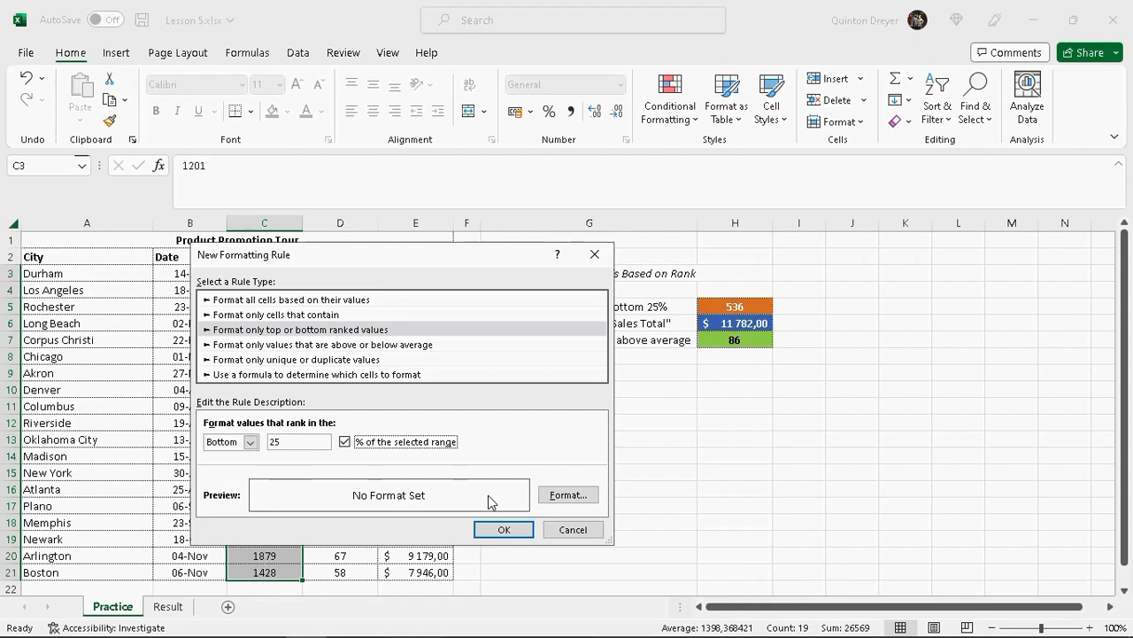
Step: Give the bottom-ranked rule a bold white font with orange fill, and apply it to the attendance cells
{"action": "left_click", "coordinate": [571, 495]}
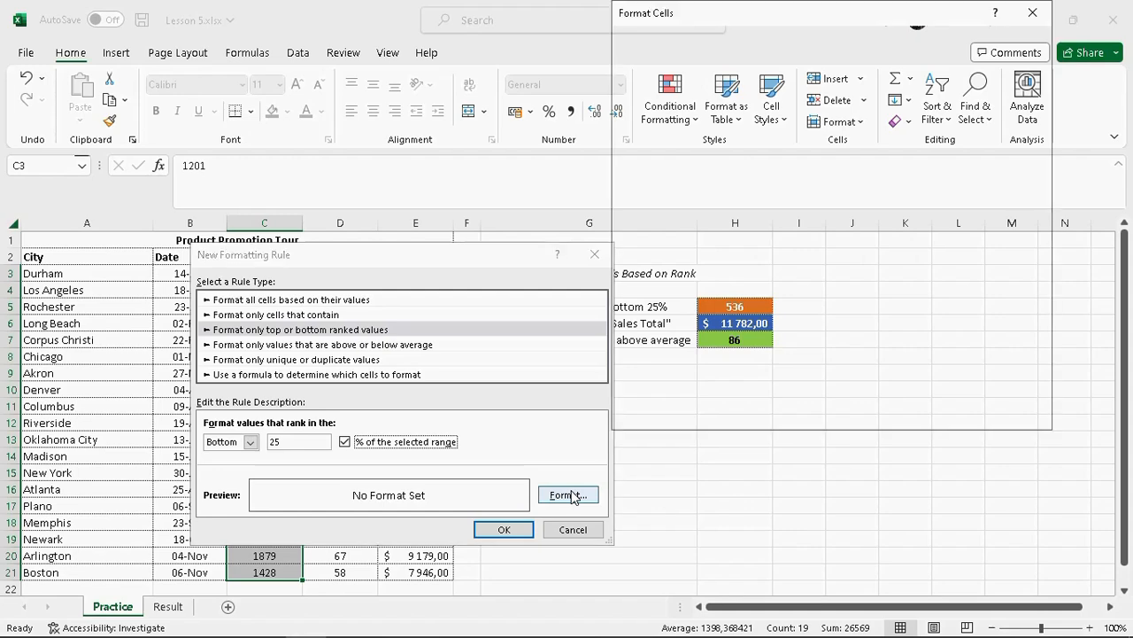
{"action": "left_click_drag", "start_coordinate": [813, 19], "coordinate": [425, 129]}
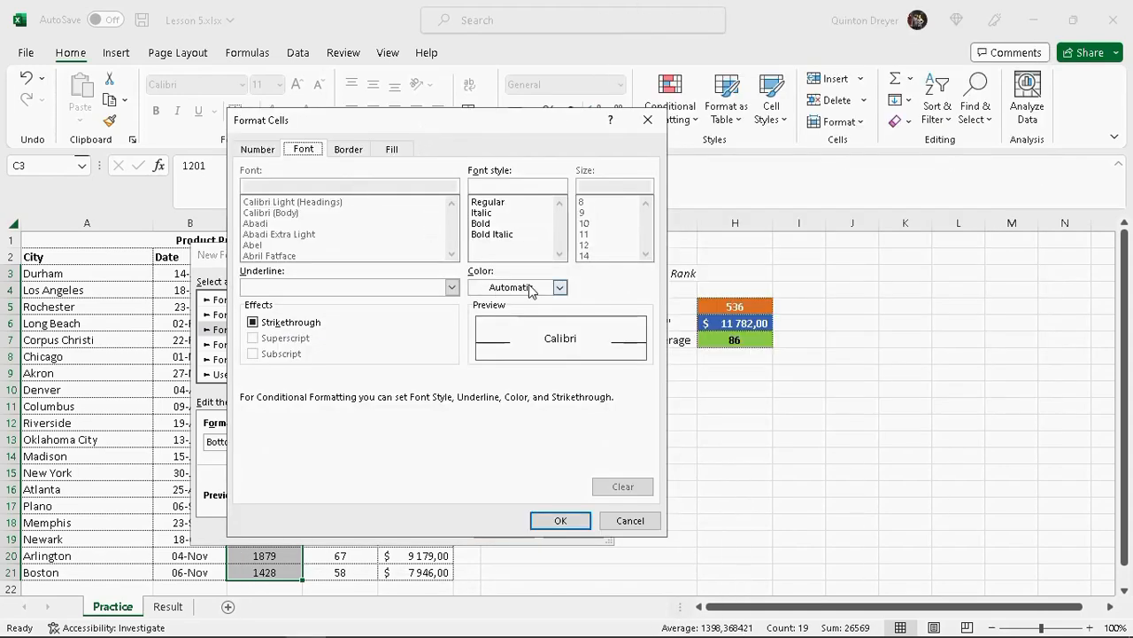
{"action": "left_click", "coordinate": [502, 227]}
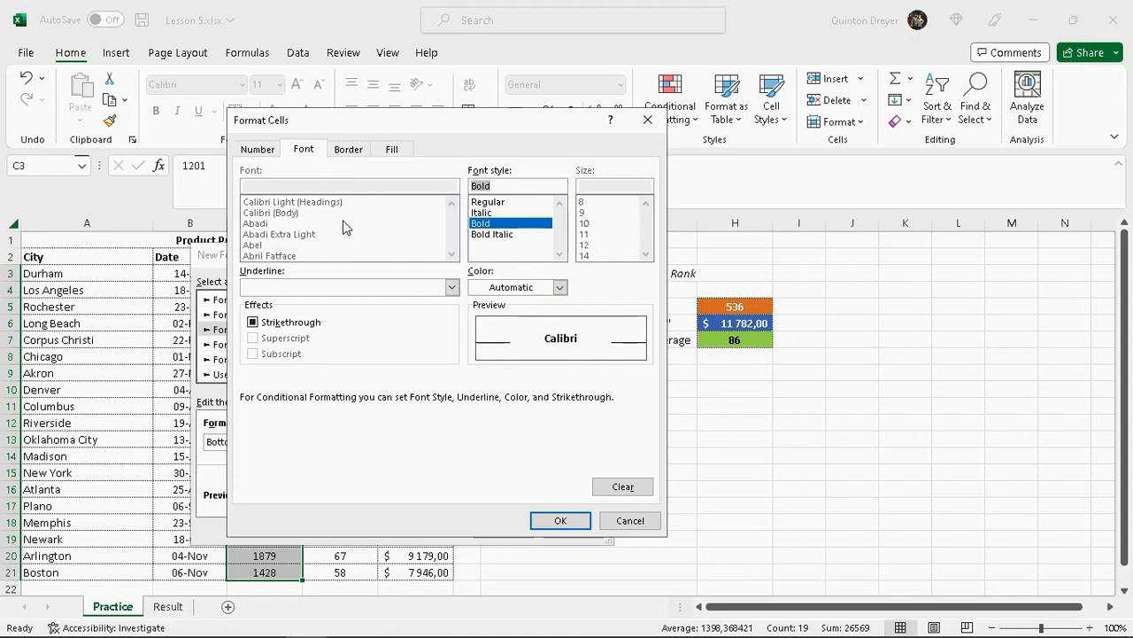
{"action": "left_click", "coordinate": [541, 287]}
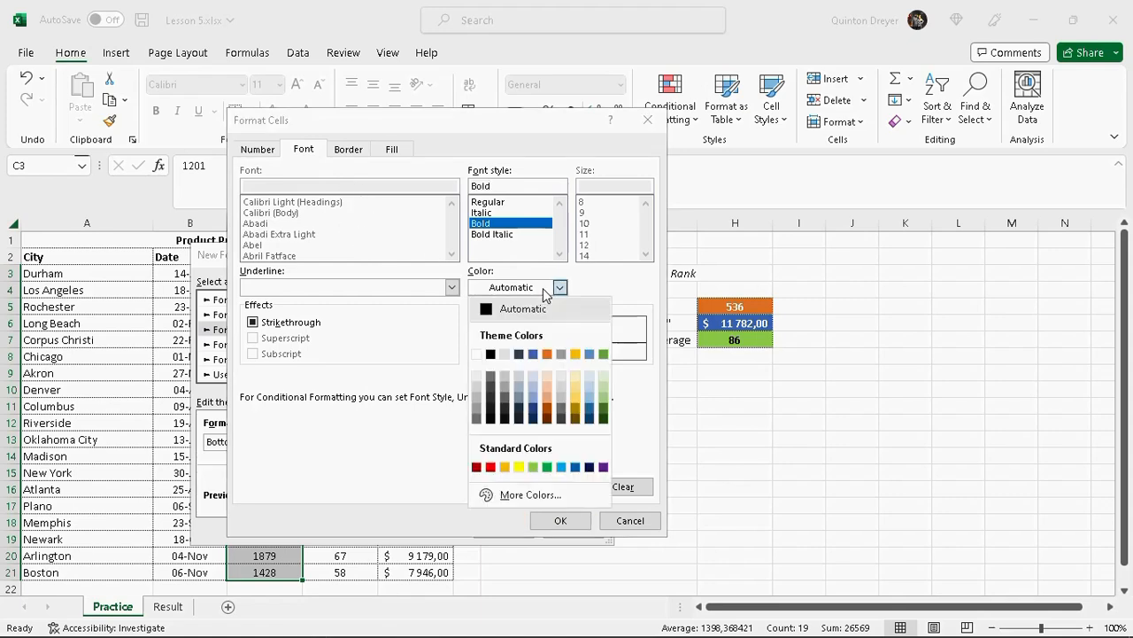
{"action": "left_click", "coordinate": [478, 354]}
{"action": "left_click", "coordinate": [393, 149]}
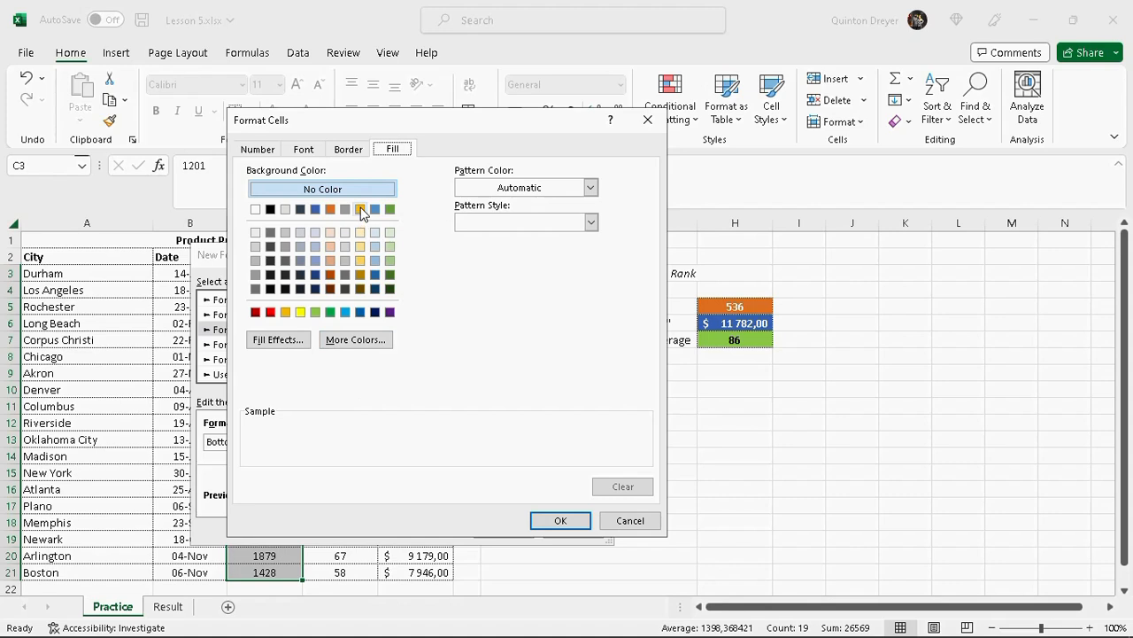
{"action": "left_click", "coordinate": [330, 209]}
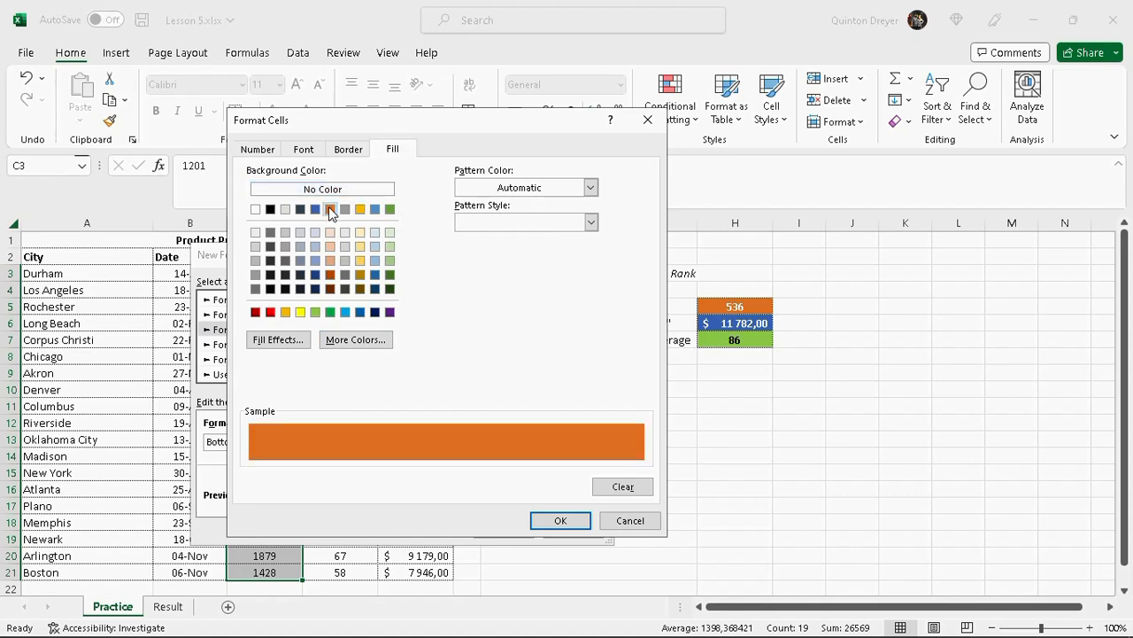
{"action": "left_click", "coordinate": [561, 521]}
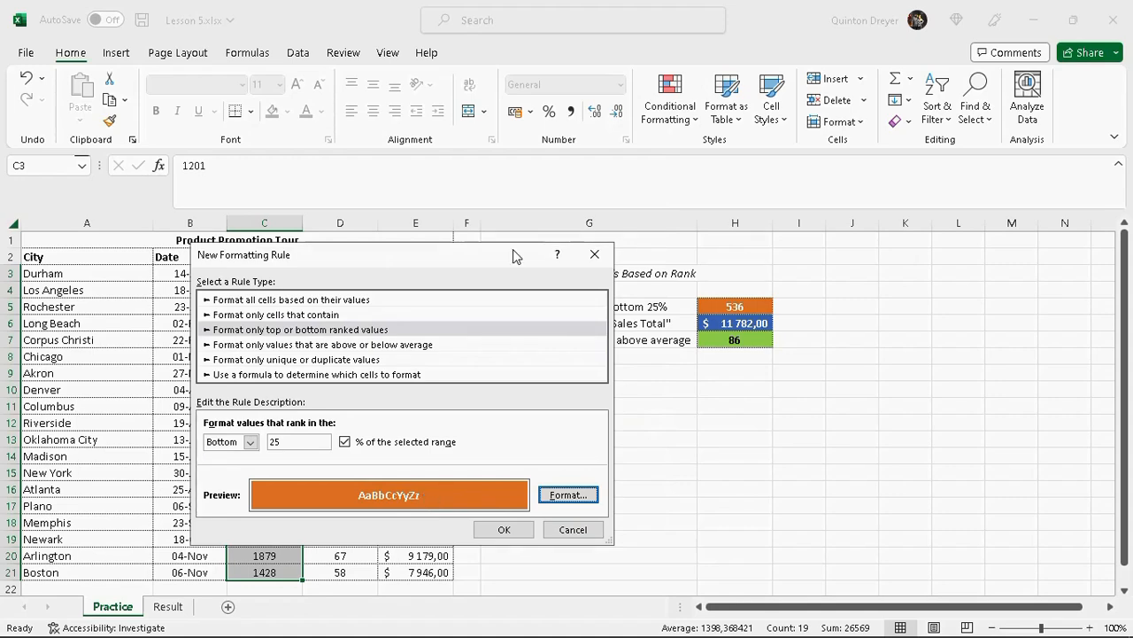
{"action": "left_click_drag", "start_coordinate": [513, 249], "coordinate": [582, 122]}
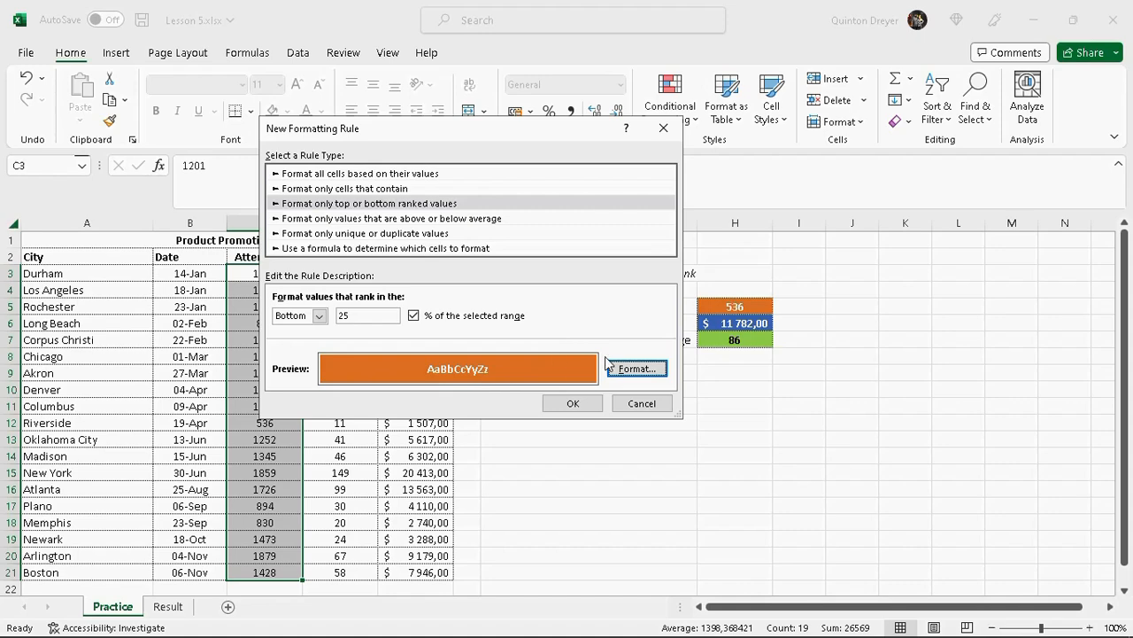
{"action": "left_click", "coordinate": [573, 404]}
{"action": "left_click", "coordinate": [530, 420]}
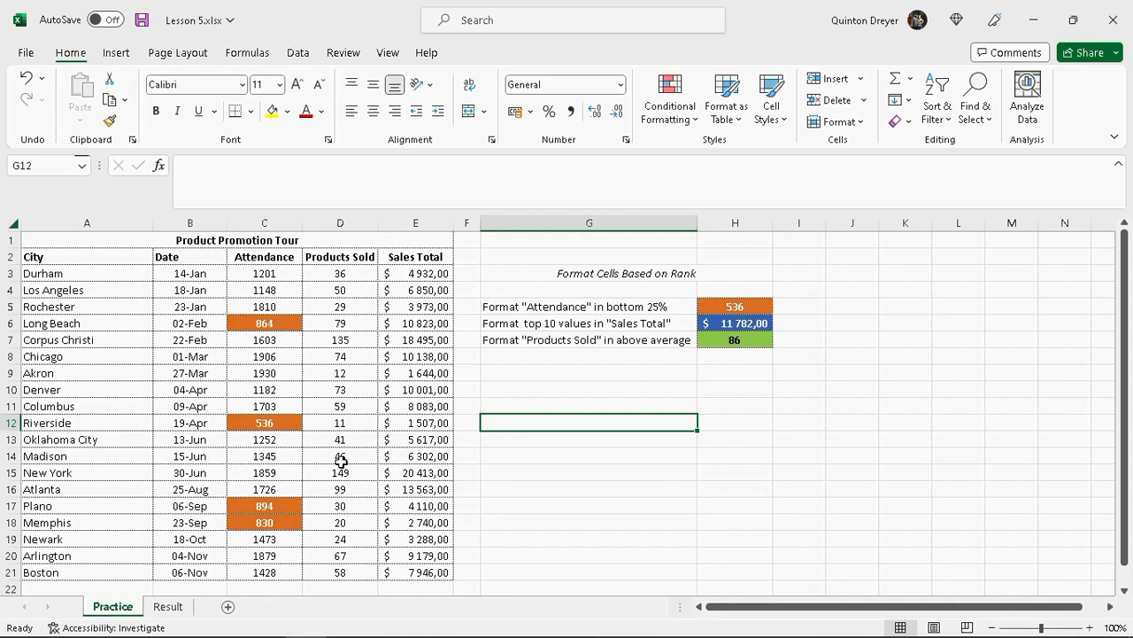
Step: Create a new rule for the Sales Total cells E3:E21 that formats values ranked in the top 10
{"action": "left_click", "coordinate": [540, 325]}
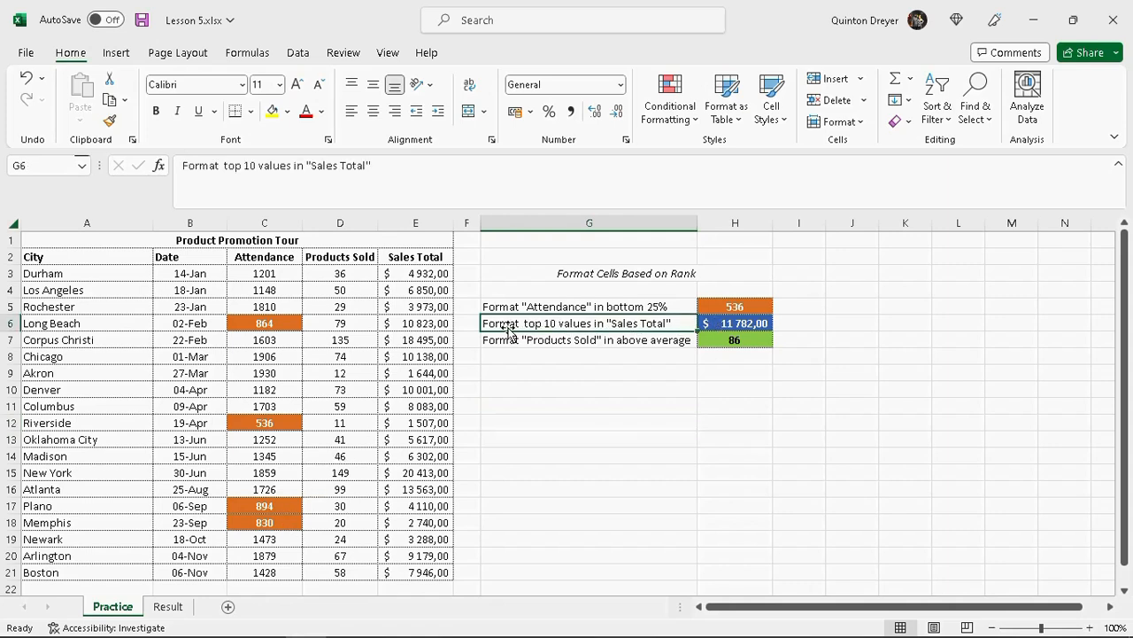
{"action": "left_click_drag", "start_coordinate": [389, 273], "coordinate": [423, 560]}
{"action": "left_click", "coordinate": [585, 325]}
{"action": "left_click_drag", "start_coordinate": [416, 271], "coordinate": [427, 571]}
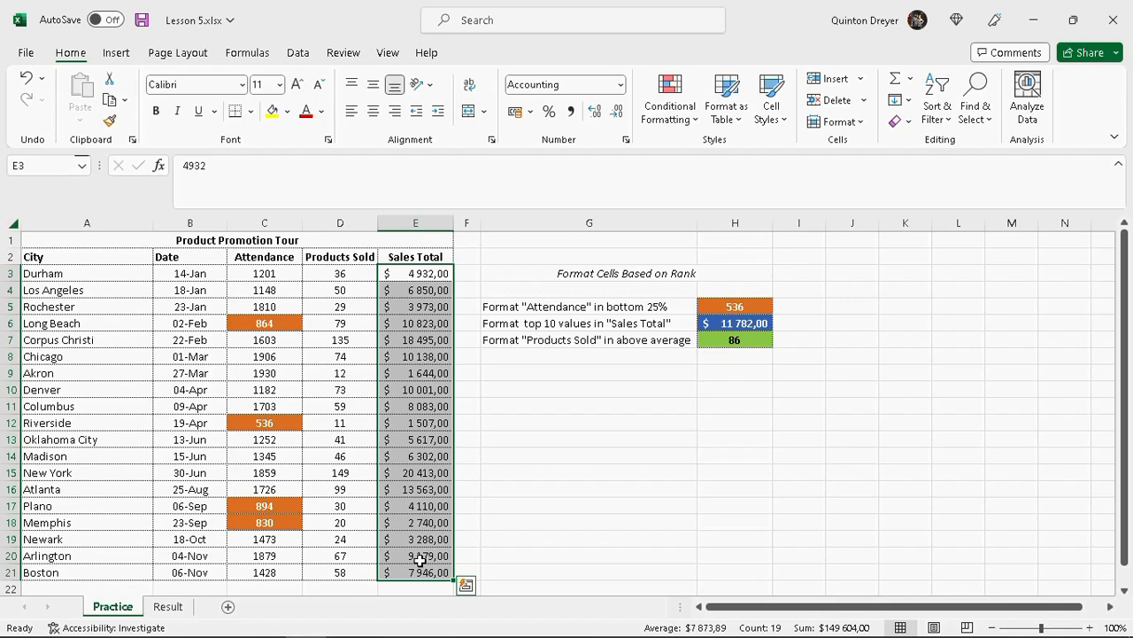
{"action": "left_click", "coordinate": [696, 119]}
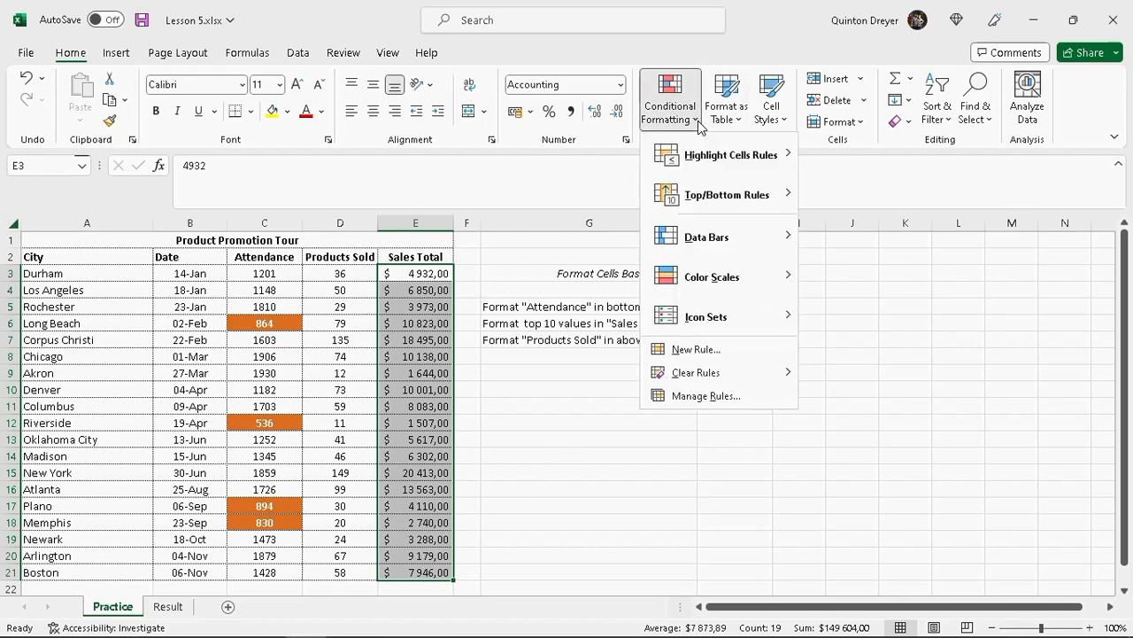
{"action": "left_click", "coordinate": [715, 353]}
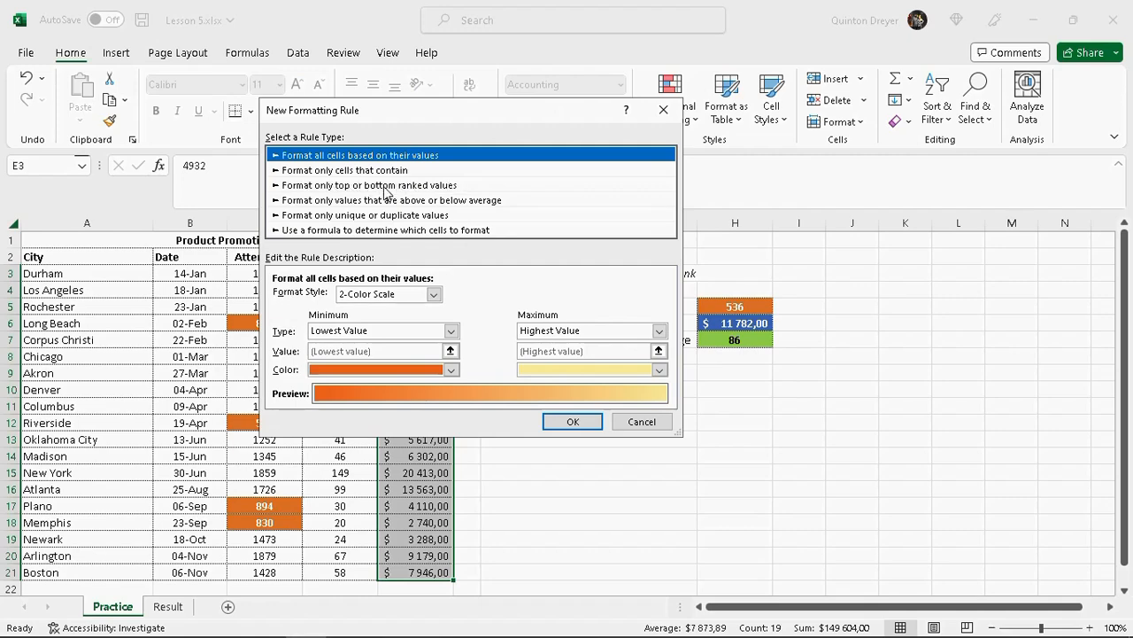
{"action": "left_click", "coordinate": [350, 186]}
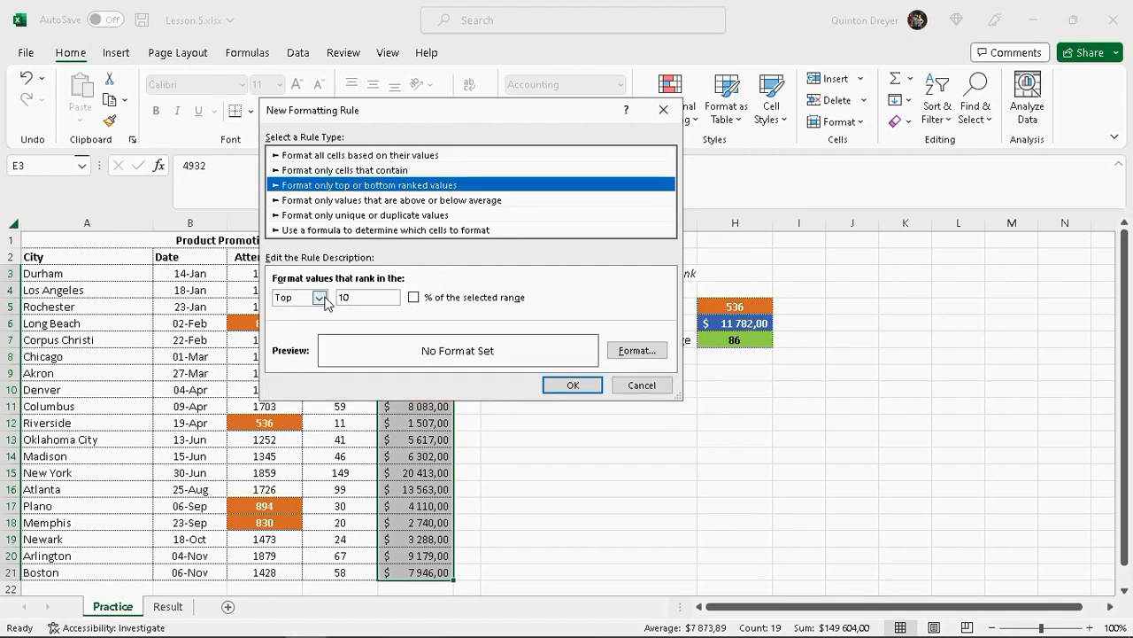
{"action": "left_click_drag", "start_coordinate": [501, 115], "coordinate": [357, 137]}
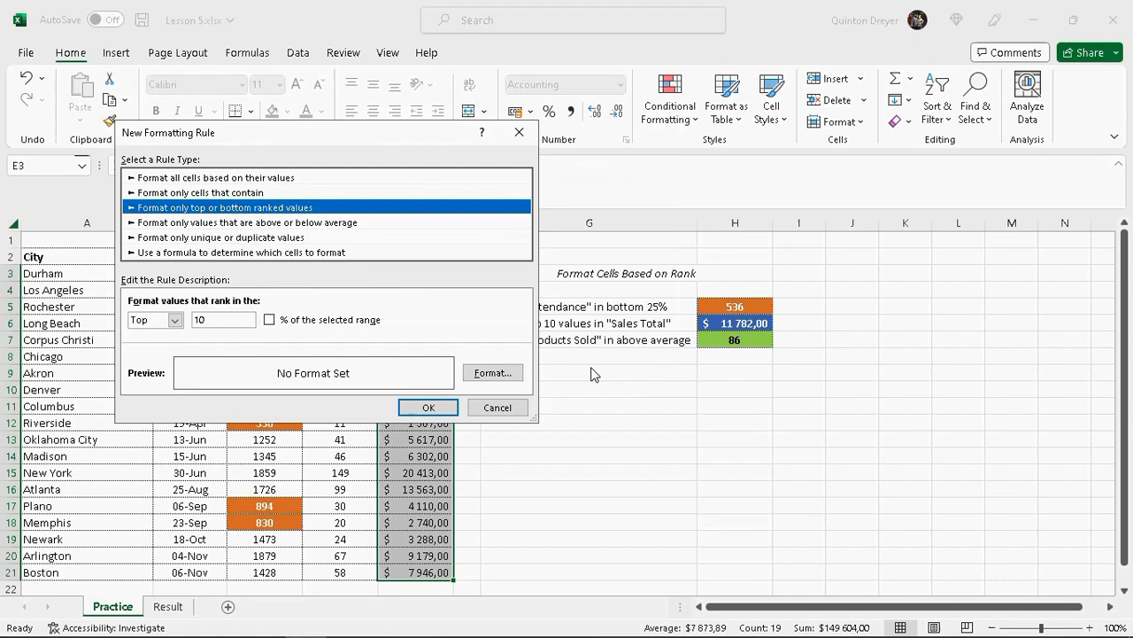
Step: Give the top 10 rule a blue fill with bold white font, and apply it to the Sales Total cells
{"action": "left_click", "coordinate": [489, 373]}
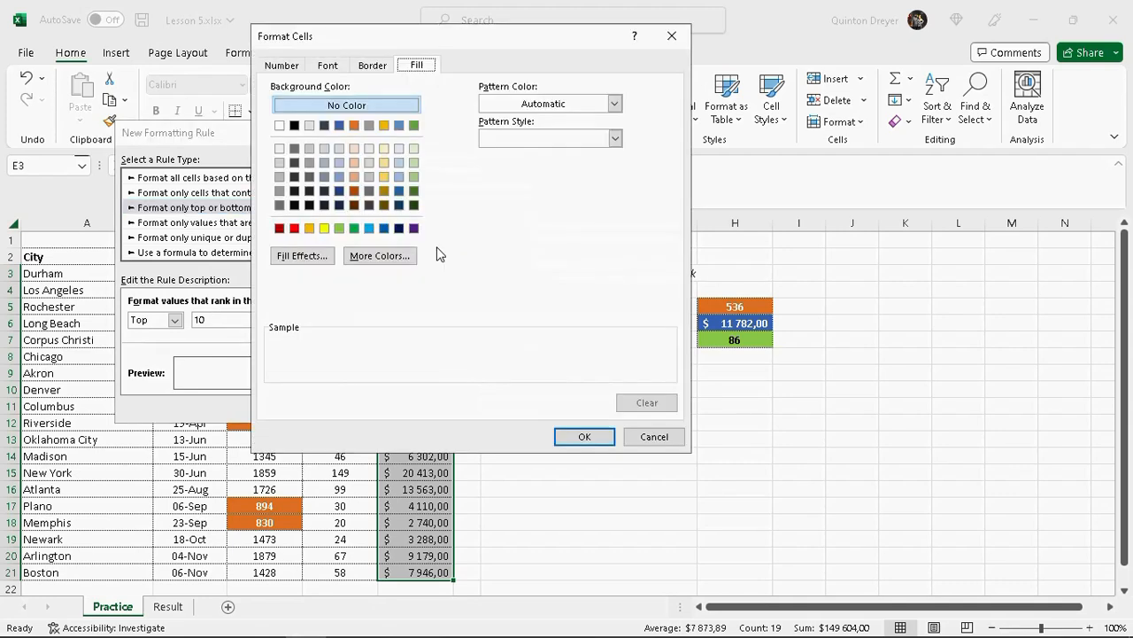
{"action": "left_click", "coordinate": [340, 125]}
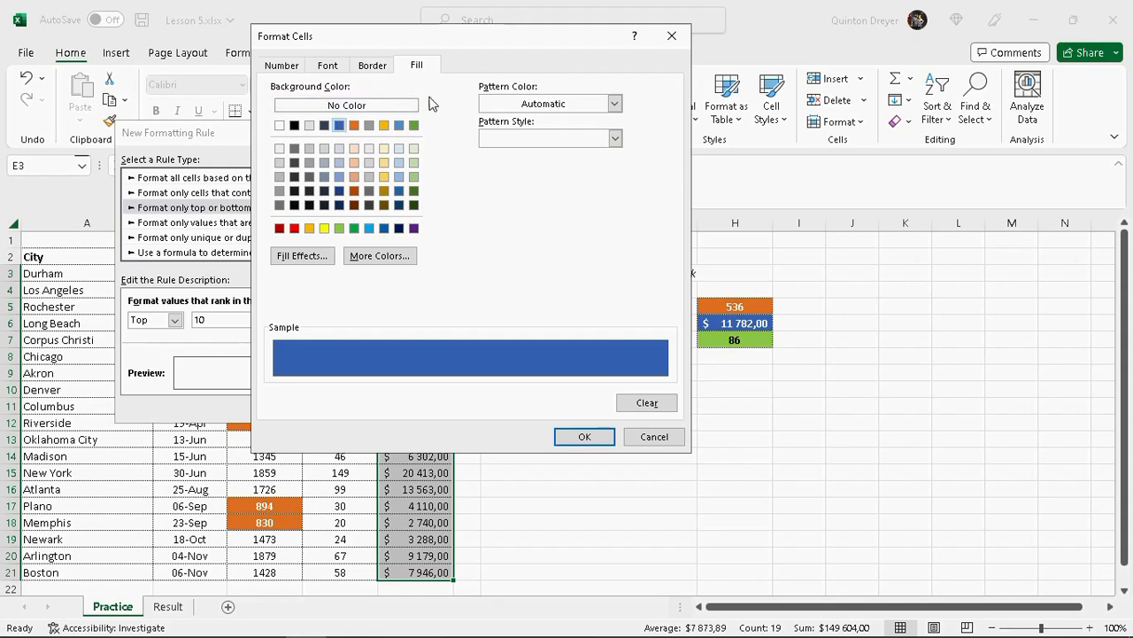
{"action": "left_click", "coordinate": [332, 69]}
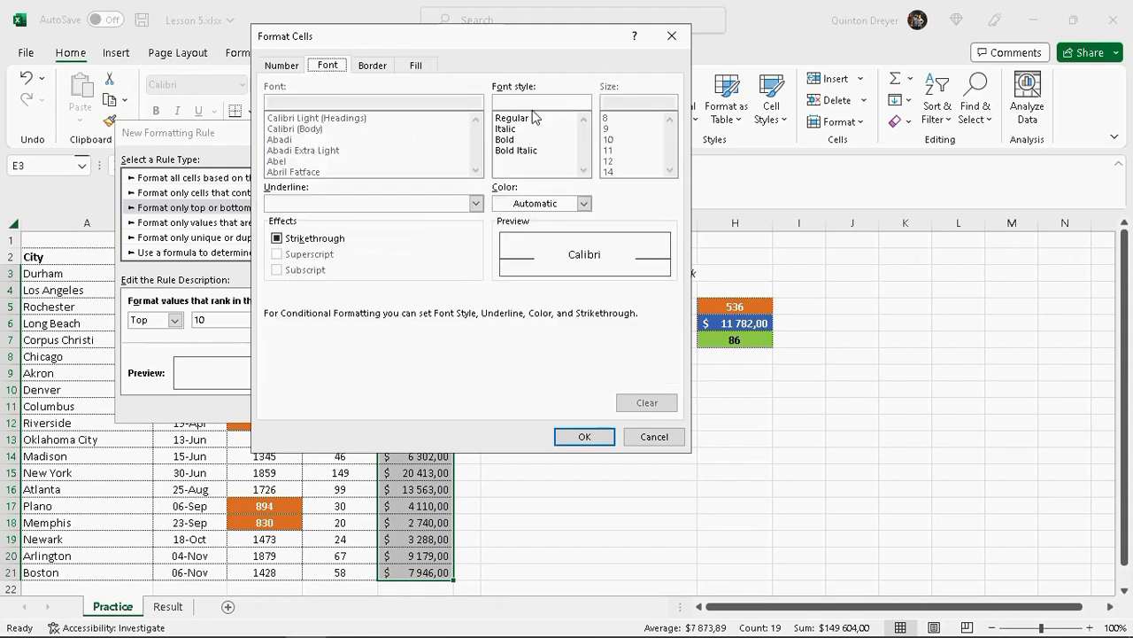
{"action": "left_click", "coordinate": [521, 140]}
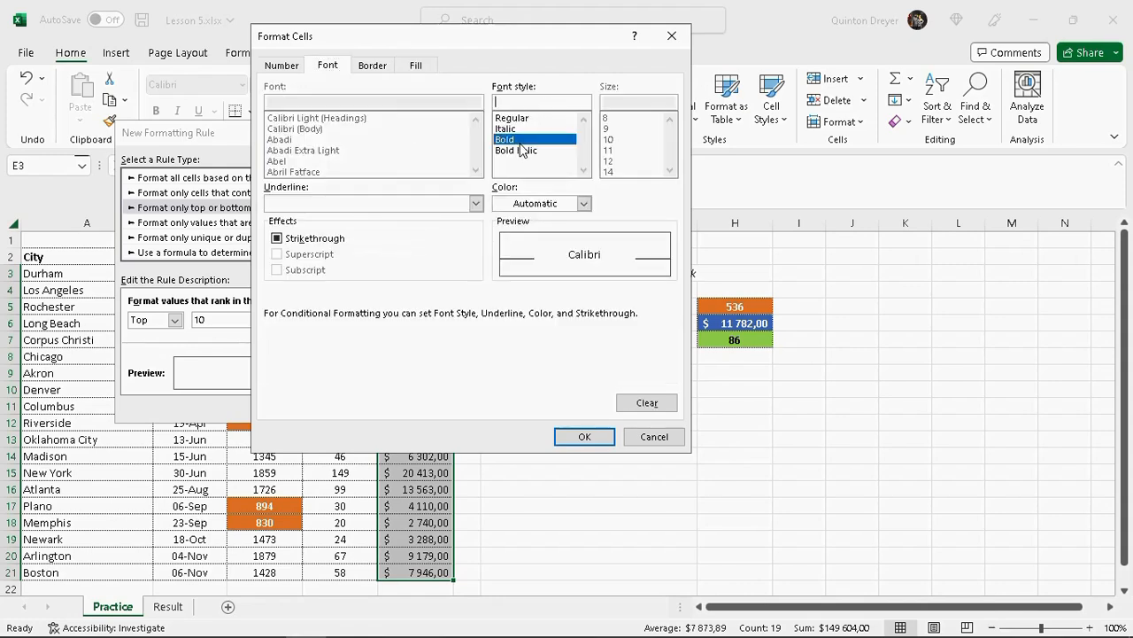
{"action": "left_click", "coordinate": [580, 207]}
{"action": "left_click", "coordinate": [502, 270]}
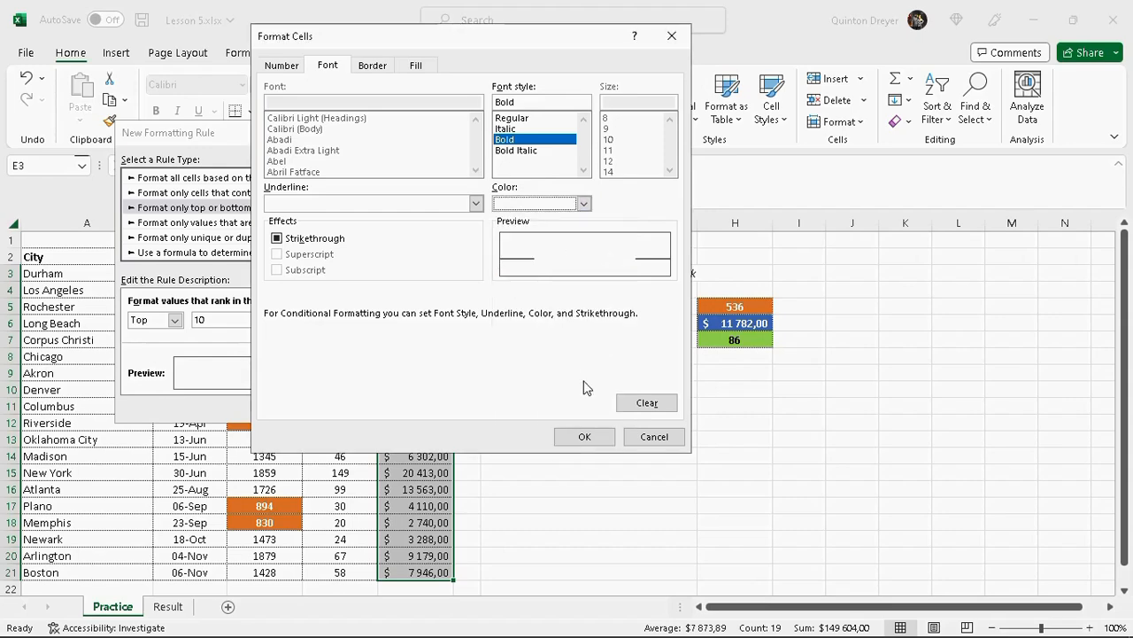
{"action": "left_click", "coordinate": [590, 436]}
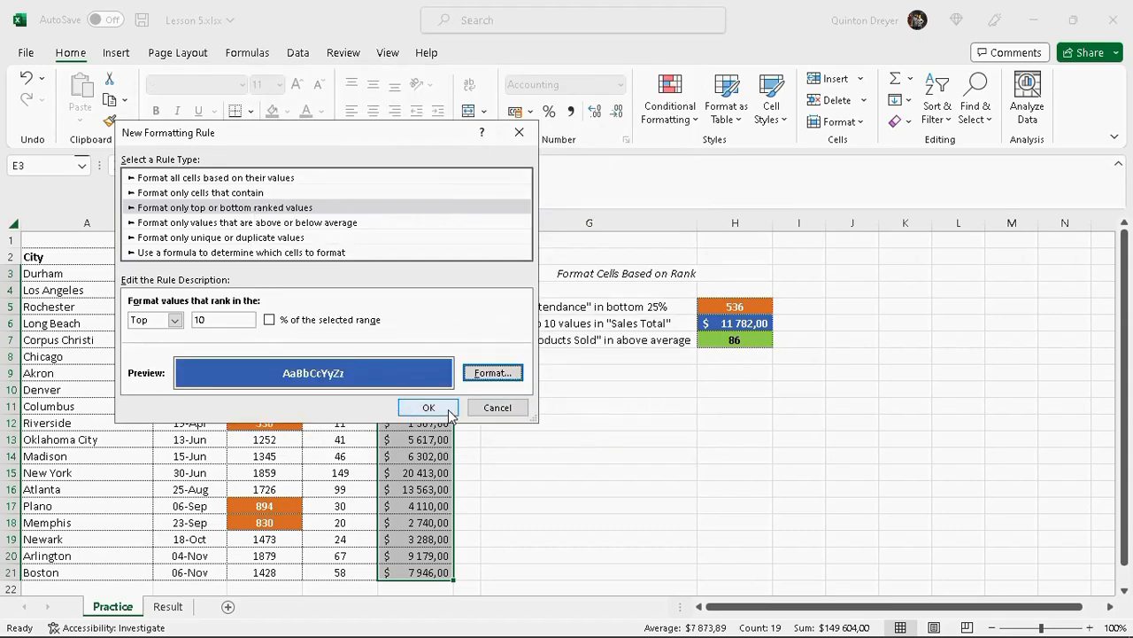
{"action": "left_click", "coordinate": [438, 407]}
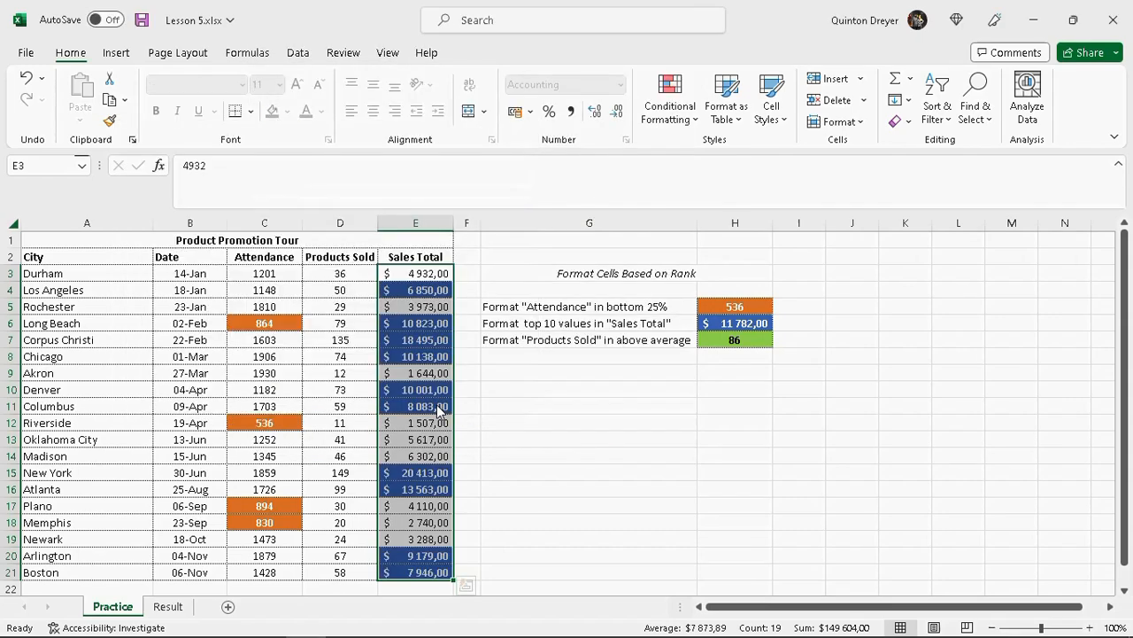
{"action": "left_click", "coordinate": [569, 323]}
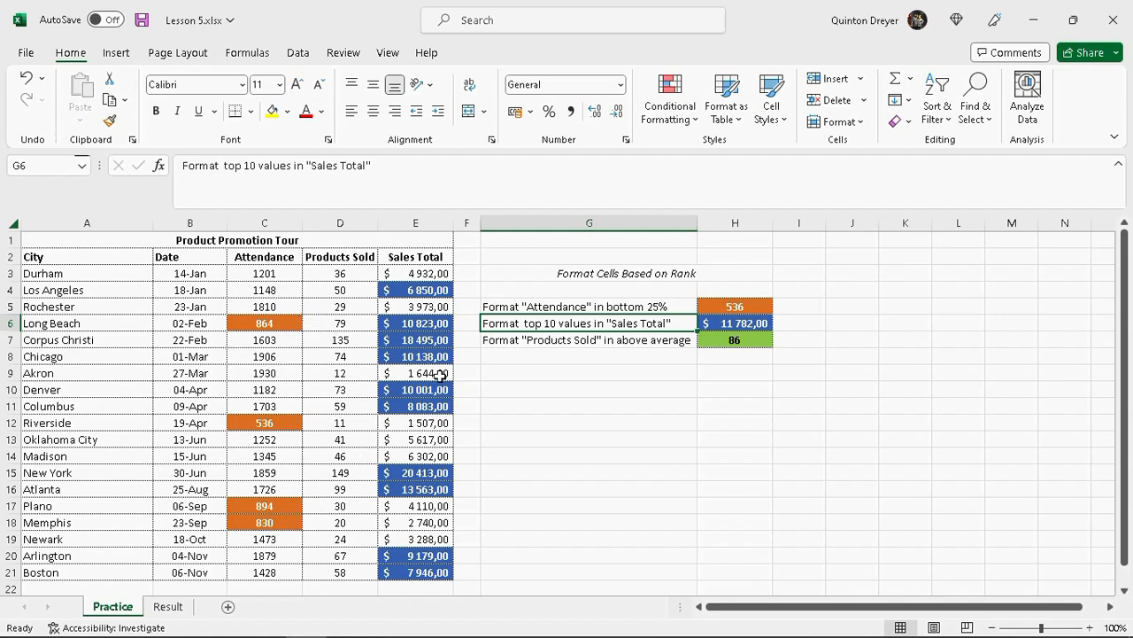
Step: Calculate the average of the Products Sold values D3:D21 in cell D22
{"action": "left_click", "coordinate": [634, 341]}
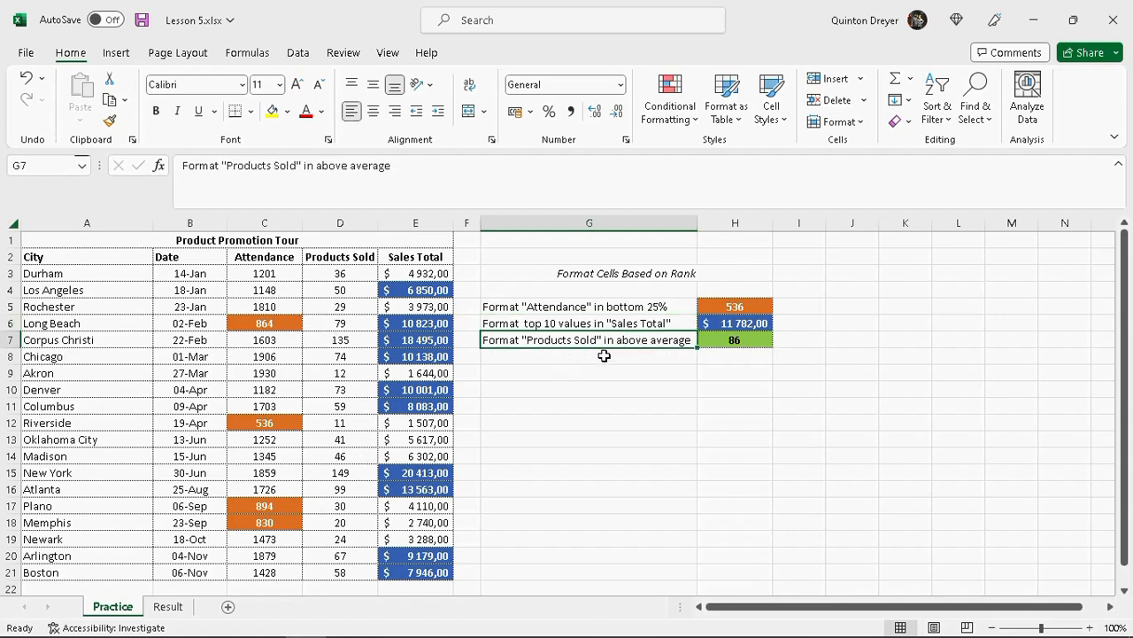
{"action": "left_click", "coordinate": [604, 356]}
{"action": "left_click", "coordinate": [565, 337]}
{"action": "scroll", "coordinate": [640, 379], "scroll_direction": "down", "scroll_amount": 1}
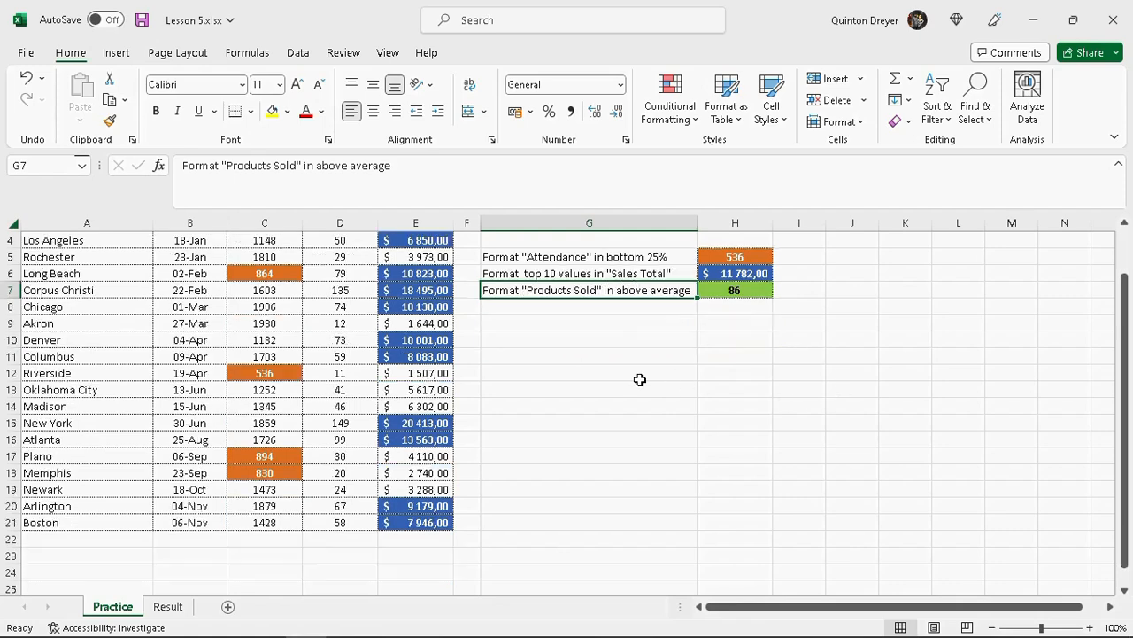
{"action": "left_click", "coordinate": [351, 536]}
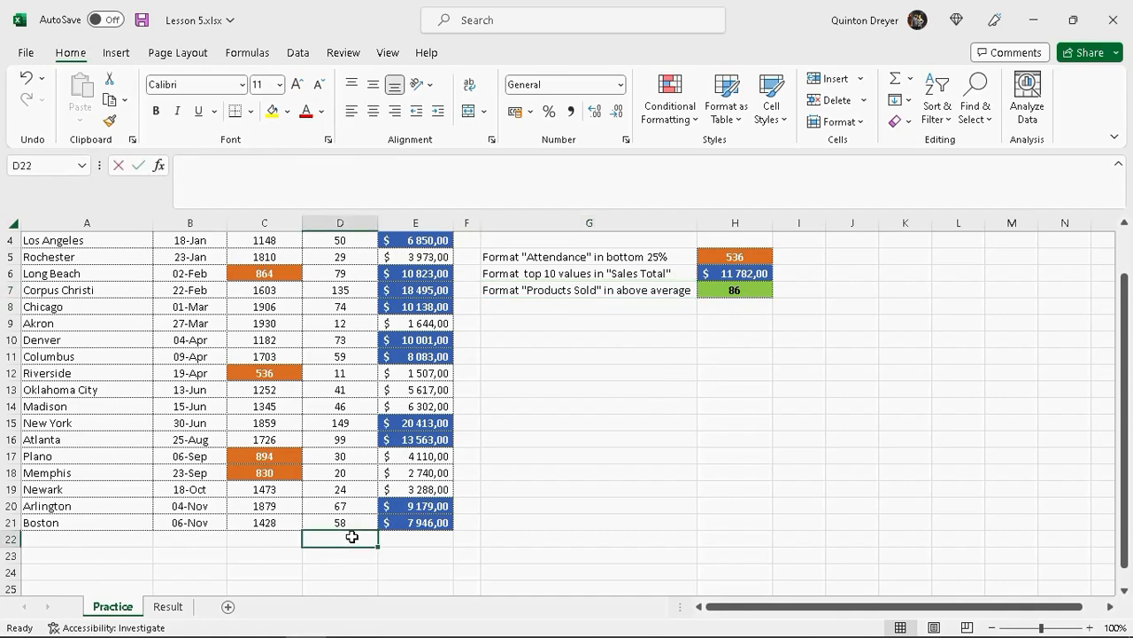
{"action": "type", "text": "=average("}
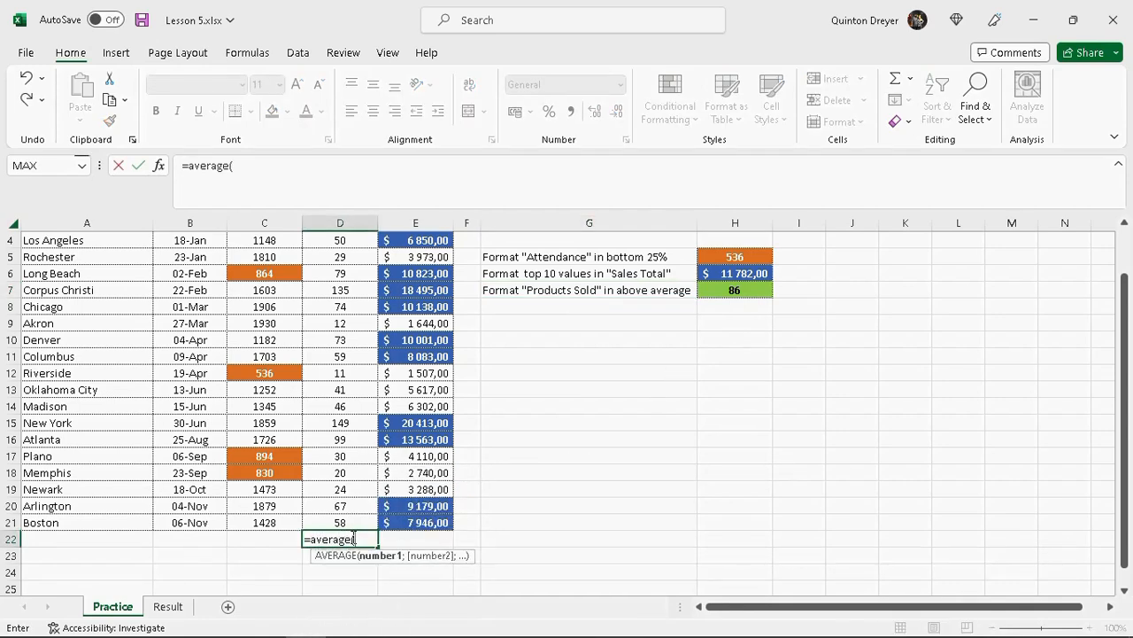
{"action": "left_click_drag", "start_coordinate": [349, 520], "coordinate": [349, 276]}
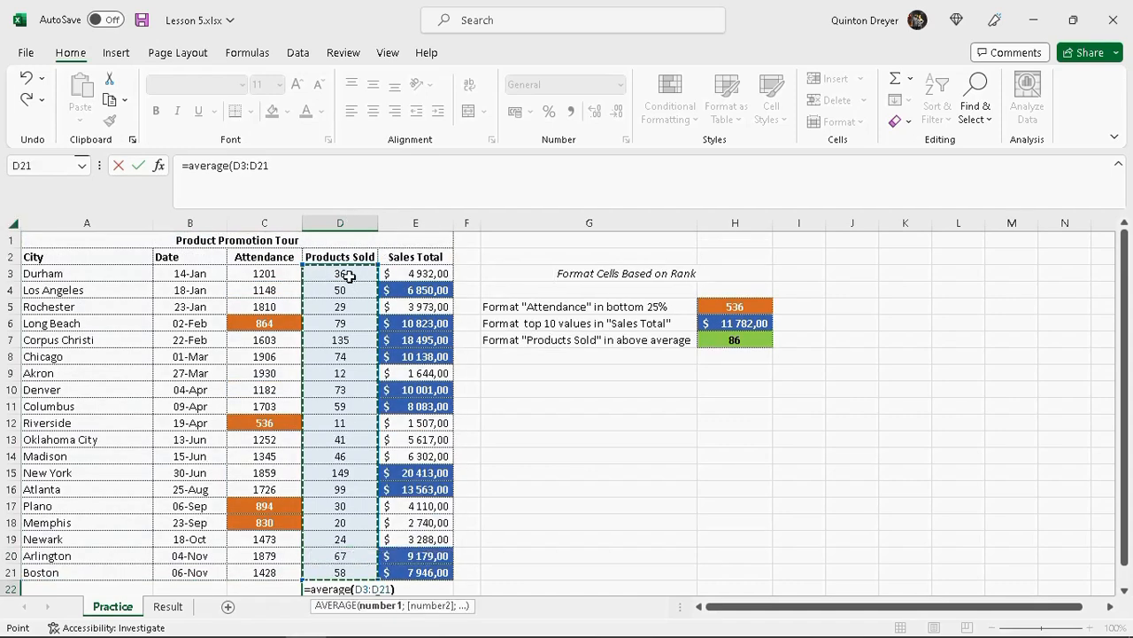
{"action": "type", "text": ")"}
{"action": "key", "text": "Return"}
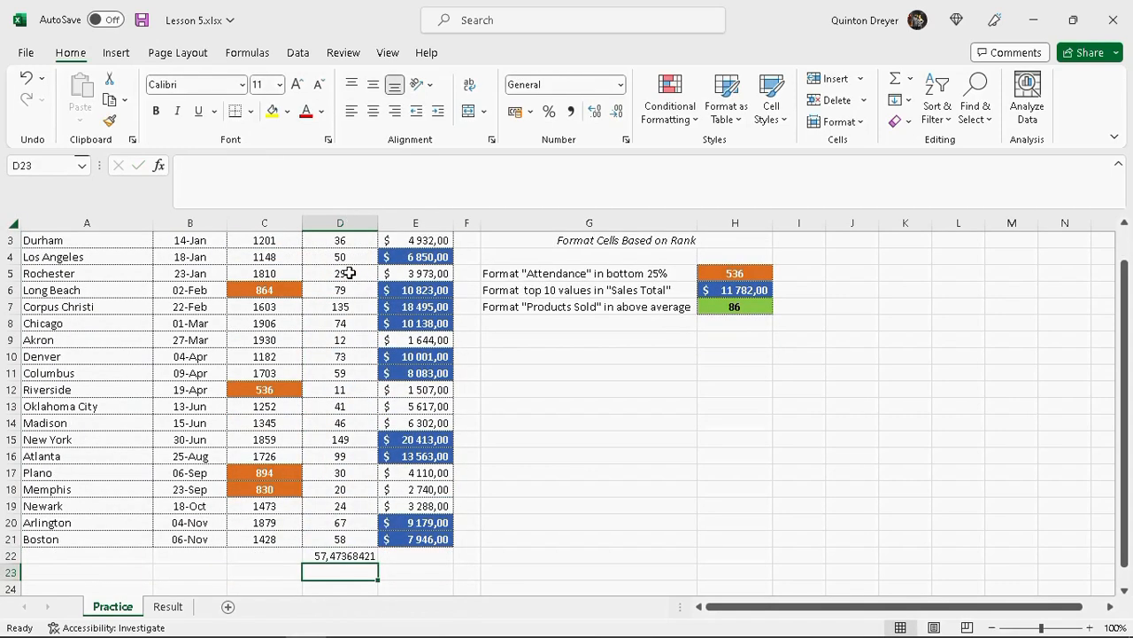
Step: Reduce the average in cell D22 to two decimal places
{"action": "left_click", "coordinate": [354, 555]}
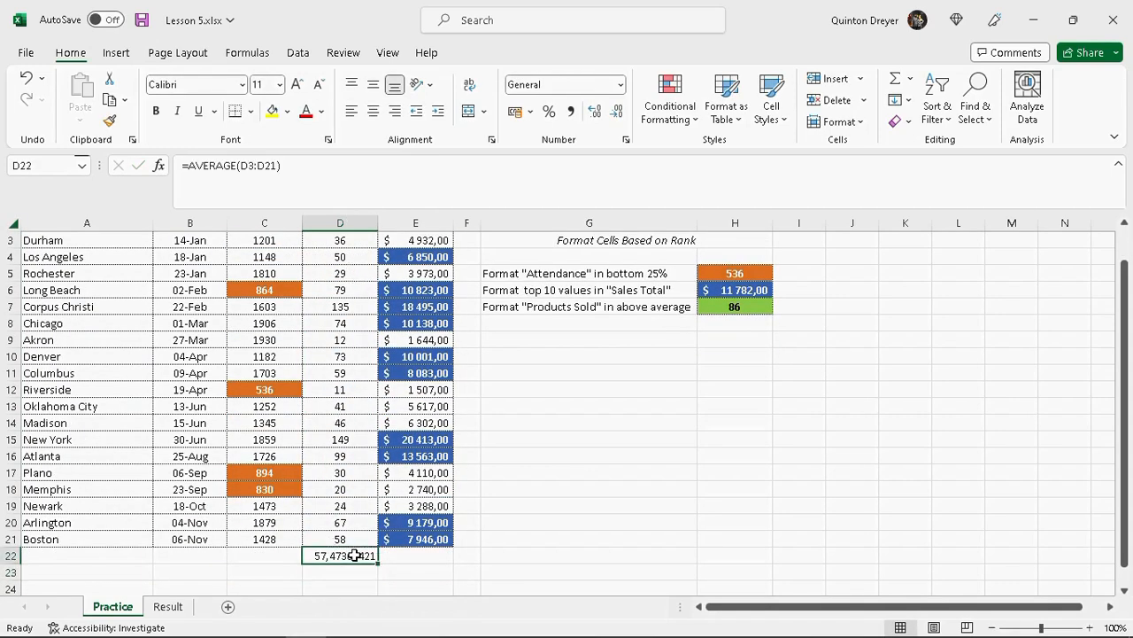
{"action": "left_click", "coordinate": [607, 111]}
{"action": "left_click", "coordinate": [617, 113]}
{"action": "left_click", "coordinate": [617, 113]}
{"action": "left_click", "coordinate": [617, 112]}
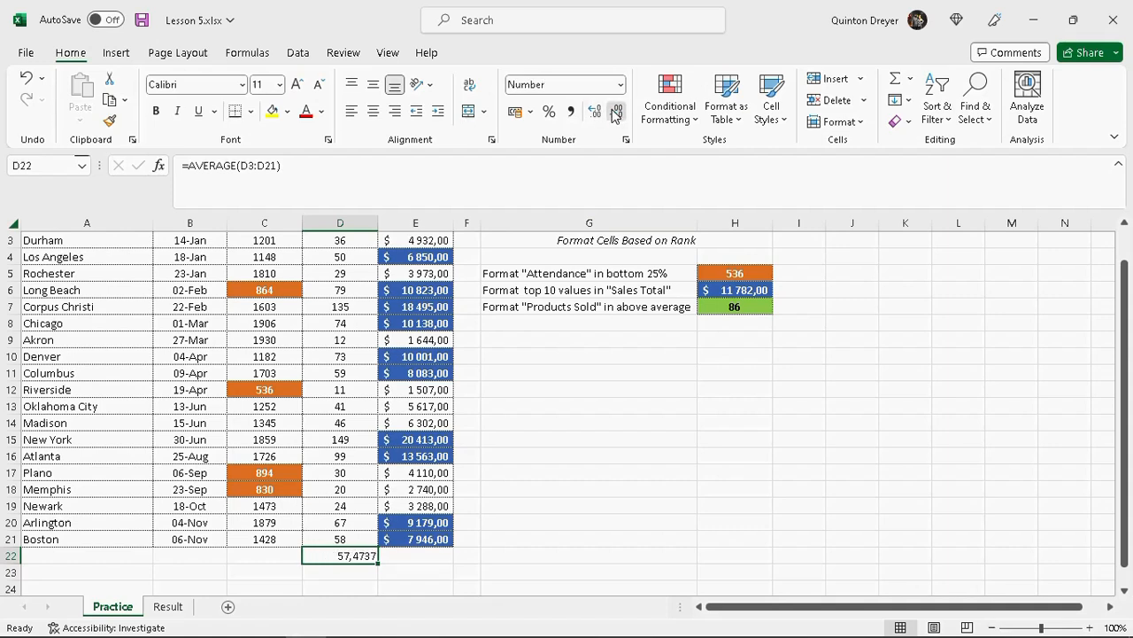
{"action": "left_click", "coordinate": [617, 113]}
{"action": "left_click", "coordinate": [617, 113]}
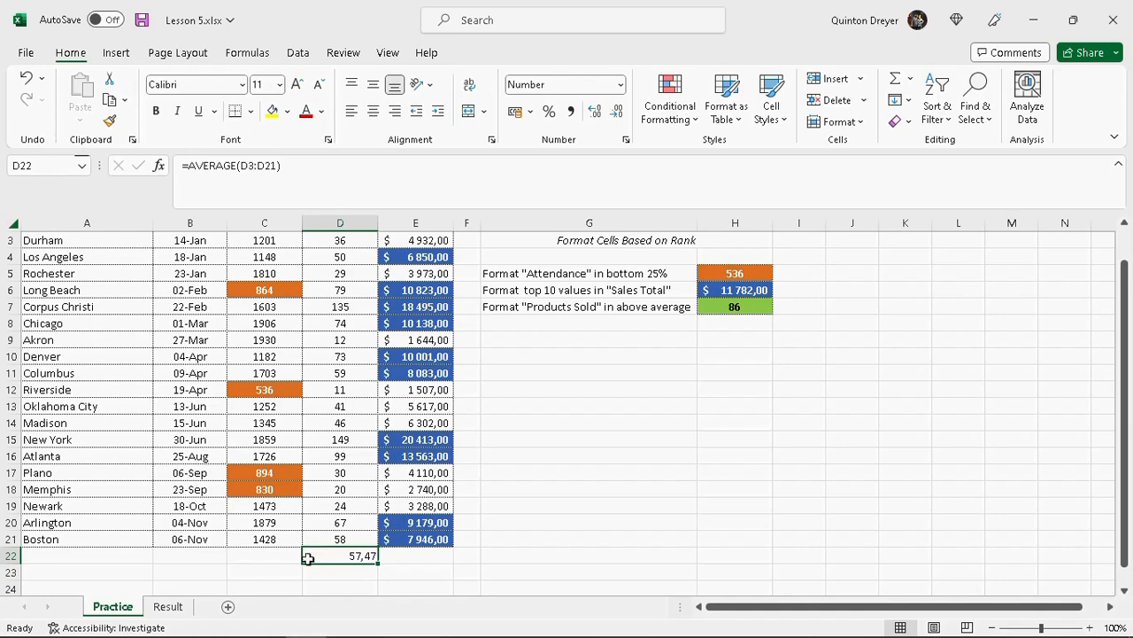
Step: Create a new rule for the Products Sold cells D3:D21 that formats values above the average of the selected range
{"action": "scroll", "coordinate": [634, 464], "scroll_direction": "up", "scroll_amount": 1}
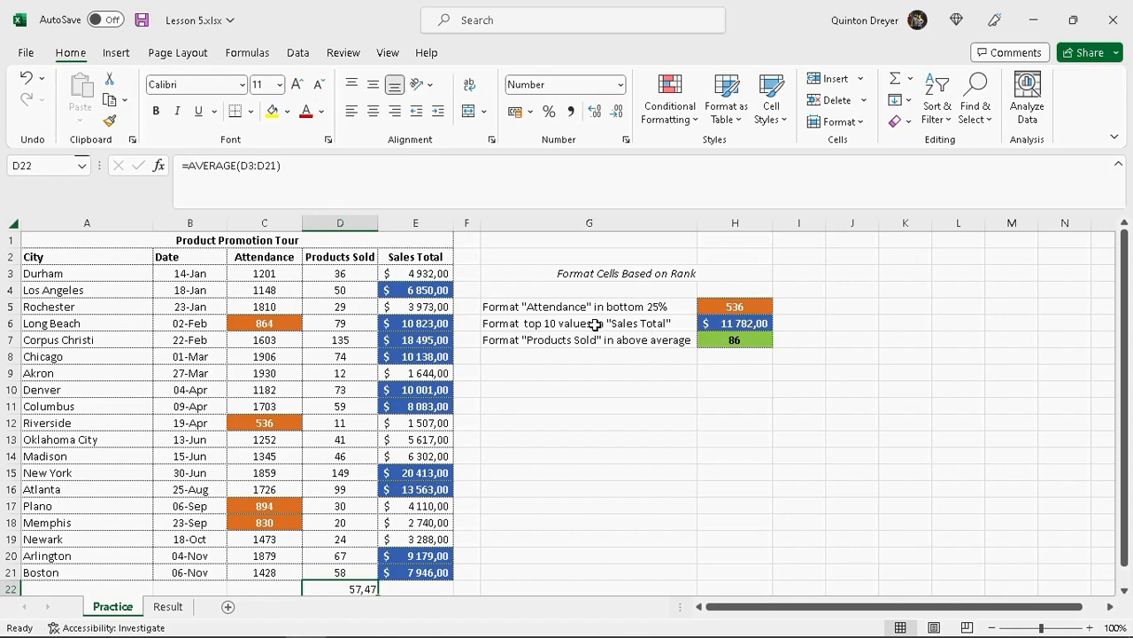
{"action": "left_click", "coordinate": [594, 342]}
{"action": "left_click_drag", "start_coordinate": [326, 276], "coordinate": [343, 567]}
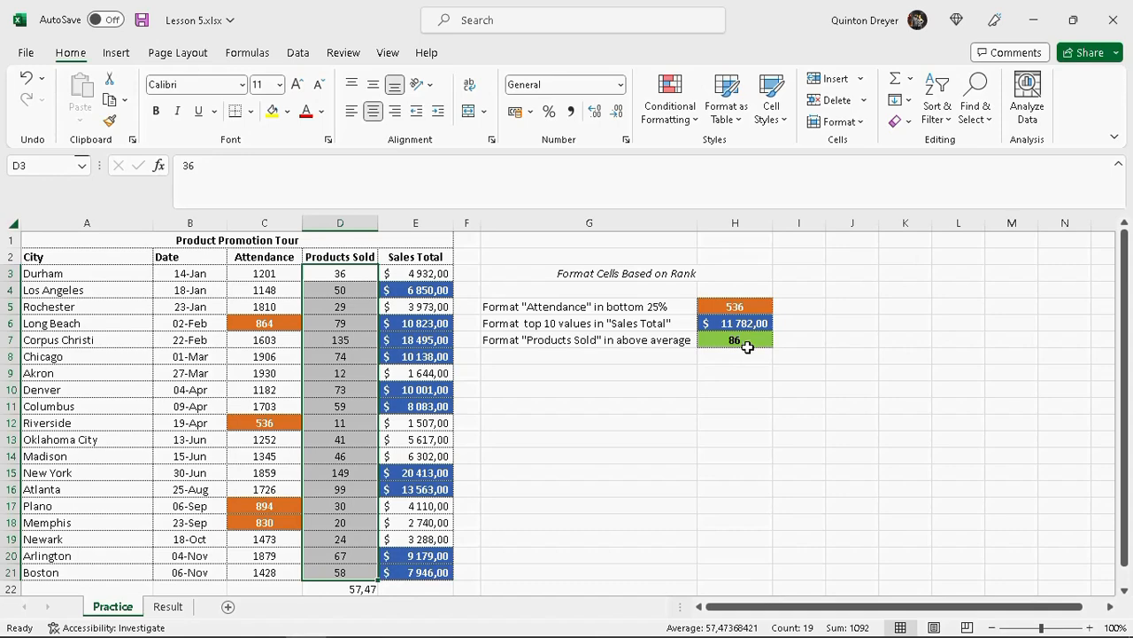
{"action": "left_click", "coordinate": [696, 119]}
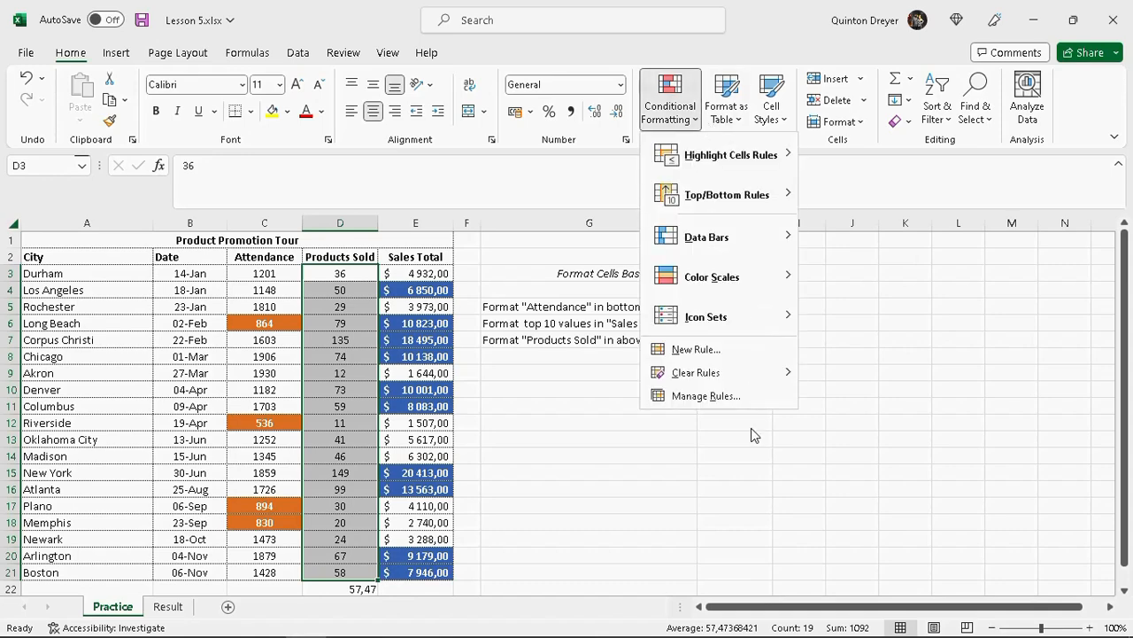
{"action": "left_click", "coordinate": [715, 350]}
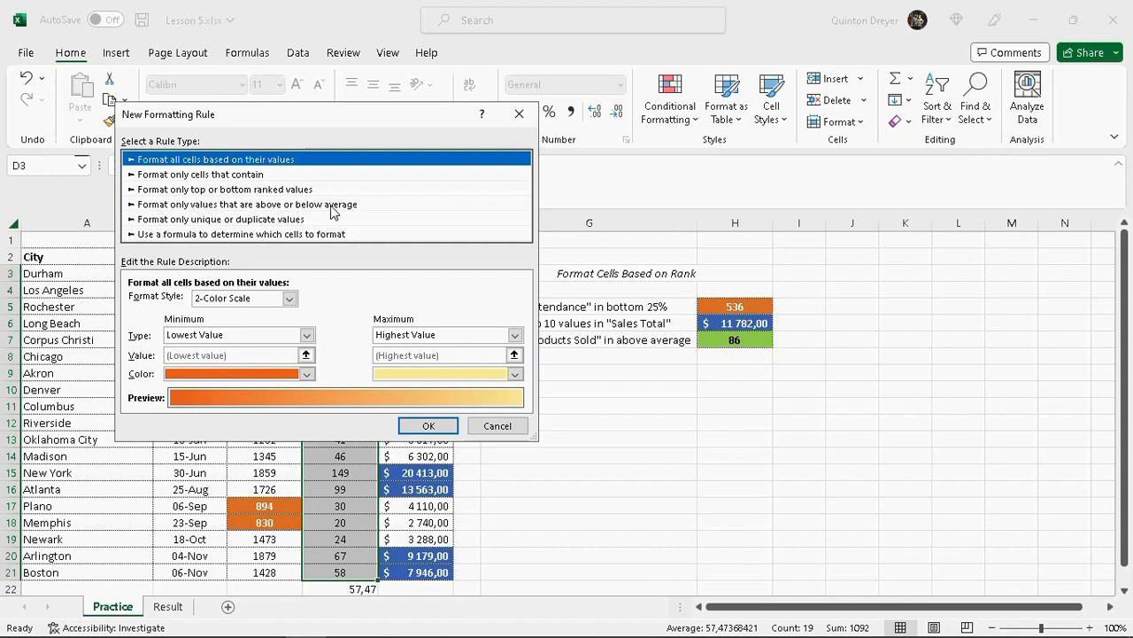
{"action": "left_click", "coordinate": [294, 215]}
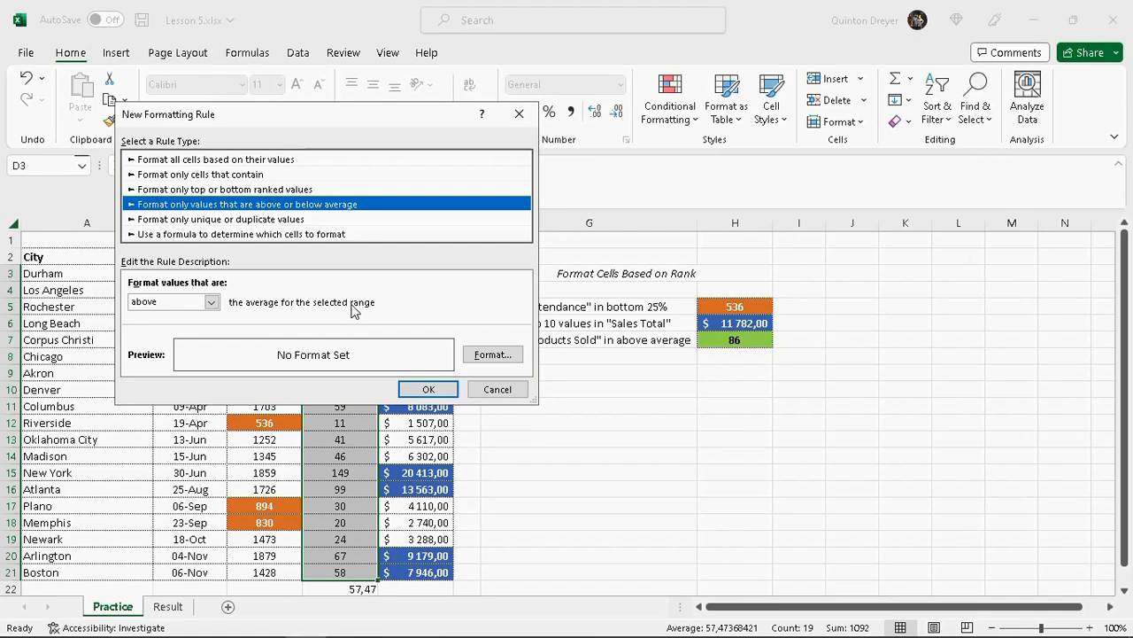
Step: Give the above-average rule a bold font with light green fill, and apply it to the Products Sold cells
{"action": "left_click", "coordinate": [479, 355]}
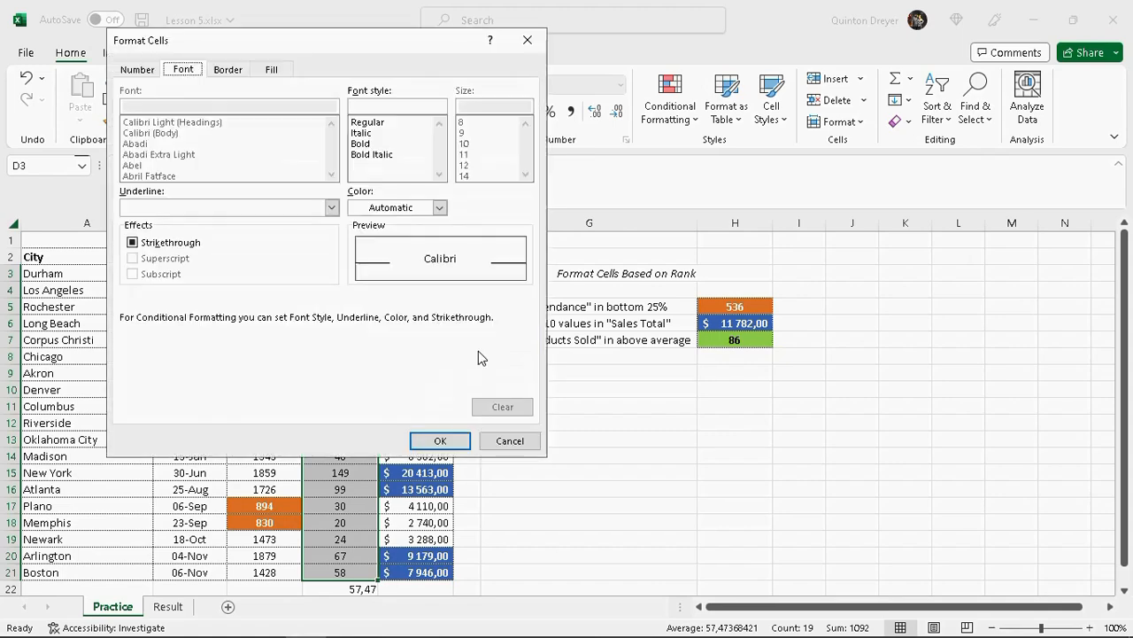
{"action": "left_click", "coordinate": [370, 146]}
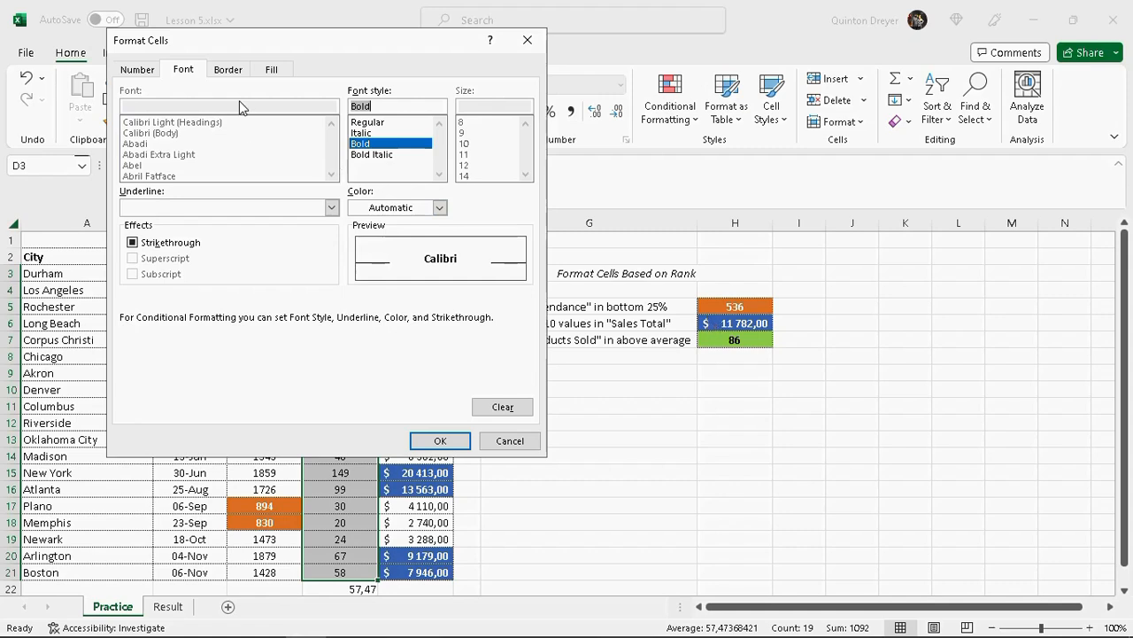
{"action": "left_click", "coordinate": [272, 71]}
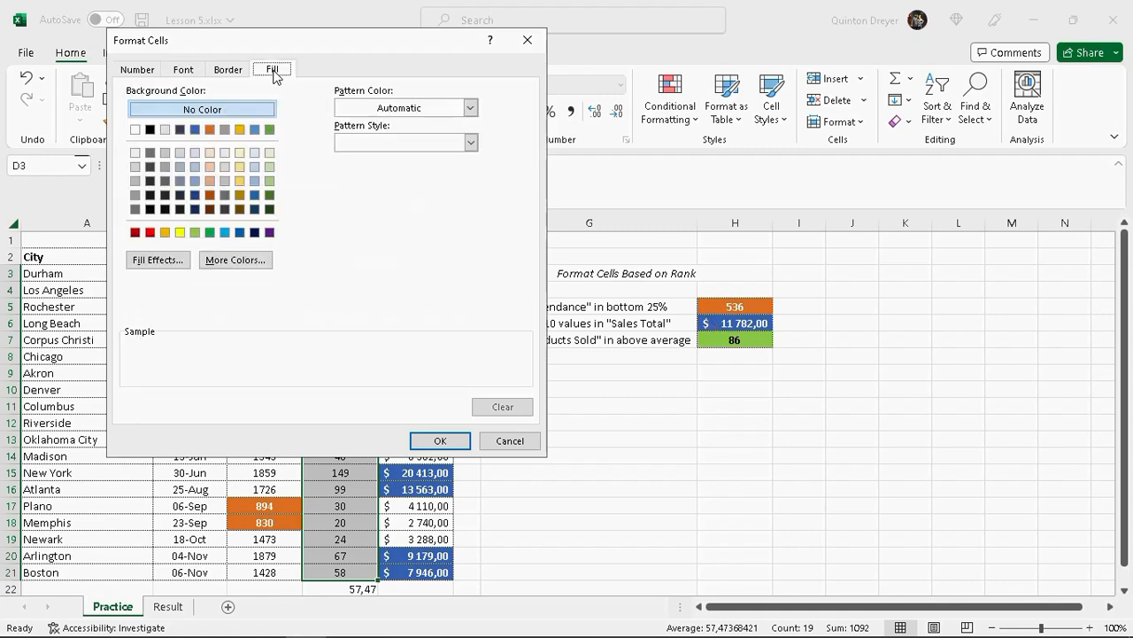
{"action": "left_click", "coordinate": [195, 233]}
{"action": "left_click", "coordinate": [441, 440]}
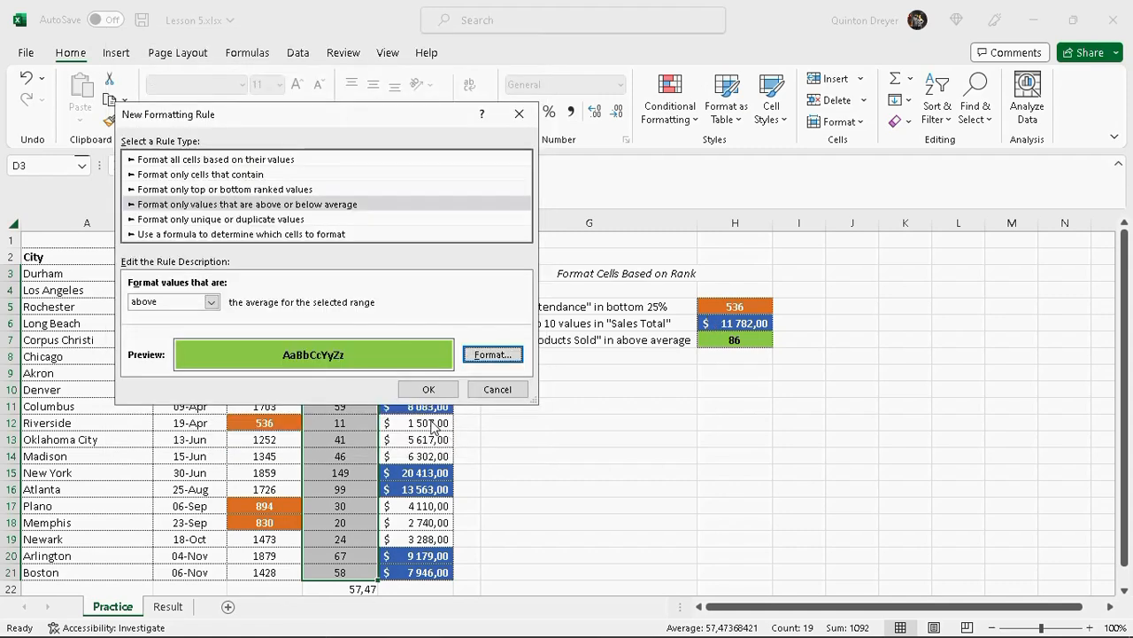
{"action": "left_click", "coordinate": [431, 390]}
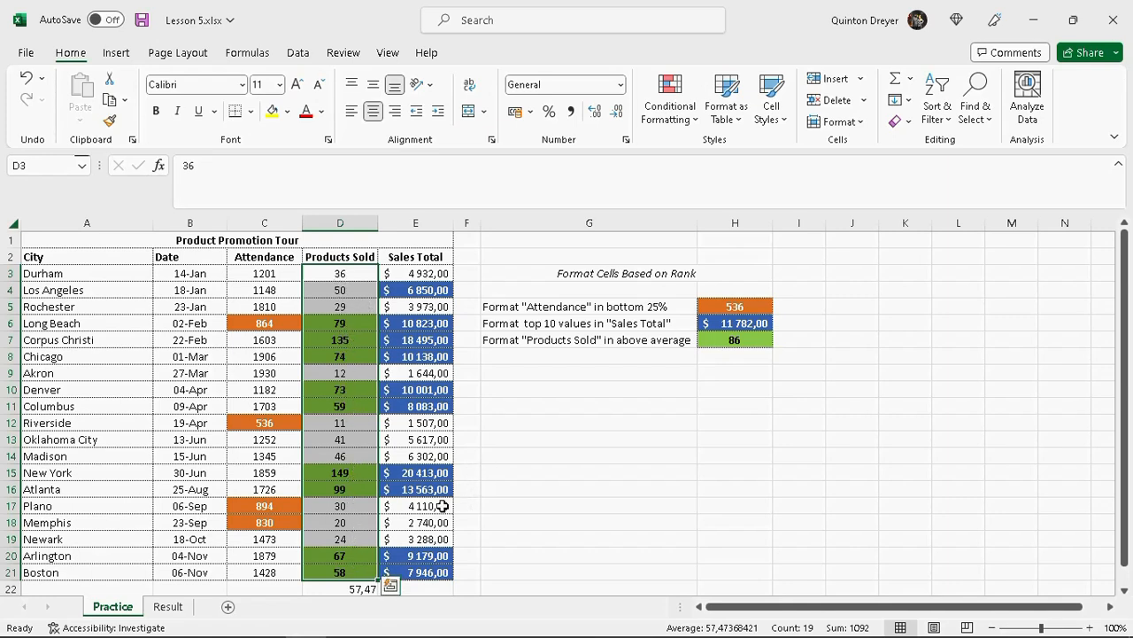
Step: Delete the average formula from cell D22 below the Products Sold column
{"action": "left_click", "coordinate": [354, 589]}
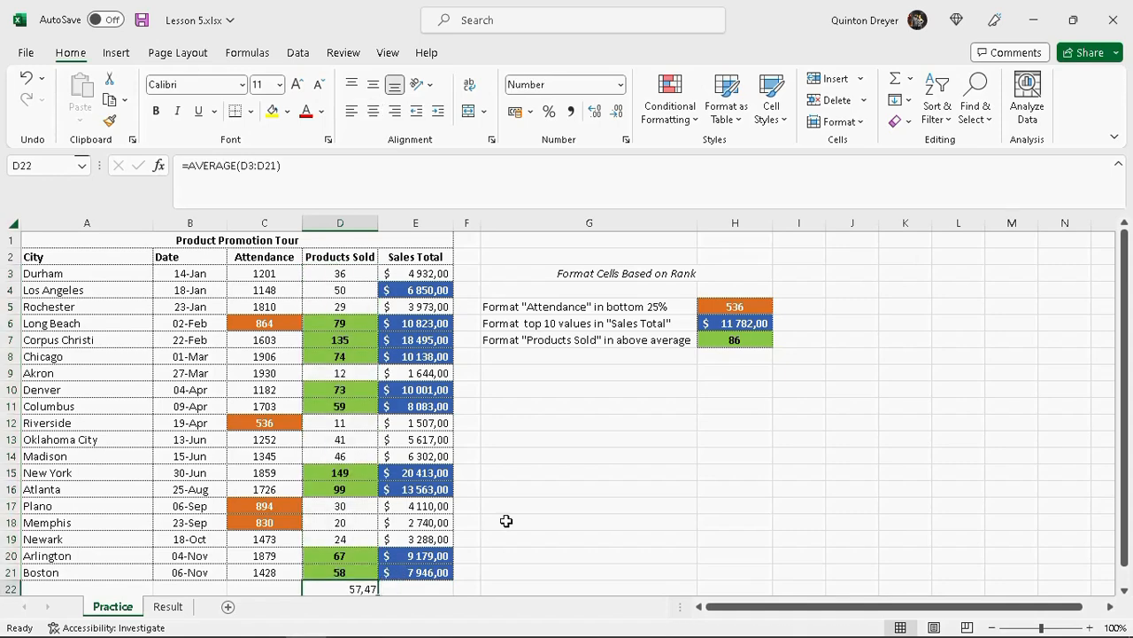
{"action": "key", "text": "Delete"}
{"action": "scroll", "coordinate": [505, 520], "scroll_direction": "down", "scroll_amount": 4}
{"action": "scroll", "coordinate": [506, 510], "scroll_direction": "up", "scroll_amount": 4}
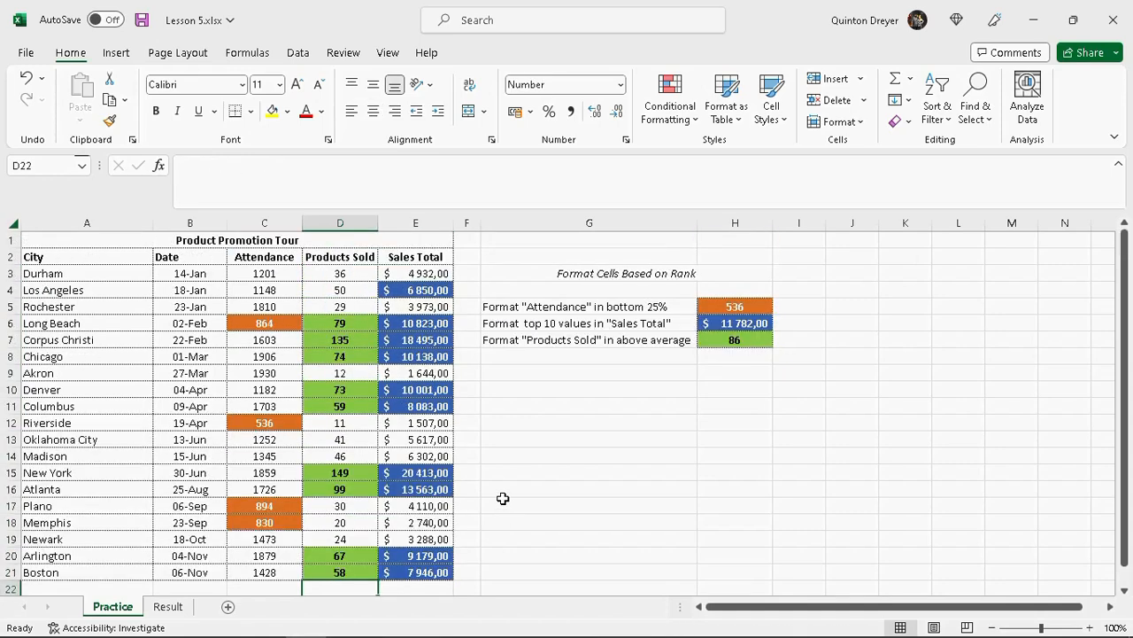
Step: Compare the formatted Practice sheet with the Result sheet
{"action": "left_click", "coordinate": [543, 355]}
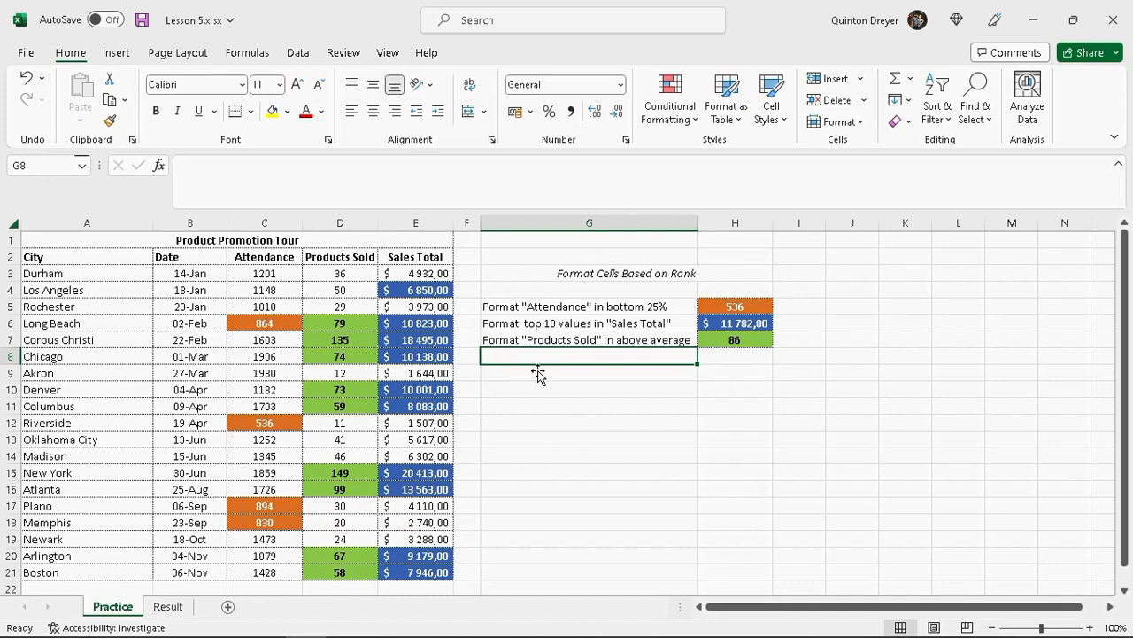
{"action": "left_click", "coordinate": [533, 274]}
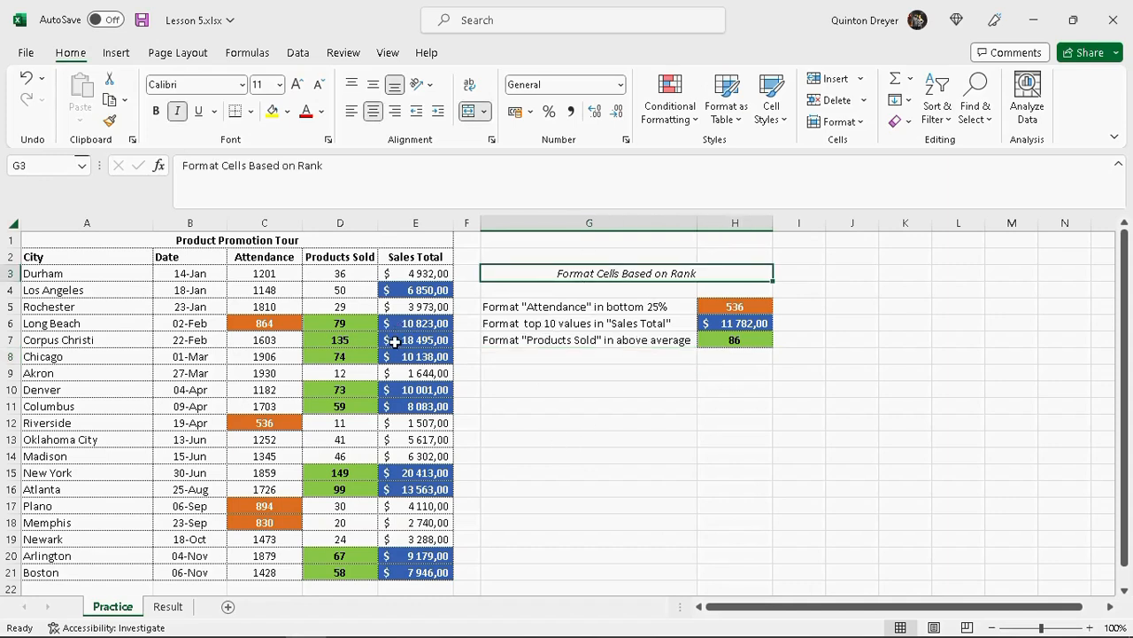
{"action": "left_click", "coordinate": [173, 607]}
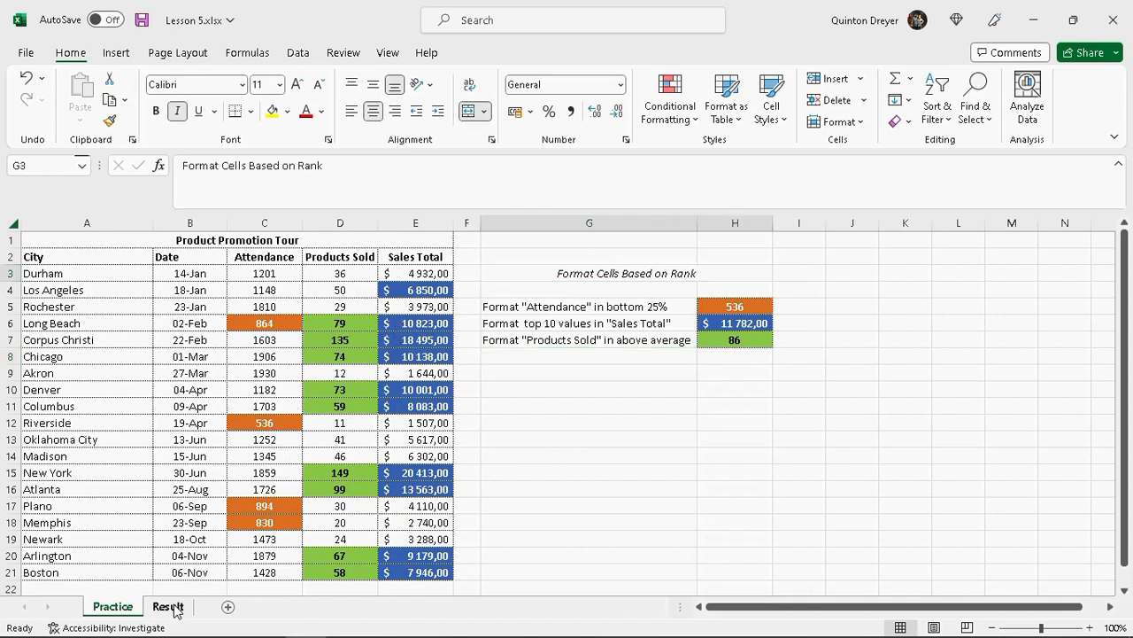
{"action": "left_click", "coordinate": [119, 608]}
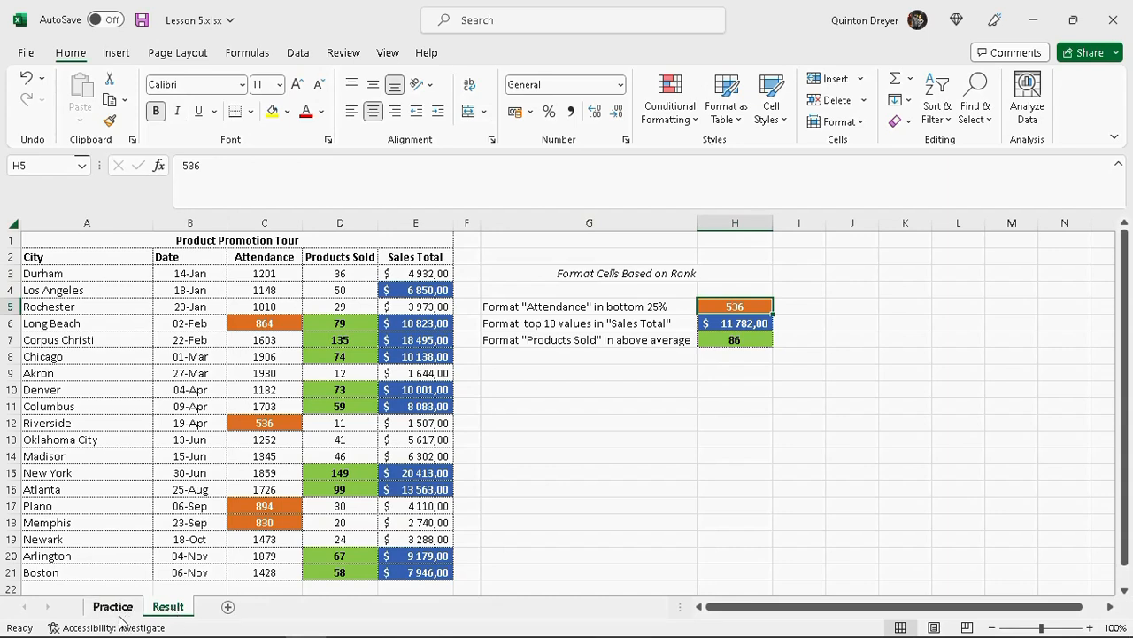
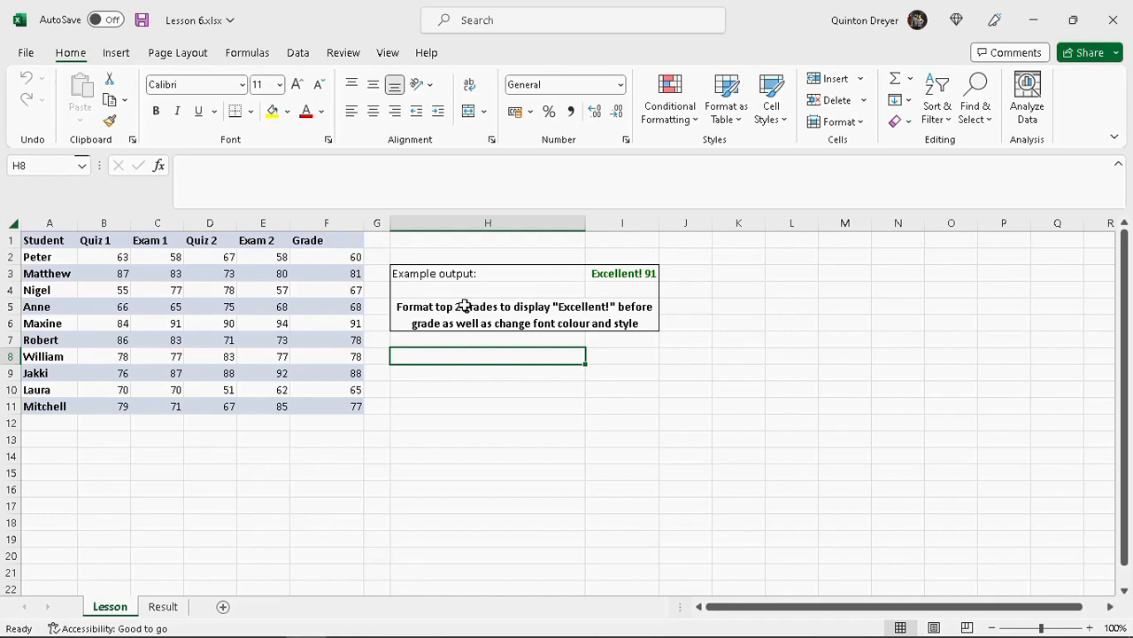
Step: In Lesson 6.xlsx, compare the grade cells F6 and F9 on the Result sheet with those on the Lesson sheet
{"action": "left_click", "coordinate": [166, 607]}
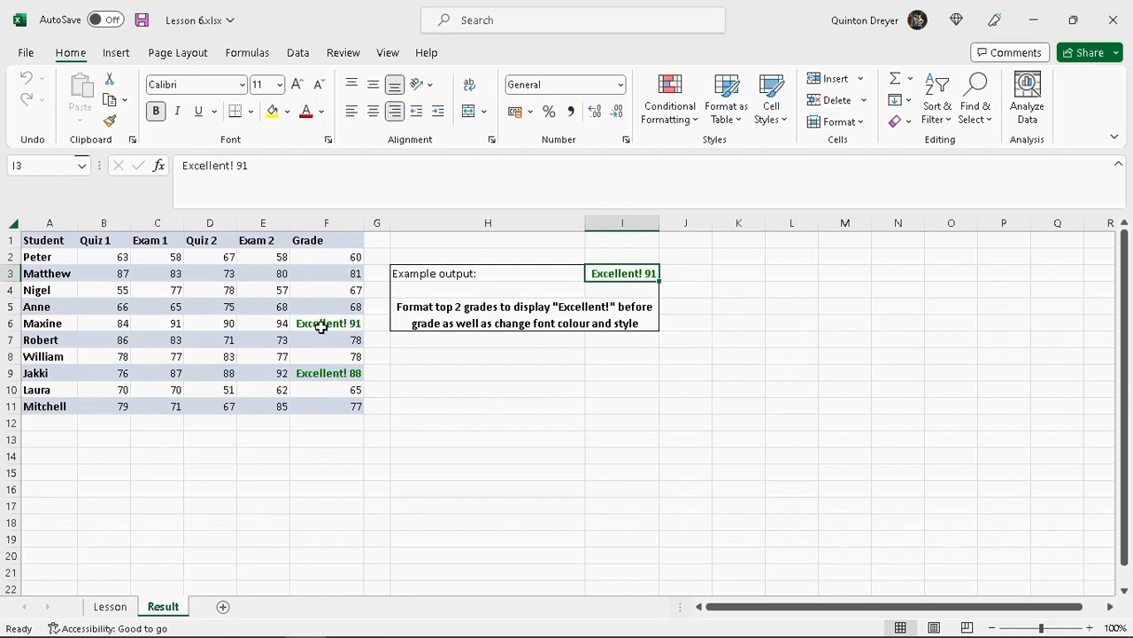
{"action": "left_click", "coordinate": [320, 326]}
{"action": "left_click", "coordinate": [10, 324]}
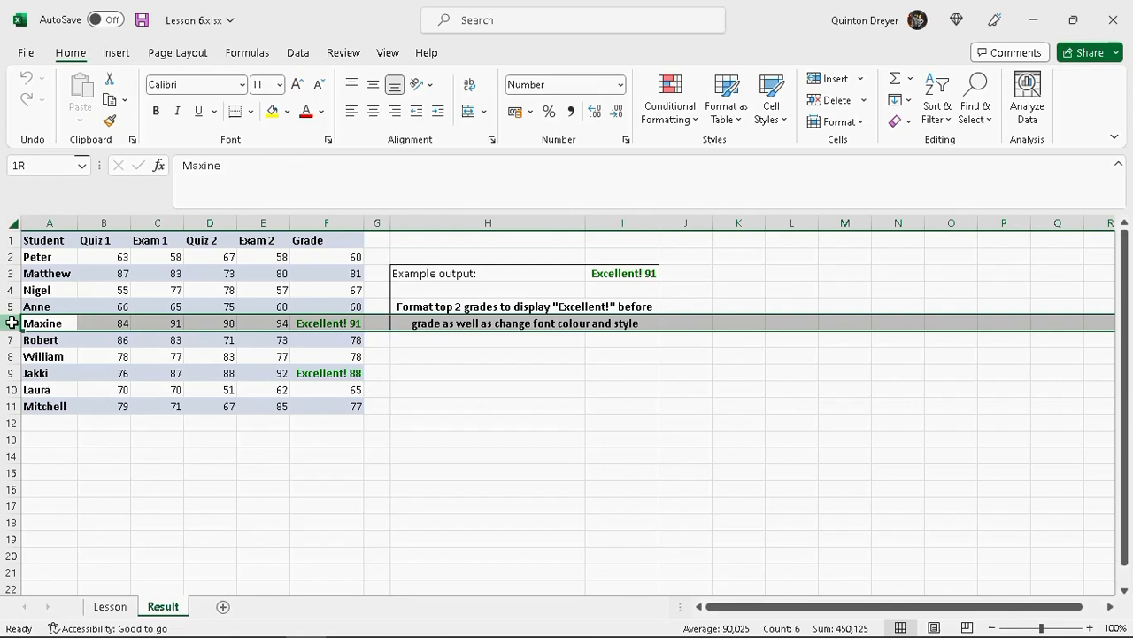
{"action": "left_click", "coordinate": [314, 320]}
{"action": "left_click", "coordinate": [110, 606]}
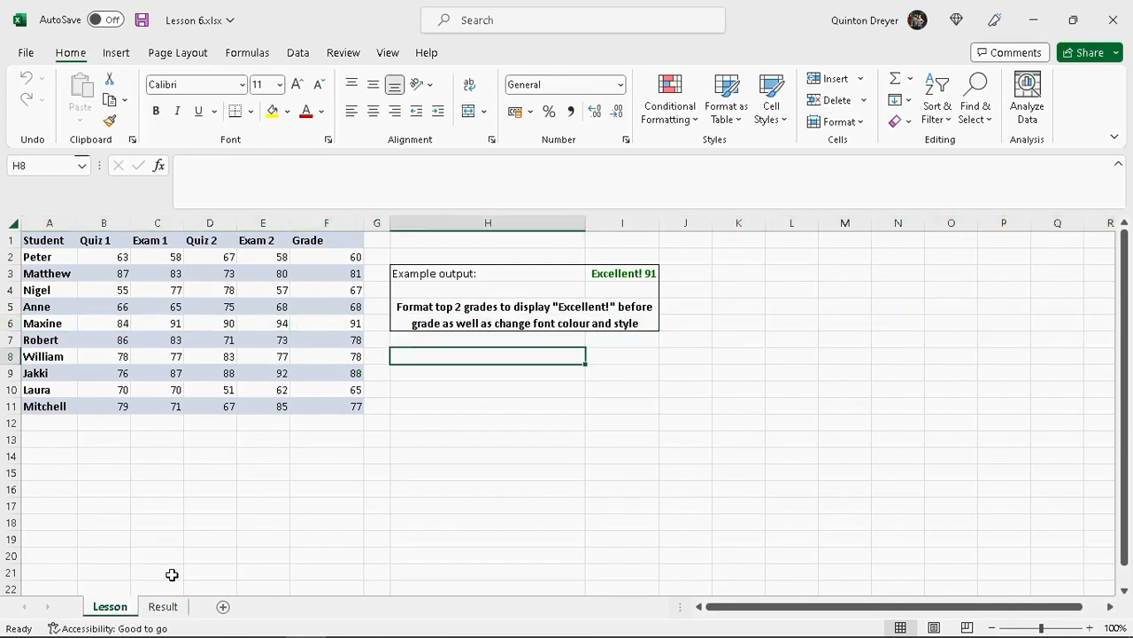
{"action": "left_click", "coordinate": [351, 318]}
{"action": "left_click", "coordinate": [173, 607]}
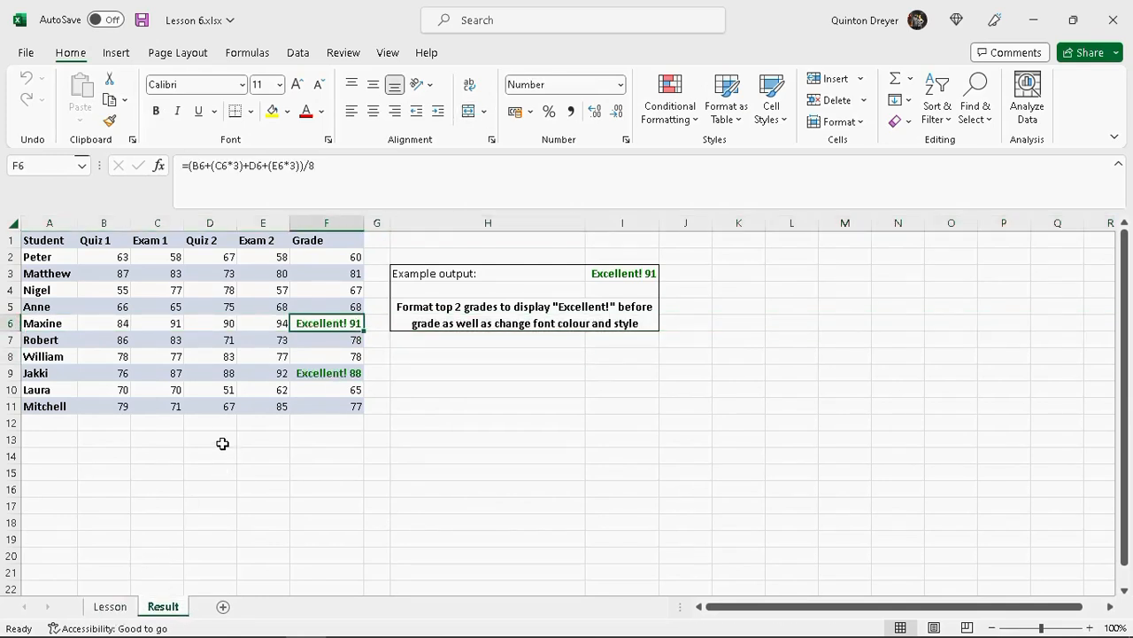
{"action": "left_click", "coordinate": [339, 373]}
{"action": "left_click", "coordinate": [110, 606]}
{"action": "left_click", "coordinate": [340, 374]}
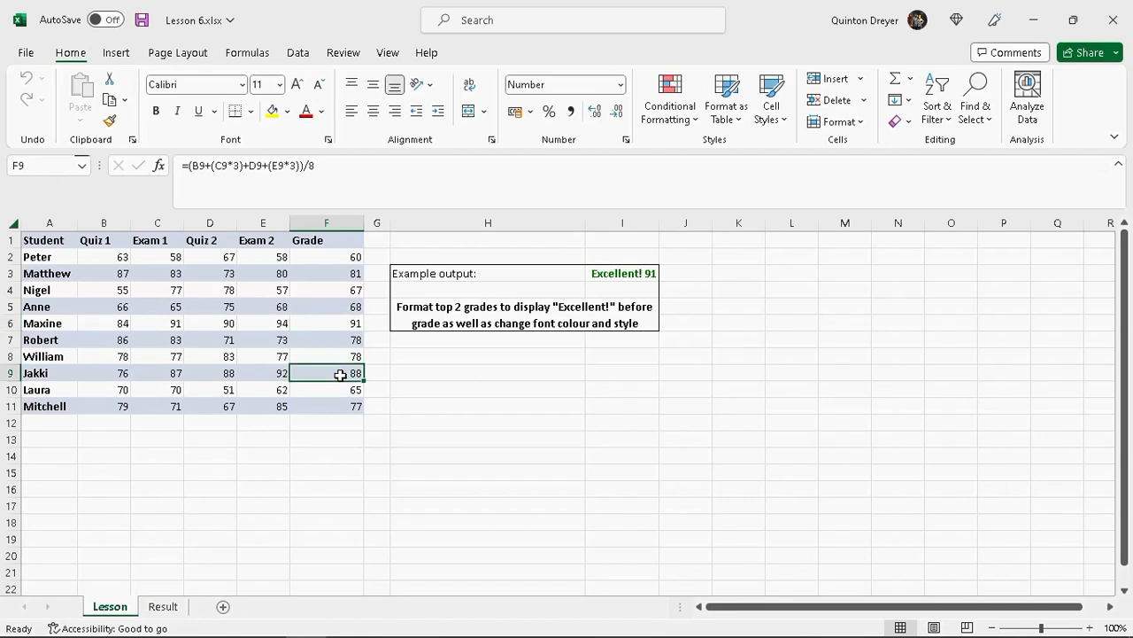
{"action": "left_click", "coordinate": [348, 321]}
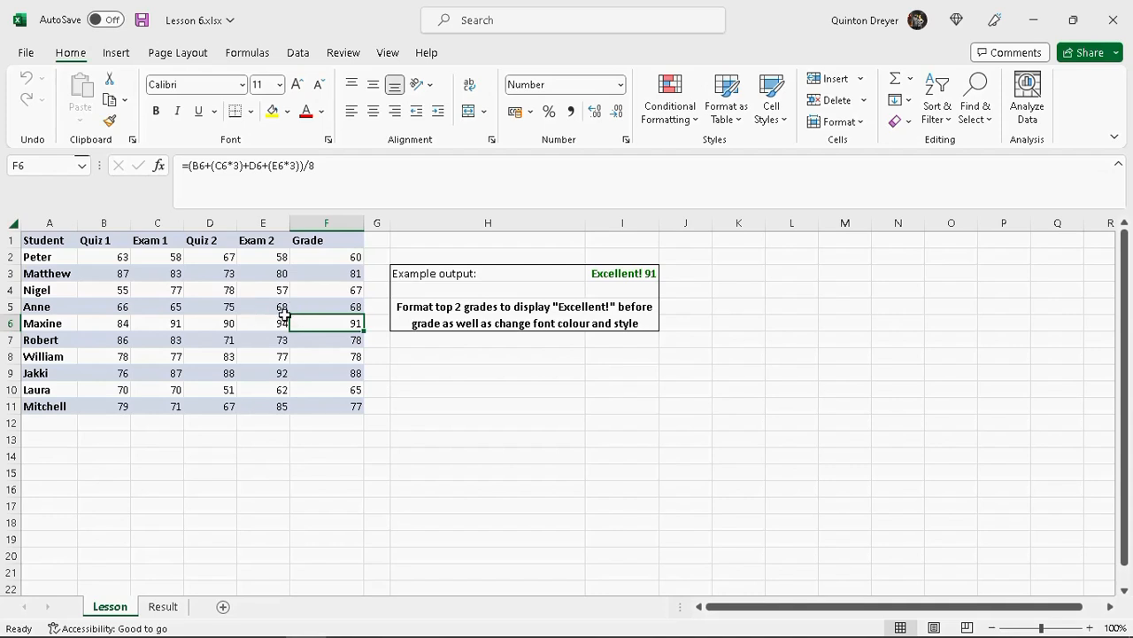
Step: Start a new conditional formatting rule for grades F2:F11 that formats only the top 2 ranked values
{"action": "left_click_drag", "start_coordinate": [344, 257], "coordinate": [347, 406]}
{"action": "left_click", "coordinate": [541, 339]}
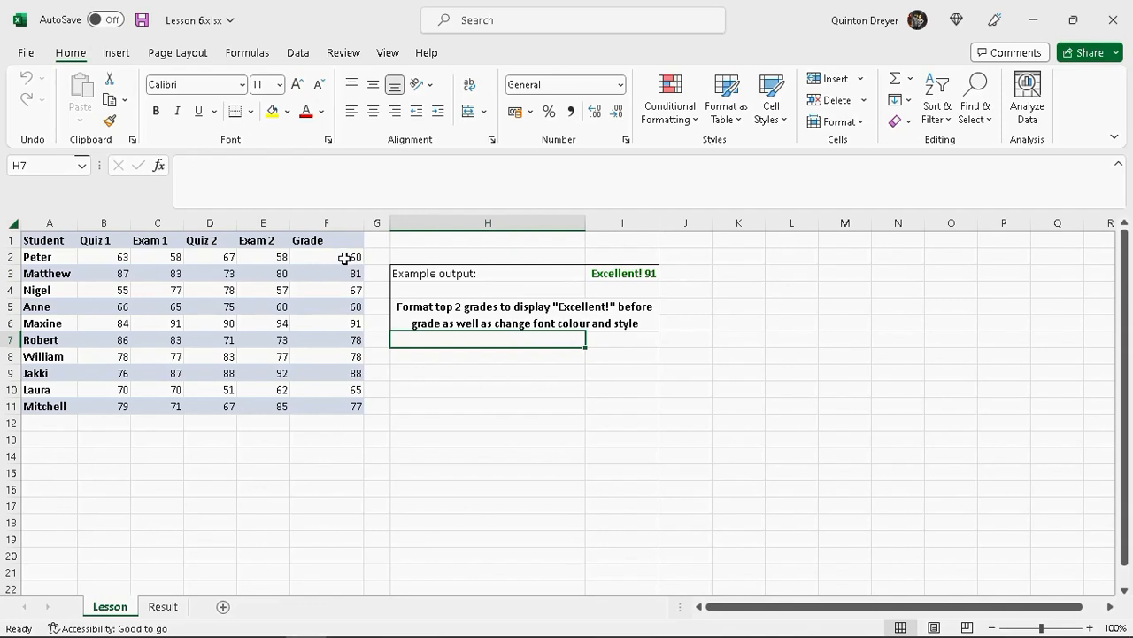
{"action": "left_click_drag", "start_coordinate": [329, 256], "coordinate": [337, 409]}
{"action": "left_click", "coordinate": [696, 117]}
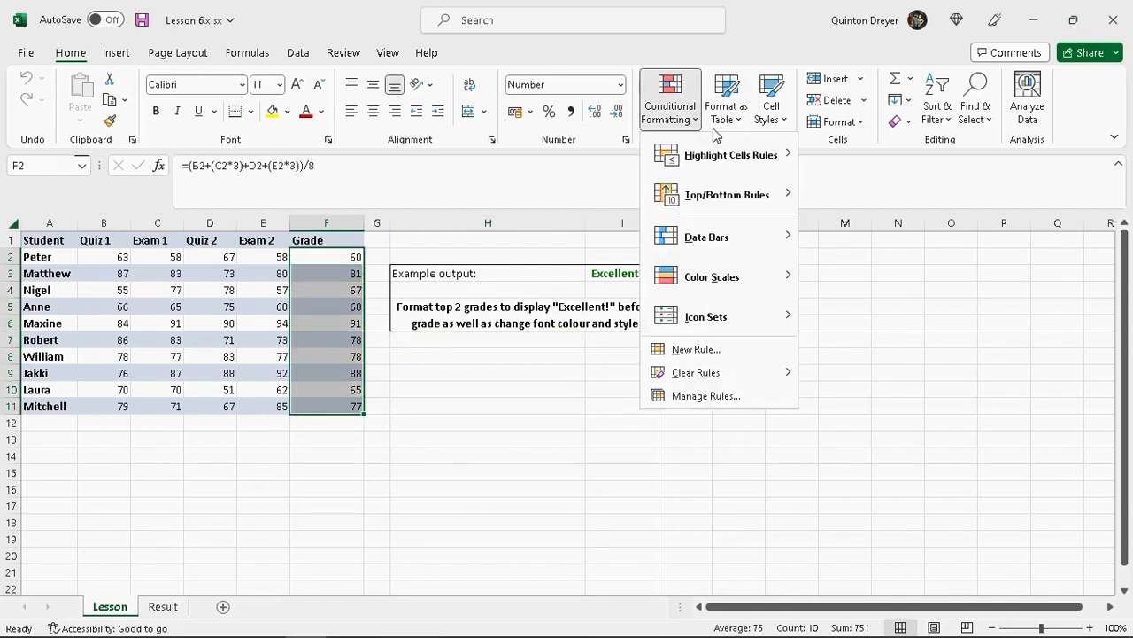
{"action": "left_click", "coordinate": [696, 350]}
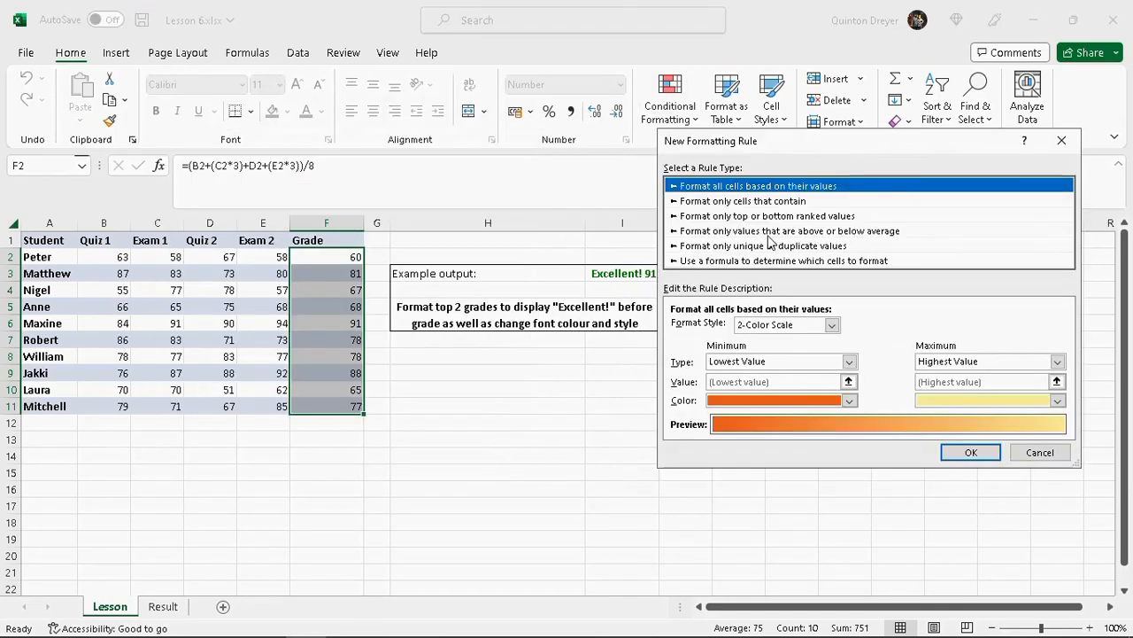
{"action": "left_click", "coordinate": [768, 217]}
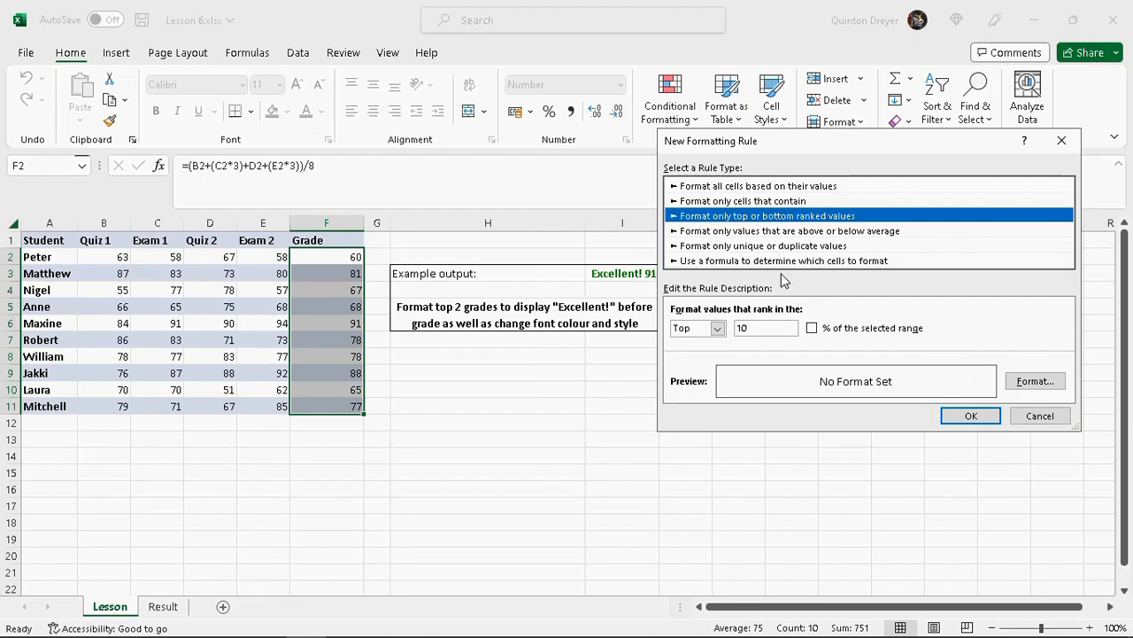
{"action": "double_click", "coordinate": [739, 329]}
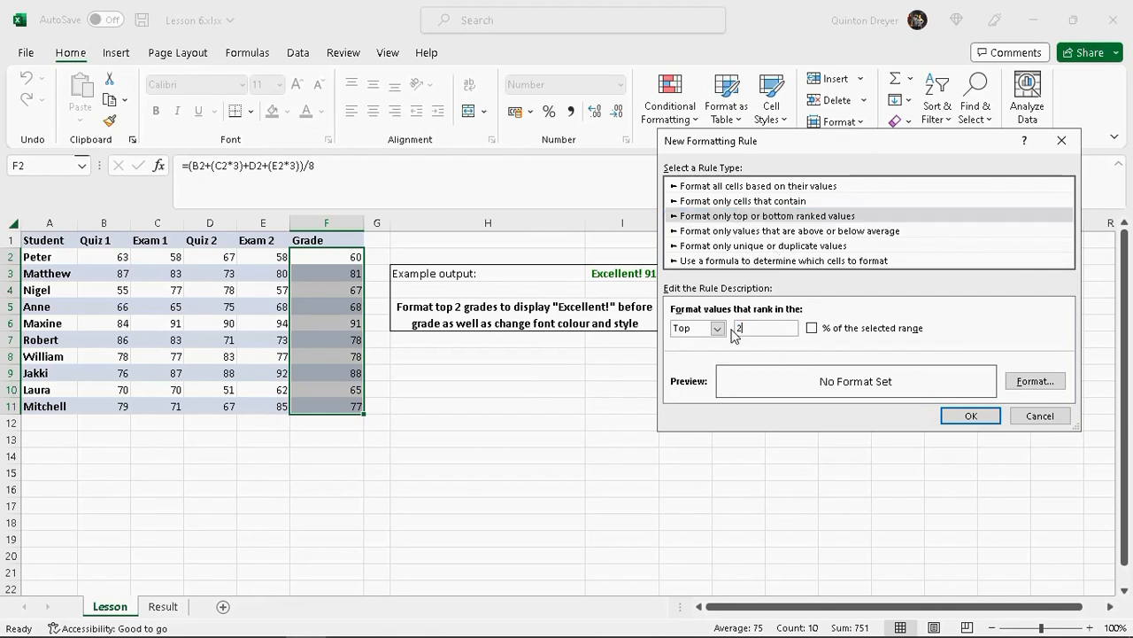
{"action": "type", "text": "2"}
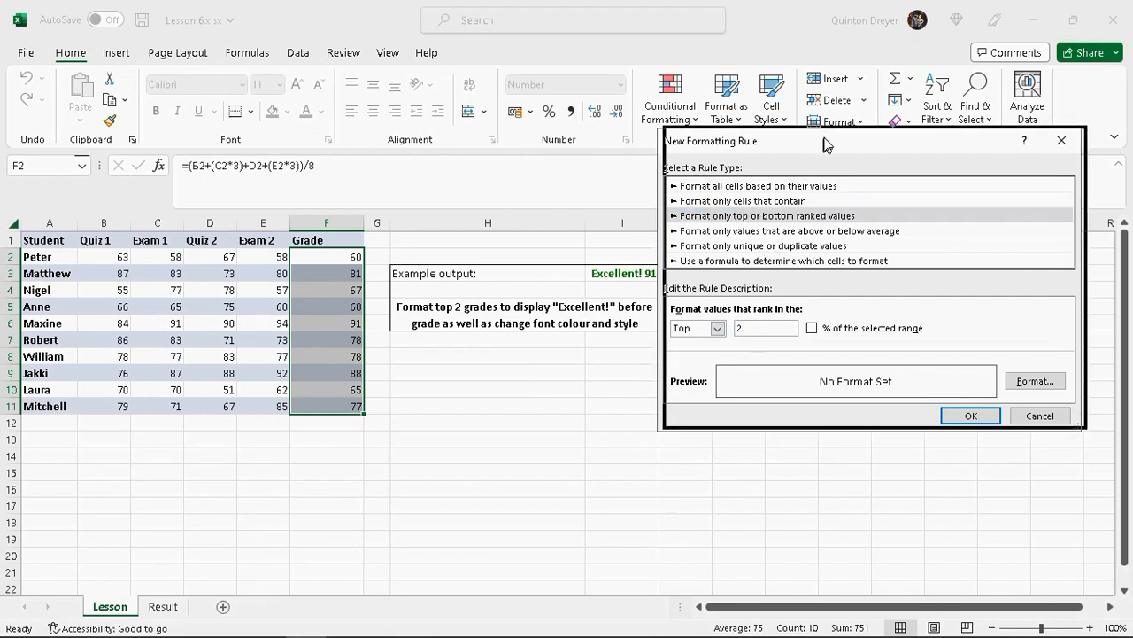
{"action": "left_click_drag", "start_coordinate": [820, 144], "coordinate": [827, 141]}
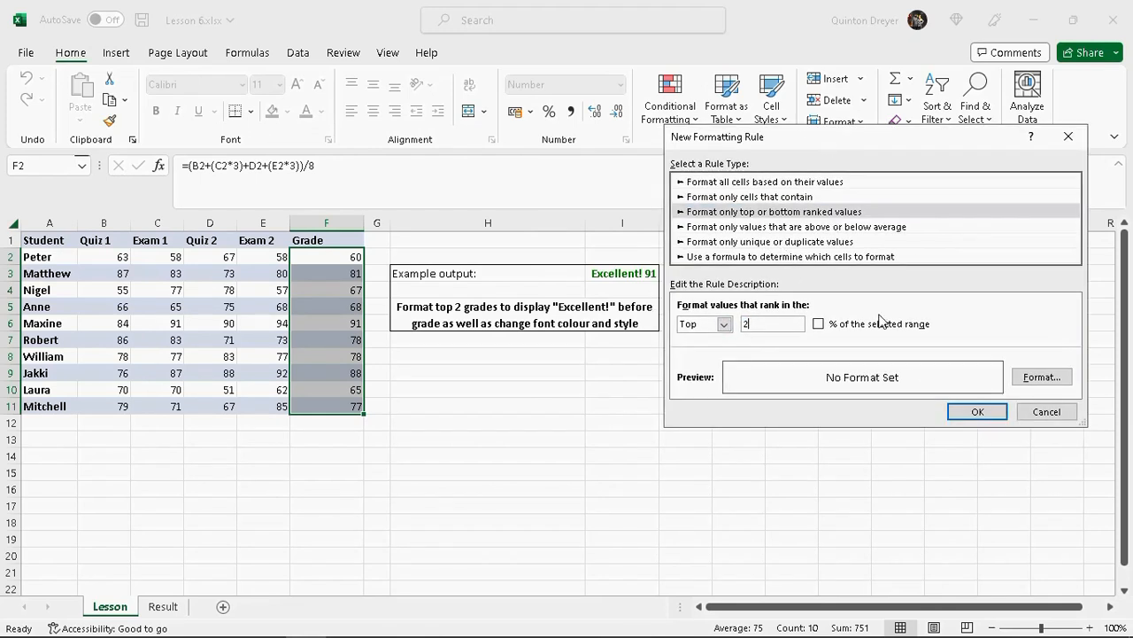
Step: Give the top 2 rule a bold font style with a dark green theme colour
{"action": "left_click", "coordinate": [1032, 387]}
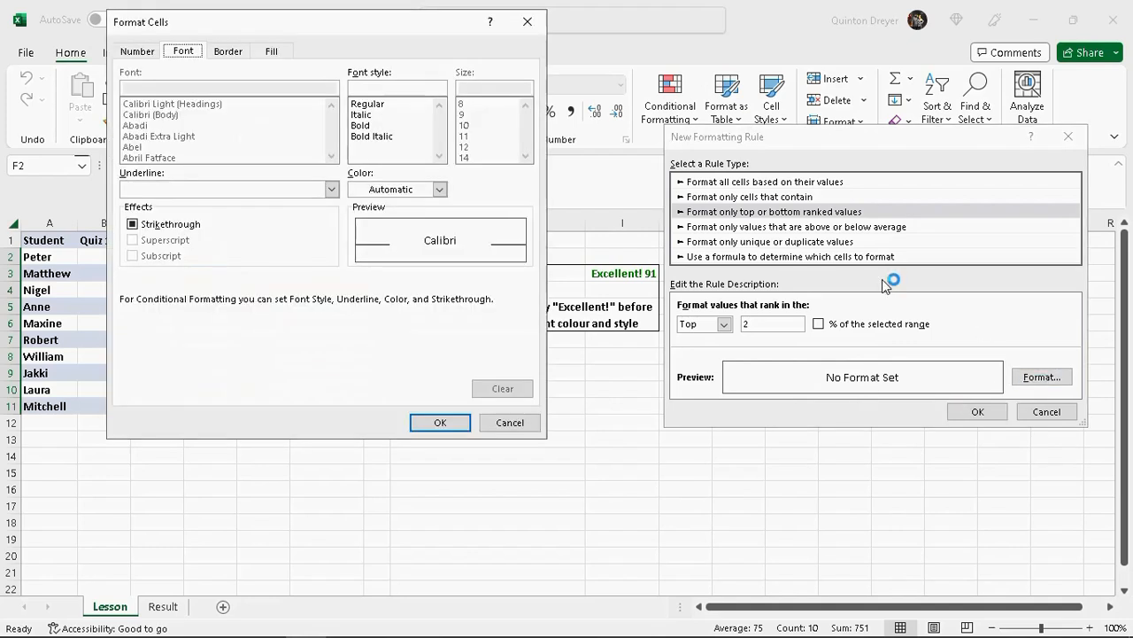
{"action": "left_click", "coordinate": [376, 125]}
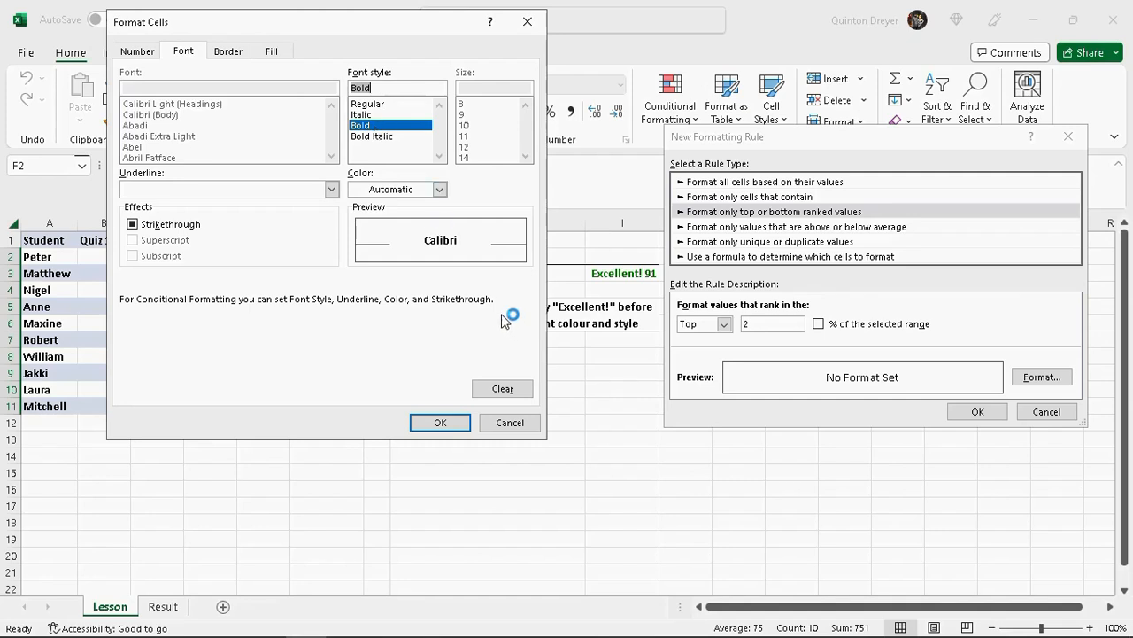
{"action": "left_click", "coordinate": [439, 189]}
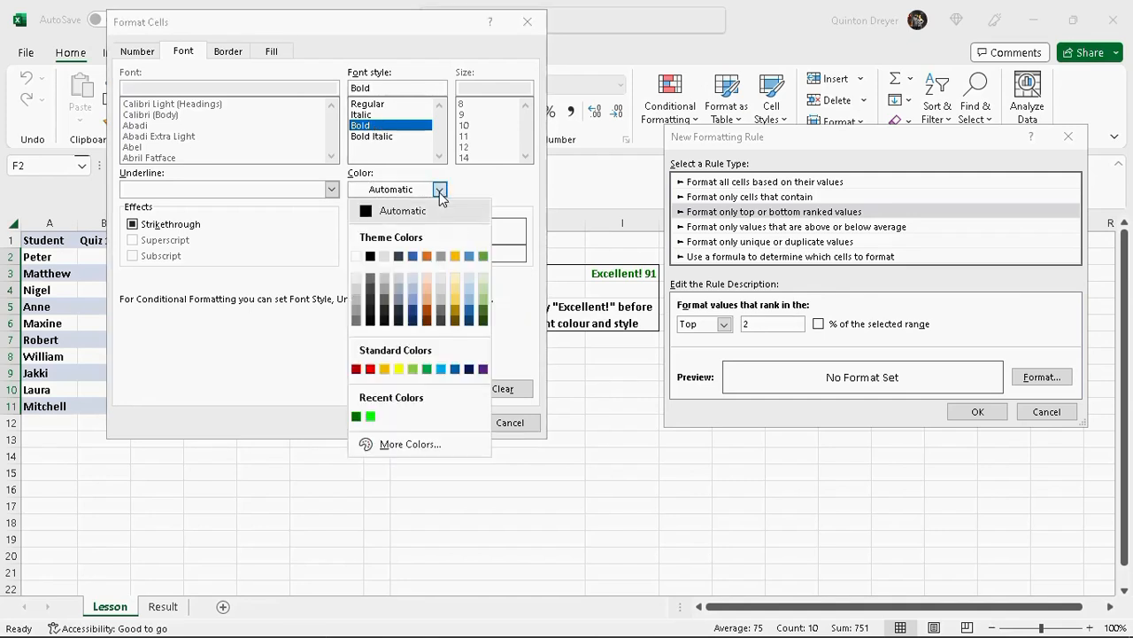
{"action": "left_click", "coordinate": [485, 305]}
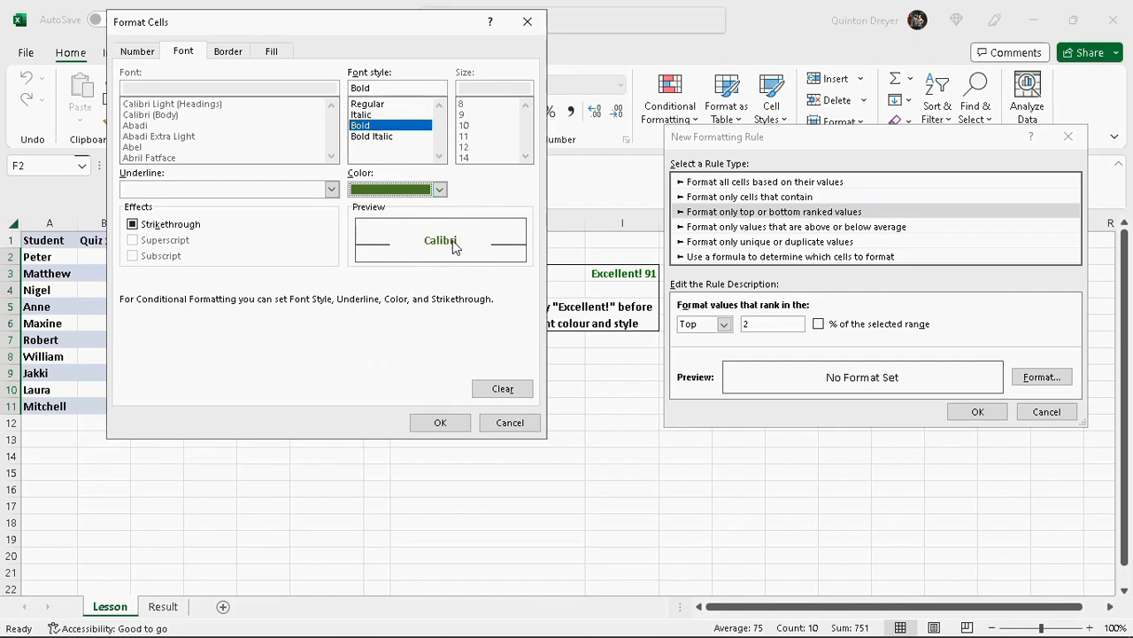
{"action": "left_click_drag", "start_coordinate": [427, 26], "coordinate": [457, 105]}
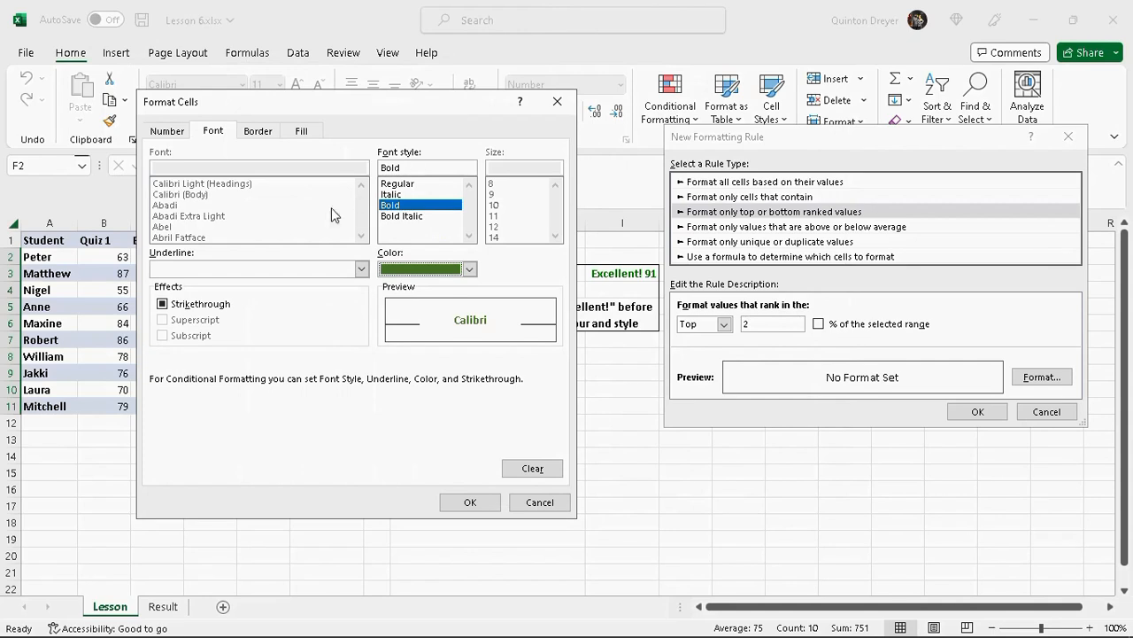
Step: Set the rule's custom number format to "Excellent! "00 and apply the rule to the grades
{"action": "left_click", "coordinate": [173, 131]}
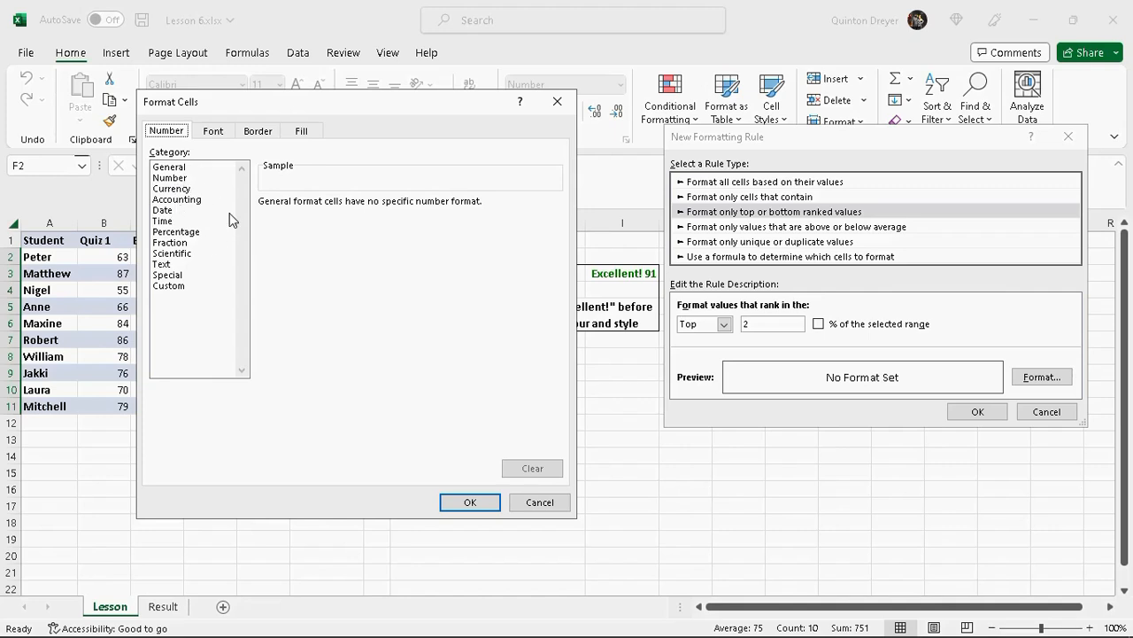
{"action": "left_click", "coordinate": [173, 285]}
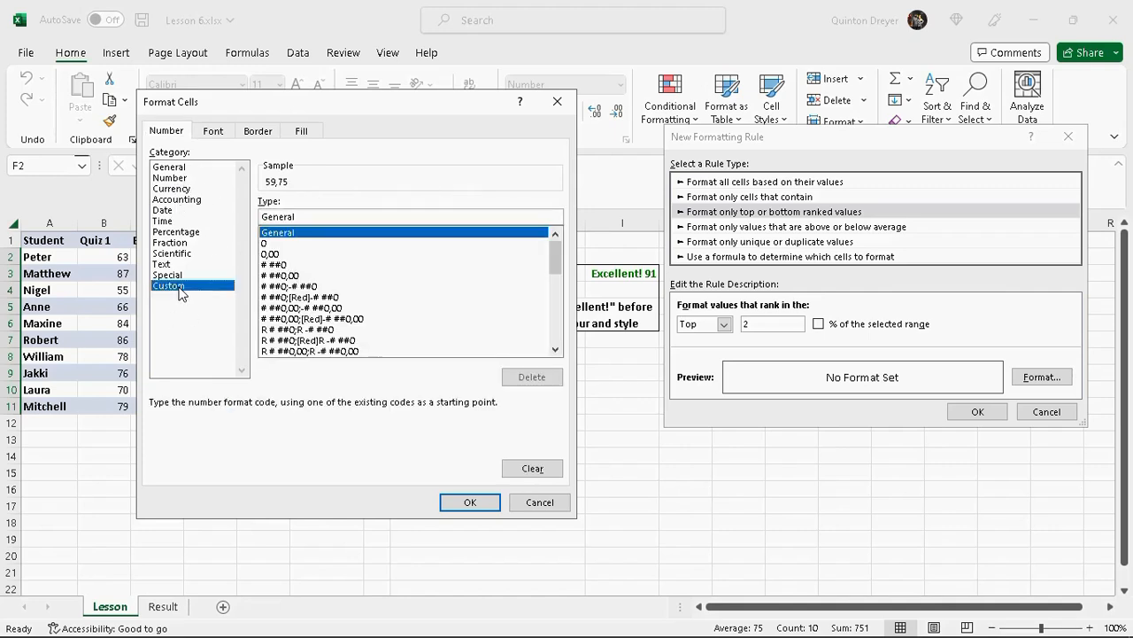
{"action": "left_click_drag", "start_coordinate": [368, 104], "coordinate": [334, 114]}
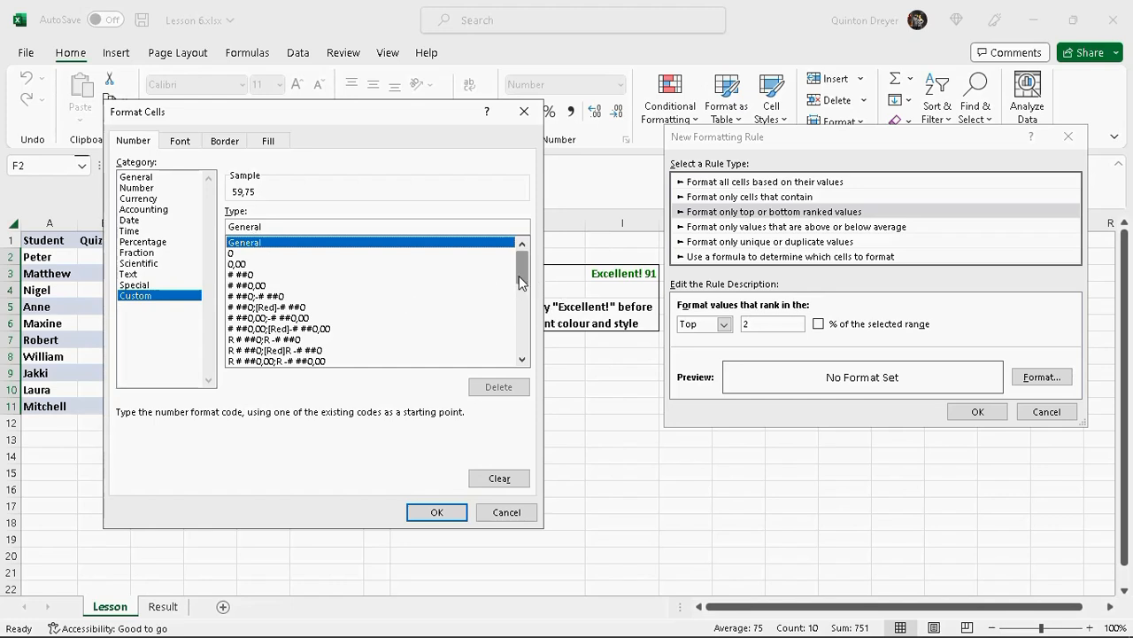
{"action": "left_click_drag", "start_coordinate": [232, 228], "coordinate": [293, 231]}
{"action": "left_click", "coordinate": [232, 227]}
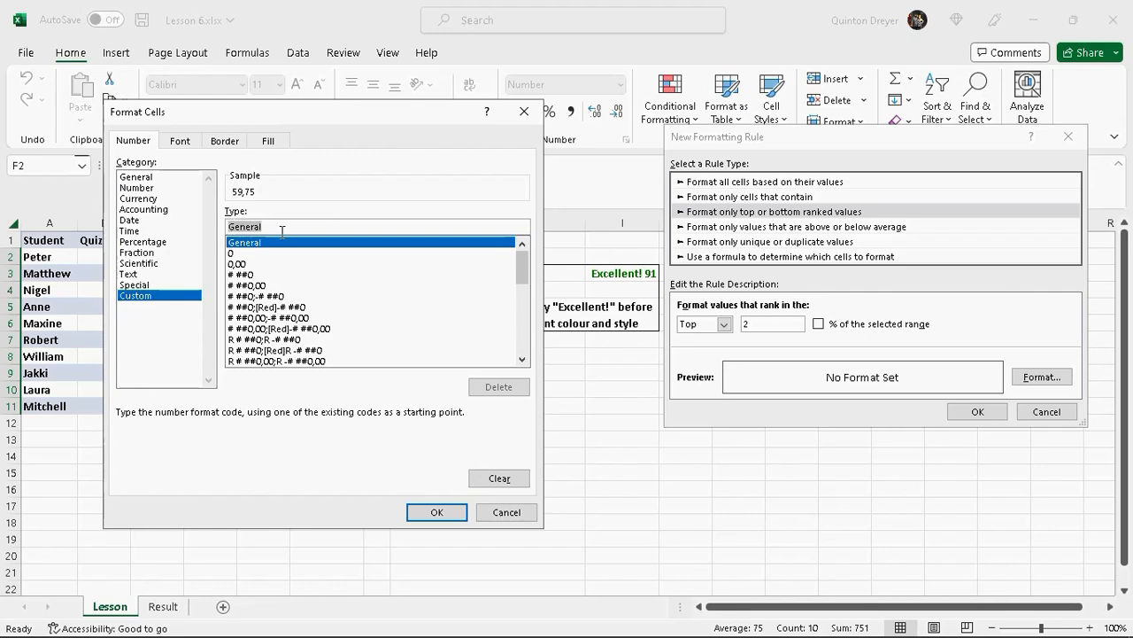
{"action": "left_click", "coordinate": [258, 227]}
{"action": "left_click_drag", "start_coordinate": [254, 227], "coordinate": [222, 229]}
{"action": "type", "text": "\"Excellent!"}
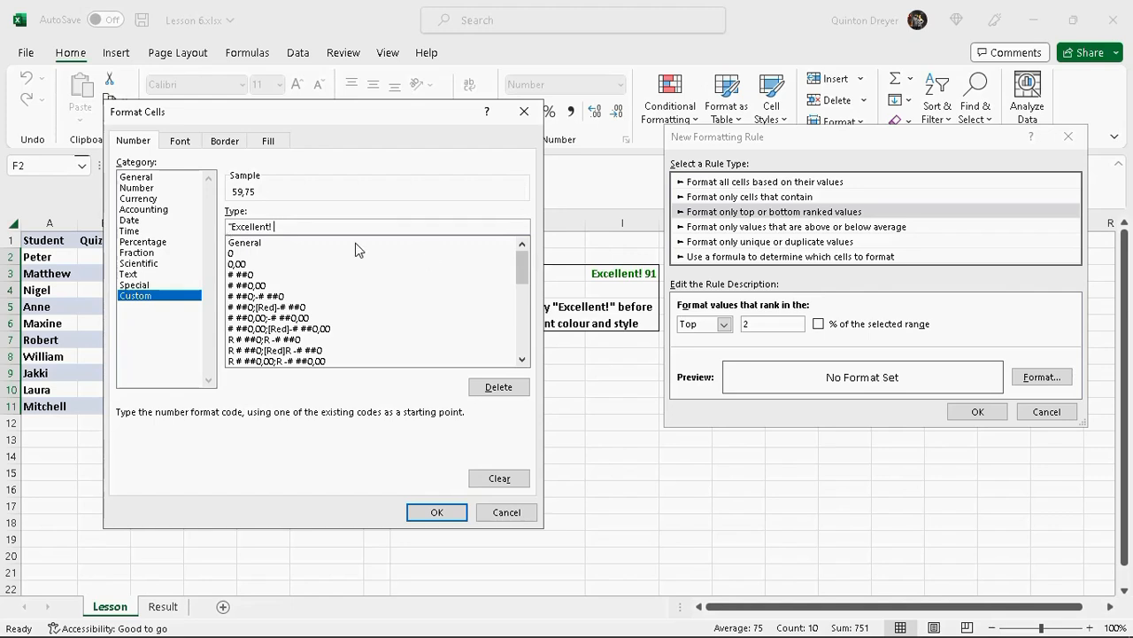
{"action": "type", "text": "\""}
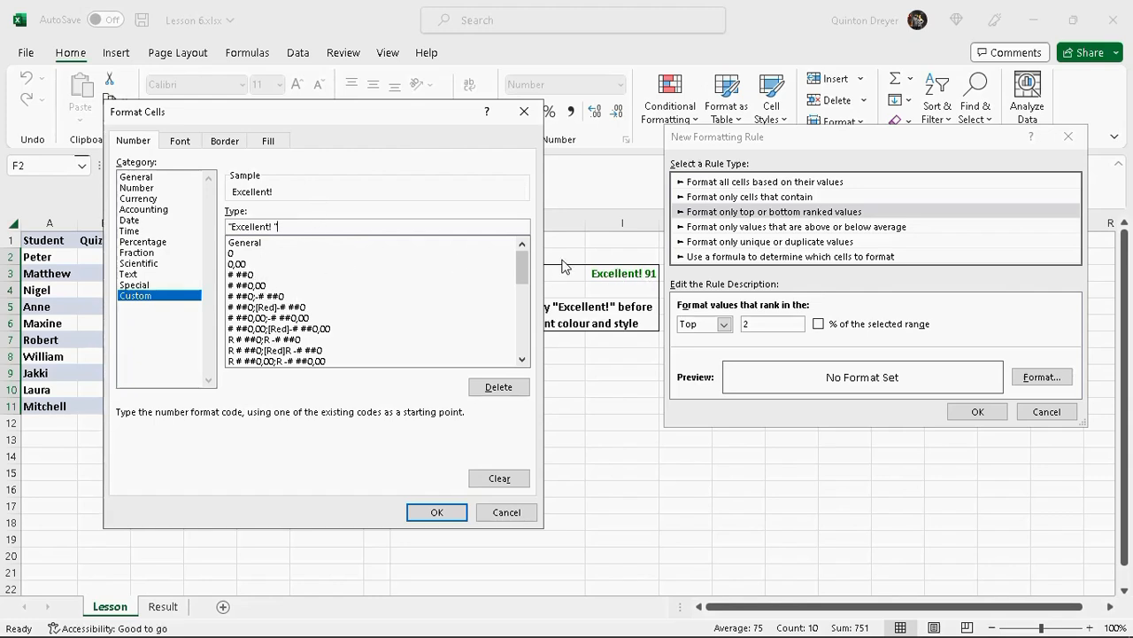
{"action": "type", "text": "00"}
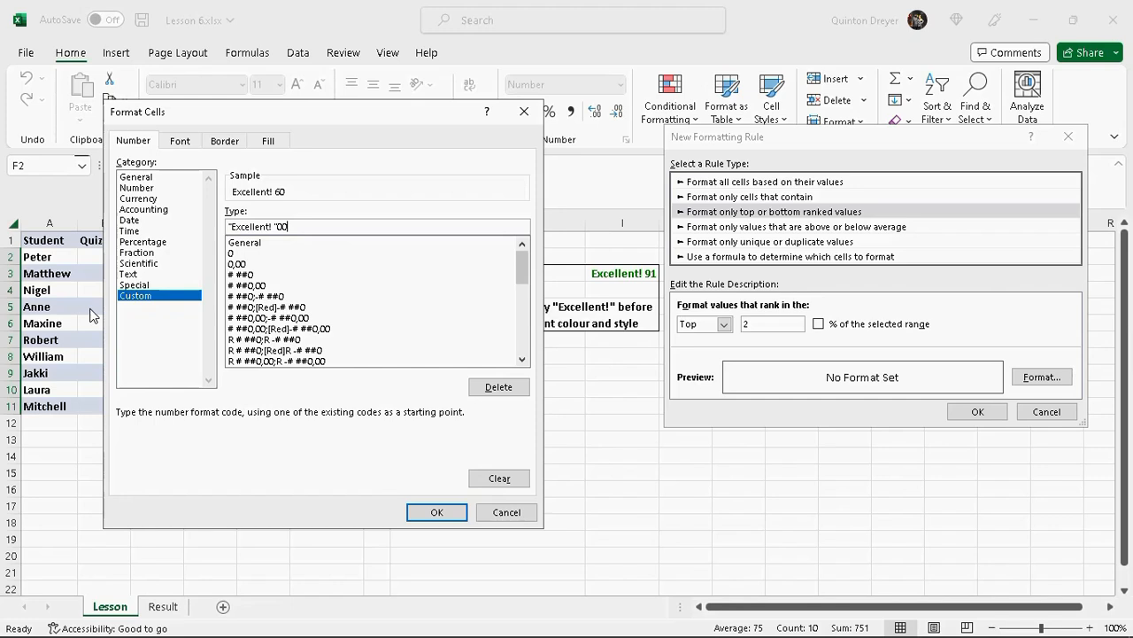
{"action": "left_click", "coordinate": [420, 514]}
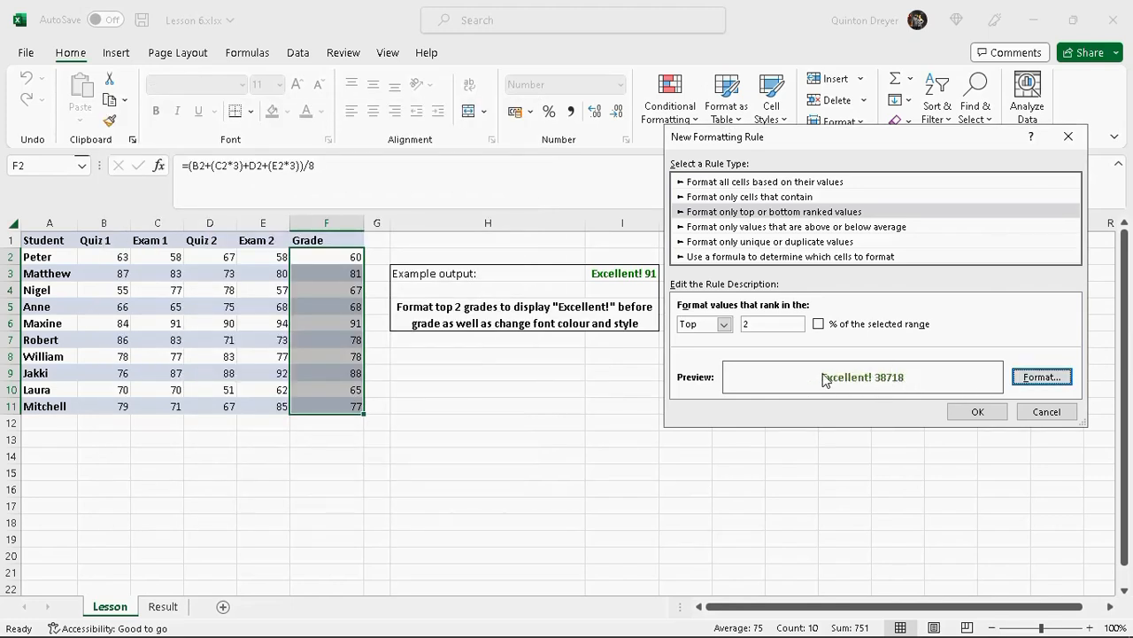
{"action": "left_click", "coordinate": [974, 412]}
{"action": "left_click", "coordinate": [421, 453]}
Step: Check the formatted grades in cells F6 and F9 on the Lesson sheet
{"action": "left_click", "coordinate": [329, 324]}
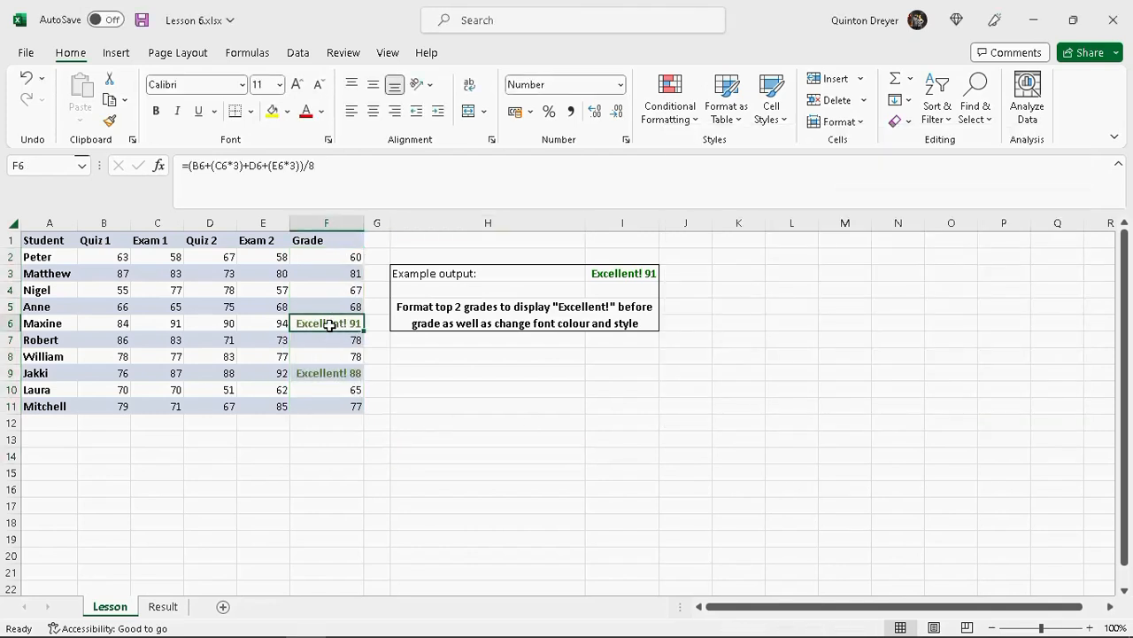
{"action": "left_click", "coordinate": [341, 371]}
{"action": "left_click", "coordinate": [346, 320]}
{"action": "left_click", "coordinate": [338, 373]}
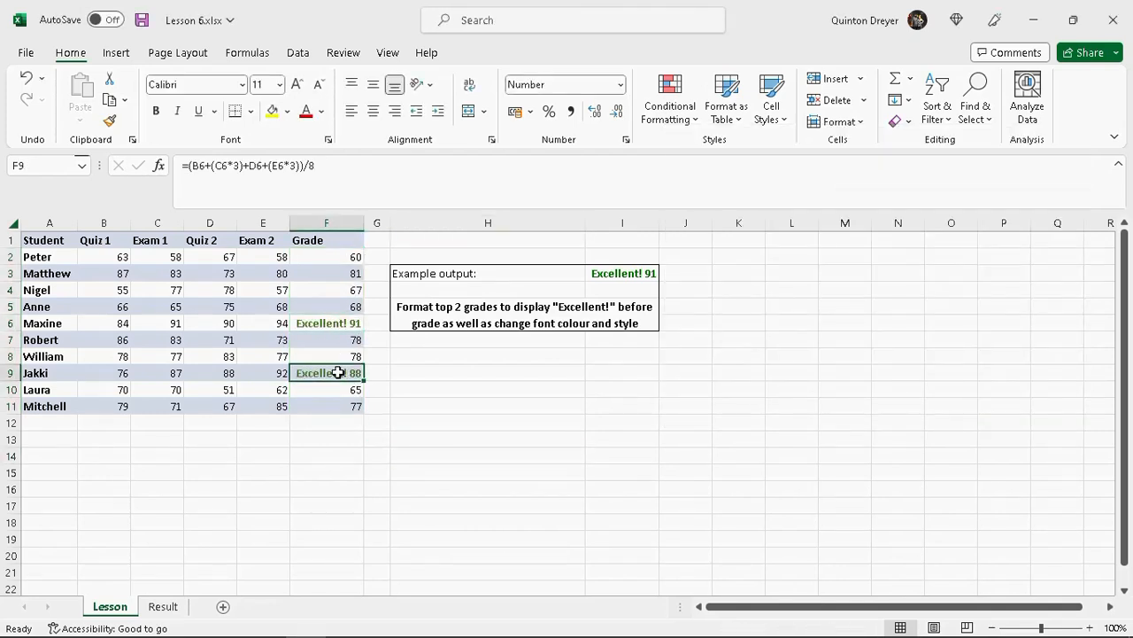
{"action": "left_click", "coordinate": [337, 323]}
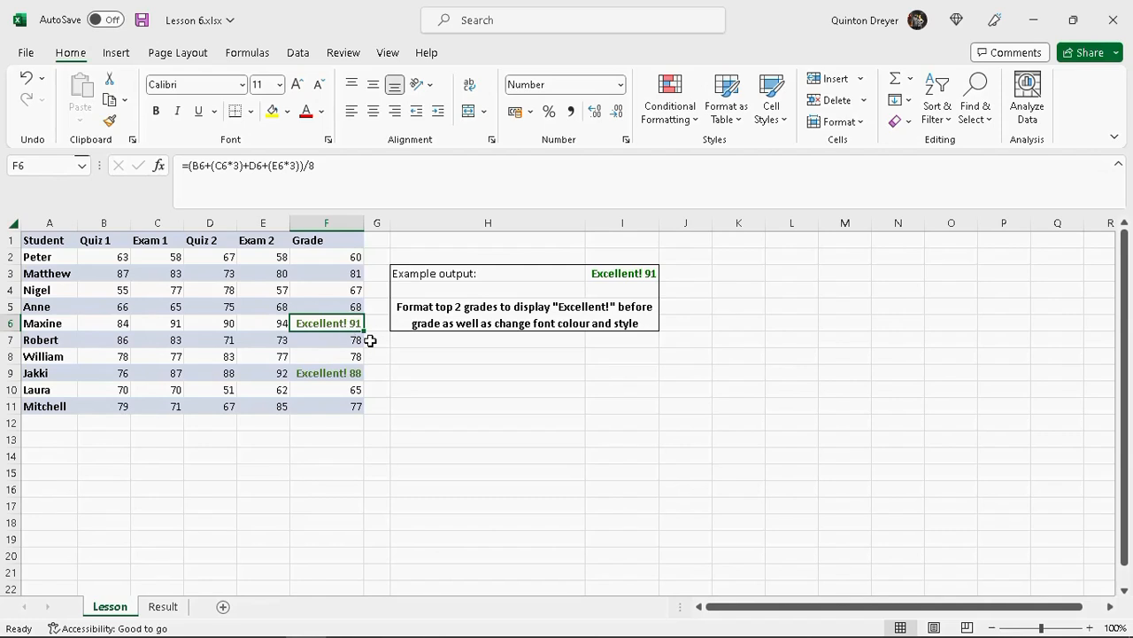
{"action": "left_click", "coordinate": [153, 441]}
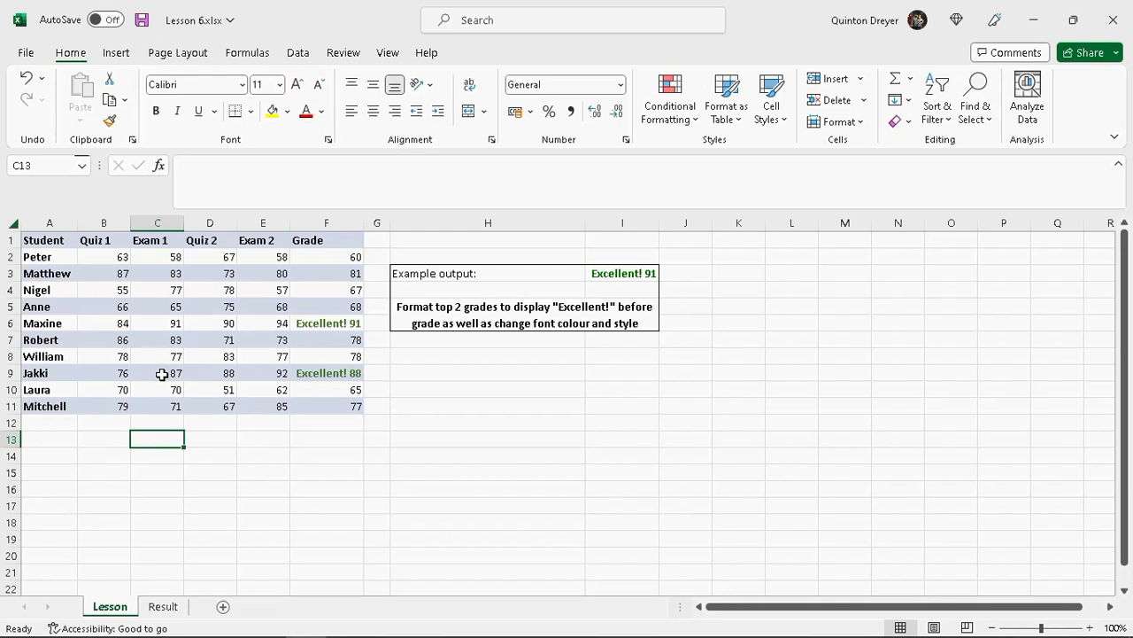
Step: Test the rule by setting the Exam 2 mark in E9 to 72, inspect grade F3, and undo the change
{"action": "left_click", "coordinate": [262, 373]}
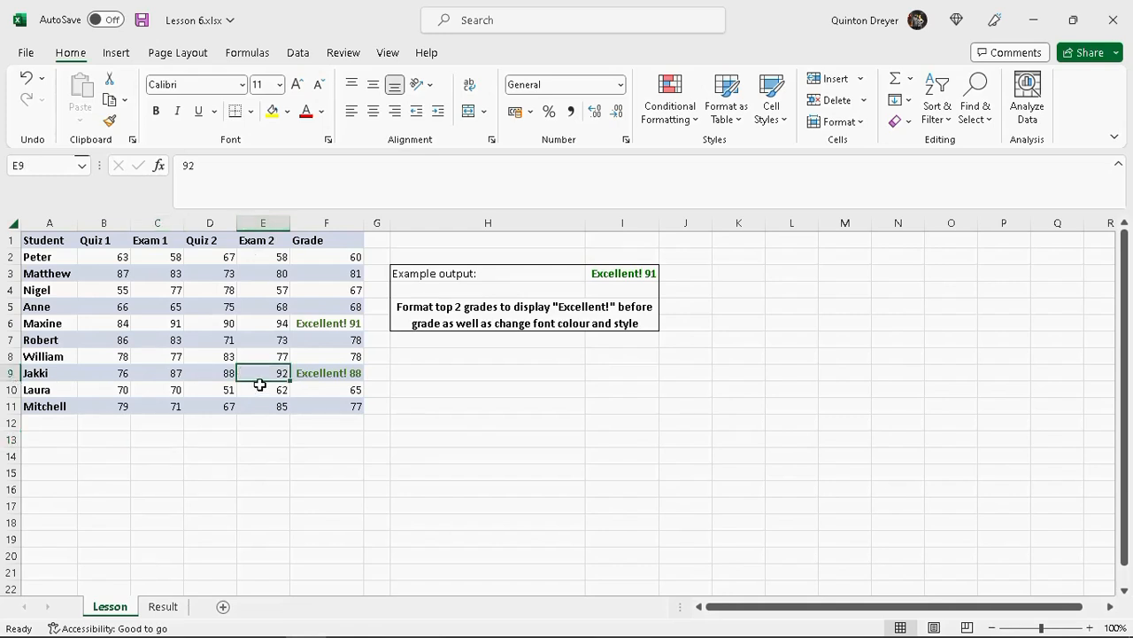
{"action": "type", "text": "7"}
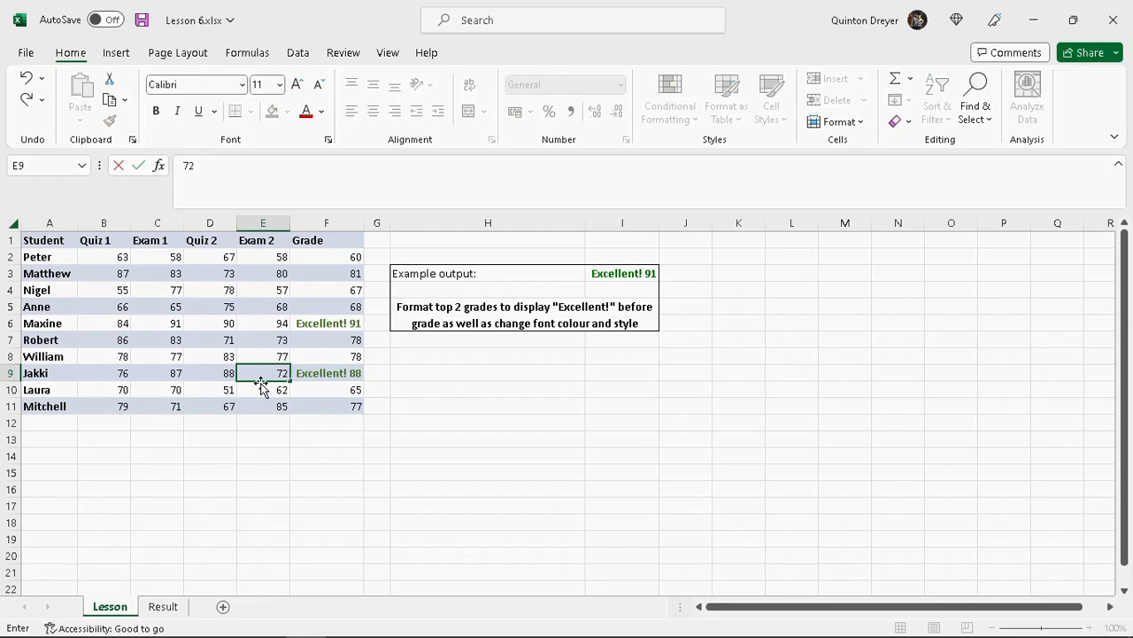
{"action": "key", "text": "Return"}
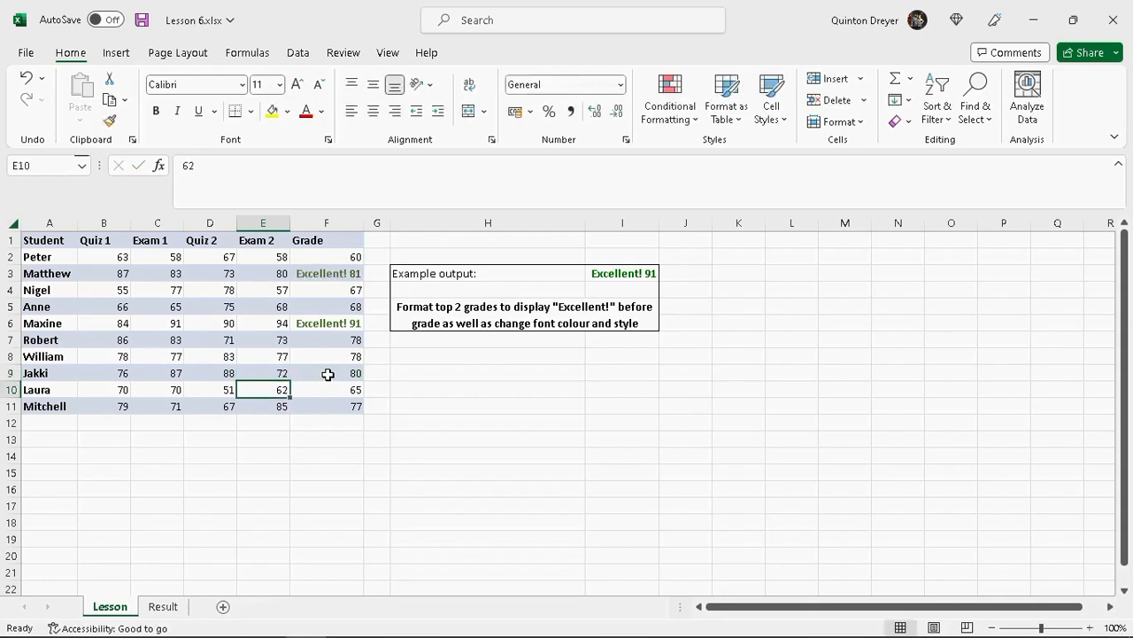
{"action": "left_click", "coordinate": [335, 274]}
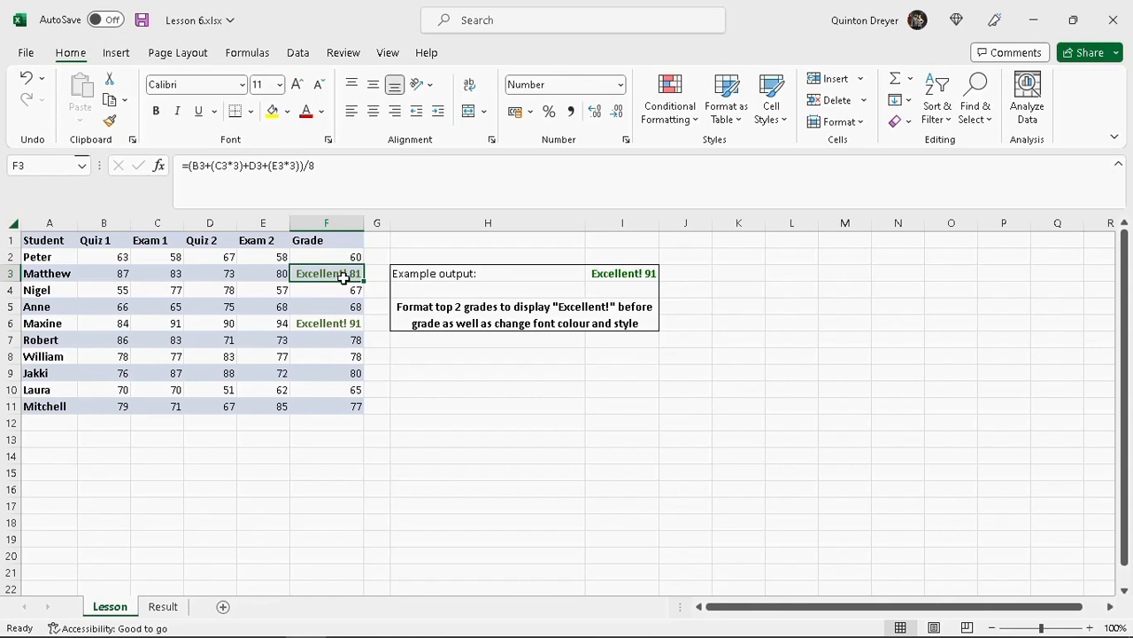
{"action": "key", "text": "ctrl+z"}
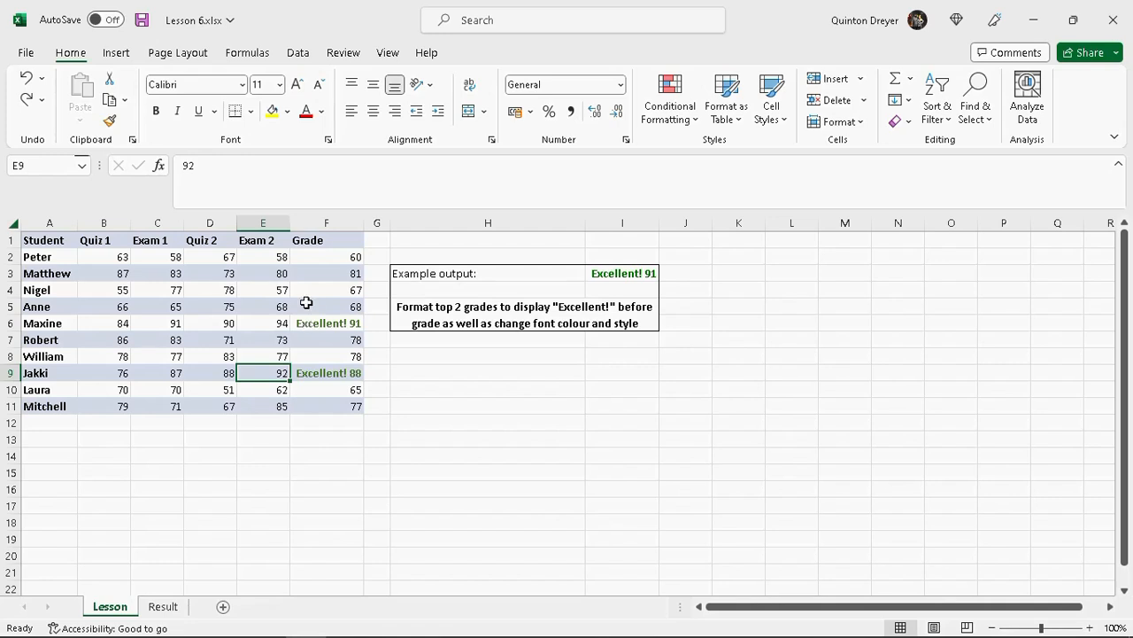
Step: Inspect the Result sheet's Top 2 rule for the grades and its custom number format, leaving both unmodified
{"action": "left_click", "coordinate": [162, 607]}
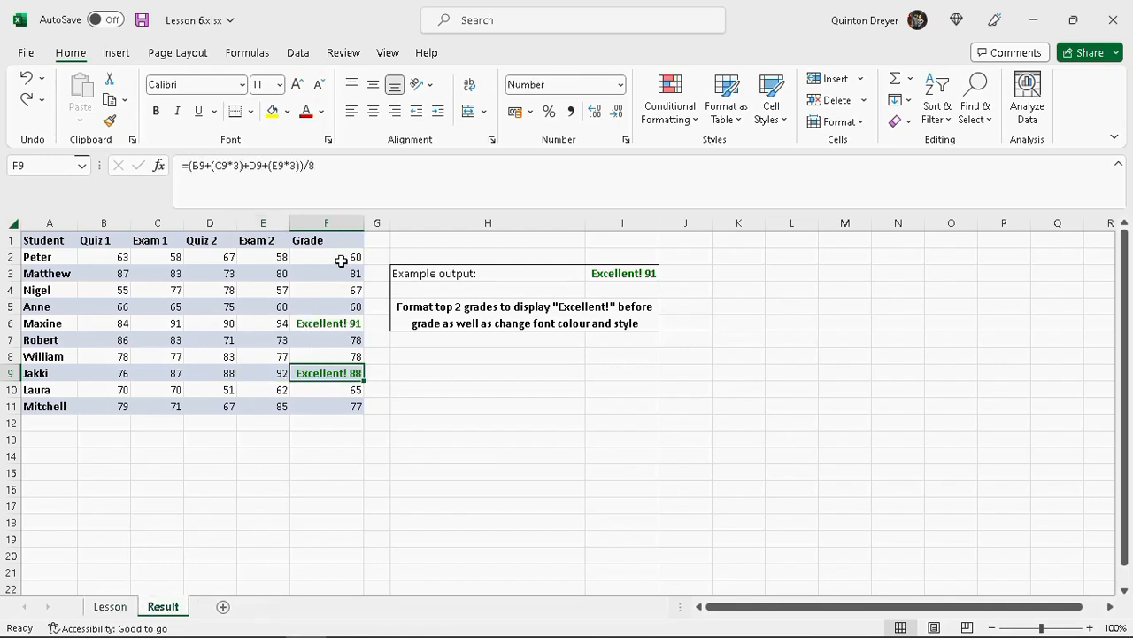
{"action": "left_click_drag", "start_coordinate": [341, 258], "coordinate": [342, 397]}
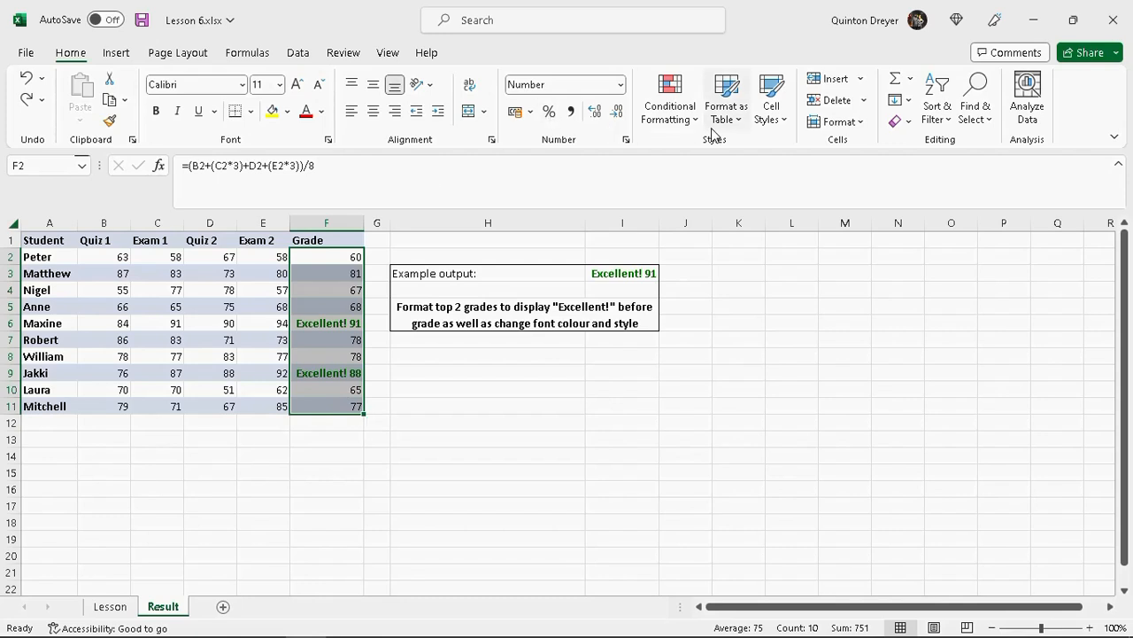
{"action": "left_click", "coordinate": [680, 115]}
{"action": "left_click", "coordinate": [732, 399]}
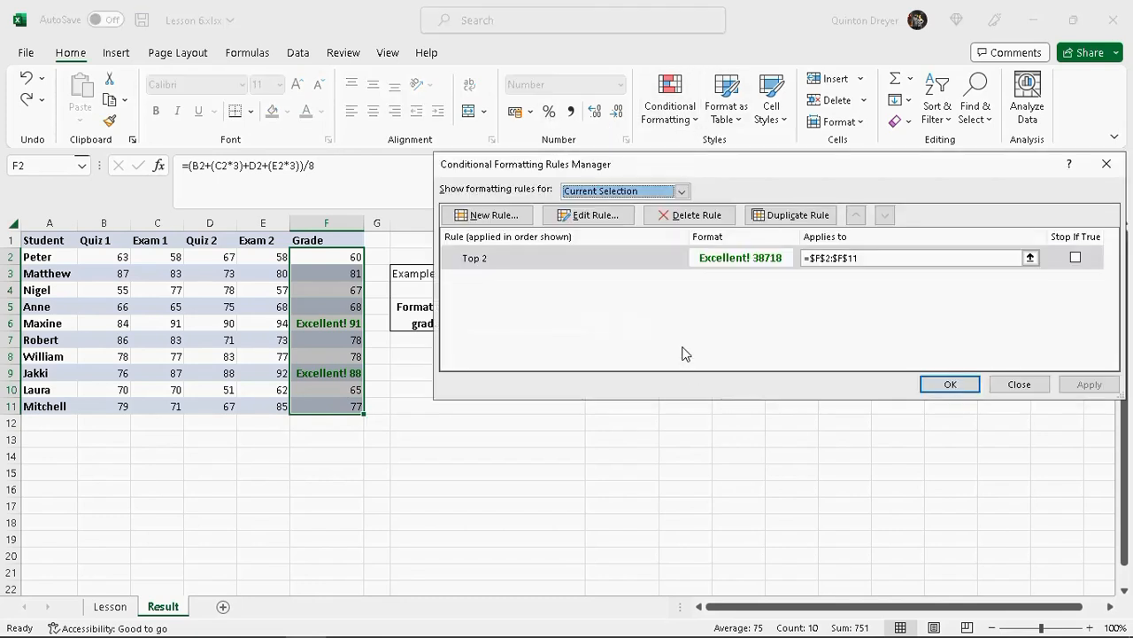
{"action": "double_click", "coordinate": [590, 263]}
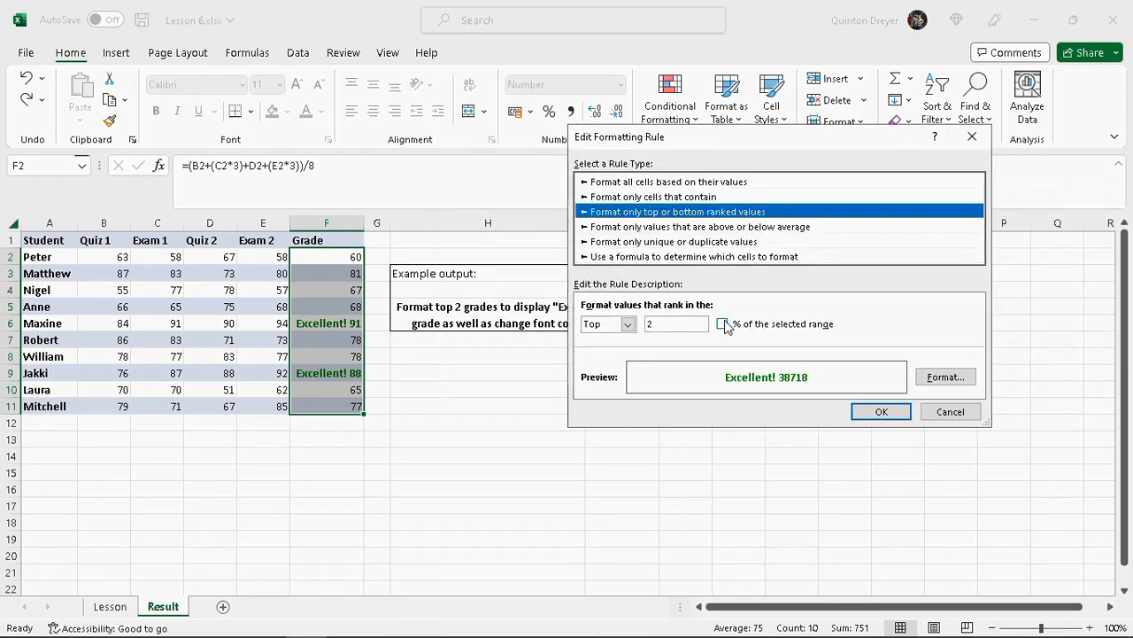
{"action": "left_click", "coordinate": [930, 382]}
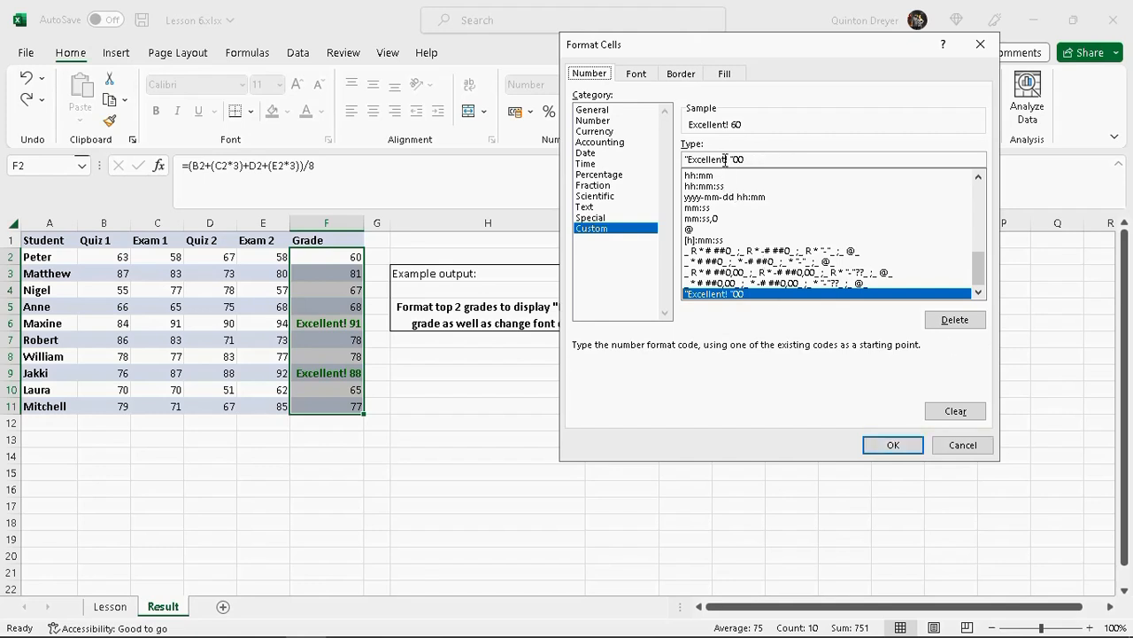
{"action": "left_click", "coordinate": [963, 444]}
{"action": "left_click", "coordinate": [947, 412]}
{"action": "left_click", "coordinate": [1018, 385]}
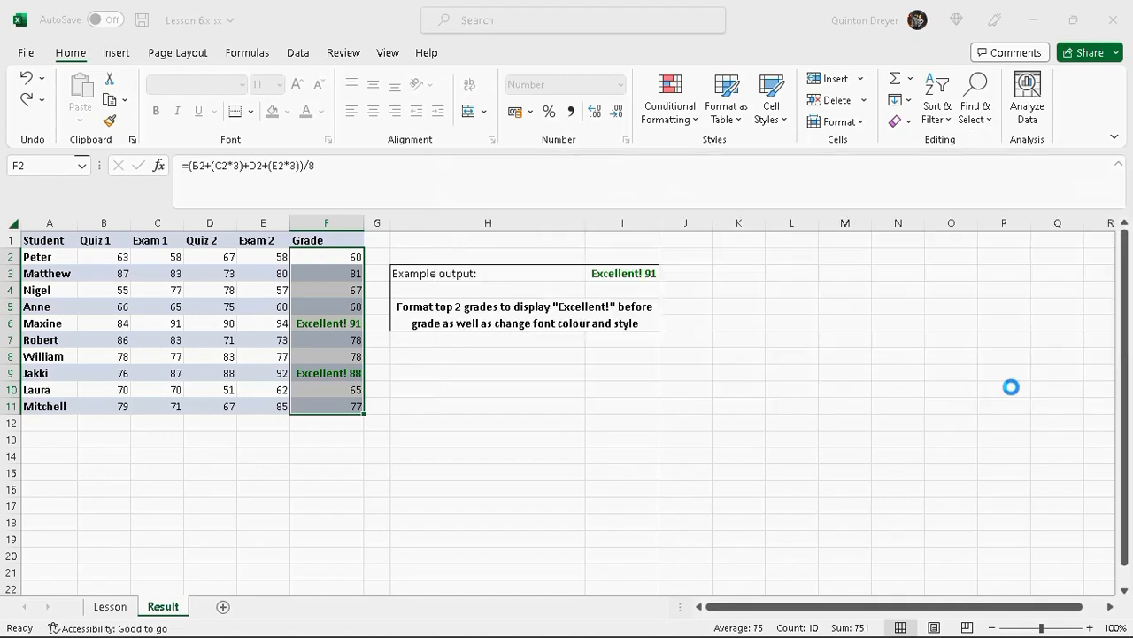
Step: Leave Lesson 6 on its Lesson sheet and examine Lesson 7's Customer Name column and the example format in cell H6
{"action": "left_click", "coordinate": [112, 605]}
{"action": "left_click", "coordinate": [54, 430]}
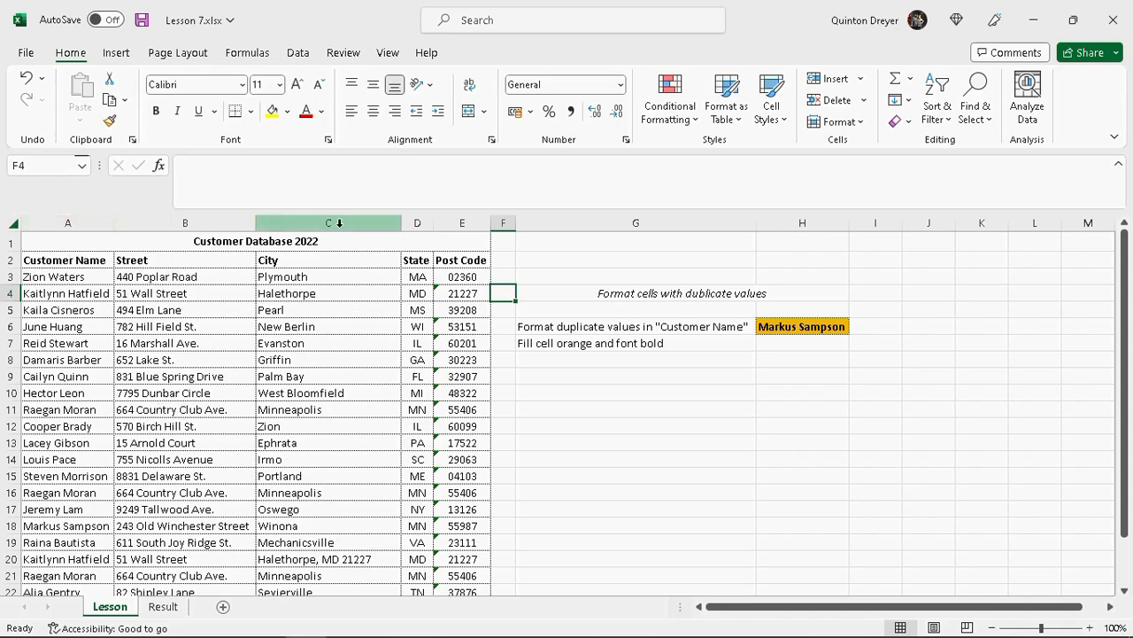
{"action": "scroll", "coordinate": [191, 394], "scroll_direction": "down", "scroll_amount": 1}
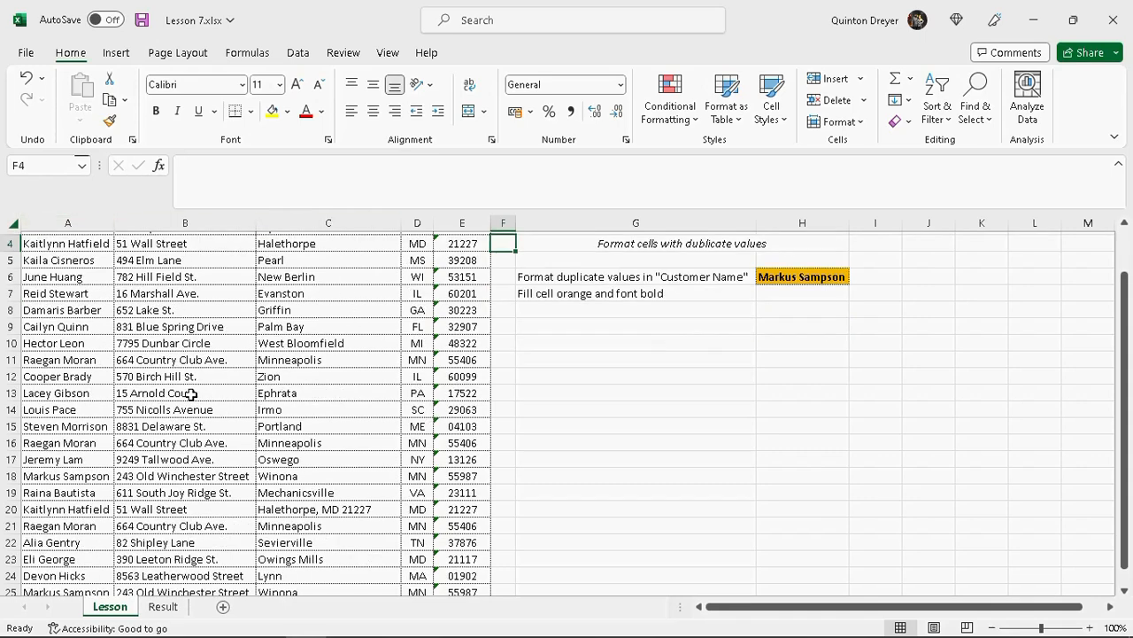
{"action": "scroll", "coordinate": [190, 394], "scroll_direction": "down", "scroll_amount": 2}
{"action": "scroll", "coordinate": [337, 313], "scroll_direction": "up", "scroll_amount": 3}
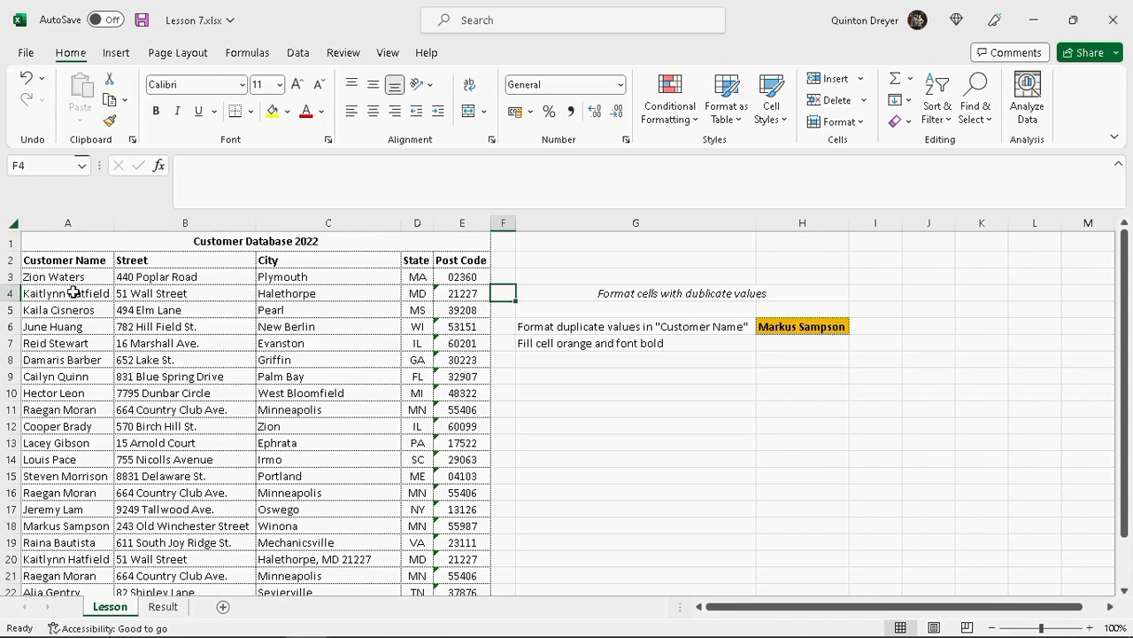
{"action": "scroll", "coordinate": [73, 280], "scroll_direction": "down", "scroll_amount": 2}
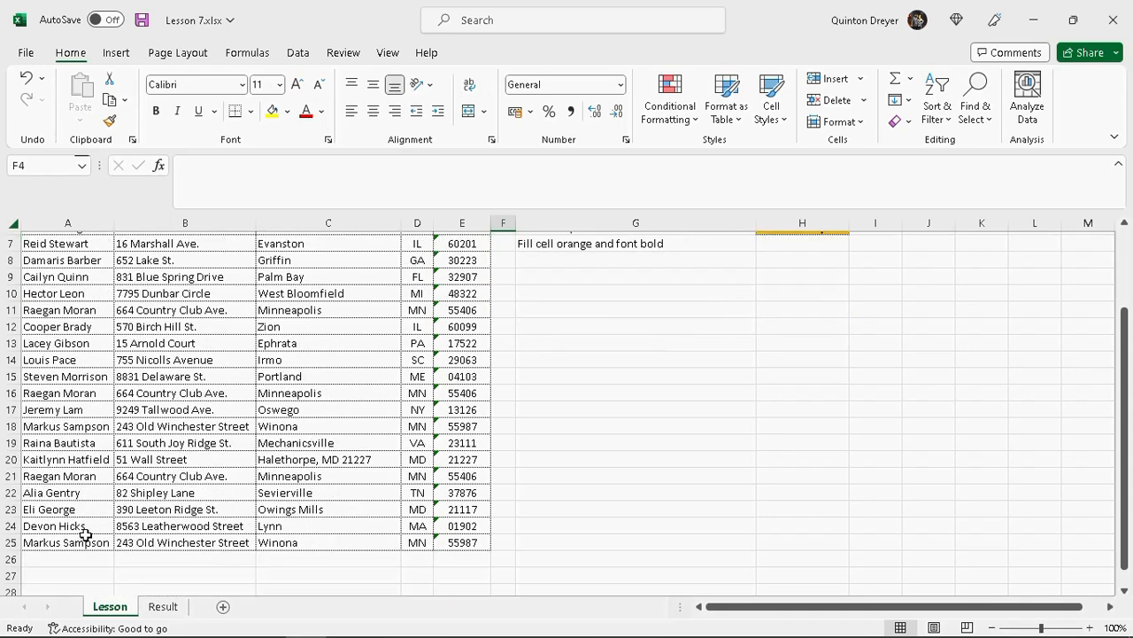
{"action": "scroll", "coordinate": [84, 539], "scroll_direction": "up", "scroll_amount": 2}
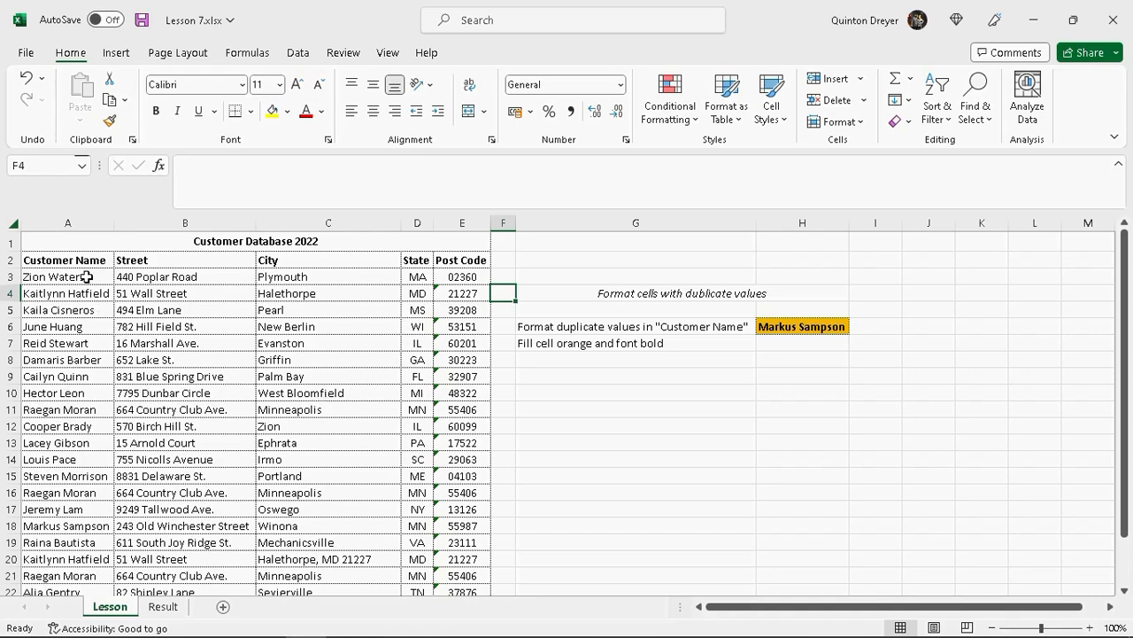
{"action": "left_click", "coordinate": [839, 326]}
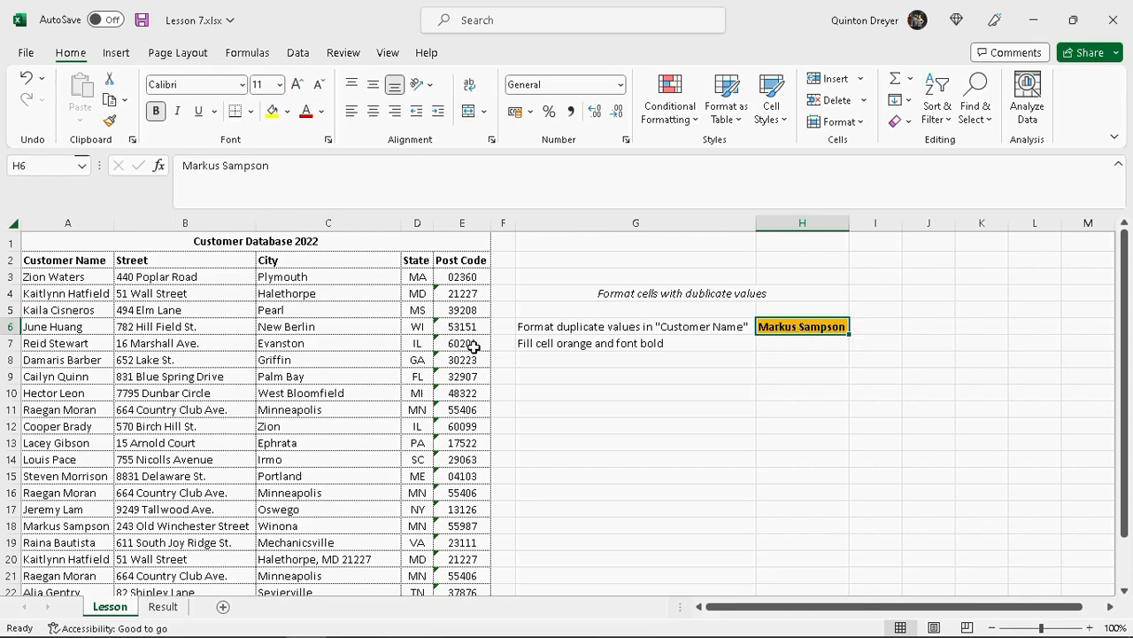
Step: Create a new conditional formatting rule for duplicate values in the Customer Name cells A3:A25
{"action": "left_click", "coordinate": [81, 276]}
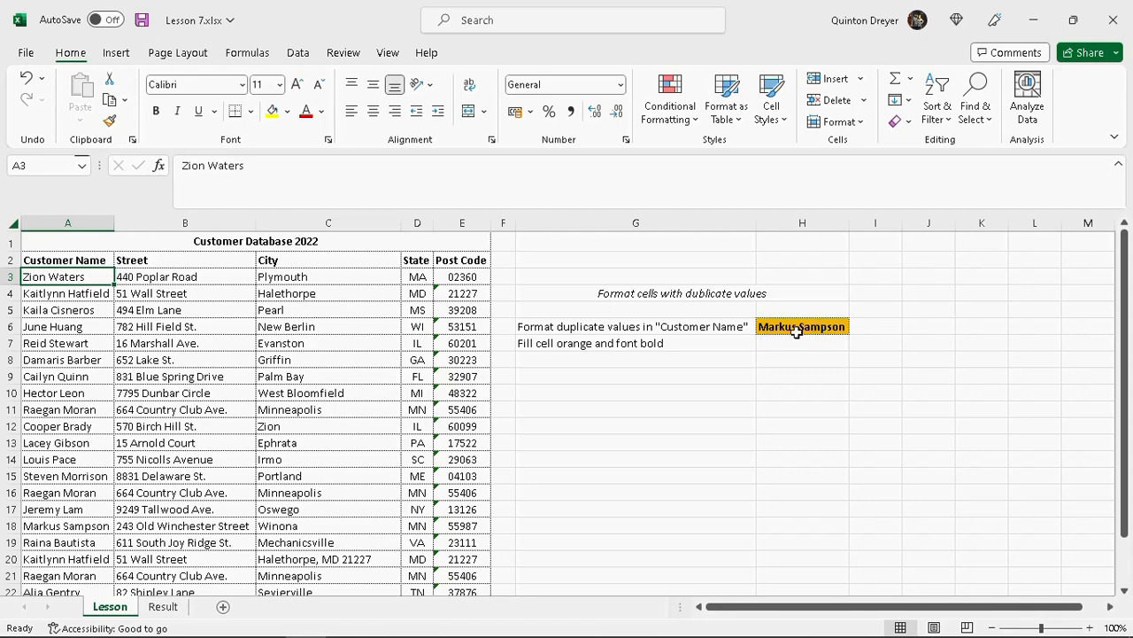
{"action": "left_click_drag", "start_coordinate": [88, 275], "coordinate": [81, 556]}
{"action": "scroll", "coordinate": [116, 491], "scroll_direction": "up", "scroll_amount": 2}
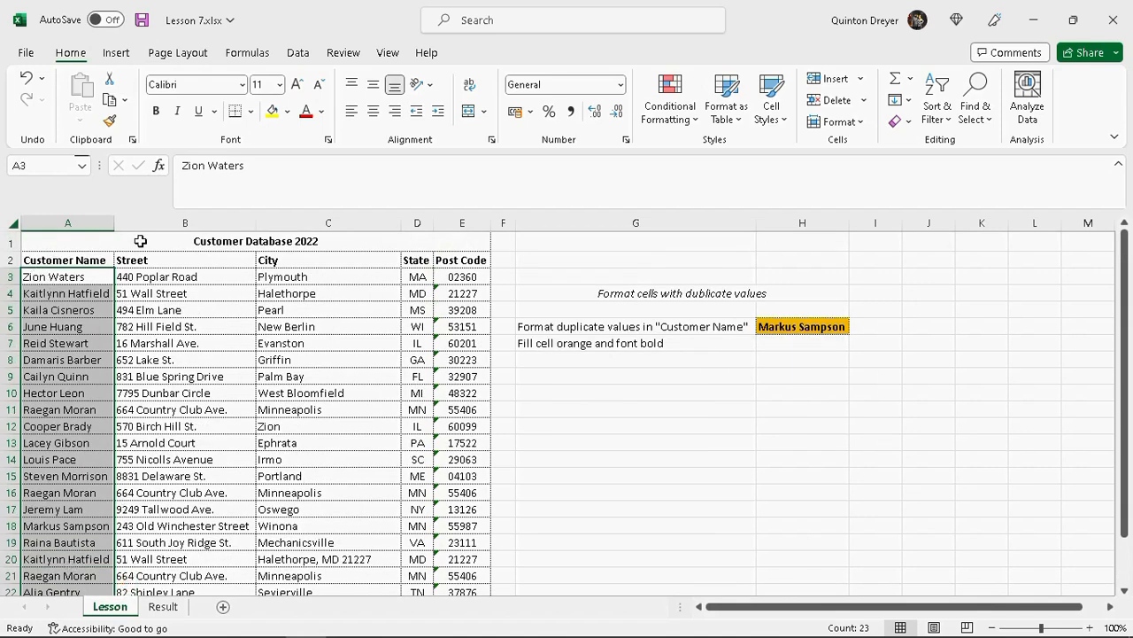
{"action": "left_click", "coordinate": [698, 122]}
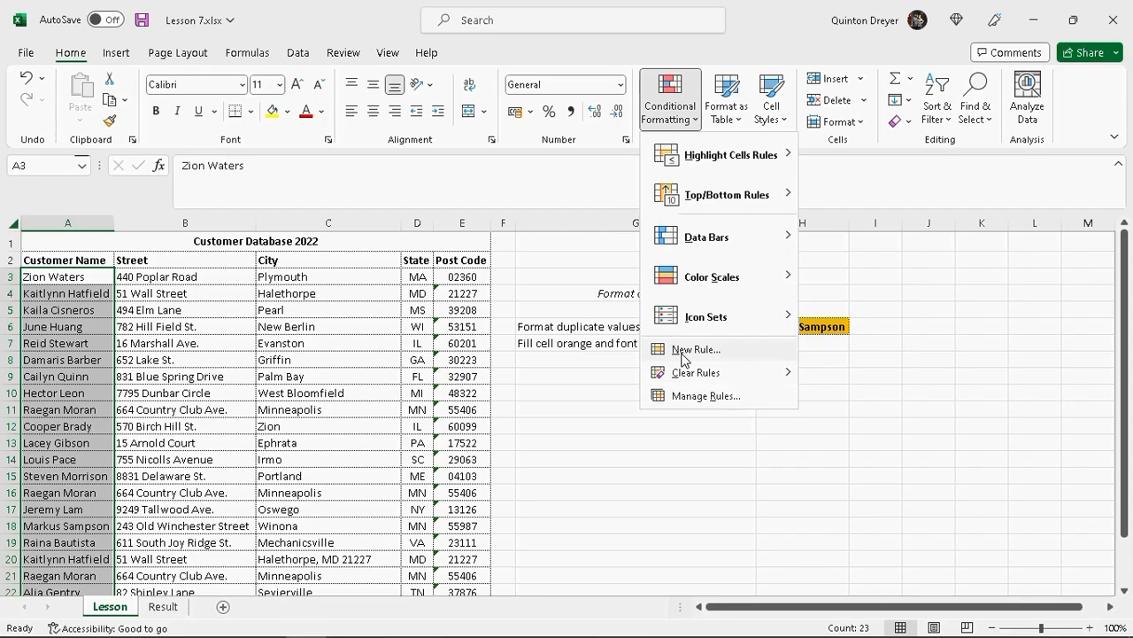
{"action": "mouse_move", "coordinate": [777, 166]}
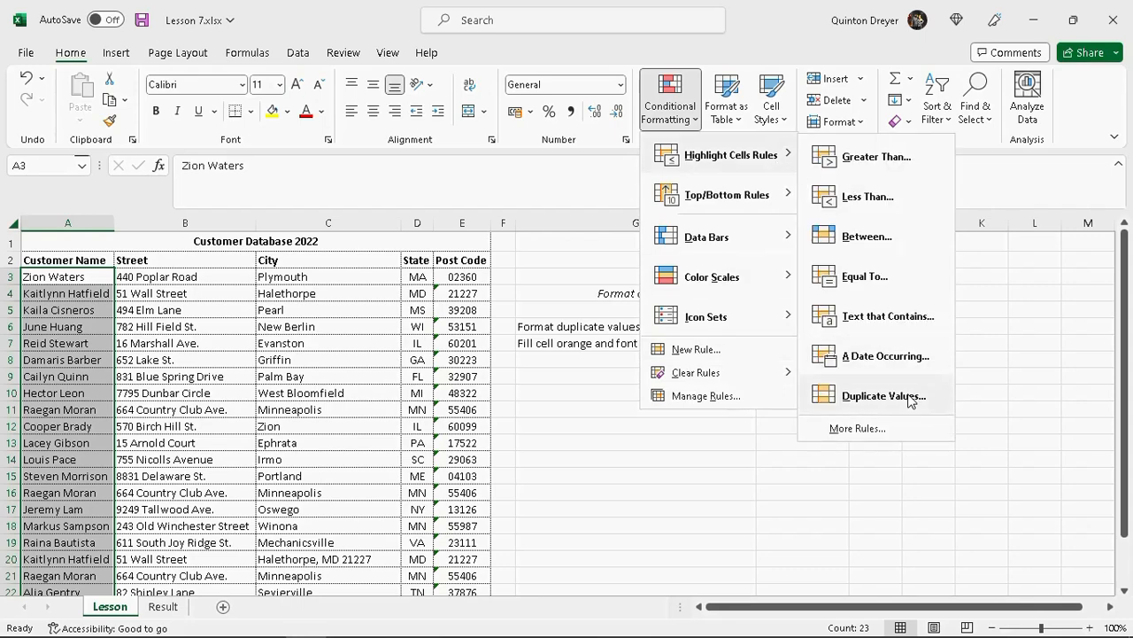
{"action": "left_click", "coordinate": [703, 353]}
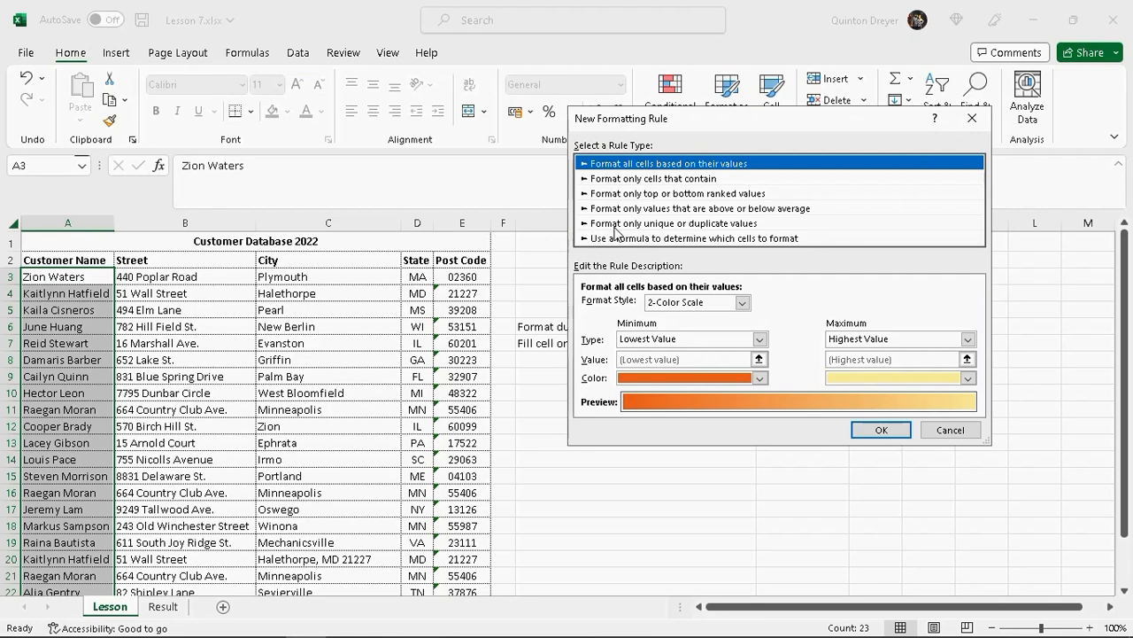
{"action": "left_click", "coordinate": [719, 224]}
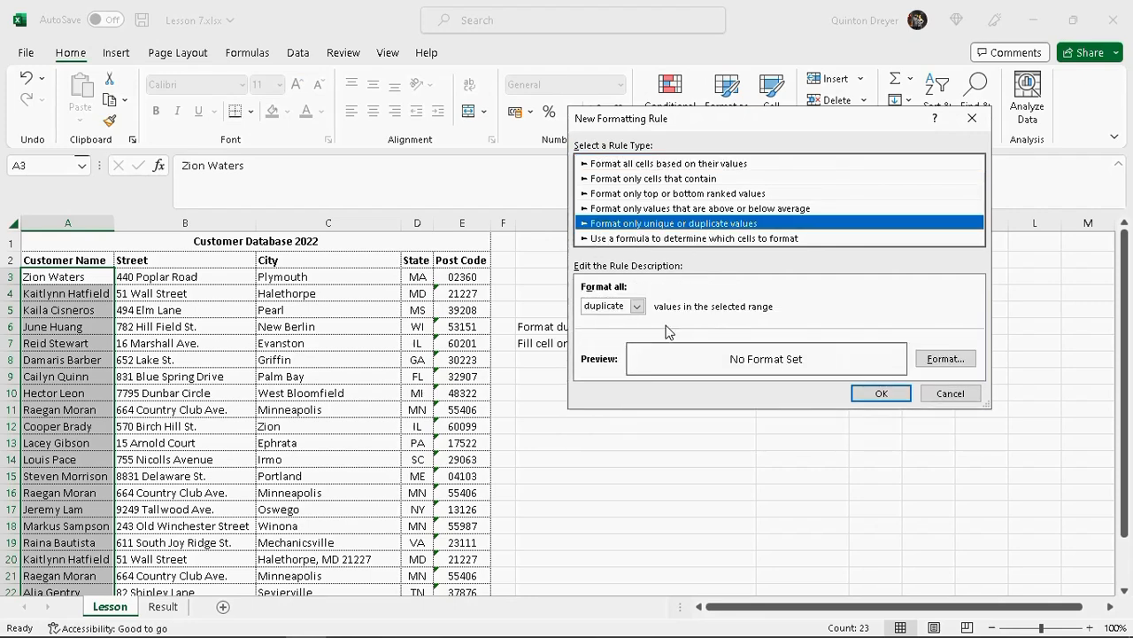
{"action": "left_click", "coordinate": [636, 306]}
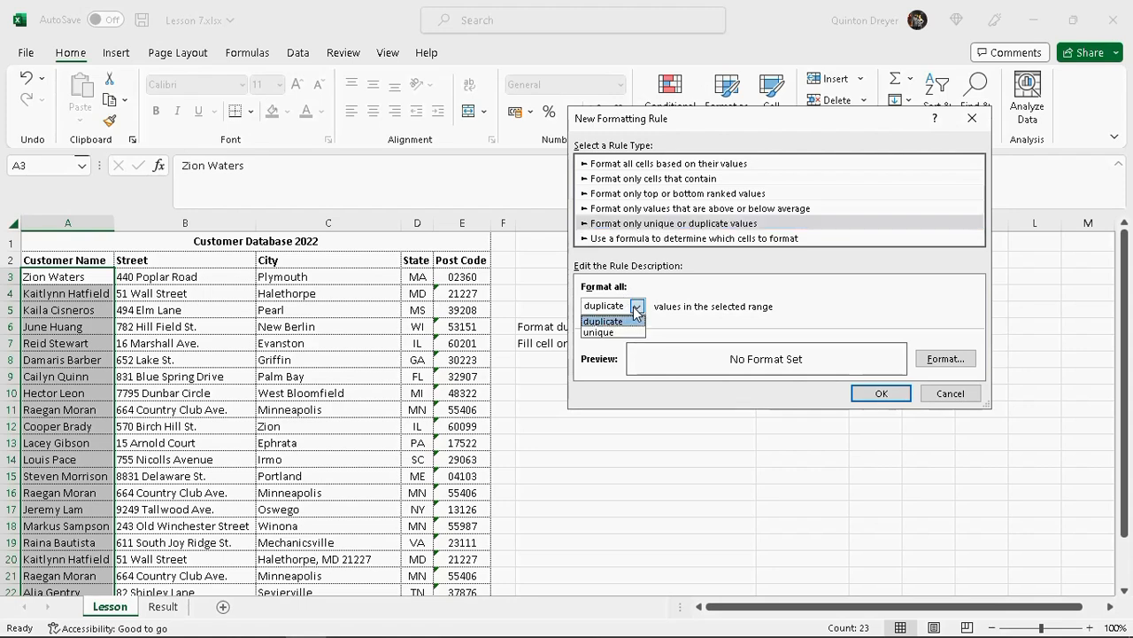
{"action": "left_click", "coordinate": [634, 321]}
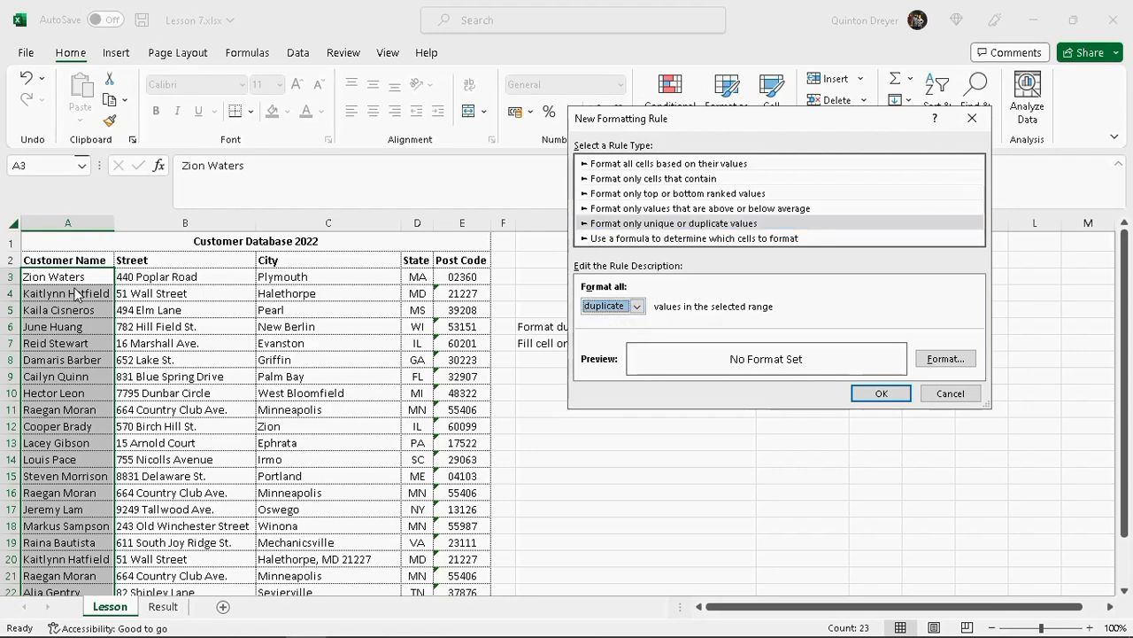
Step: Give the duplicate rule a bold font and an orange fill, and apply it to the customer names
{"action": "left_click", "coordinate": [945, 359]}
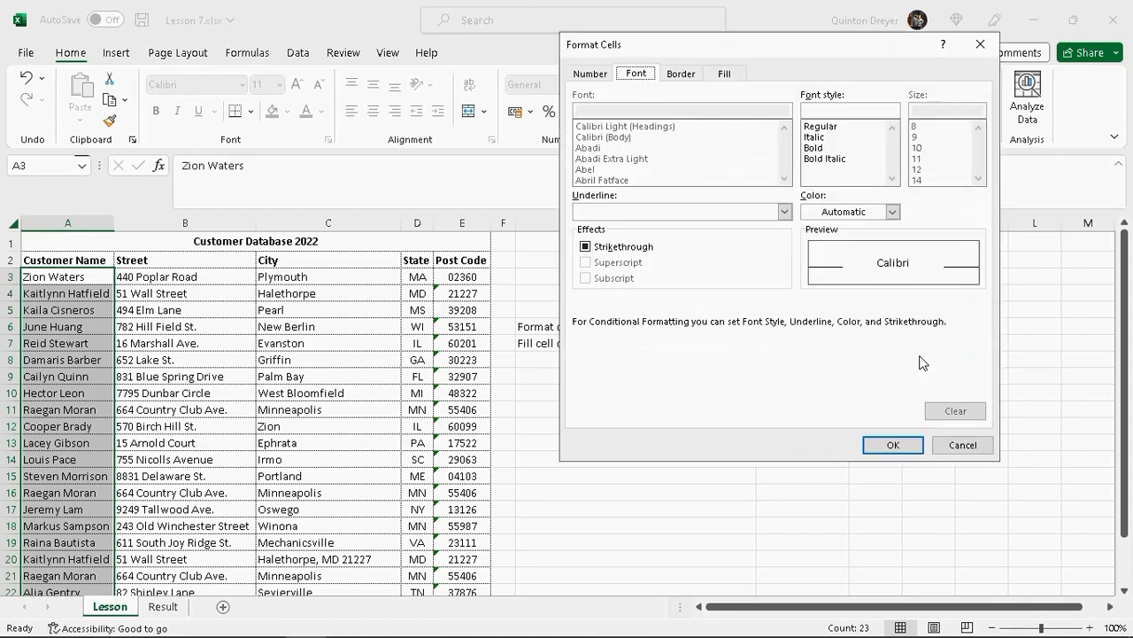
{"action": "left_click", "coordinate": [828, 148]}
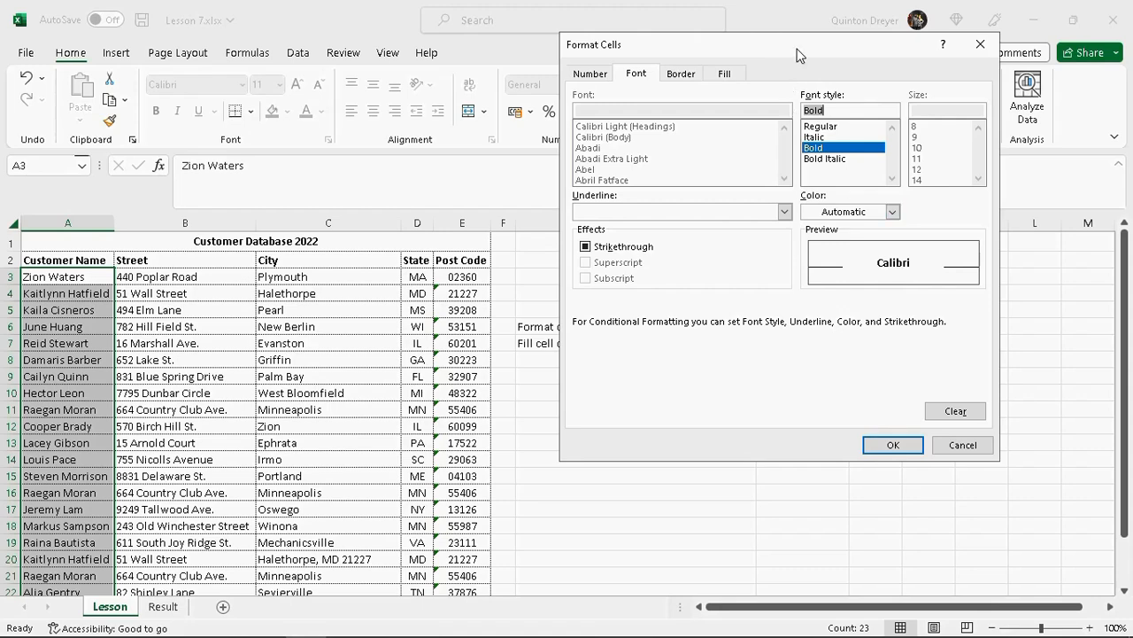
{"action": "left_click_drag", "start_coordinate": [797, 54], "coordinate": [516, 112]}
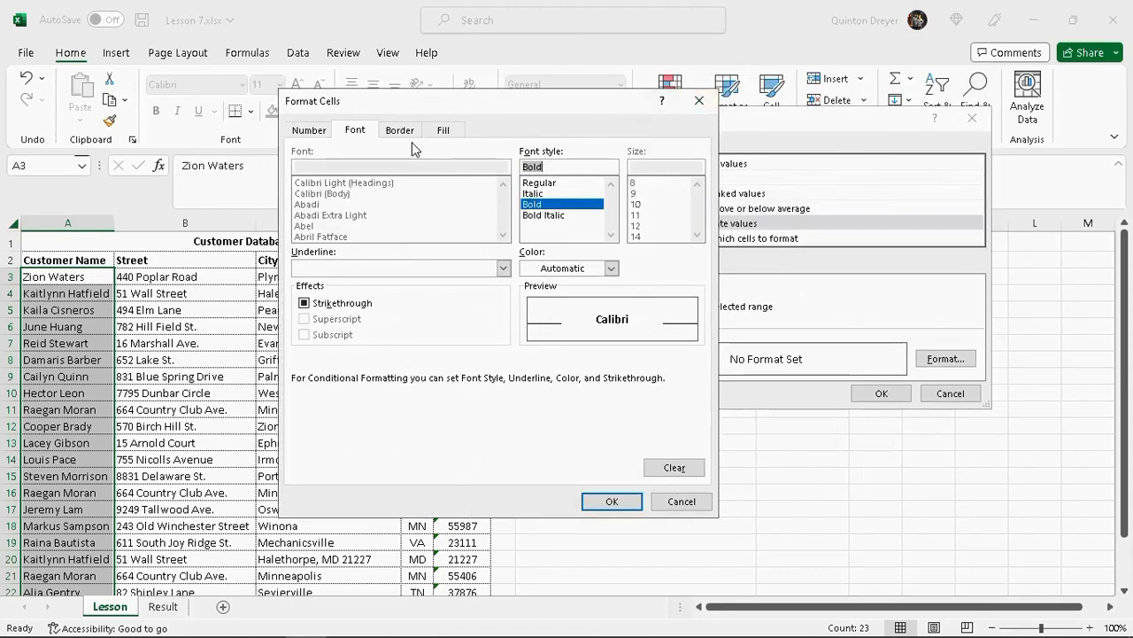
{"action": "left_click", "coordinate": [444, 131]}
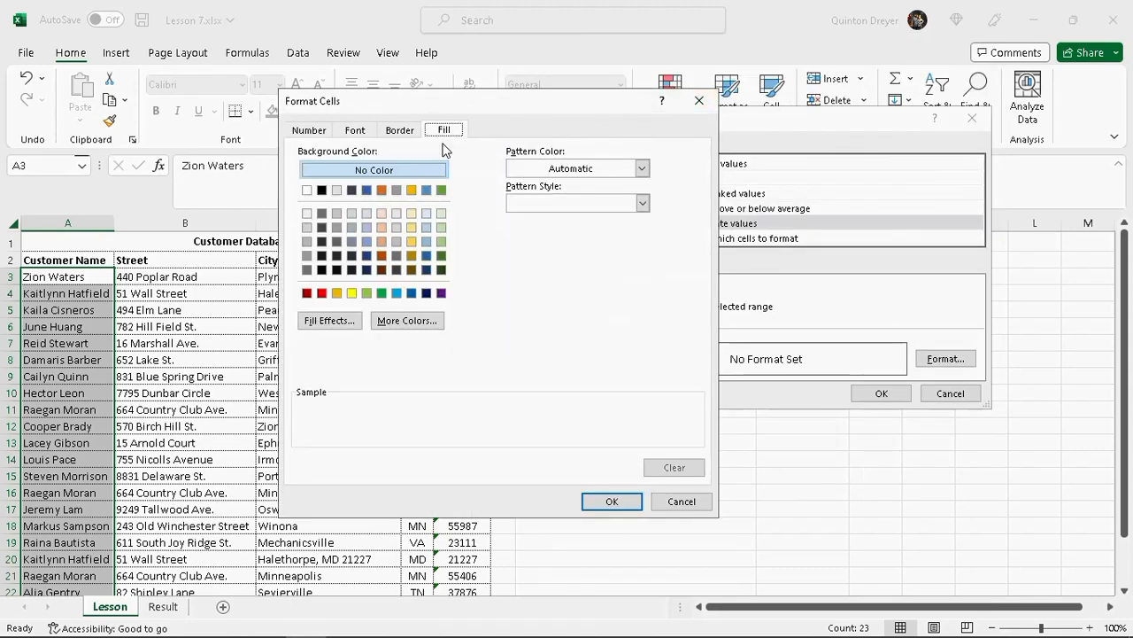
{"action": "left_click", "coordinate": [336, 293]}
{"action": "left_click", "coordinate": [612, 501]}
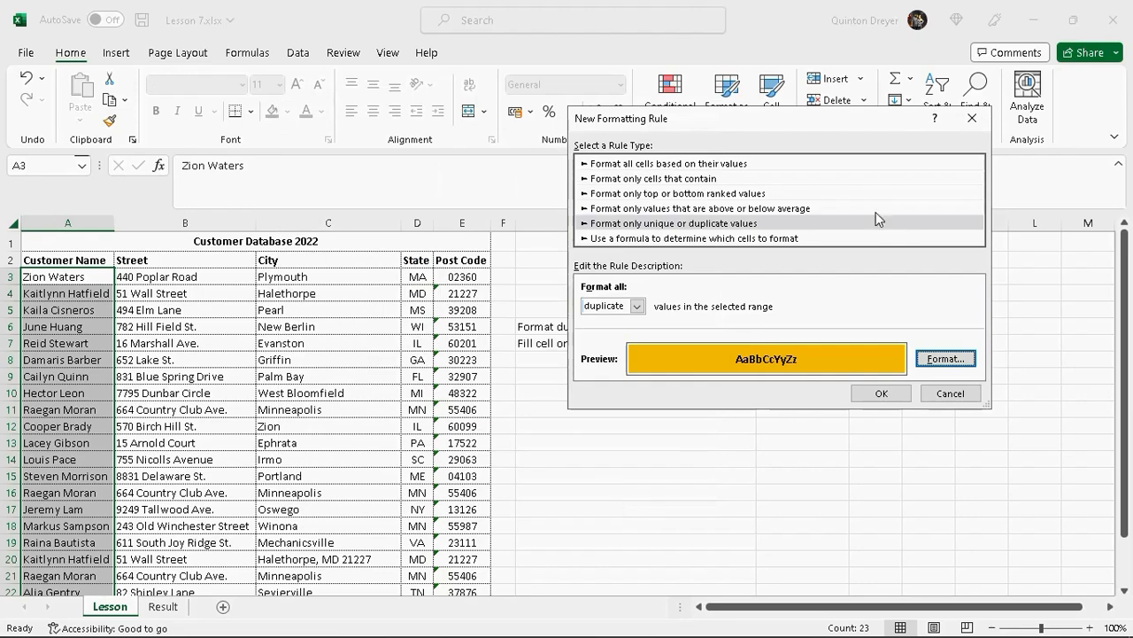
{"action": "left_click_drag", "start_coordinate": [863, 117], "coordinate": [618, 147]}
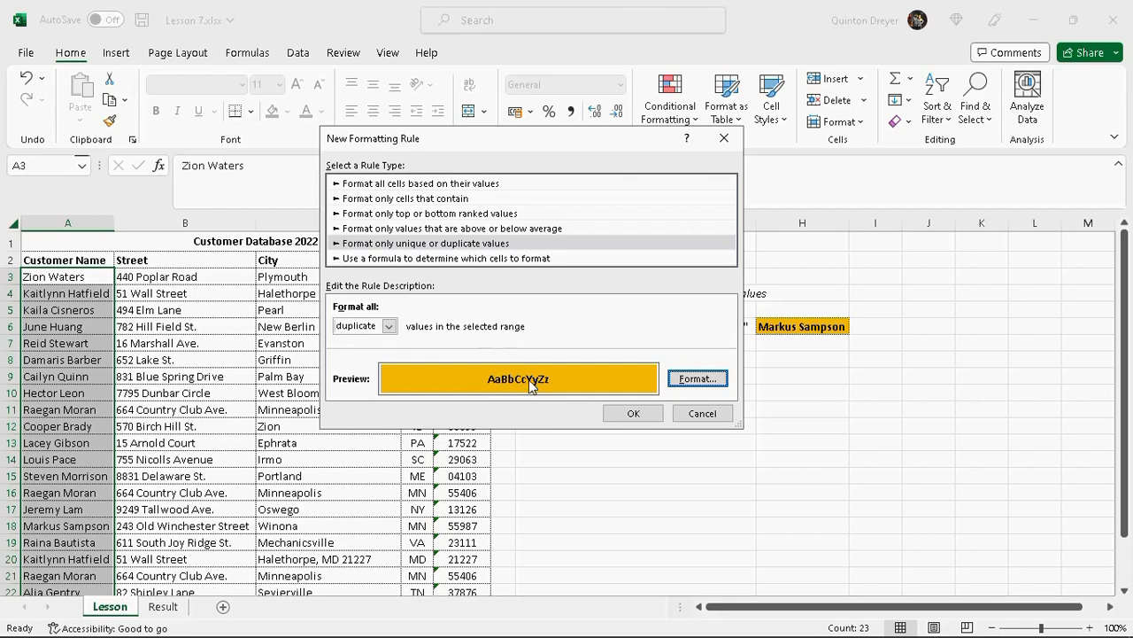
{"action": "left_click", "coordinate": [633, 414]}
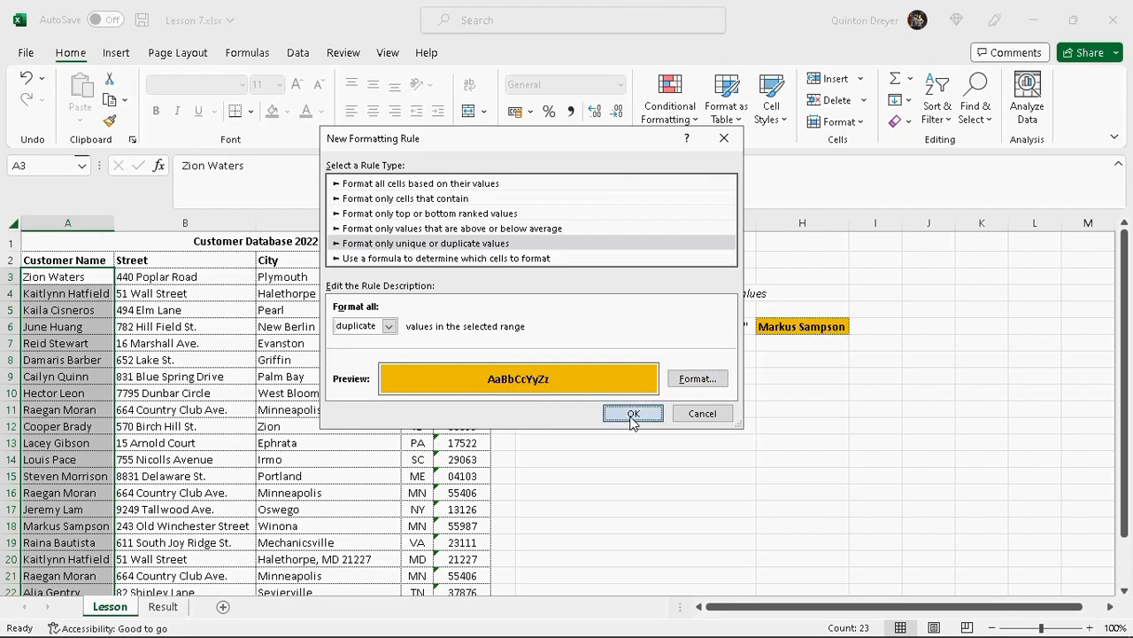
{"action": "left_click", "coordinate": [533, 431]}
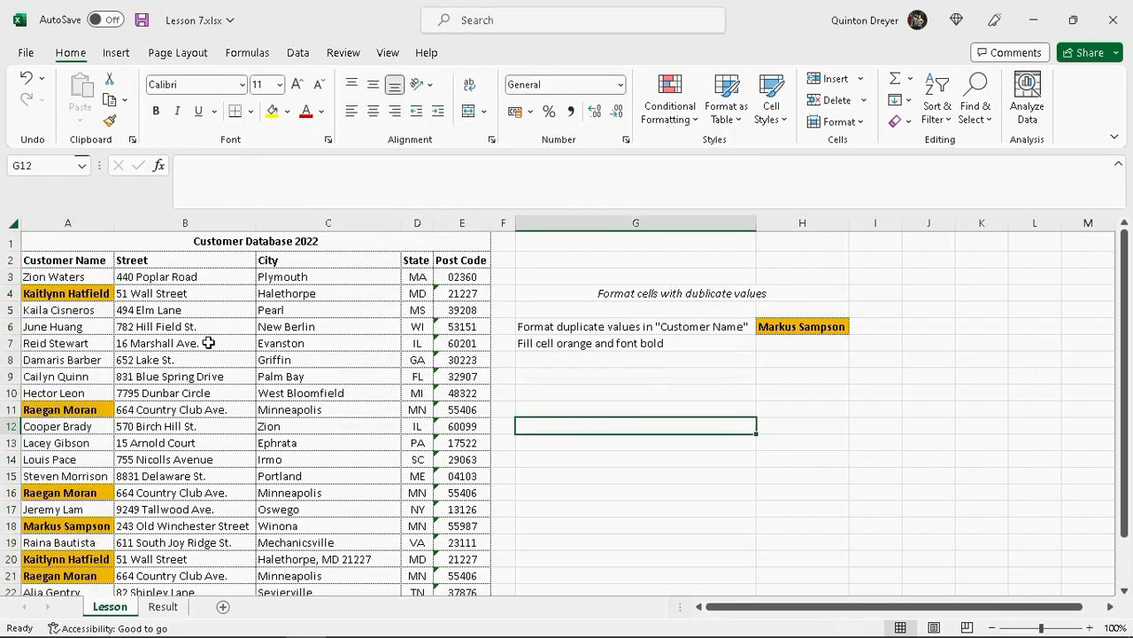
Step: Check the highlighted duplicate customer names down to row 25 against the formatting instruction in G7
{"action": "scroll", "coordinate": [339, 387], "scroll_direction": "down", "scroll_amount": 1}
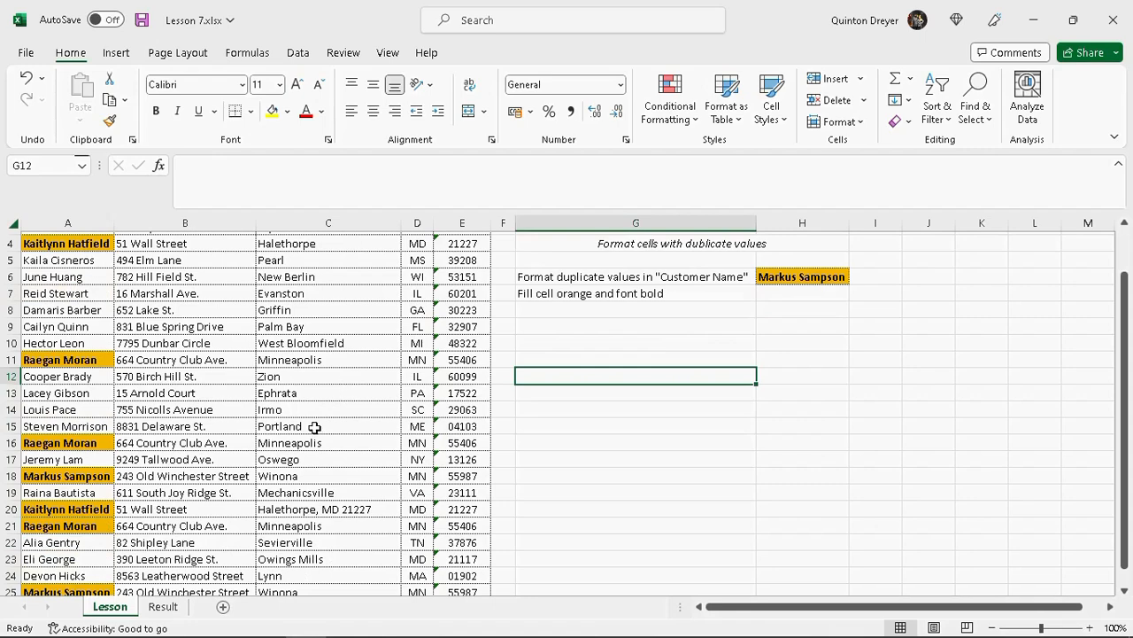
{"action": "scroll", "coordinate": [313, 429], "scroll_direction": "up", "scroll_amount": 1}
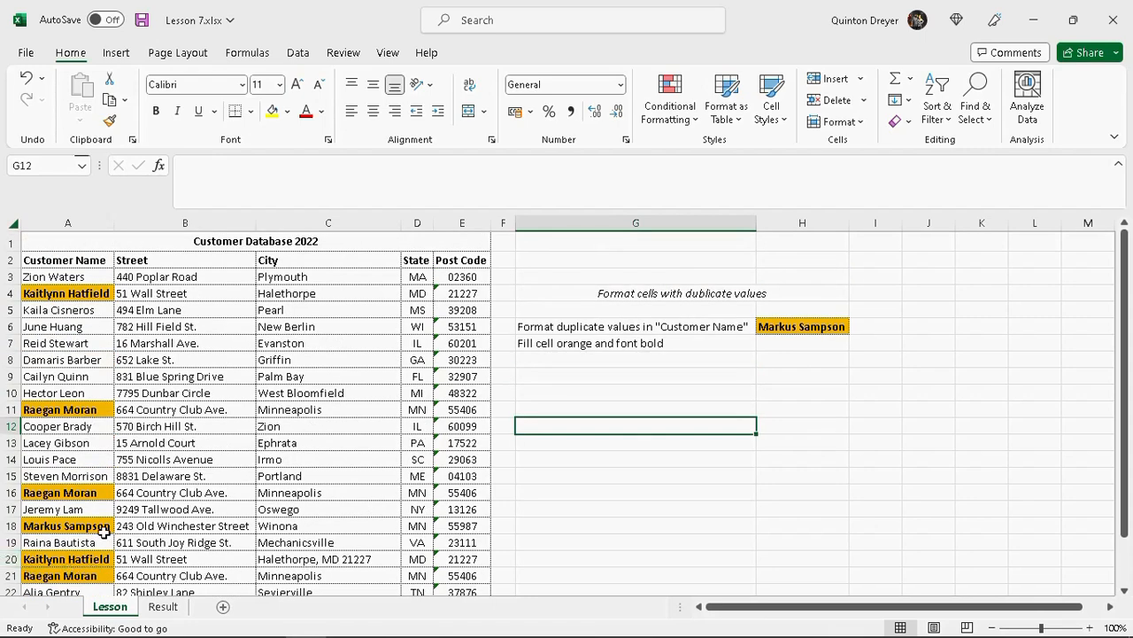
{"action": "scroll", "coordinate": [104, 532], "scroll_direction": "down", "scroll_amount": 2}
{"action": "scroll", "coordinate": [179, 488], "scroll_direction": "up", "scroll_amount": 2}
{"action": "left_click", "coordinate": [591, 347]}
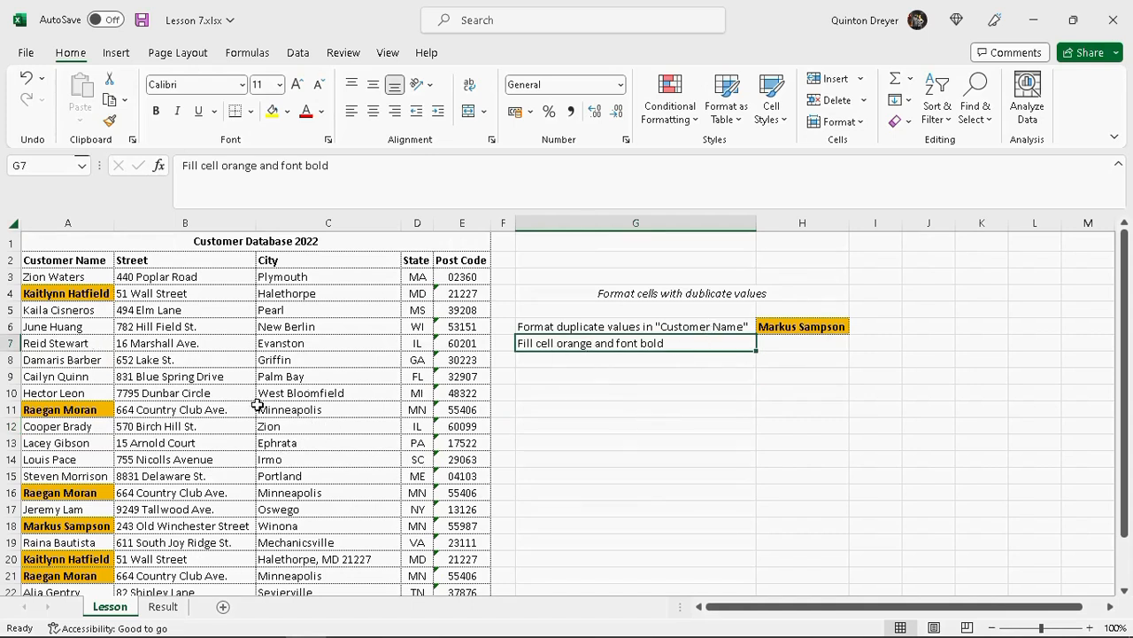
Step: Compare the Lesson sheet's duplicate highlighting with the Result sheet and return to the Lesson sheet
{"action": "left_click", "coordinate": [163, 607]}
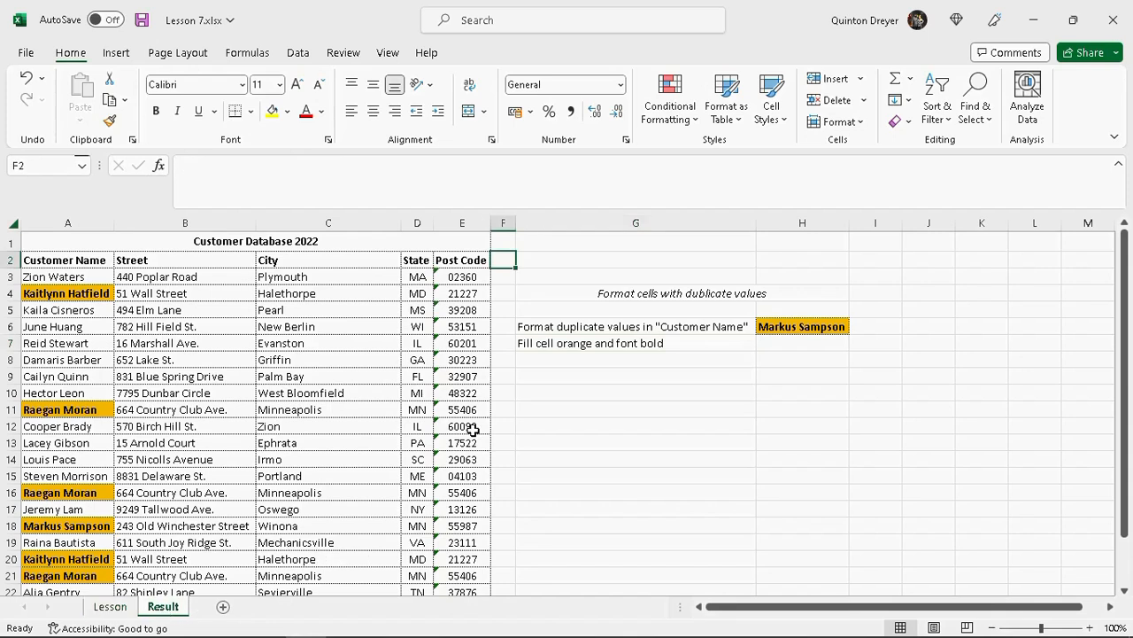
{"action": "left_click", "coordinate": [99, 607]}
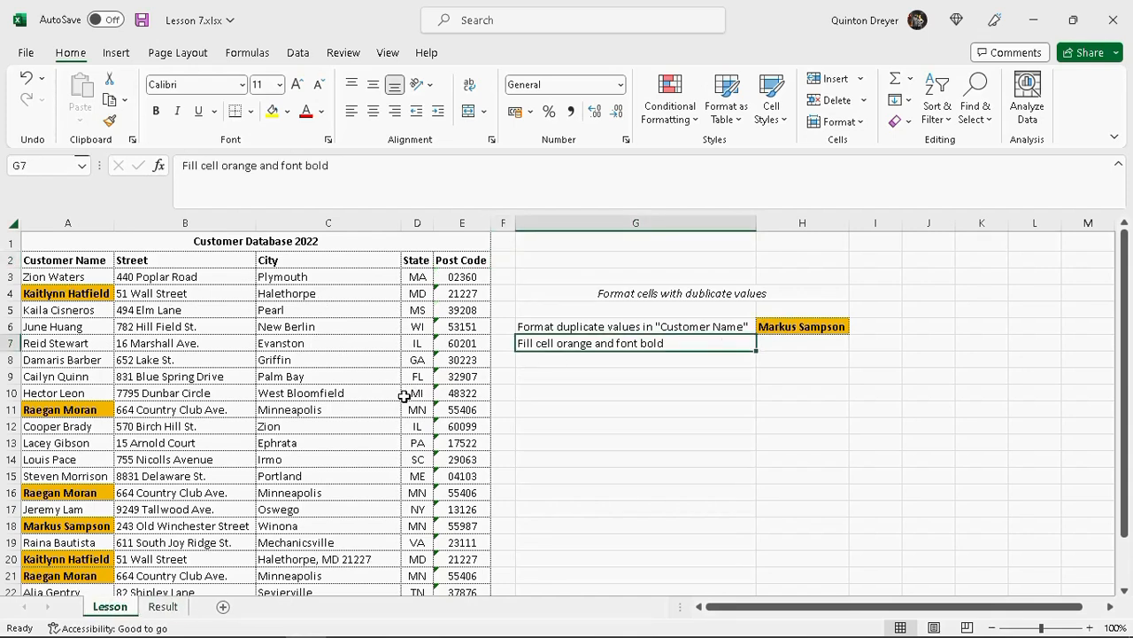
{"action": "left_click", "coordinate": [163, 606]}
{"action": "left_click", "coordinate": [111, 611]}
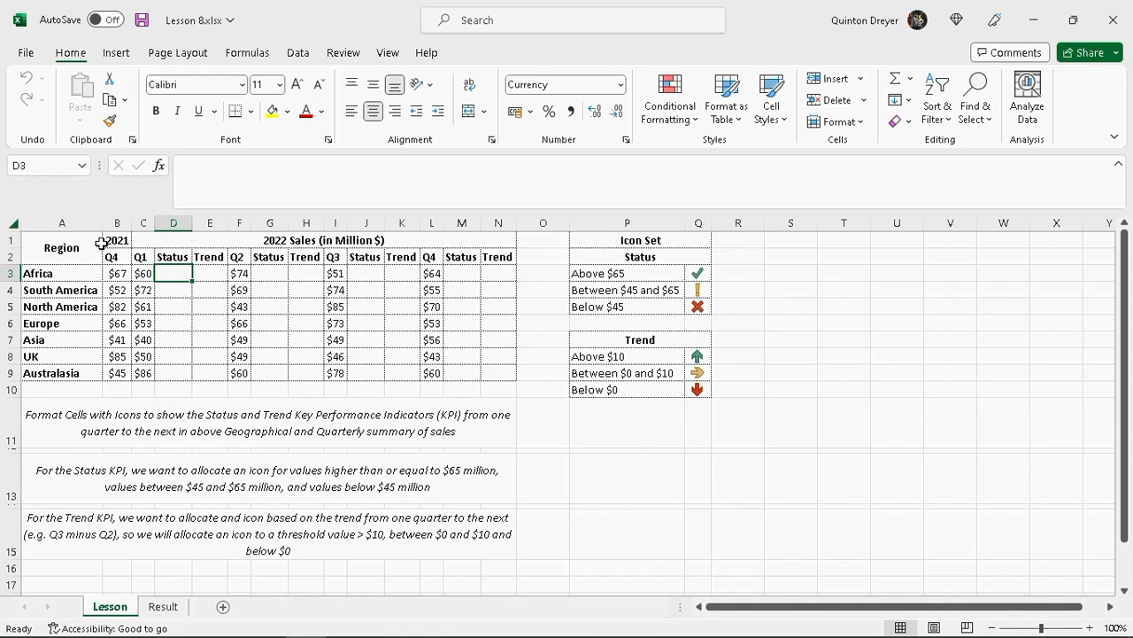
Step: Examine Lesson 8's sales table: the regions in A3:A9 and the Q1 figures under 2022 Sales
{"action": "left_click_drag", "start_coordinate": [61, 276], "coordinate": [89, 370]}
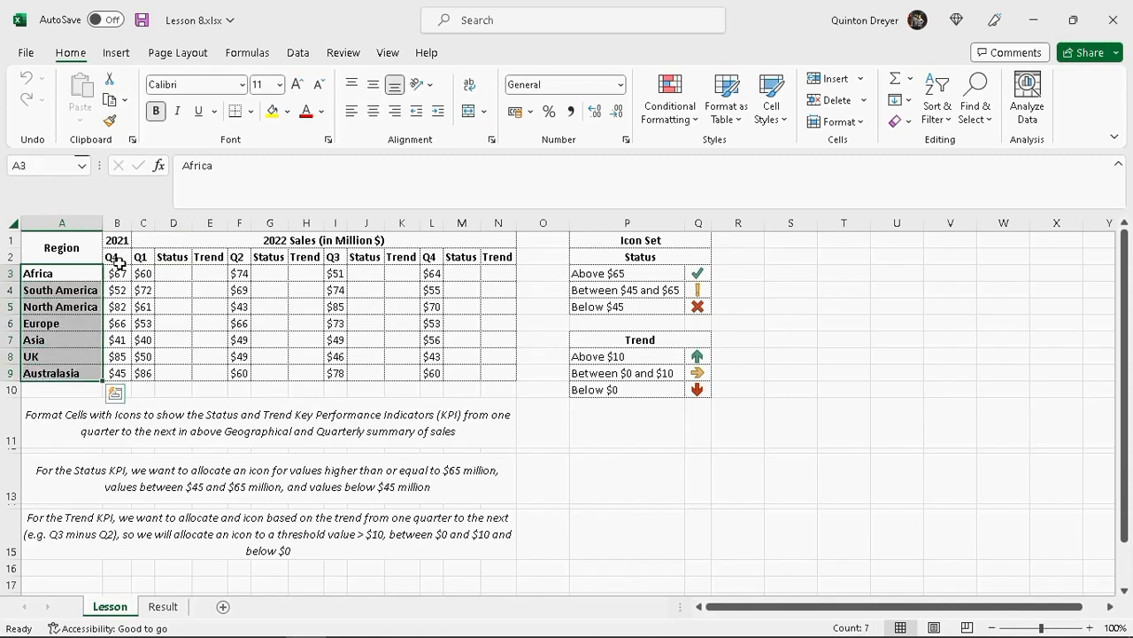
{"action": "left_click", "coordinate": [237, 248]}
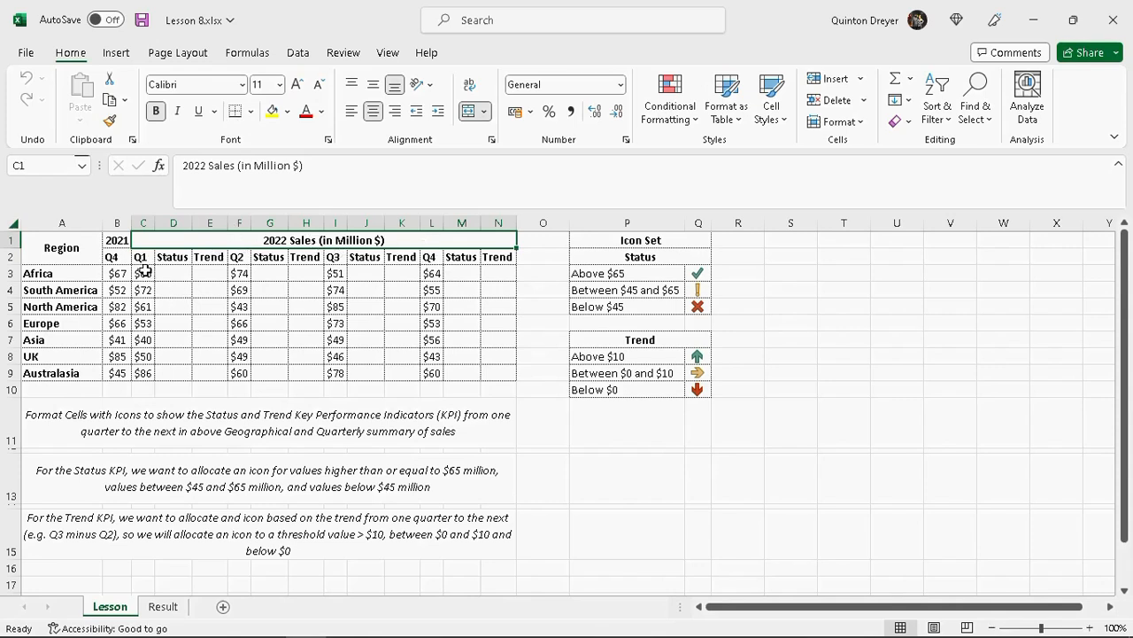
{"action": "left_click_drag", "start_coordinate": [152, 275], "coordinate": [144, 372]}
{"action": "key", "text": "F2"}
{"action": "left_click", "coordinate": [199, 308]}
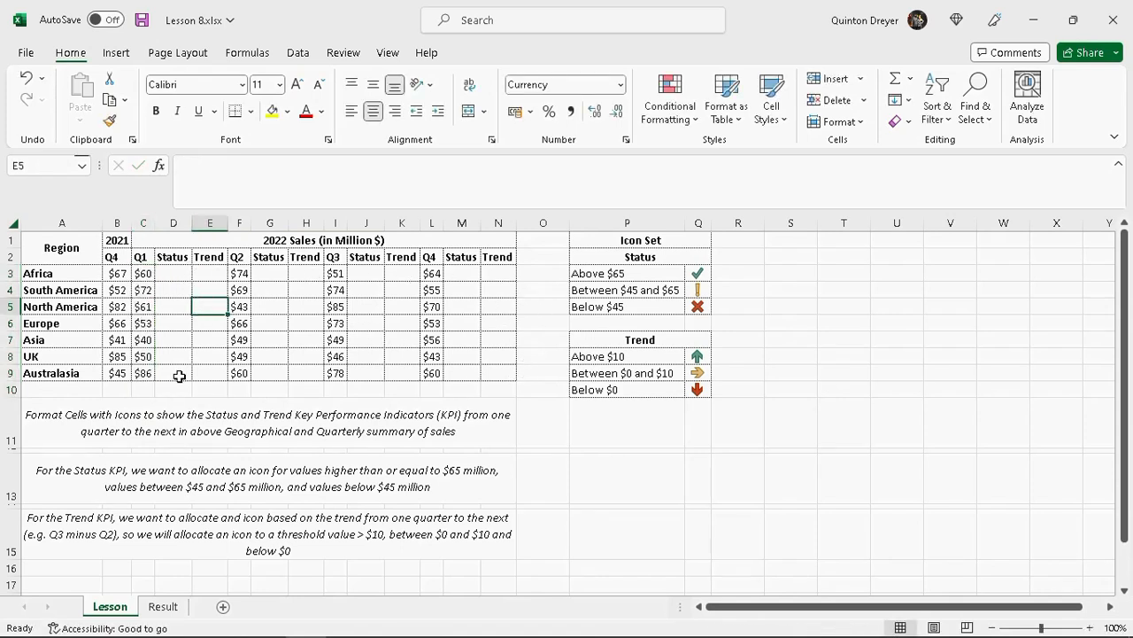
Step: Compare the Q1 Status cells D3:D9 with the Q1 sales, and inspect the Trend cells E3 and H3 against the icon criteria
{"action": "left_click", "coordinate": [164, 278]}
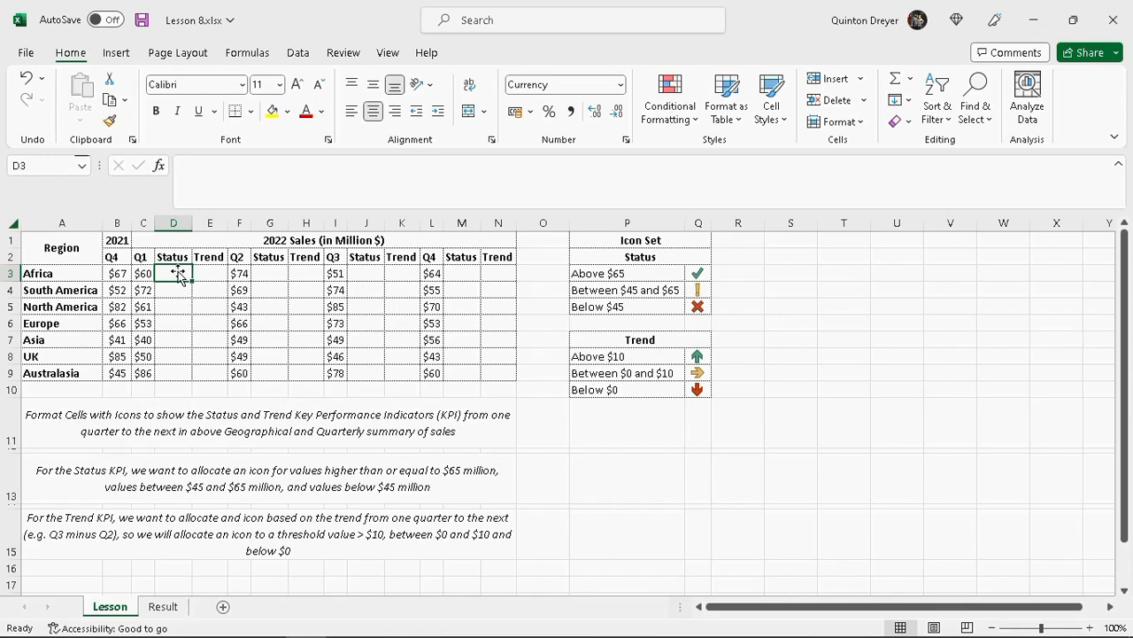
{"action": "left_click_drag", "start_coordinate": [178, 275], "coordinate": [174, 372]}
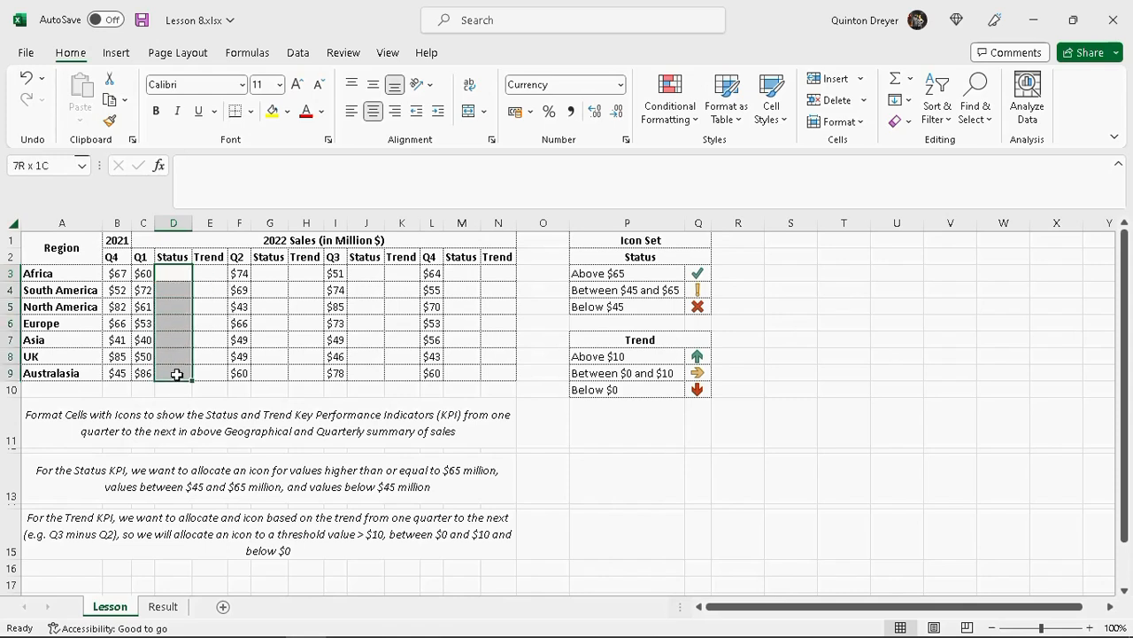
{"action": "left_click", "coordinate": [180, 273]}
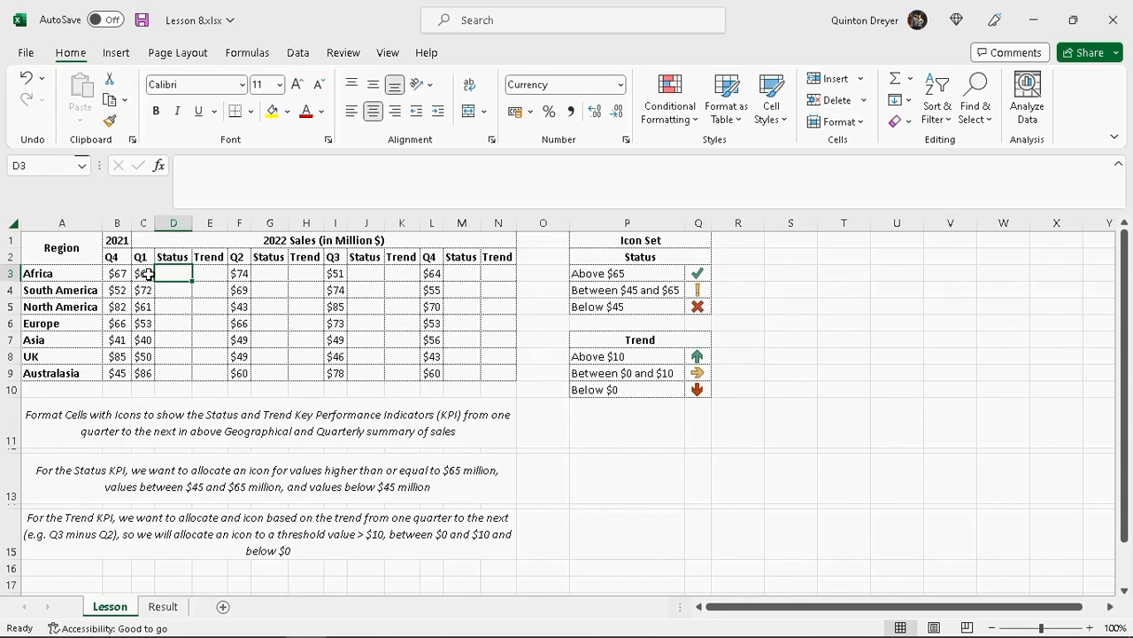
{"action": "left_click_drag", "start_coordinate": [147, 274], "coordinate": [149, 372]}
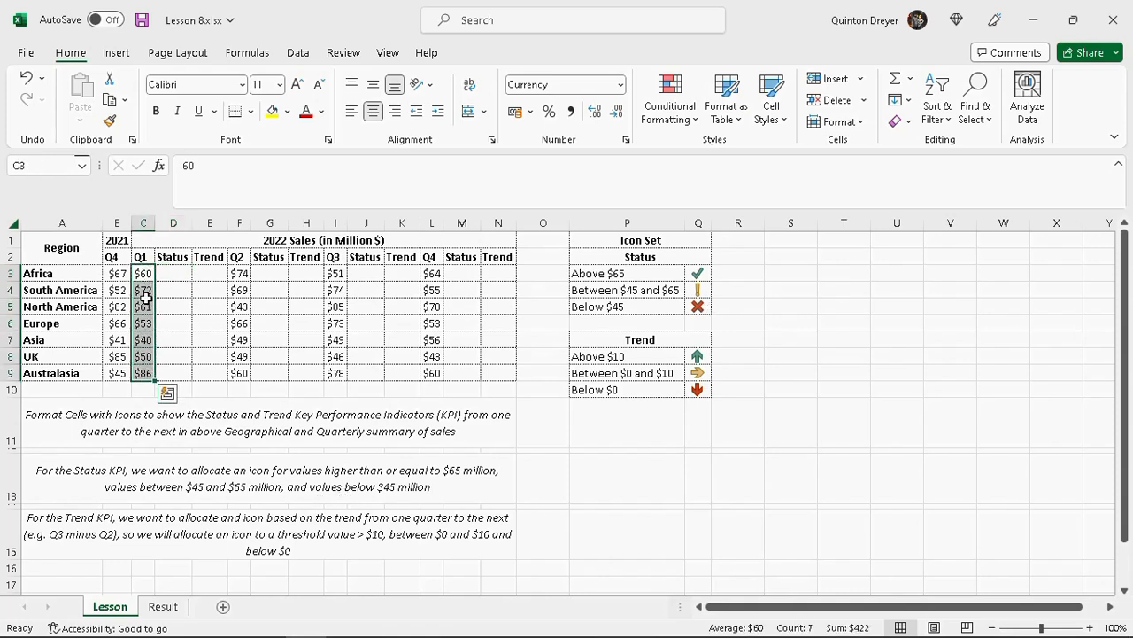
{"action": "left_click", "coordinate": [174, 272]}
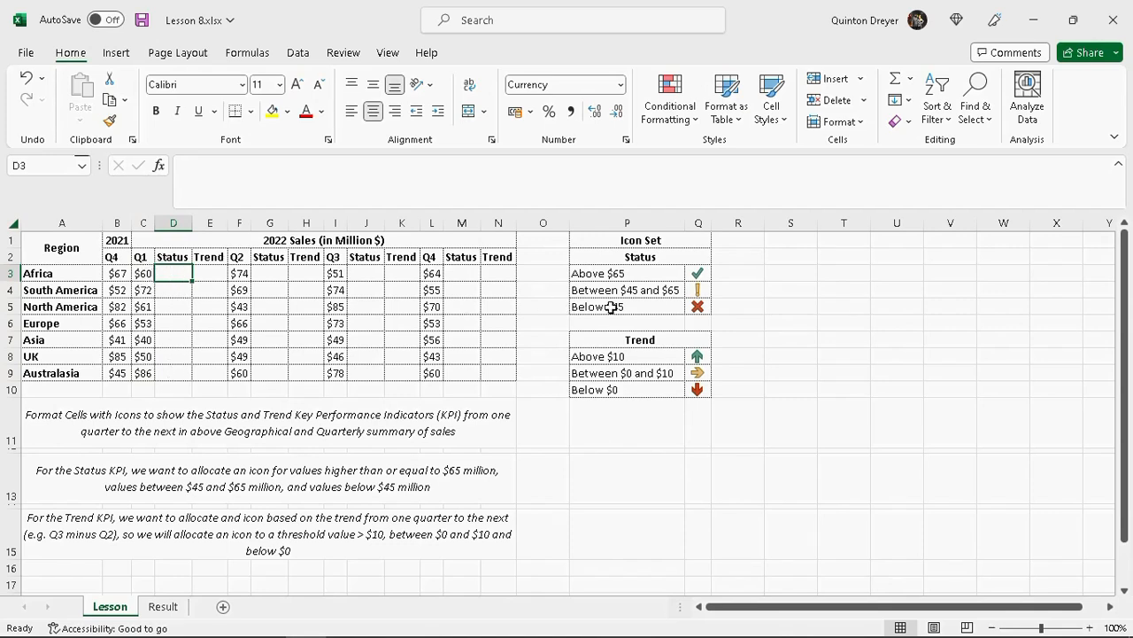
{"action": "left_click", "coordinate": [214, 274]}
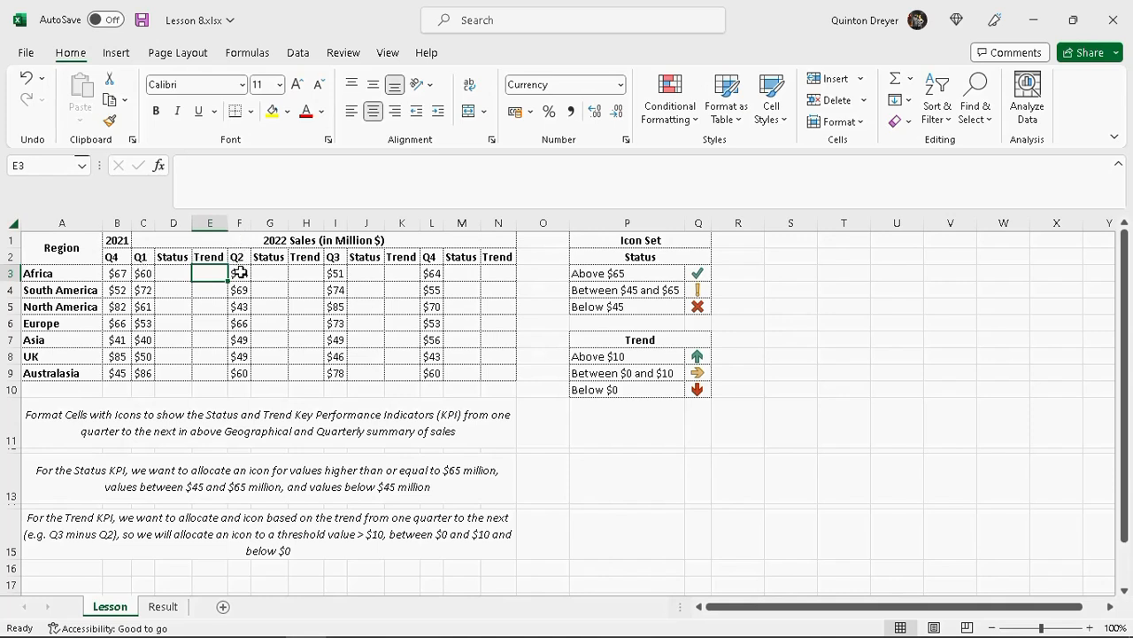
{"action": "left_click", "coordinate": [301, 273]}
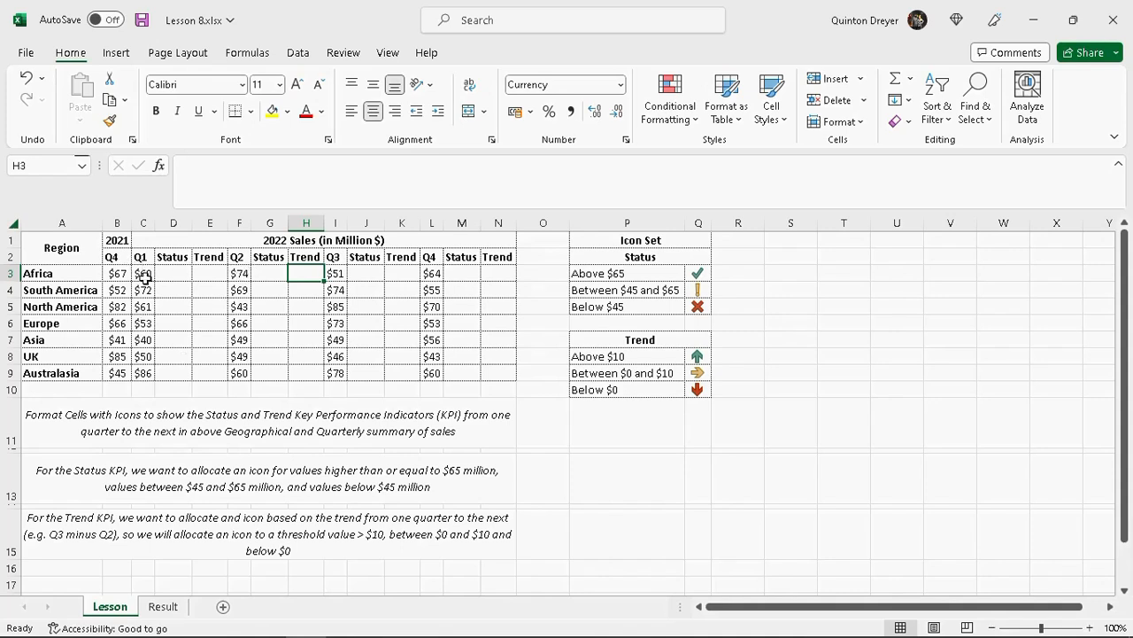
{"action": "left_click", "coordinate": [214, 273]}
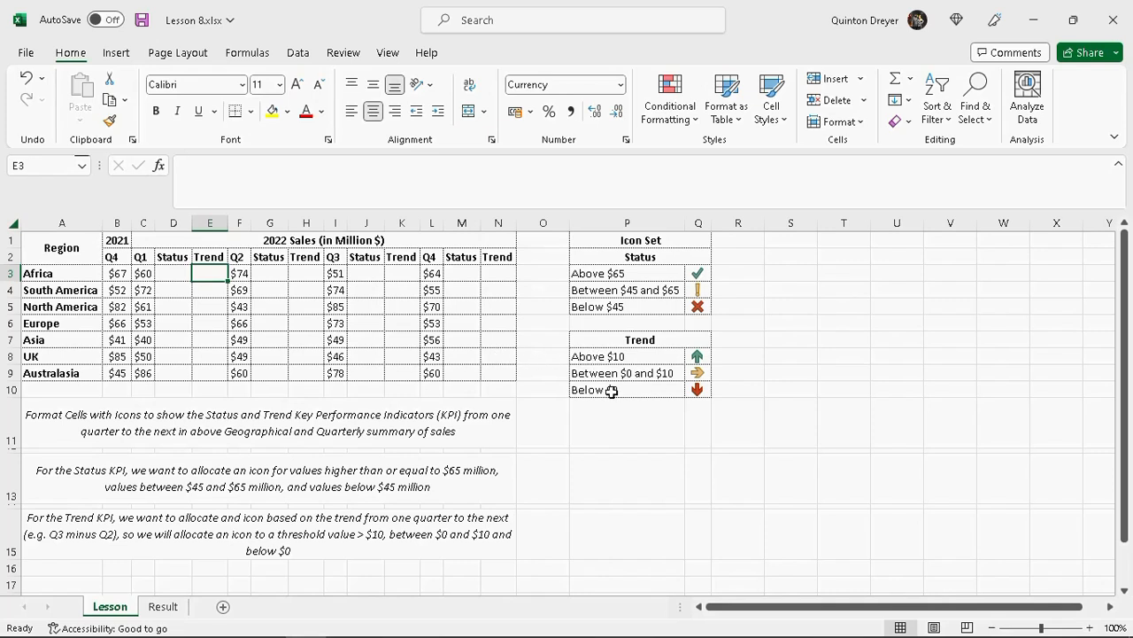
Step: Review the quarterly sales figures, the Status and Trend columns, and the Status and Trend icon legends
{"action": "left_click", "coordinate": [139, 305]}
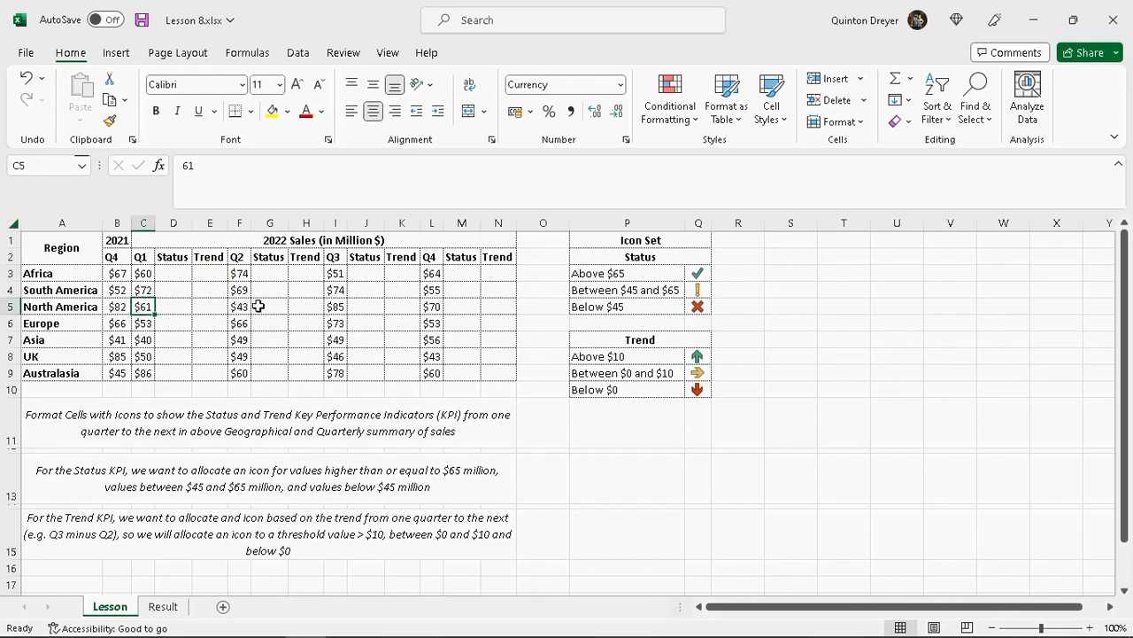
{"action": "left_click", "coordinate": [243, 307]}
{"action": "left_click", "coordinate": [309, 304]}
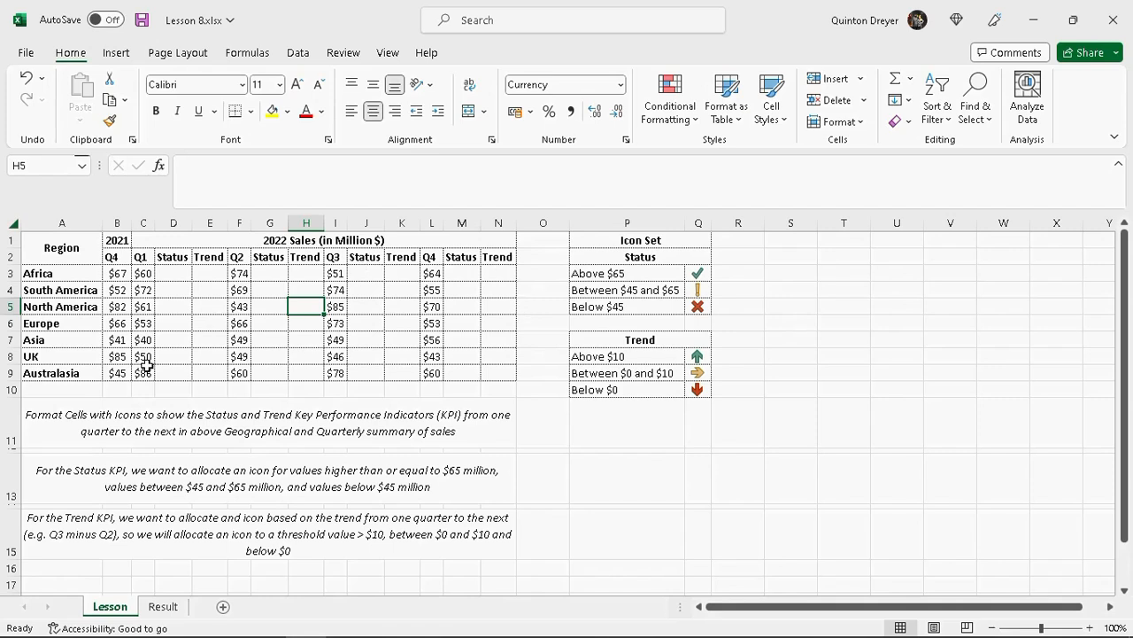
{"action": "left_click_drag", "start_coordinate": [698, 276], "coordinate": [698, 308]}
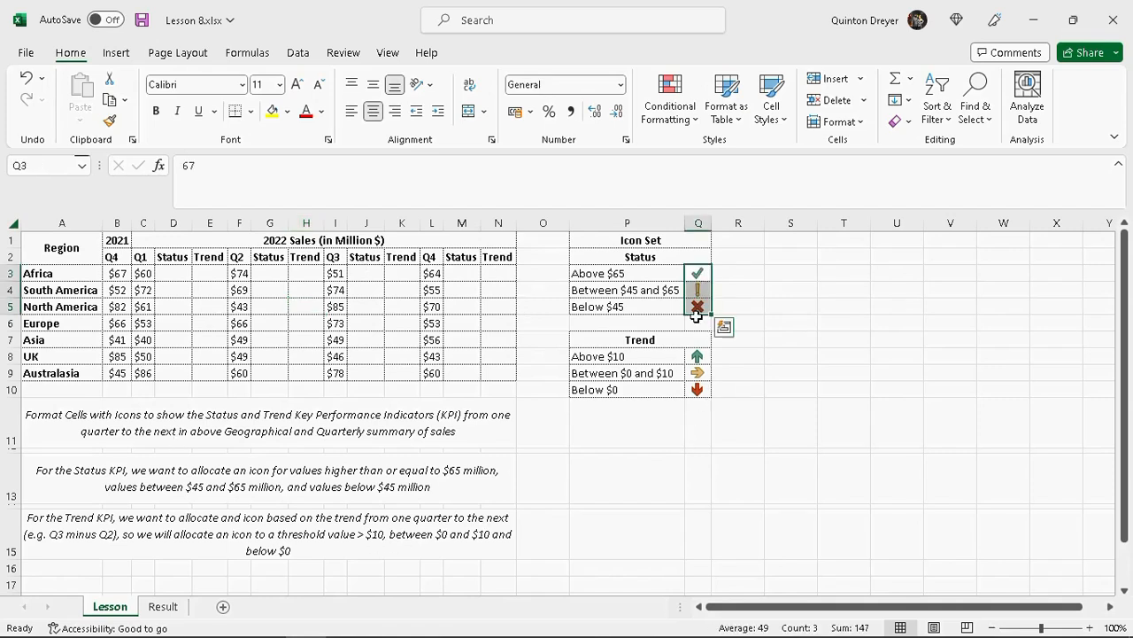
{"action": "left_click_drag", "start_coordinate": [697, 356], "coordinate": [697, 400]}
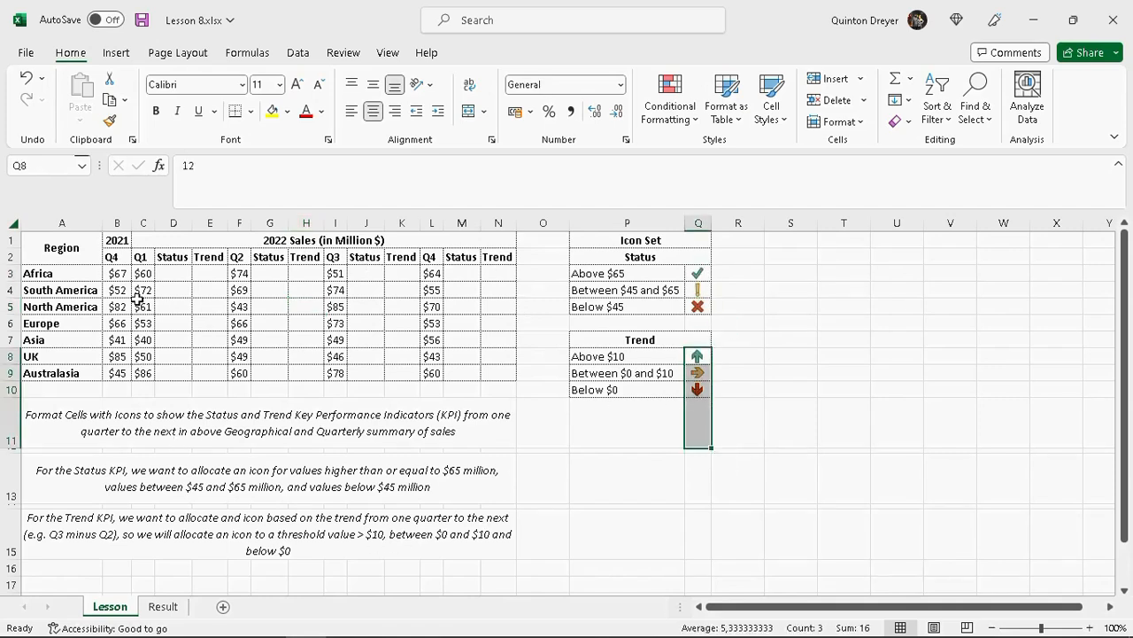
{"action": "left_click", "coordinate": [172, 275]}
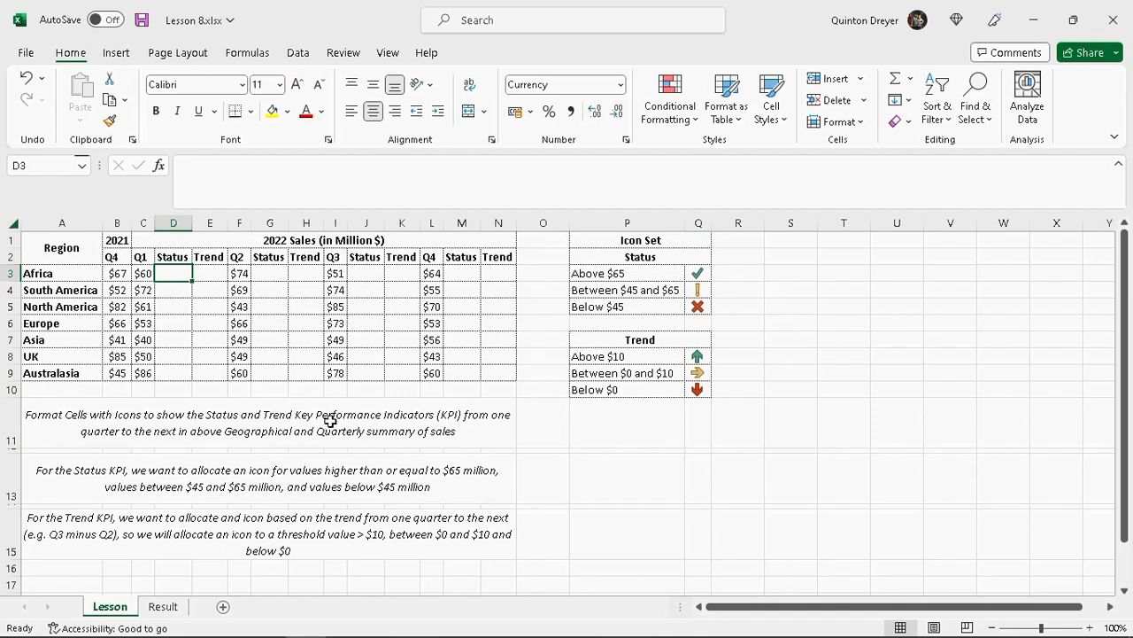
{"action": "left_click_drag", "start_coordinate": [167, 274], "coordinate": [173, 376]}
{"action": "left_click", "coordinate": [144, 275]}
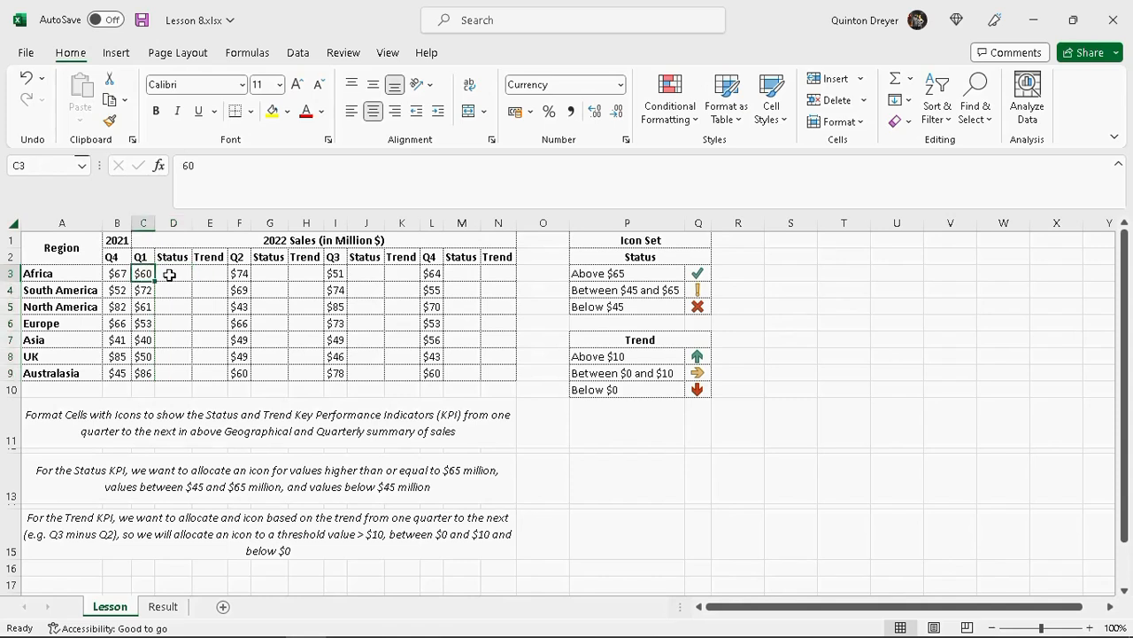
Step: Enter the formula =C3 in D3 so Africa's Q1 Status repeats its Q1 sales value
{"action": "left_click", "coordinate": [169, 275]}
{"action": "type", "text": "="}
{"action": "left_click", "coordinate": [146, 275]}
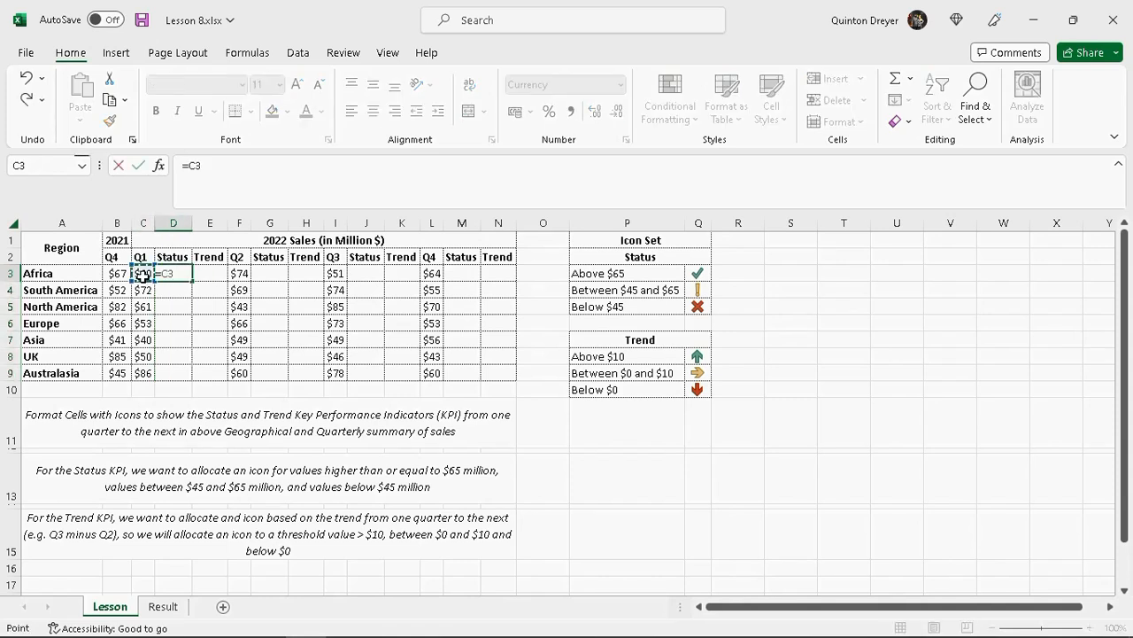
{"action": "key", "text": "Return"}
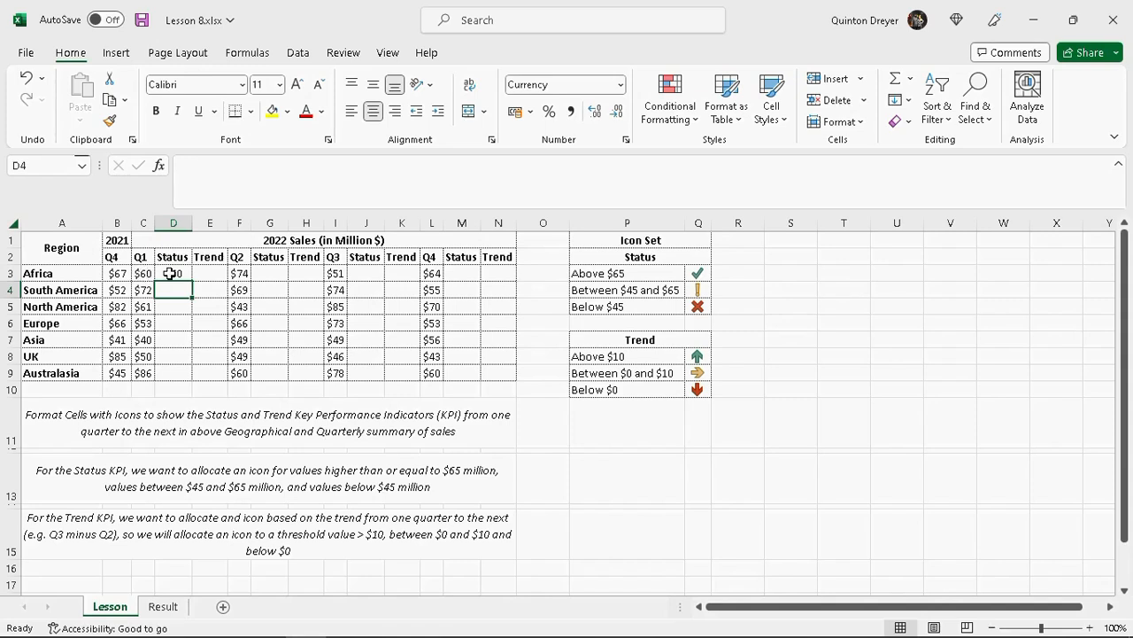
Step: Copy the D3 formula into the remaining Status cells D4:D9, G3:G9, J3:J9 and M3:M9
{"action": "left_click", "coordinate": [178, 276]}
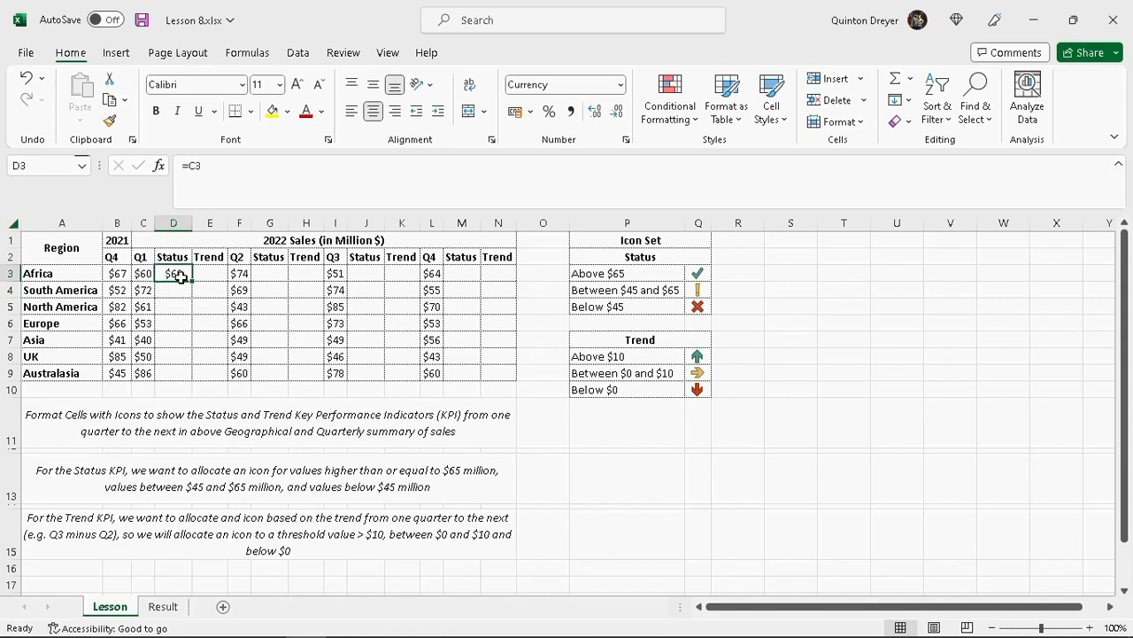
{"action": "key", "text": "ctrl+c"}
{"action": "left_click_drag", "start_coordinate": [182, 289], "coordinate": [182, 371]}
{"action": "left_click_drag", "start_coordinate": [276, 279], "coordinate": [269, 372]}
{"action": "left_click_drag", "start_coordinate": [367, 276], "coordinate": [376, 367]}
{"action": "left_click_drag", "start_coordinate": [469, 276], "coordinate": [470, 372]}
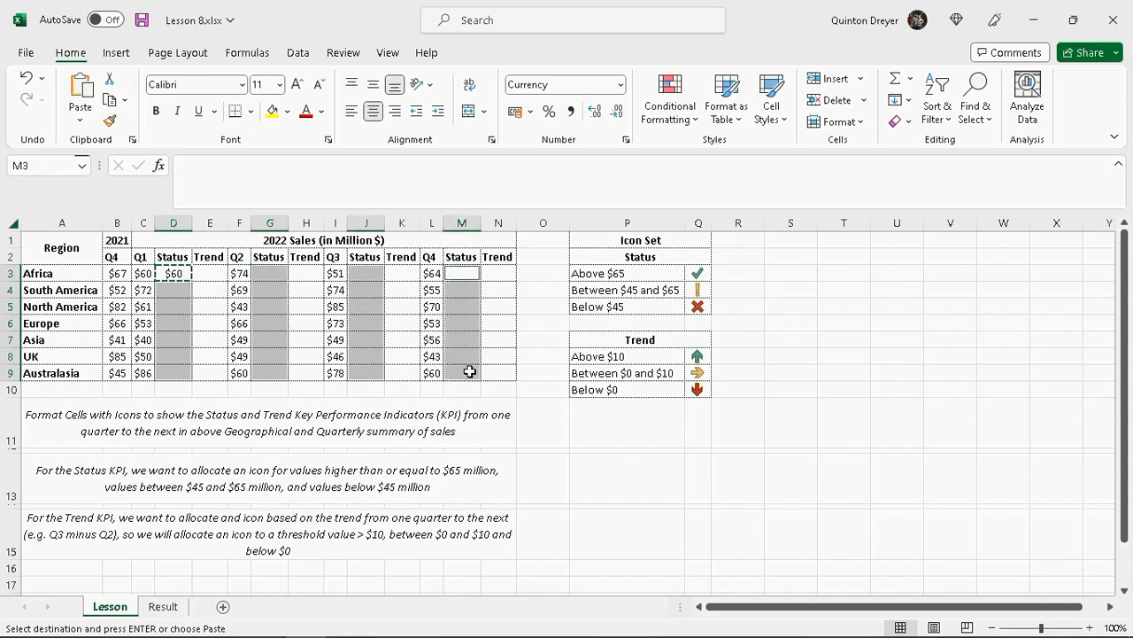
{"action": "key", "text": "Return"}
{"action": "left_click", "coordinate": [460, 274]}
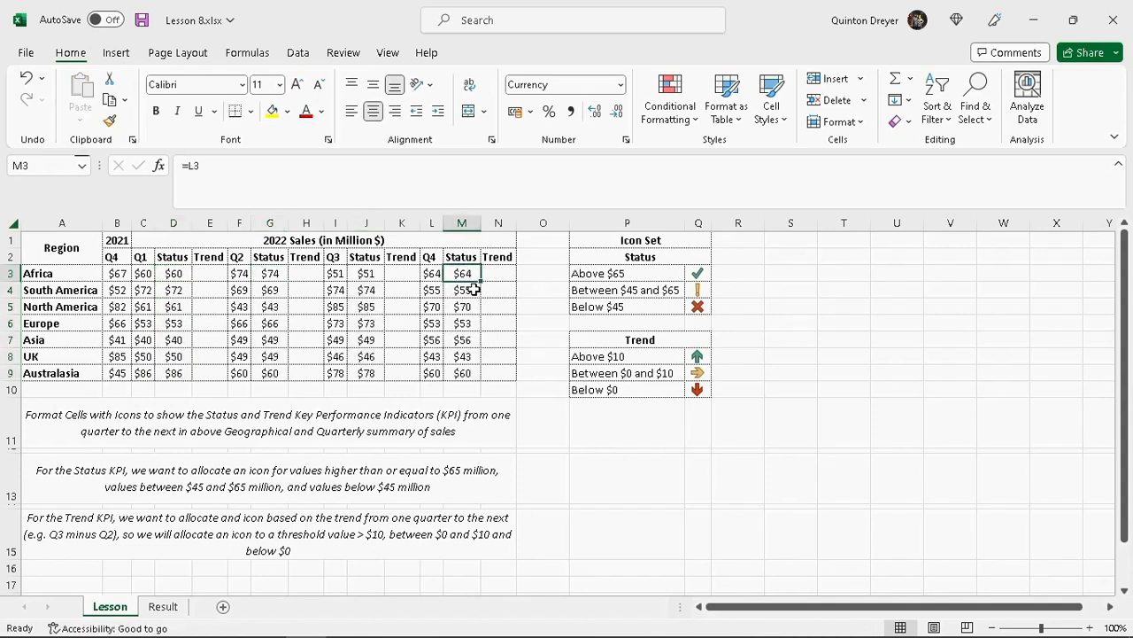
Step: Enter the formula =C3-B3 in E3 to calculate Africa's Q1 Trend against Q4 2021
{"action": "left_click", "coordinate": [213, 272]}
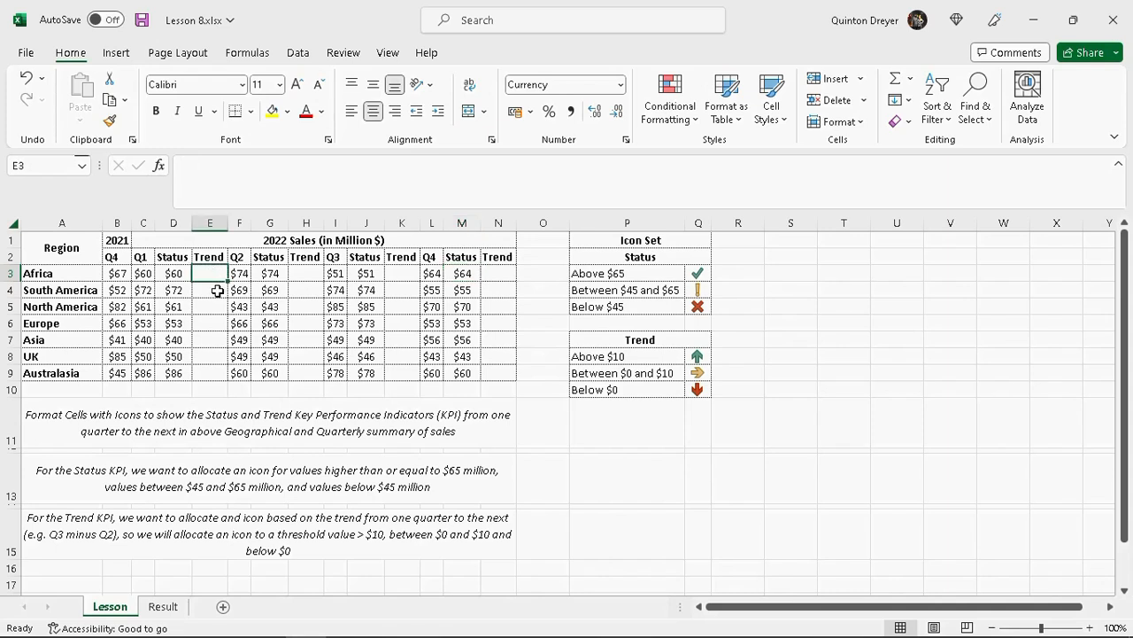
{"action": "type", "text": "="}
{"action": "left_click", "coordinate": [146, 275]}
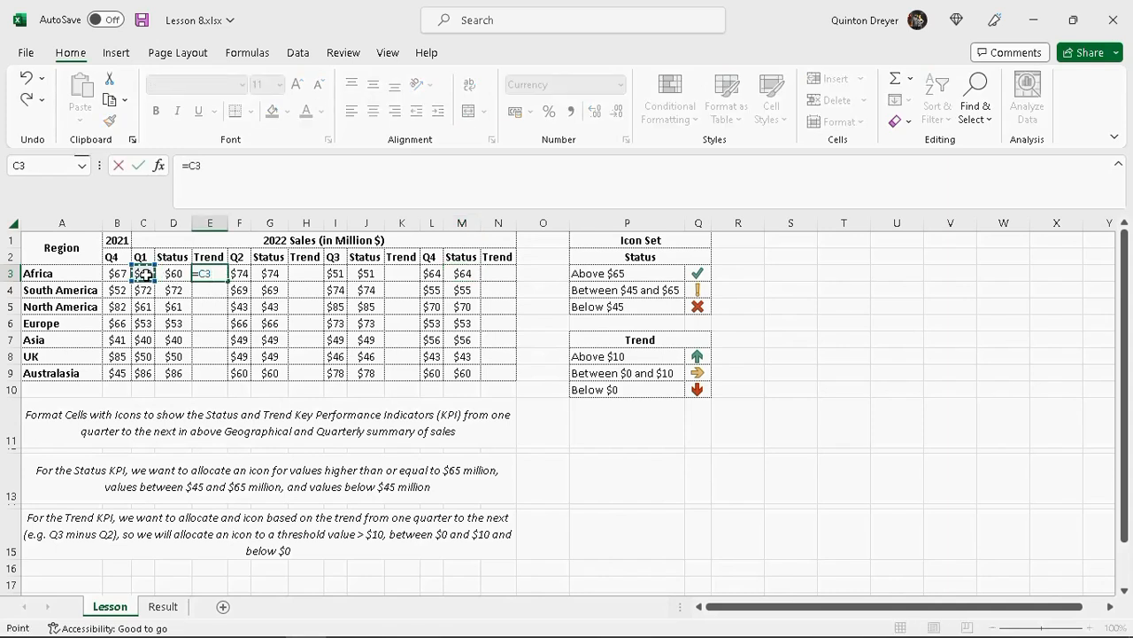
{"action": "type", "text": "-"}
{"action": "left_click", "coordinate": [116, 275]}
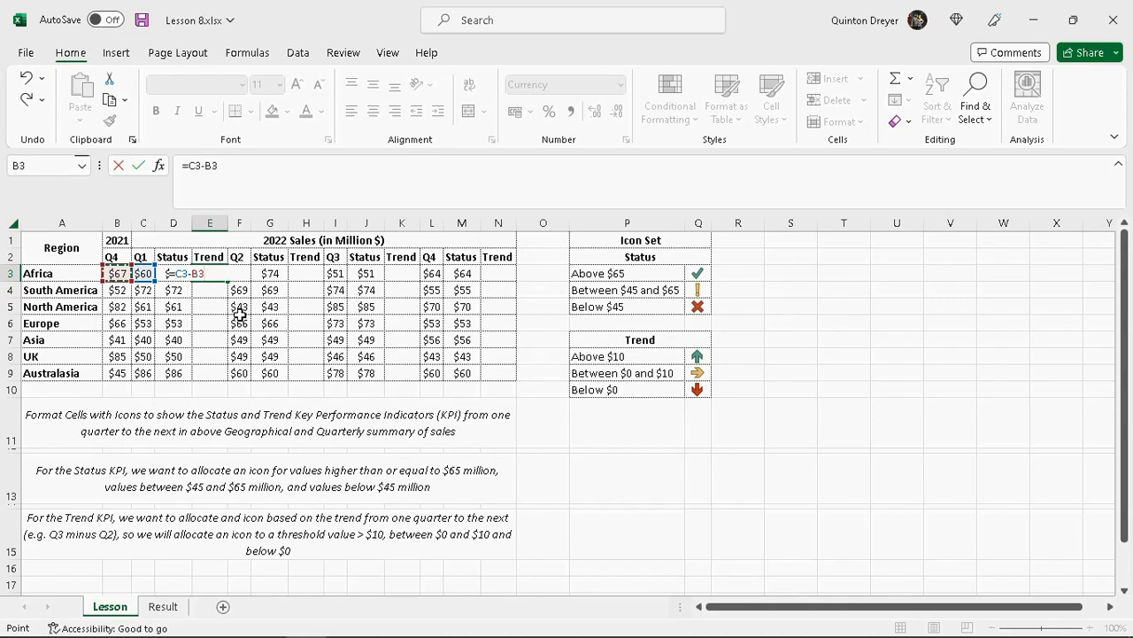
{"action": "key", "text": "ctrl+Return"}
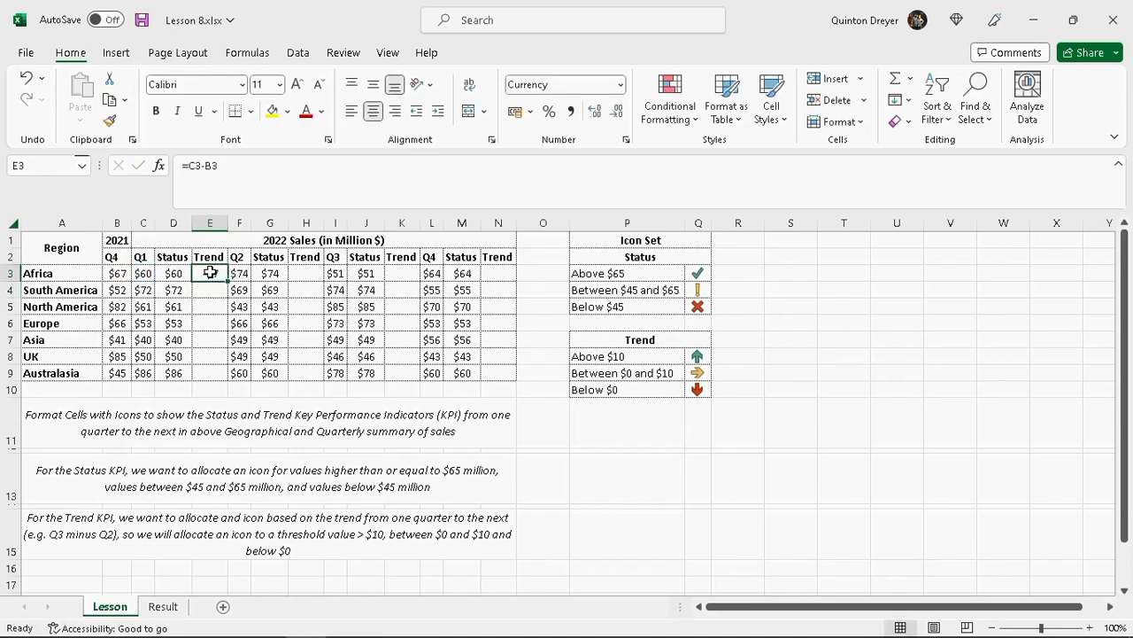
Step: Copy the E3 Trend formula down to E4:E9 for the other regions
{"action": "key", "text": "ctrl+c"}
{"action": "left_click_drag", "start_coordinate": [209, 290], "coordinate": [209, 373]}
{"action": "key", "text": "Return"}
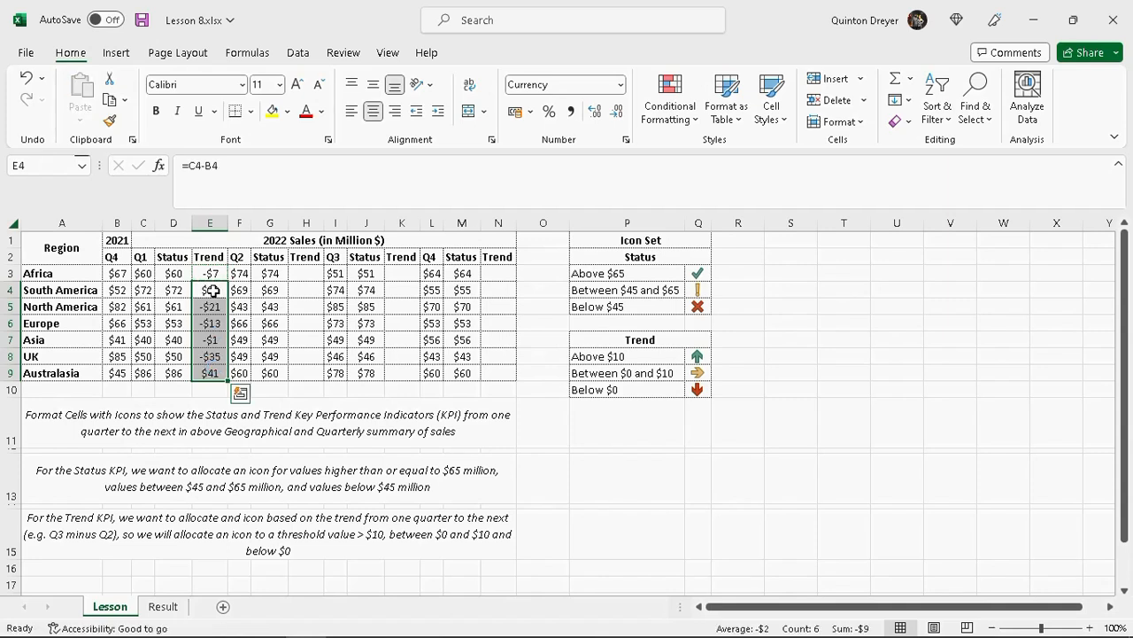
Step: Enter the formula =F3-C3 in H3 to calculate Africa's Q2 Trend against Q1
{"action": "left_click", "coordinate": [298, 277]}
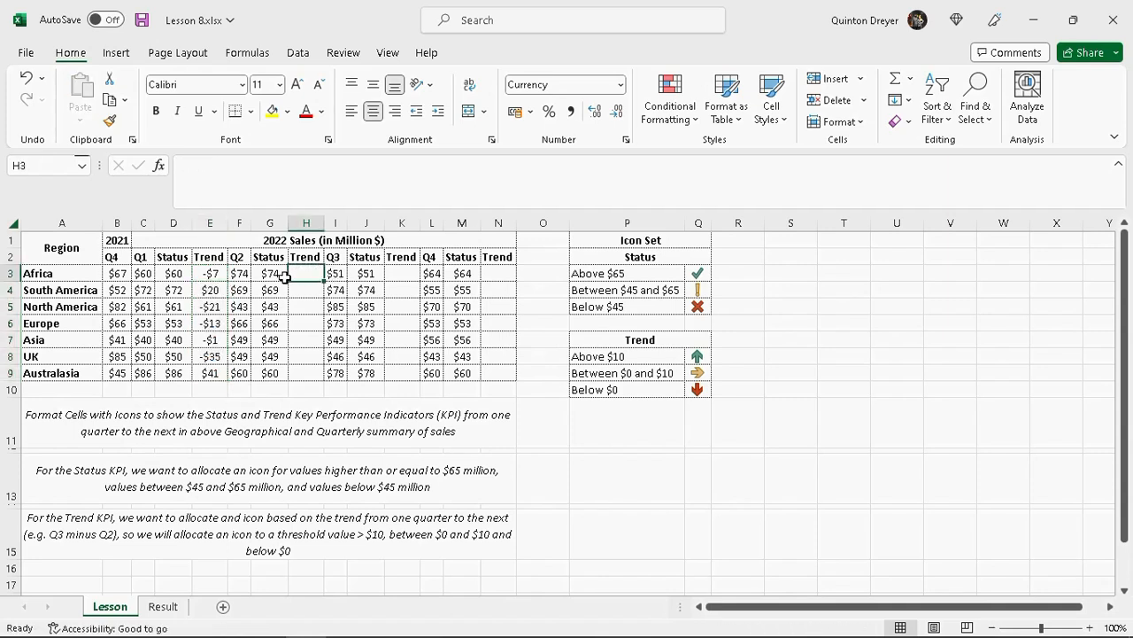
{"action": "type", "text": "="}
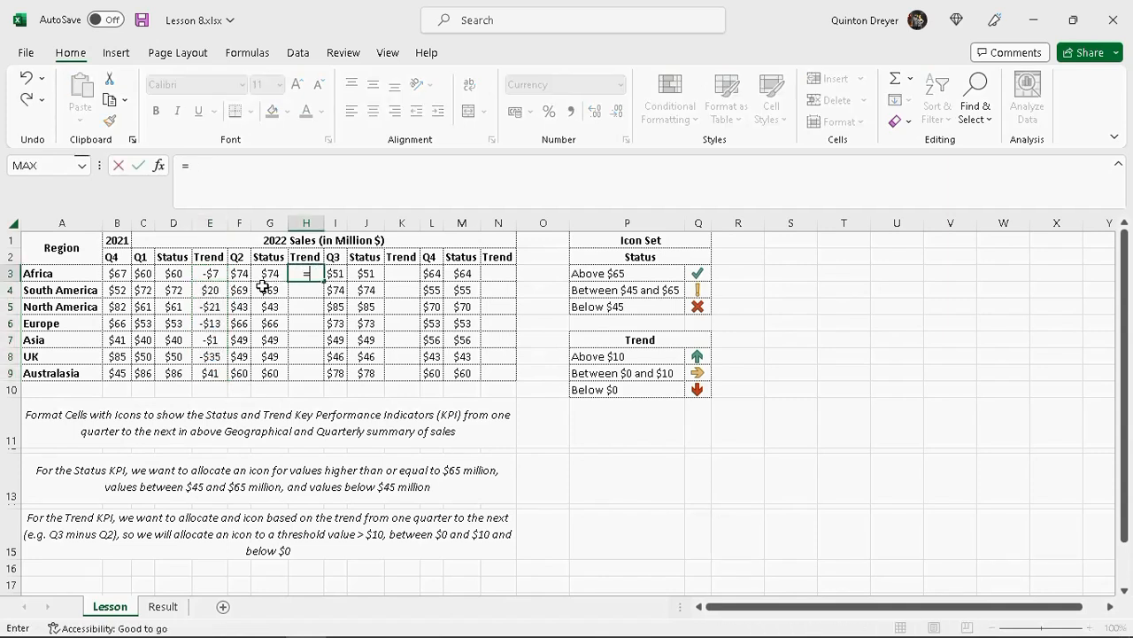
{"action": "left_click", "coordinate": [240, 274]}
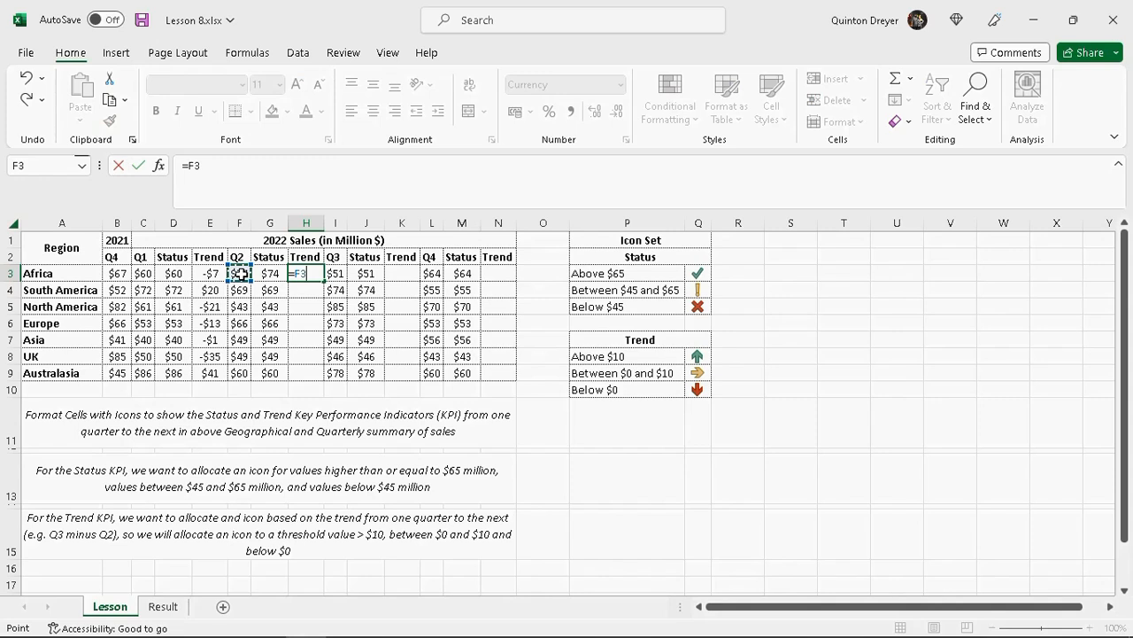
{"action": "type", "text": "-"}
{"action": "left_click", "coordinate": [151, 276]}
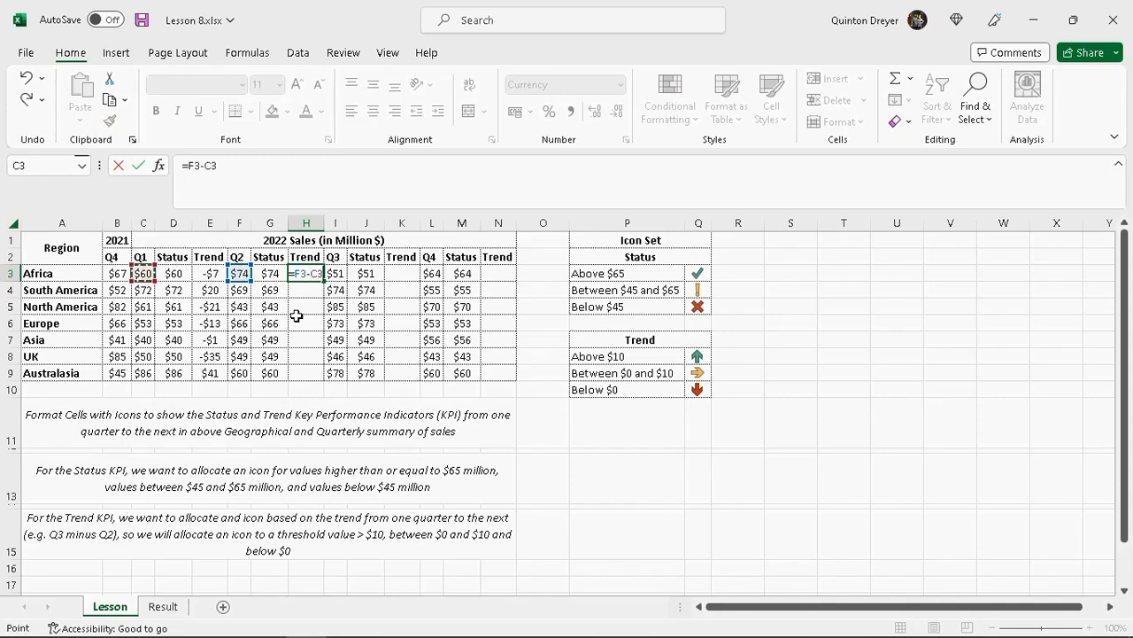
{"action": "key", "text": "Return"}
Step: Copy the H3 formula into the remaining Trend cells H4:H9, K3:K9 and N3:N9
{"action": "left_click", "coordinate": [306, 274]}
{"action": "key", "text": "ctrl+c"}
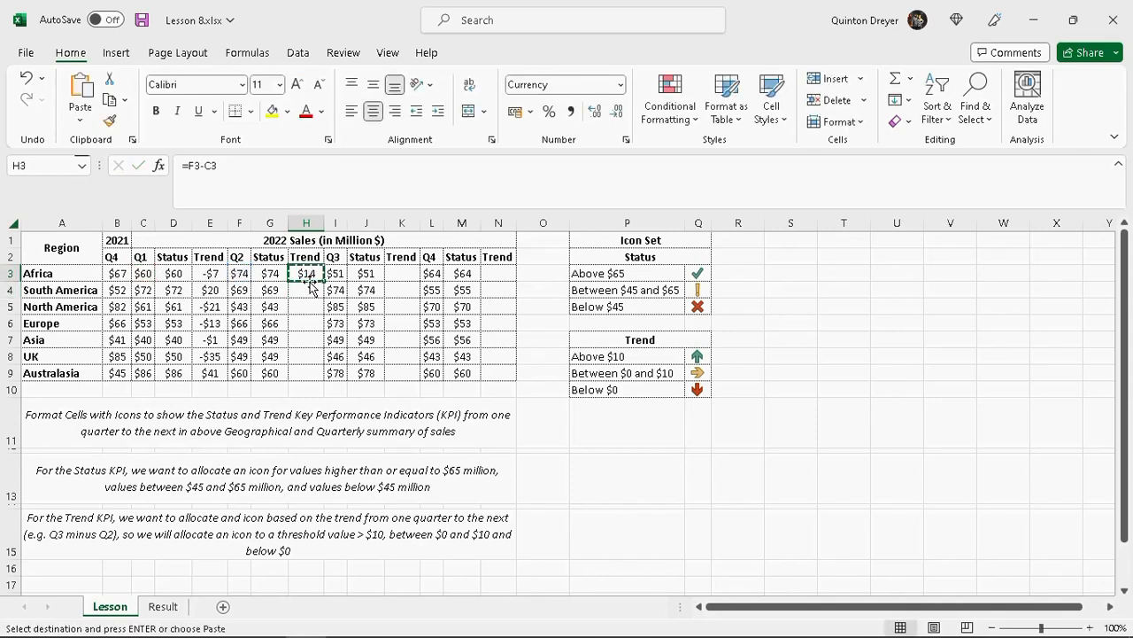
{"action": "left_click", "coordinate": [310, 289]}
{"action": "left_click_drag", "start_coordinate": [310, 313], "coordinate": [306, 373]}
{"action": "left_click_drag", "start_coordinate": [401, 274], "coordinate": [403, 376]}
{"action": "left_click_drag", "start_coordinate": [496, 274], "coordinate": [498, 371]}
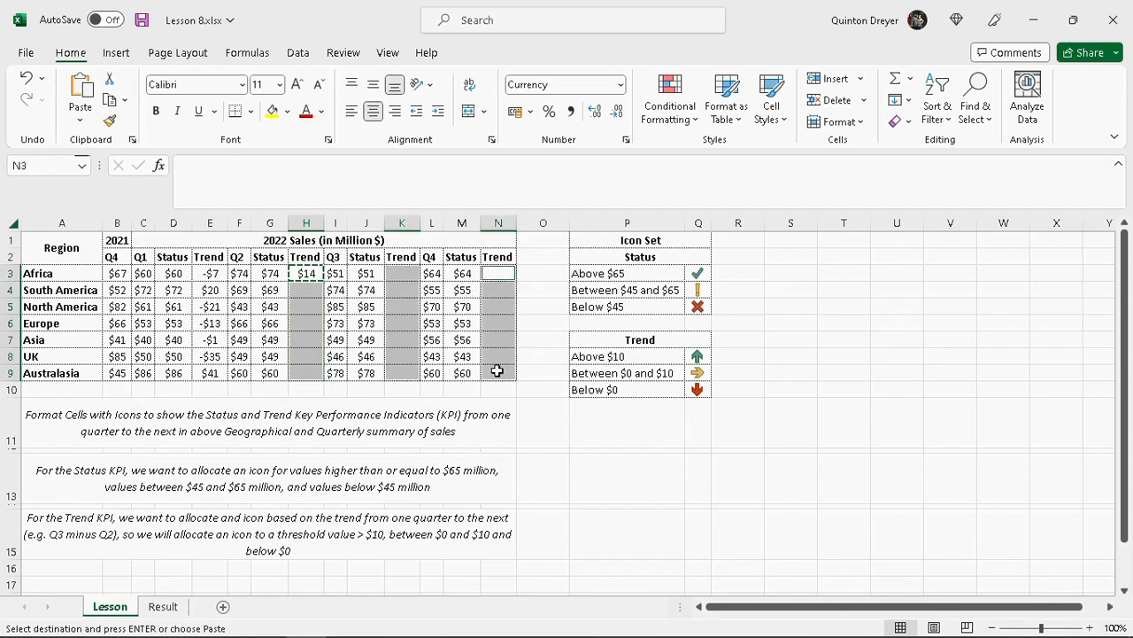
{"action": "key", "text": "Return"}
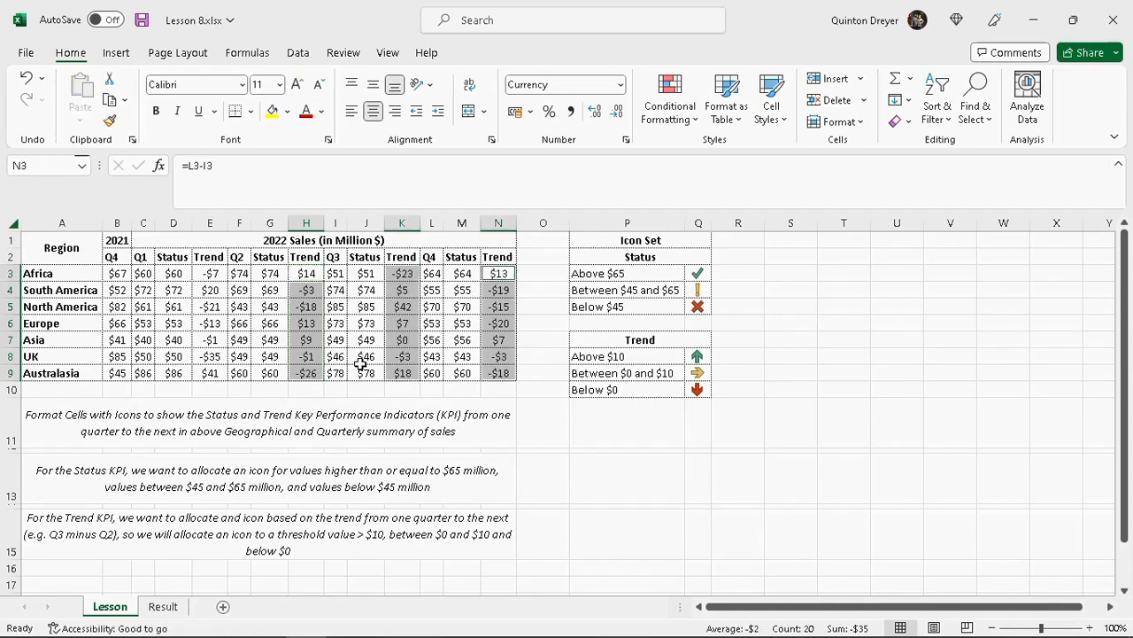
{"action": "left_click", "coordinate": [310, 277]}
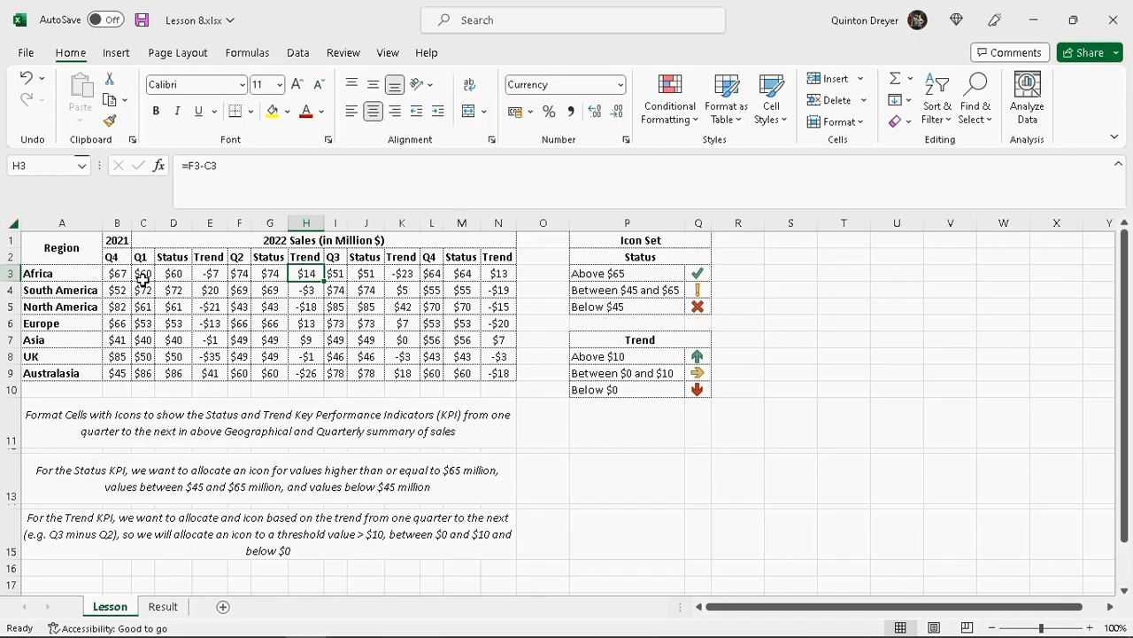
{"action": "left_click_drag", "start_coordinate": [113, 241], "coordinate": [463, 369]}
{"action": "left_click", "coordinate": [499, 373]}
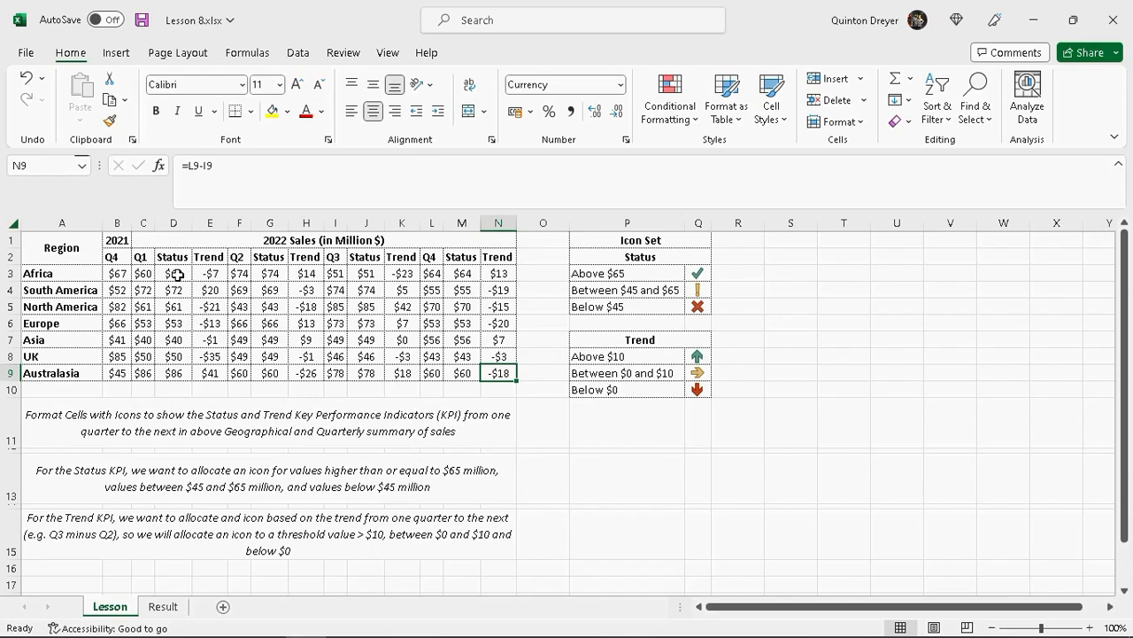
{"action": "left_click_drag", "start_coordinate": [176, 274], "coordinate": [177, 373]}
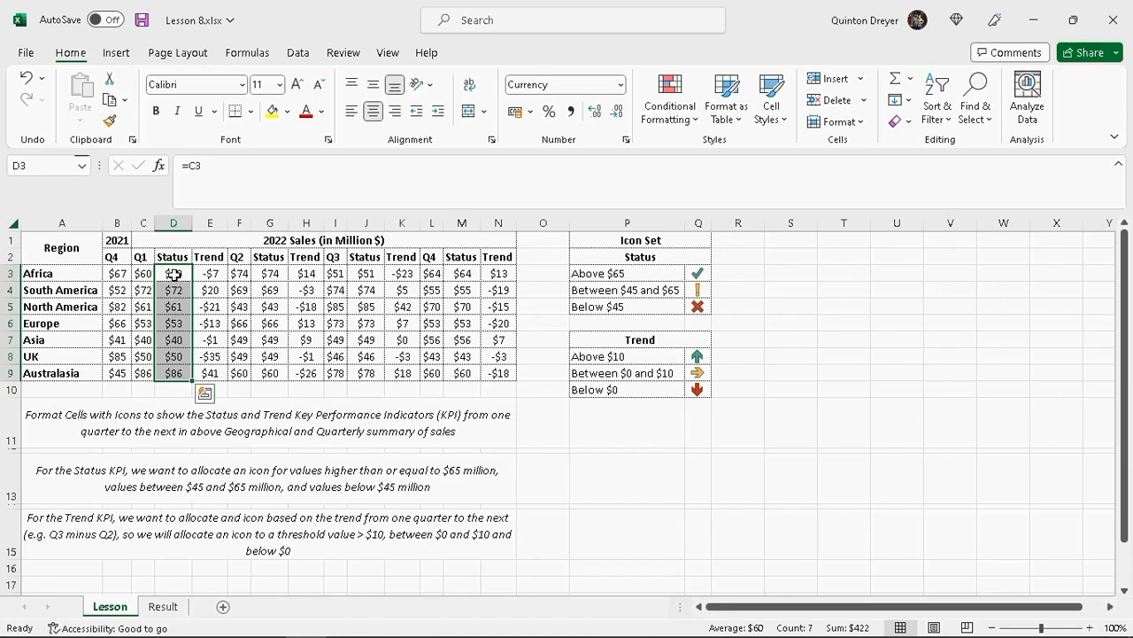
{"action": "left_click_drag", "start_coordinate": [173, 279], "coordinate": [179, 374]}
{"action": "key", "text": "ctrl+q"}
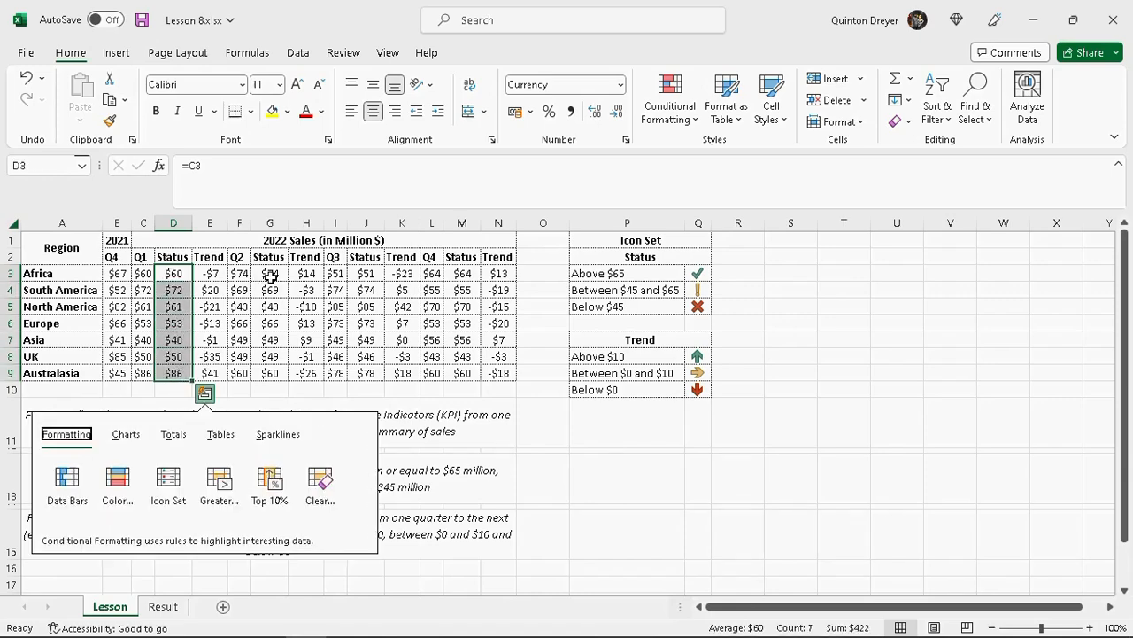
{"action": "left_click", "coordinate": [220, 275]}
Step: Select all Status values together: D3:D9, G3:G9, J3:J9 and M3:M9
{"action": "left_click_drag", "start_coordinate": [172, 277], "coordinate": [172, 370]}
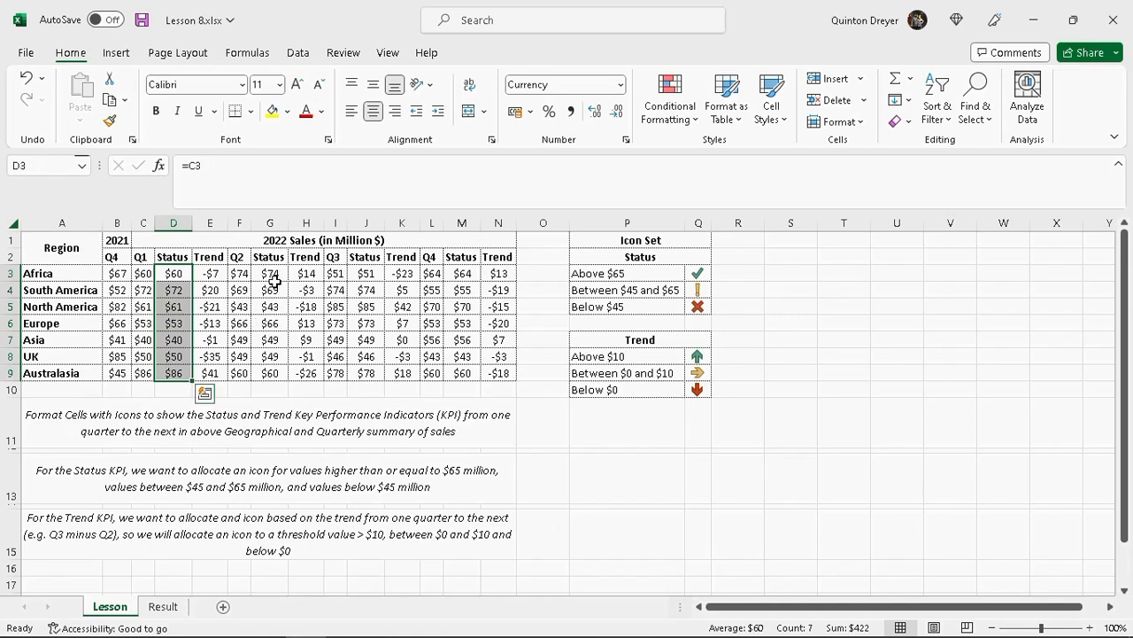
{"action": "left_click_drag", "start_coordinate": [271, 280], "coordinate": [271, 373]}
{"action": "left_click_drag", "start_coordinate": [358, 279], "coordinate": [365, 373]}
{"action": "left_click_drag", "start_coordinate": [463, 276], "coordinate": [463, 373]}
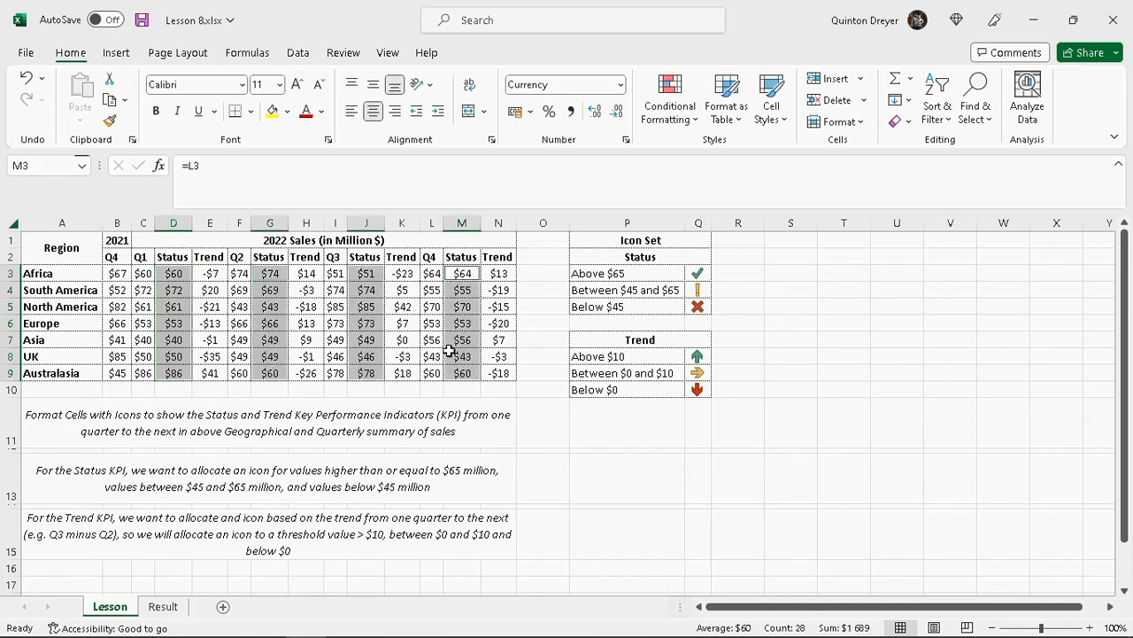
{"action": "left_click", "coordinate": [699, 123]}
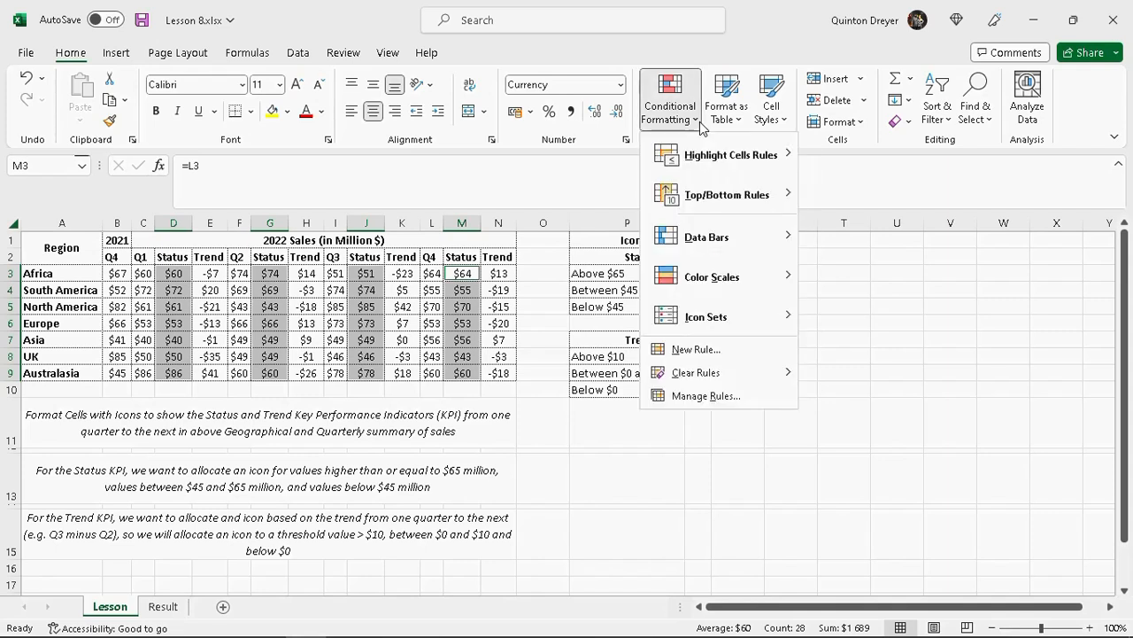
{"action": "left_click", "coordinate": [696, 349]}
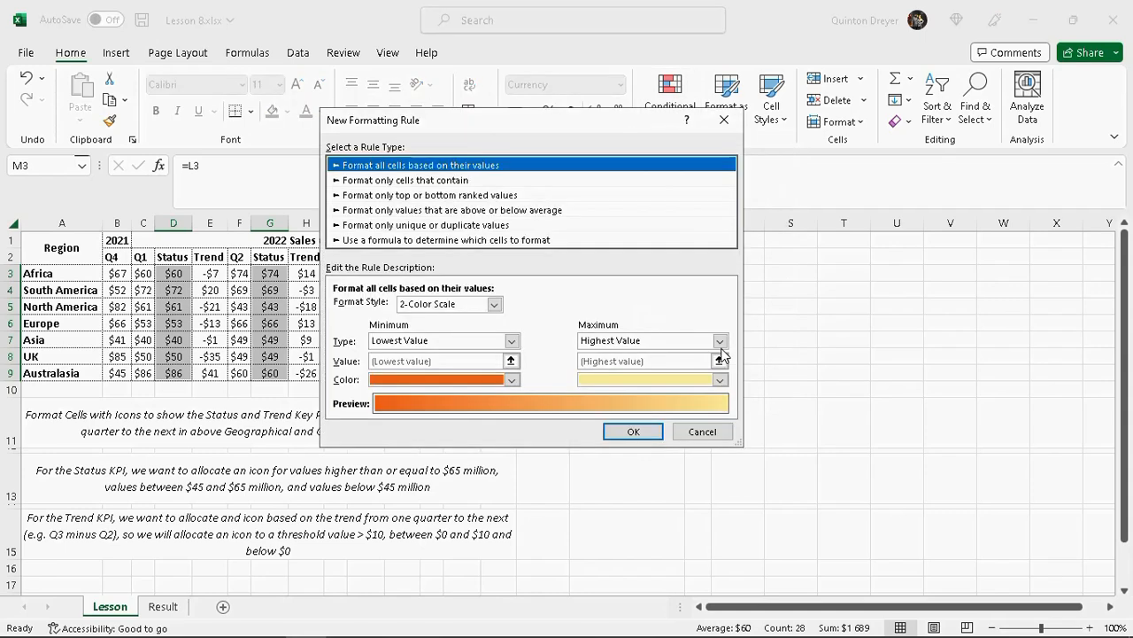
{"action": "left_click_drag", "start_coordinate": [780, 146], "coordinate": [398, 161]}
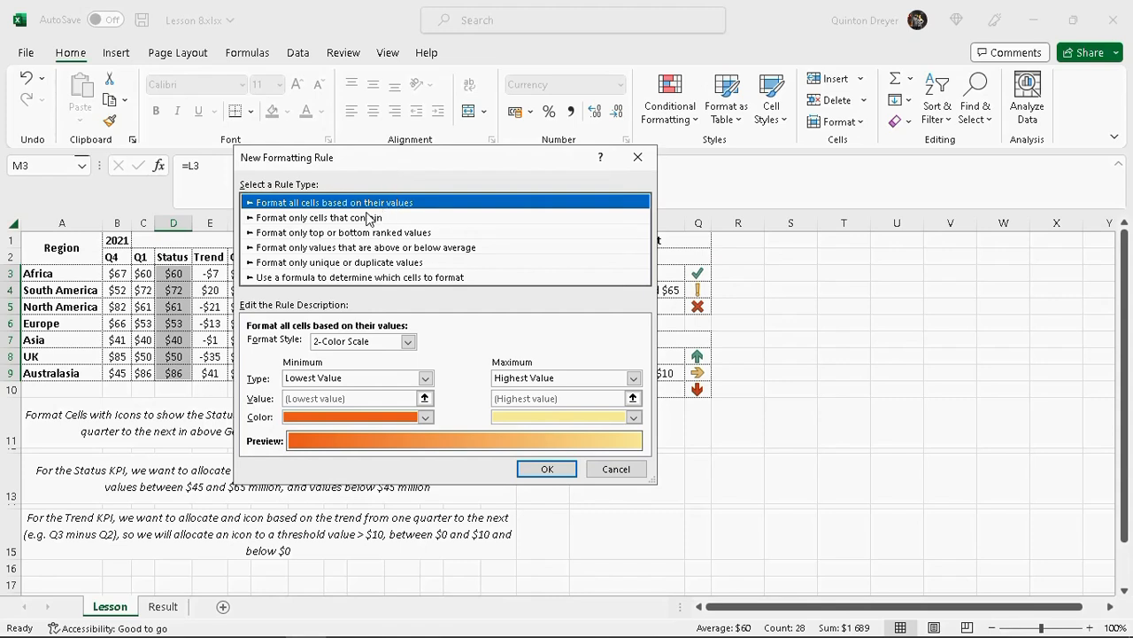
{"action": "left_click", "coordinate": [312, 221]}
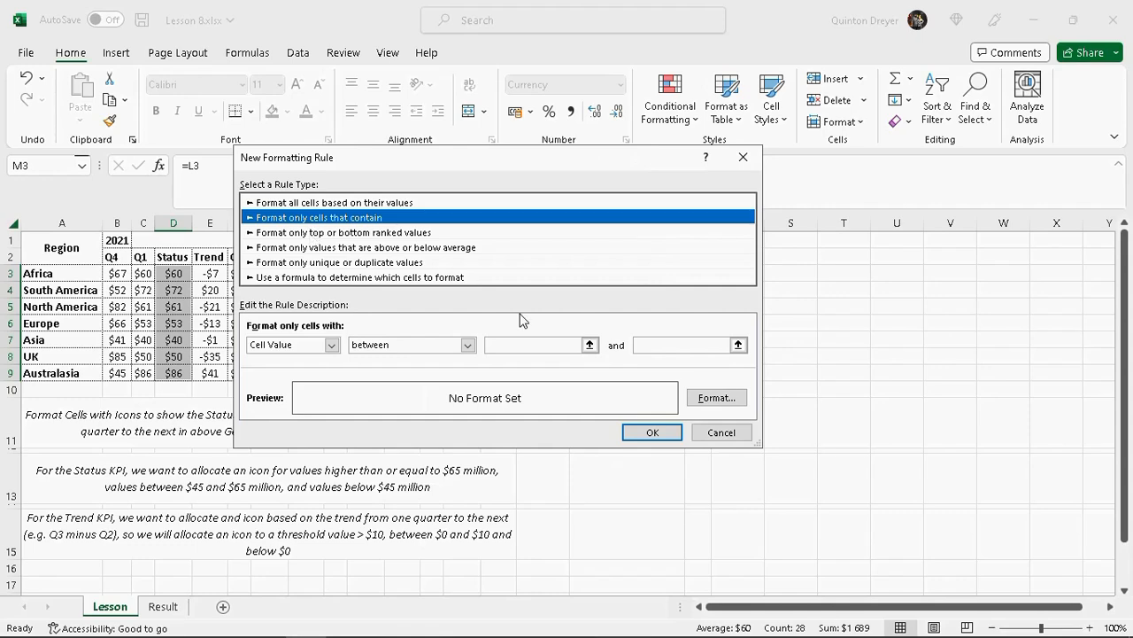
{"action": "left_click", "coordinate": [722, 433]}
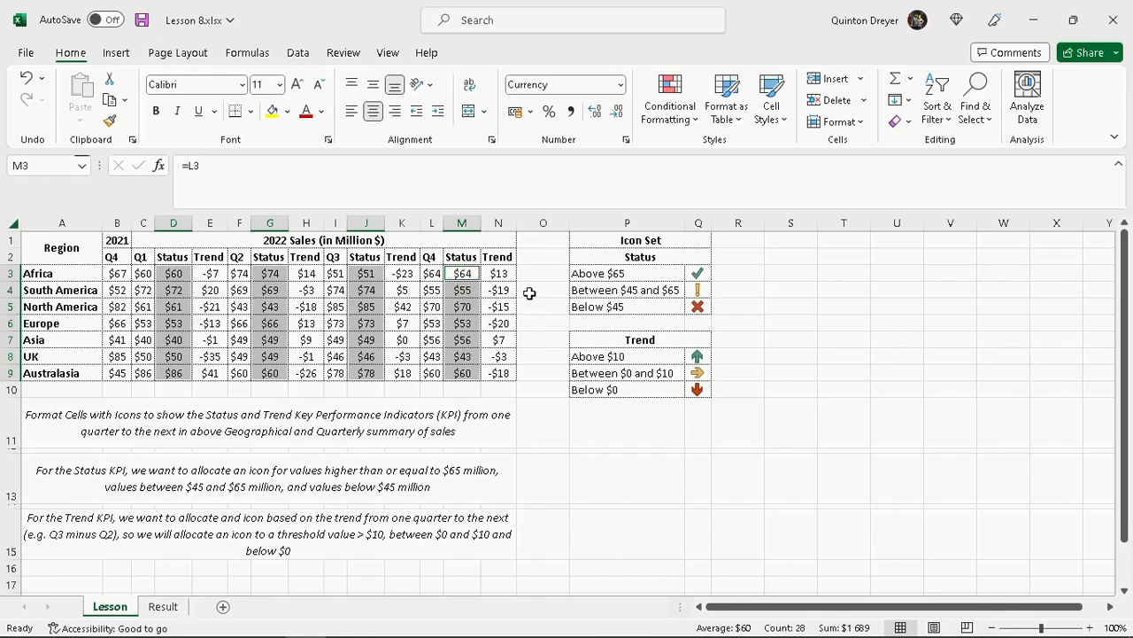
Step: Start a new icon-set conditional formatting rule for the selected Status cells
{"action": "left_click", "coordinate": [695, 129]}
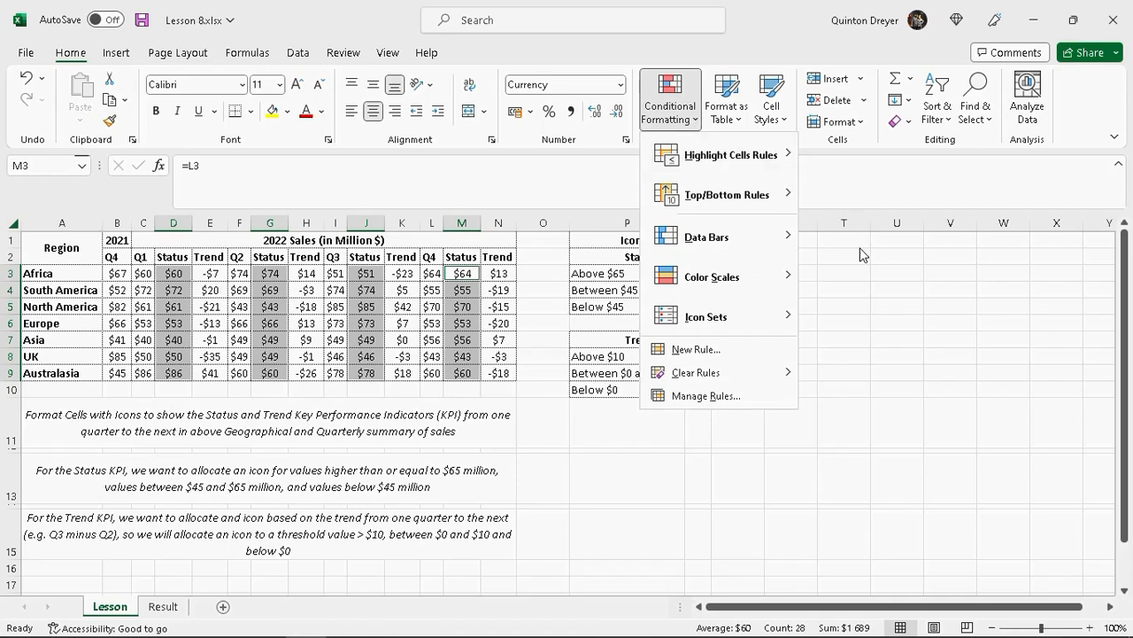
{"action": "mouse_move", "coordinate": [742, 324]}
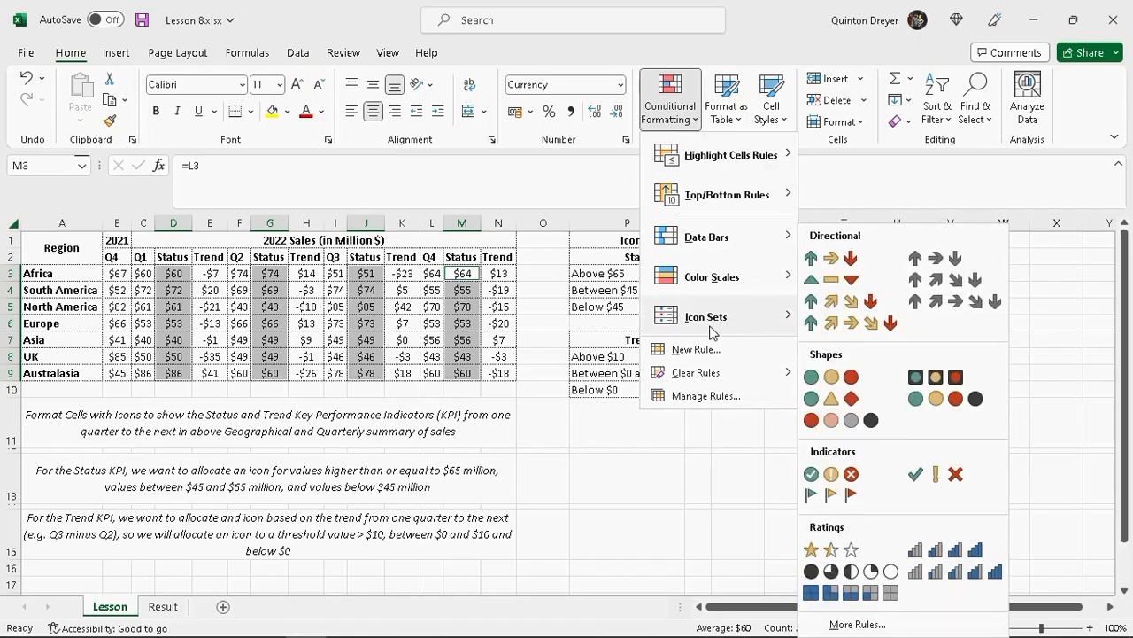
{"action": "left_click", "coordinate": [857, 624]}
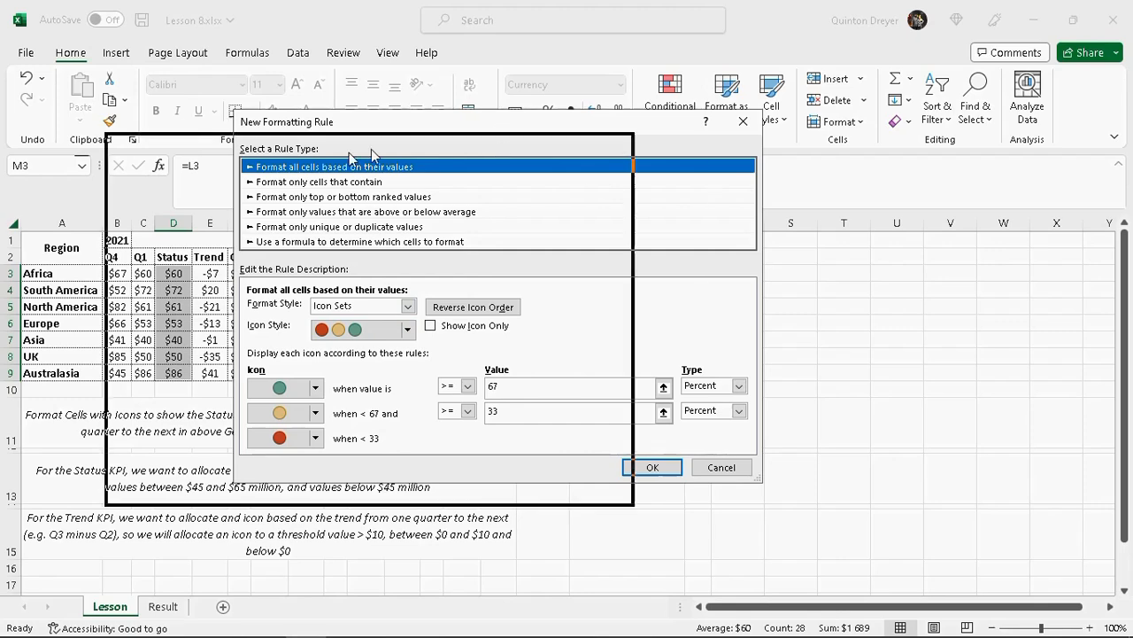
{"action": "left_click_drag", "start_coordinate": [349, 152], "coordinate": [418, 145]}
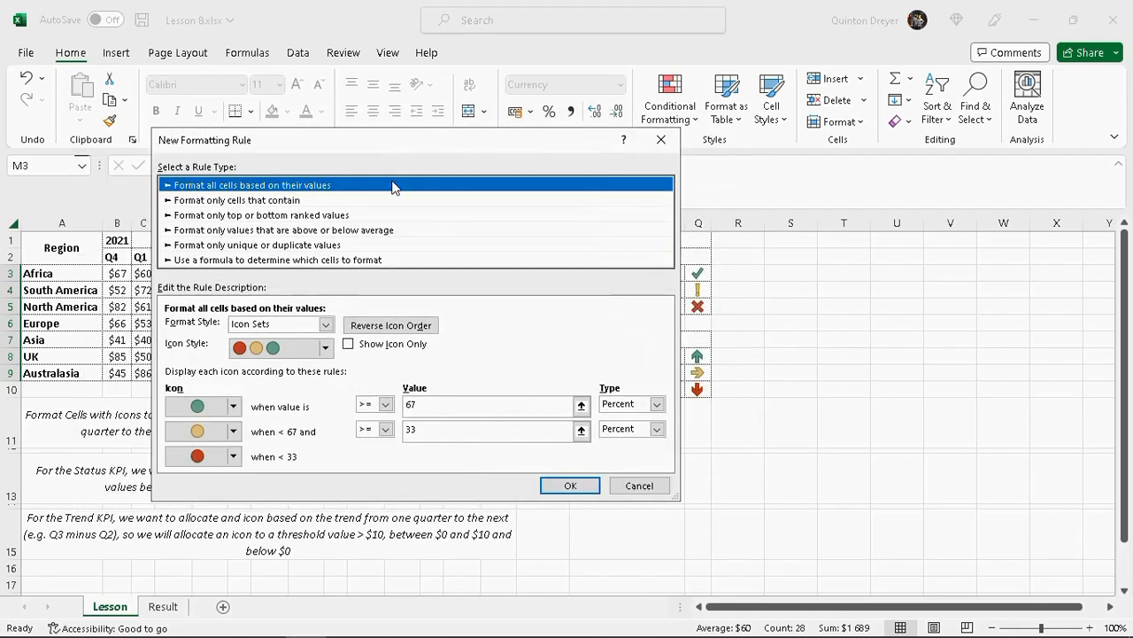
{"action": "left_click", "coordinate": [326, 348]}
{"action": "left_click_drag", "start_coordinate": [328, 403], "coordinate": [328, 433]}
{"action": "left_click", "coordinate": [293, 373]}
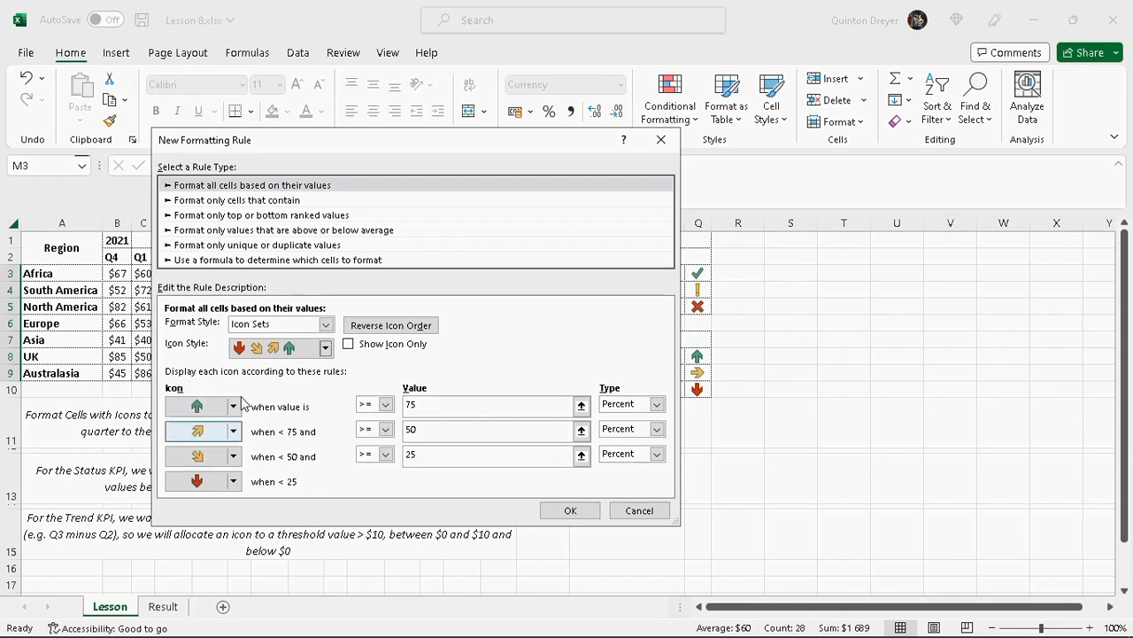
Step: Set the Status rule's icon style to the uncircled red cross, yellow exclamation mark and green check
{"action": "left_click", "coordinate": [327, 349]}
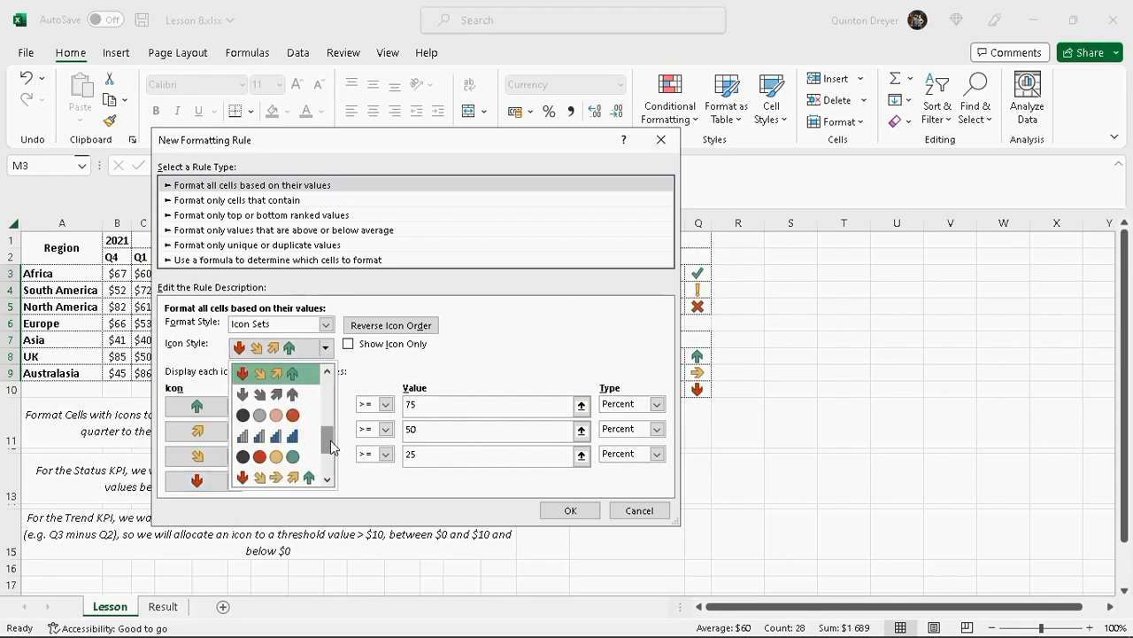
{"action": "left_click_drag", "start_coordinate": [331, 445], "coordinate": [331, 414]}
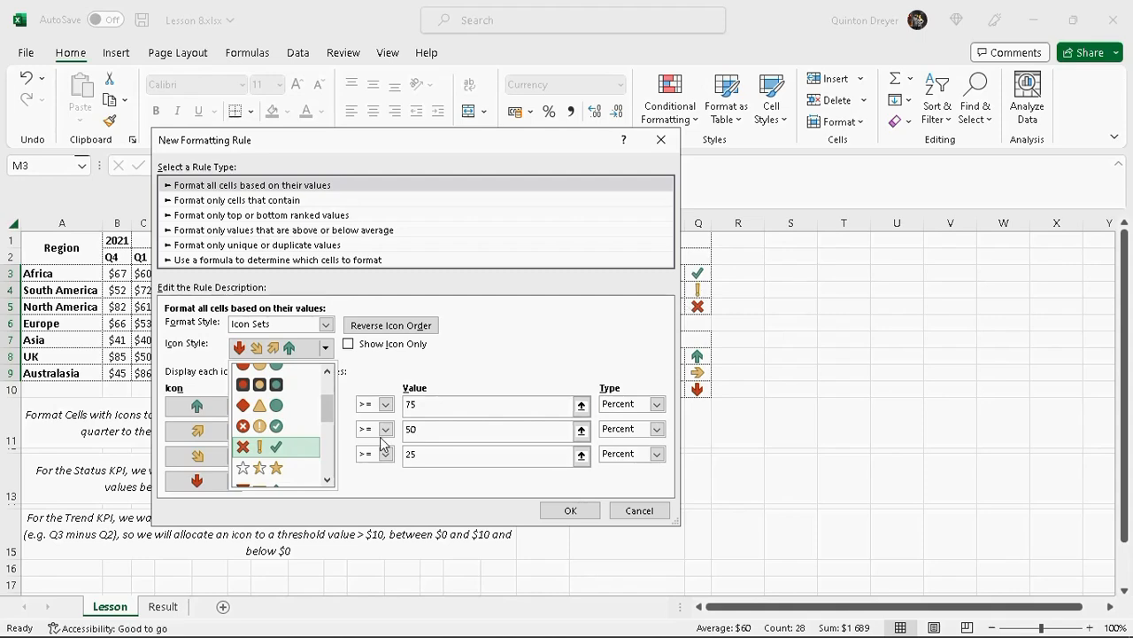
{"action": "left_click", "coordinate": [273, 448]}
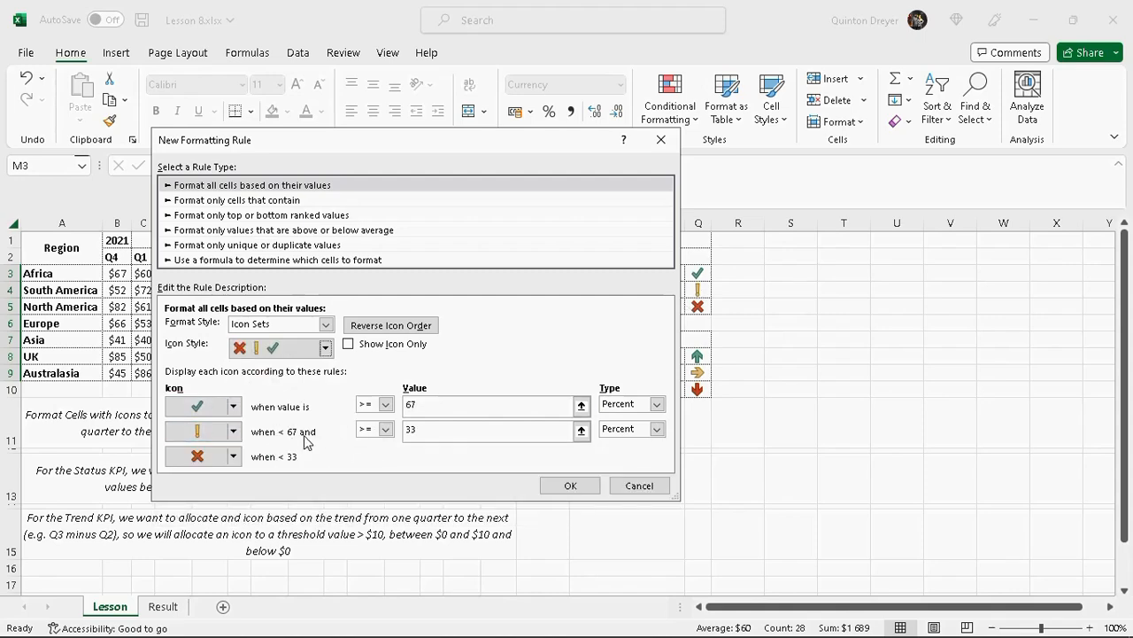
Step: Change the type of both Status icon thresholds to Number
{"action": "left_click_drag", "start_coordinate": [509, 147], "coordinate": [392, 172]}
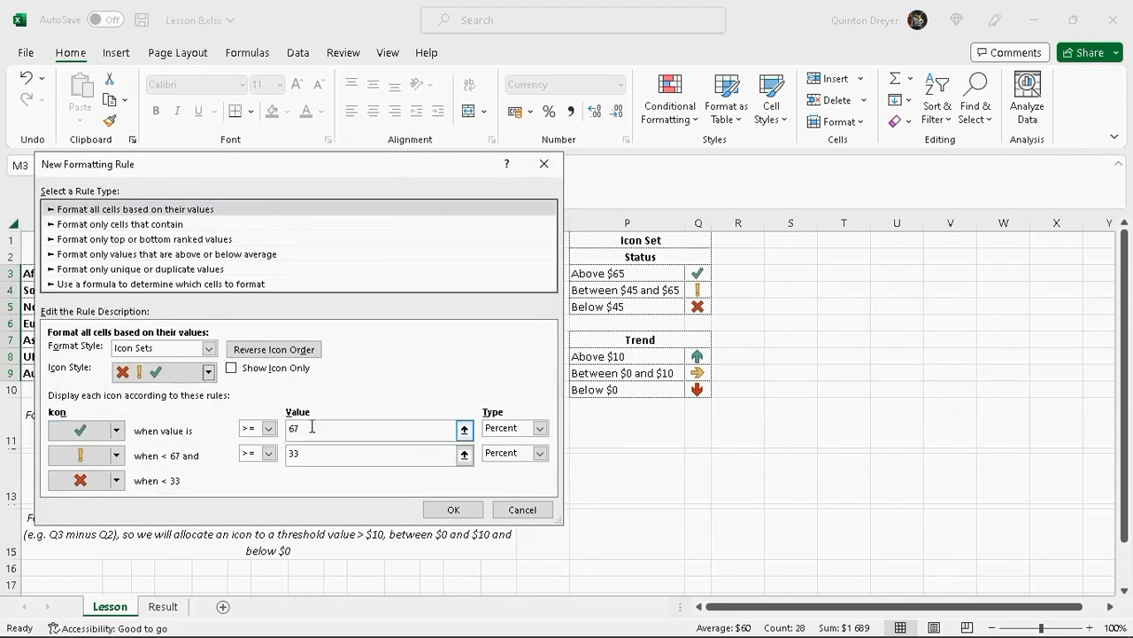
{"action": "left_click_drag", "start_coordinate": [312, 426], "coordinate": [266, 429]}
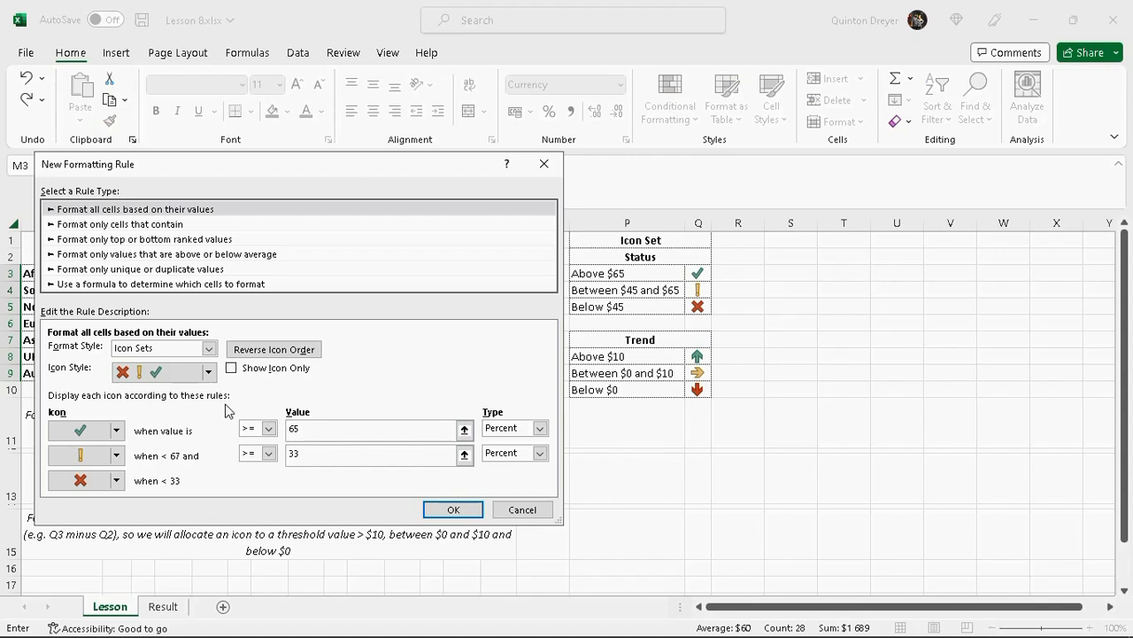
{"action": "left_click", "coordinate": [540, 428]}
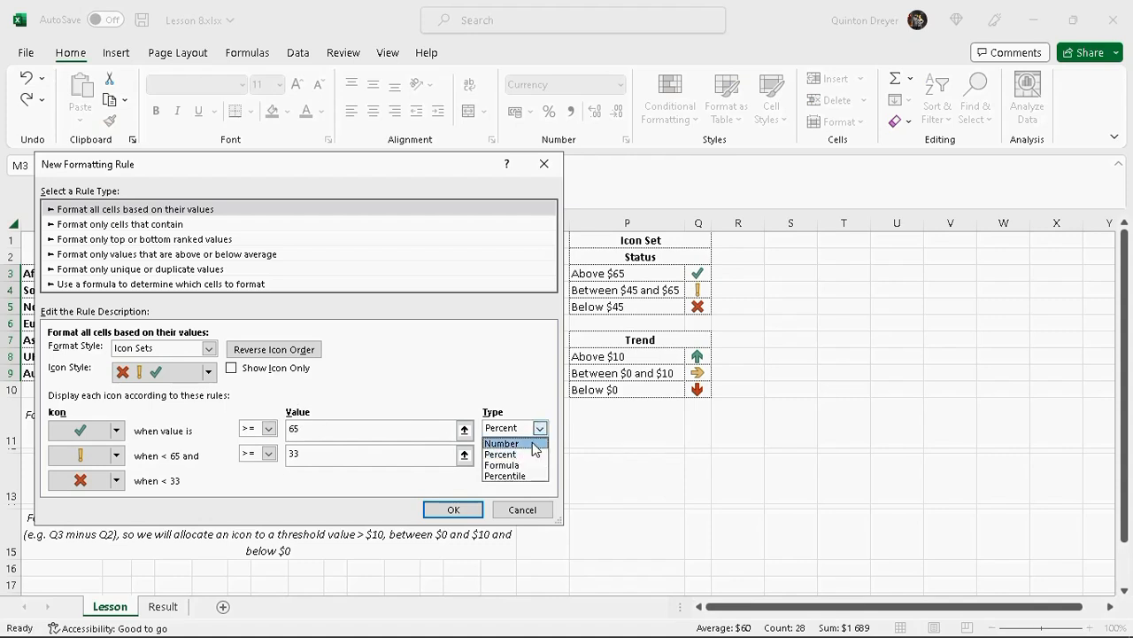
{"action": "left_click", "coordinate": [532, 442]}
{"action": "left_click", "coordinate": [539, 452]}
{"action": "left_click", "coordinate": [503, 465]}
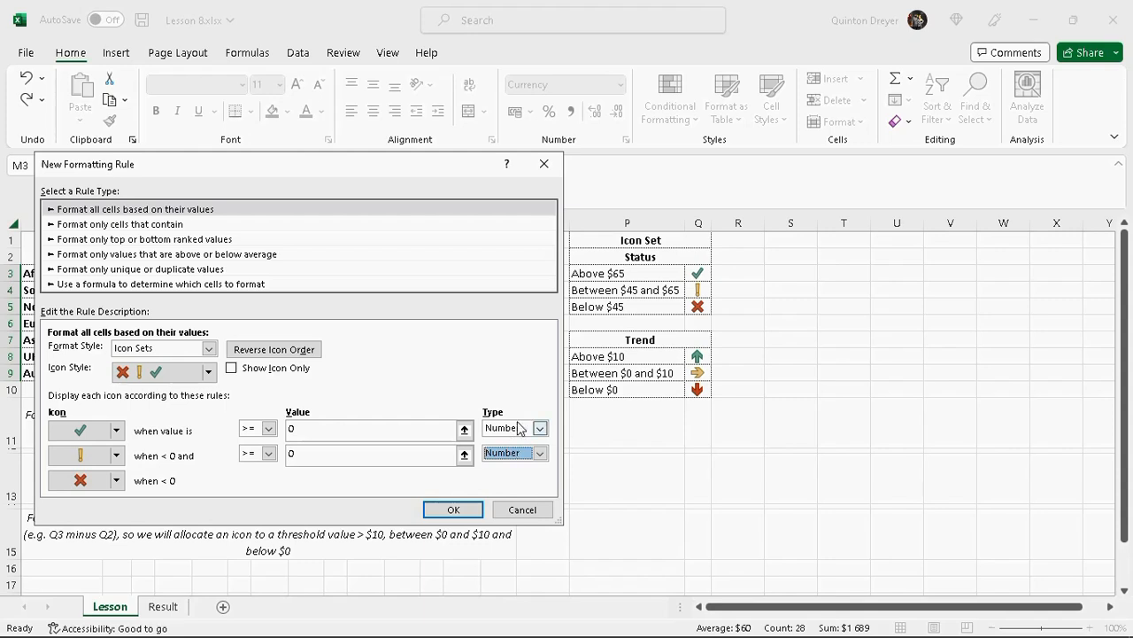
Step: Set the green check to values >= 65 and the yellow exclamation mark to values >= 45
{"action": "left_click", "coordinate": [301, 426]}
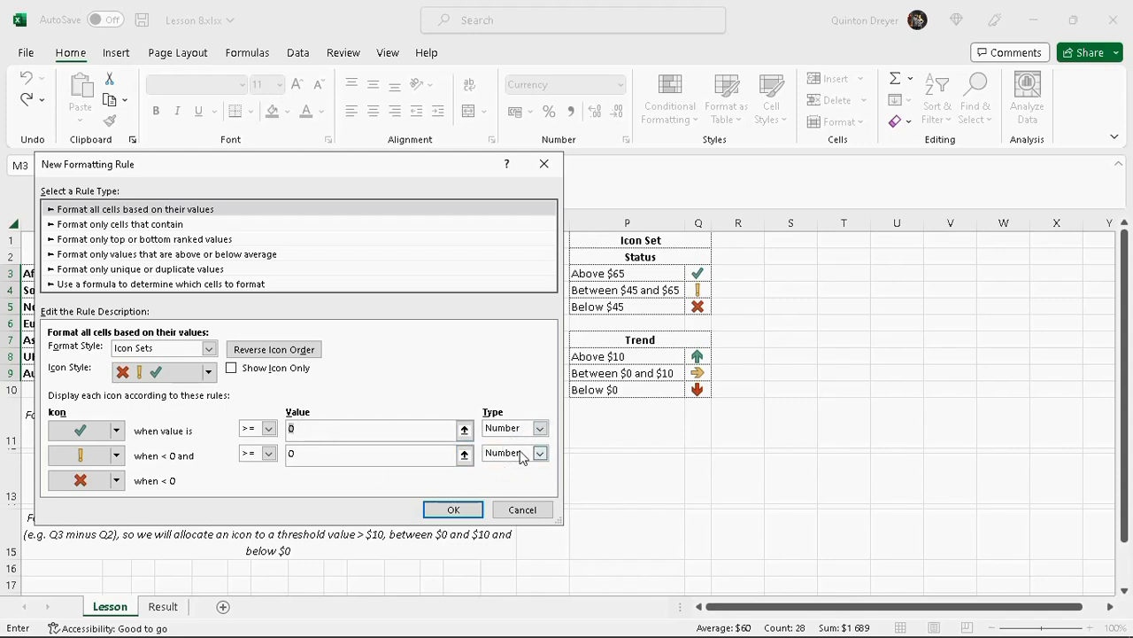
{"action": "type", "text": "65"}
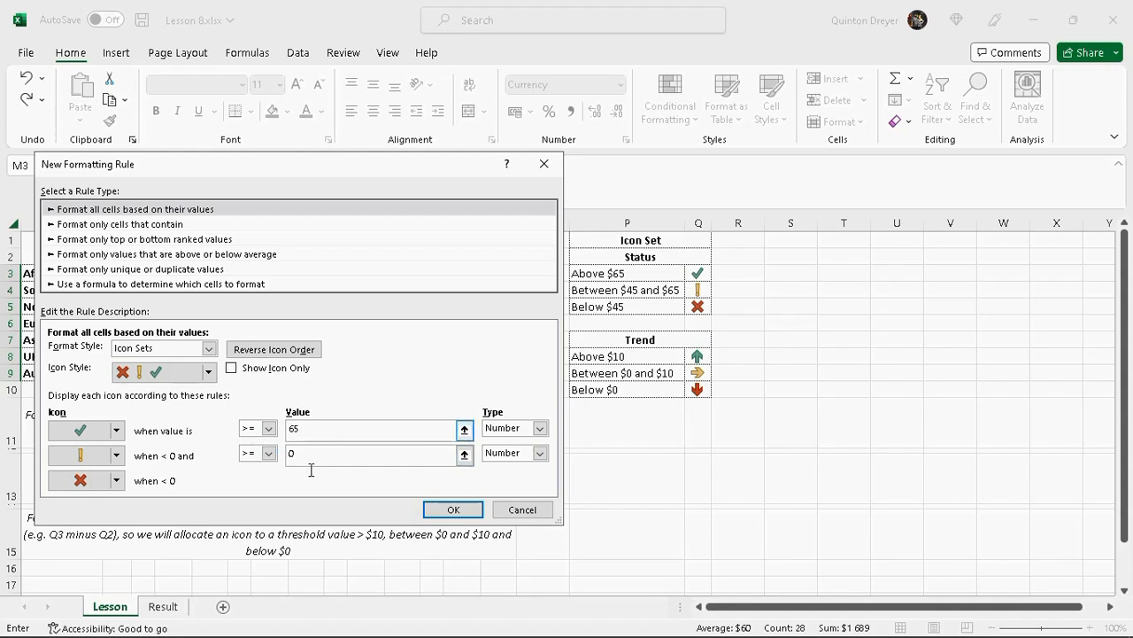
{"action": "left_click", "coordinate": [288, 454]}
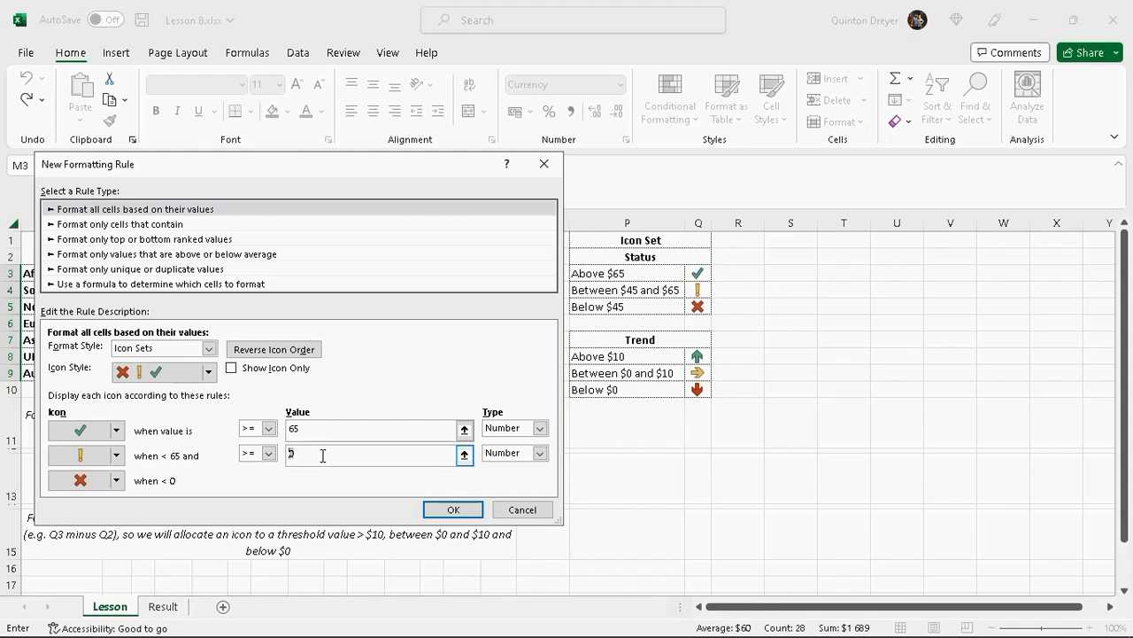
{"action": "left_click", "coordinate": [269, 453]}
{"action": "left_click", "coordinate": [252, 462]}
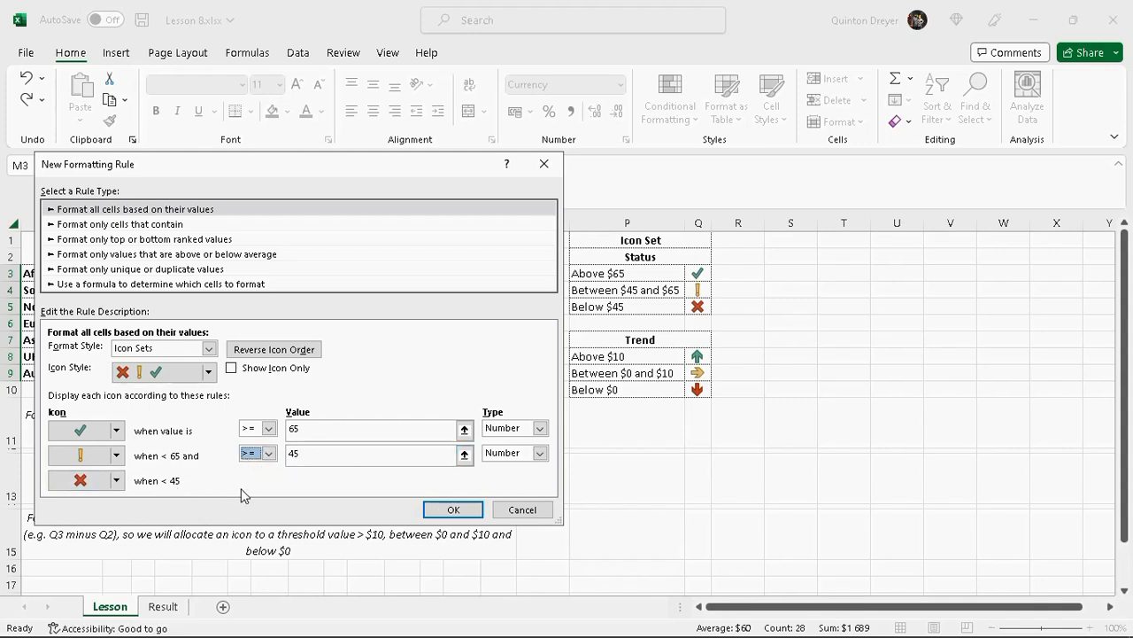
Step: Make the Status rule show icons only and apply it to the cells
{"action": "left_click", "coordinate": [232, 369]}
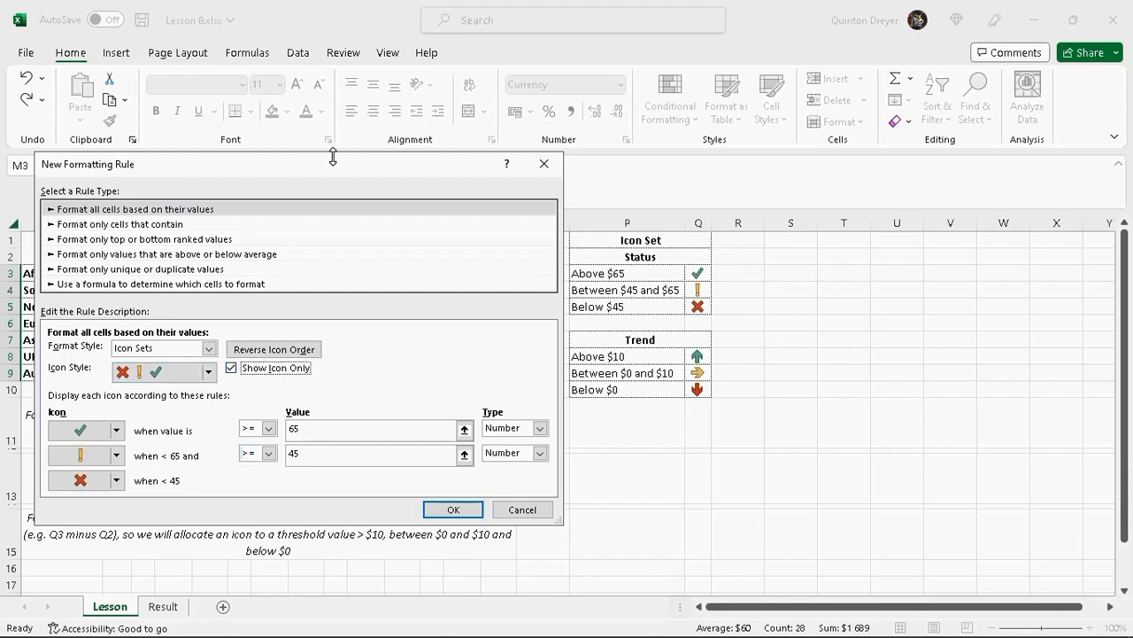
{"action": "left_click_drag", "start_coordinate": [336, 162], "coordinate": [543, 105]}
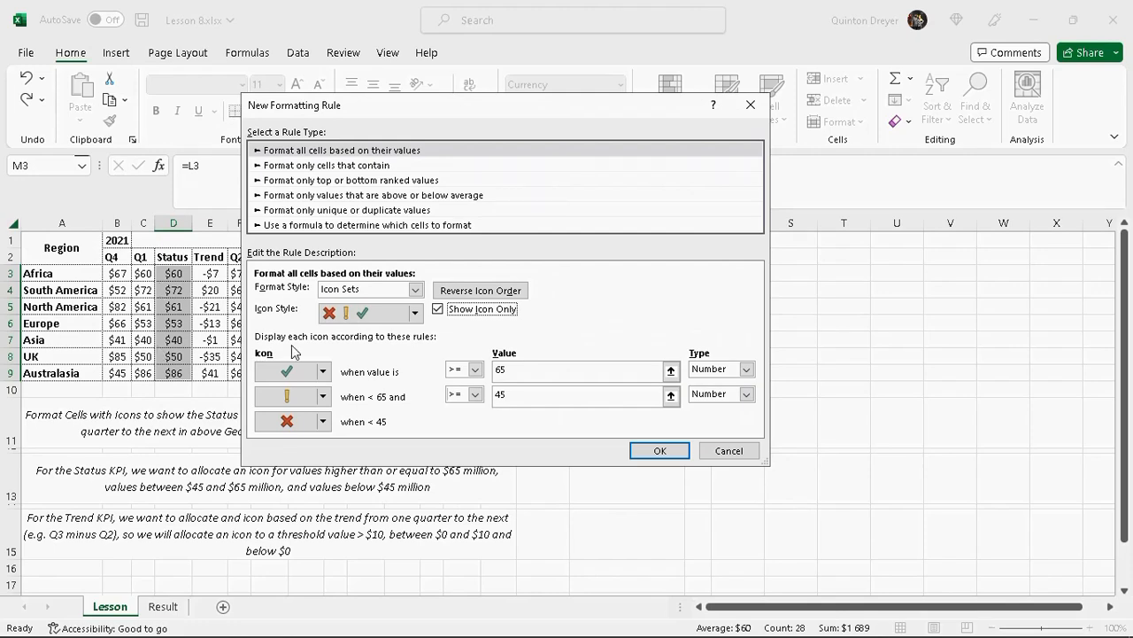
{"action": "left_click", "coordinate": [665, 452]}
{"action": "left_click", "coordinate": [652, 478]}
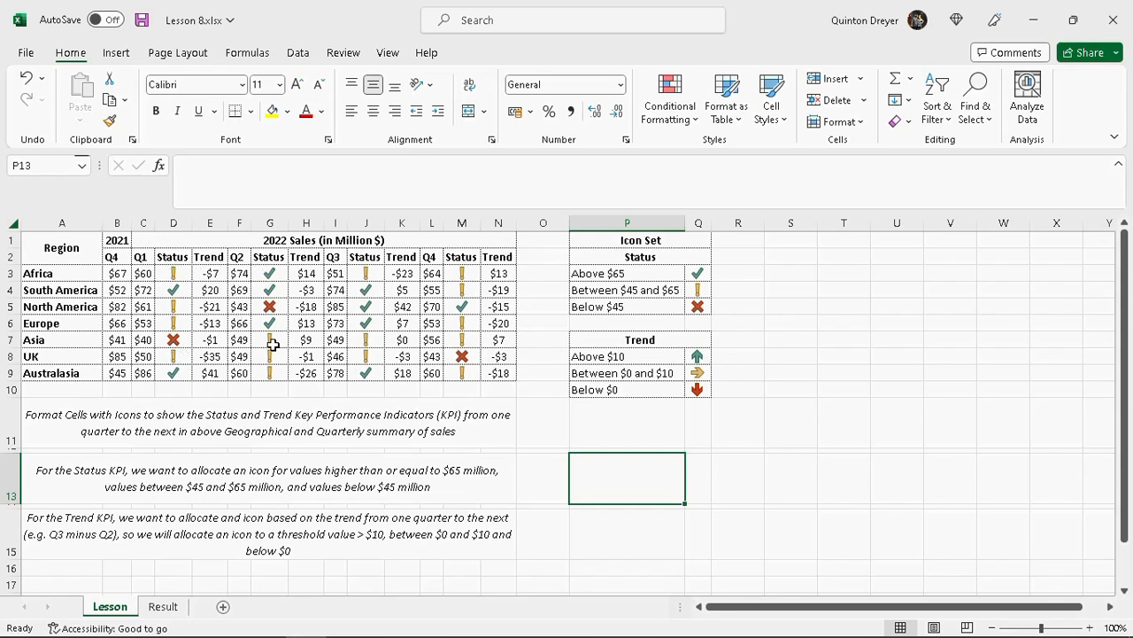
Step: Examine the icons in the Status columns for each quarter against the thresholds in the Icon Set legend
{"action": "left_click_drag", "start_coordinate": [272, 340], "coordinate": [270, 356]}
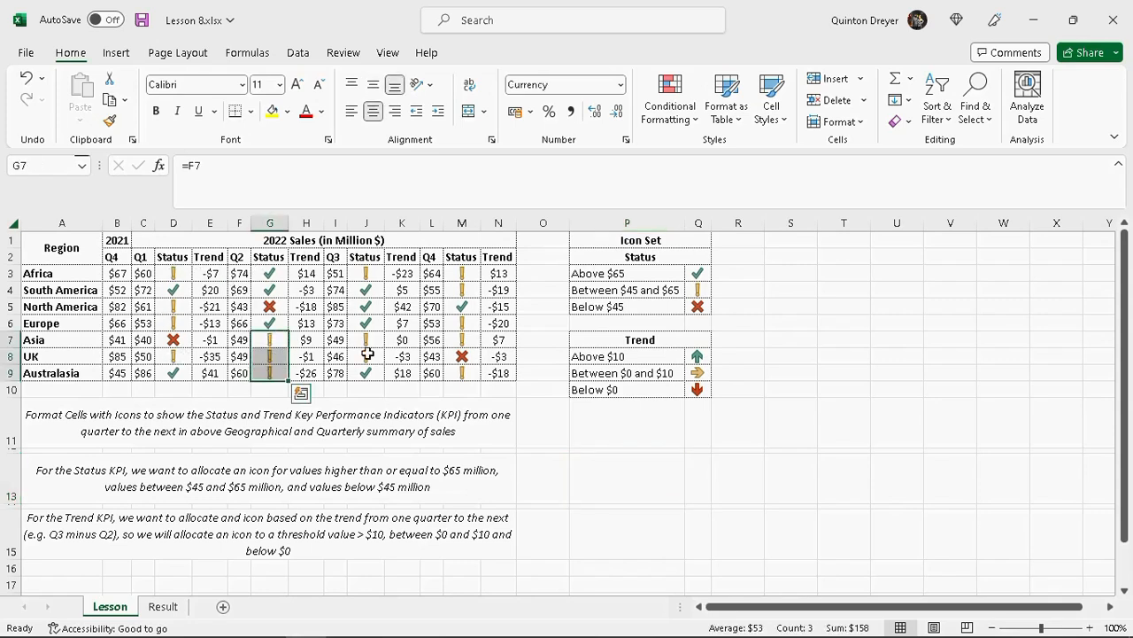
{"action": "left_click_drag", "start_coordinate": [366, 340], "coordinate": [367, 356]}
{"action": "left_click", "coordinate": [468, 356]}
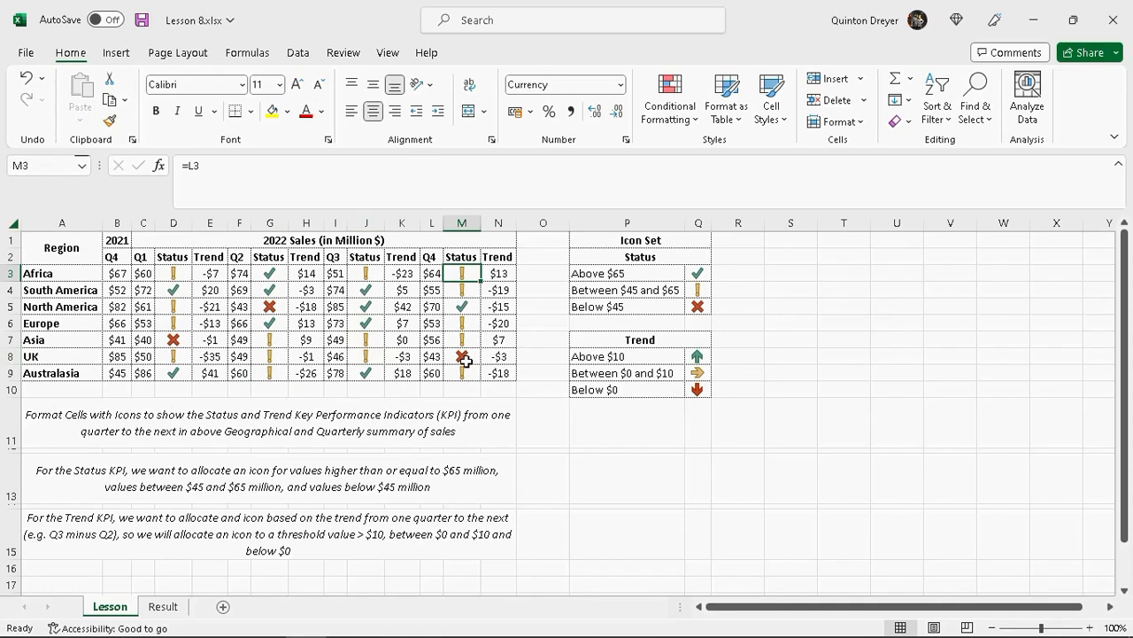
{"action": "left_click", "coordinate": [270, 310]}
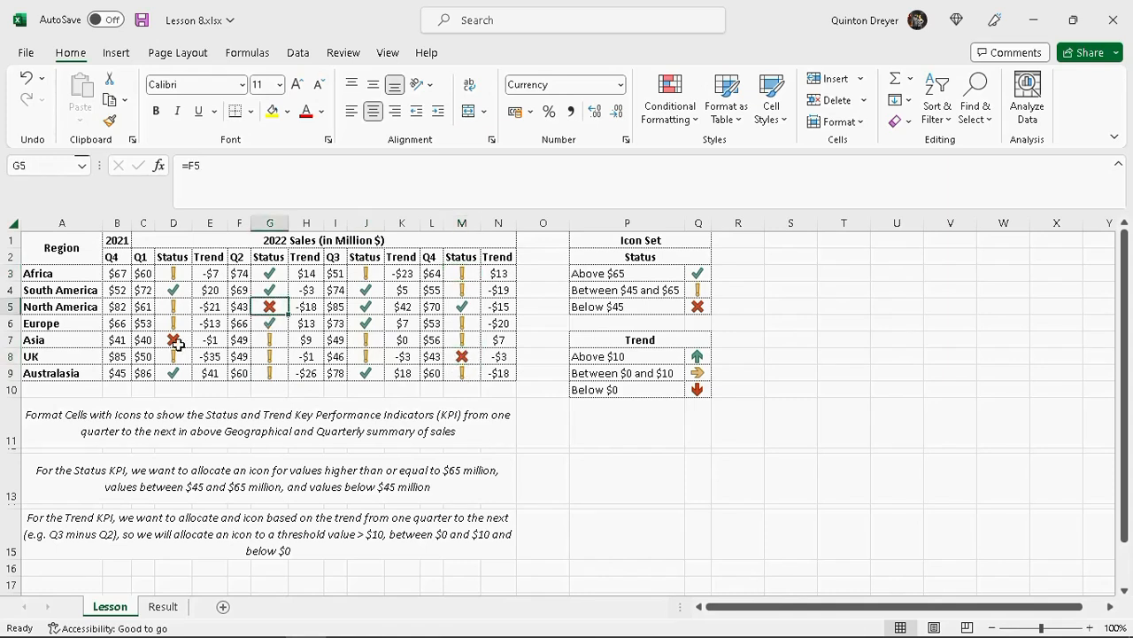
{"action": "left_click", "coordinate": [177, 341]}
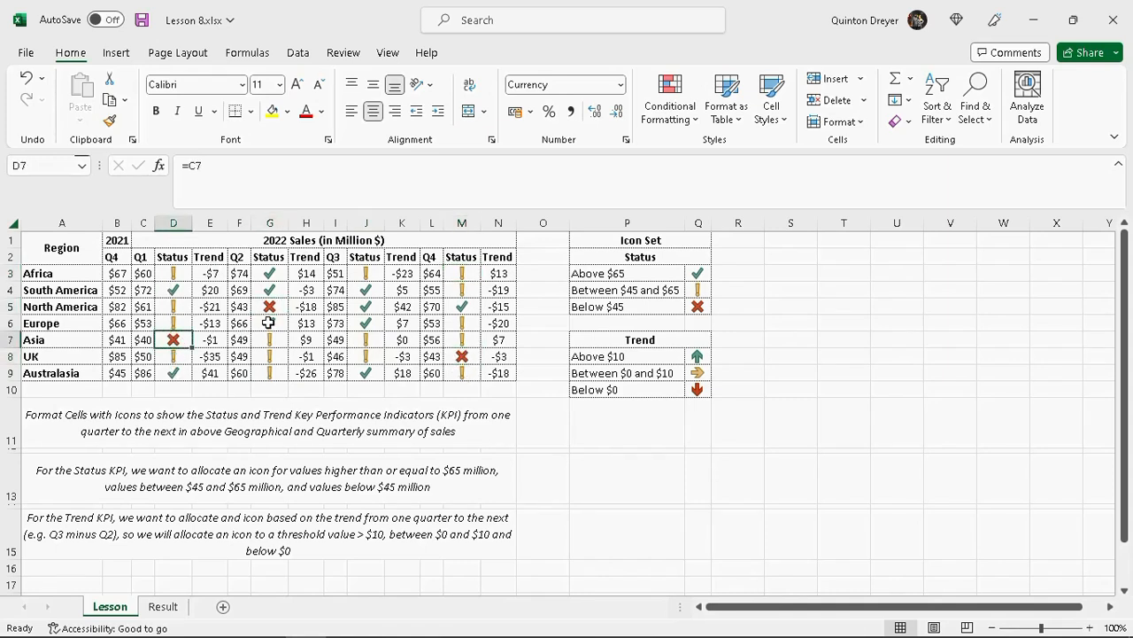
{"action": "left_click_drag", "start_coordinate": [365, 273], "coordinate": [367, 371]}
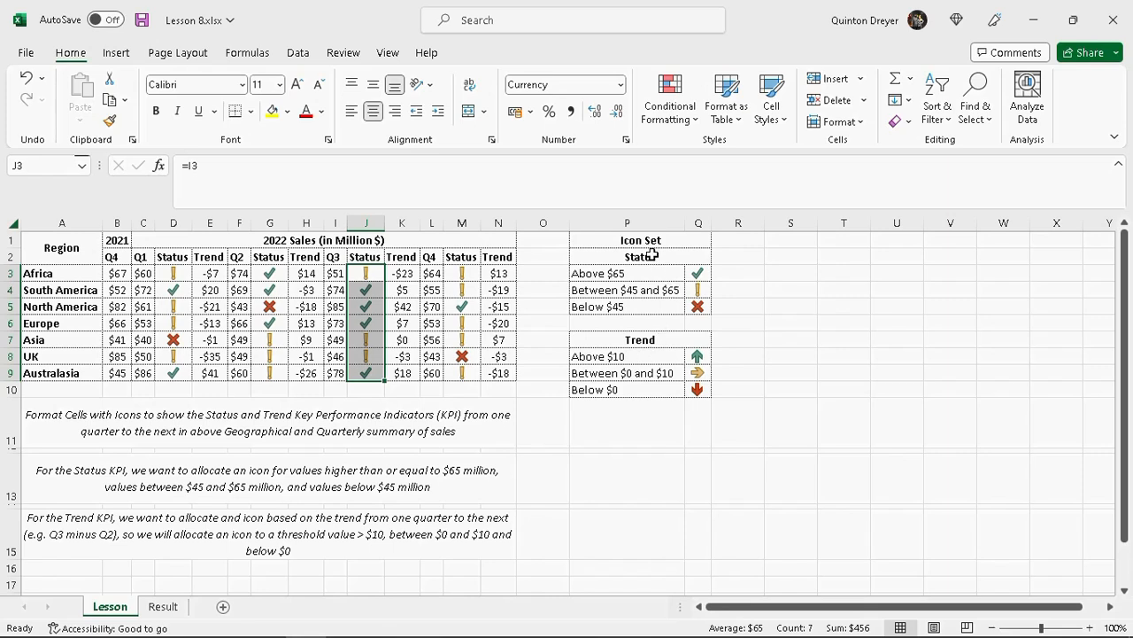
{"action": "left_click_drag", "start_coordinate": [369, 273], "coordinate": [370, 375]}
{"action": "left_click_drag", "start_coordinate": [174, 275], "coordinate": [177, 386]}
{"action": "left_click_drag", "start_coordinate": [270, 275], "coordinate": [270, 376]}
{"action": "left_click", "coordinate": [270, 275]}
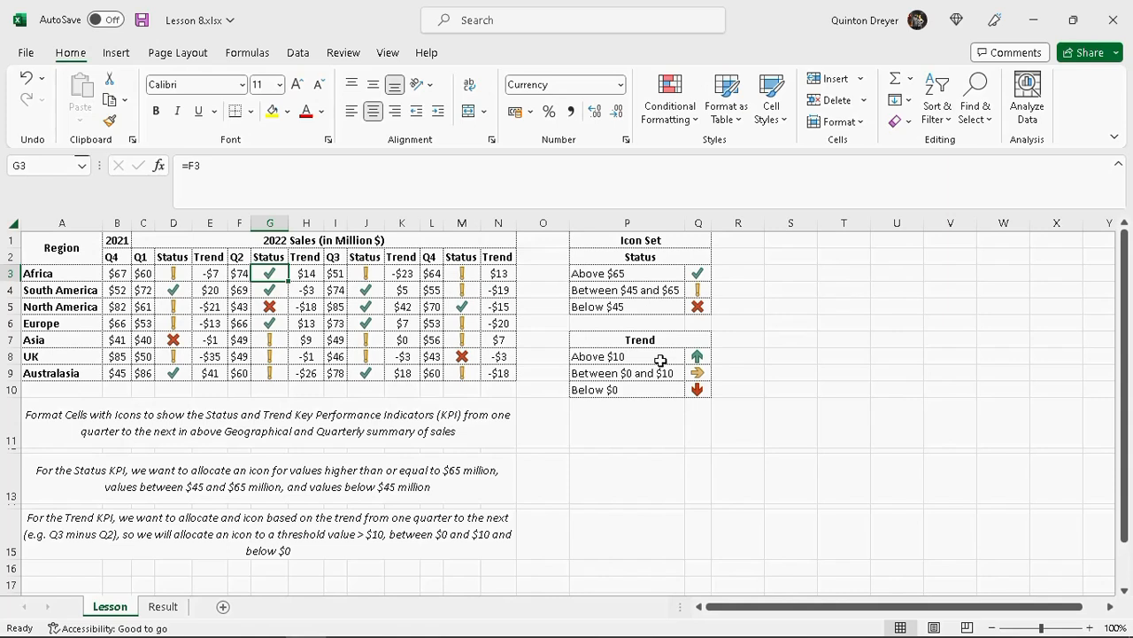
Step: Select all Trend values together: E3:E9, H3:H9, K3:K9 and N3:N9
{"action": "left_click_drag", "start_coordinate": [222, 276], "coordinate": [210, 370]}
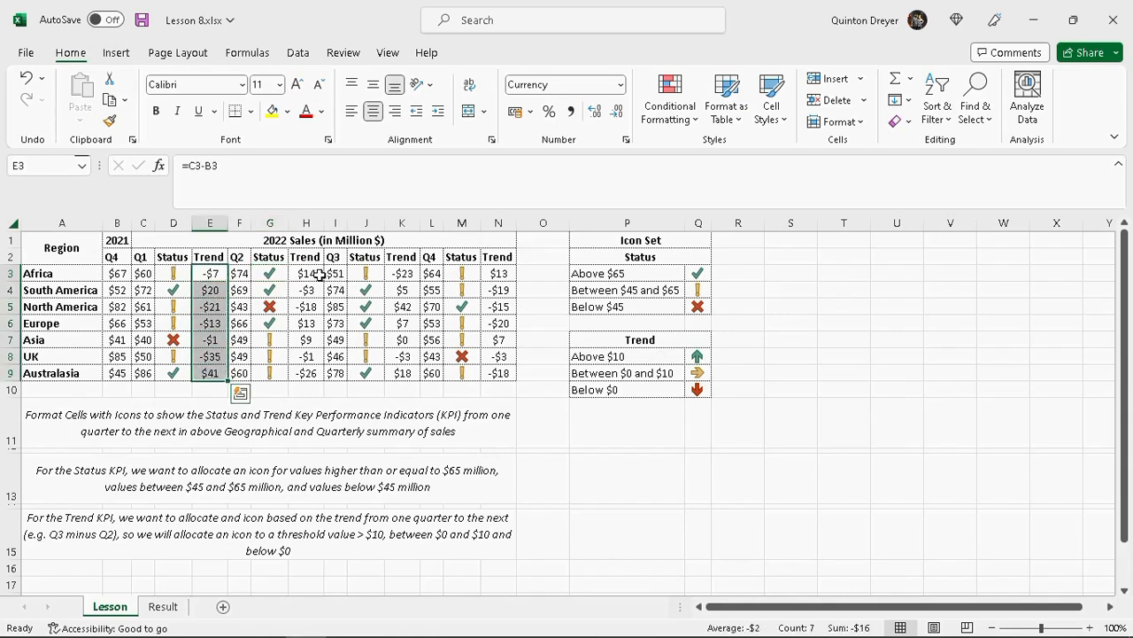
{"action": "left_click_drag", "start_coordinate": [309, 273], "coordinate": [307, 372]}
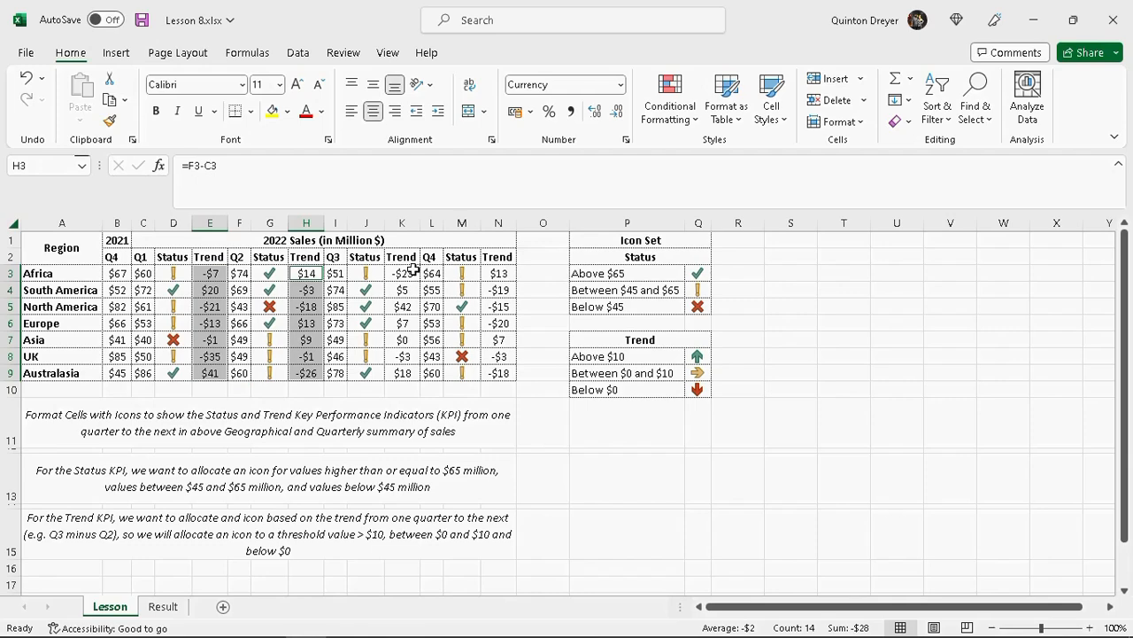
{"action": "left_click_drag", "start_coordinate": [413, 271], "coordinate": [414, 372]}
{"action": "left_click_drag", "start_coordinate": [494, 275], "coordinate": [495, 377]}
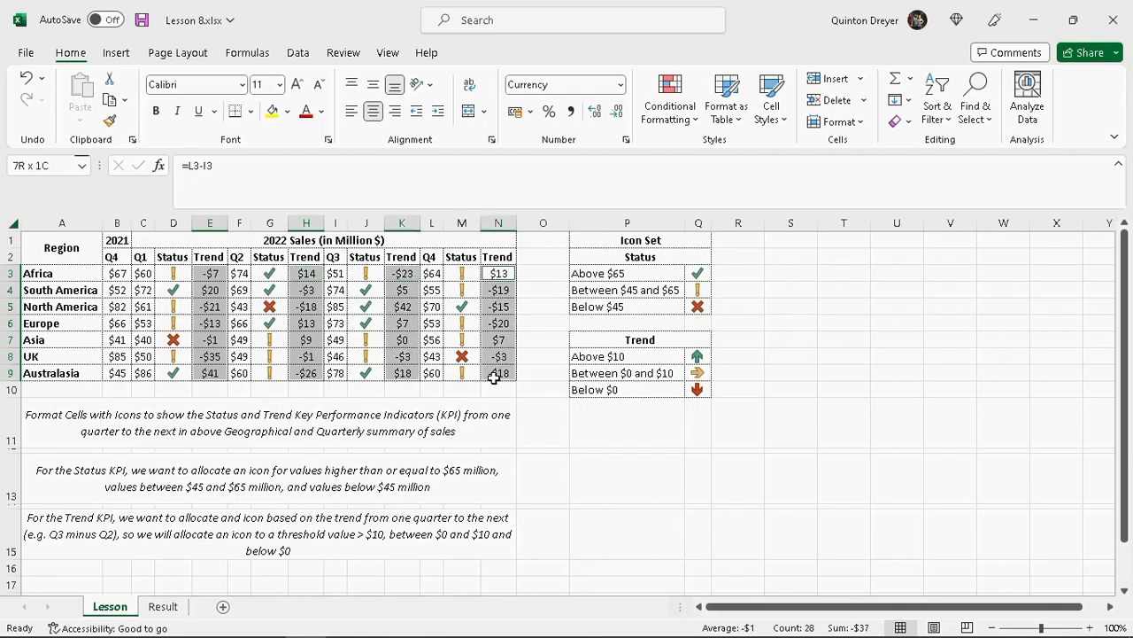
Step: Start a new conditional formatting rule for the Trend cells with the Icon Sets format style
{"action": "left_click", "coordinate": [672, 110]}
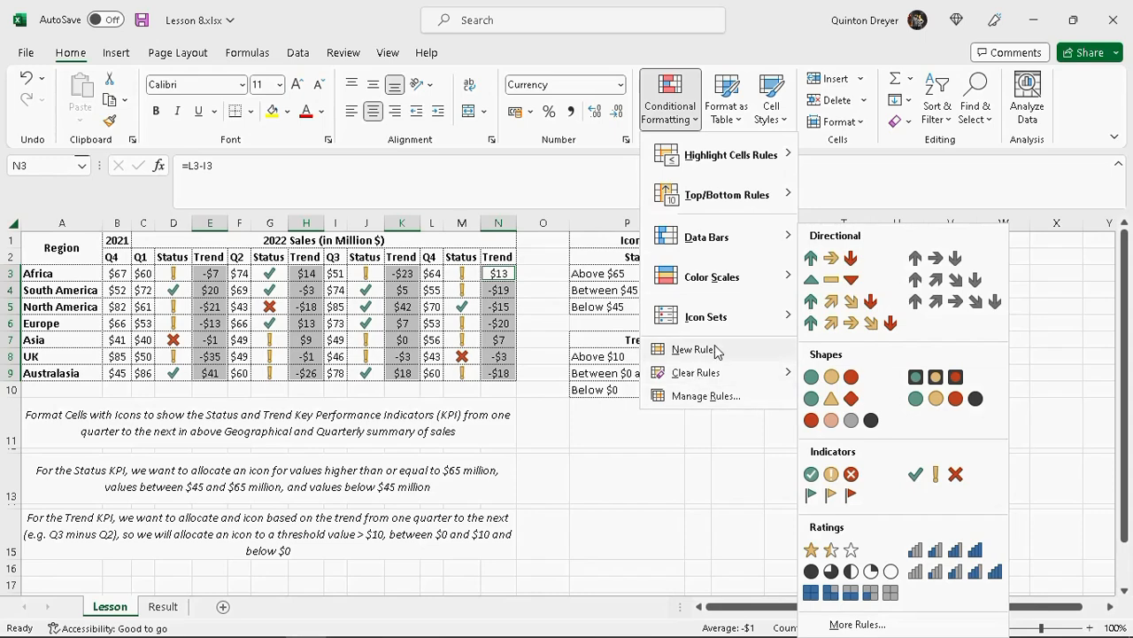
{"action": "left_click", "coordinate": [693, 351]}
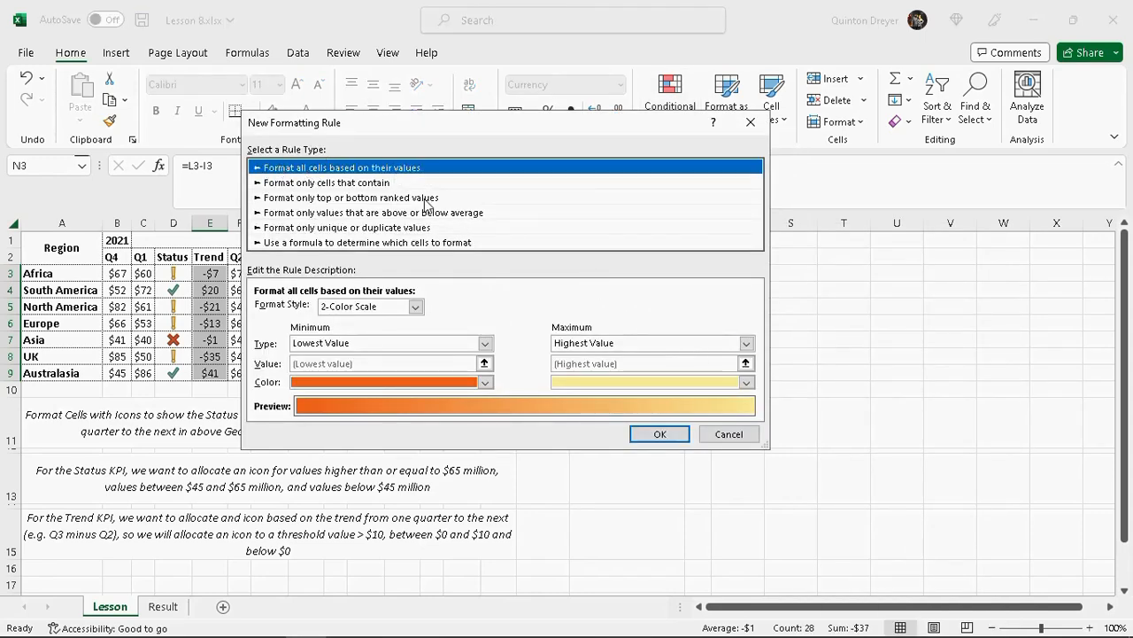
{"action": "left_click", "coordinate": [419, 304]}
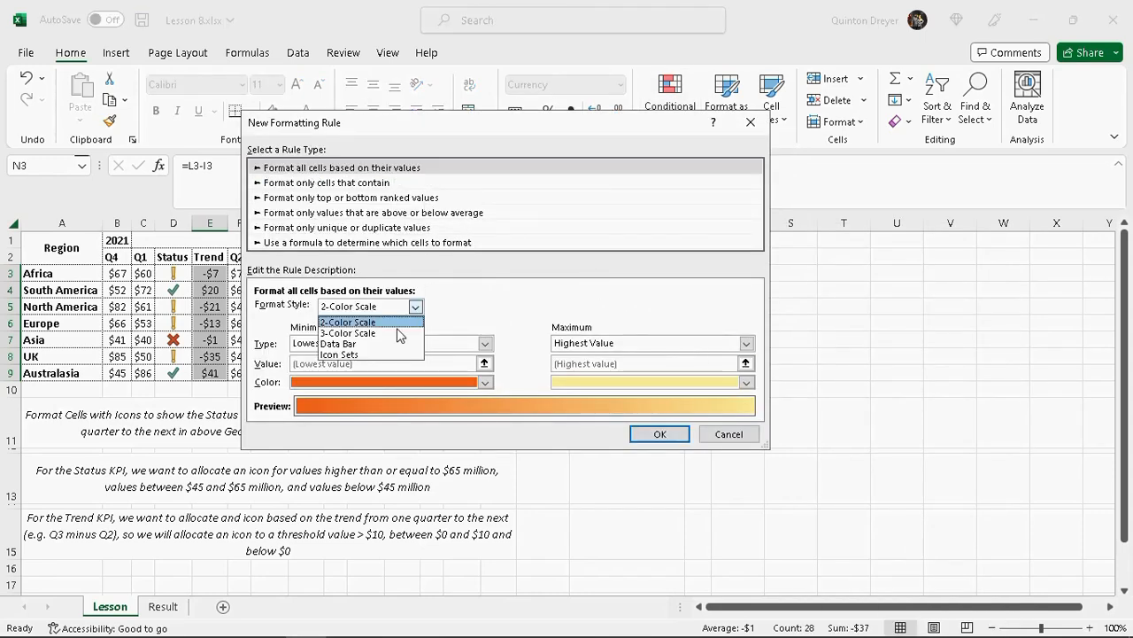
{"action": "left_click", "coordinate": [337, 355]}
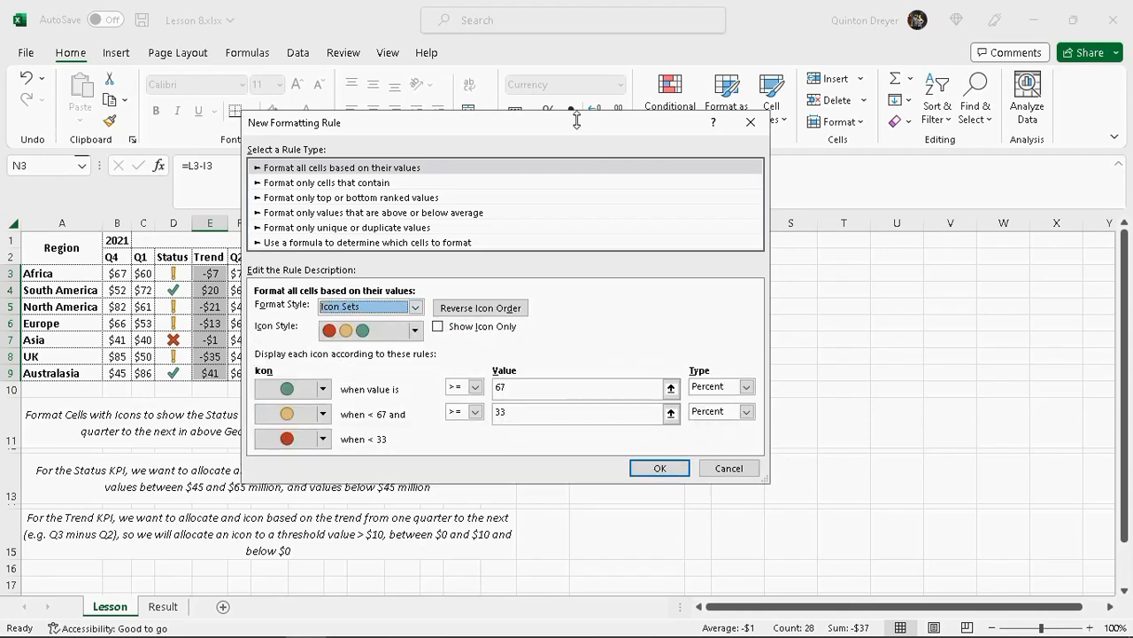
{"action": "left_click_drag", "start_coordinate": [576, 121], "coordinate": [396, 132]}
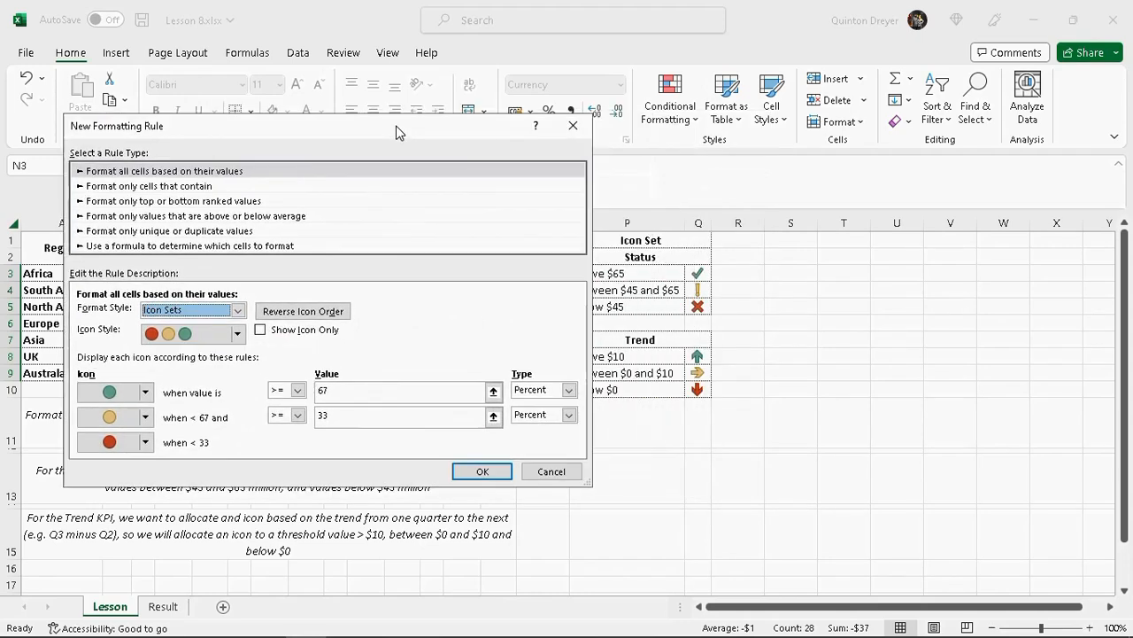
Step: Choose the coloured three-arrow icon style (red down, yellow sideways, green up) for the Trend rule
{"action": "left_click", "coordinate": [238, 333]}
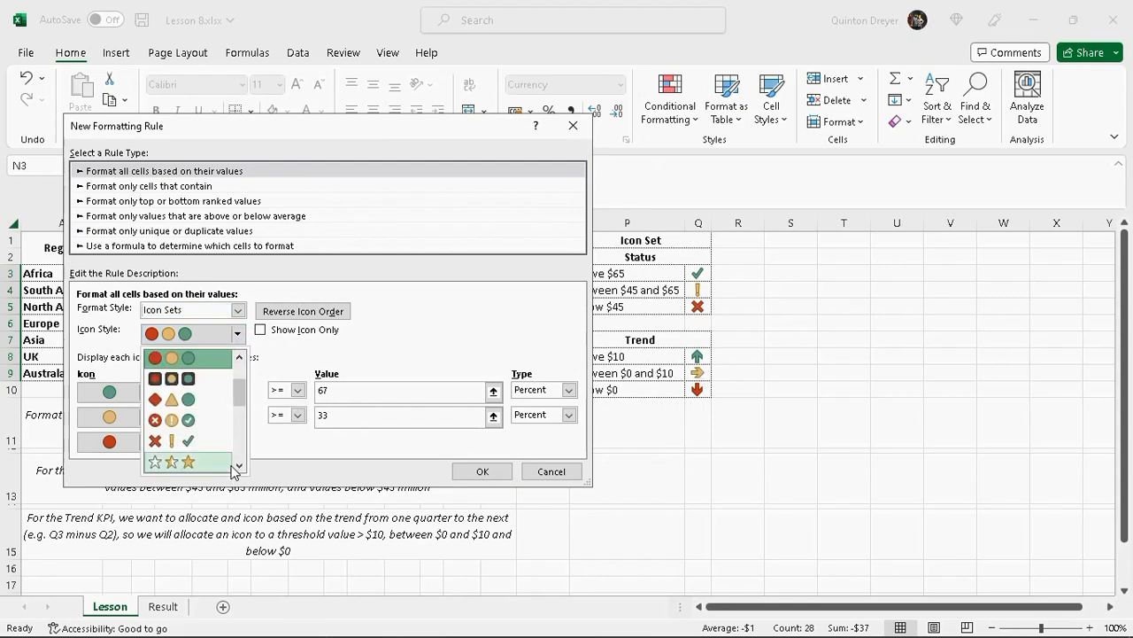
{"action": "left_click", "coordinate": [240, 465]}
{"action": "left_click", "coordinate": [240, 466]}
{"action": "left_click", "coordinate": [240, 466]}
{"action": "left_click_drag", "start_coordinate": [239, 406], "coordinate": [238, 354]}
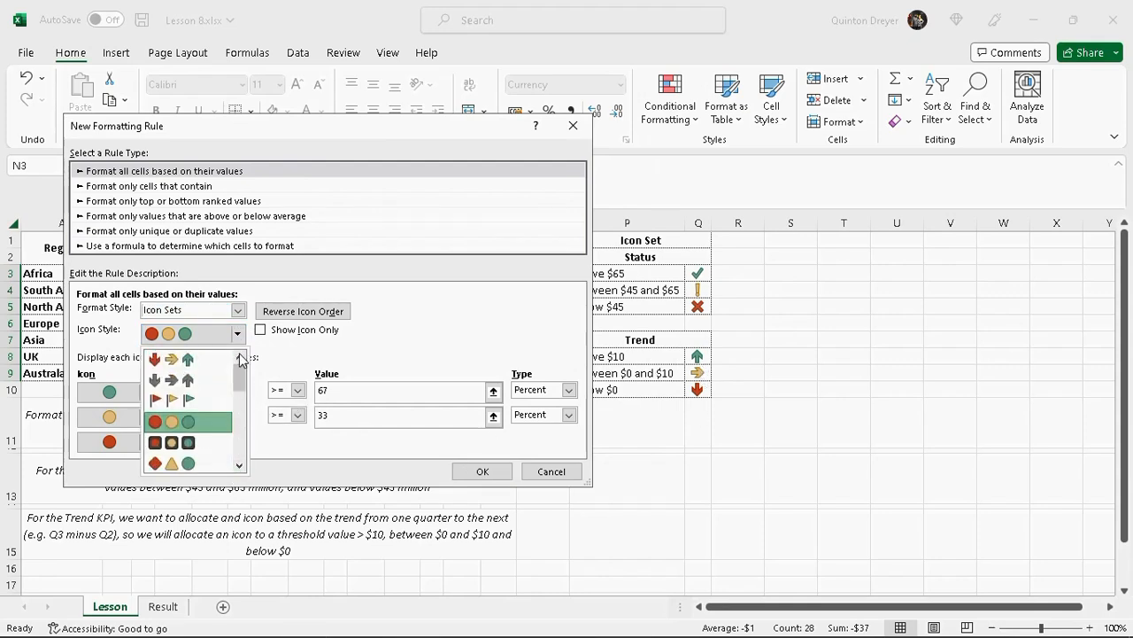
{"action": "left_click", "coordinate": [180, 361]}
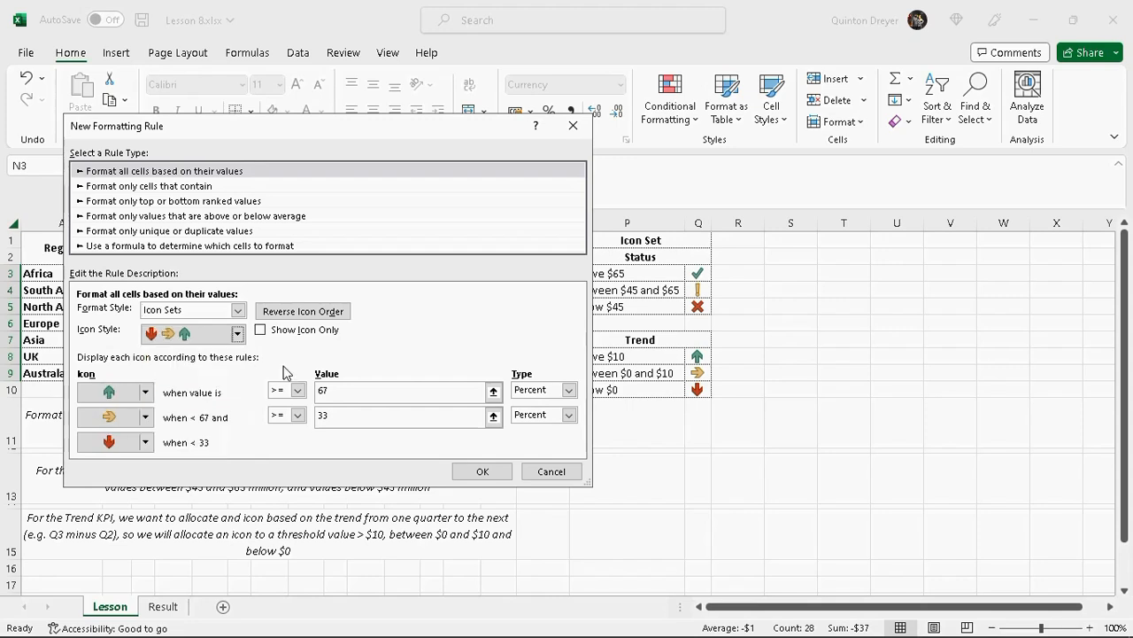
Step: Set both threshold types of the Trend rule to Number and make it show icons only
{"action": "left_click", "coordinate": [569, 390]}
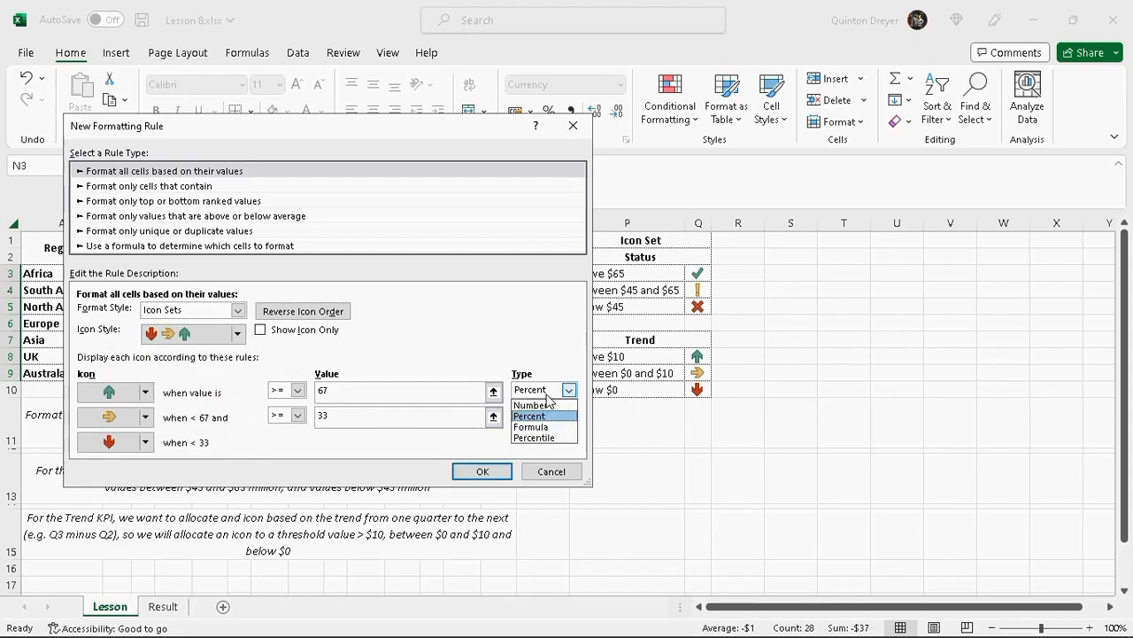
{"action": "left_click", "coordinate": [564, 407]}
{"action": "left_click", "coordinate": [567, 412]}
{"action": "left_click", "coordinate": [553, 430]}
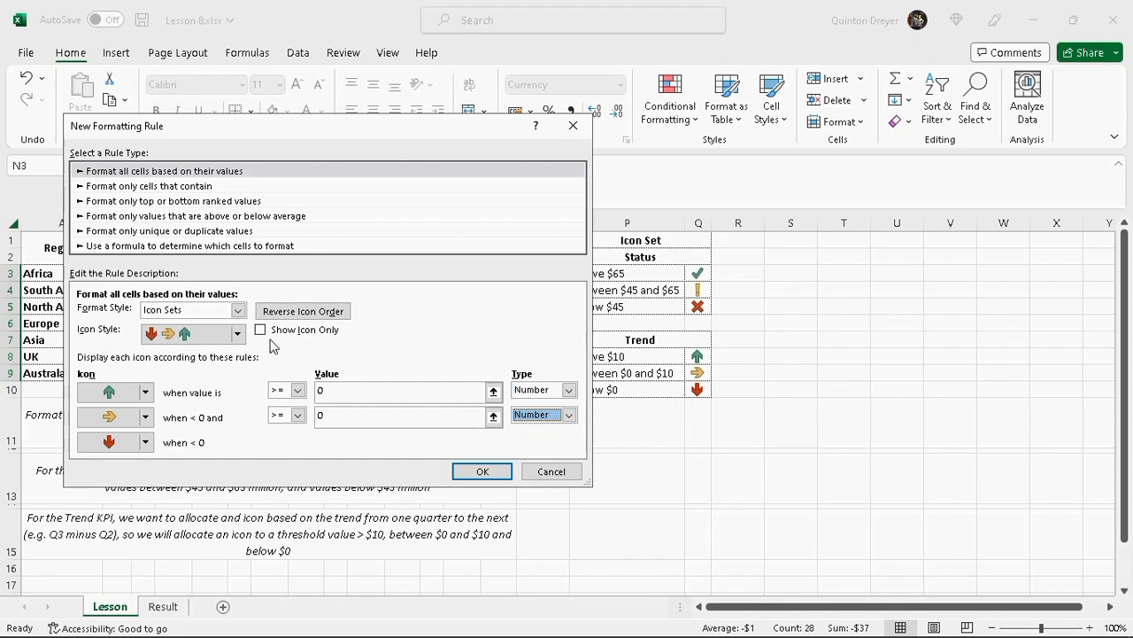
{"action": "left_click", "coordinate": [260, 331]}
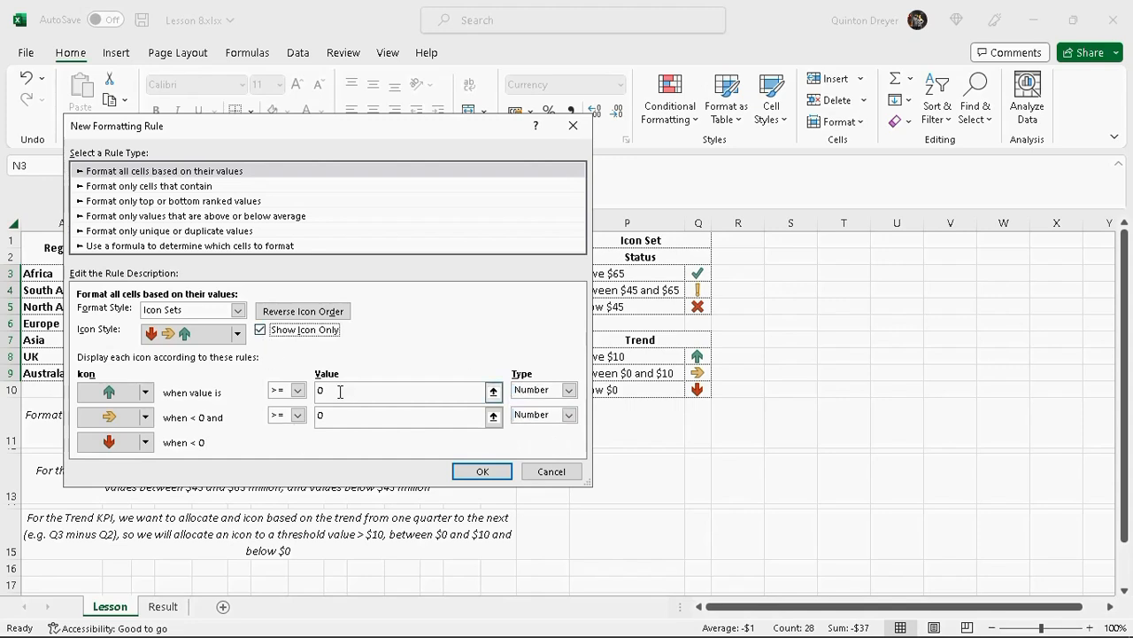
Step: Set the green arrow threshold to >= 10 and the yellow arrow to >= 0, and apply the rule to the Trend cells
{"action": "left_click_drag", "start_coordinate": [340, 390], "coordinate": [308, 391]}
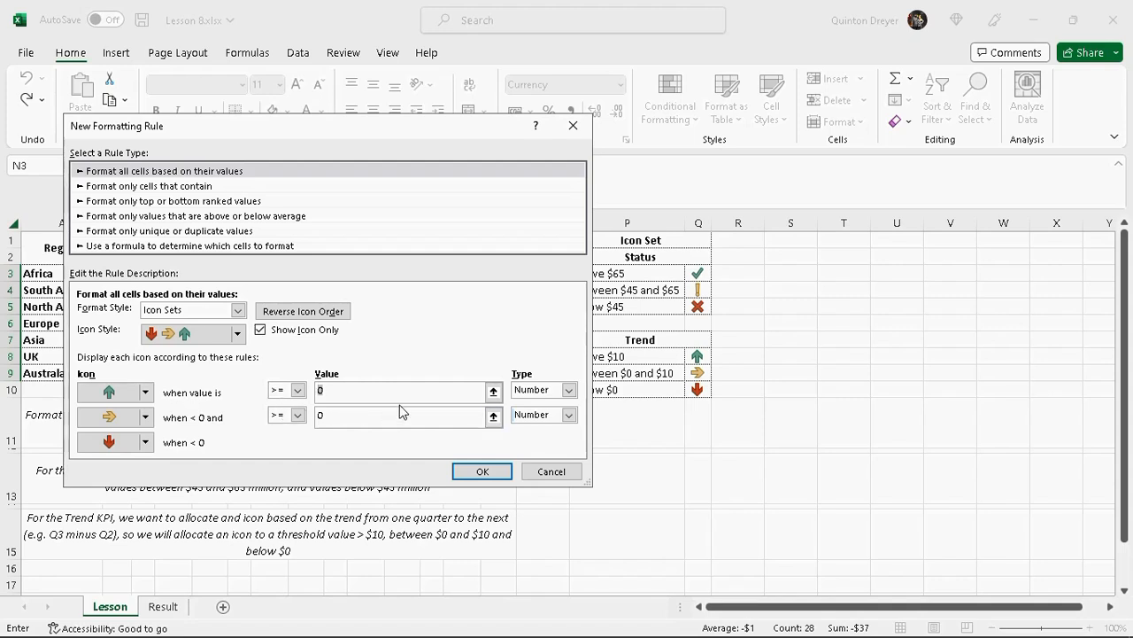
{"action": "left_click_drag", "start_coordinate": [383, 130], "coordinate": [342, 127]}
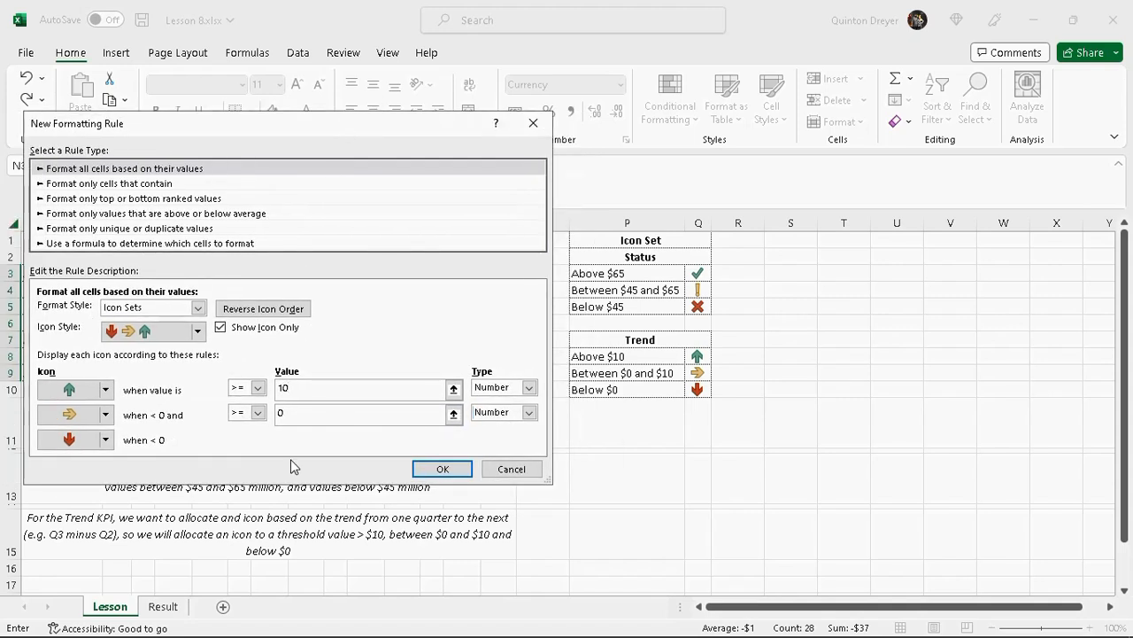
{"action": "left_click", "coordinate": [312, 412]}
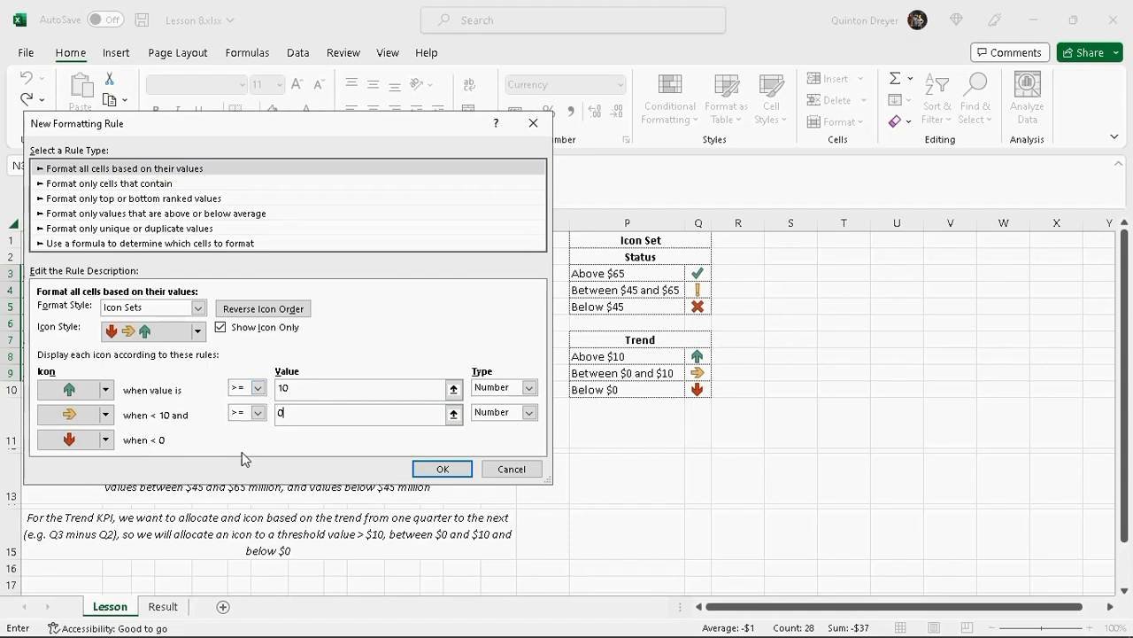
{"action": "left_click", "coordinate": [443, 470]}
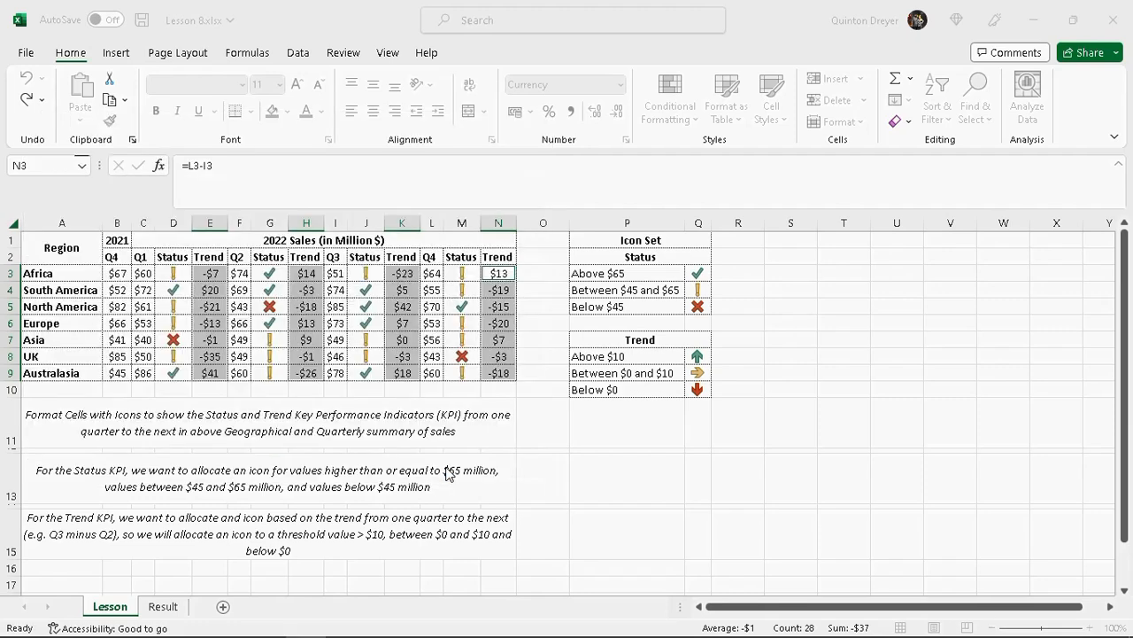
{"action": "left_click", "coordinate": [548, 431]}
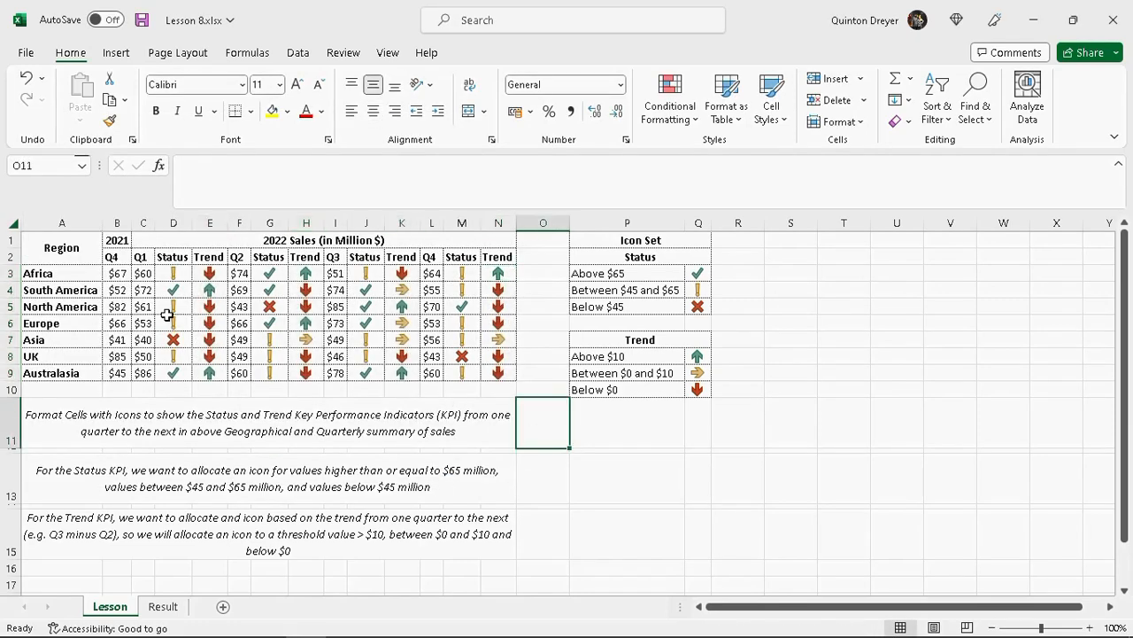
Step: Examine the Trend icons of each quarter against the Icon Set legend and compare the table with the Result sheet
{"action": "left_click", "coordinate": [213, 272]}
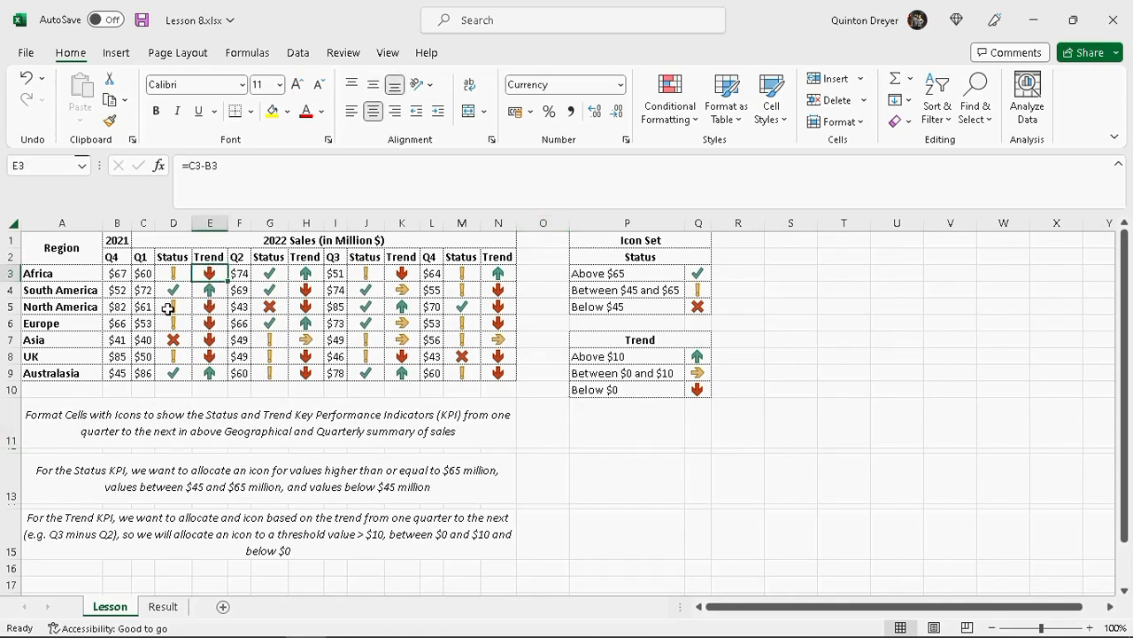
{"action": "left_click", "coordinate": [309, 290]}
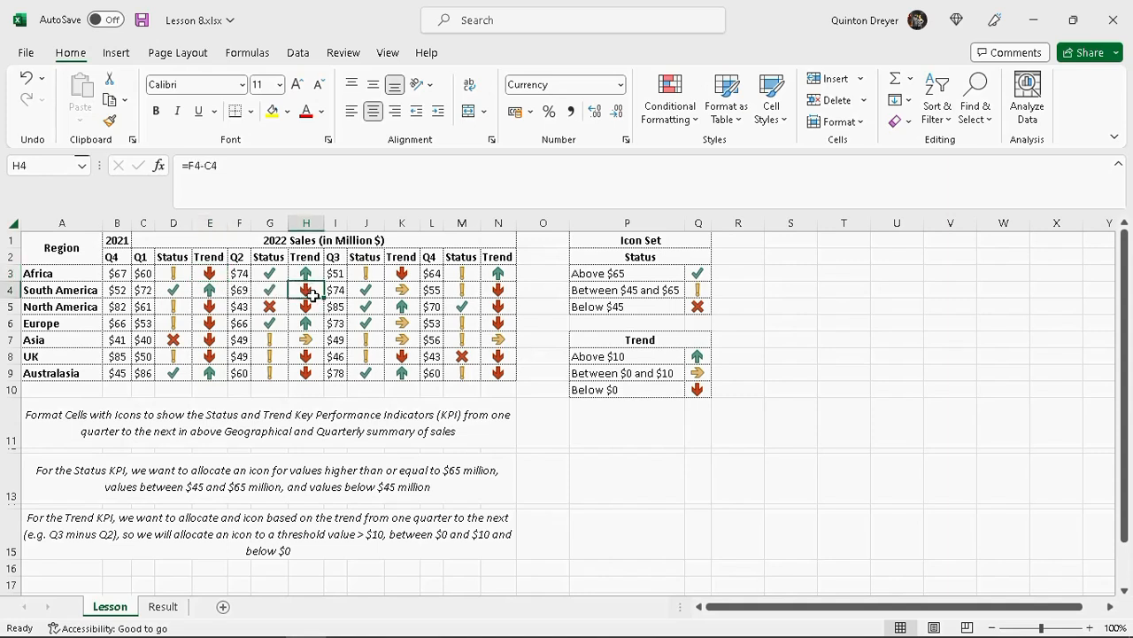
{"action": "left_click", "coordinate": [311, 341]}
{"action": "left_click", "coordinate": [402, 342]}
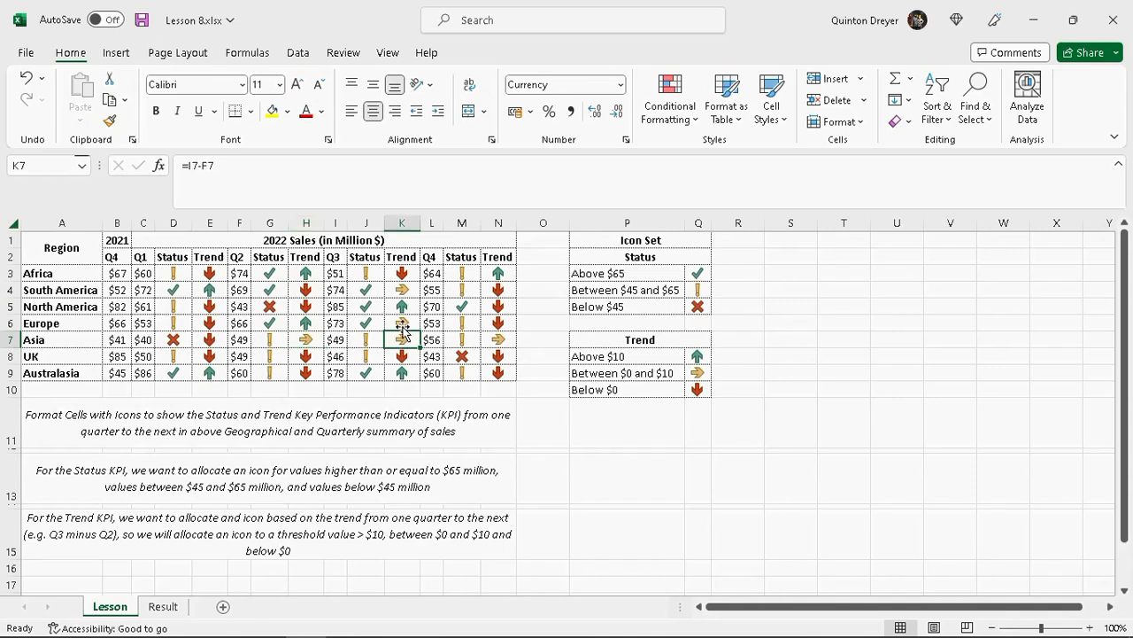
{"action": "left_click", "coordinate": [402, 327]}
{"action": "left_click", "coordinate": [499, 339]}
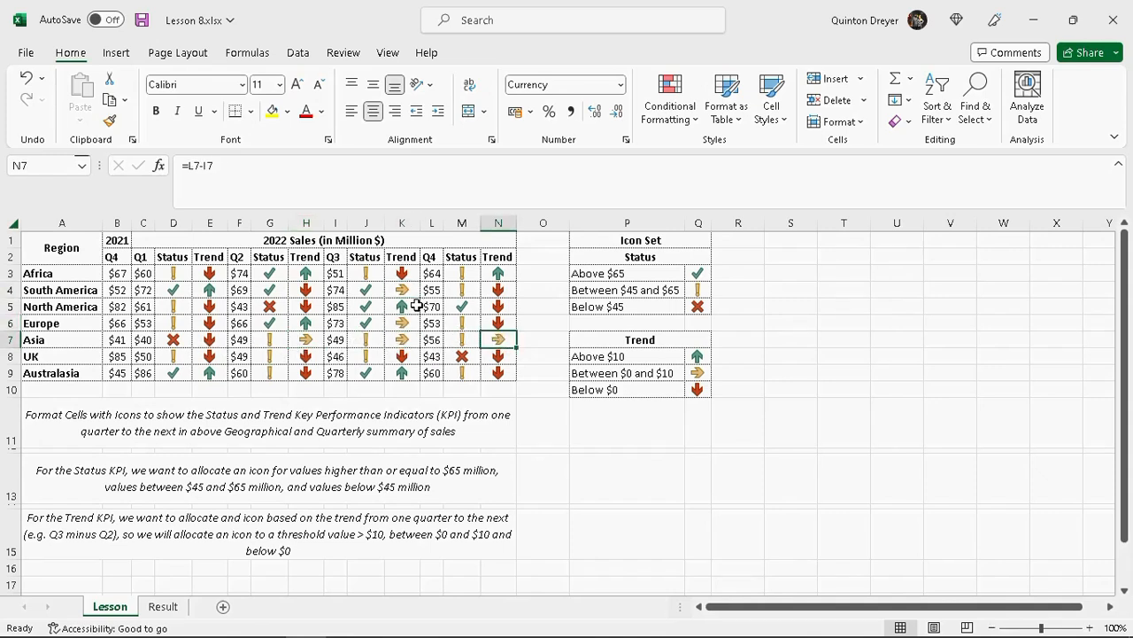
{"action": "left_click", "coordinate": [401, 307]}
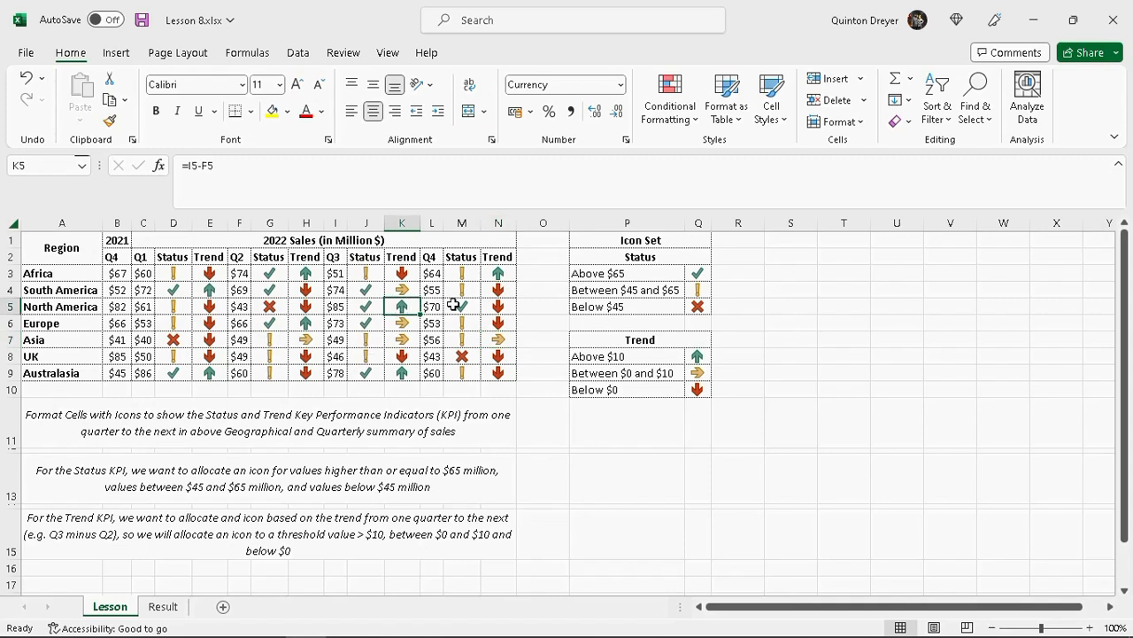
{"action": "left_click", "coordinate": [294, 337]}
{"action": "left_click", "coordinate": [401, 339]}
{"action": "left_click", "coordinate": [403, 322]}
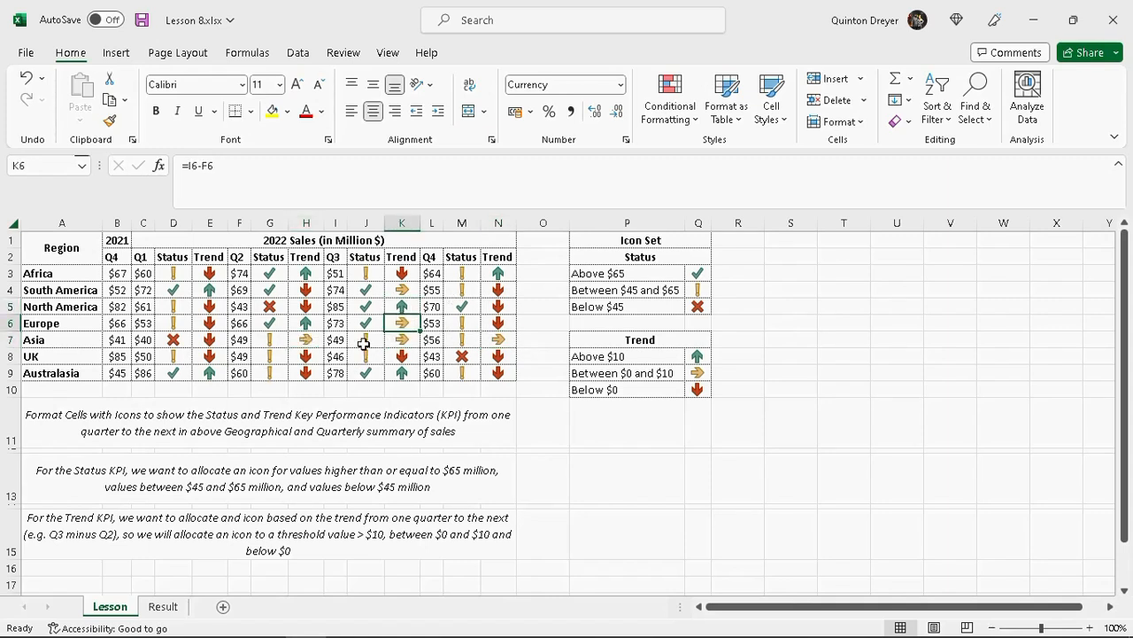
{"action": "left_click", "coordinate": [314, 339]}
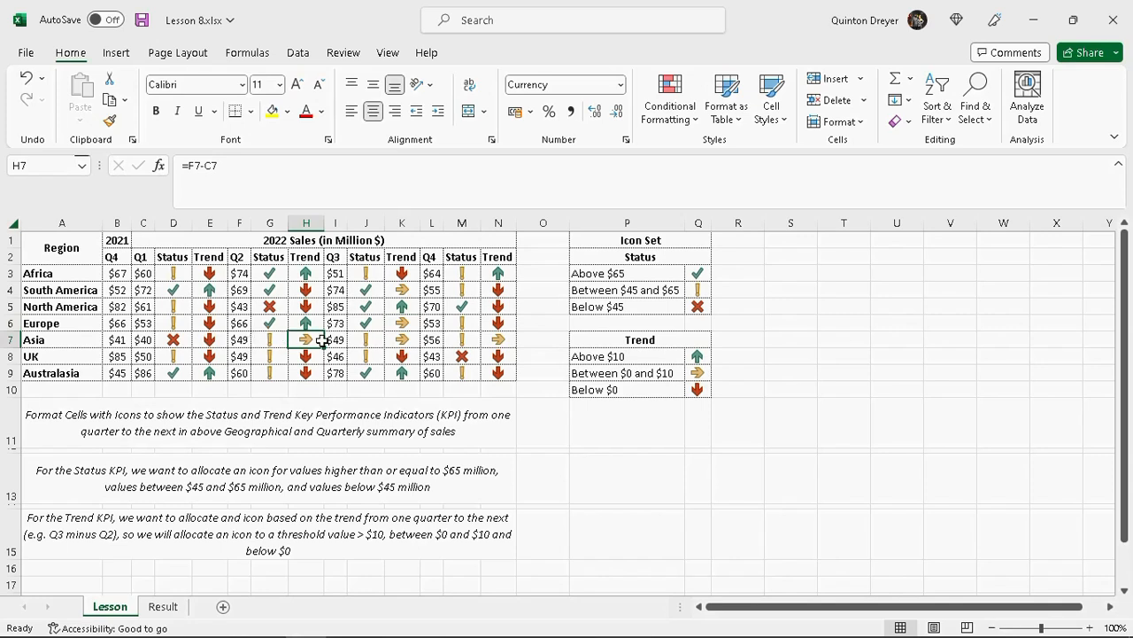
{"action": "left_click", "coordinate": [486, 338]}
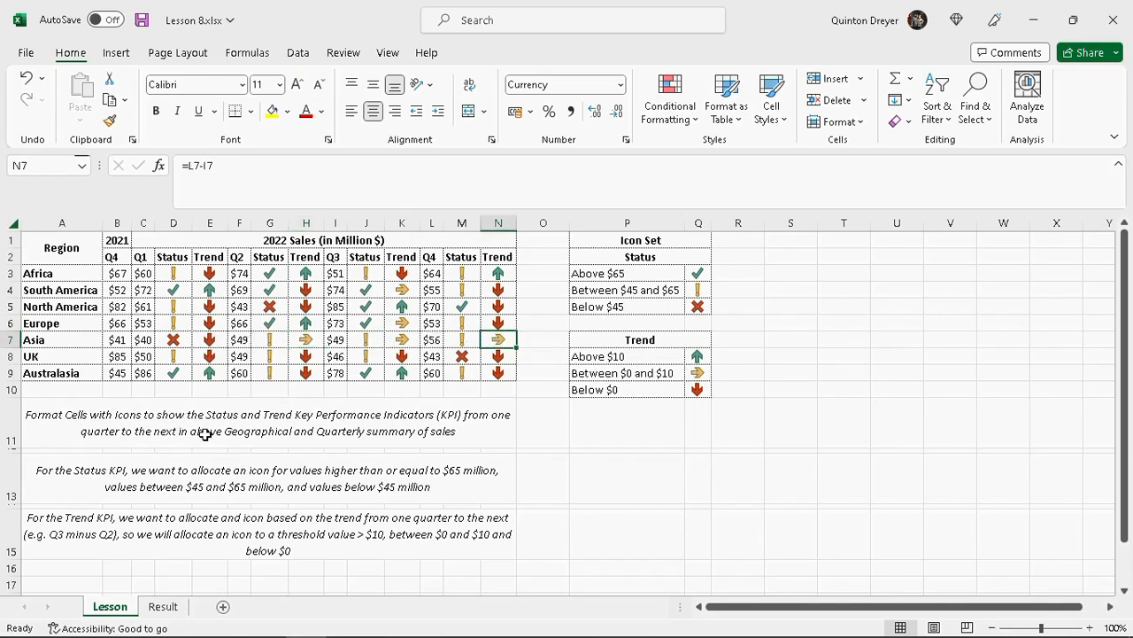
{"action": "left_click", "coordinate": [164, 607]}
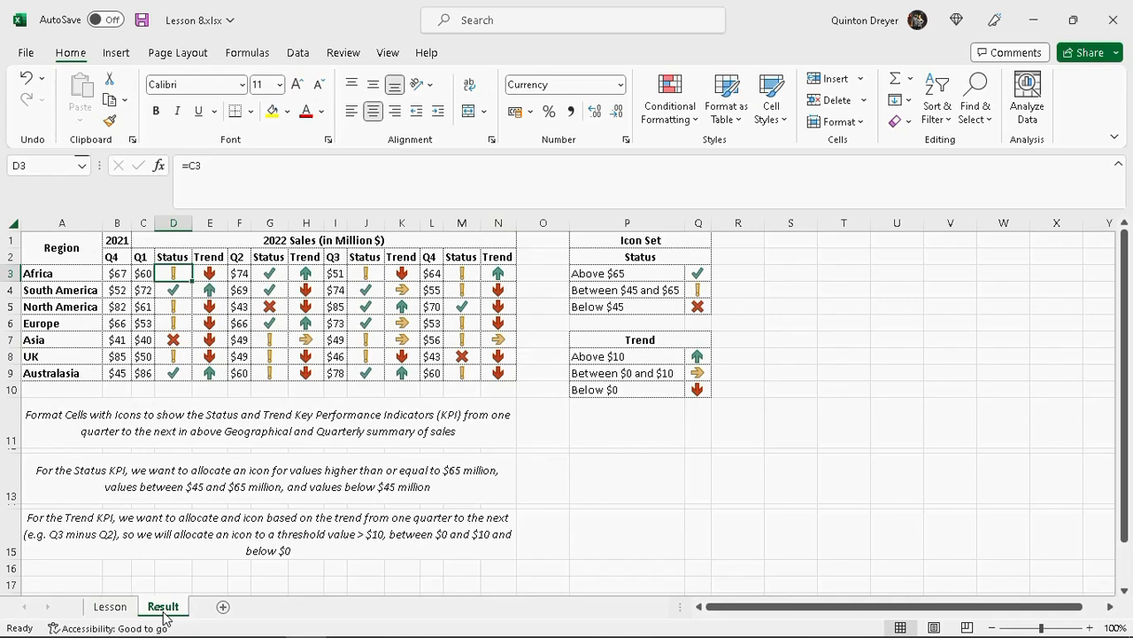
{"action": "left_click", "coordinate": [110, 607]}
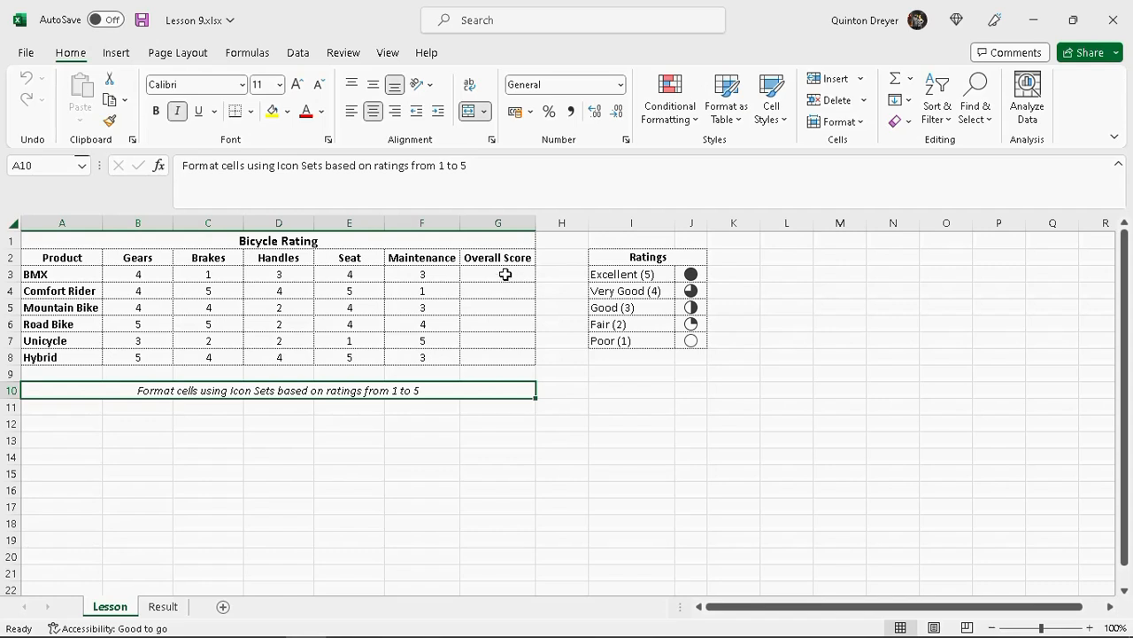
Step: Look over the Bicycle Rating table in Lesson 9.xlsx: the products, the ratings by category and the Overall Score column
{"action": "left_click_drag", "start_coordinate": [505, 275], "coordinate": [493, 357]}
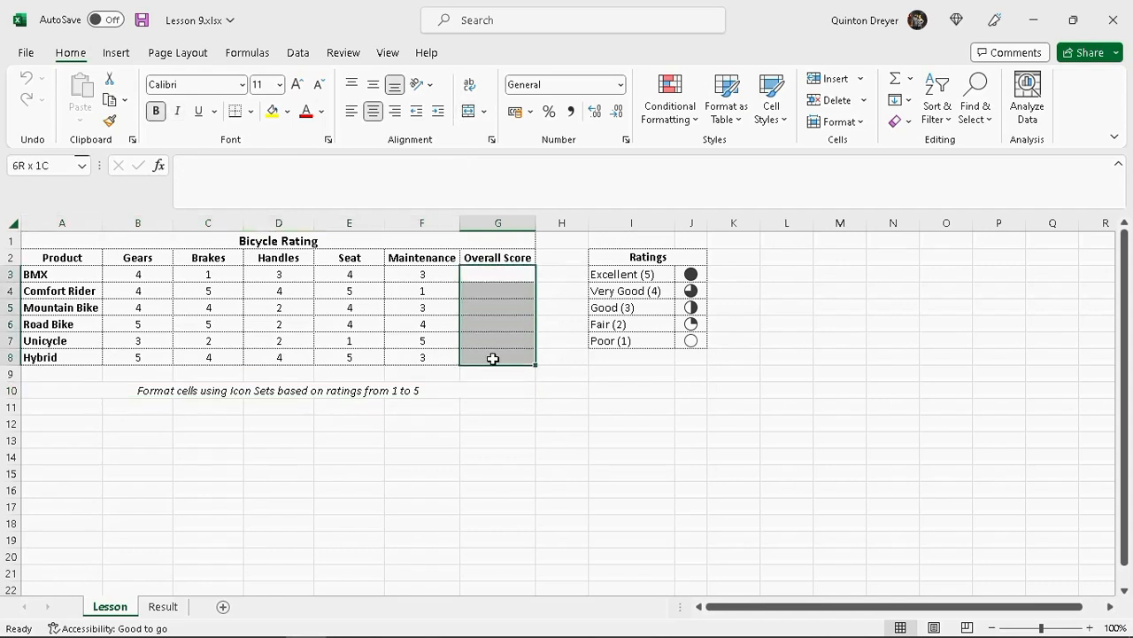
{"action": "left_click", "coordinate": [507, 277]}
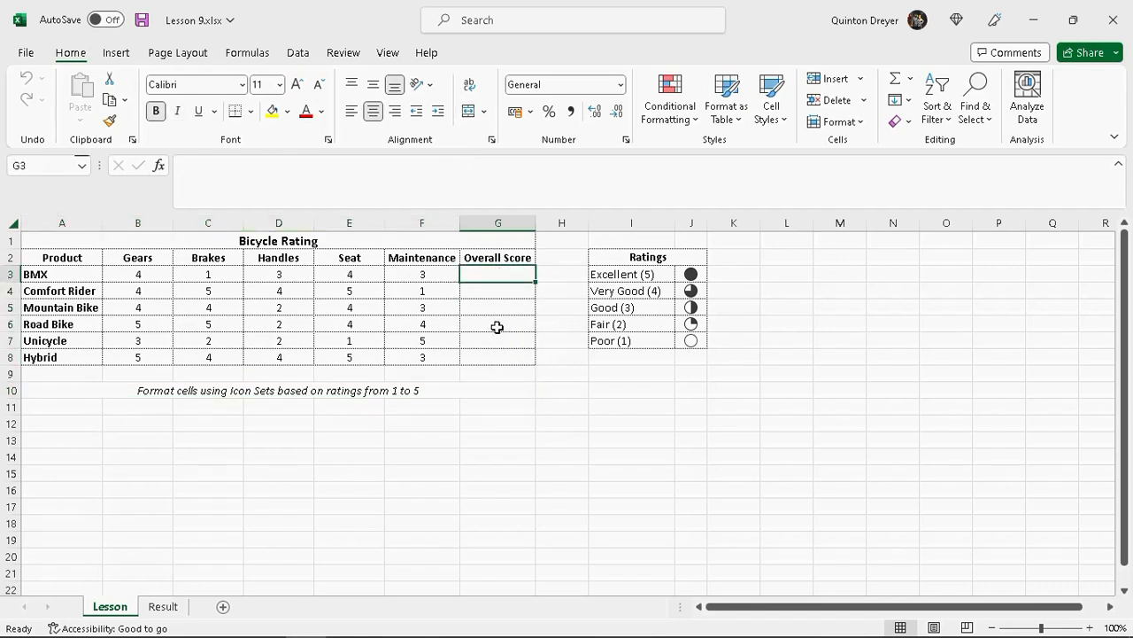
{"action": "left_click", "coordinate": [190, 245]}
{"action": "left_click_drag", "start_coordinate": [83, 274], "coordinate": [85, 356]}
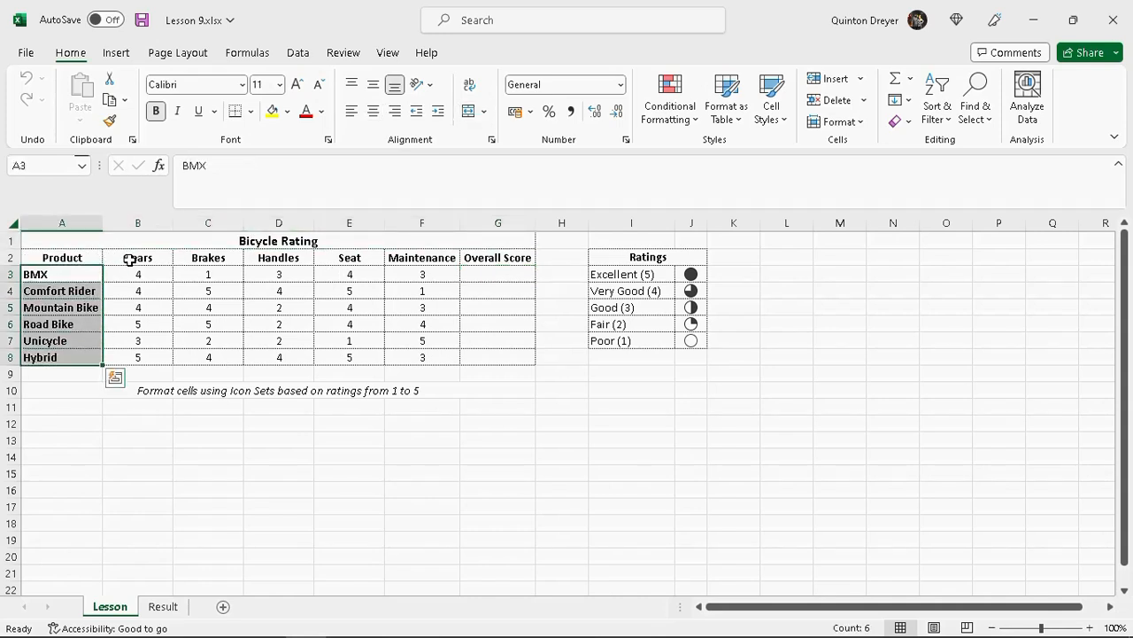
{"action": "left_click_drag", "start_coordinate": [129, 260], "coordinate": [408, 357]}
{"action": "left_click", "coordinate": [391, 336]}
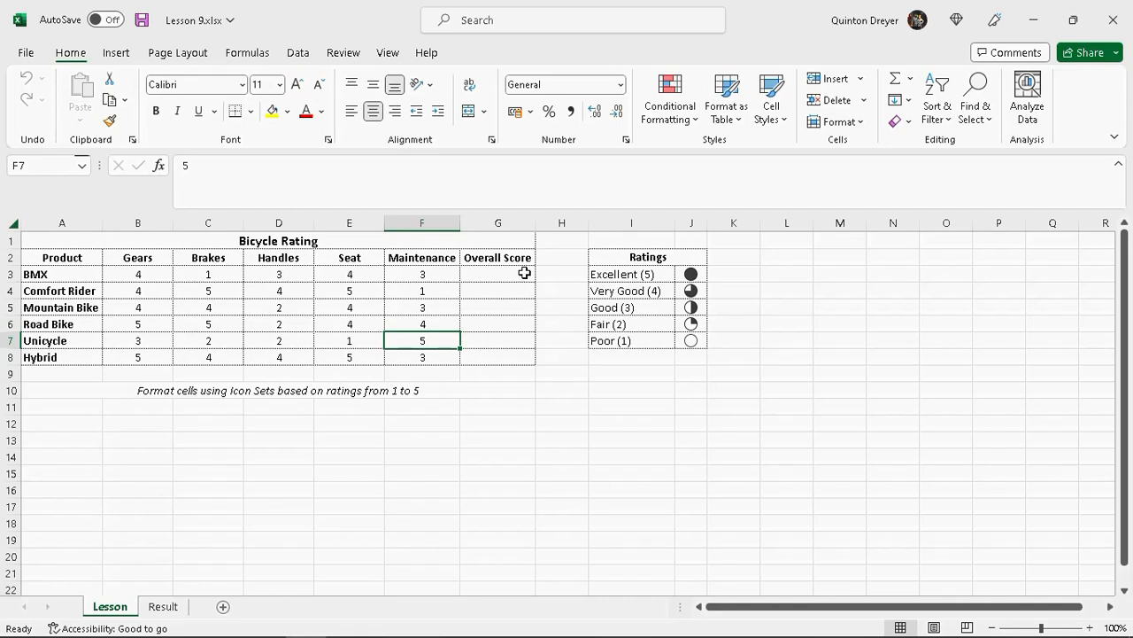
{"action": "left_click_drag", "start_coordinate": [525, 274], "coordinate": [519, 362]}
{"action": "left_click", "coordinate": [308, 276]}
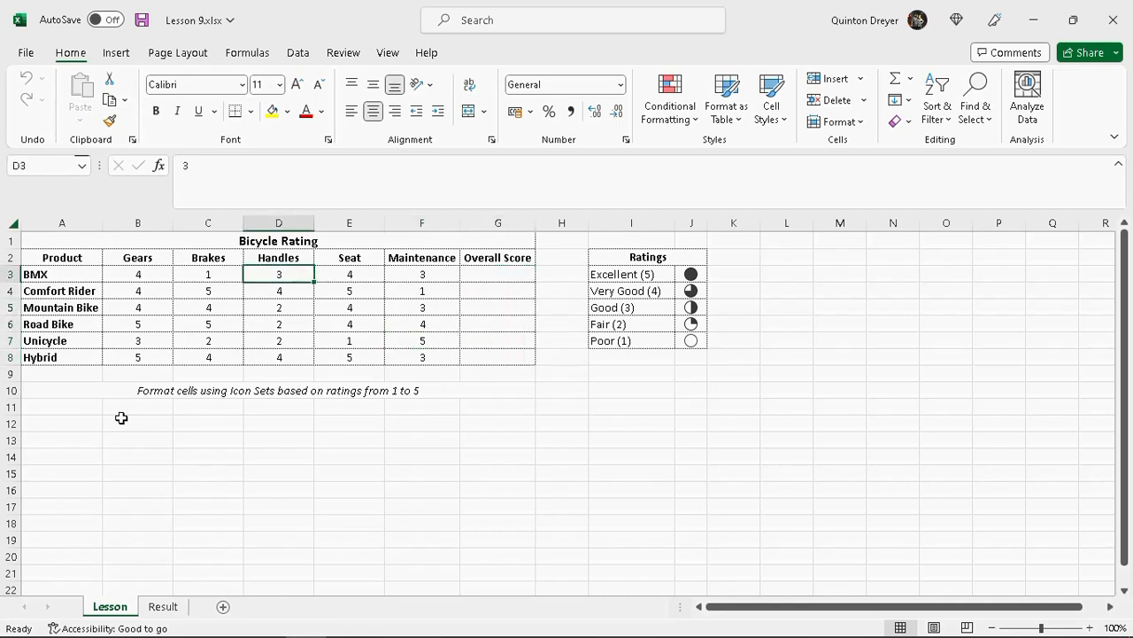
Step: Examine the finished icons and the Ratings legend values on the Result sheet, and return to the Lesson sheet
{"action": "left_click", "coordinate": [163, 606]}
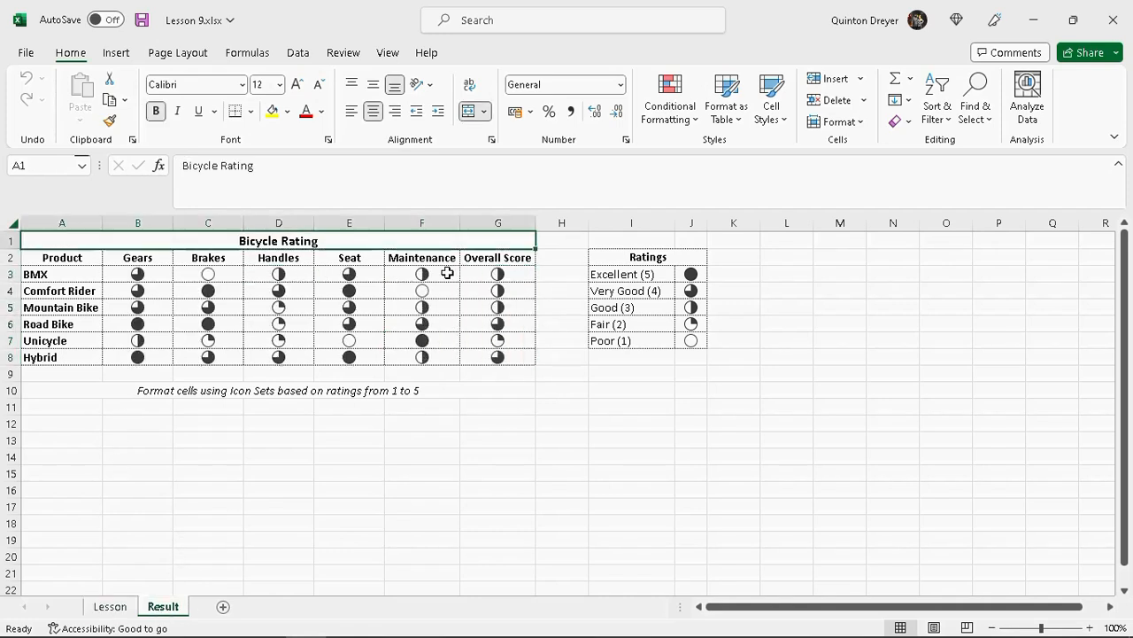
{"action": "left_click", "coordinate": [691, 274]}
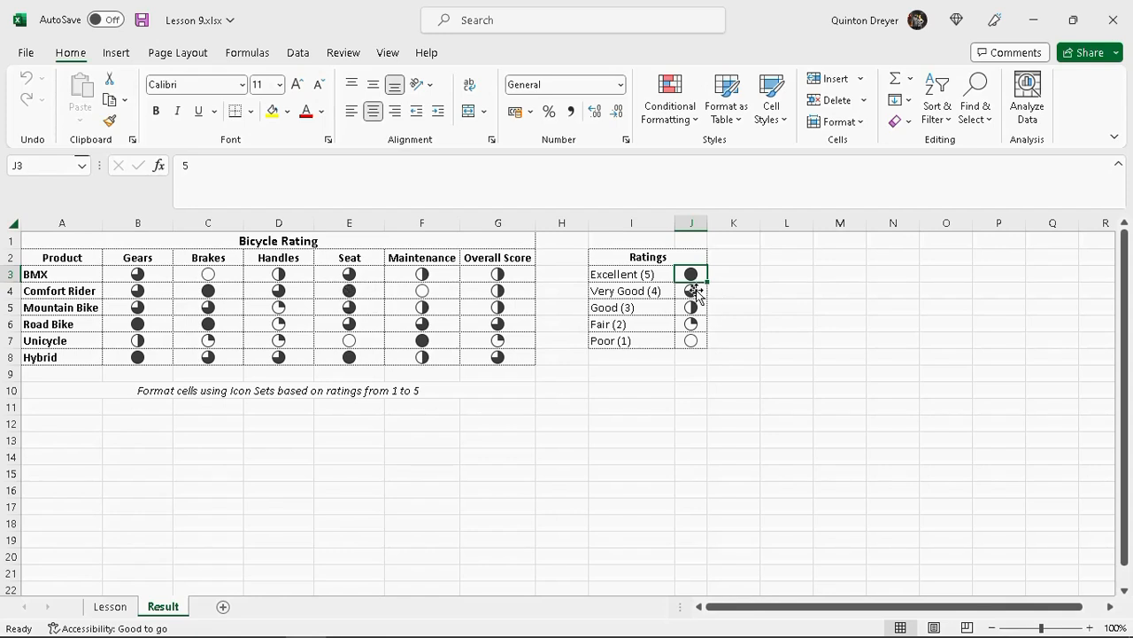
{"action": "key", "text": "Down"}
{"action": "key", "text": "Down"}
{"action": "key", "text": "Down"}
{"action": "key", "text": "Down"}
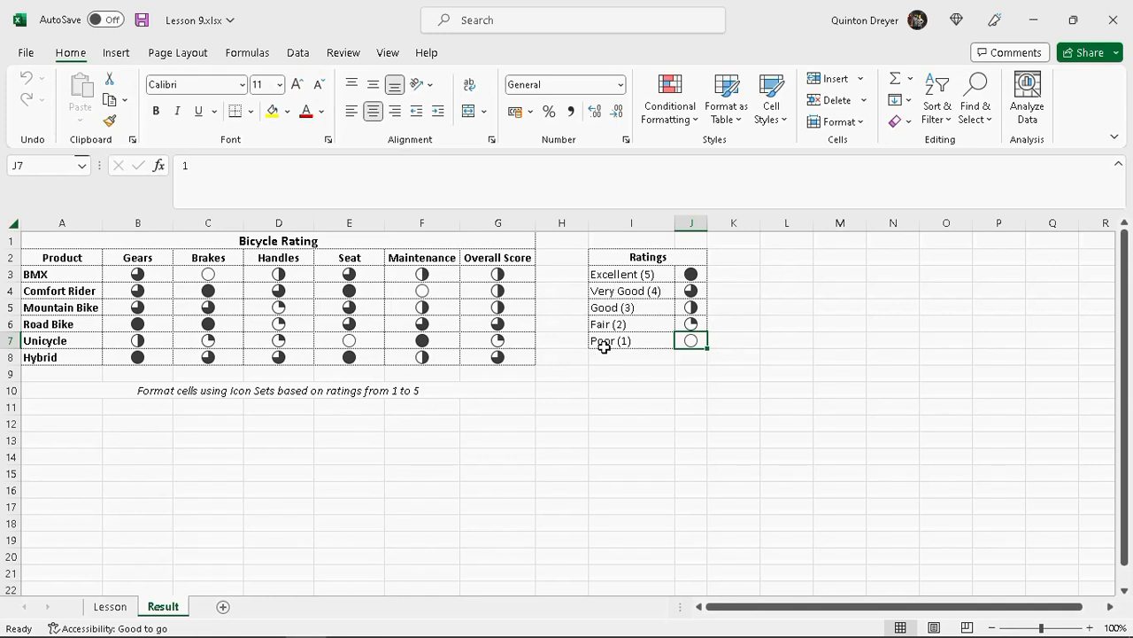
{"action": "left_click", "coordinate": [109, 606]}
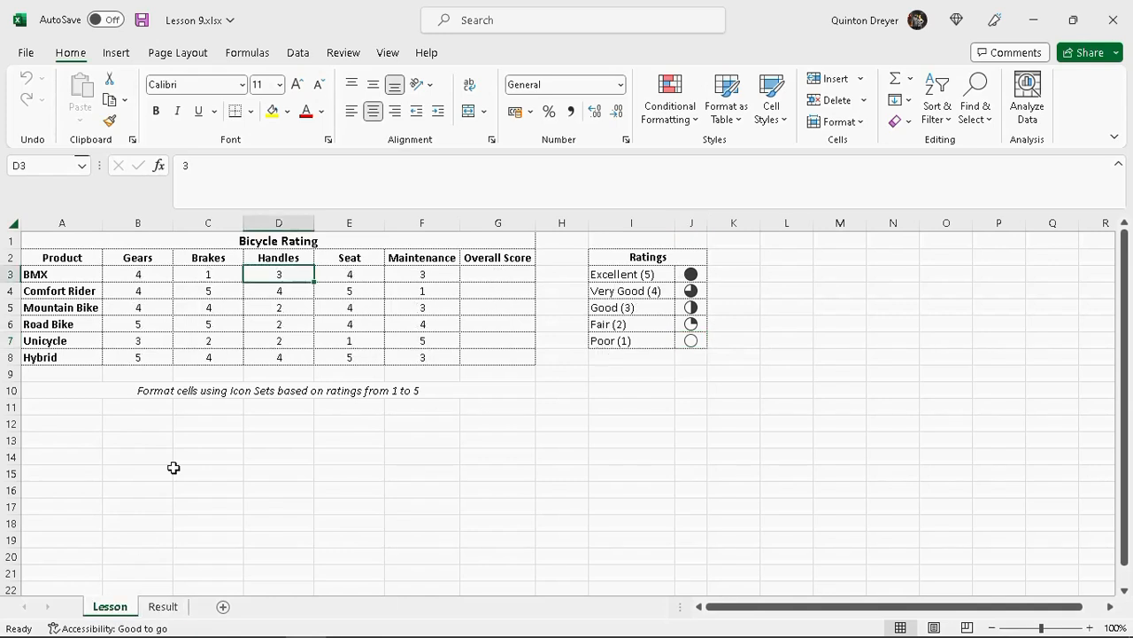
Step: Review the category ratings in B3:F8 and the Overall Score cells G3:G8 that need icon formatting
{"action": "mouse_move", "coordinate": [144, 277]}
{"action": "left_mouse_down"}
{"action": "mouse_move", "coordinate": [304, 295]}
{"action": "mouse_move", "coordinate": [430, 357]}
{"action": "mouse_move", "coordinate": [340, 344]}
{"action": "mouse_move", "coordinate": [154, 280]}
{"action": "left_mouse_up"}
{"action": "left_click", "coordinate": [423, 276]}
{"action": "left_click", "coordinate": [154, 280]}
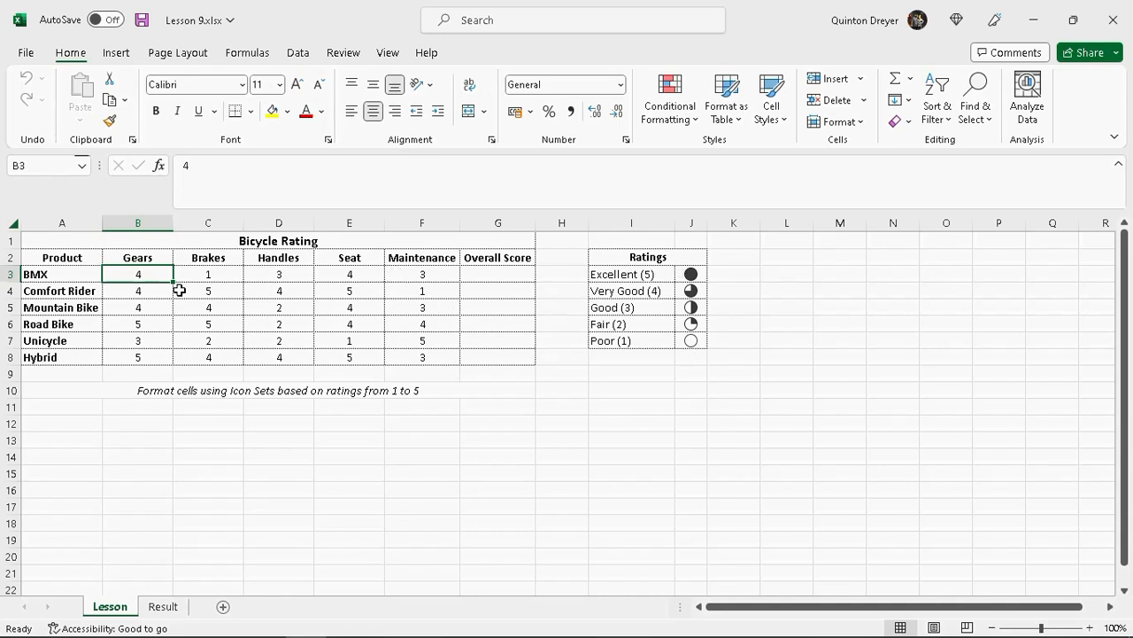
{"action": "left_click_drag", "start_coordinate": [133, 272], "coordinate": [426, 379]}
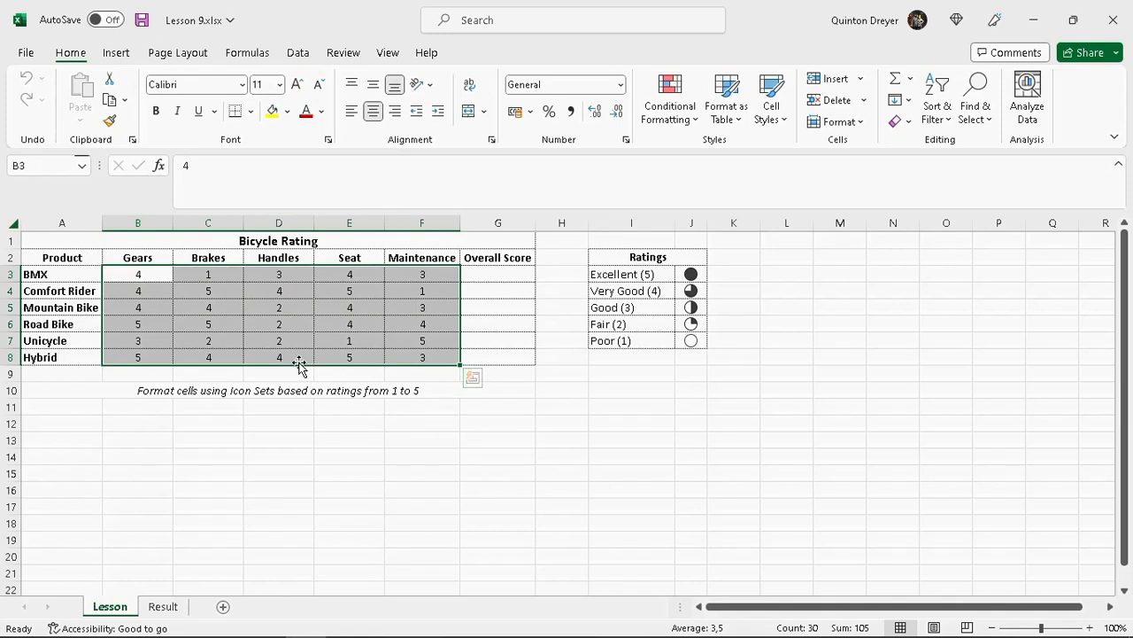
{"action": "left_click", "coordinate": [166, 321]}
{"action": "left_click_drag", "start_coordinate": [142, 274], "coordinate": [417, 357]}
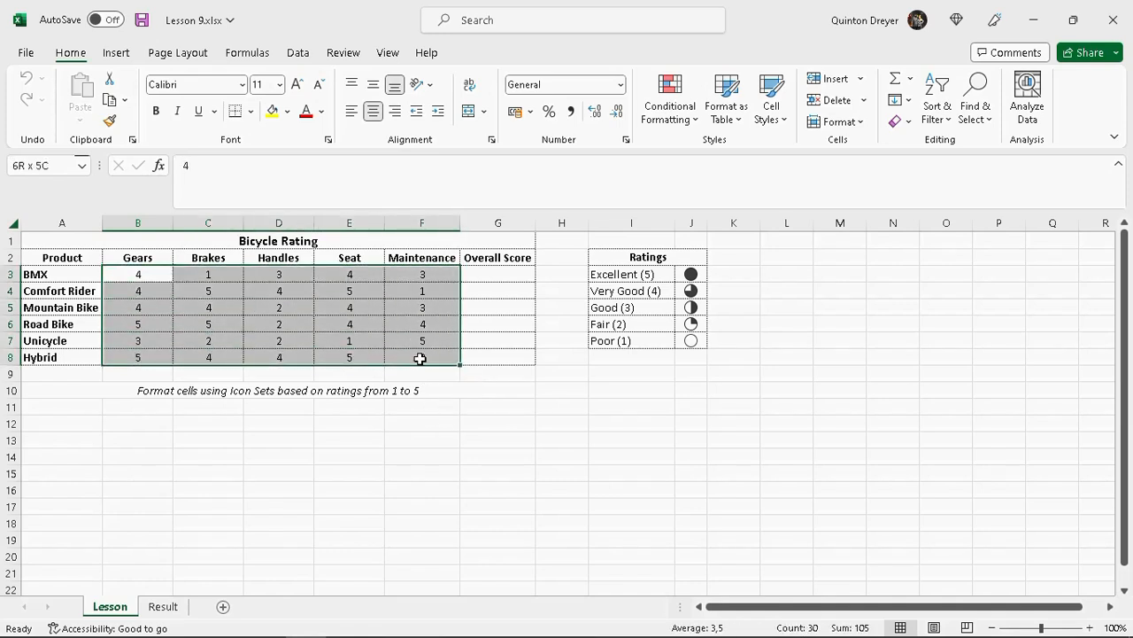
{"action": "left_click", "coordinate": [505, 279]}
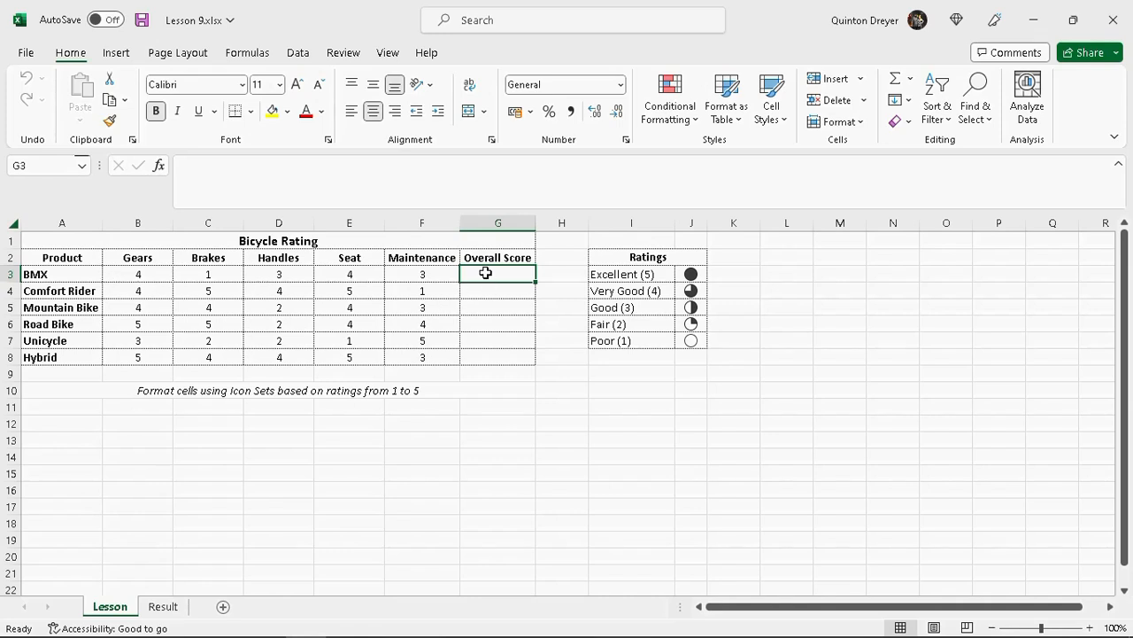
{"action": "left_click_drag", "start_coordinate": [485, 274], "coordinate": [483, 360]}
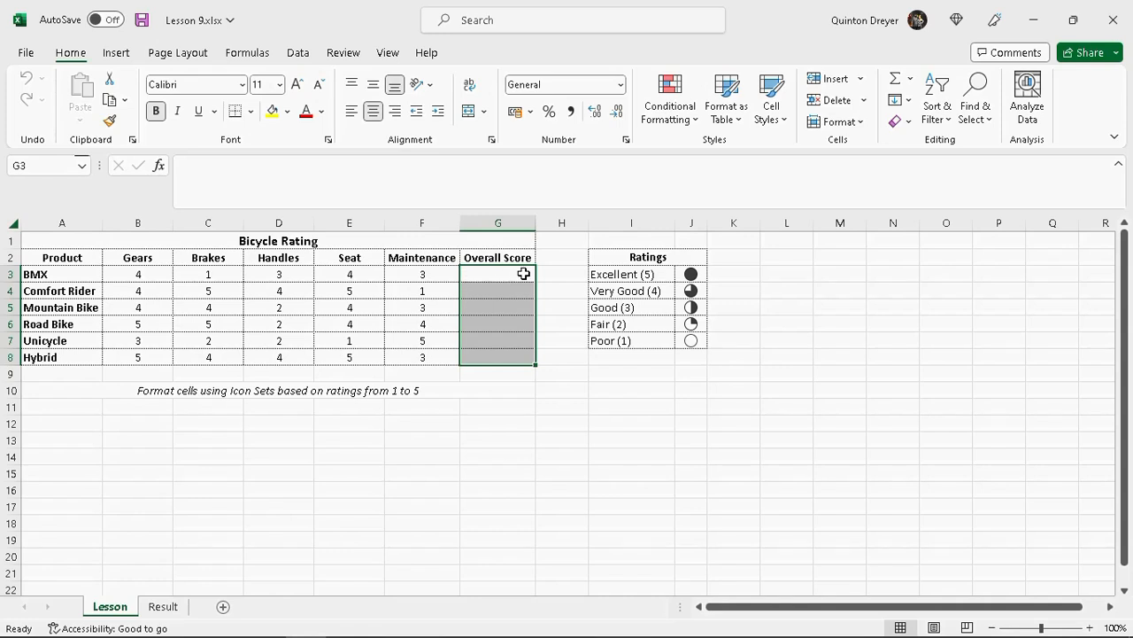
Step: Calculate the BMX overall score in G3 as the average of its category ratings with =AVERAGE(B3:F3)
{"action": "left_click", "coordinate": [510, 274]}
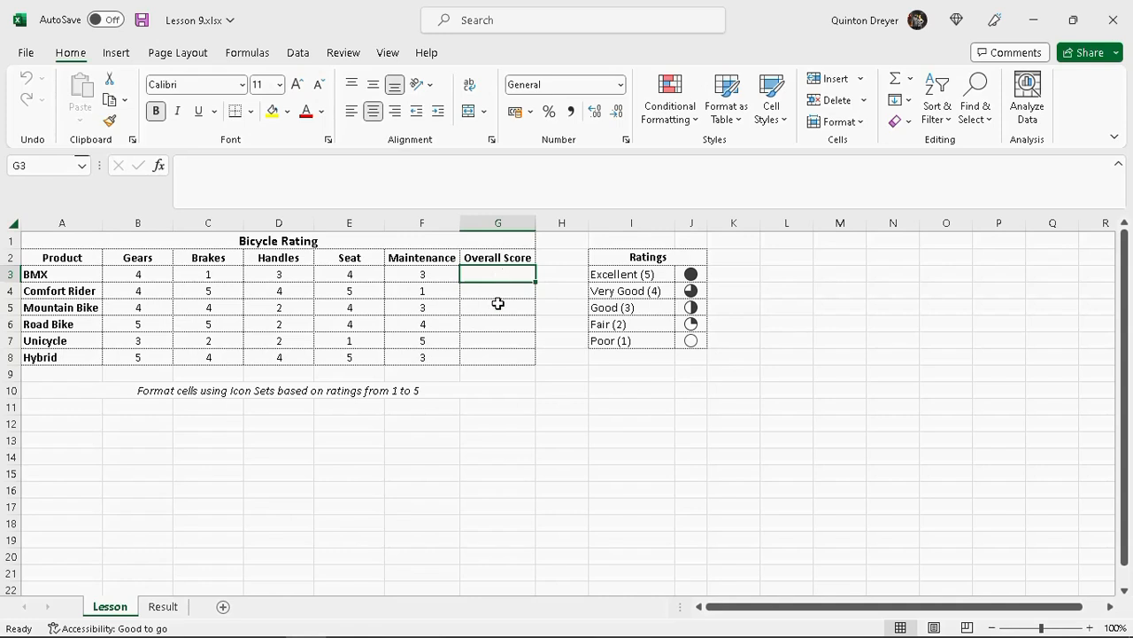
{"action": "left_click_drag", "start_coordinate": [500, 276], "coordinate": [499, 361]}
{"action": "left_click", "coordinate": [503, 275]}
{"action": "type", "text": "=ave"}
{"action": "type", "text": "rage("}
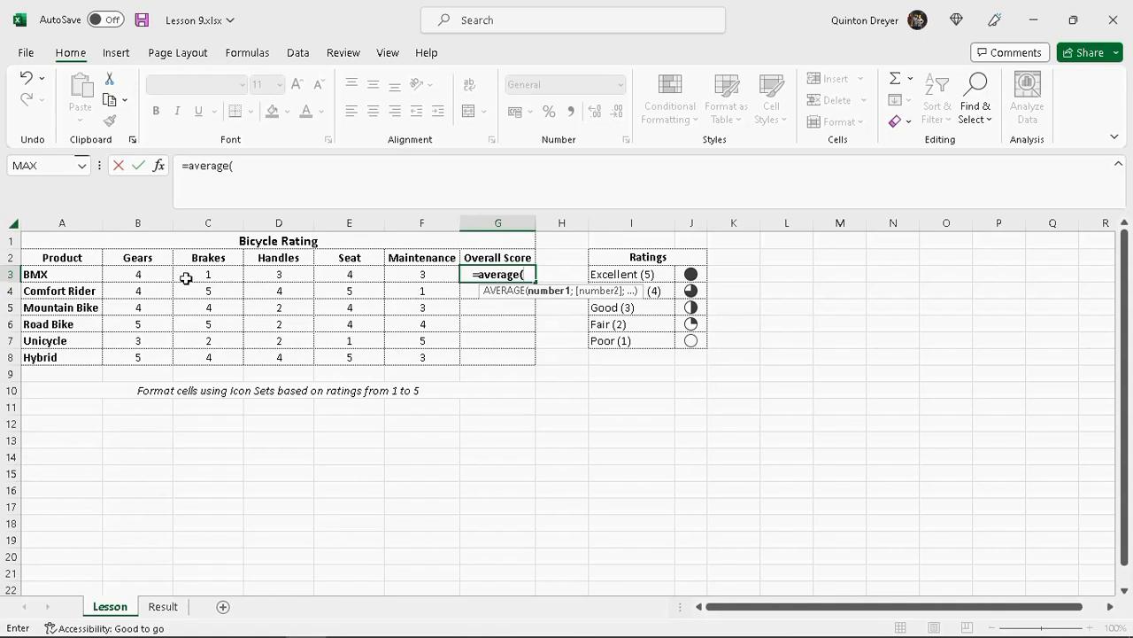
{"action": "left_click_drag", "start_coordinate": [137, 275], "coordinate": [418, 266]}
{"action": "left_click", "coordinate": [298, 171]}
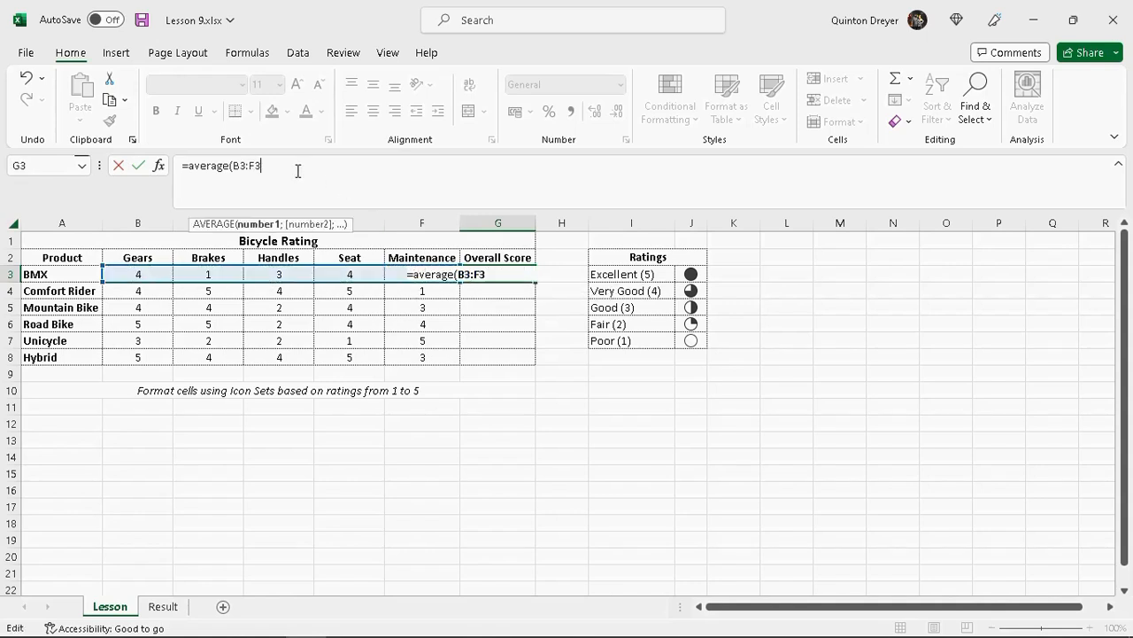
{"action": "type", "text": ")"}
{"action": "key", "text": "Return"}
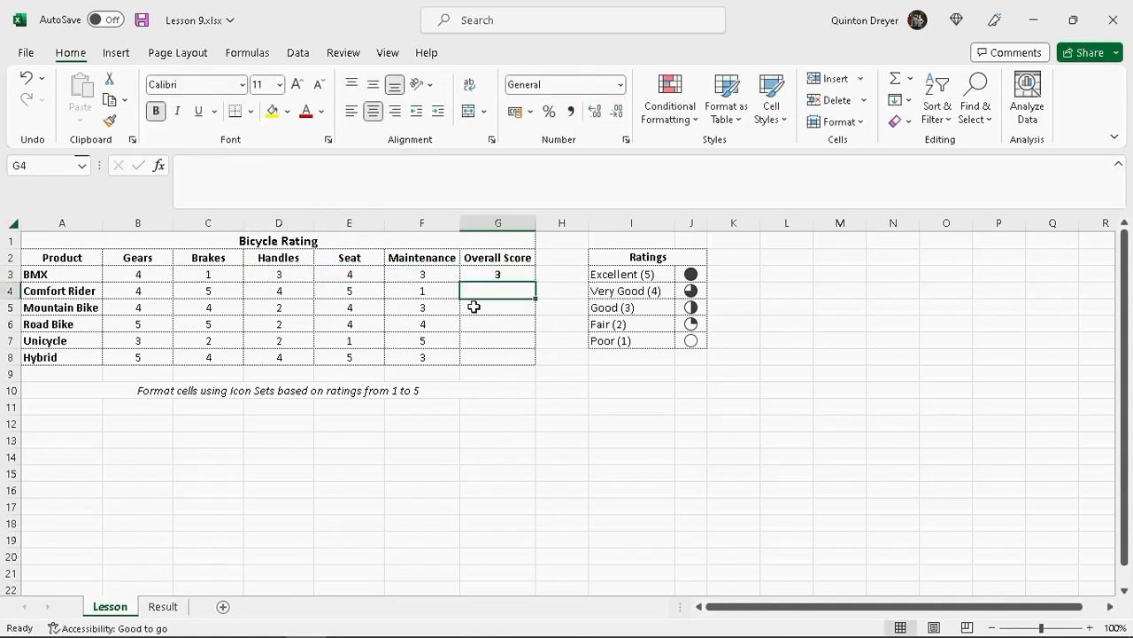
Step: Fill the average formula from G3 down to G8 for the remaining bicycles and check the copied formulas
{"action": "left_click", "coordinate": [511, 275]}
{"action": "left_click_drag", "start_coordinate": [535, 283], "coordinate": [535, 364]}
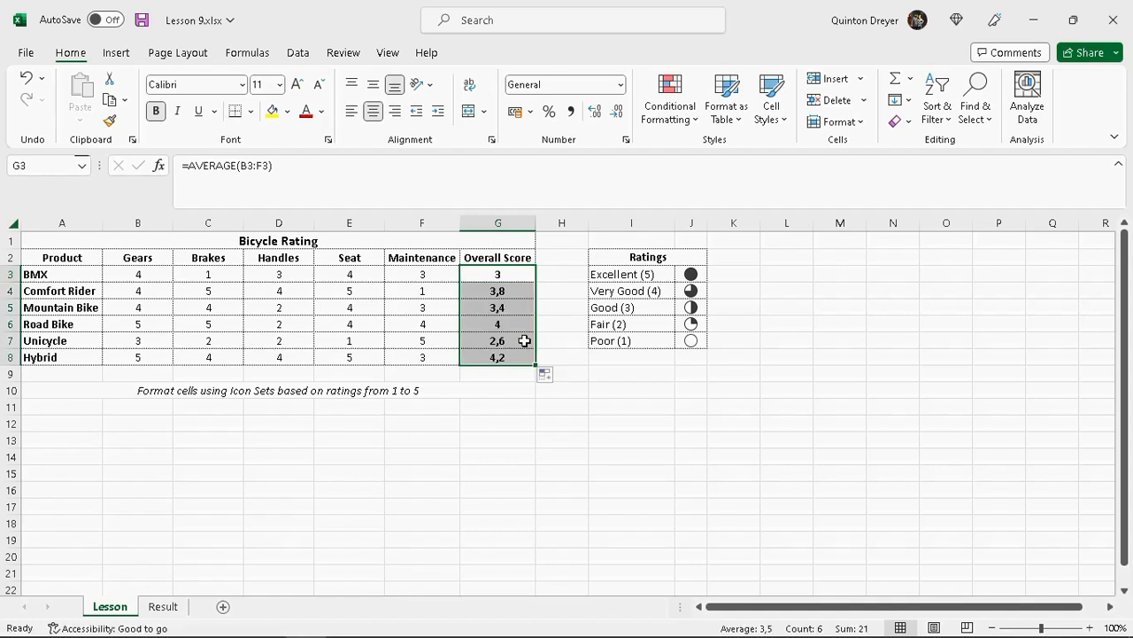
{"action": "left_click", "coordinate": [504, 291]}
{"action": "left_click", "coordinate": [508, 354]}
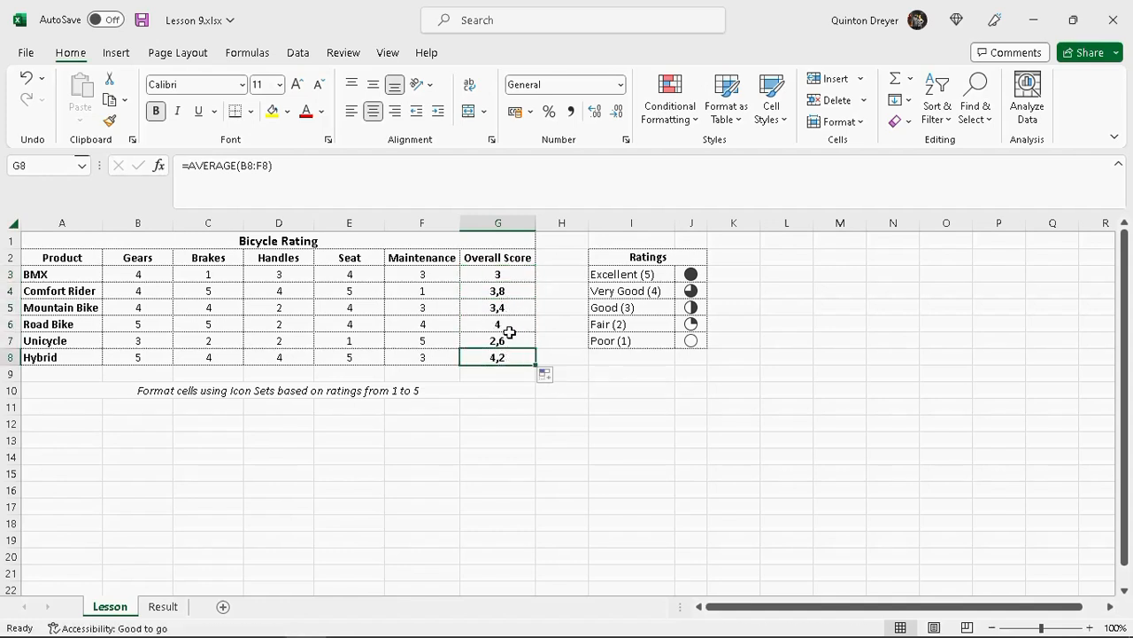
{"action": "left_click", "coordinate": [504, 274]}
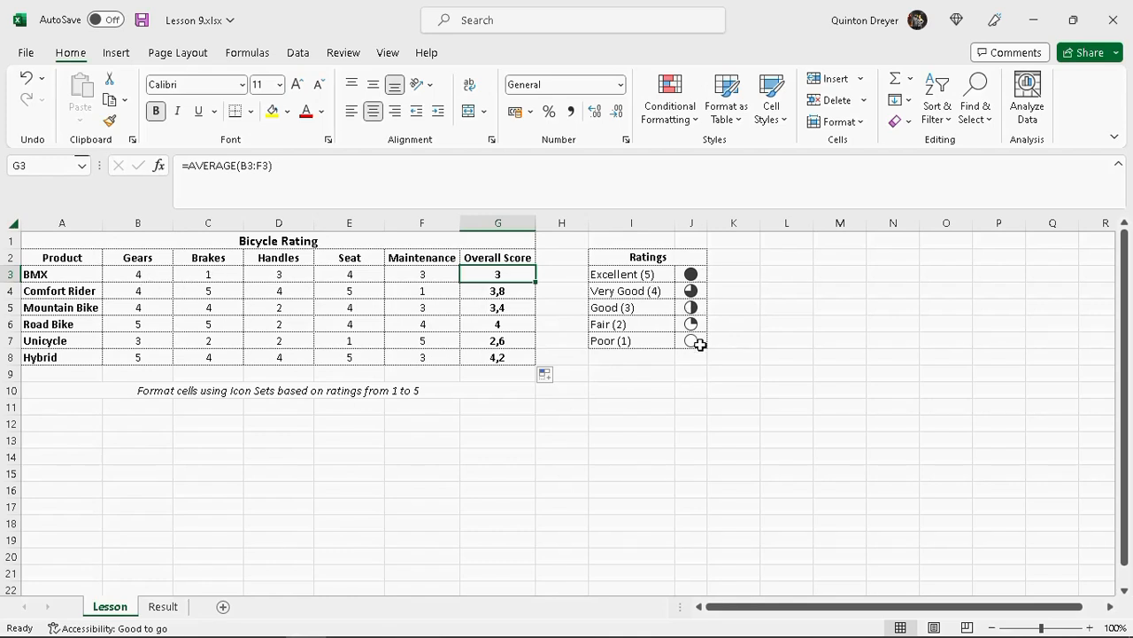
Step: Create an icon set rule for B3:G8 using the 5 Quarters style with Show Icon Only enabled
{"action": "left_click_drag", "start_coordinate": [133, 273], "coordinate": [511, 352]}
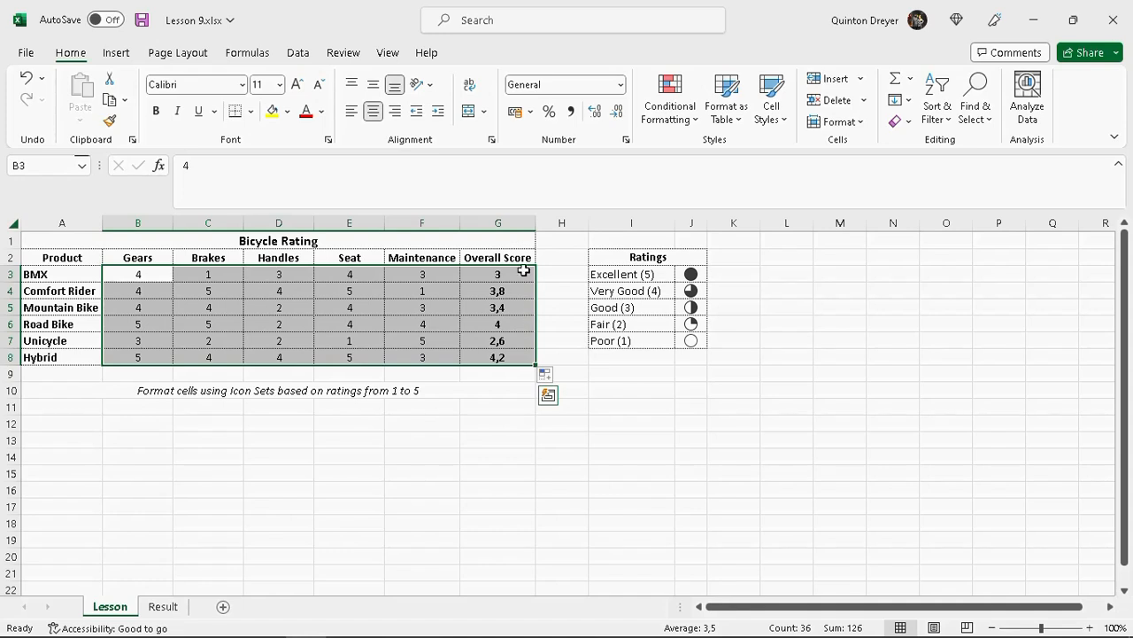
{"action": "left_click", "coordinate": [695, 124]}
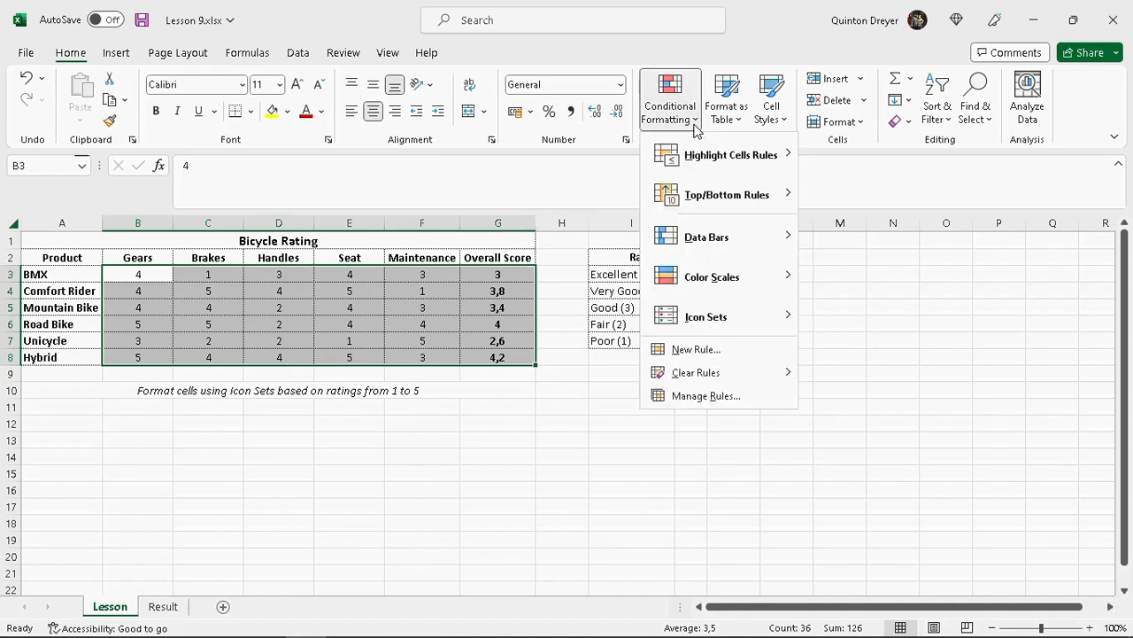
{"action": "mouse_move", "coordinate": [771, 327]}
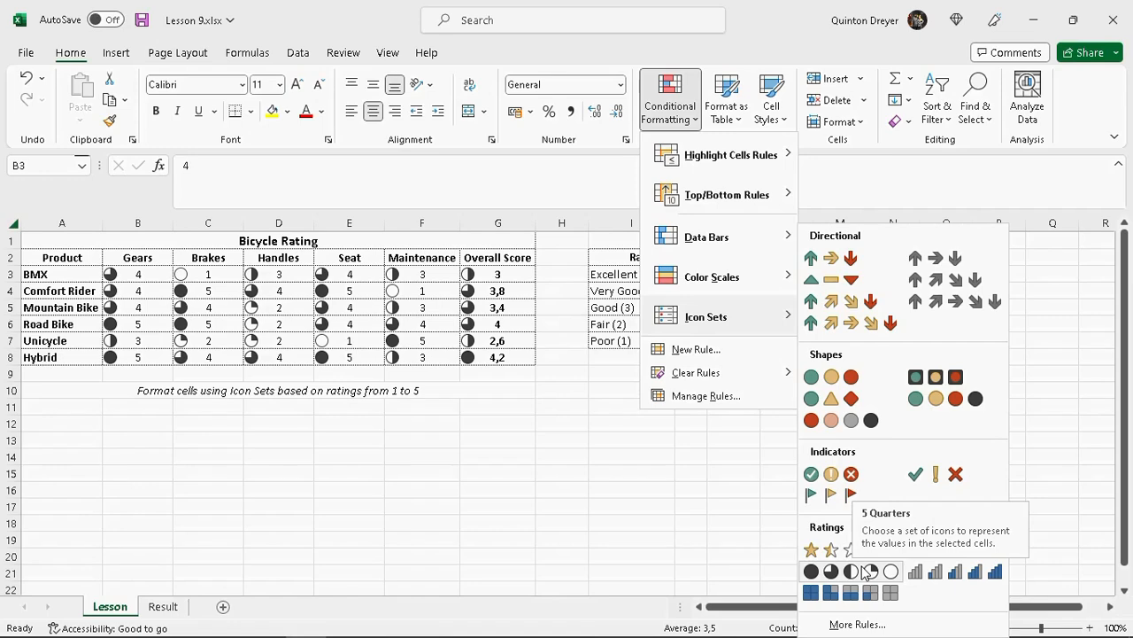
{"action": "left_click", "coordinate": [863, 624]}
{"action": "left_click_drag", "start_coordinate": [327, 124], "coordinate": [488, 166]}
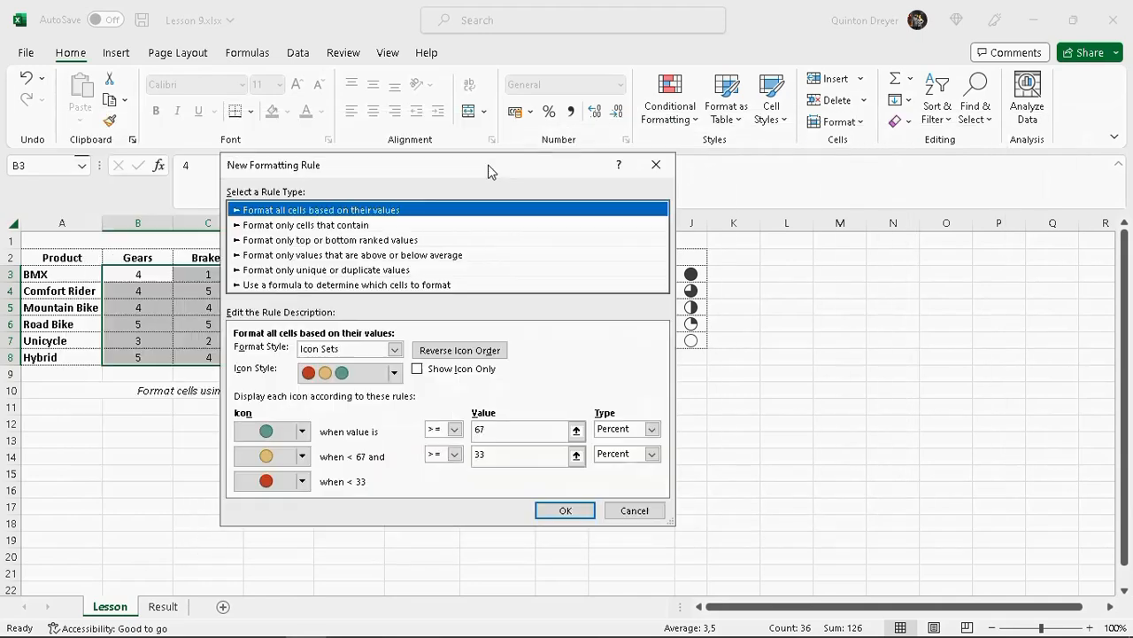
{"action": "left_click", "coordinate": [394, 372]}
{"action": "left_click_drag", "start_coordinate": [398, 504], "coordinate": [398, 503]}
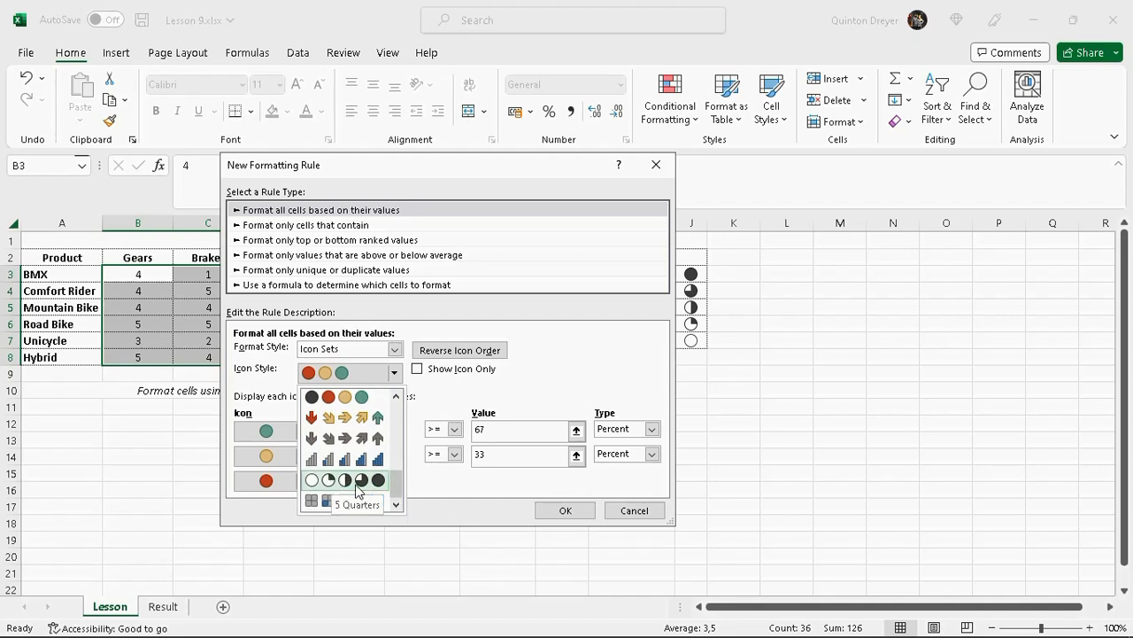
{"action": "left_click", "coordinate": [329, 482]}
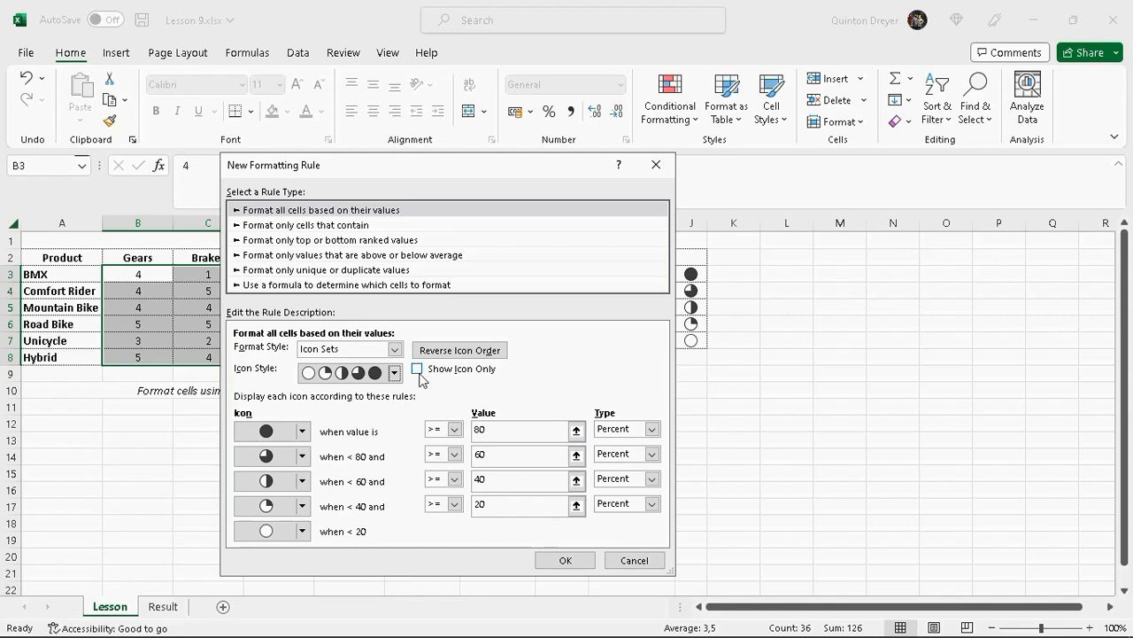
{"action": "left_click", "coordinate": [421, 376]}
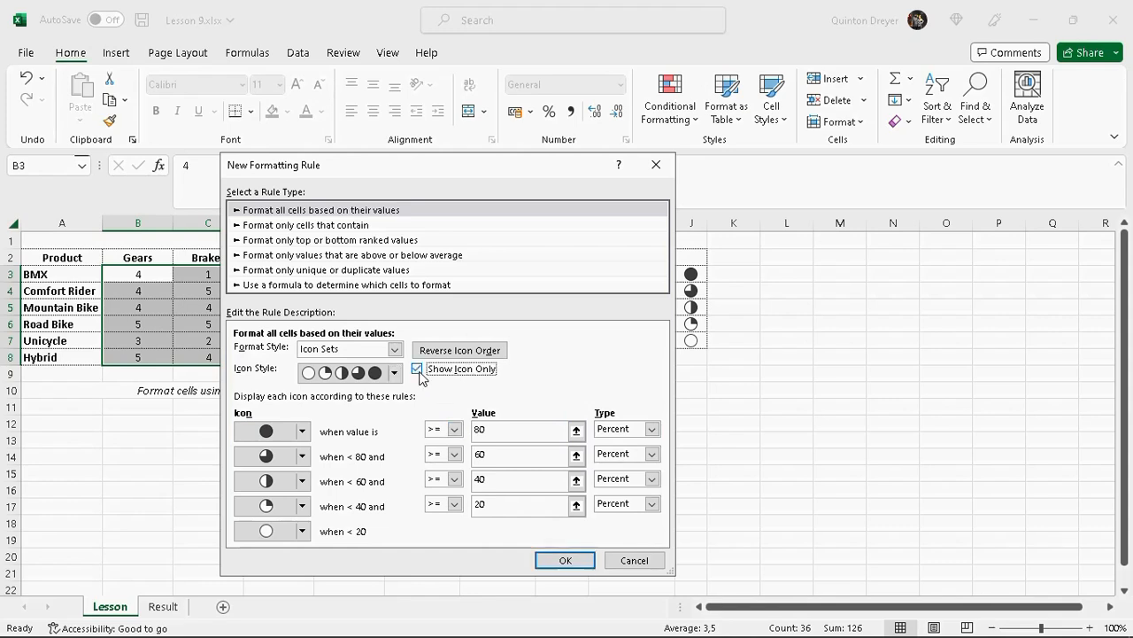
Step: Change the threshold type of all four icon rules to Number and uncover the Ratings legend behind the dialog
{"action": "left_click", "coordinate": [652, 429]}
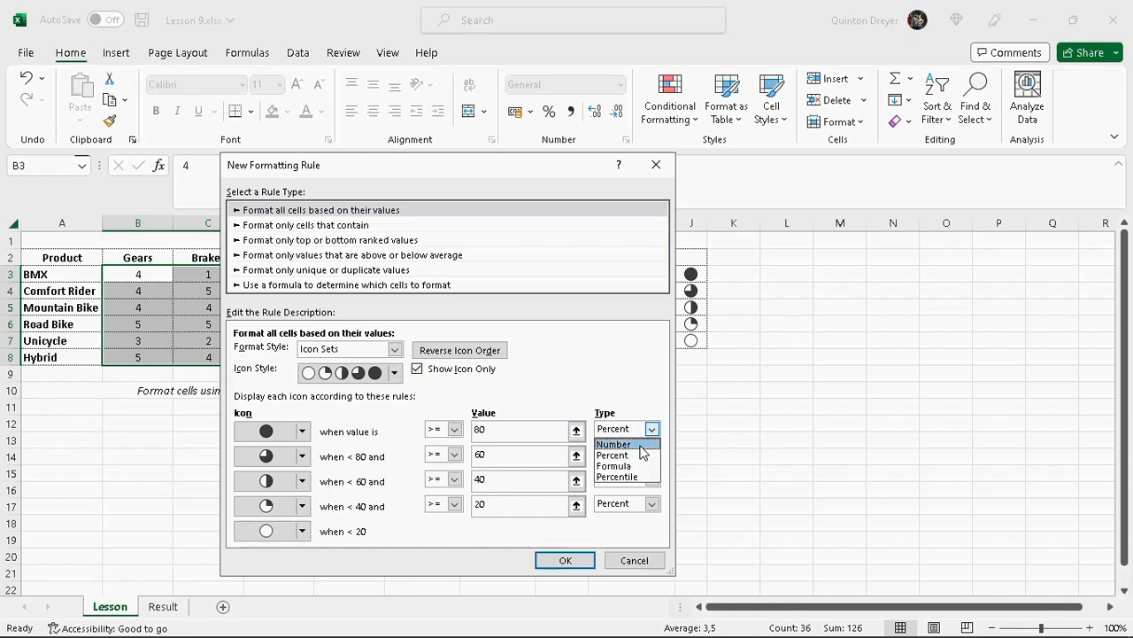
{"action": "left_click", "coordinate": [620, 444]}
{"action": "left_click", "coordinate": [651, 454]}
{"action": "left_click", "coordinate": [620, 468]}
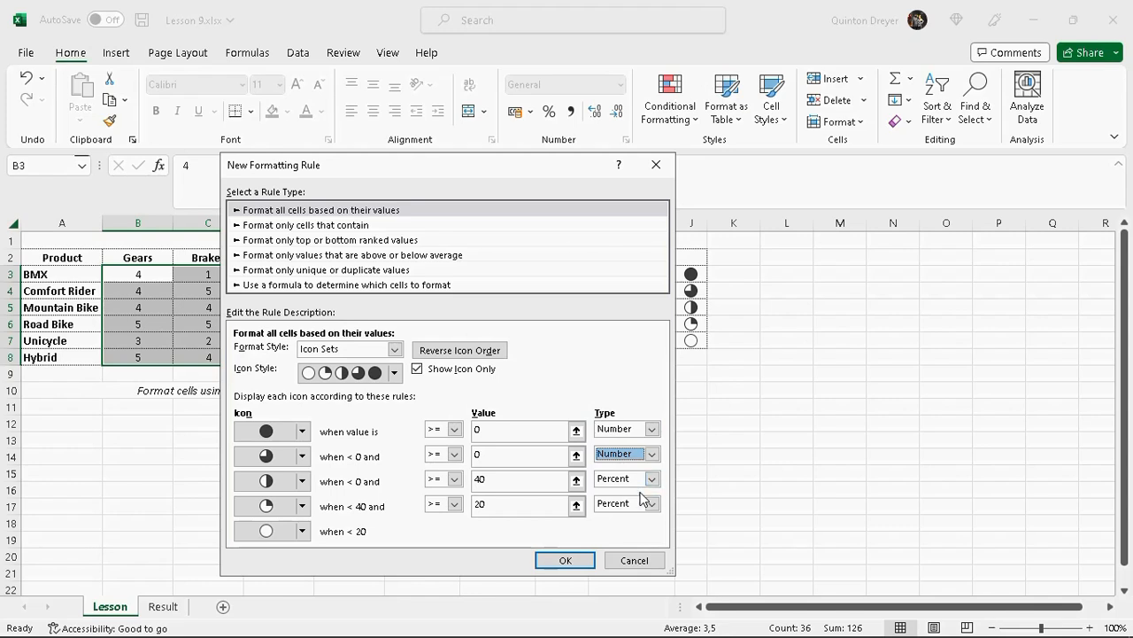
{"action": "left_click", "coordinate": [651, 478]}
{"action": "left_click", "coordinate": [620, 493]}
{"action": "left_click", "coordinate": [652, 503]}
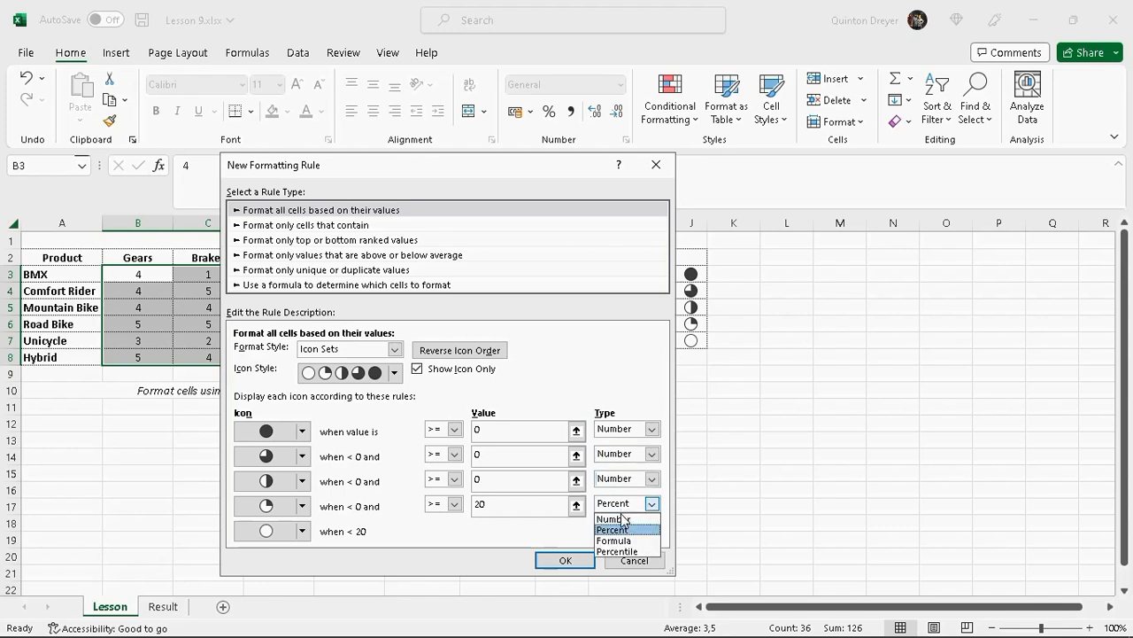
{"action": "left_click", "coordinate": [624, 520]}
{"action": "left_click_drag", "start_coordinate": [573, 177], "coordinate": [486, 121]}
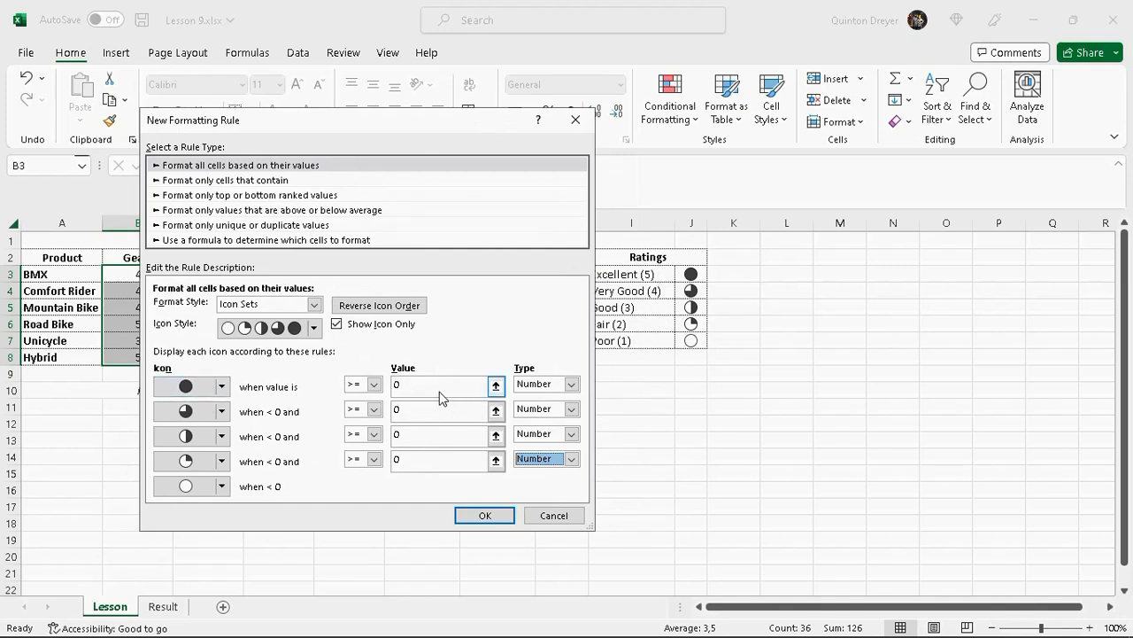
Step: Set the icon thresholds to >= 5, 4, 3 and 2 in descending order and apply the rule to the ratings
{"action": "left_click", "coordinate": [398, 386]}
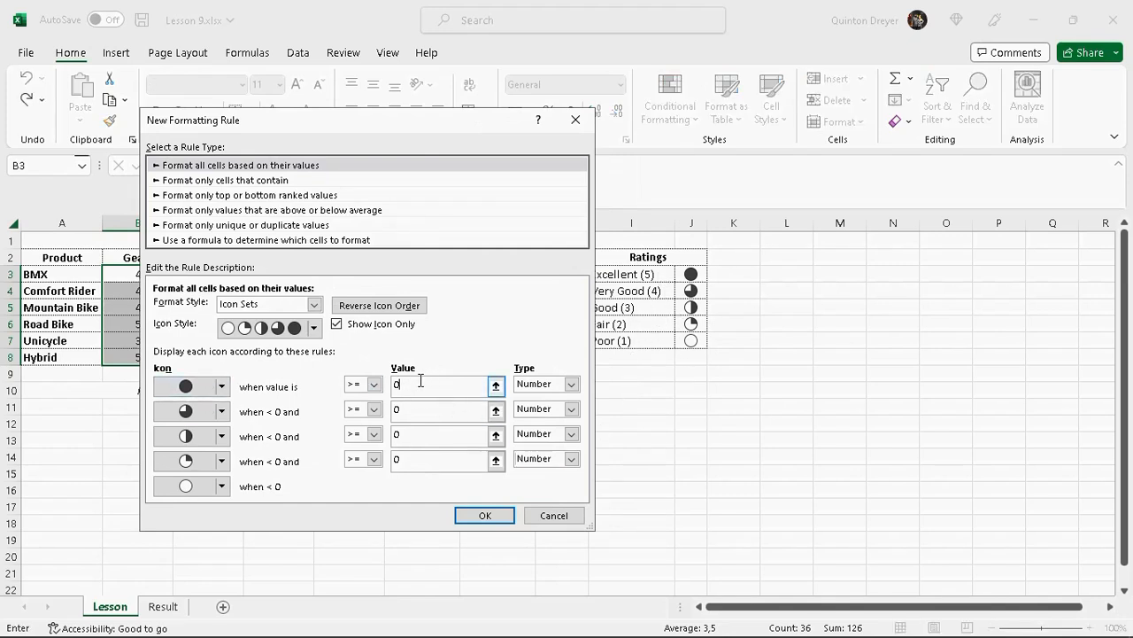
{"action": "type", "text": "5"}
{"action": "left_click", "coordinate": [403, 409]}
{"action": "type", "text": "4"}
{"action": "left_click", "coordinate": [407, 434]}
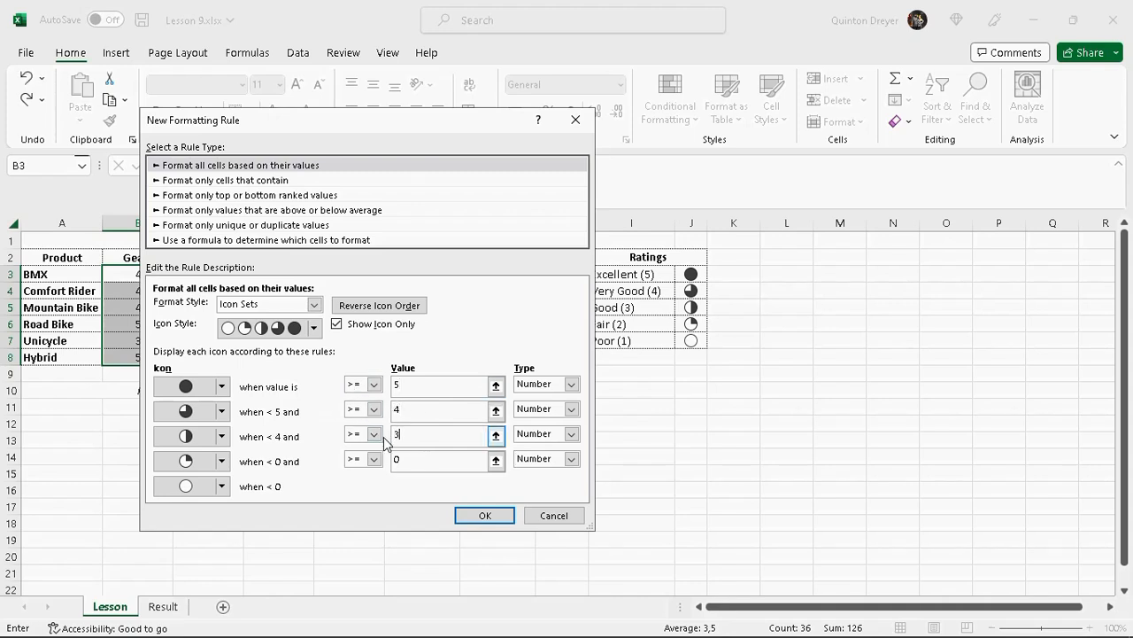
{"action": "left_click", "coordinate": [394, 461]}
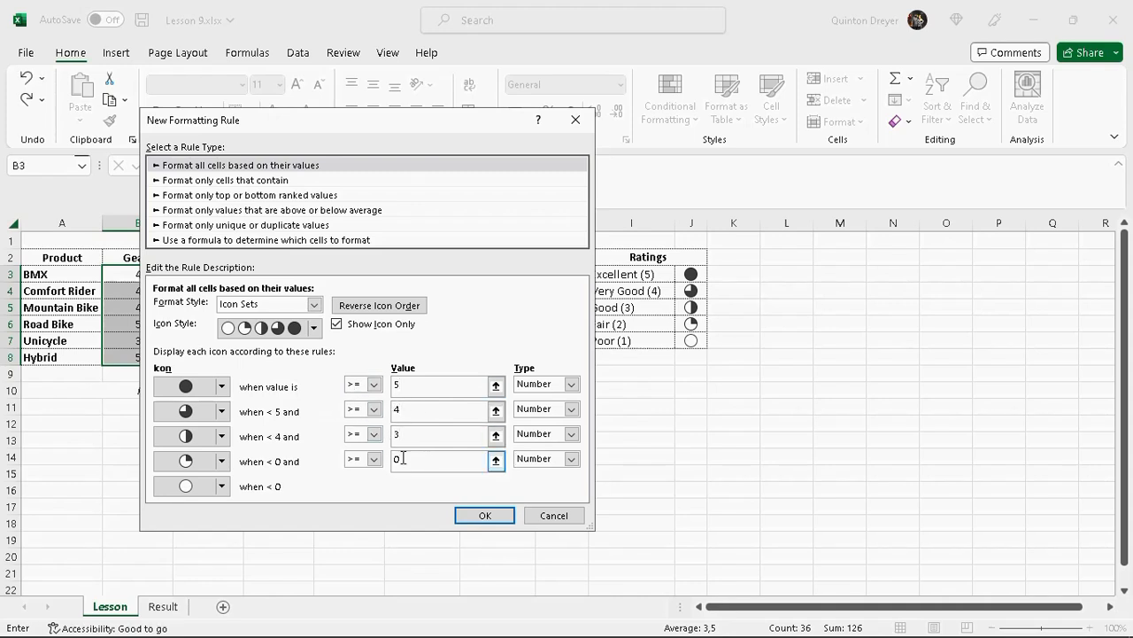
{"action": "type", "text": "2"}
{"action": "left_click", "coordinate": [372, 459]}
{"action": "left_click", "coordinate": [372, 459]}
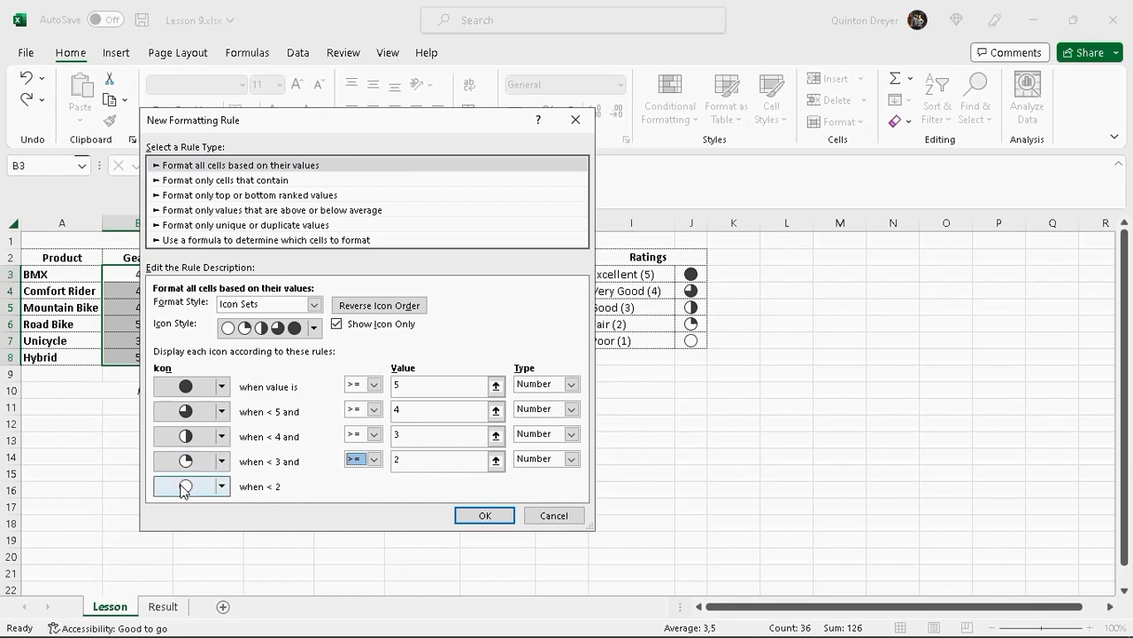
{"action": "left_click", "coordinate": [375, 384]}
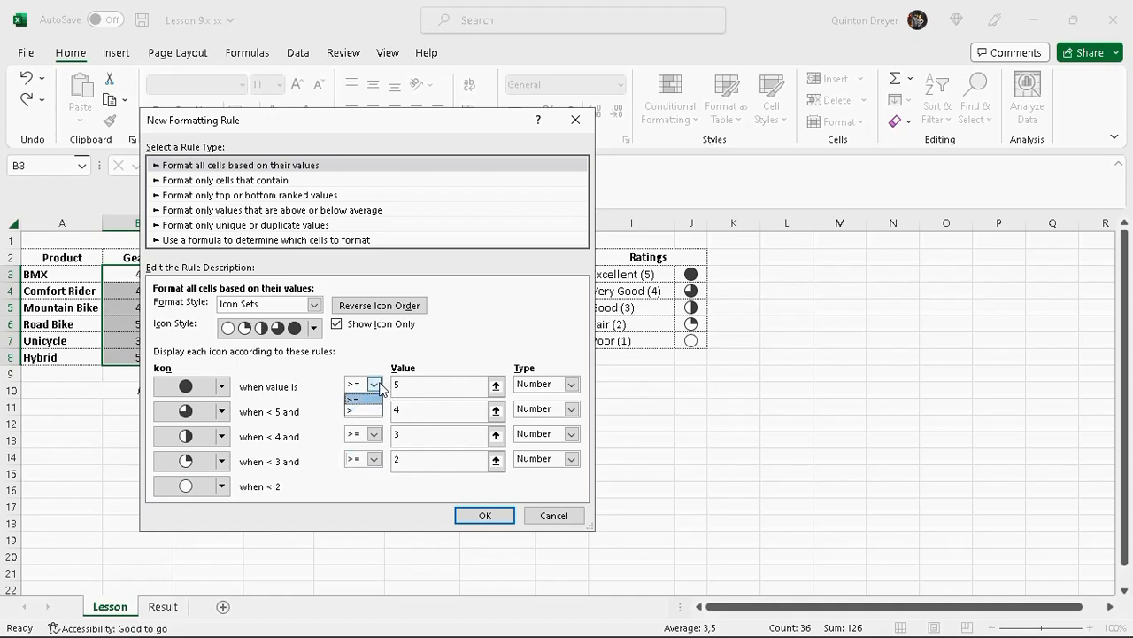
{"action": "left_click", "coordinate": [379, 386]}
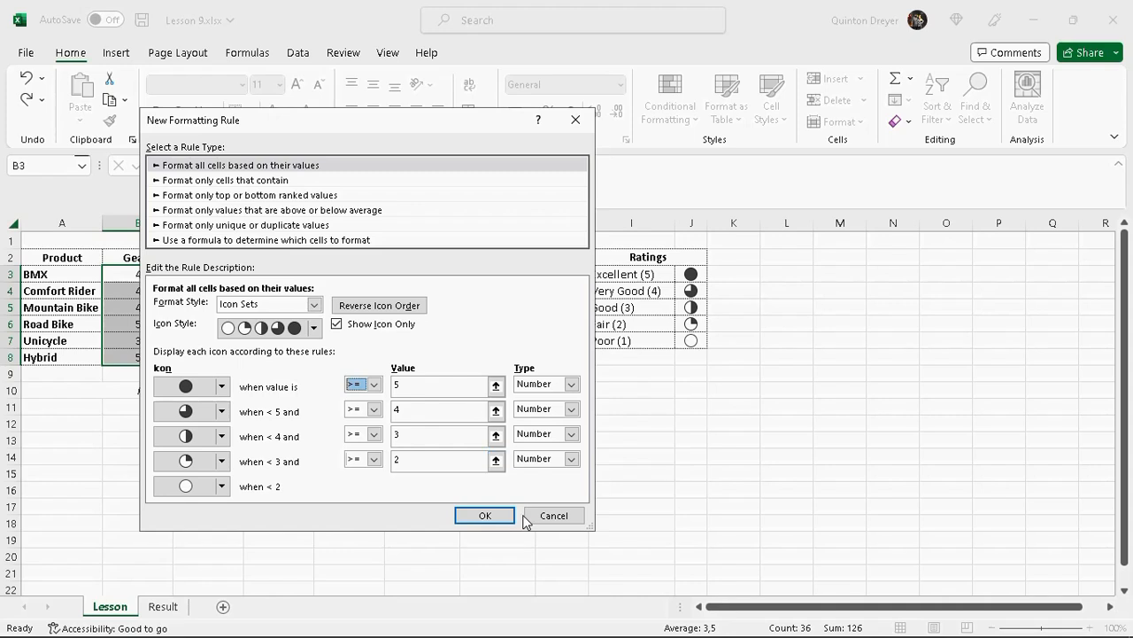
{"action": "left_click", "coordinate": [486, 515]}
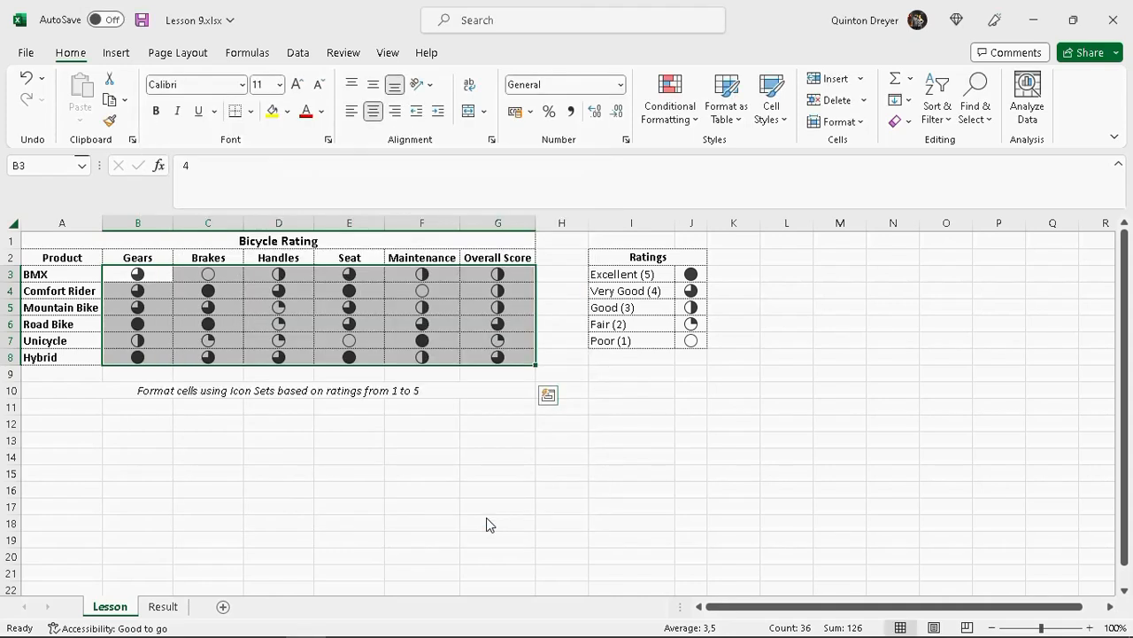
Step: Examine the rating icons across the Bicycle Rating table and compare the Lesson sheet with the Result sheet
{"action": "left_click", "coordinate": [409, 455]}
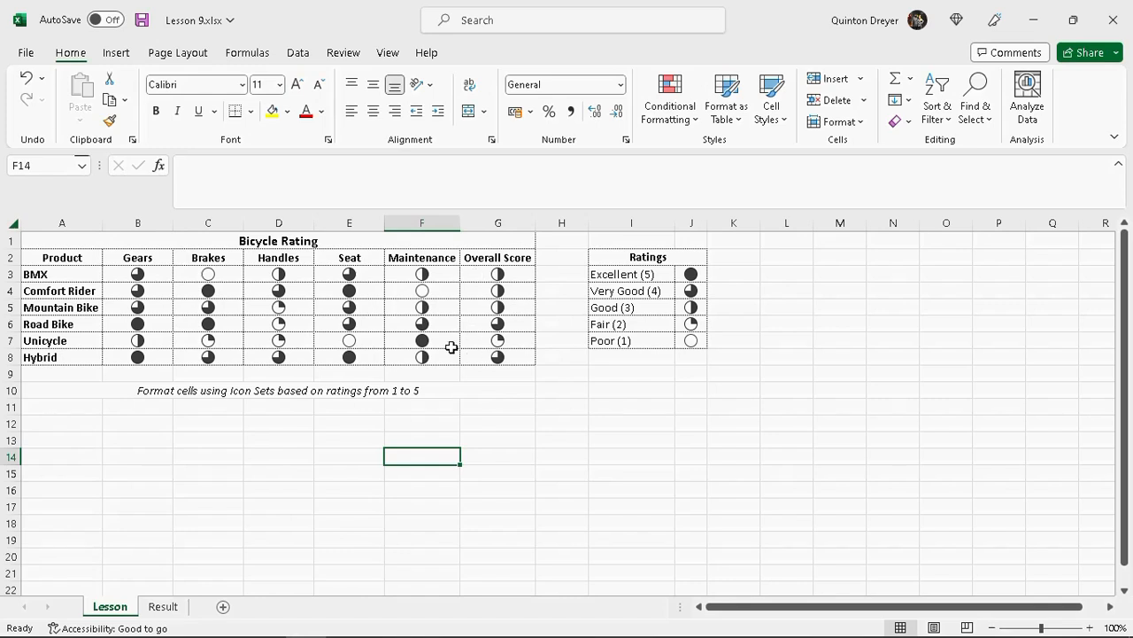
{"action": "left_click_drag", "start_coordinate": [150, 276], "coordinate": [474, 361]}
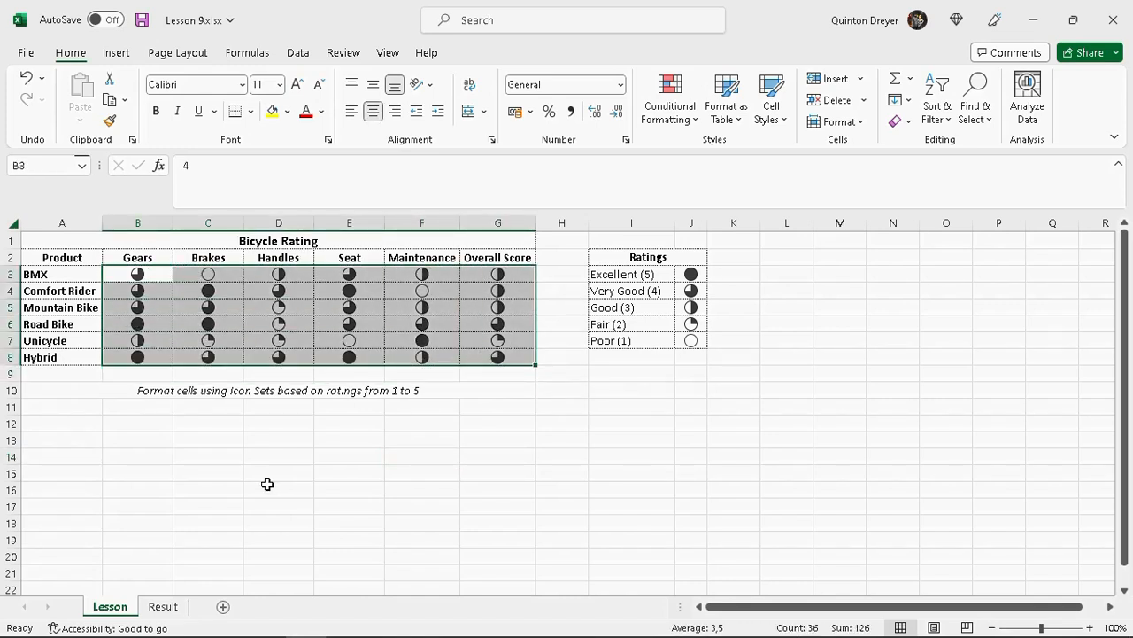
{"action": "left_click", "coordinate": [496, 391]}
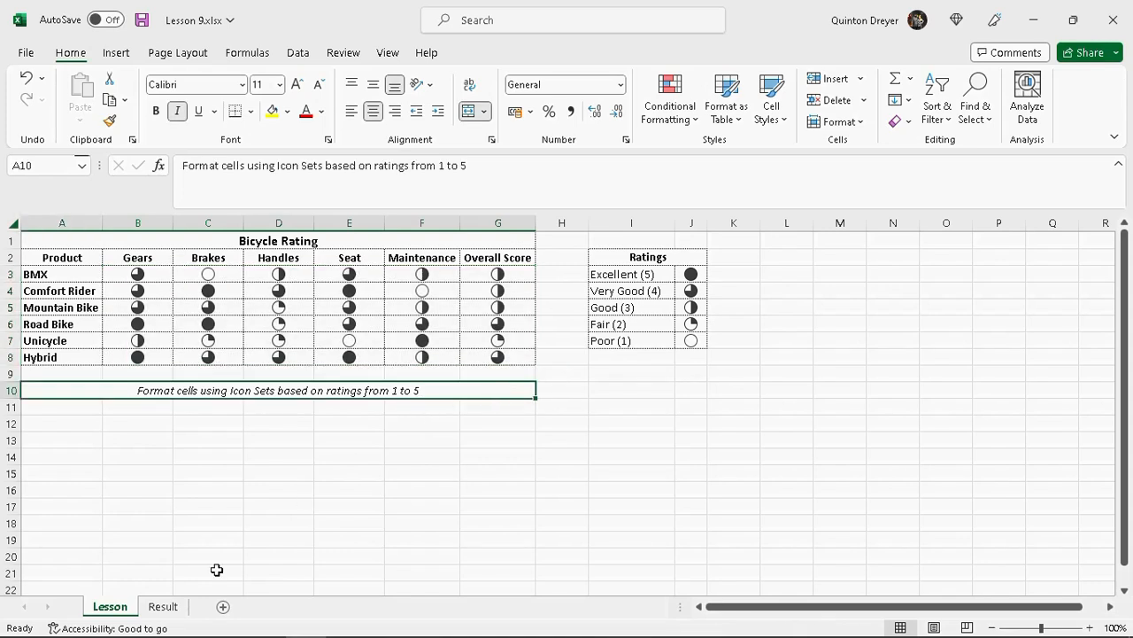
{"action": "left_click", "coordinate": [165, 607]}
{"action": "left_click", "coordinate": [116, 607]}
{"action": "left_click", "coordinate": [165, 610]}
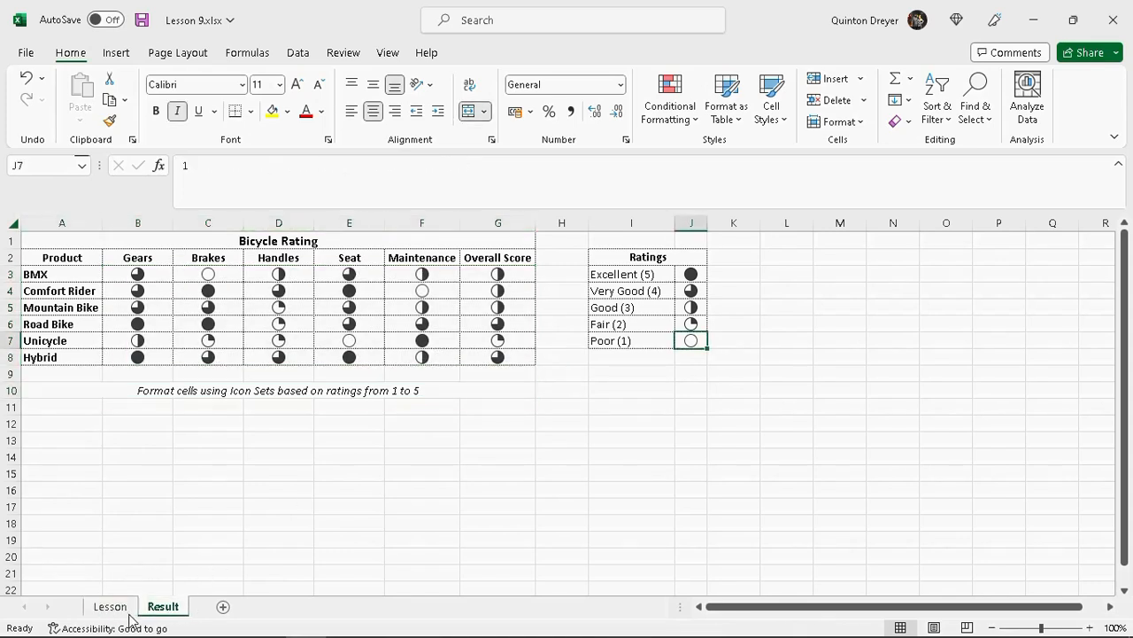
{"action": "left_click", "coordinate": [118, 611]}
{"action": "left_click", "coordinate": [174, 612]}
{"action": "left_click", "coordinate": [170, 611]}
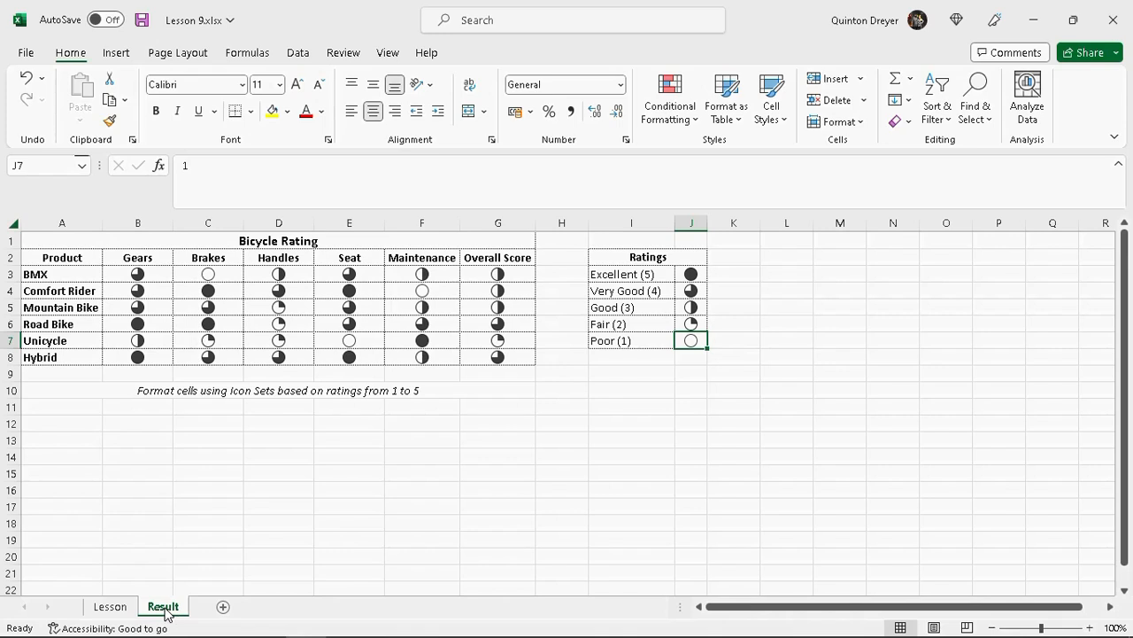
{"action": "left_click", "coordinate": [109, 607]}
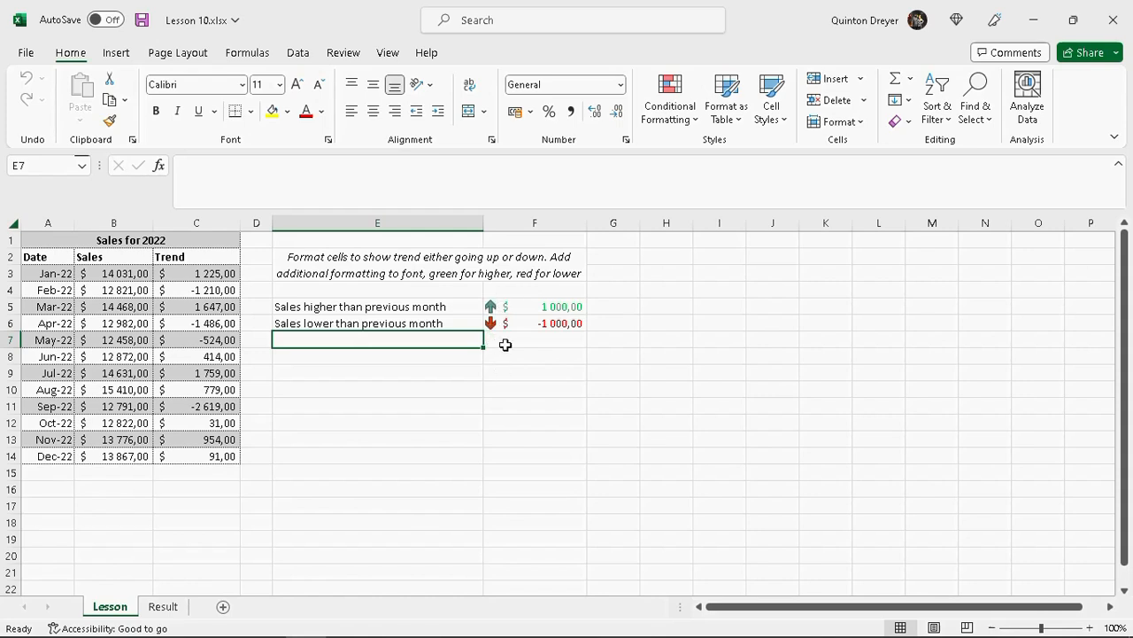
Step: In Lesson 10.xlsx, look over the available icon sets and the example cells for sales higher and lower than the previous month
{"action": "left_click", "coordinate": [694, 125]}
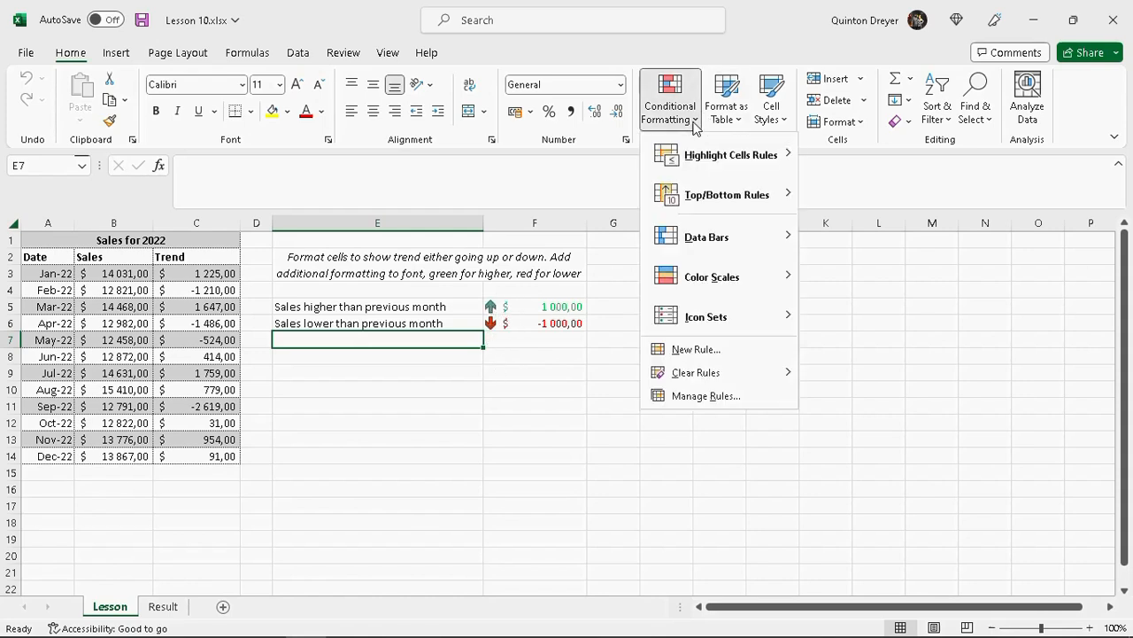
{"action": "mouse_move", "coordinate": [753, 326]}
{"action": "left_click", "coordinate": [520, 371]}
{"action": "left_click", "coordinate": [372, 373]}
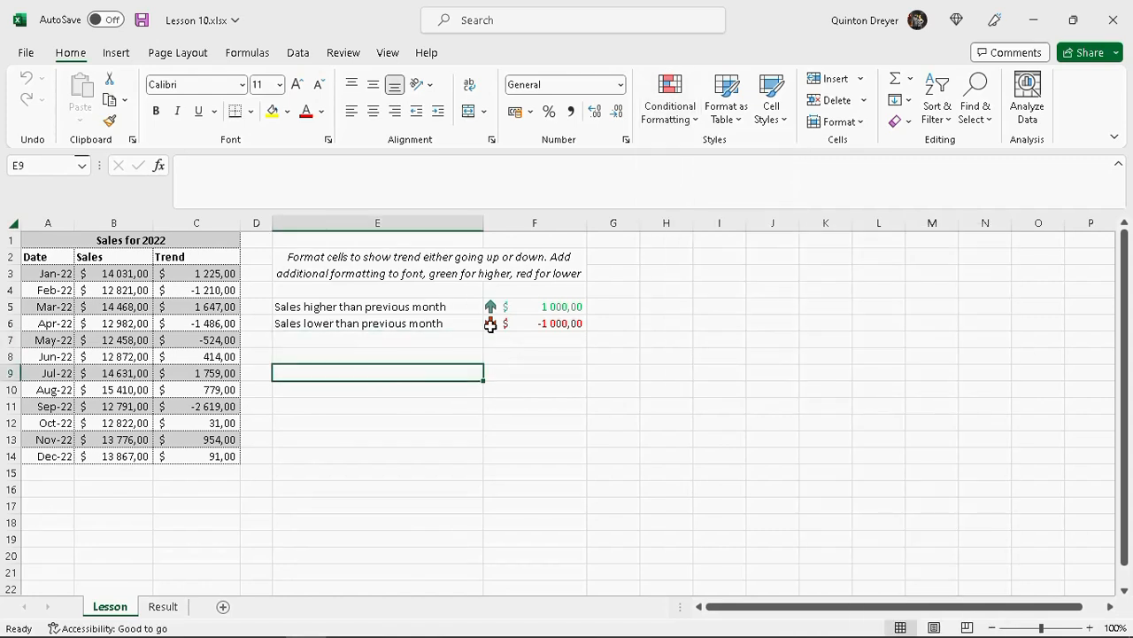
{"action": "left_click", "coordinate": [549, 308]}
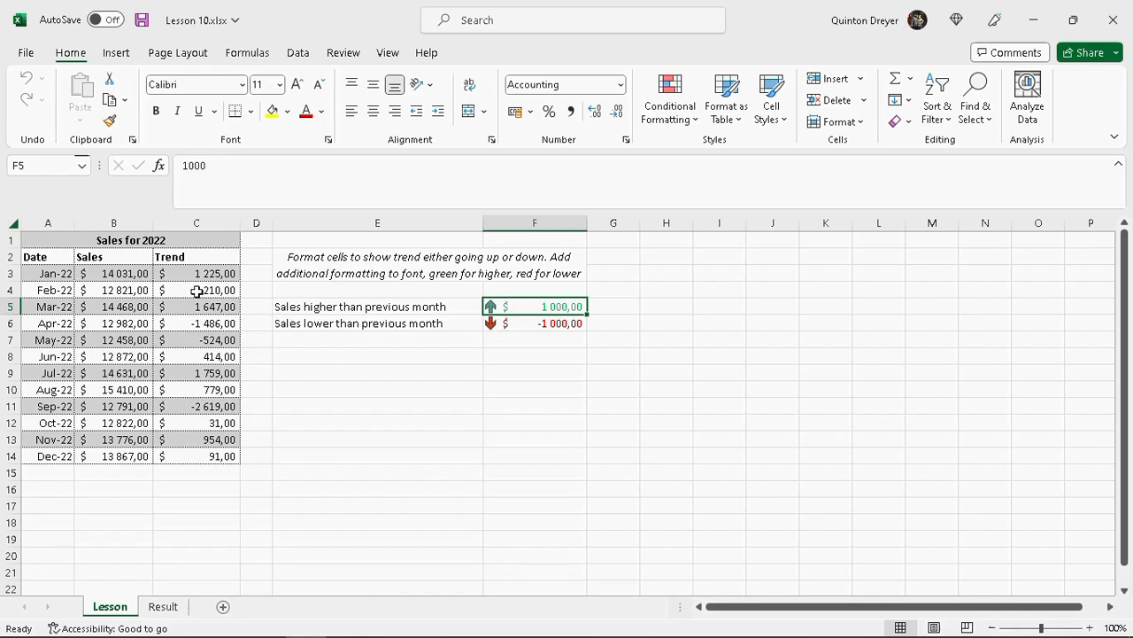
{"action": "left_click", "coordinate": [506, 323]}
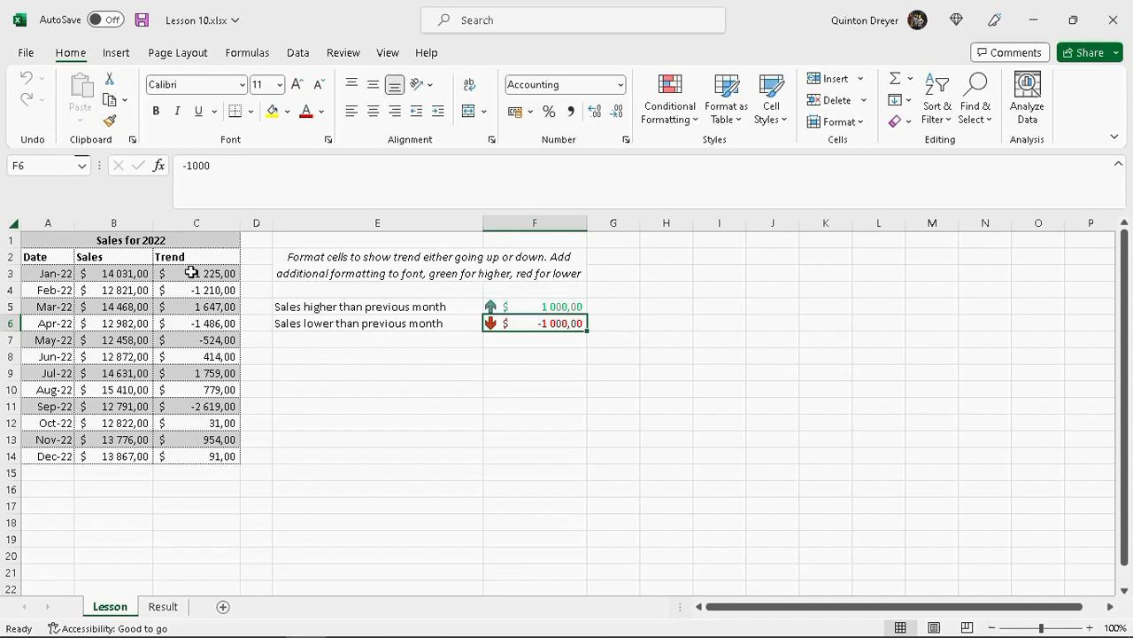
Step: Examine the 2022 Trend values on the Lesson sheet and compare them with the arrows and font colours on the Result sheet
{"action": "left_click_drag", "start_coordinate": [205, 272], "coordinate": [210, 456]}
{"action": "left_click", "coordinate": [305, 378]}
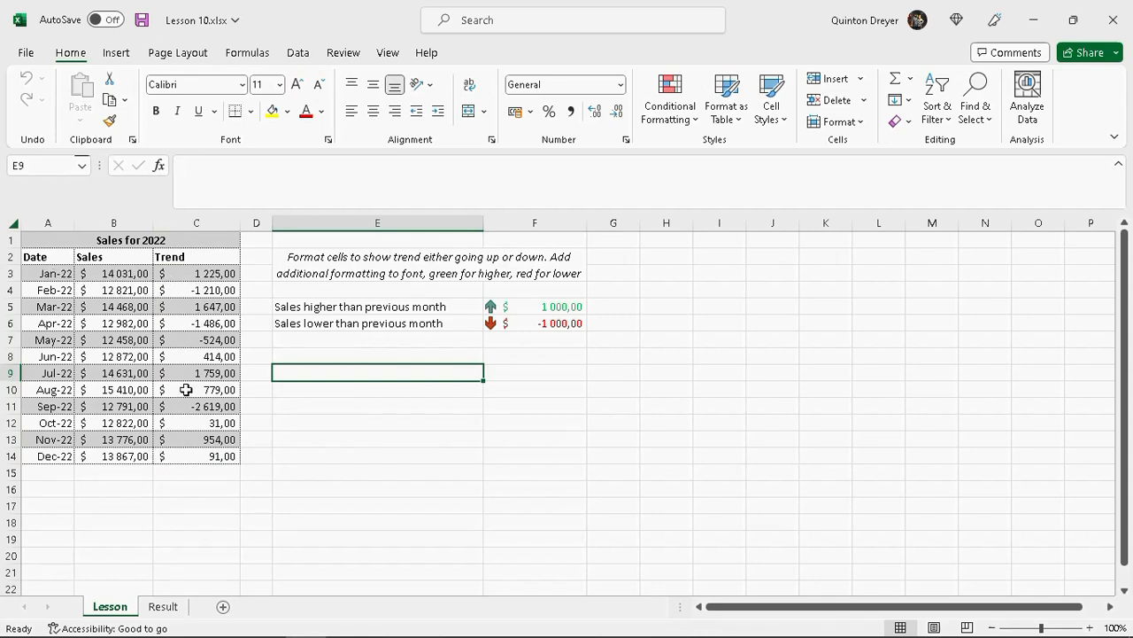
{"action": "left_click", "coordinate": [212, 275]}
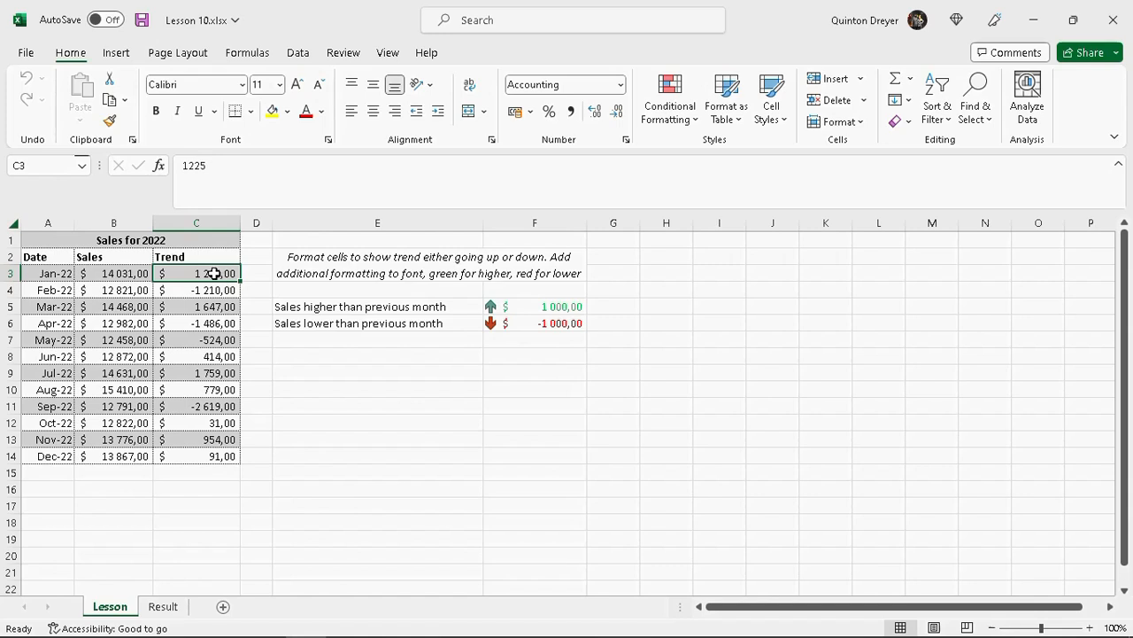
{"action": "left_click_drag", "start_coordinate": [214, 273], "coordinate": [215, 457]}
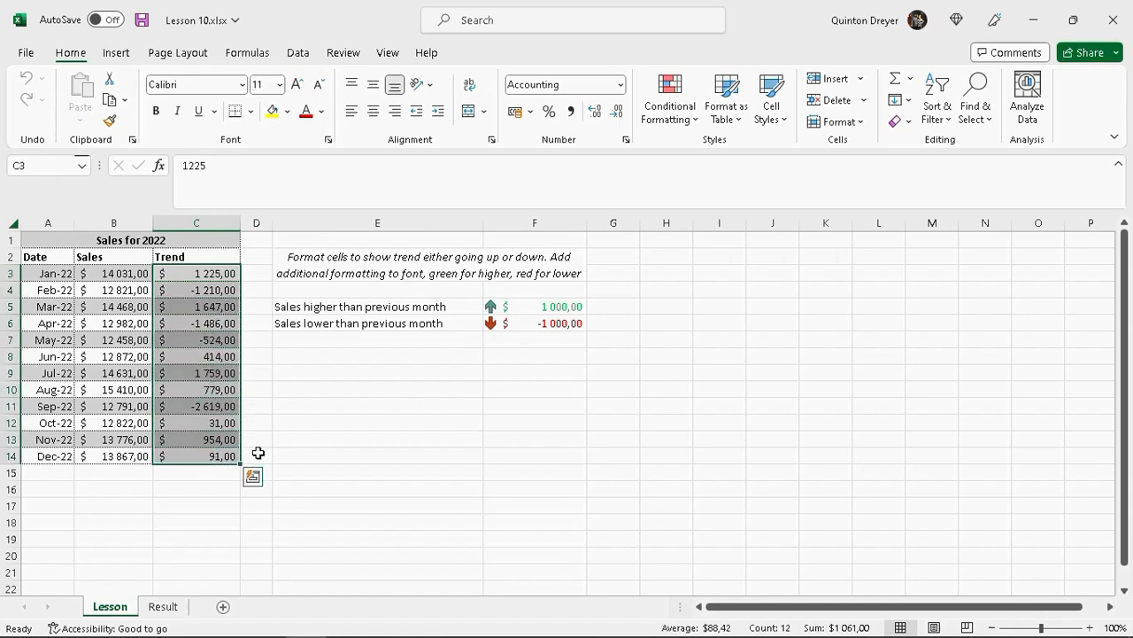
{"action": "left_click_drag", "start_coordinate": [214, 274], "coordinate": [215, 457]}
{"action": "left_click", "coordinate": [212, 274]}
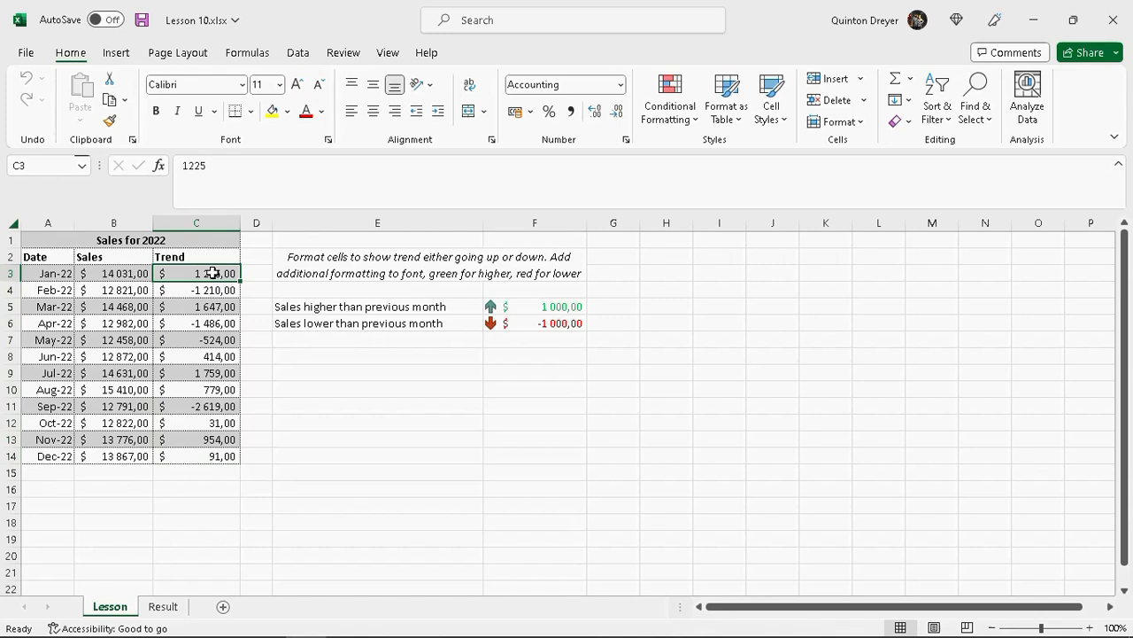
{"action": "left_click", "coordinate": [170, 607]}
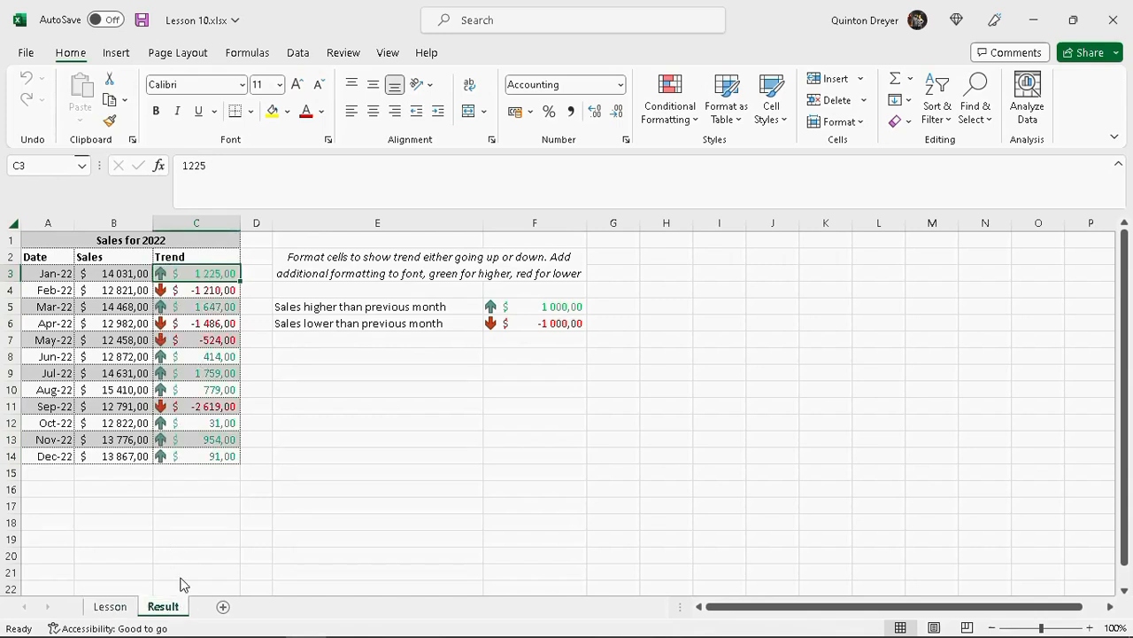
{"action": "left_click", "coordinate": [266, 307]}
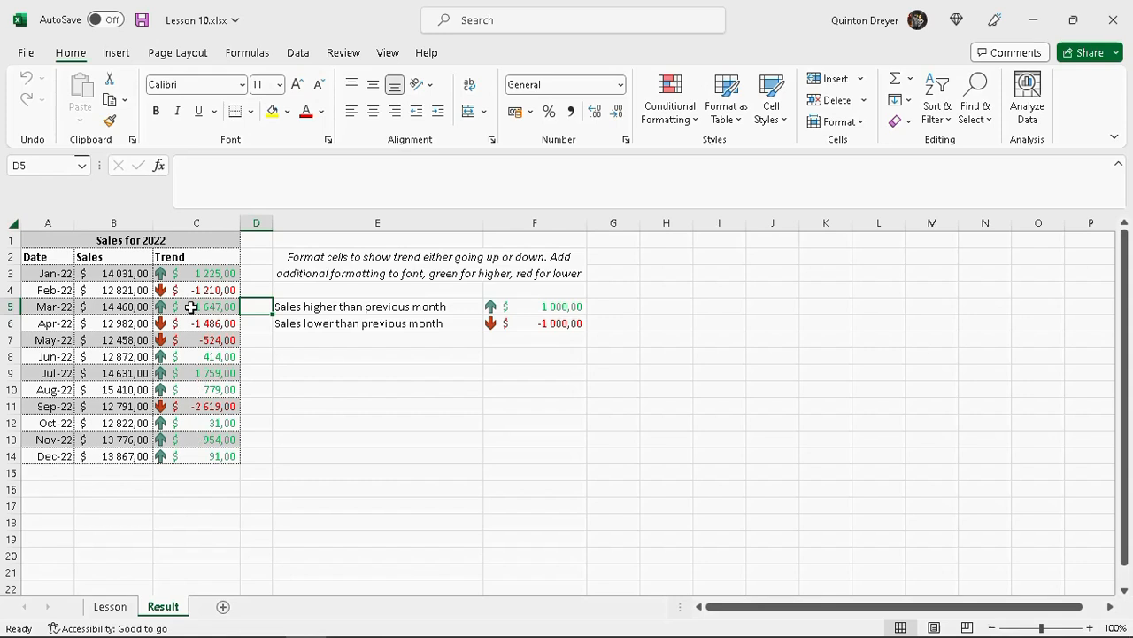
{"action": "left_click", "coordinate": [121, 611]}
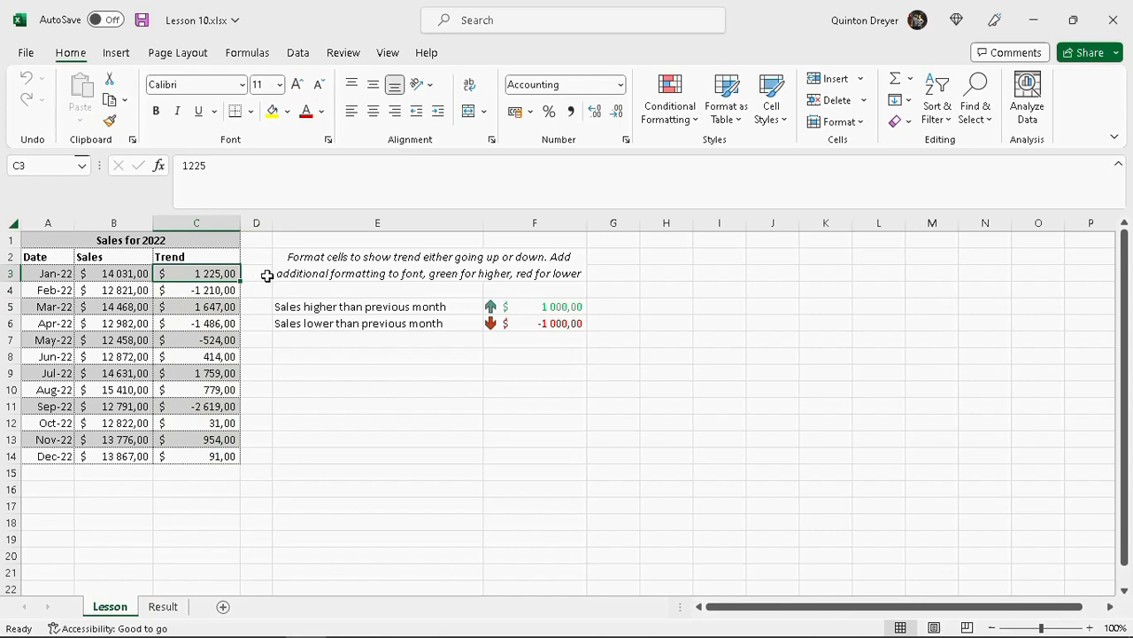
Step: Create a conditional formatting rule for the Trend values in C3:C14 using Icon Sets with the 3 Arrows (Colored) style
{"action": "left_click_drag", "start_coordinate": [219, 275], "coordinate": [215, 452]}
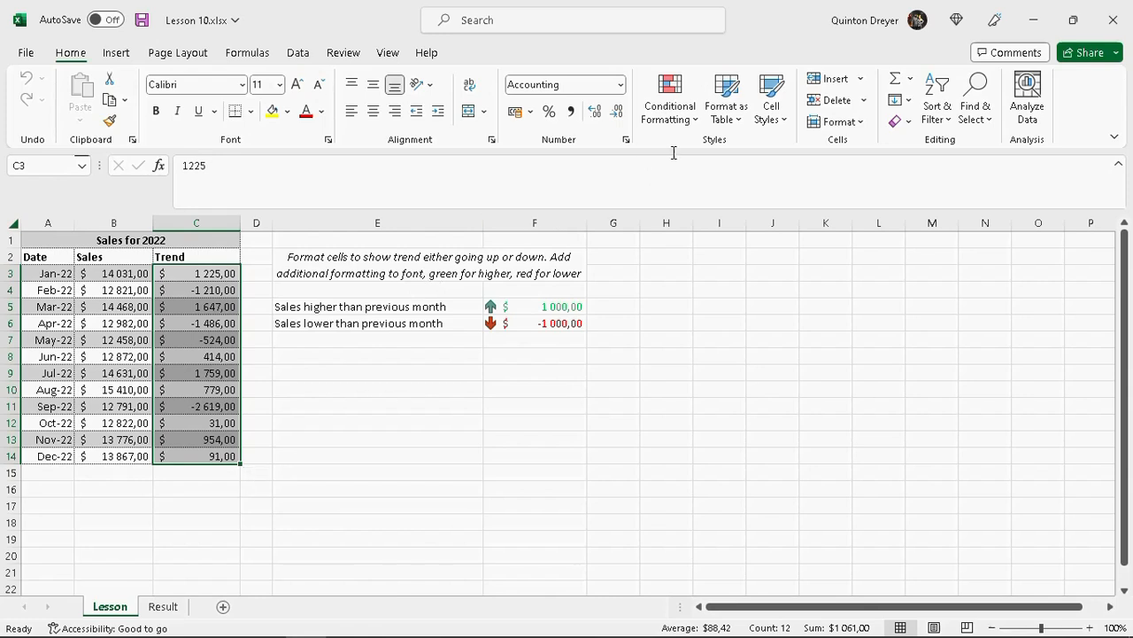
{"action": "left_click", "coordinate": [699, 127]}
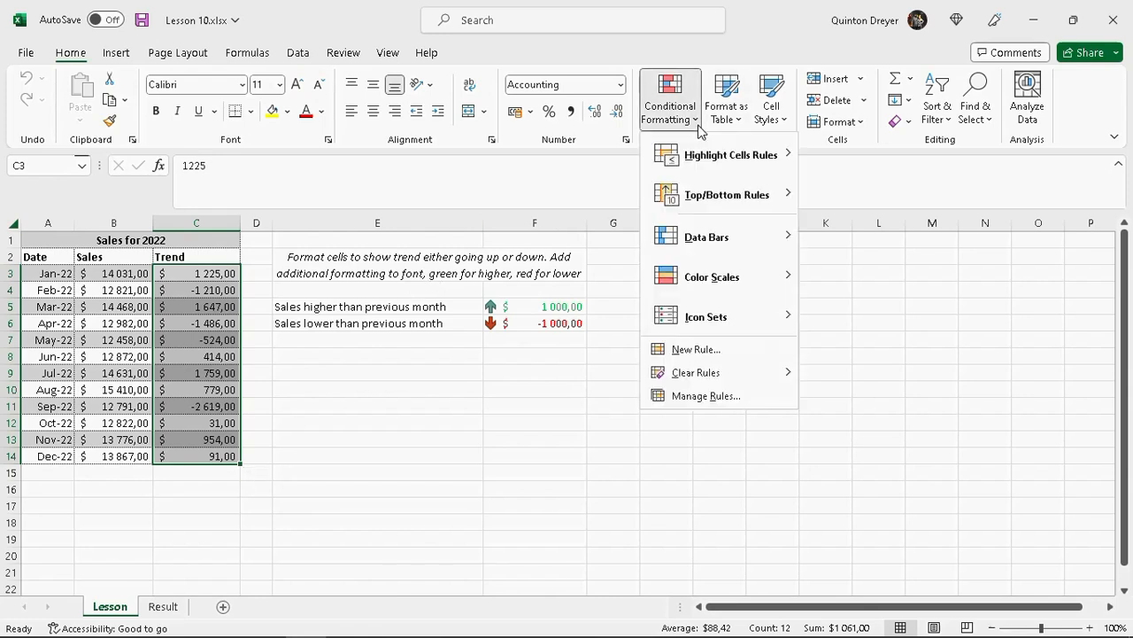
{"action": "left_click", "coordinate": [716, 401]}
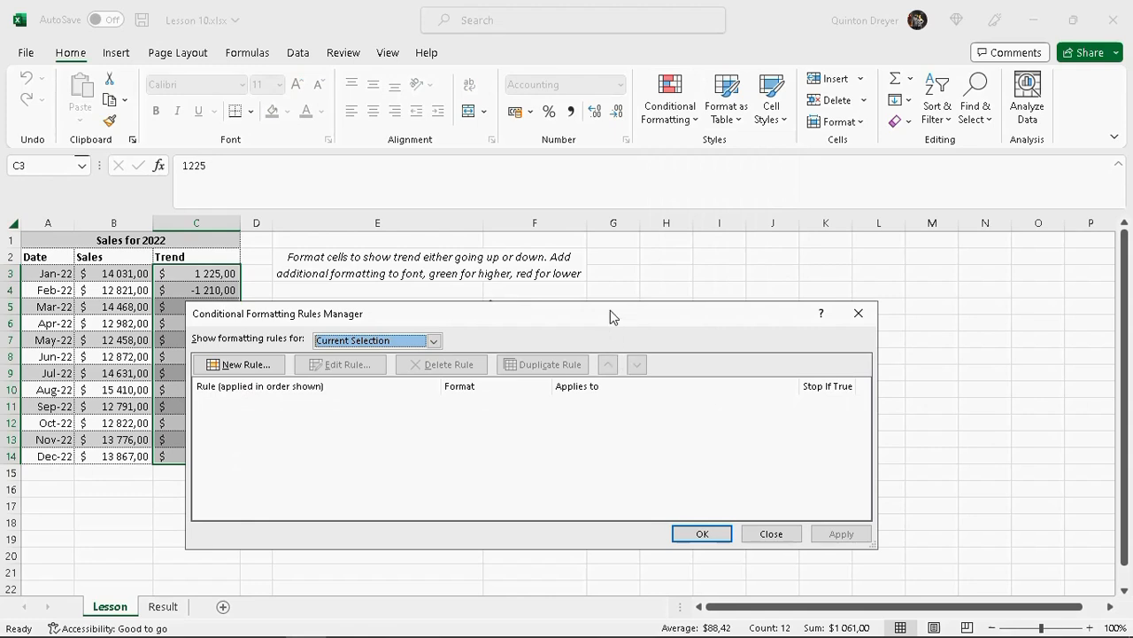
{"action": "left_click_drag", "start_coordinate": [610, 310], "coordinate": [837, 286]}
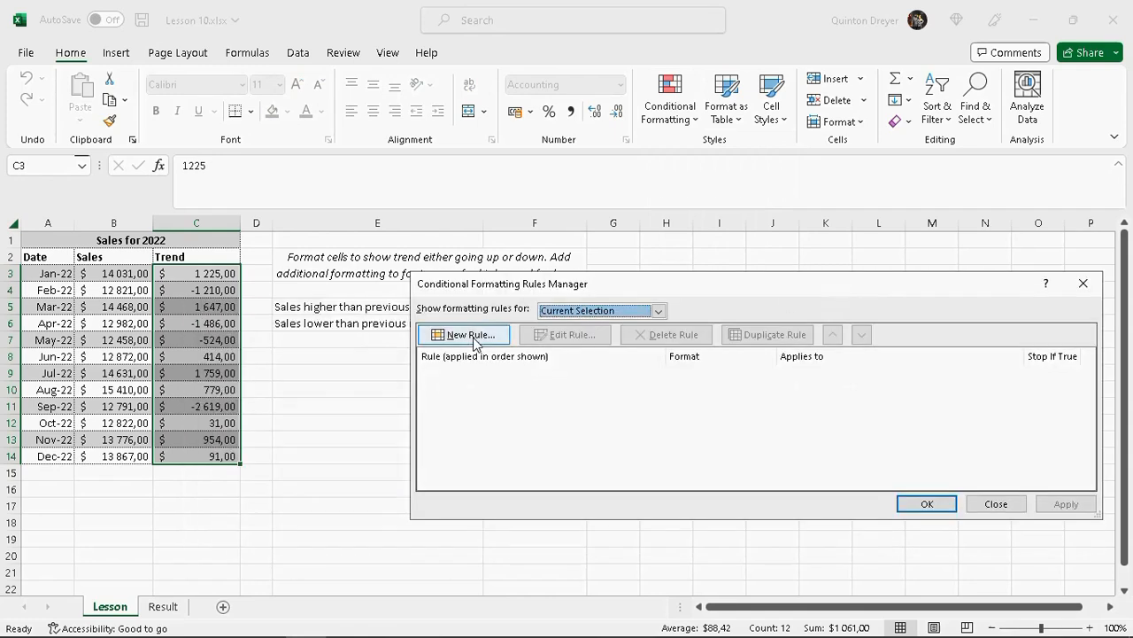
{"action": "left_click_drag", "start_coordinate": [565, 282], "coordinate": [445, 349]}
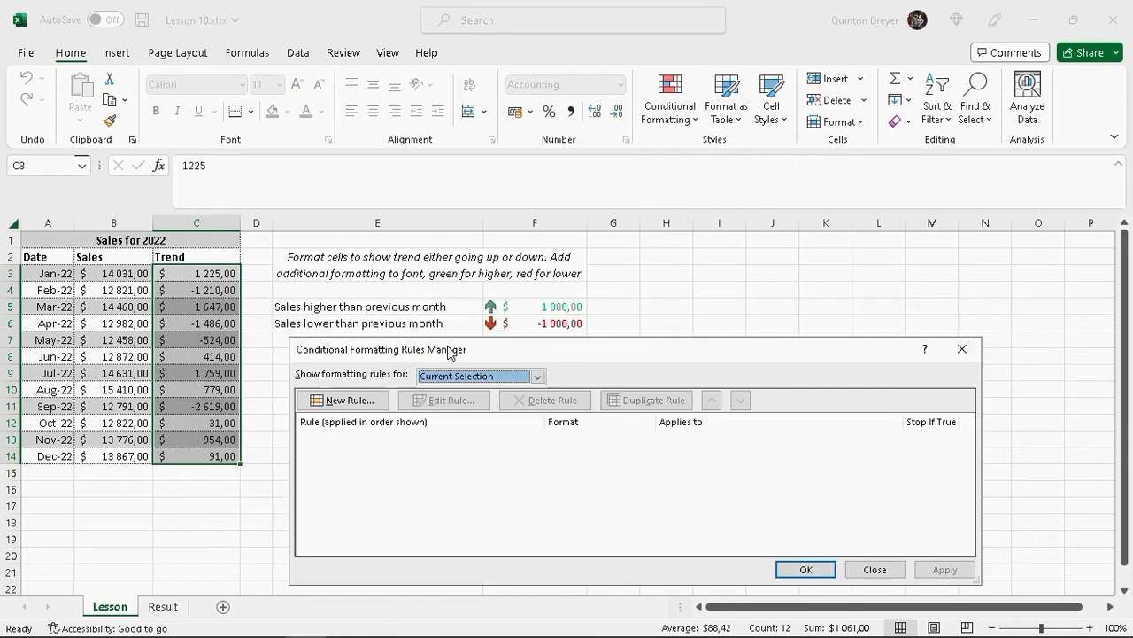
{"action": "left_click", "coordinate": [335, 403]}
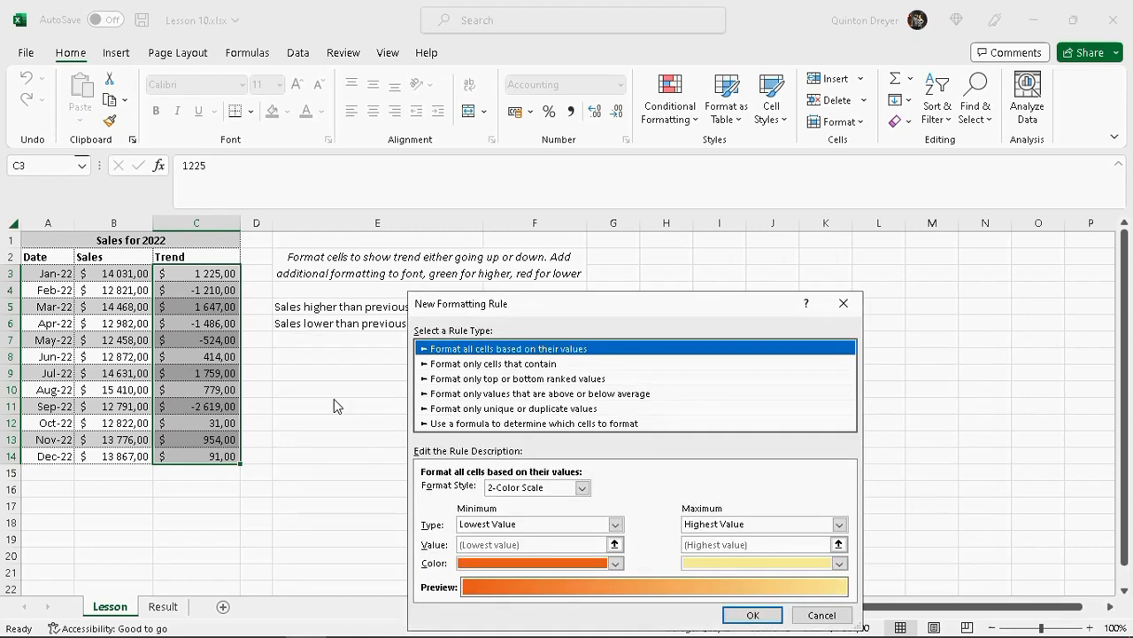
{"action": "left_click", "coordinate": [584, 489]}
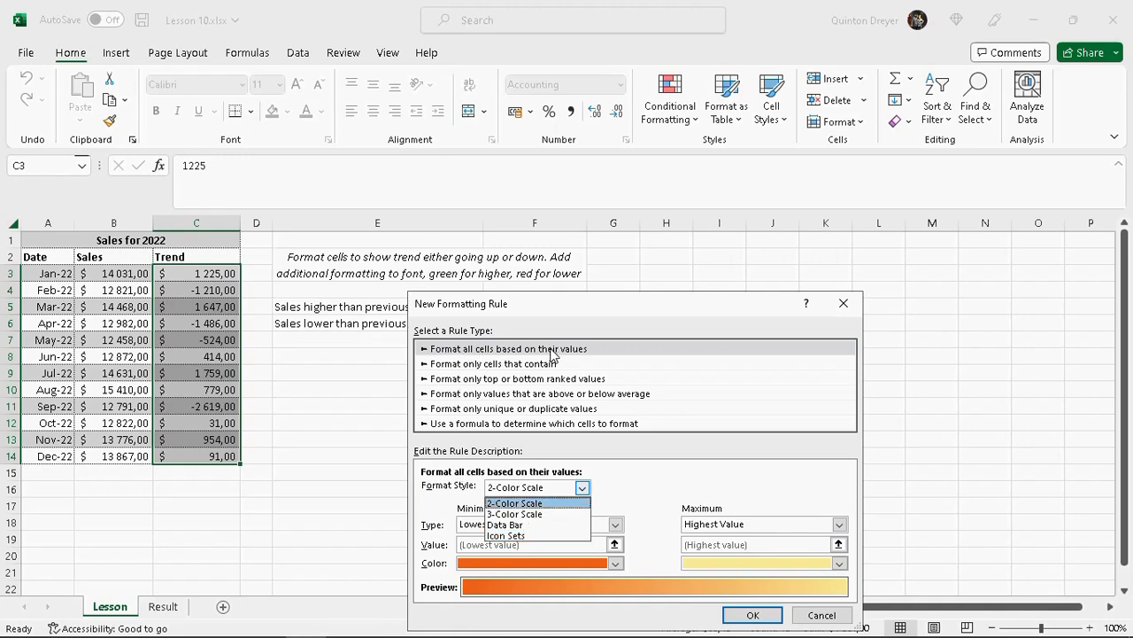
{"action": "left_click", "coordinate": [521, 536]}
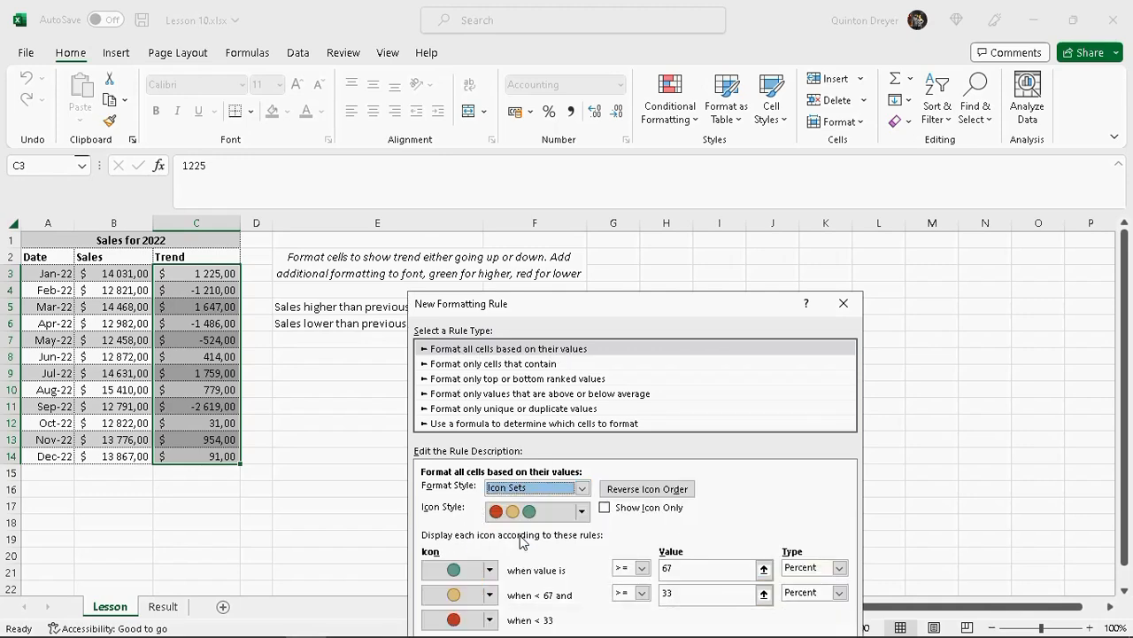
{"action": "left_click_drag", "start_coordinate": [668, 310], "coordinate": [787, 195]}
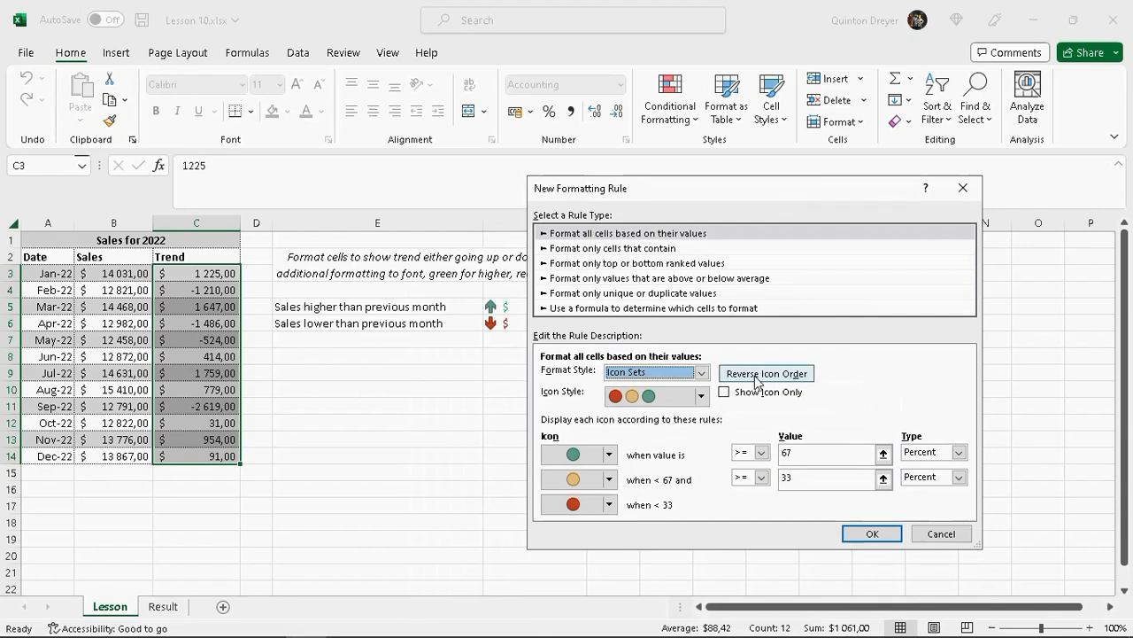
{"action": "left_click", "coordinate": [704, 400]}
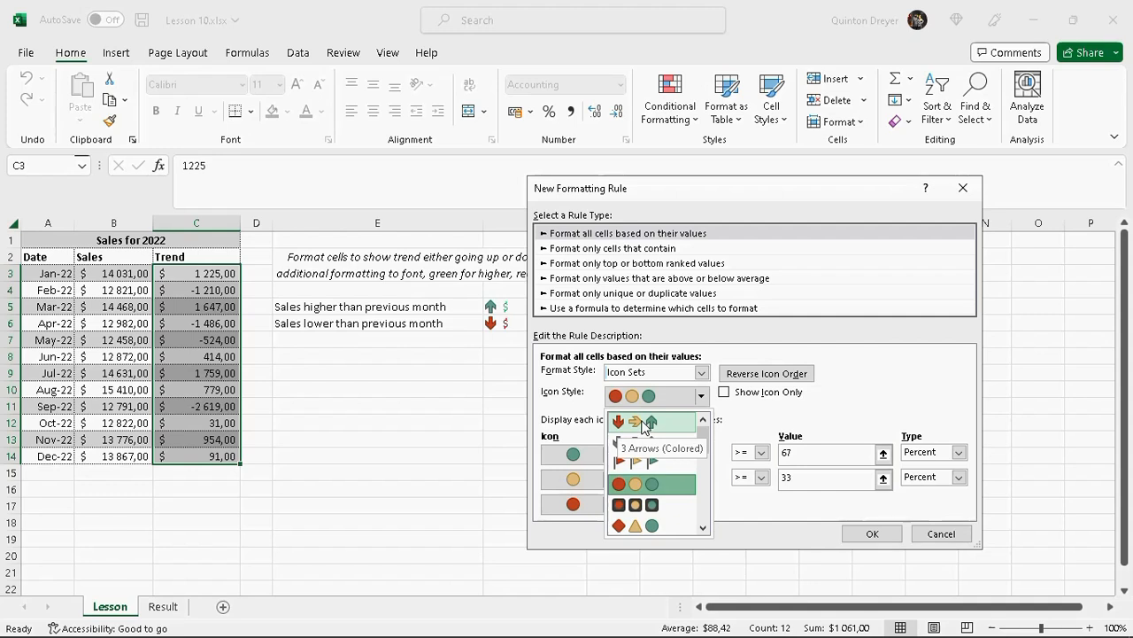
{"action": "left_click", "coordinate": [643, 423]}
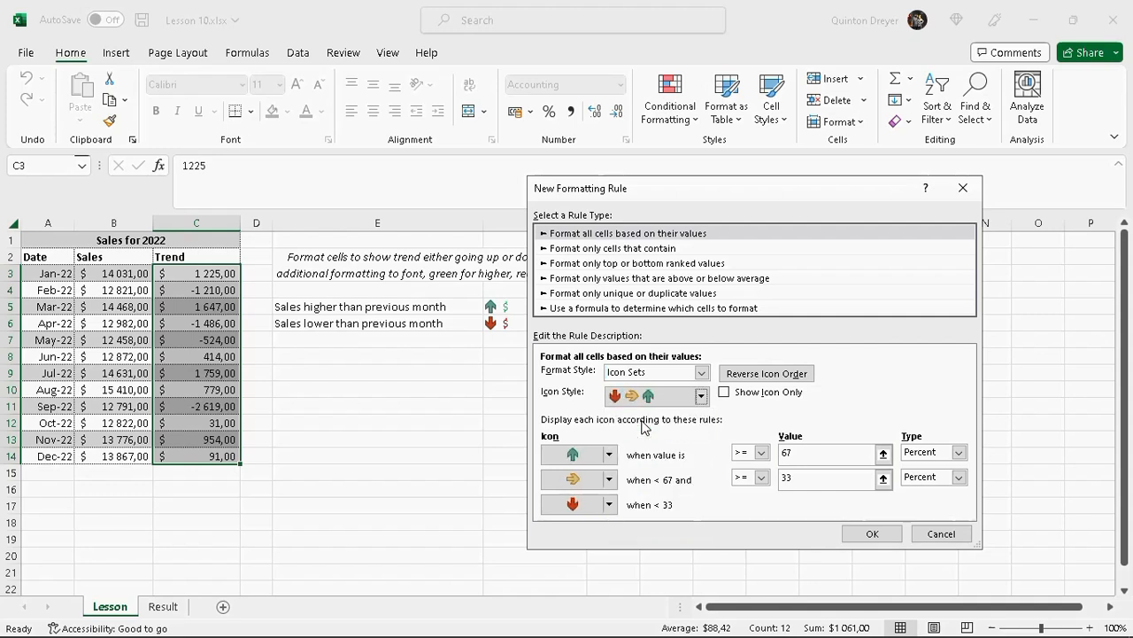
Step: Set both arrow thresholds to type Number with >= 0 and apply the icon rule to the Trend values
{"action": "left_click", "coordinate": [959, 451]}
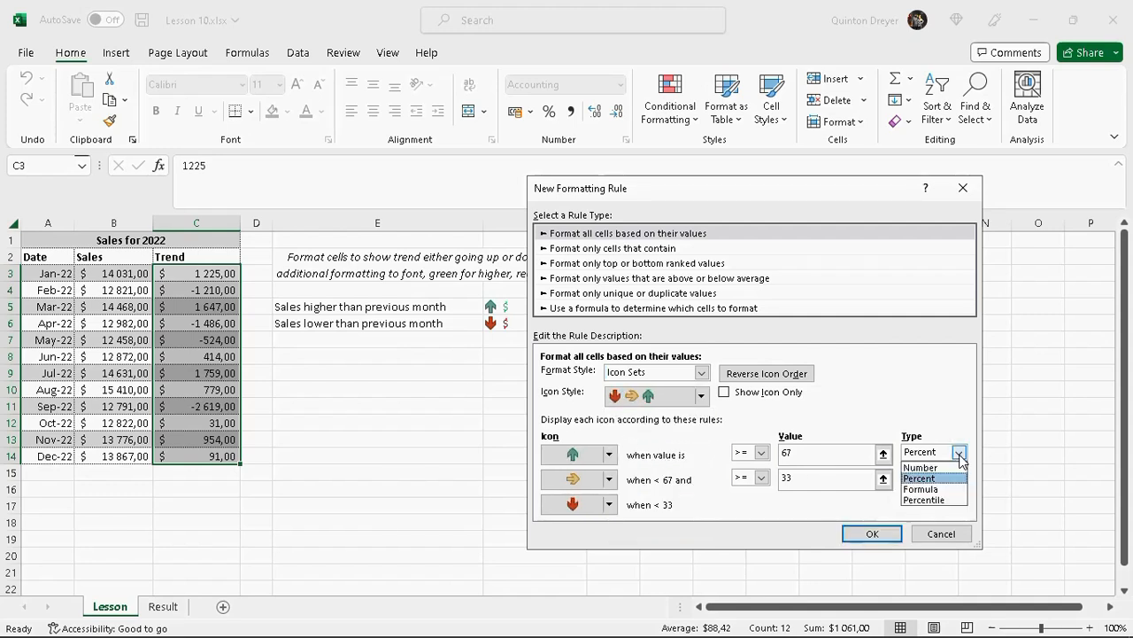
{"action": "left_click", "coordinate": [921, 467]}
{"action": "left_click", "coordinate": [959, 476]}
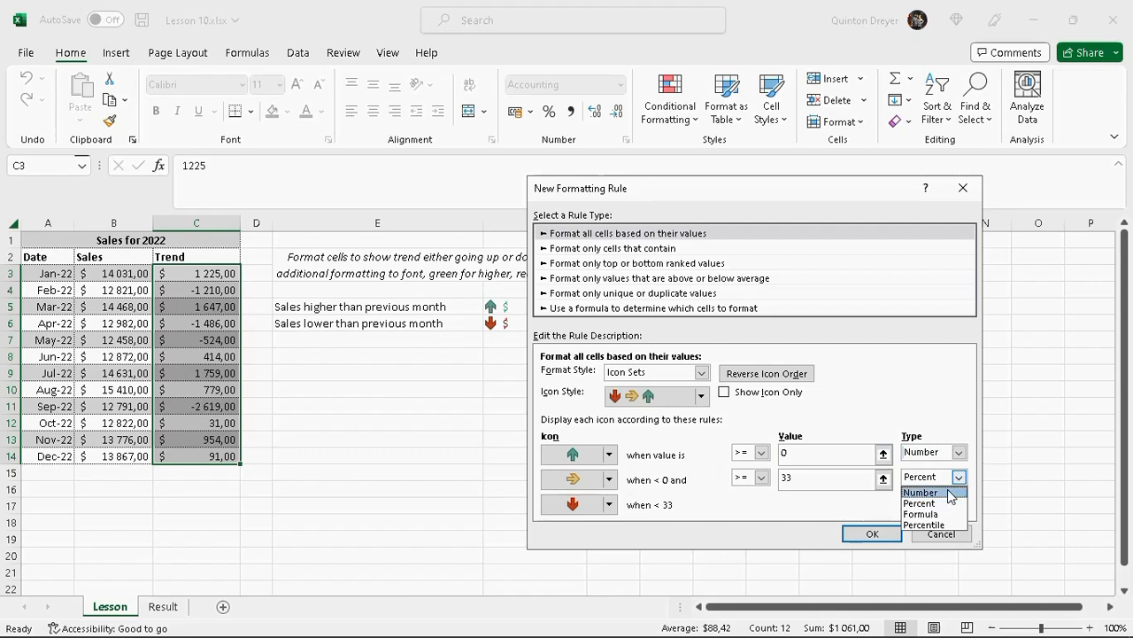
{"action": "left_click", "coordinate": [921, 492]}
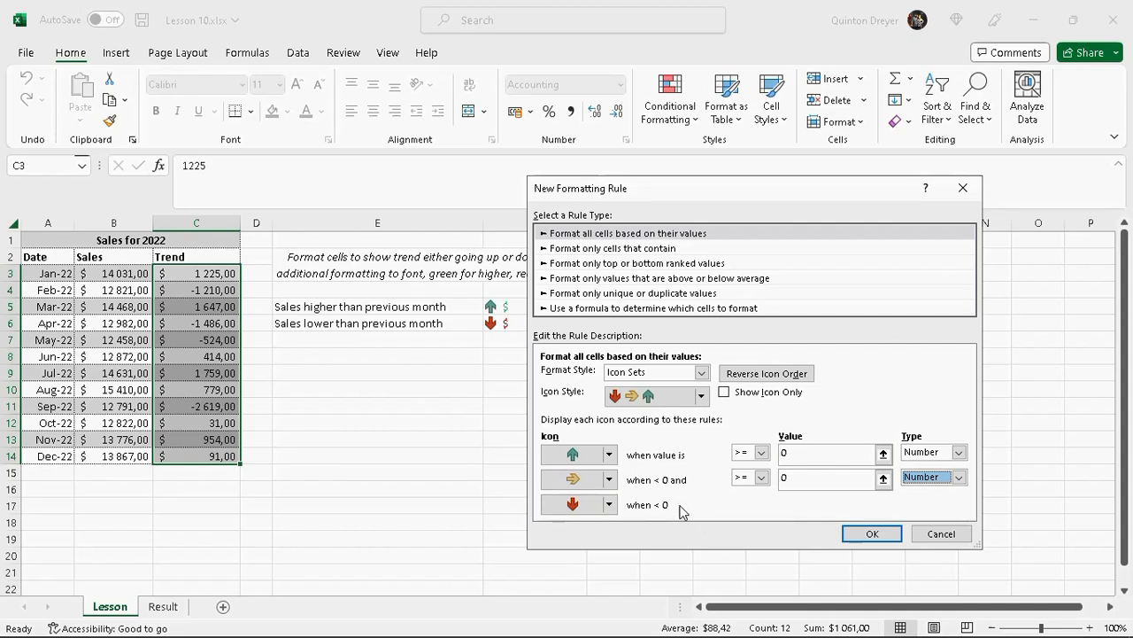
{"action": "left_click", "coordinate": [872, 535]}
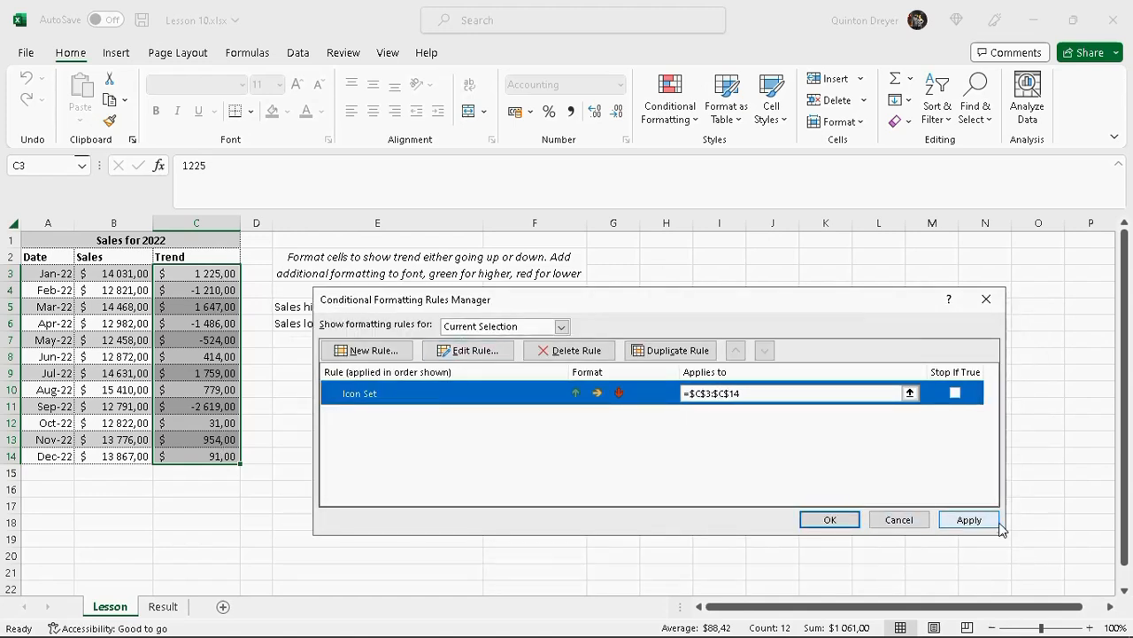
{"action": "left_click", "coordinate": [970, 521]}
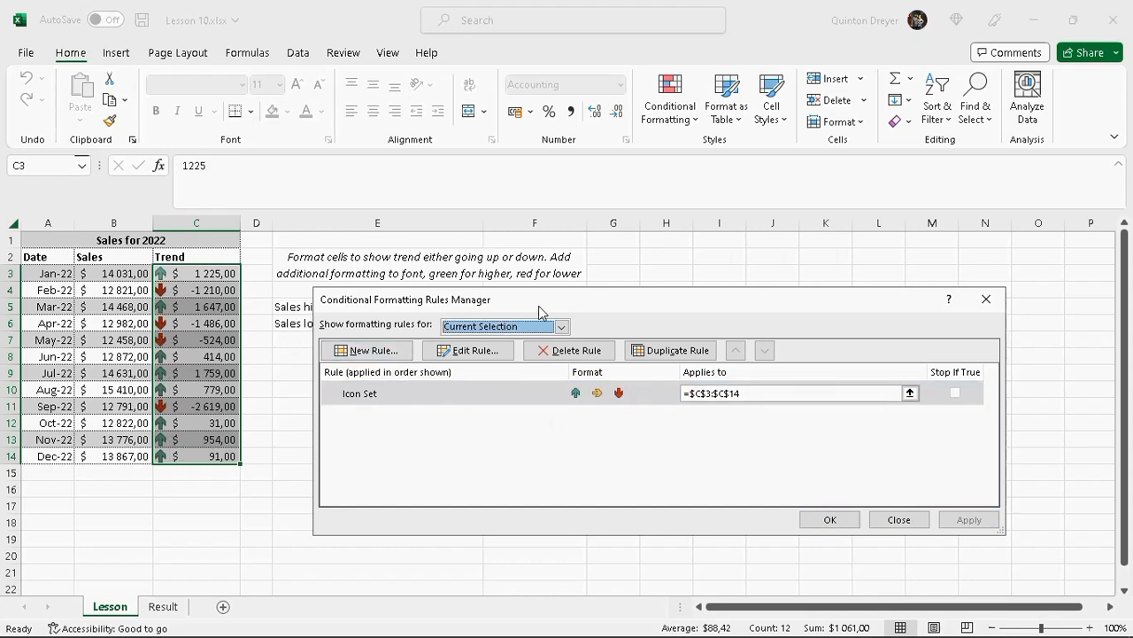
Step: Add a rule that formats only cells whose value is greater than or equal to 0
{"action": "left_click", "coordinate": [386, 352]}
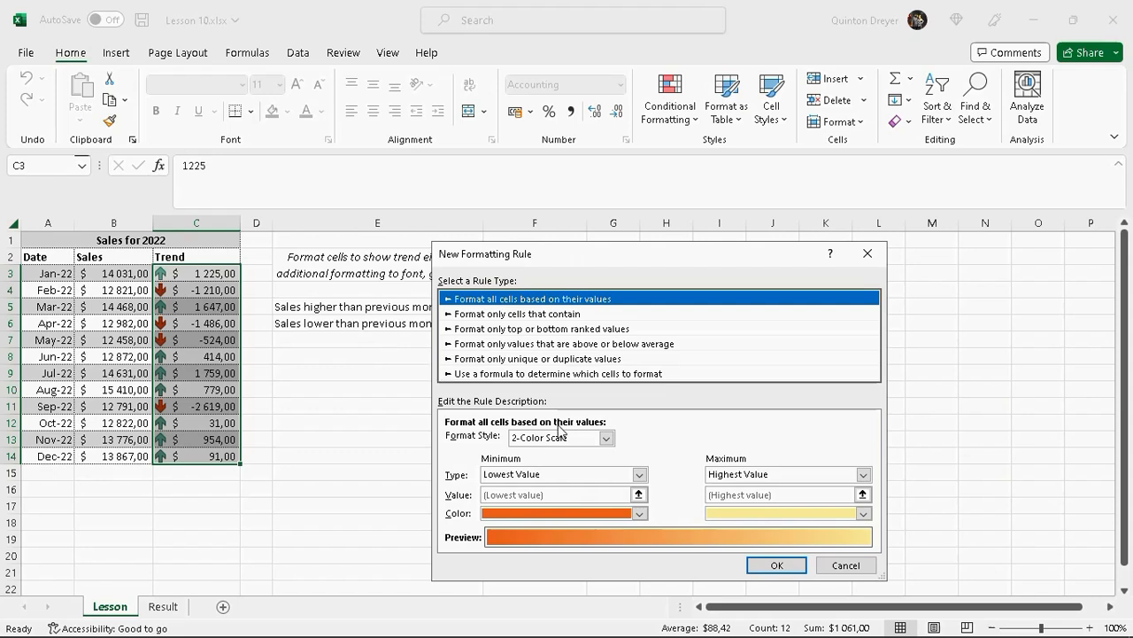
{"action": "left_click", "coordinate": [554, 314]}
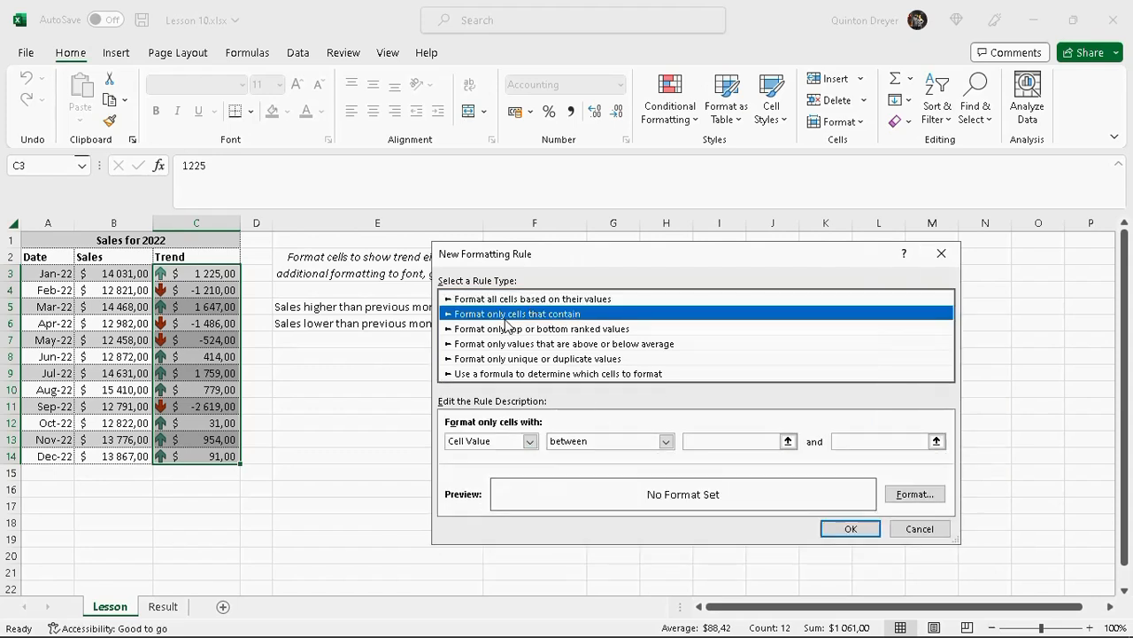
{"action": "left_click", "coordinate": [666, 441]}
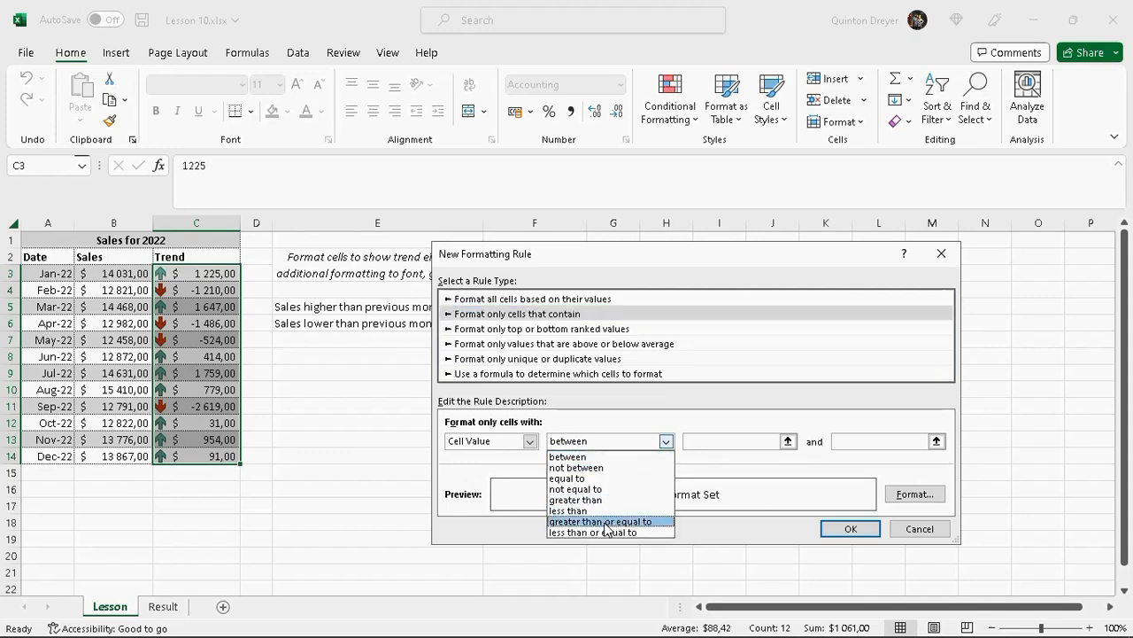
{"action": "key", "text": "Escape"}
{"action": "left_click", "coordinate": [731, 440]}
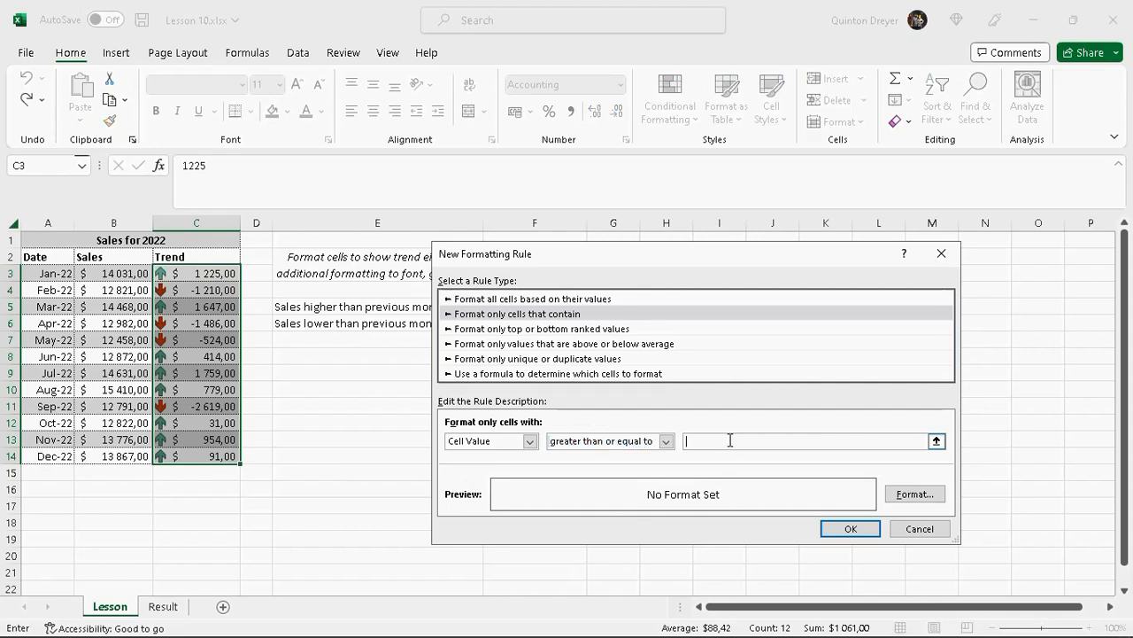
{"action": "type", "text": "0"}
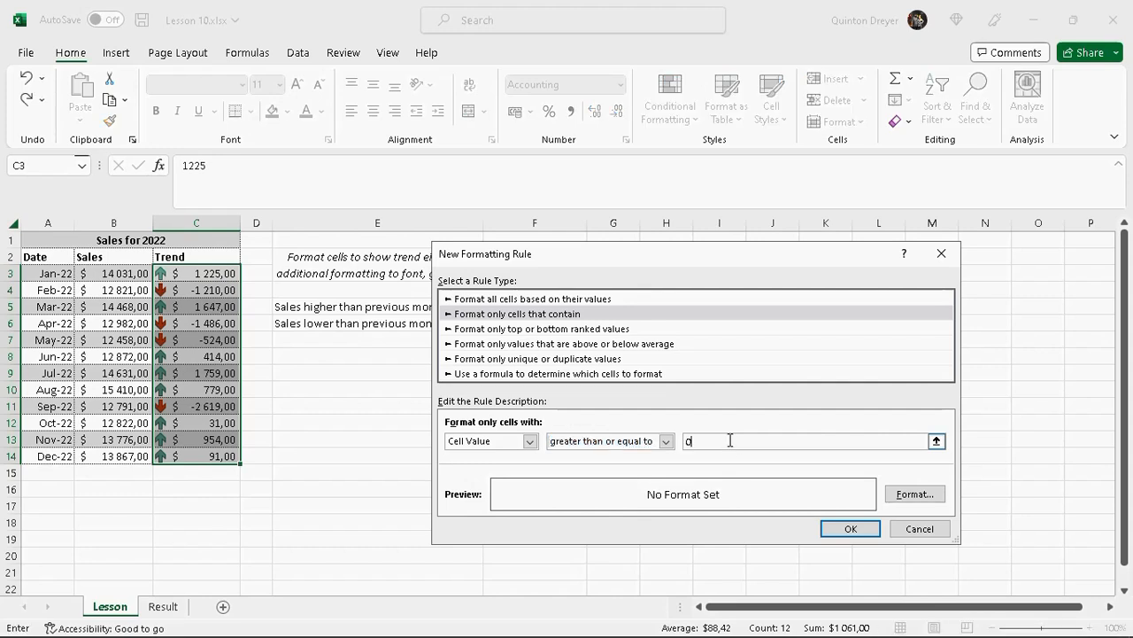
Step: Give the new rule a standard green font colour and apply it to the Trend values
{"action": "left_click", "coordinate": [919, 496]}
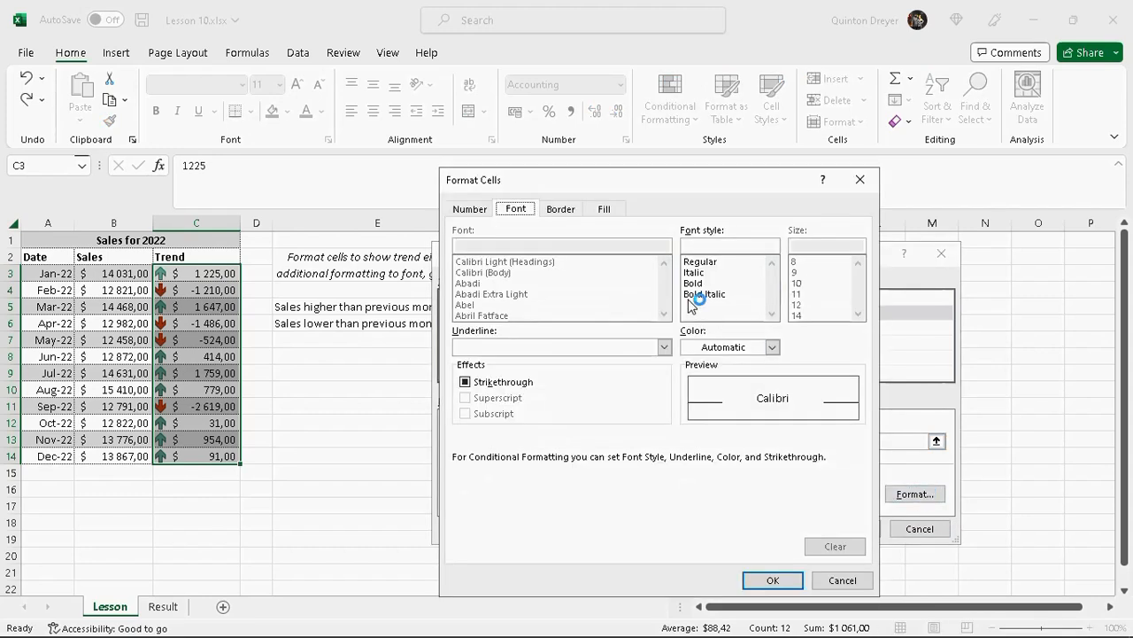
{"action": "left_click", "coordinate": [772, 347]}
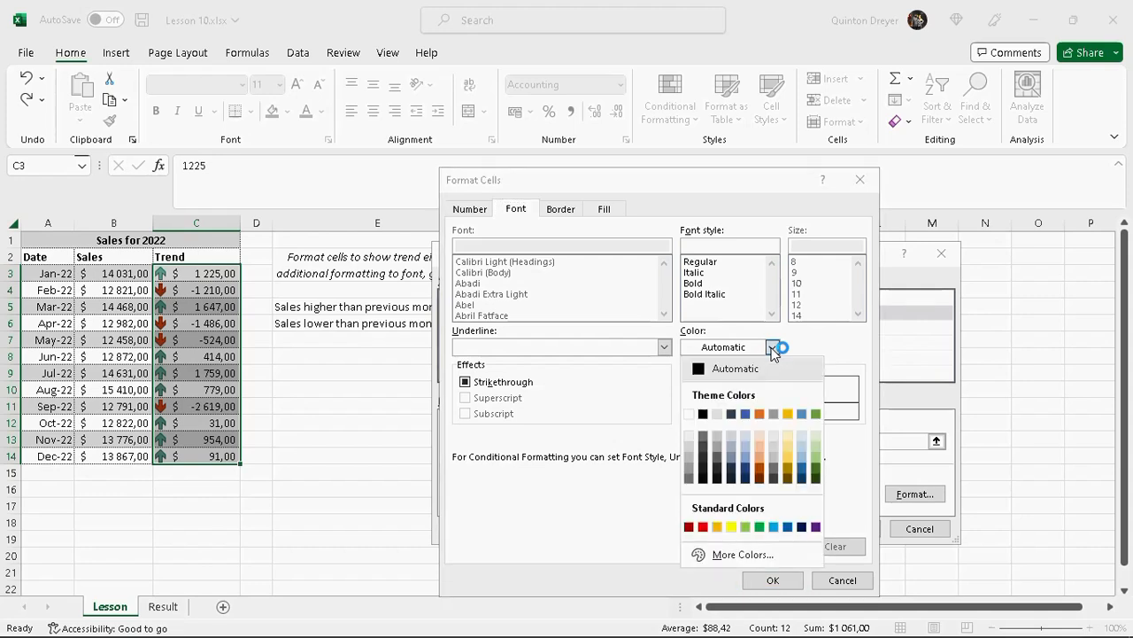
{"action": "left_click", "coordinate": [759, 527]}
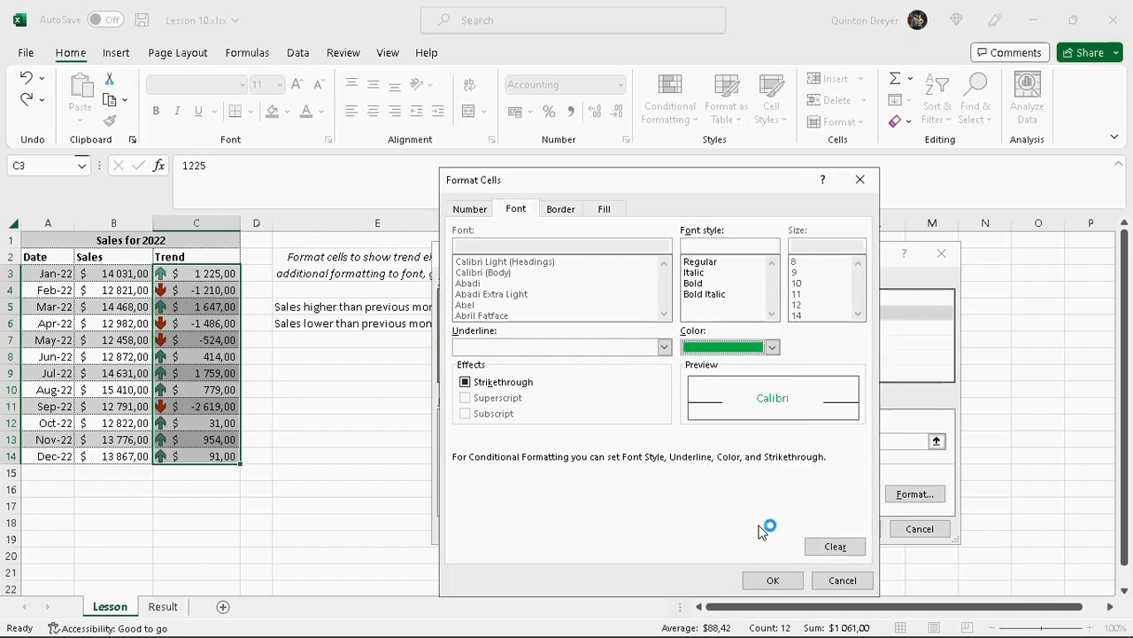
{"action": "left_click", "coordinate": [773, 580]}
{"action": "left_click_drag", "start_coordinate": [748, 257], "coordinate": [778, 227]}
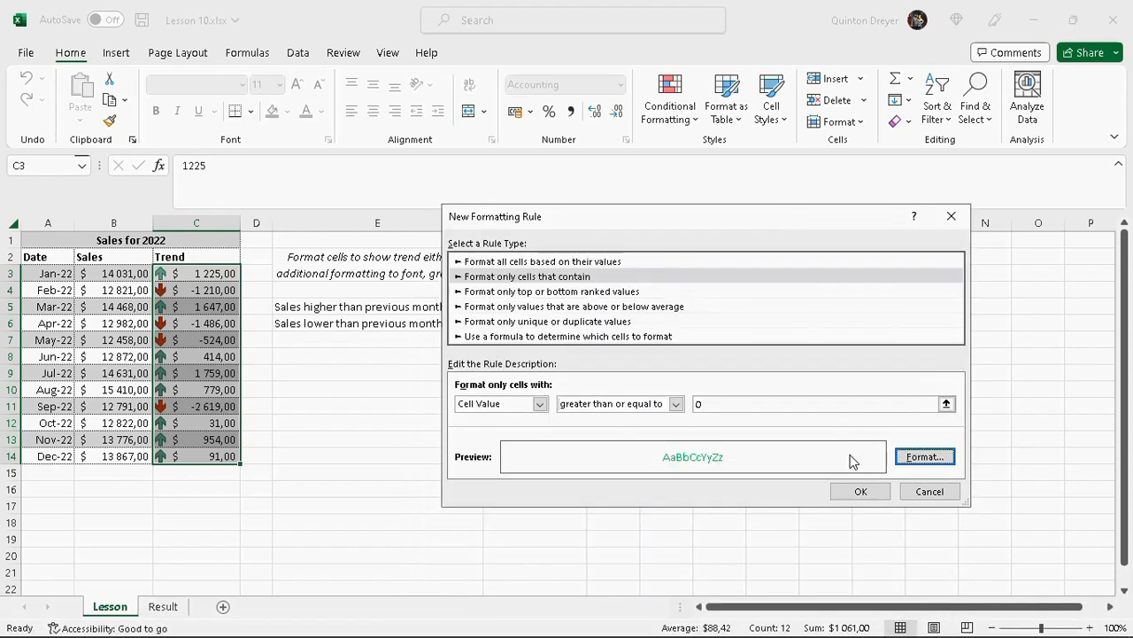
{"action": "left_click", "coordinate": [859, 491]}
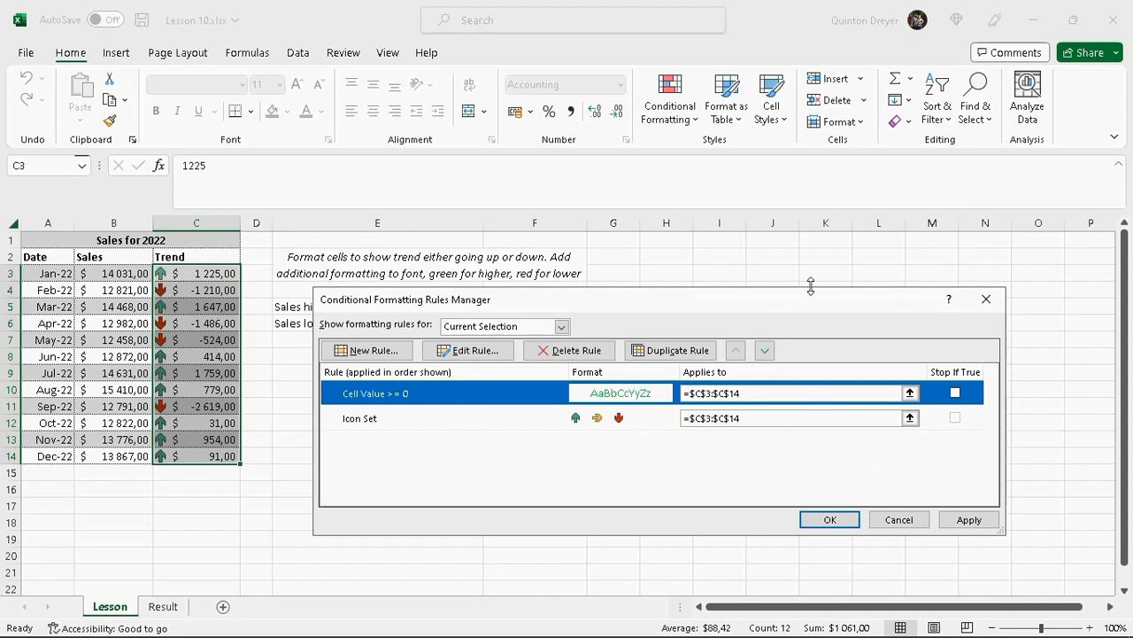
{"action": "left_click", "coordinate": [968, 520]}
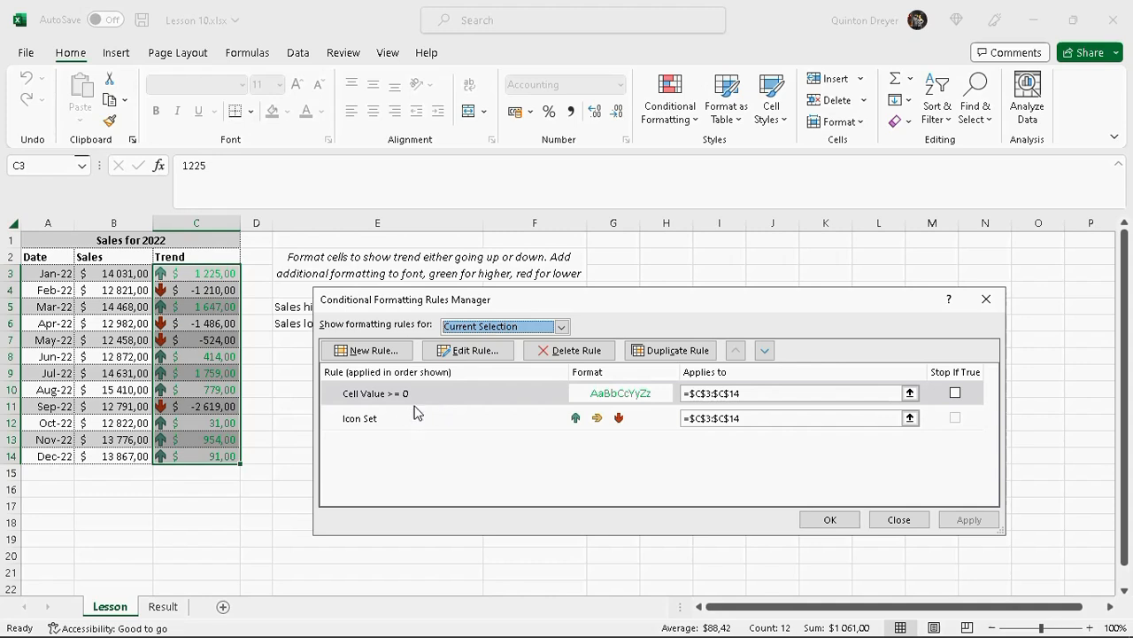
Step: Add a rule for the Trend values that formats only cells whose value is less than 0
{"action": "left_click", "coordinate": [390, 351]}
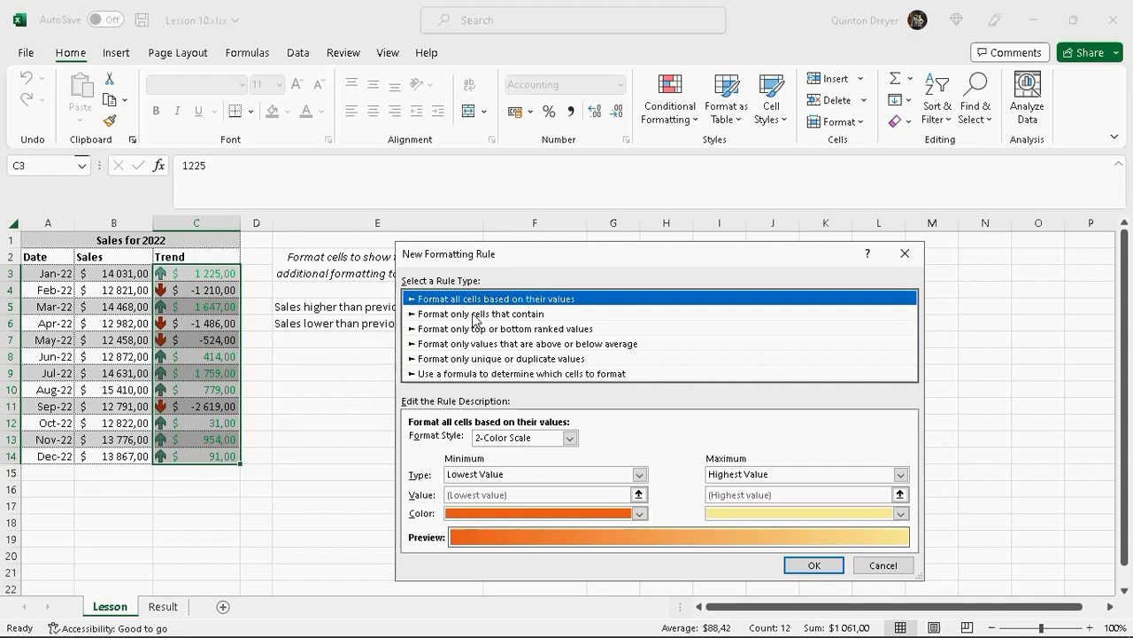
{"action": "left_click", "coordinate": [476, 315]}
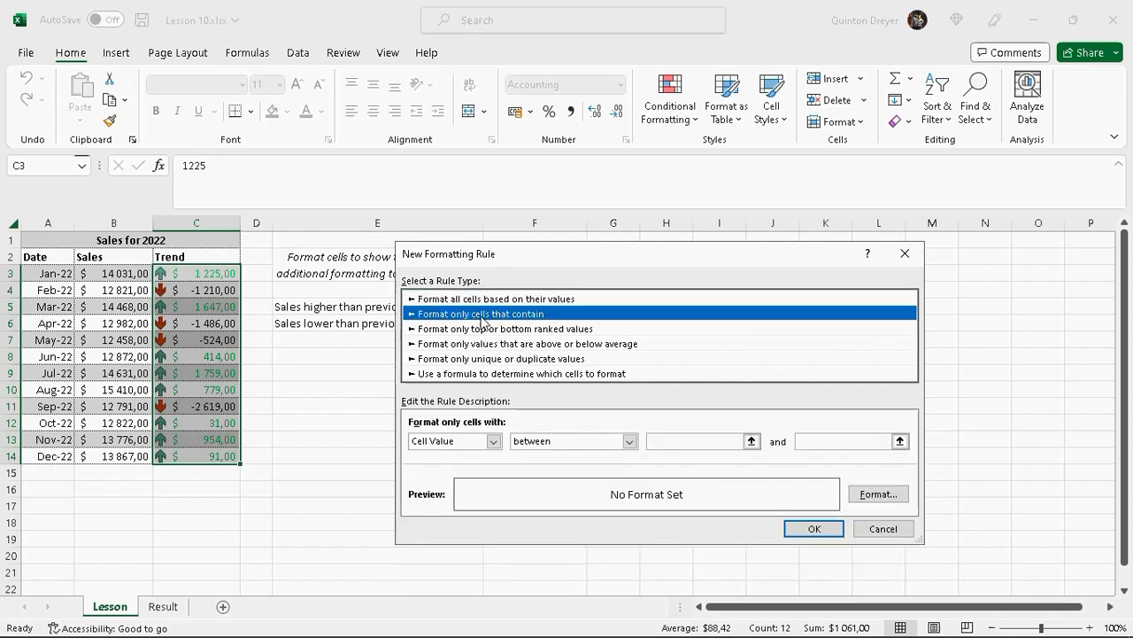
{"action": "left_click", "coordinate": [629, 441]}
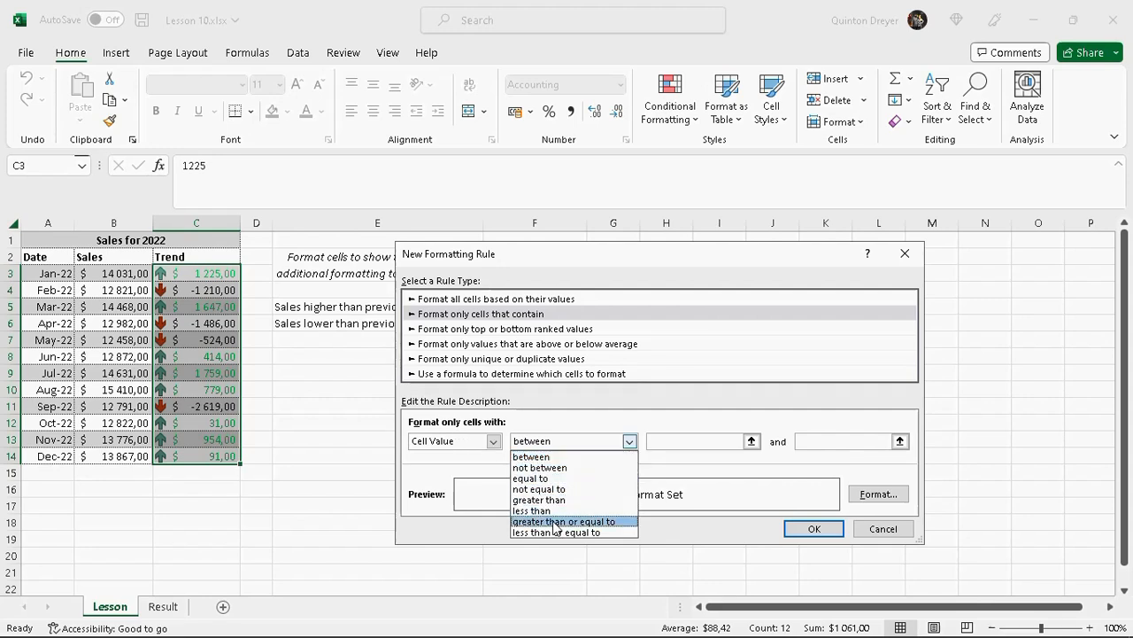
{"action": "left_click", "coordinate": [531, 511]}
{"action": "left_click", "coordinate": [678, 443]}
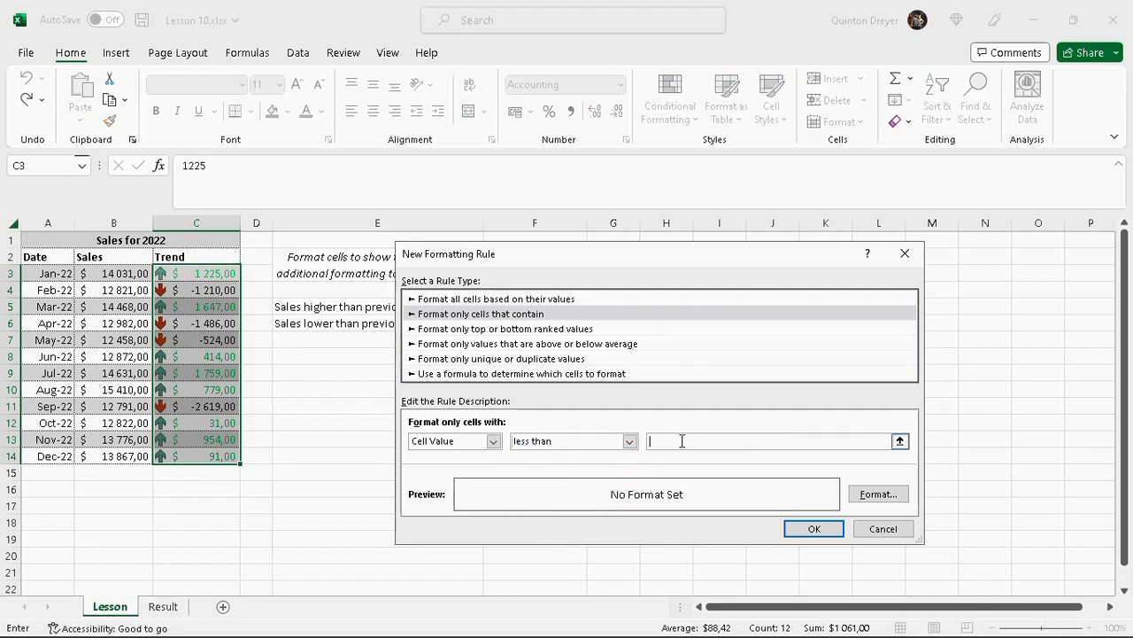
{"action": "type", "text": "0"}
Step: Give the less-than-0 rule a standard red font colour, apply it to the Trend values and close the rules manager
{"action": "left_click", "coordinate": [878, 494]}
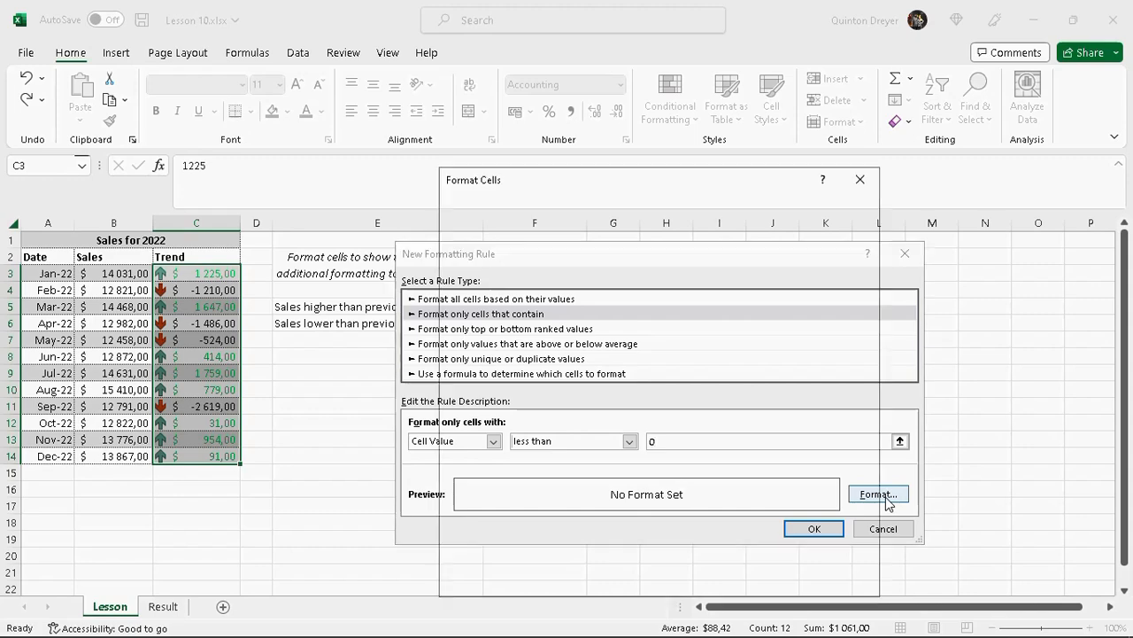
{"action": "left_click", "coordinate": [772, 347]}
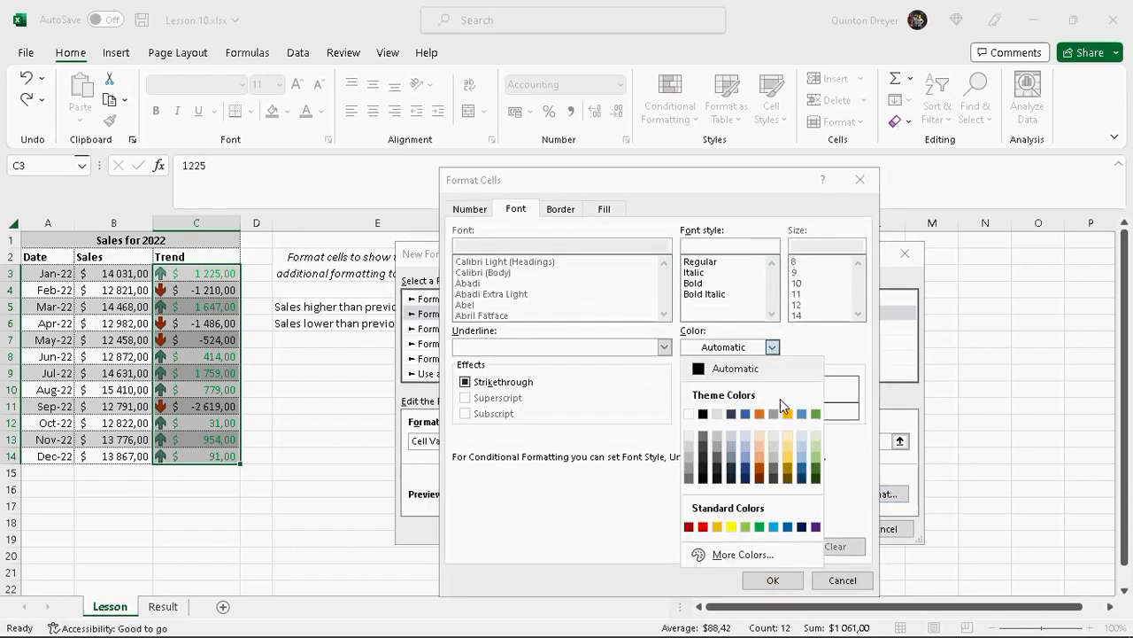
{"action": "left_click", "coordinate": [702, 527]}
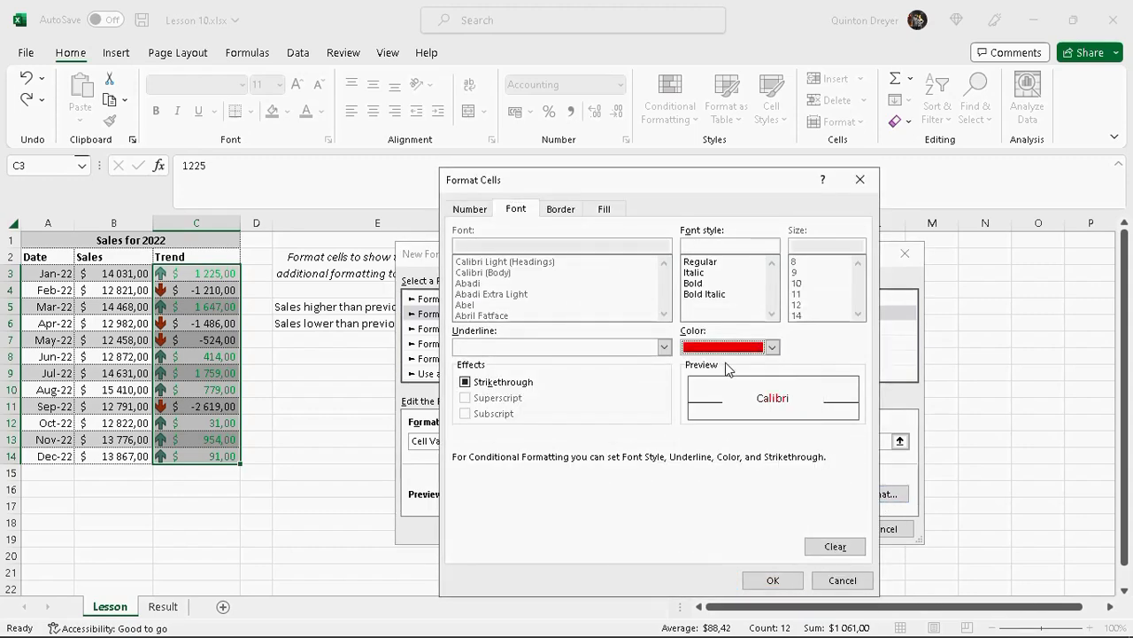
{"action": "left_click", "coordinate": [772, 580]}
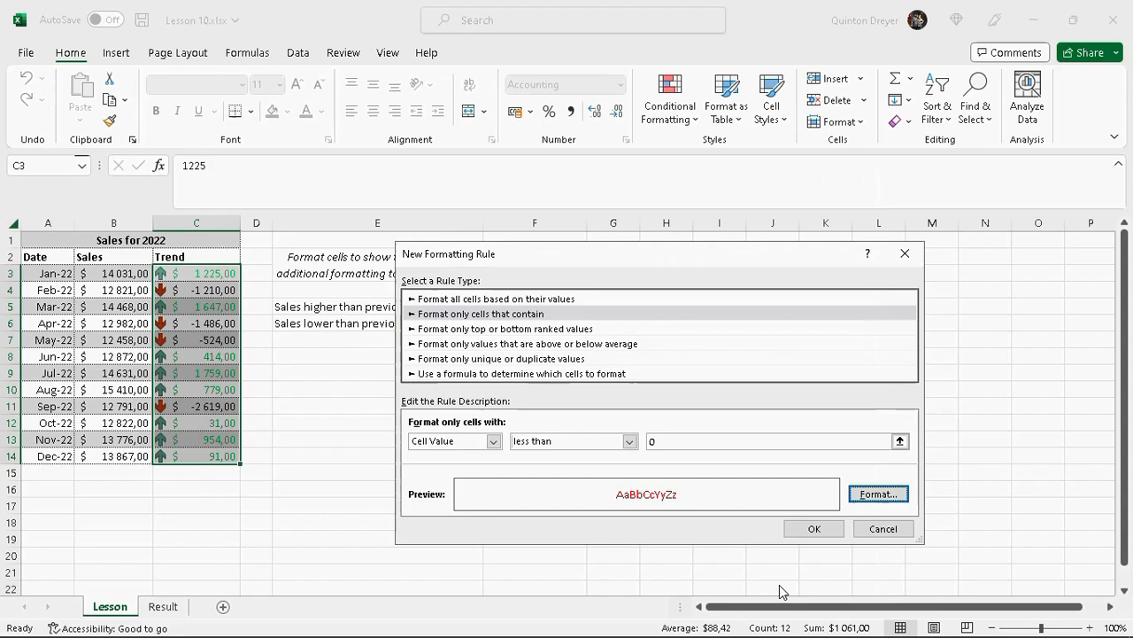
{"action": "left_click", "coordinate": [814, 532]}
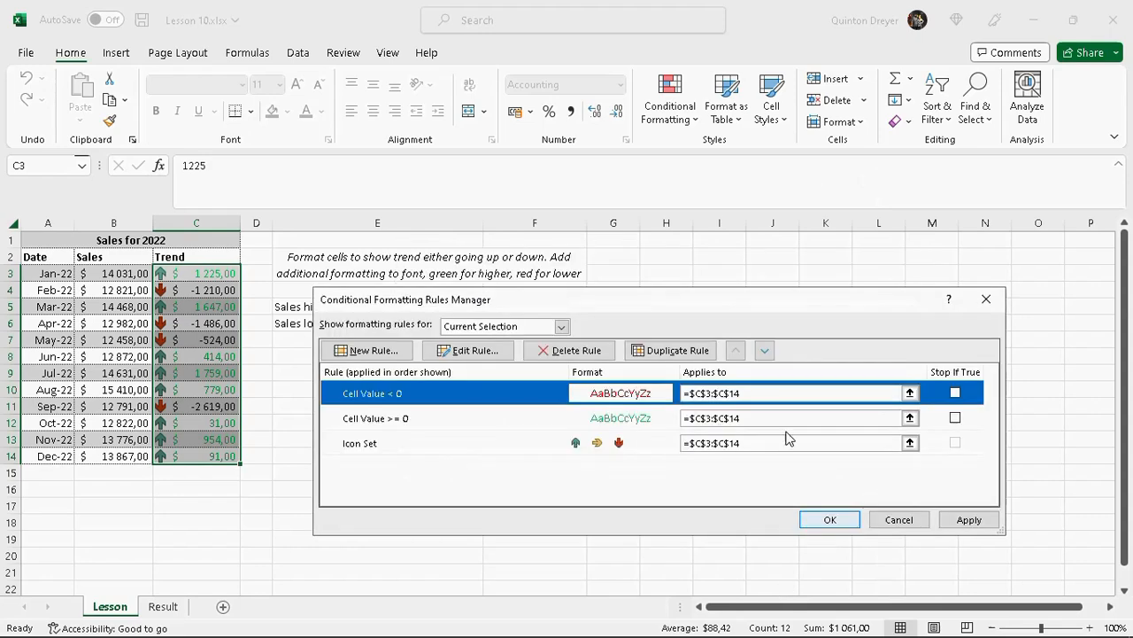
{"action": "left_click", "coordinate": [985, 522]}
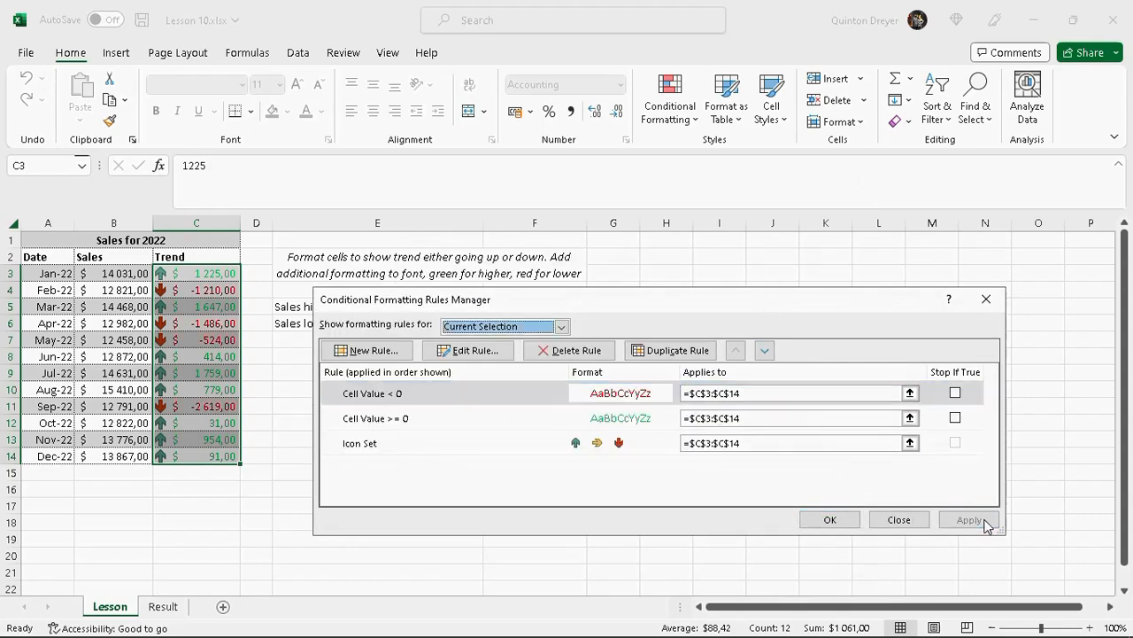
{"action": "left_click", "coordinate": [825, 520]}
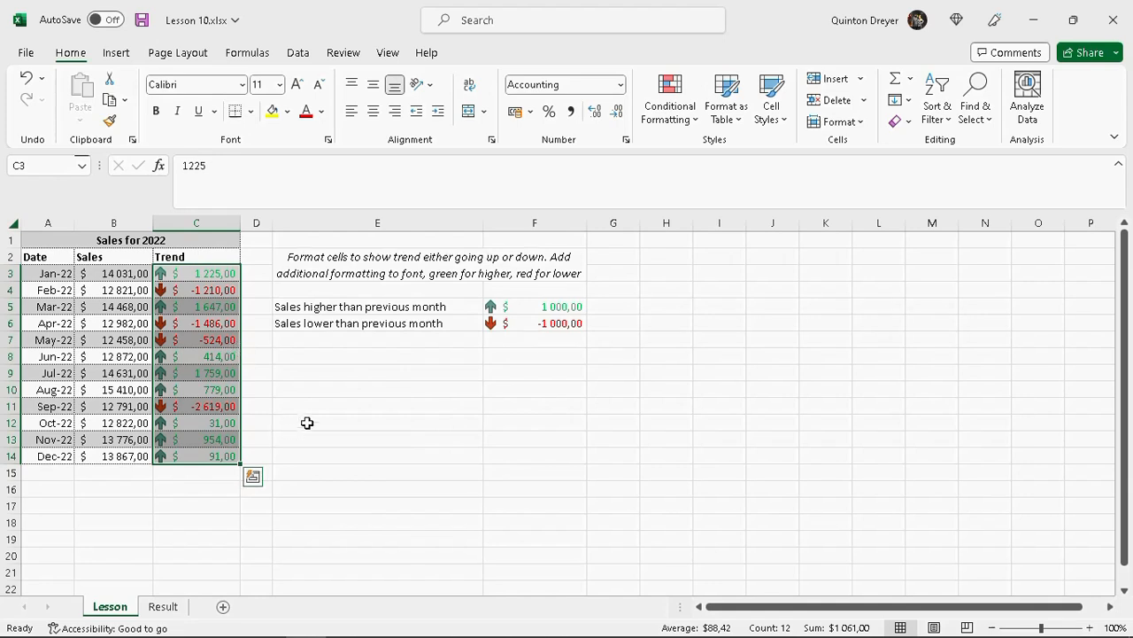
Step: Compare the Trend column with the Result sheet, examining the conditional formatting rules for C3:C14 and the less-than-0 rule's settings
{"action": "left_click", "coordinate": [316, 307]}
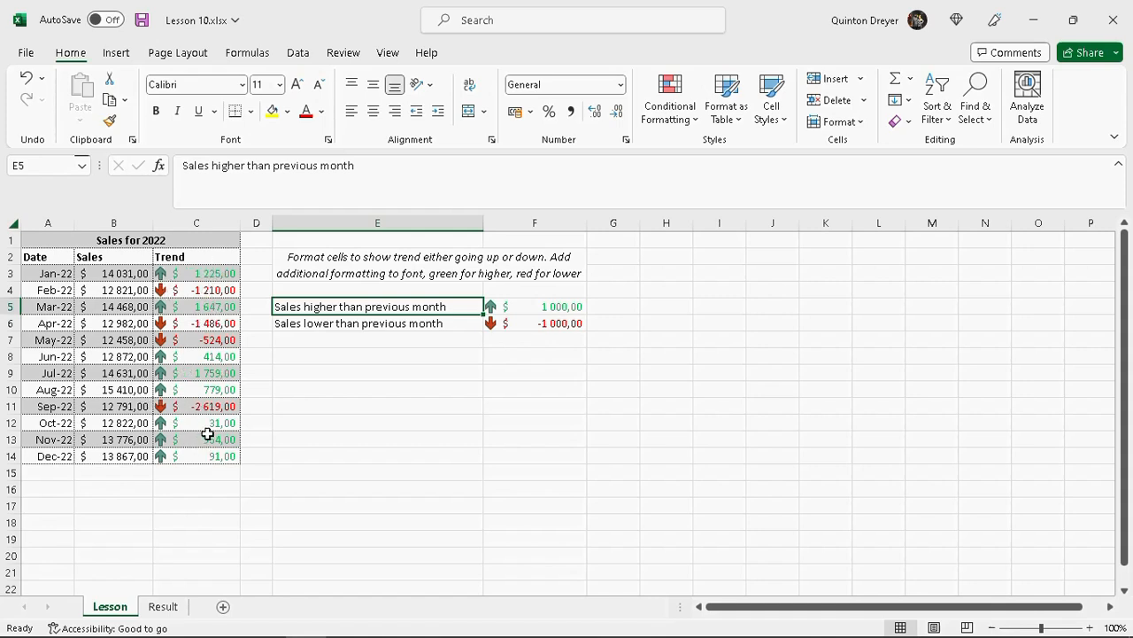
{"action": "left_click", "coordinate": [172, 603]}
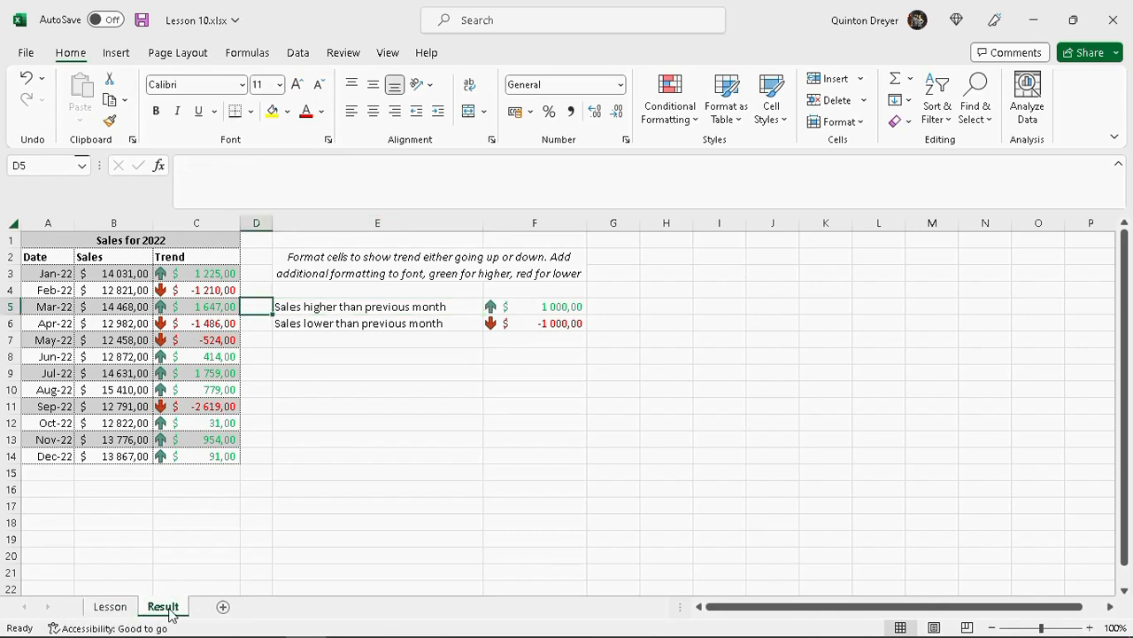
{"action": "left_click_drag", "start_coordinate": [200, 274], "coordinate": [200, 452]}
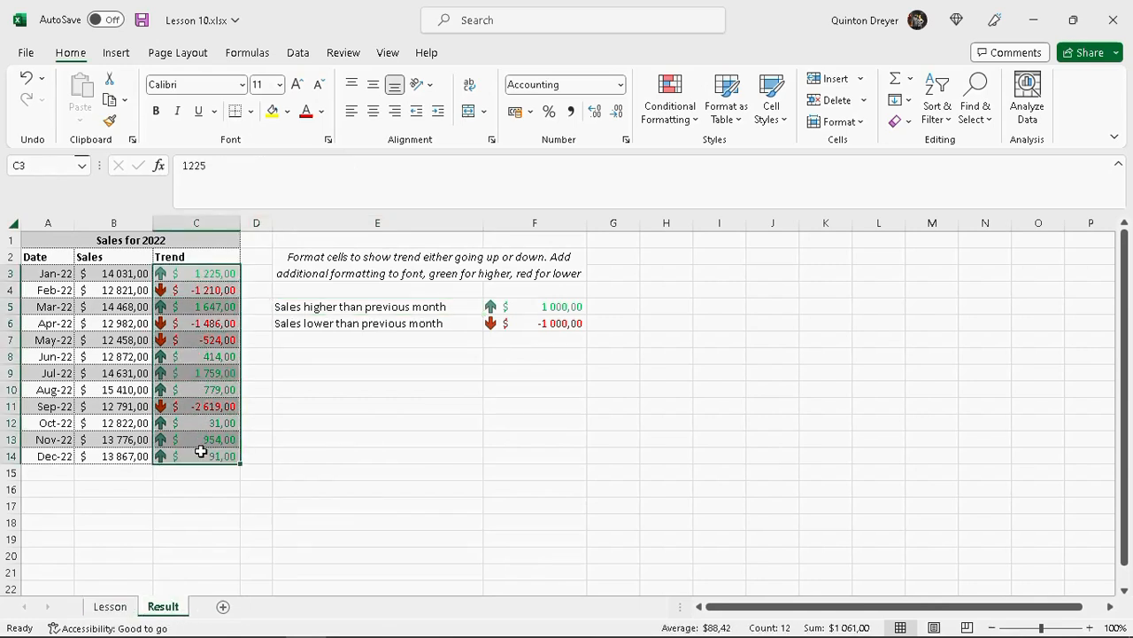
{"action": "left_click", "coordinate": [695, 123]}
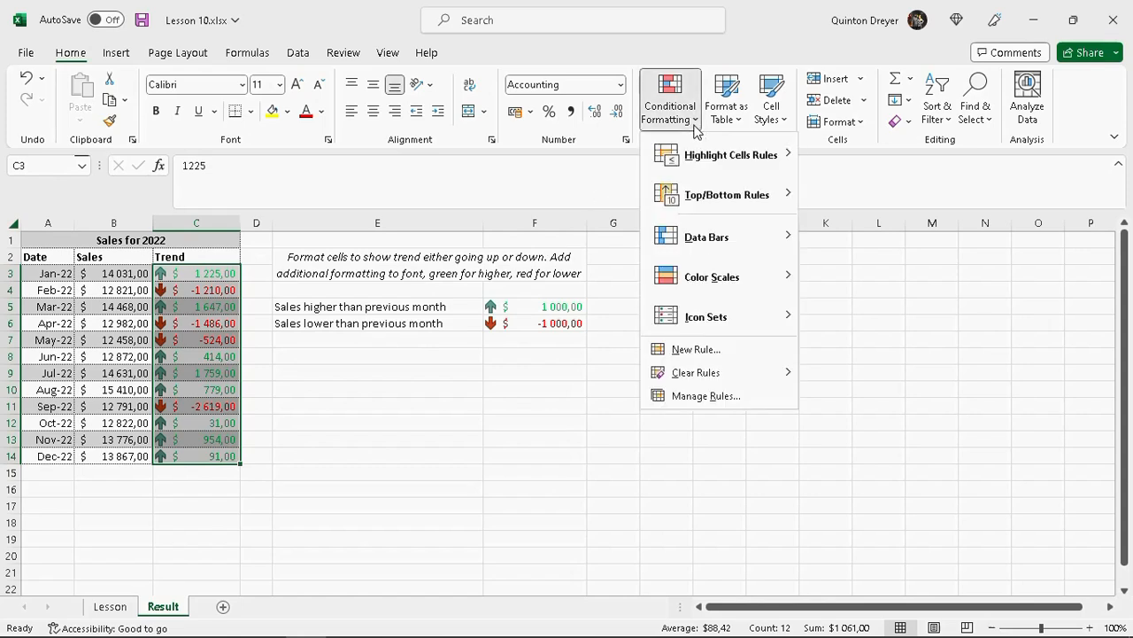
{"action": "left_click", "coordinate": [711, 396]}
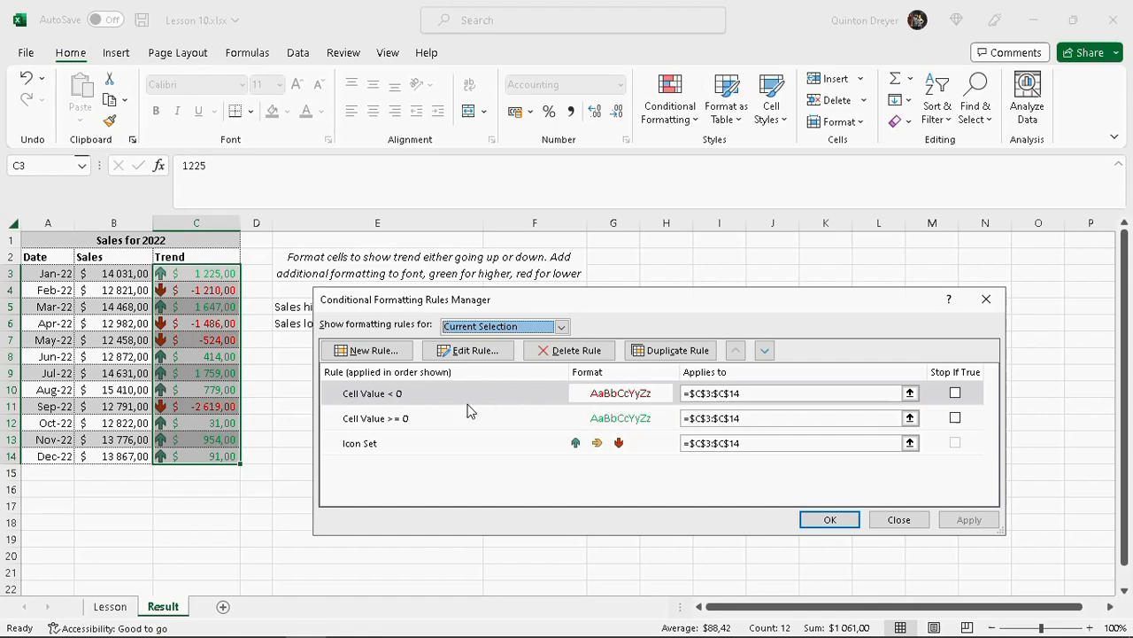
{"action": "double_click", "coordinate": [447, 395]}
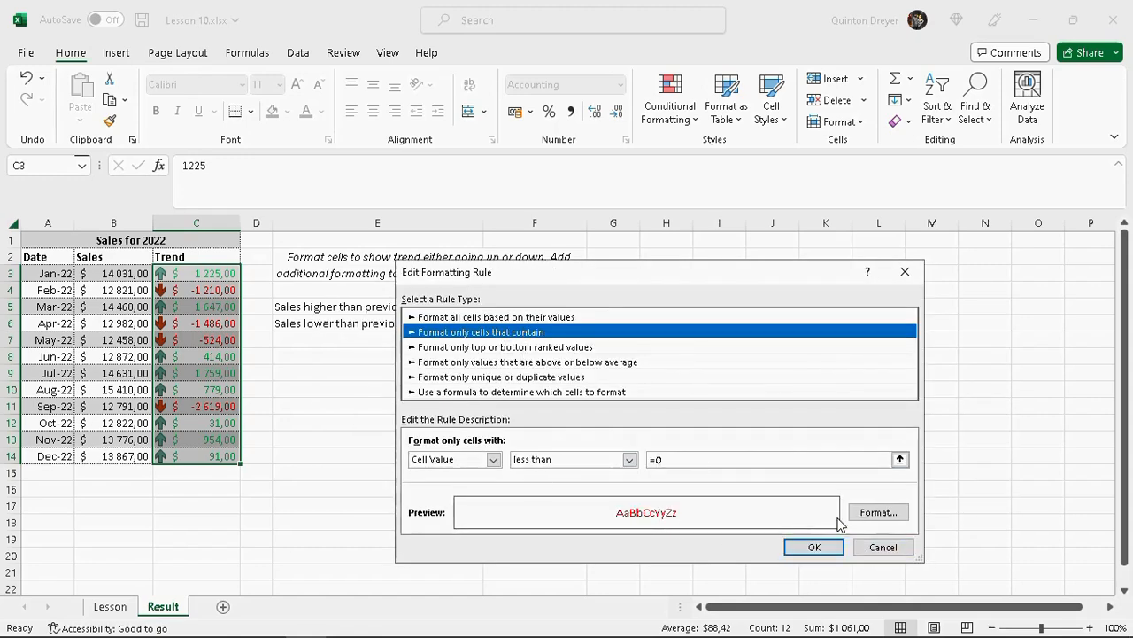
{"action": "left_click", "coordinate": [882, 547]}
{"action": "left_click", "coordinate": [898, 519]}
{"action": "left_click", "coordinate": [901, 519]}
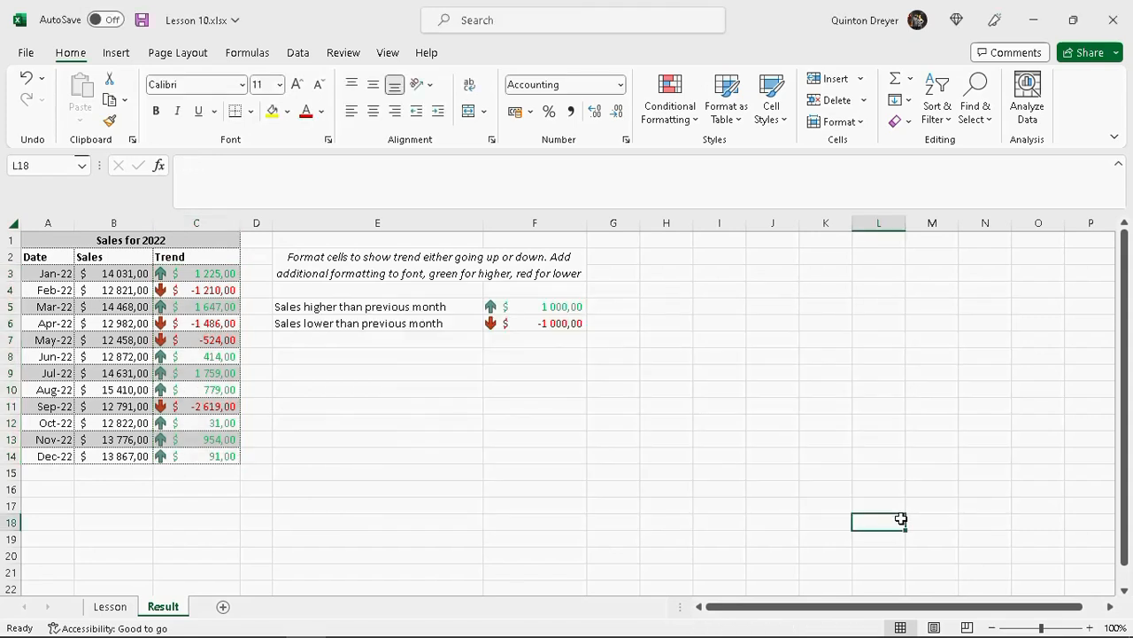
{"action": "left_click", "coordinate": [124, 607]}
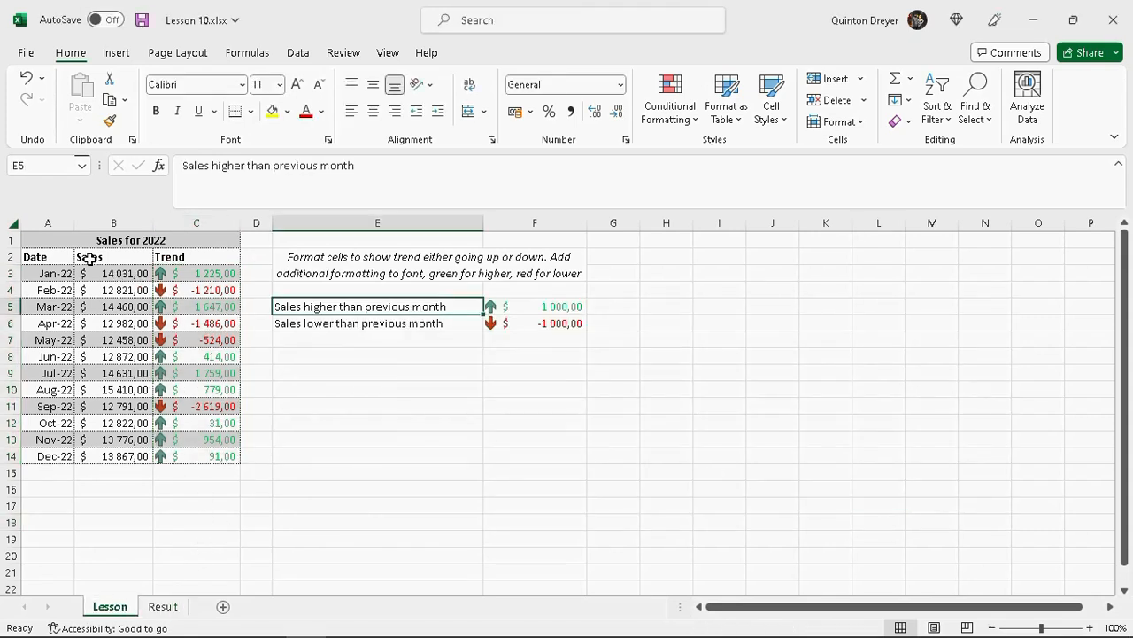
{"action": "left_click", "coordinate": [236, 243]}
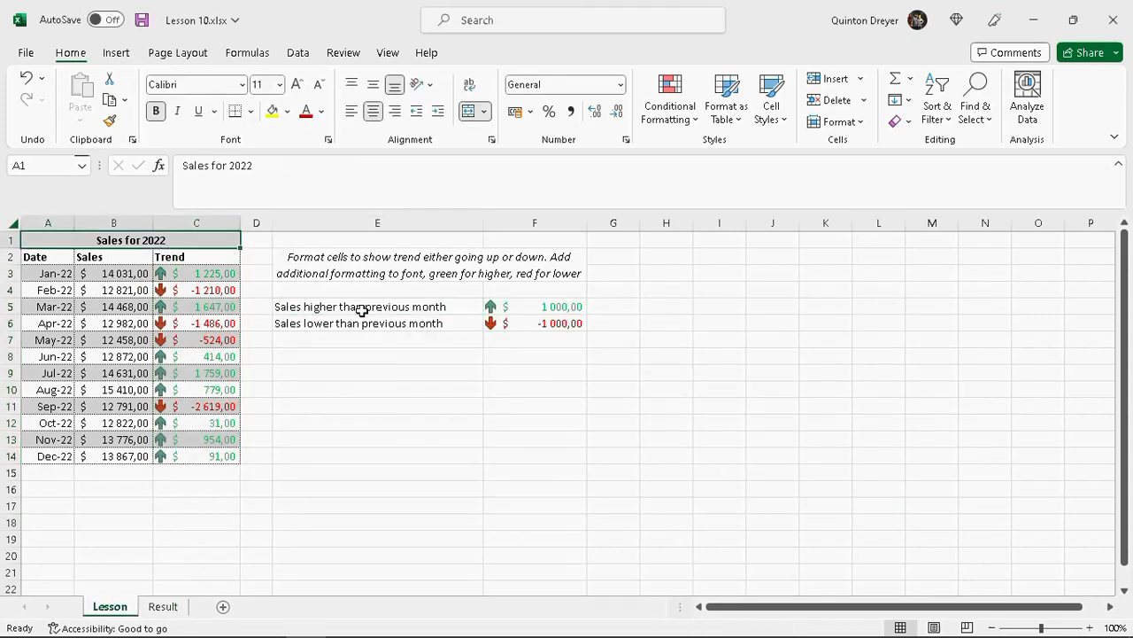
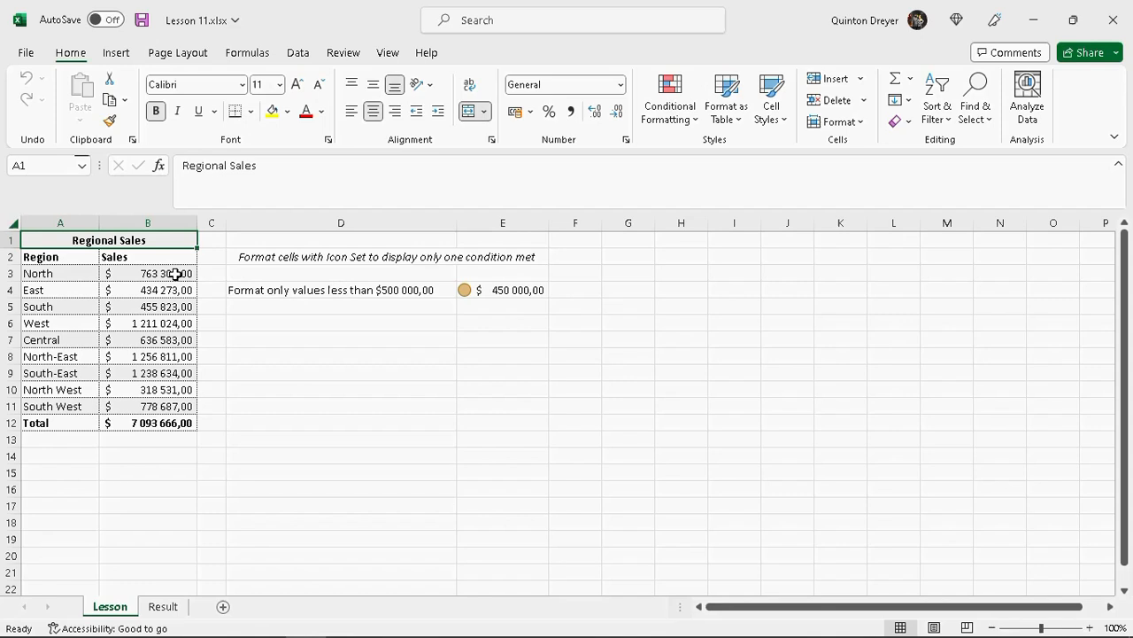
Step: In Lesson 11, start a new conditional formatting rule for the regional sales in B3:B11 using the Icon Sets format style
{"action": "left_click_drag", "start_coordinate": [176, 275], "coordinate": [174, 413]}
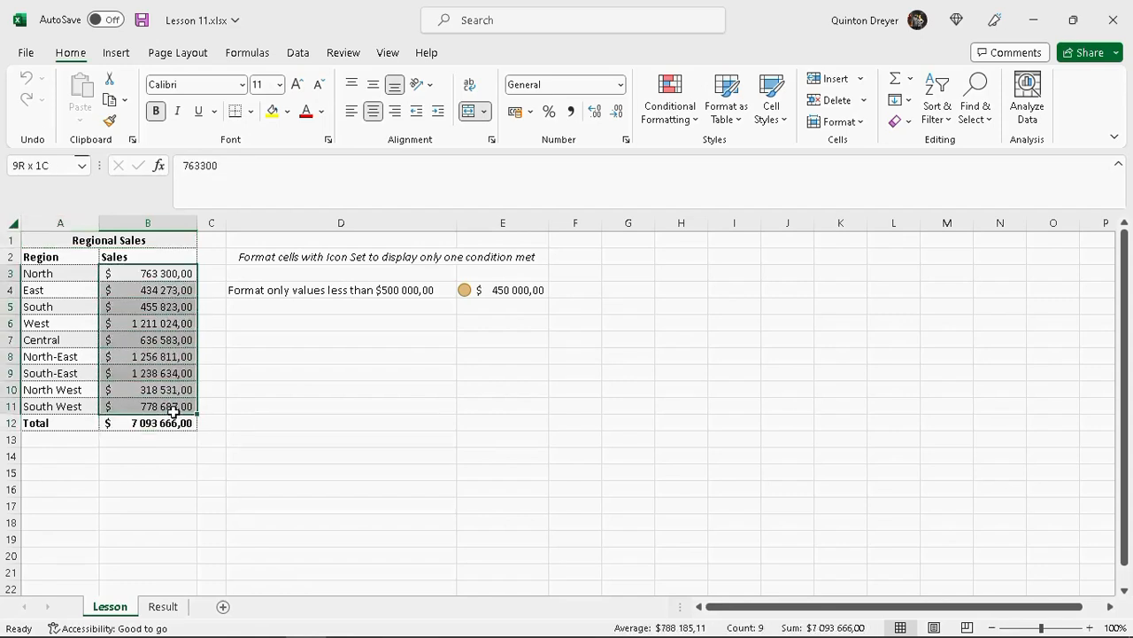
{"action": "left_click", "coordinate": [699, 122]}
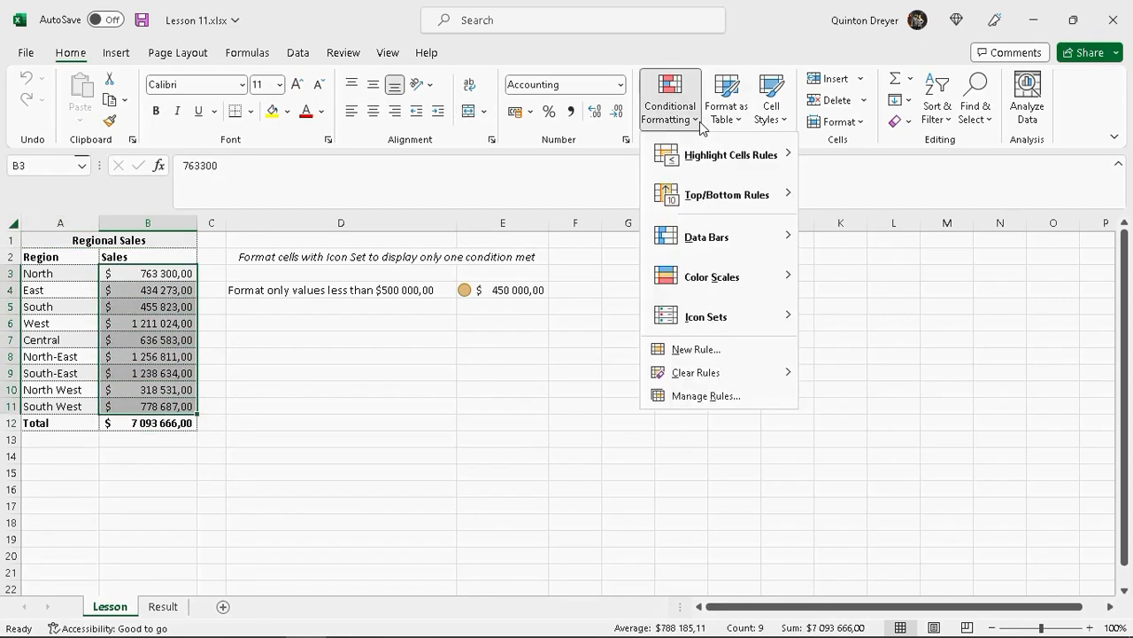
{"action": "left_click", "coordinate": [680, 397]}
{"action": "left_click_drag", "start_coordinate": [622, 306], "coordinate": [626, 228]}
{"action": "left_click", "coordinate": [374, 272]}
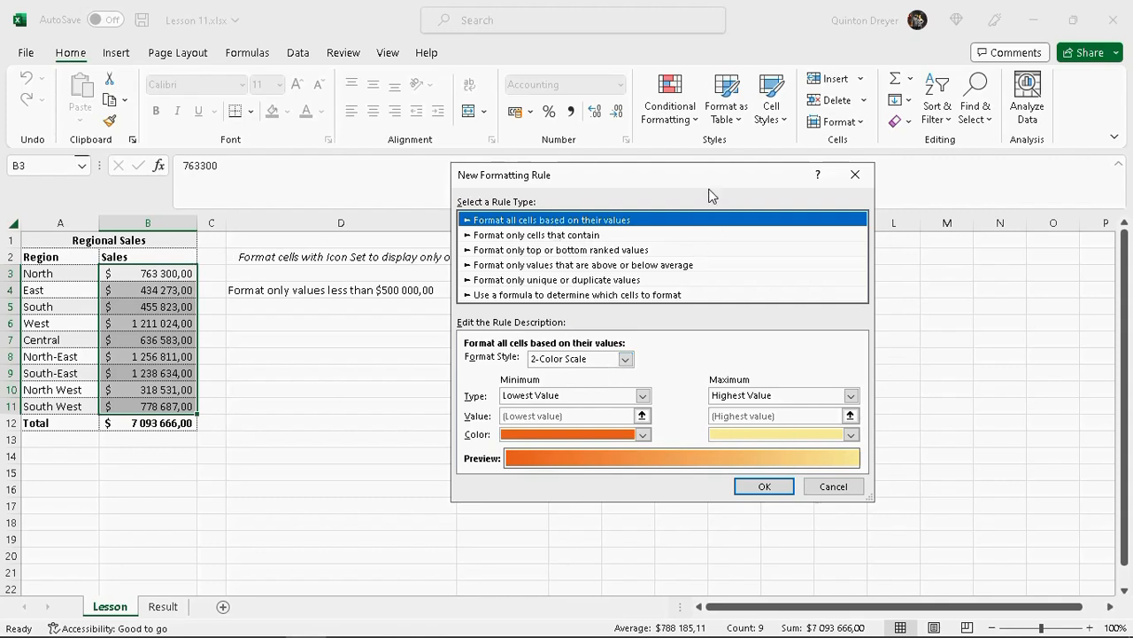
{"action": "left_click", "coordinate": [626, 359]}
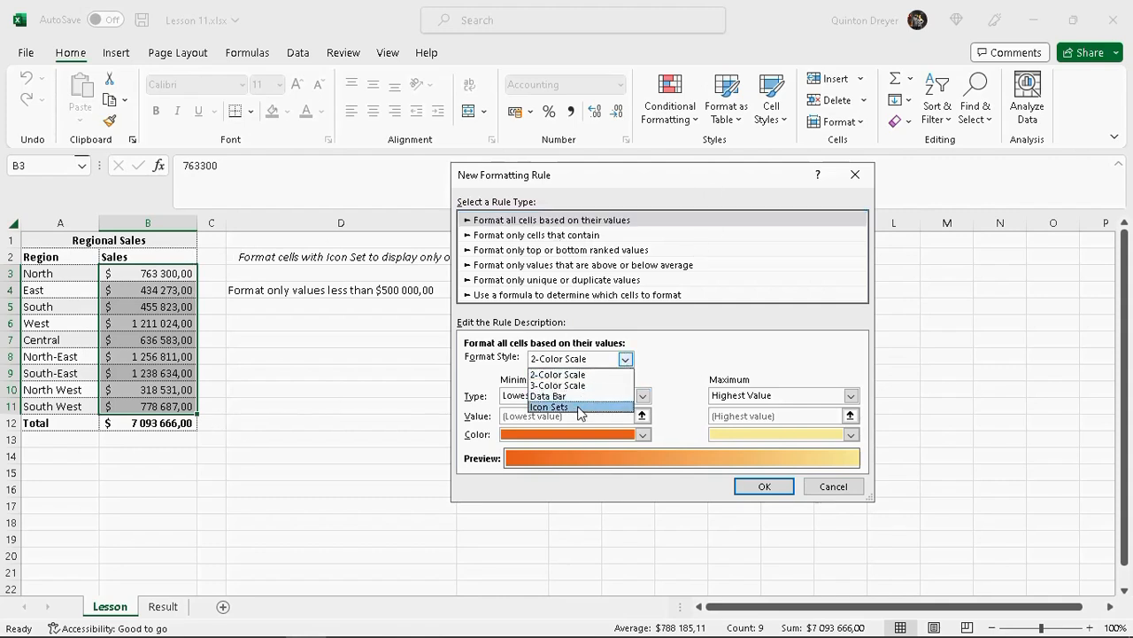
{"action": "left_click", "coordinate": [556, 406]}
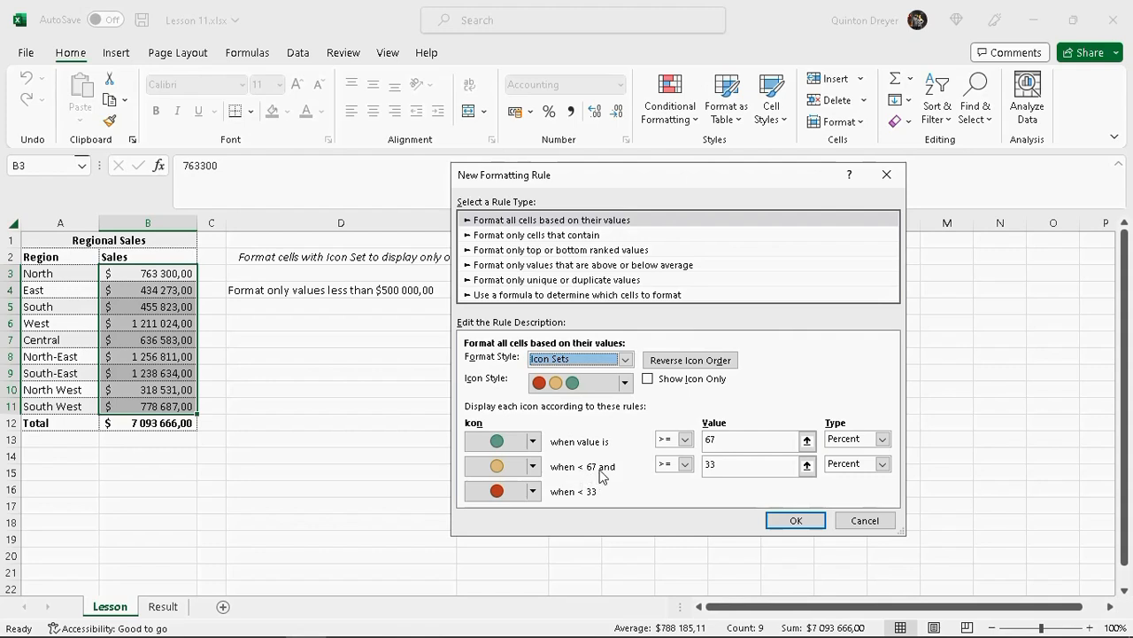
Step: Set the value type of both icon thresholds to Number
{"action": "left_click", "coordinate": [718, 463]}
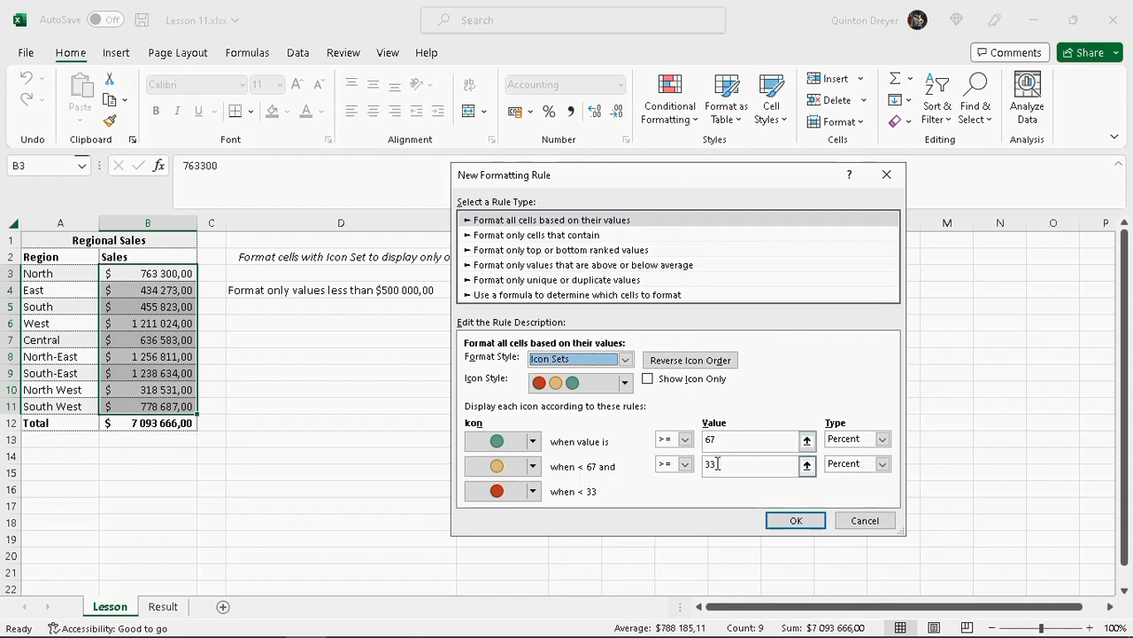
{"action": "left_click", "coordinate": [881, 439]}
{"action": "left_click", "coordinate": [846, 454]}
{"action": "left_click", "coordinate": [882, 463]}
{"action": "left_click", "coordinate": [846, 479]}
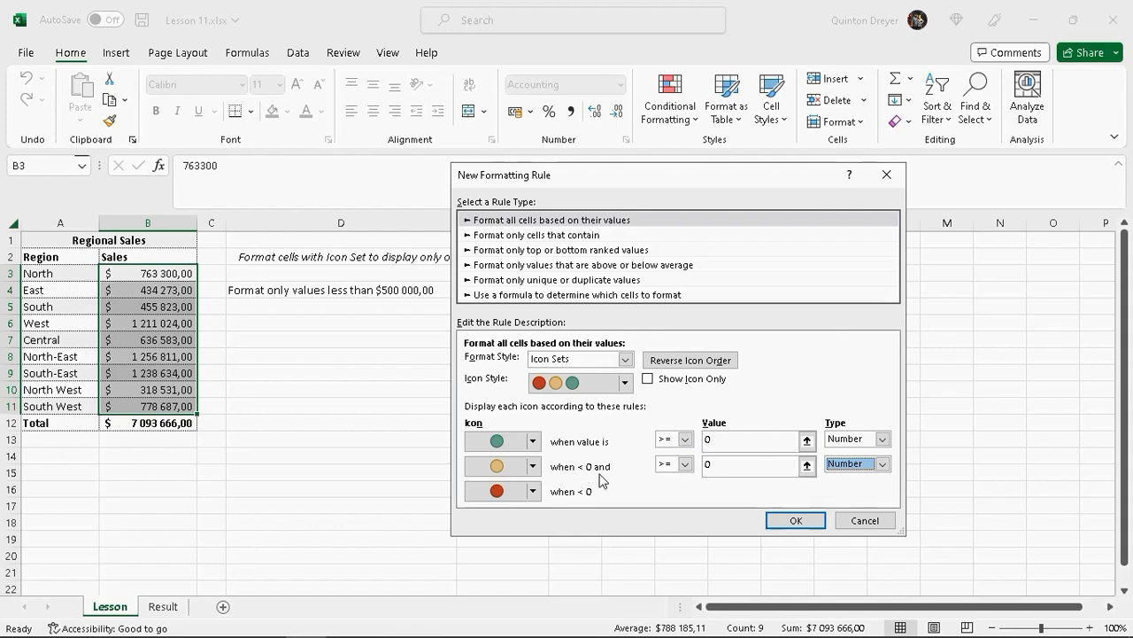
Step: Set the green icon's threshold to >= 500000 and apply the icon rule to the regional sales
{"action": "left_click", "coordinate": [700, 440]}
{"action": "type", "text": "500000"}
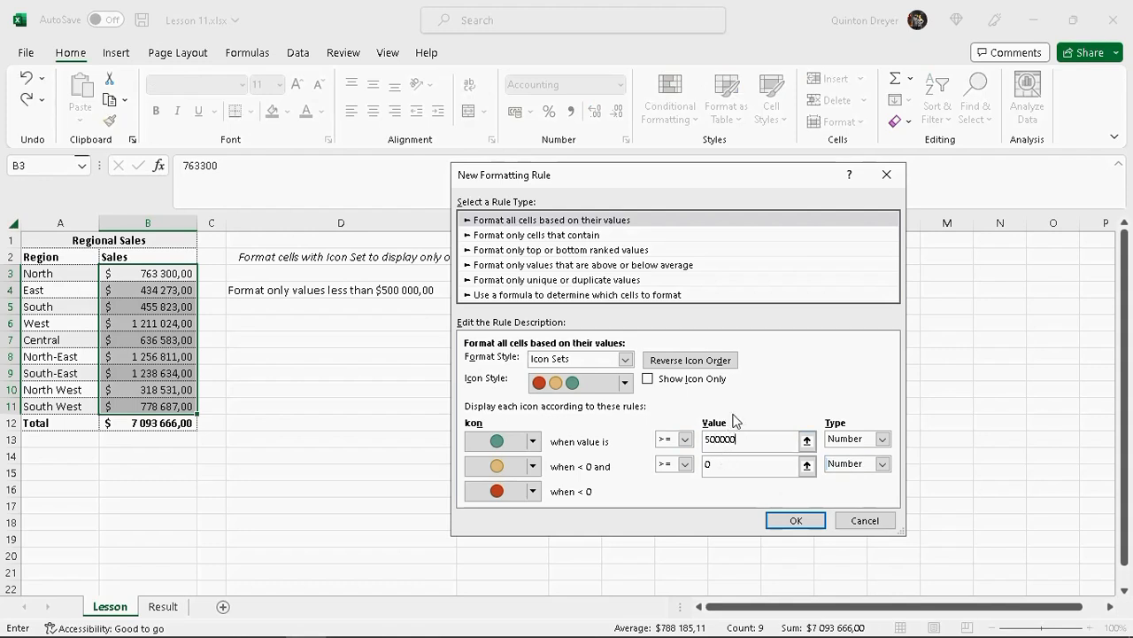
{"action": "left_click", "coordinate": [686, 439]}
{"action": "left_click", "coordinate": [687, 441]}
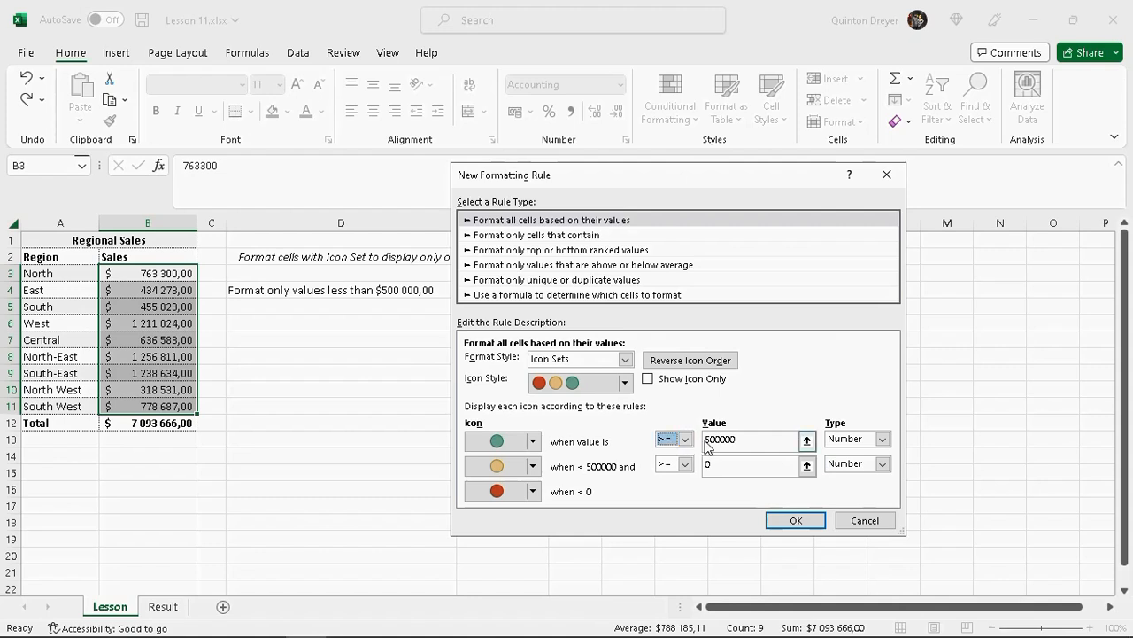
{"action": "left_click_drag", "start_coordinate": [738, 440], "coordinate": [703, 440]}
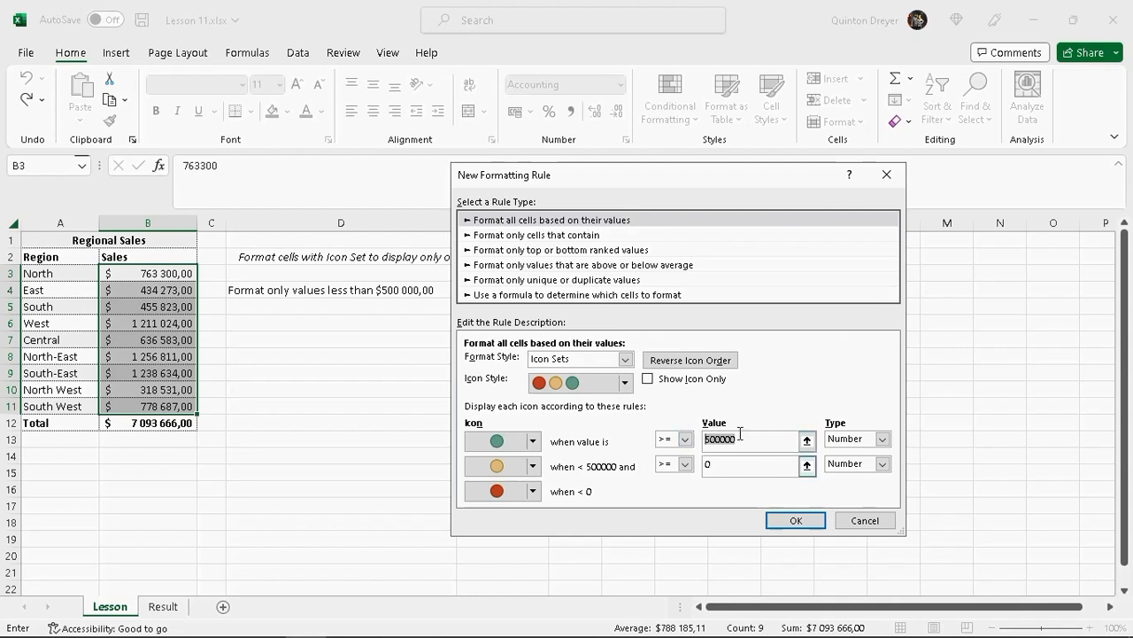
{"action": "left_click", "coordinate": [797, 522]}
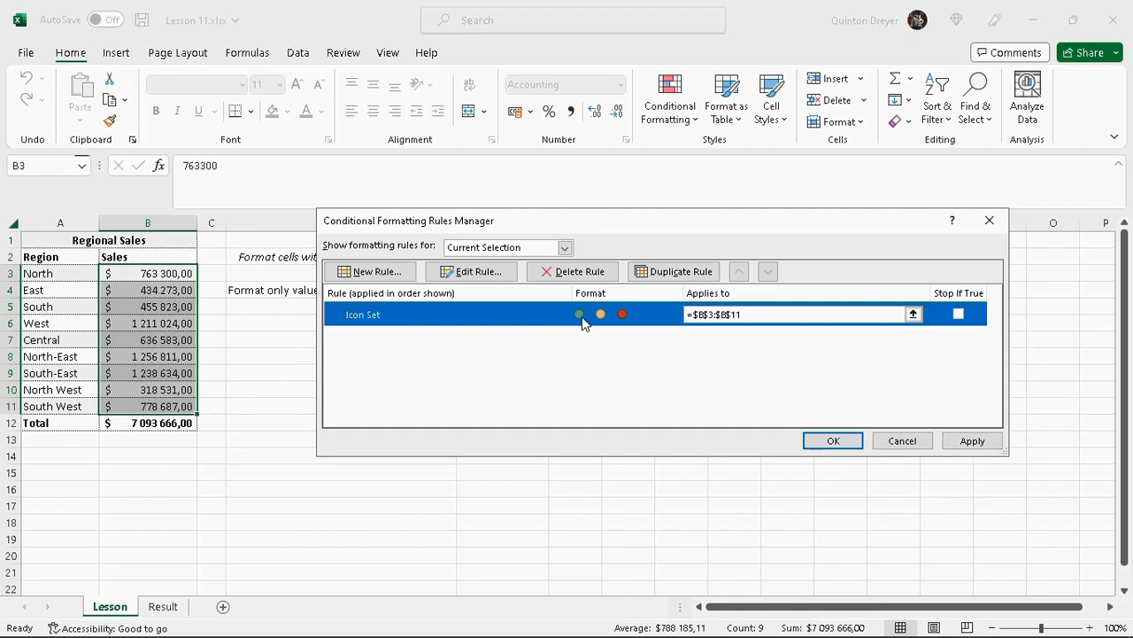
{"action": "left_click", "coordinate": [972, 441]}
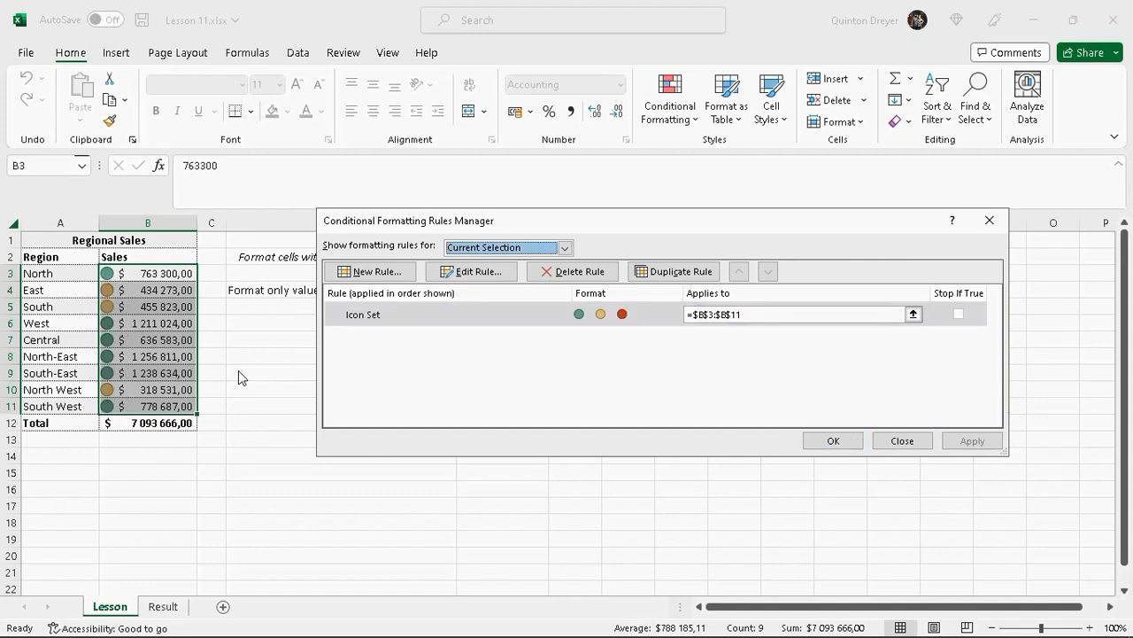
Step: Add an unformatted rule to the regional sales for cell values greater than or equal to 500000
{"action": "left_click", "coordinate": [373, 270]}
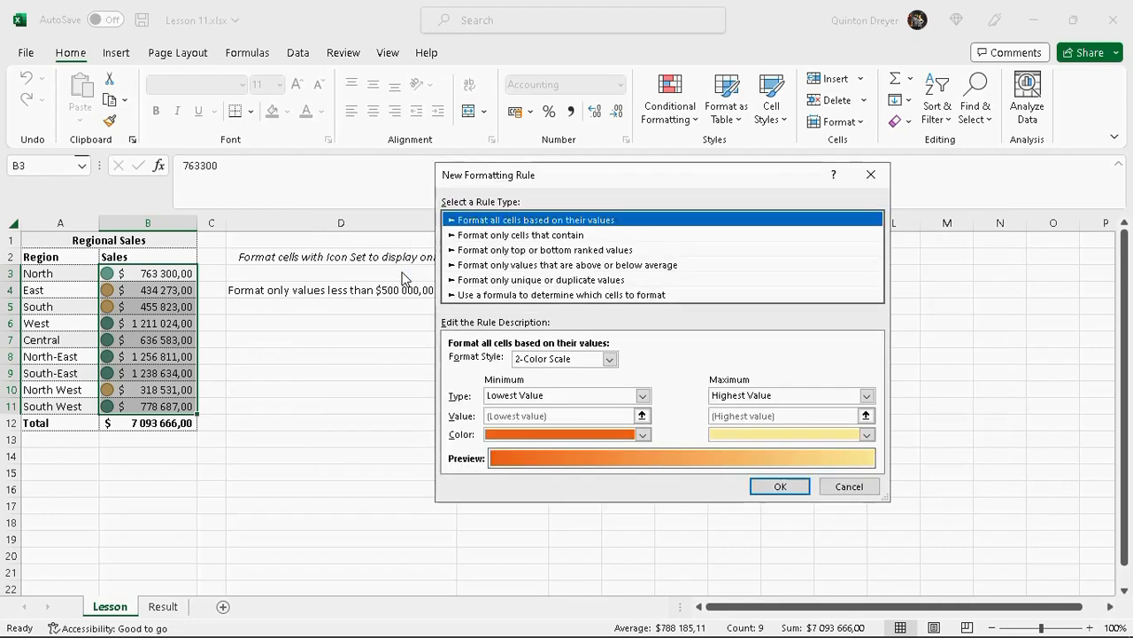
{"action": "left_click", "coordinate": [558, 236]}
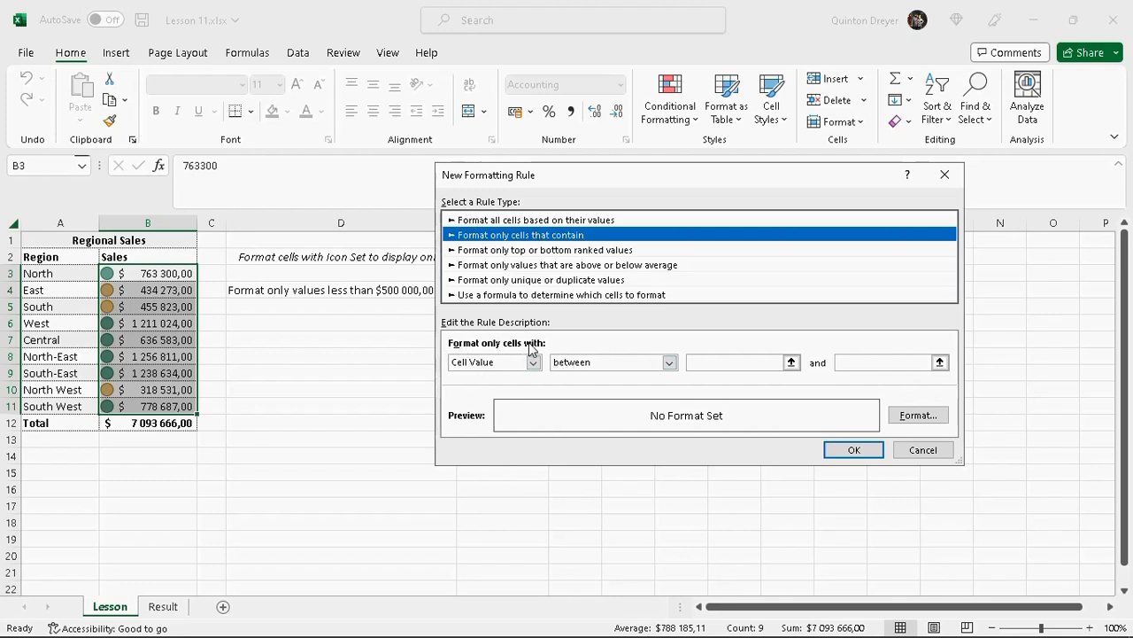
{"action": "left_click", "coordinate": [669, 362]}
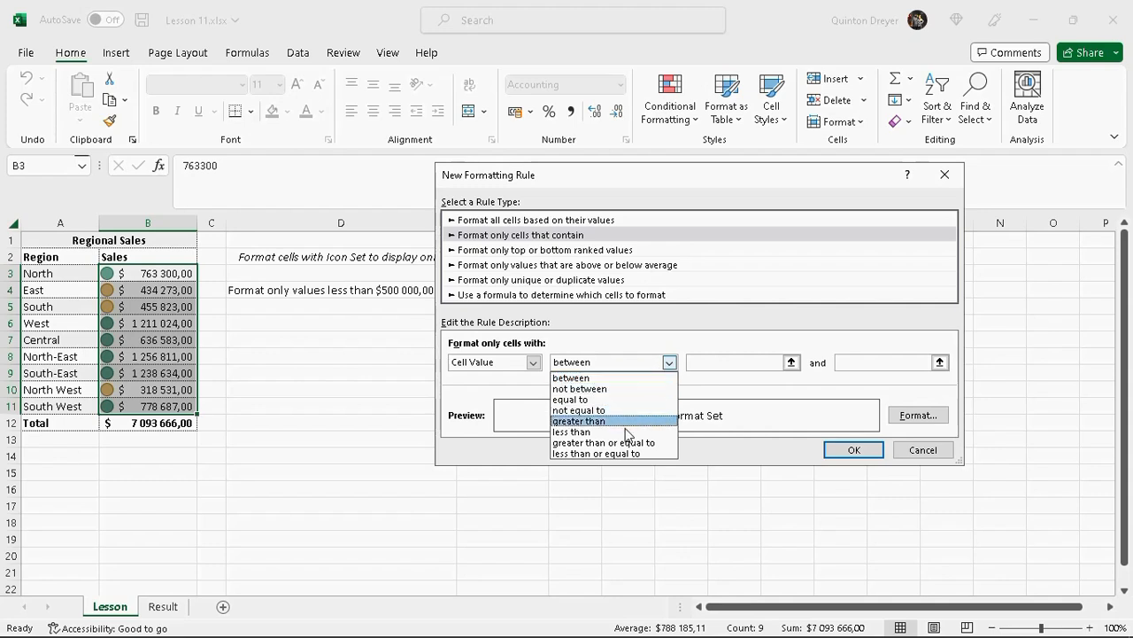
{"action": "left_click", "coordinate": [590, 421]}
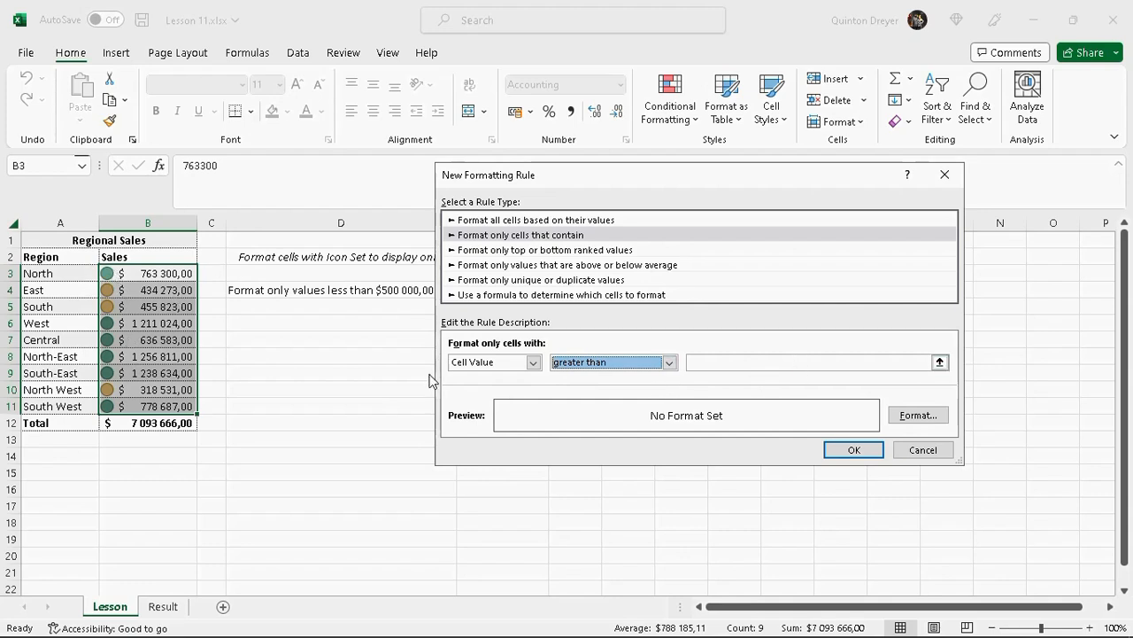
{"action": "left_click", "coordinate": [669, 362]}
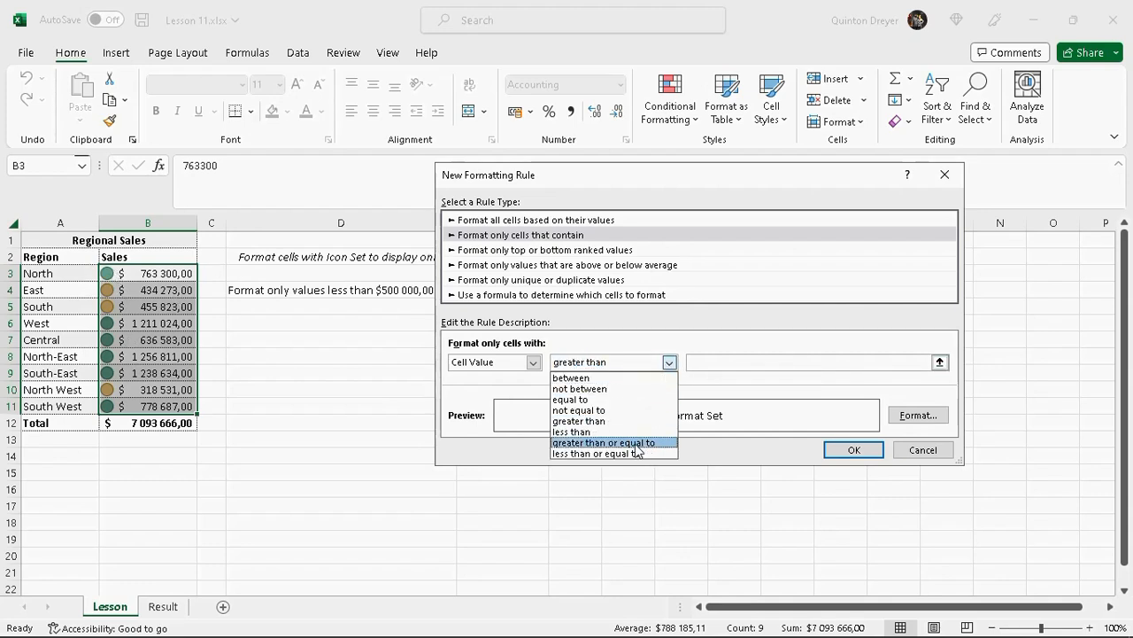
{"action": "left_click", "coordinate": [639, 440]}
{"action": "left_click", "coordinate": [697, 364]}
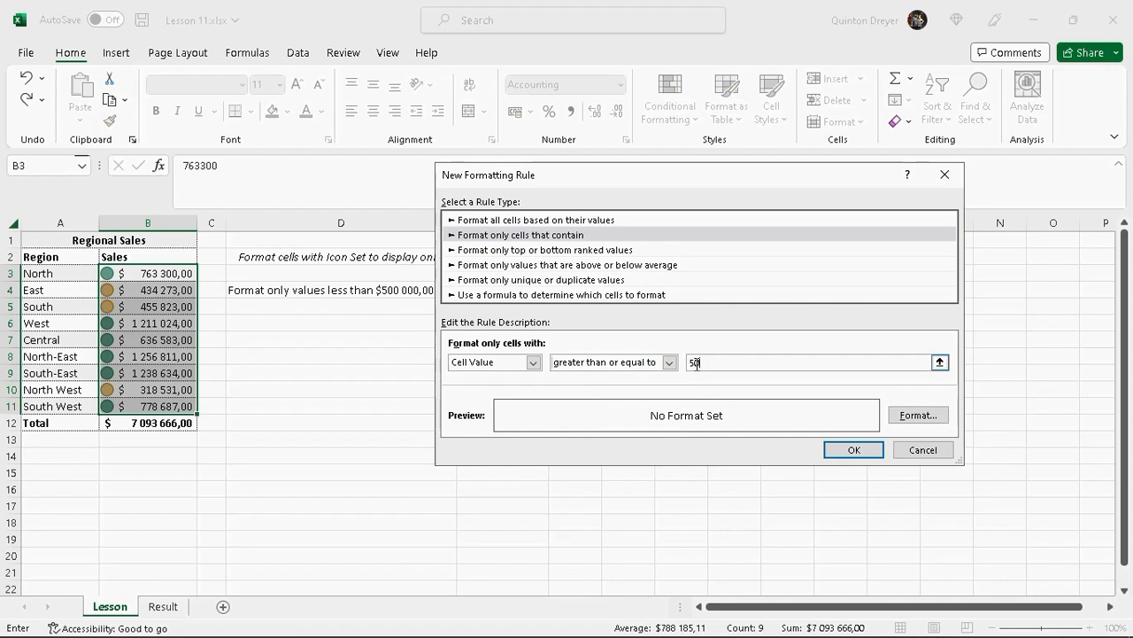
{"action": "type", "text": "500000"}
{"action": "left_click", "coordinate": [853, 450]}
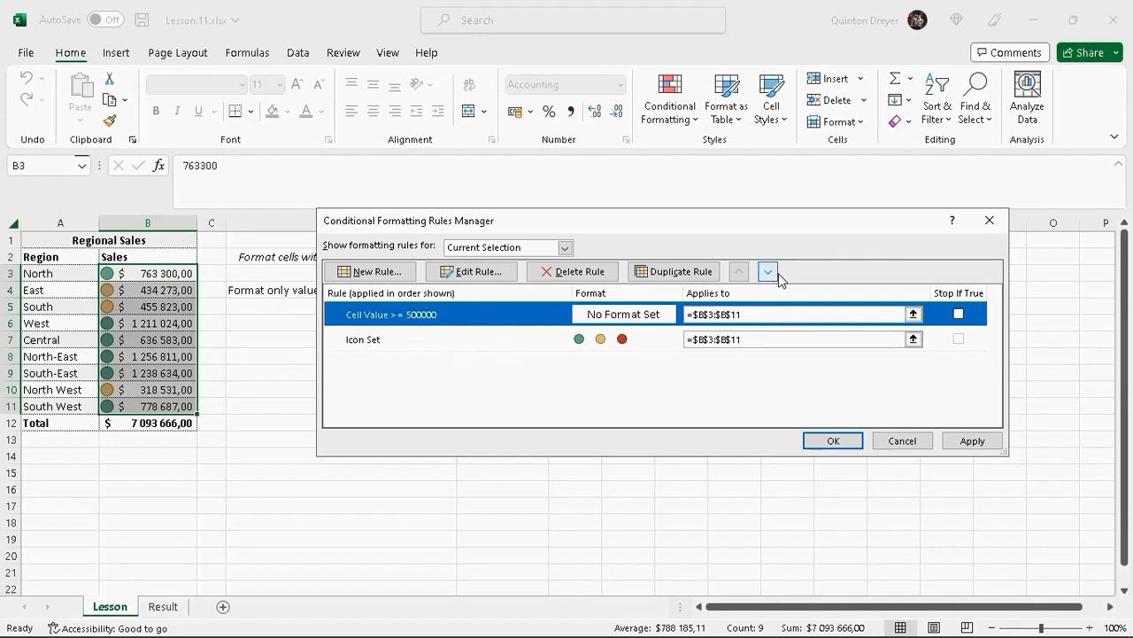
Step: Move the Cell Value >= 500000 rule below the Icon Set rule and back above it
{"action": "left_click", "coordinate": [769, 272]}
{"action": "left_click", "coordinate": [739, 274]}
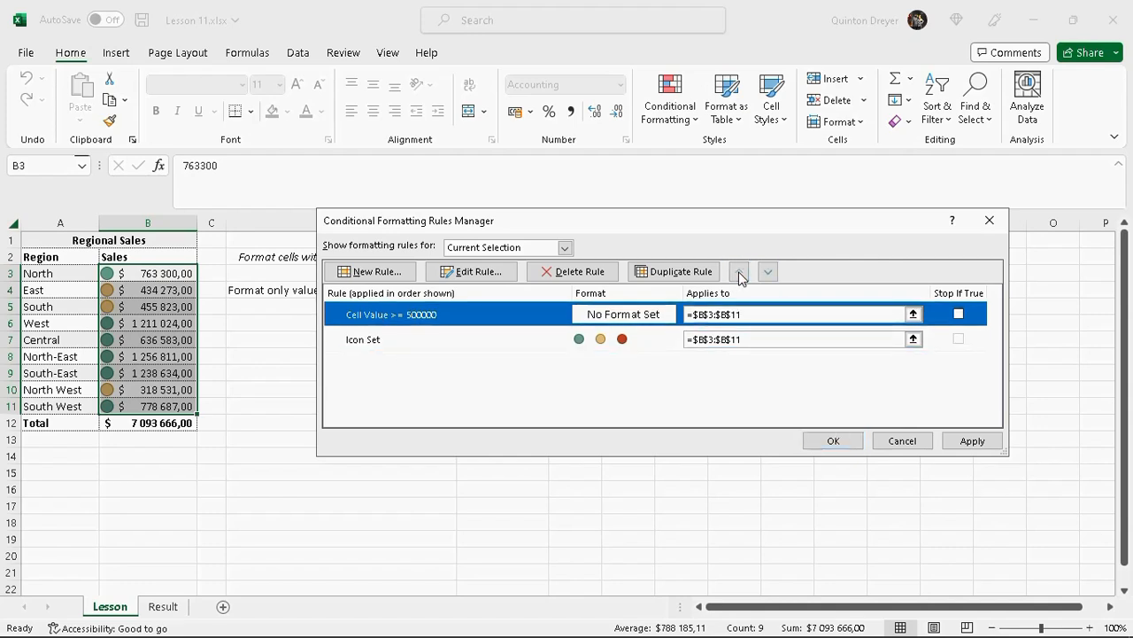
{"action": "left_click", "coordinate": [768, 272]}
{"action": "left_click", "coordinate": [739, 273]}
Step: Enable Stop If True for the Cell Value >= 500000 rule, apply the rules and close the Rules Manager
{"action": "left_click", "coordinate": [959, 314]}
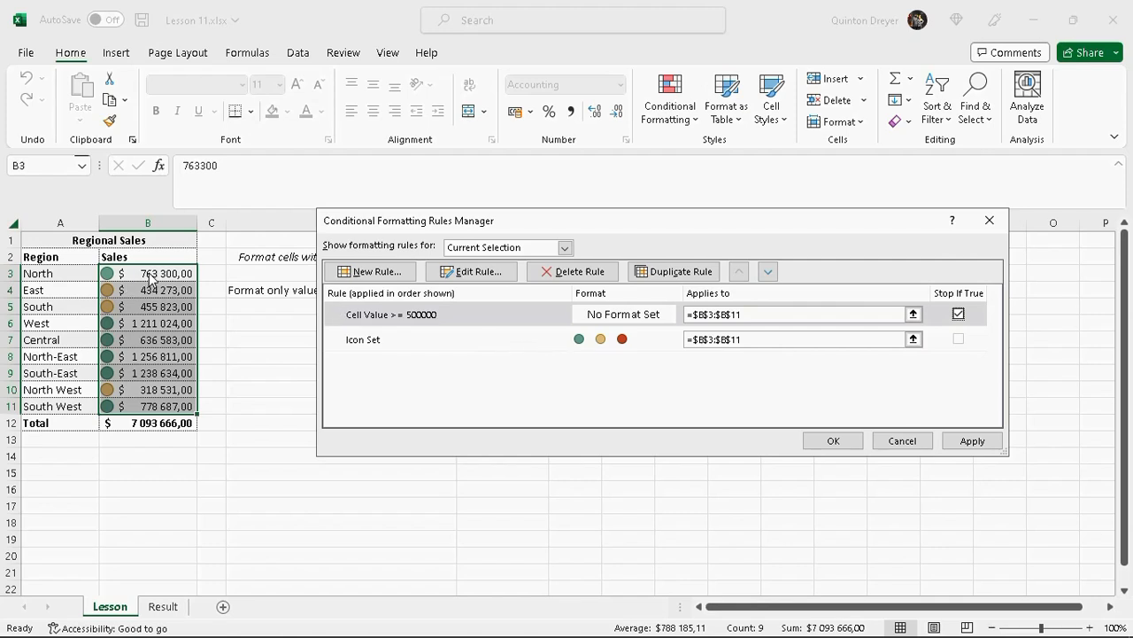
{"action": "left_click", "coordinate": [974, 441]}
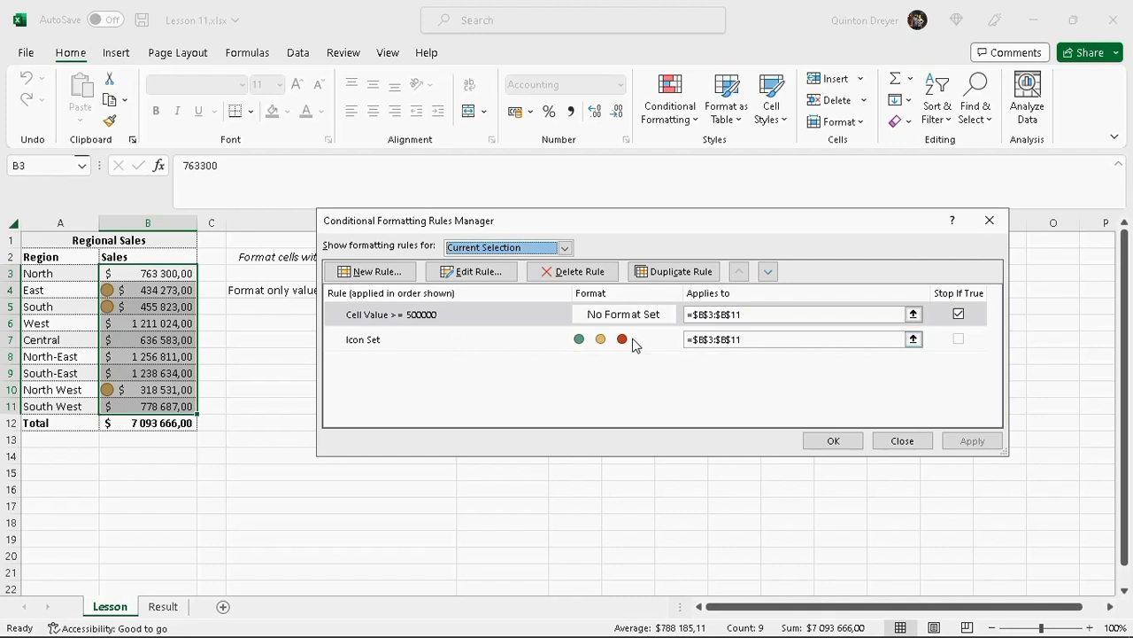
{"action": "left_click", "coordinate": [600, 341]}
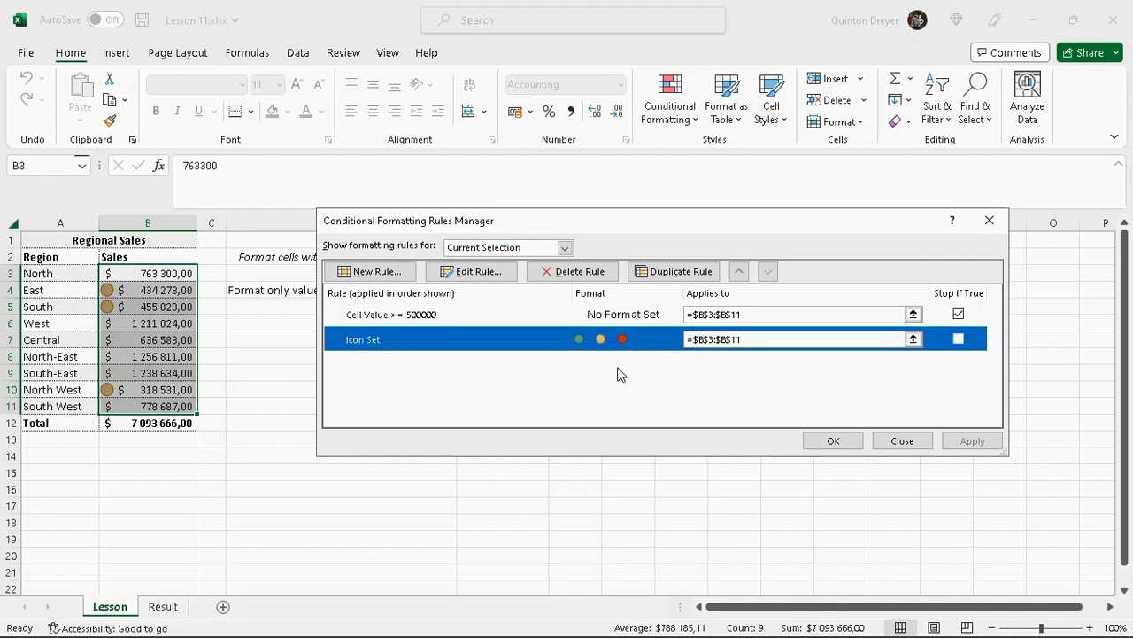
{"action": "left_click", "coordinate": [902, 440]}
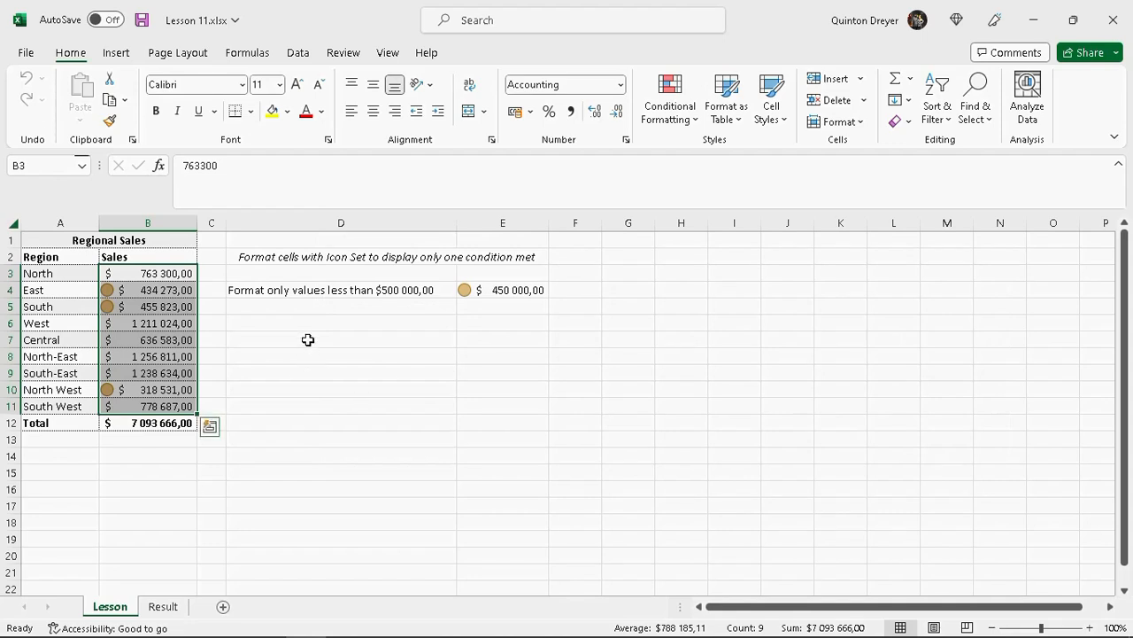
{"action": "left_click", "coordinate": [291, 304]}
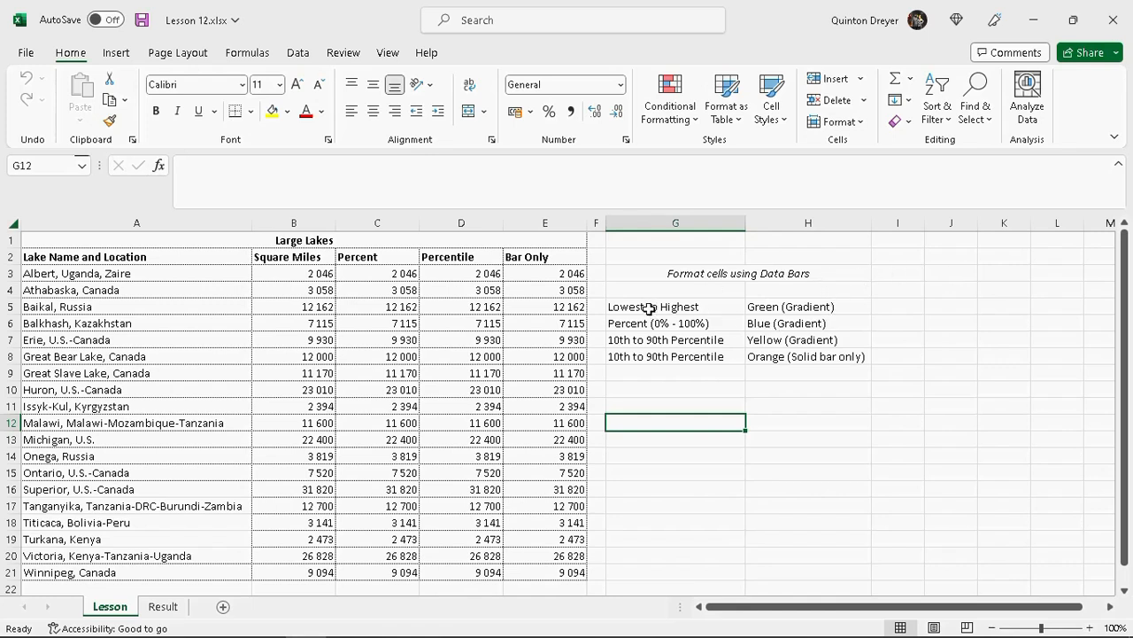
Step: In Lesson 12, examine the data bar requirements in G5:H8 against the Square Miles, Percent, Percentile and Bar Only columns
{"action": "left_click_drag", "start_coordinate": [651, 307], "coordinate": [749, 306]}
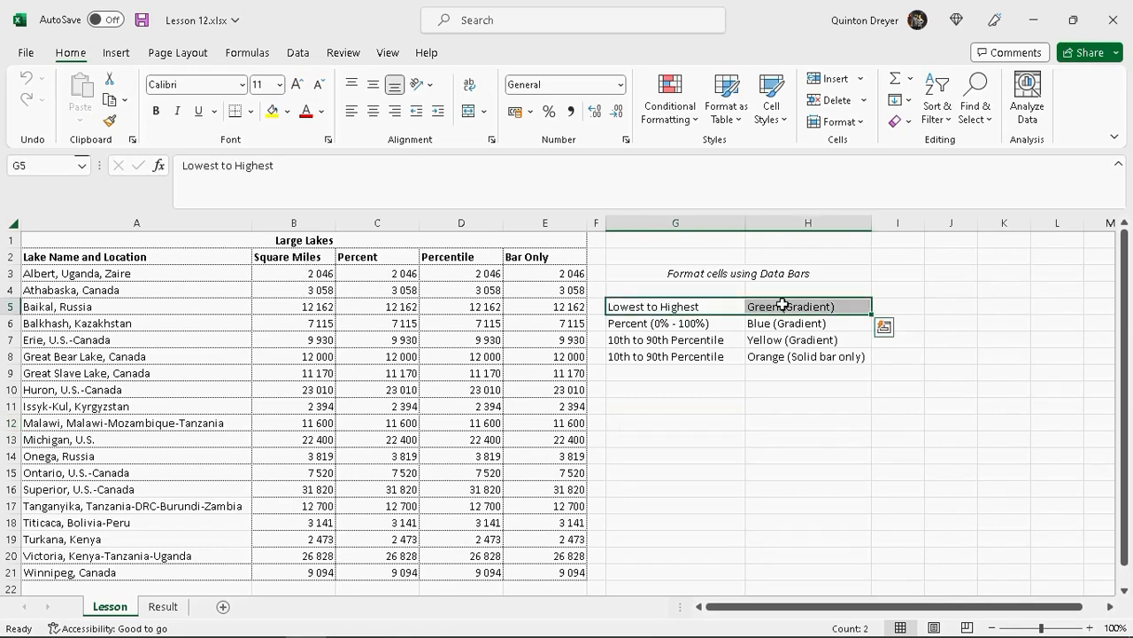
{"action": "left_click_drag", "start_coordinate": [299, 257], "coordinate": [306, 574]}
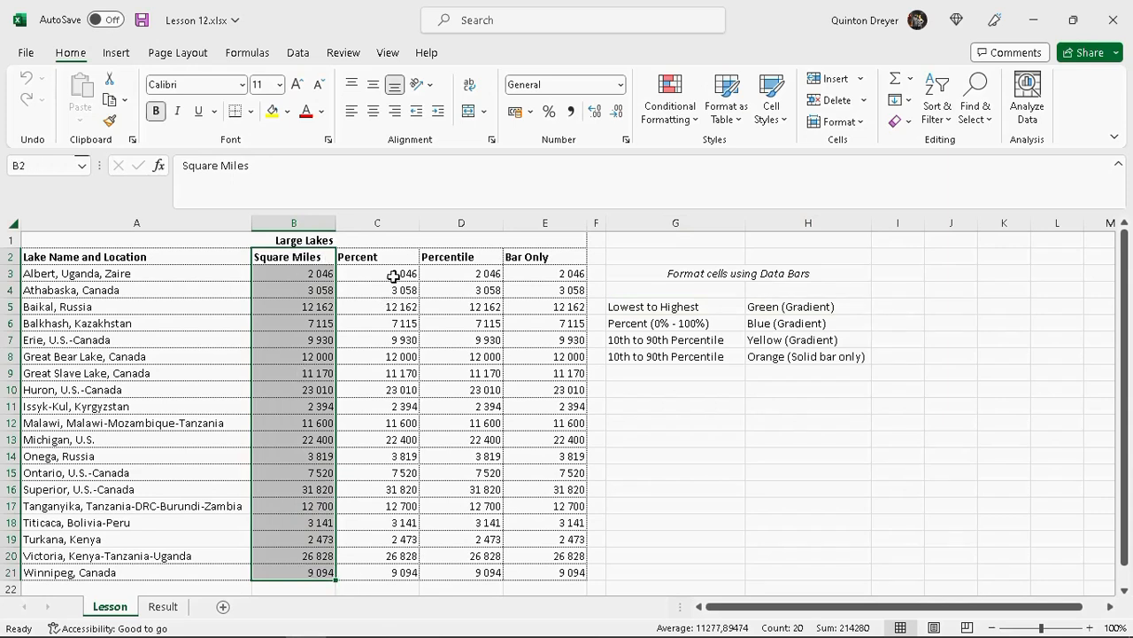
{"action": "left_click_drag", "start_coordinate": [400, 255], "coordinate": [398, 572]}
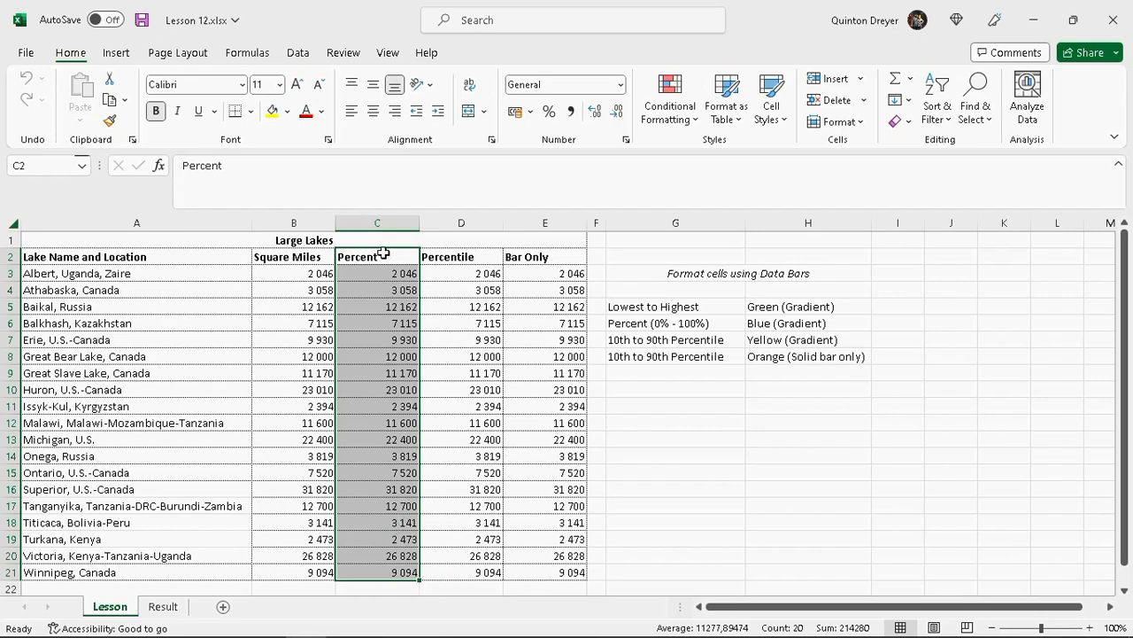
{"action": "left_click", "coordinate": [668, 340]}
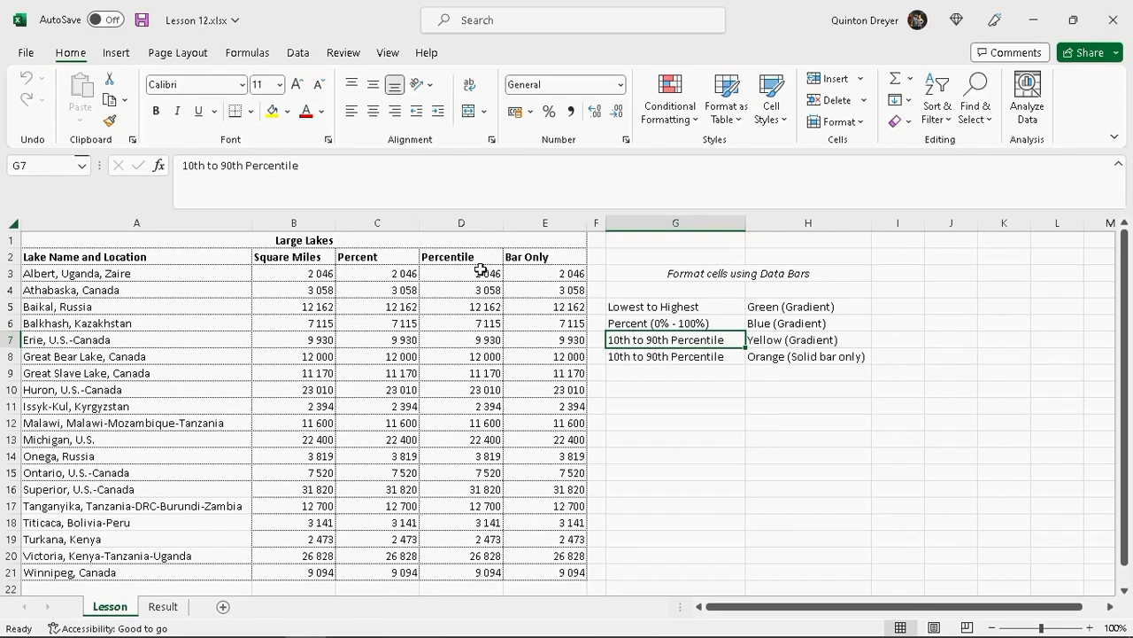
{"action": "left_click_drag", "start_coordinate": [450, 258], "coordinate": [457, 574]}
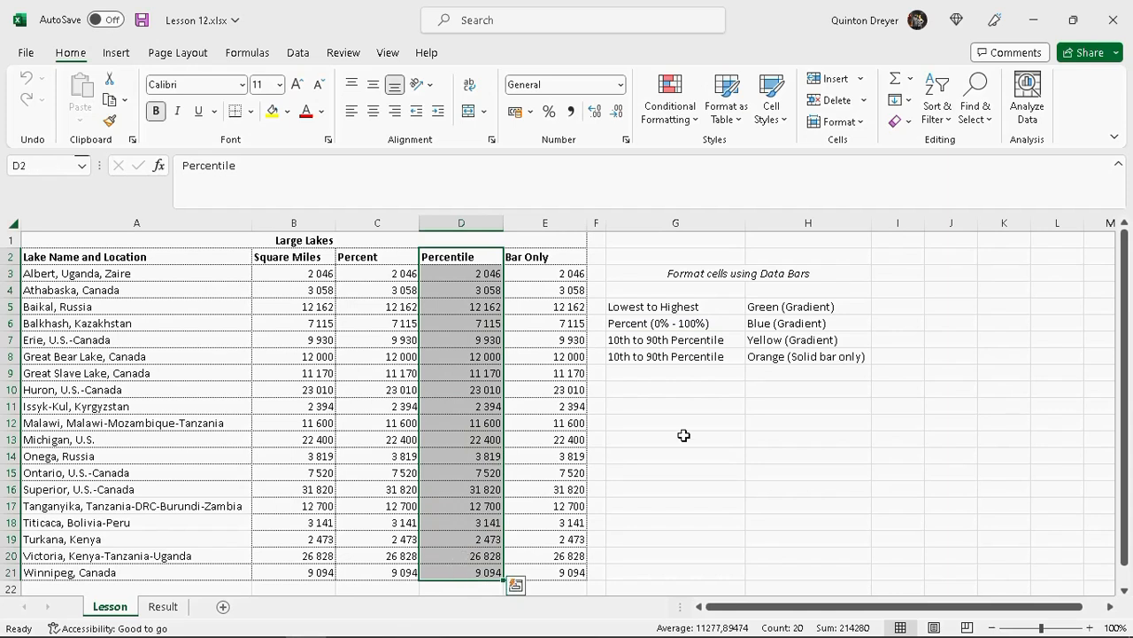
{"action": "left_click", "coordinate": [623, 357]}
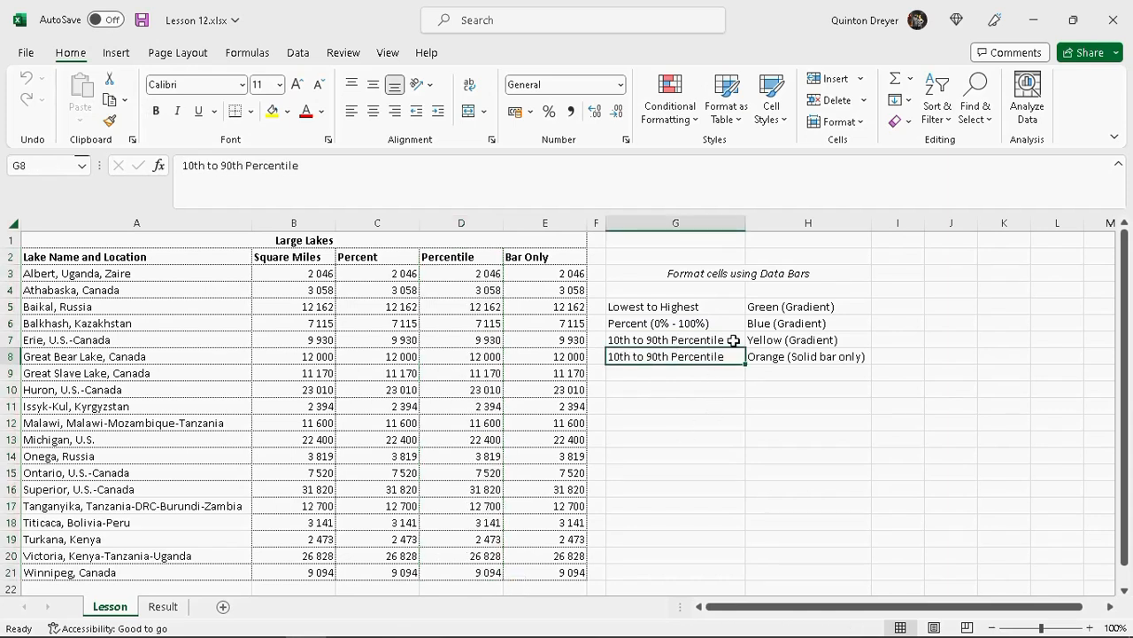
{"action": "left_click", "coordinate": [783, 361]}
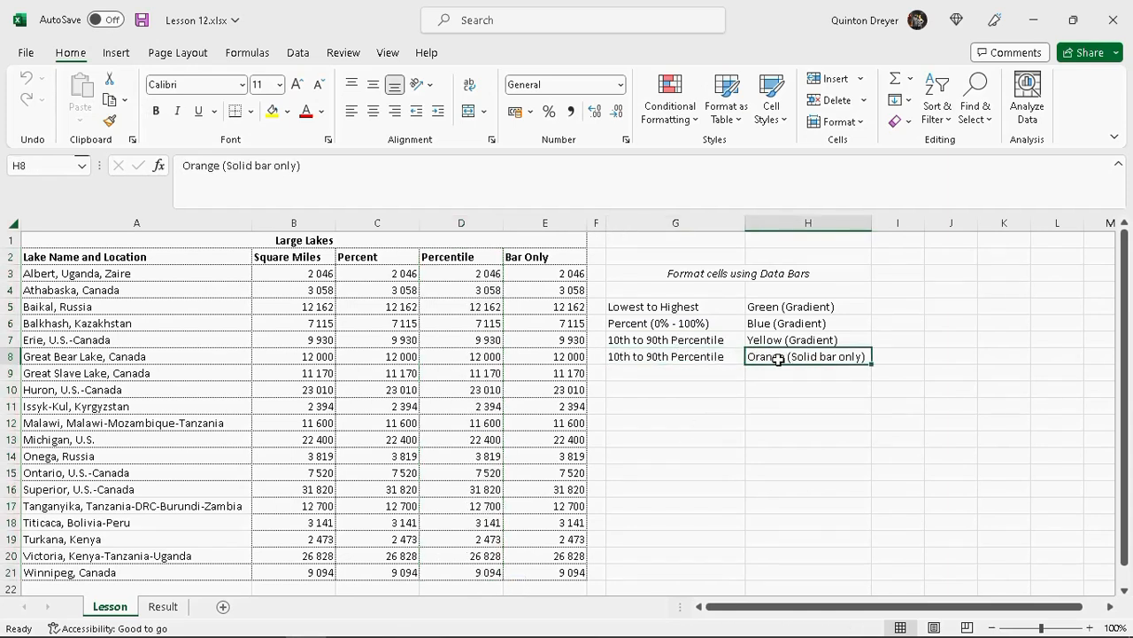
{"action": "left_click", "coordinate": [706, 357]}
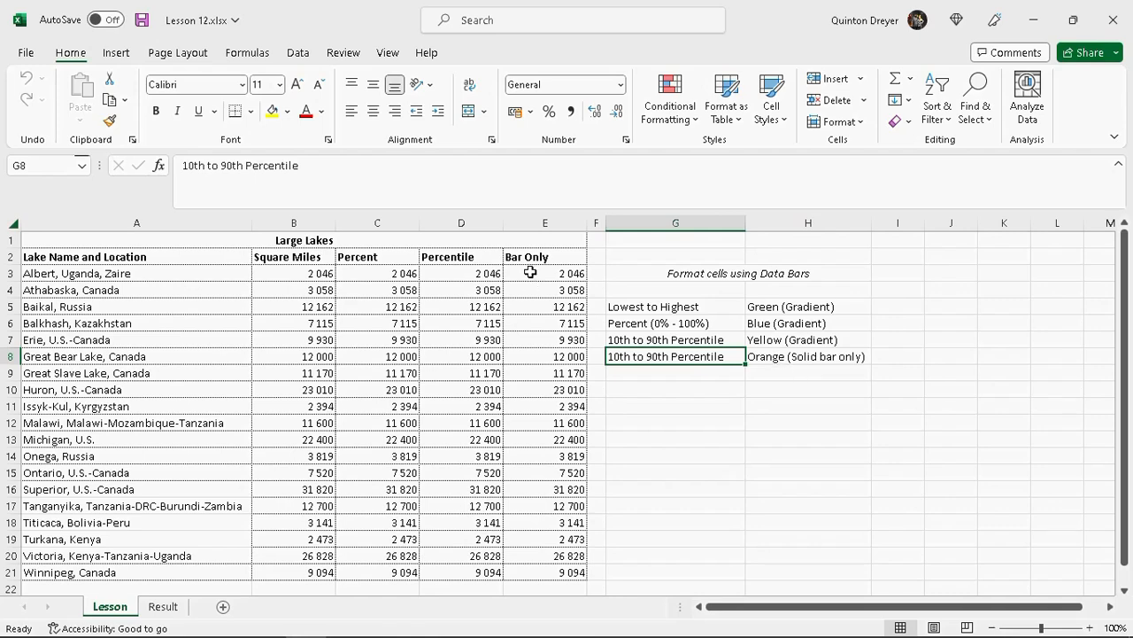
{"action": "left_click_drag", "start_coordinate": [536, 257], "coordinate": [536, 571]}
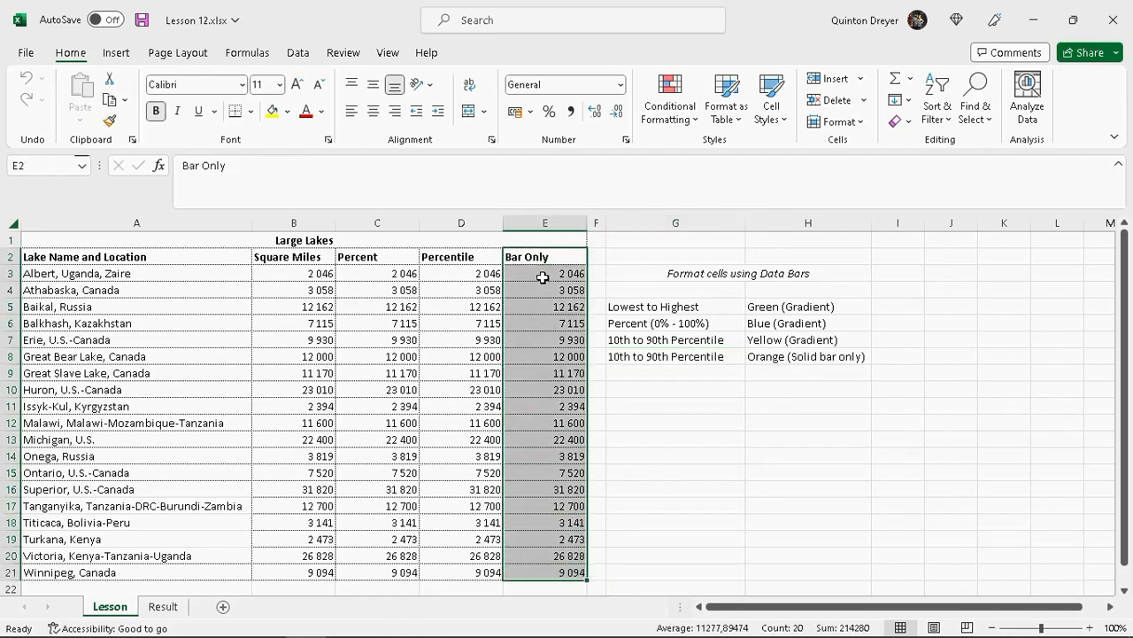
{"action": "left_click_drag", "start_coordinate": [540, 274], "coordinate": [544, 570]}
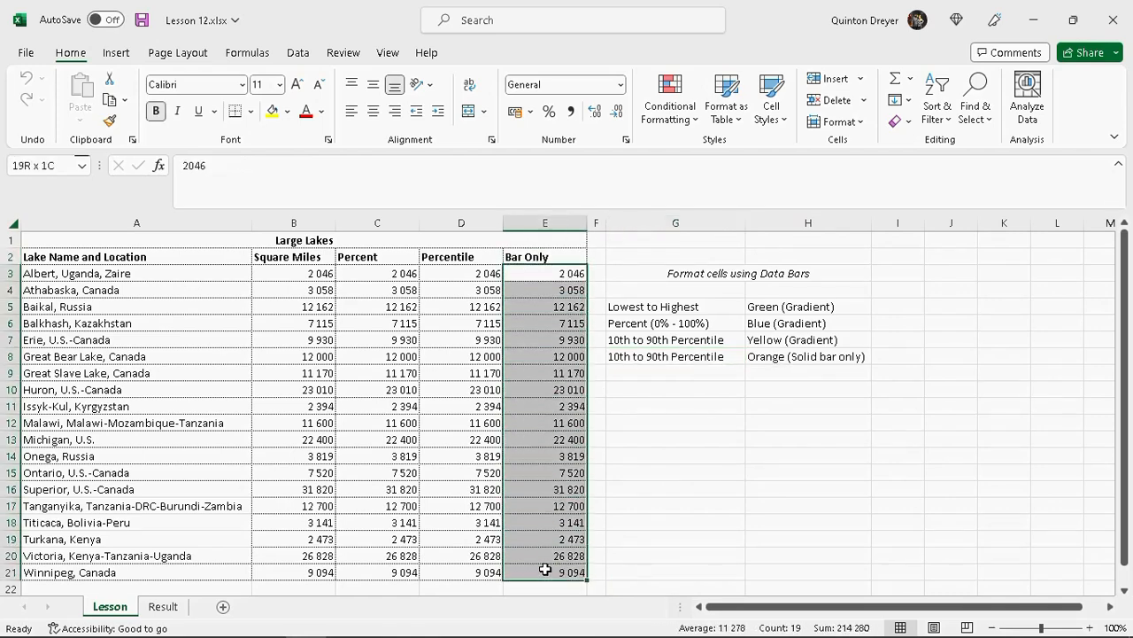
{"action": "left_click", "coordinate": [561, 274]}
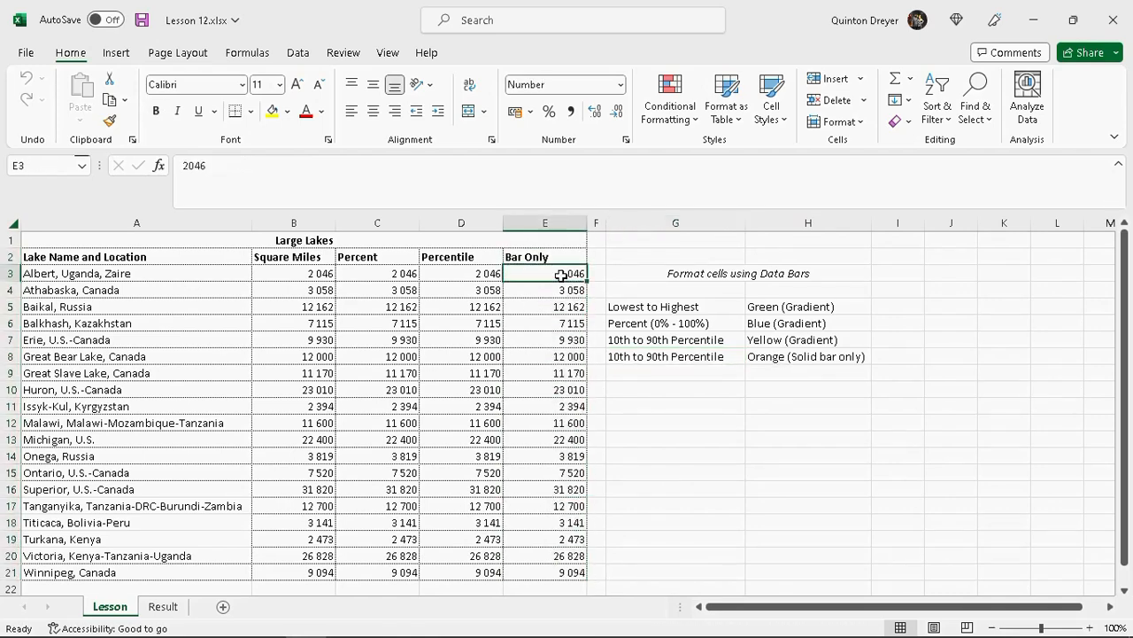
{"action": "left_click", "coordinate": [315, 273]}
{"action": "left_click", "coordinate": [305, 241]}
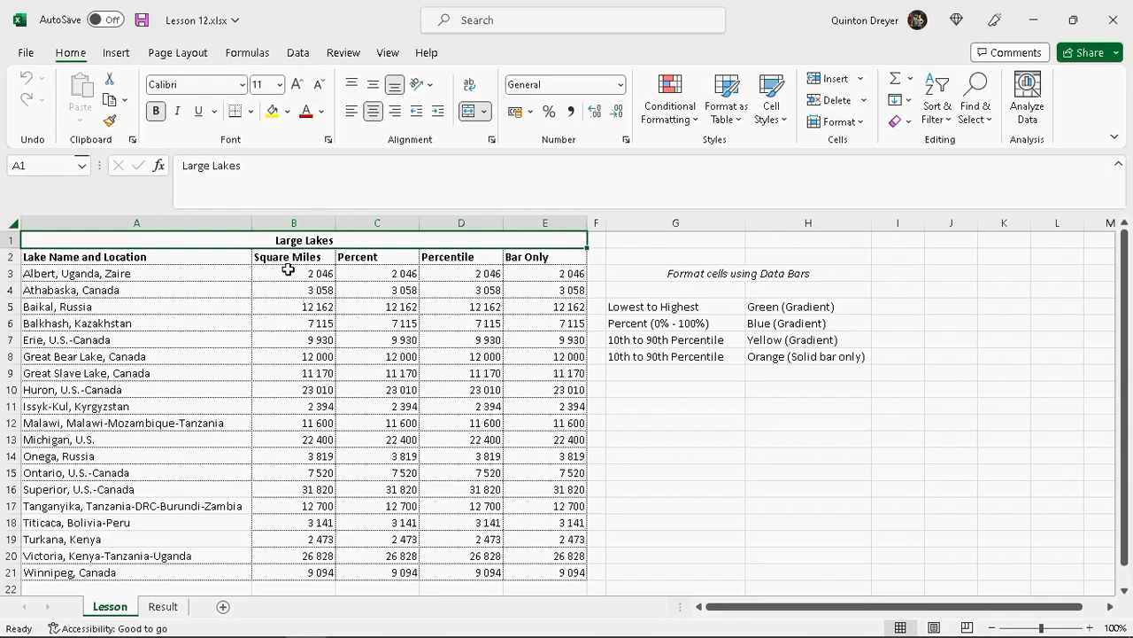
Step: Start a custom data bar rule for the Square Miles values in B3:B21
{"action": "left_click_drag", "start_coordinate": [288, 270], "coordinate": [304, 571]}
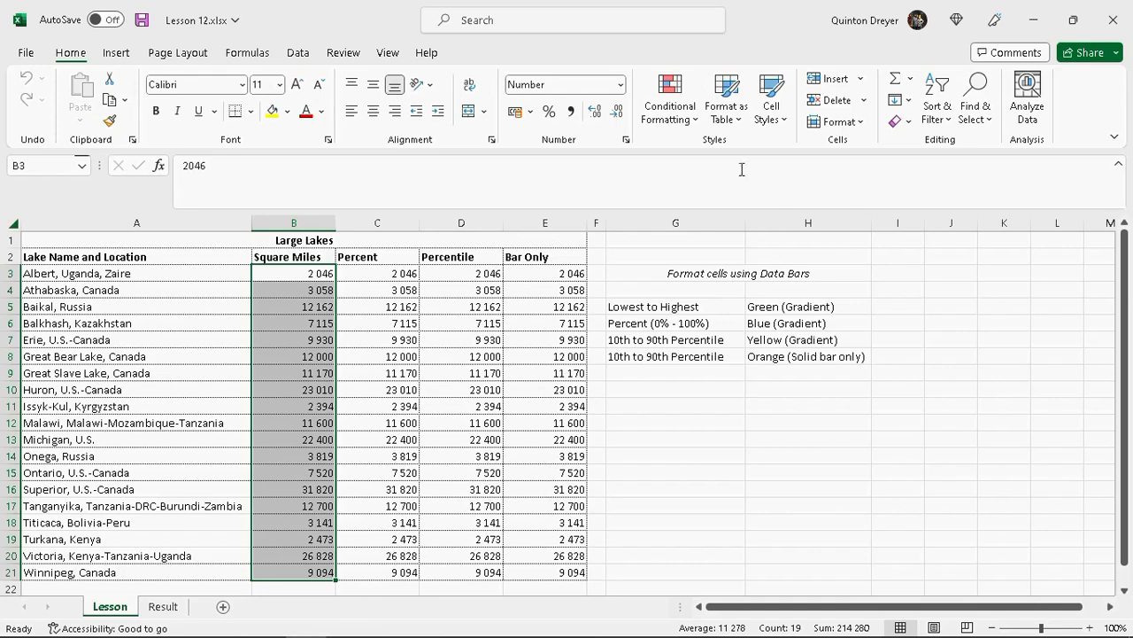
{"action": "left_click", "coordinate": [697, 124]}
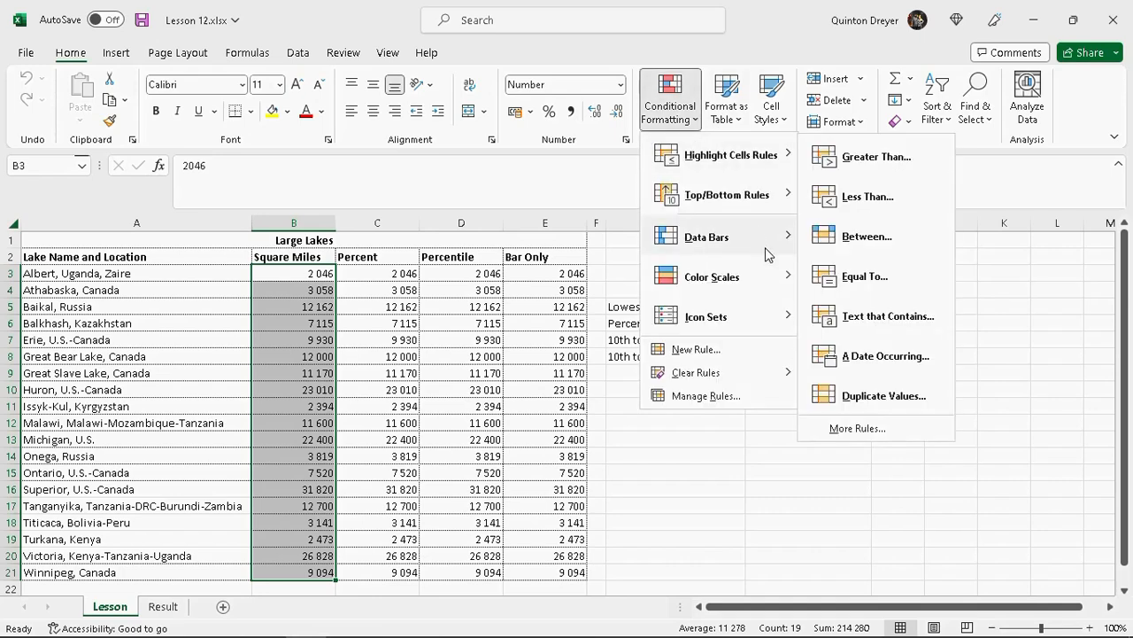
{"action": "mouse_move", "coordinate": [781, 252]}
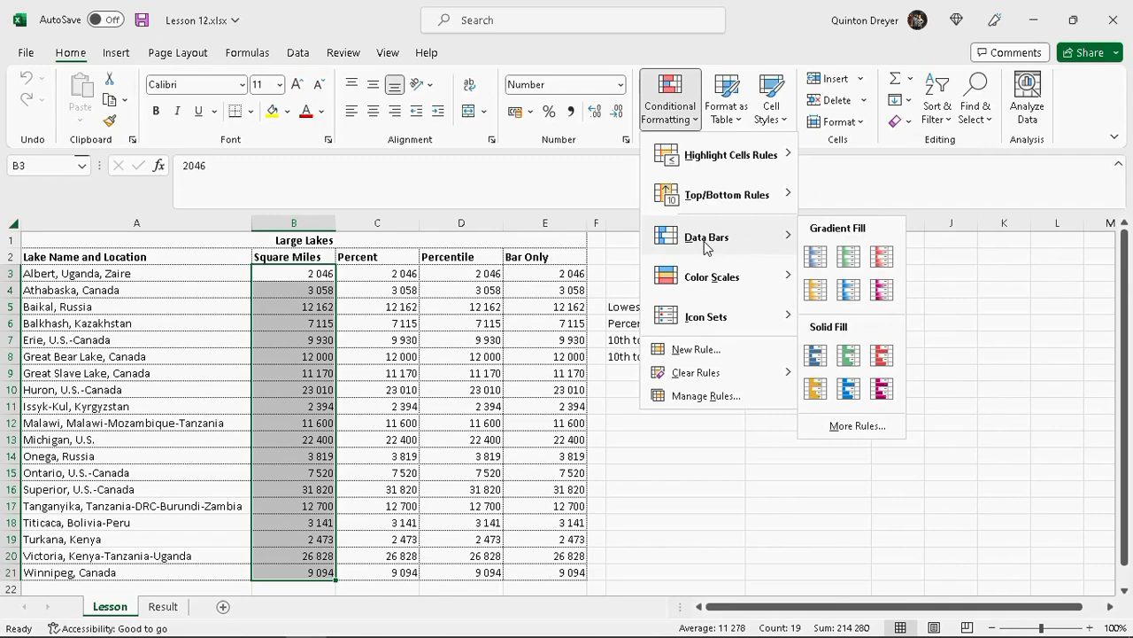
{"action": "left_click", "coordinate": [855, 426]}
{"action": "left_click_drag", "start_coordinate": [699, 140], "coordinate": [857, 63]}
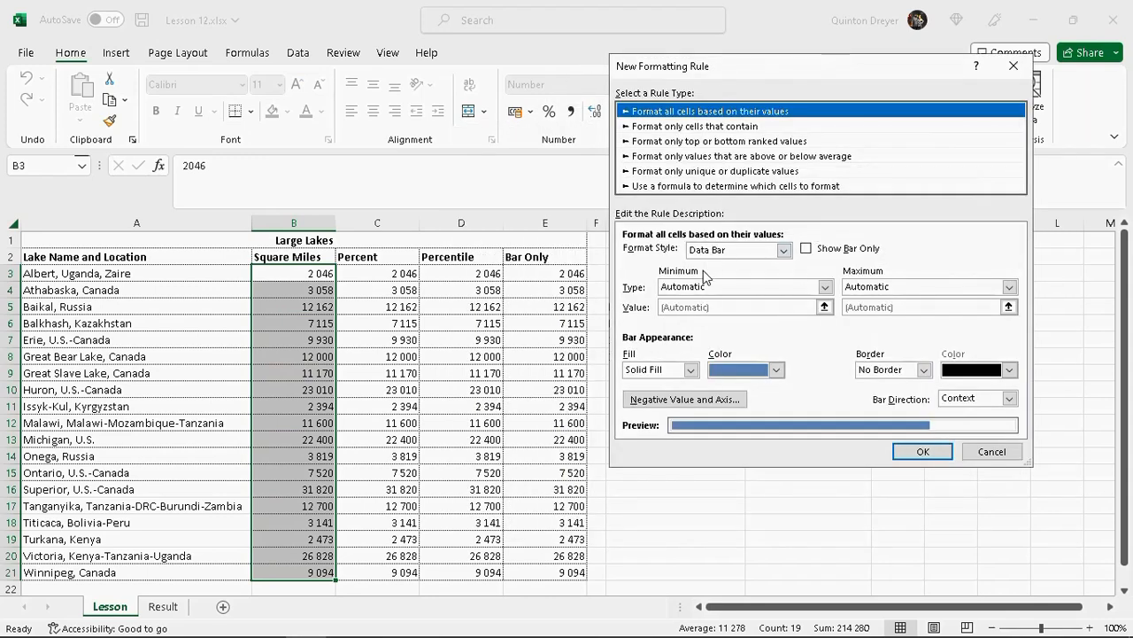
Step: Set the data bar's minimum type to Lowest Value and its maximum type to Highest Value
{"action": "left_click", "coordinate": [825, 286]}
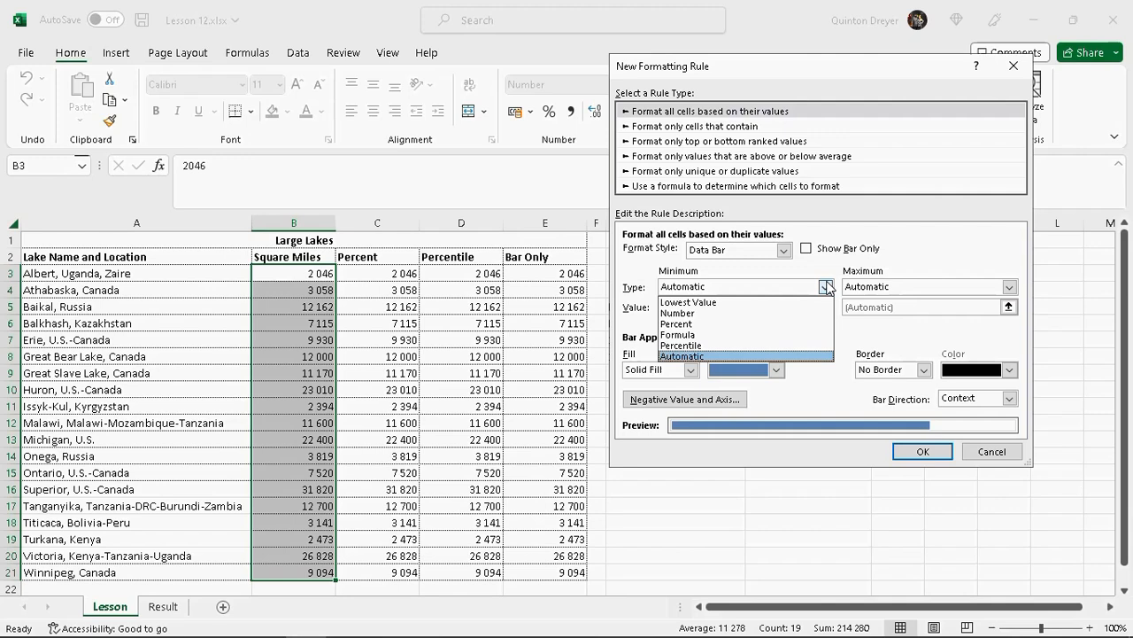
{"action": "left_click", "coordinate": [741, 304]}
{"action": "left_click", "coordinate": [1008, 286]}
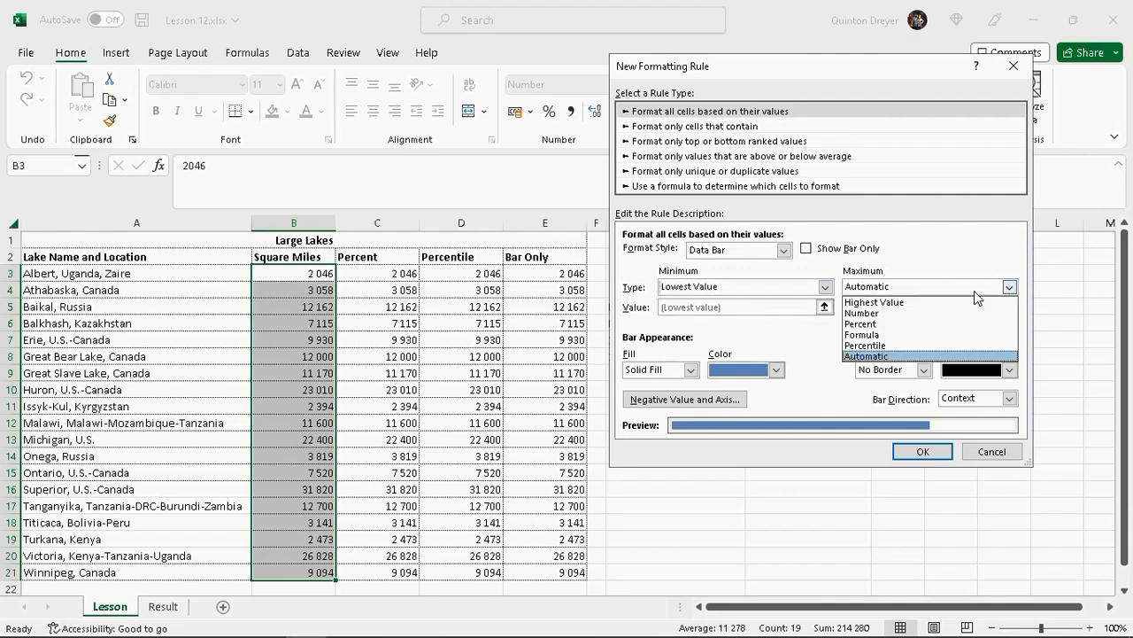
{"action": "left_click", "coordinate": [852, 303]}
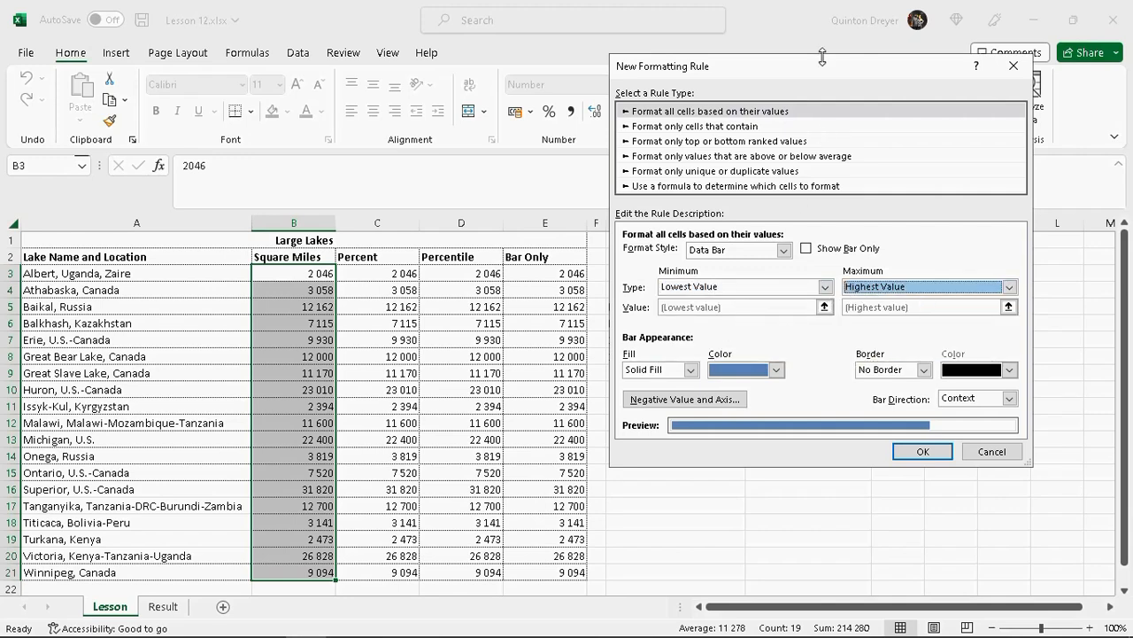
Step: Set the data bar's fill to Gradient Fill
{"action": "left_click_drag", "start_coordinate": [822, 56], "coordinate": [702, 89]}
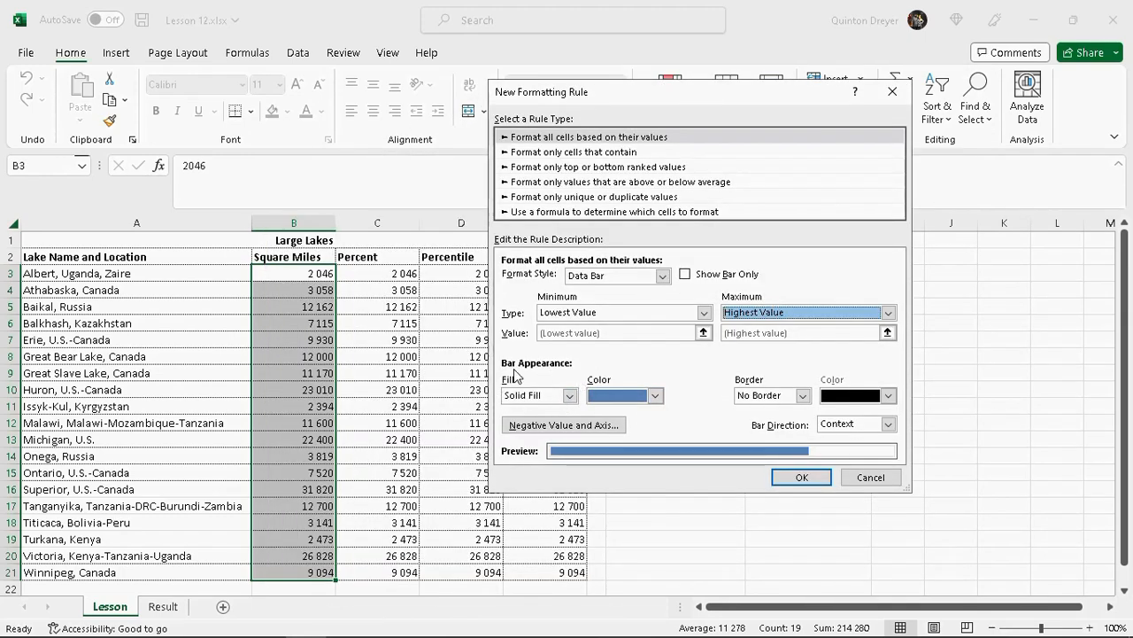
{"action": "left_click", "coordinate": [572, 397]}
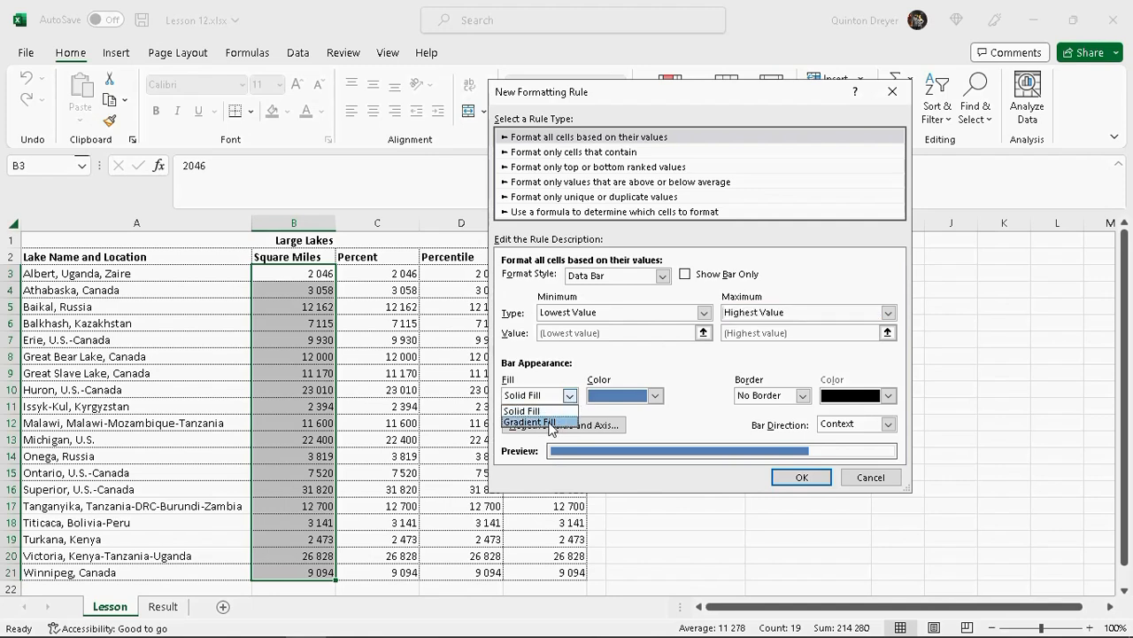
{"action": "left_click", "coordinate": [537, 423]}
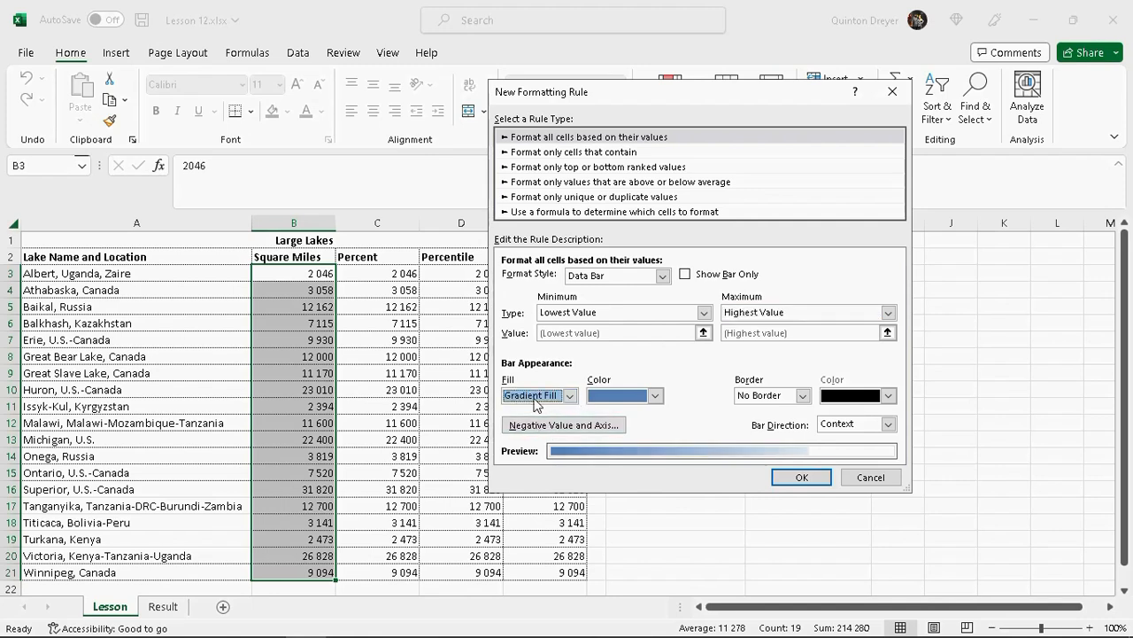
Step: Set the Square Miles data bar color to standard green and apply the rule
{"action": "left_click", "coordinate": [656, 396]}
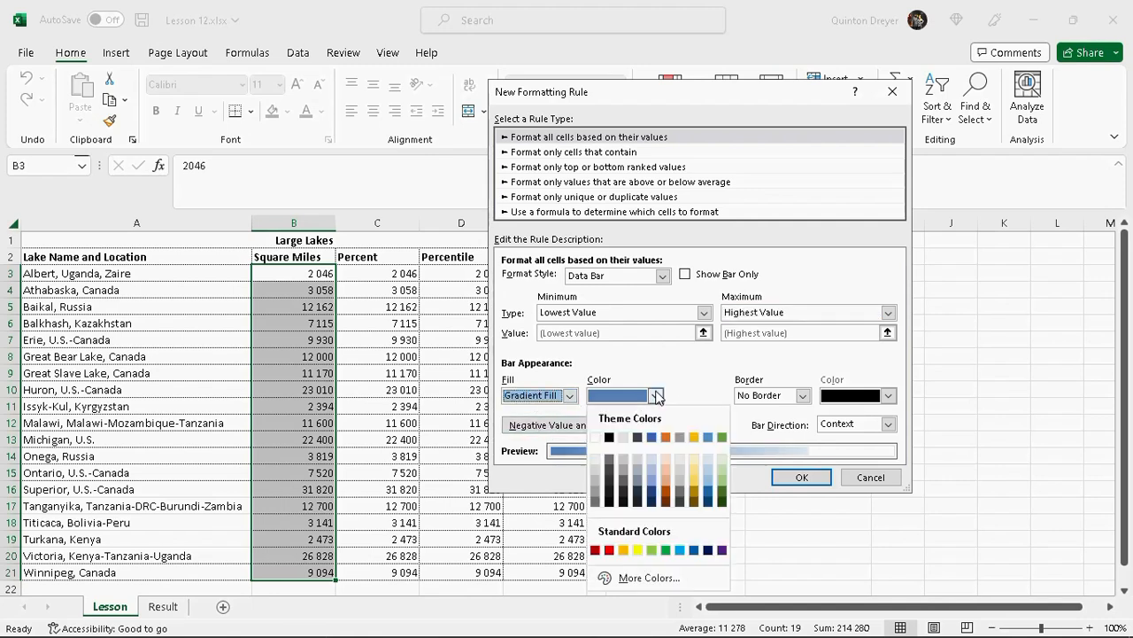
{"action": "left_click", "coordinate": [665, 550]}
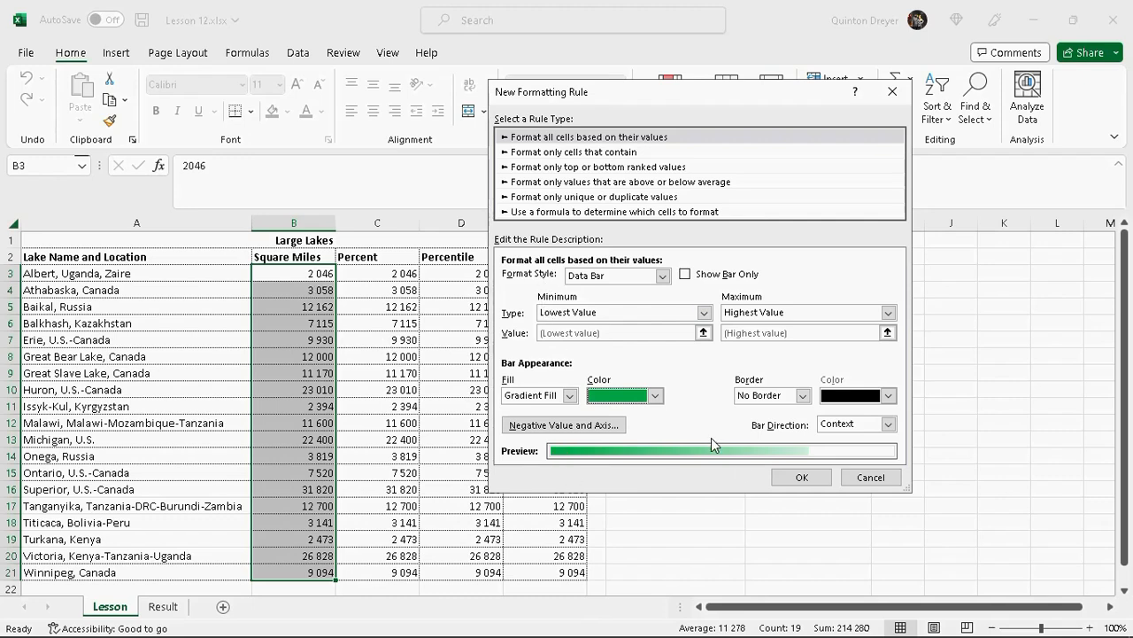
{"action": "left_click", "coordinate": [799, 478]}
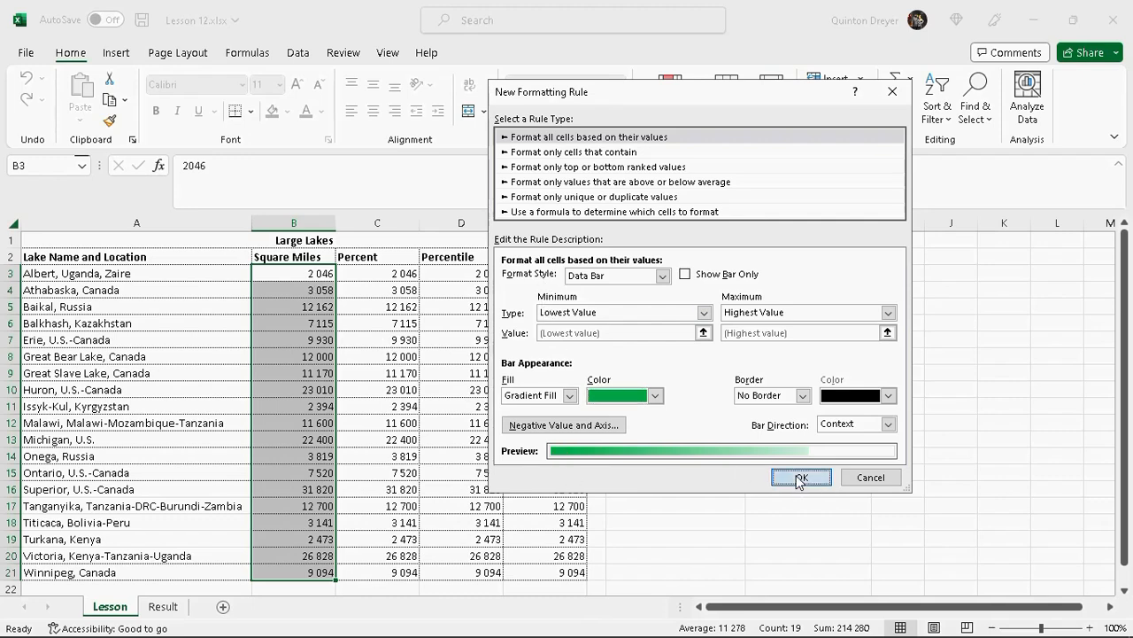
Step: Examine the green data bars against the Square Miles values in B3:B21 and check the percent requirement in G6
{"action": "left_click", "coordinate": [388, 326]}
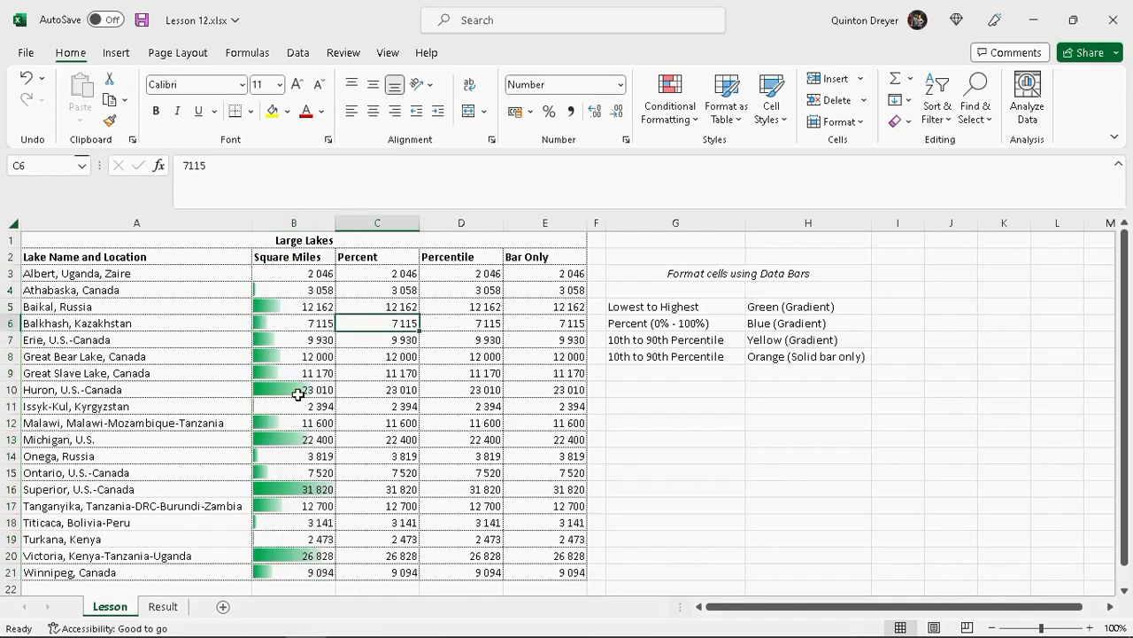
{"action": "left_click", "coordinate": [285, 487]}
{"action": "left_click", "coordinate": [302, 554]}
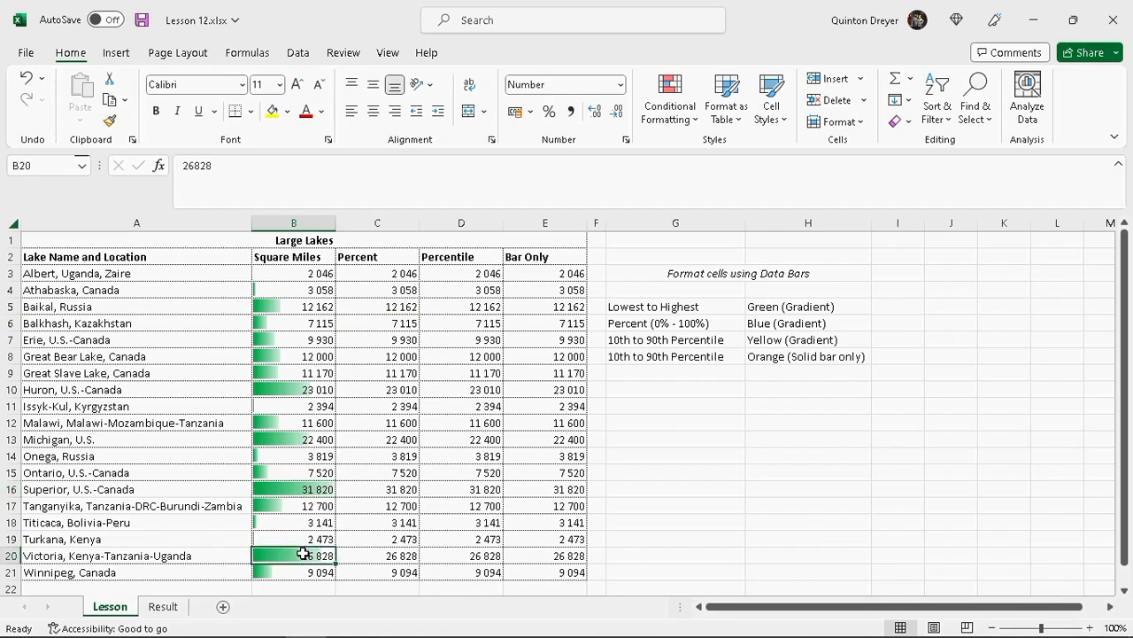
{"action": "left_click", "coordinate": [303, 489]}
{"action": "left_click", "coordinate": [297, 306]}
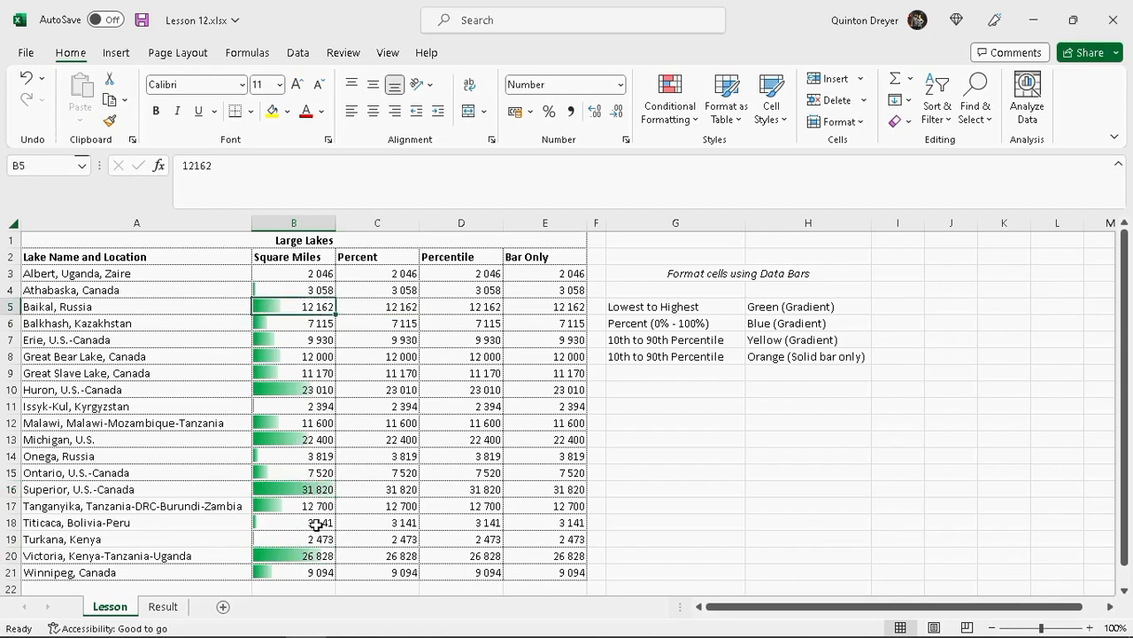
{"action": "left_click_drag", "start_coordinate": [305, 274], "coordinate": [318, 569]}
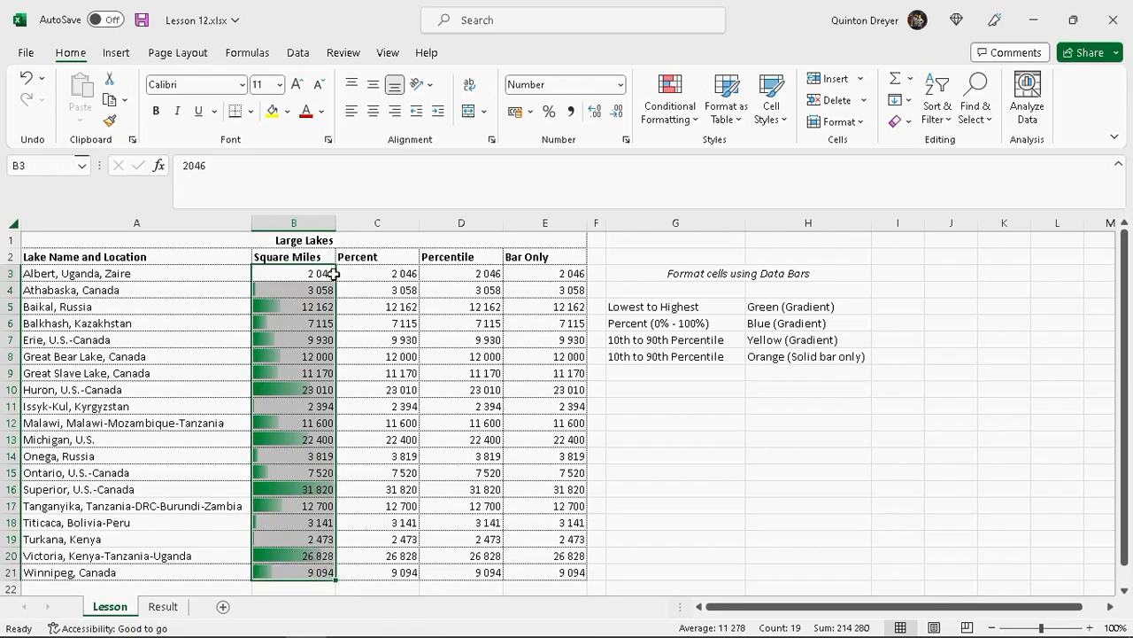
{"action": "left_click", "coordinate": [313, 396]}
{"action": "left_click_drag", "start_coordinate": [315, 275], "coordinate": [324, 572]}
{"action": "left_click", "coordinate": [320, 277]}
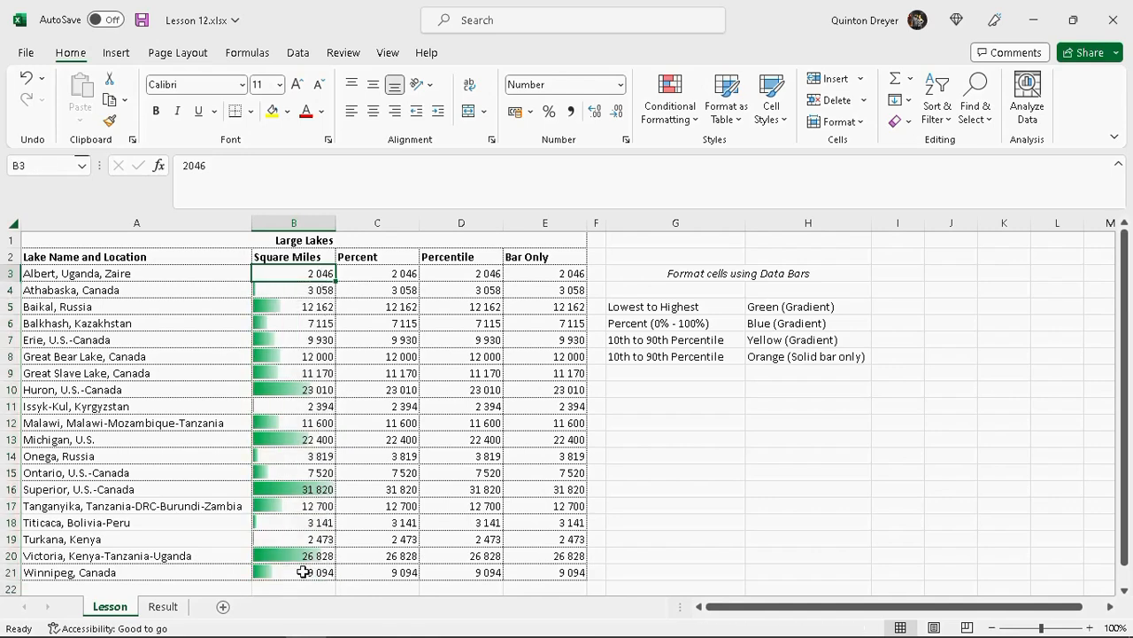
{"action": "left_click", "coordinate": [283, 289]}
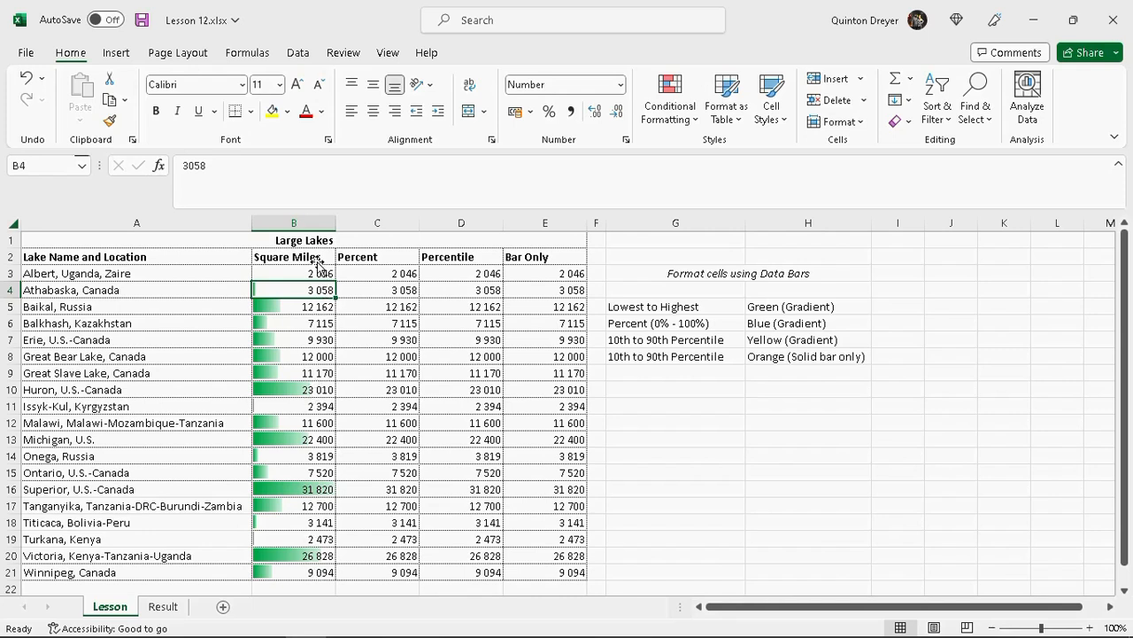
{"action": "left_click", "coordinate": [626, 326]}
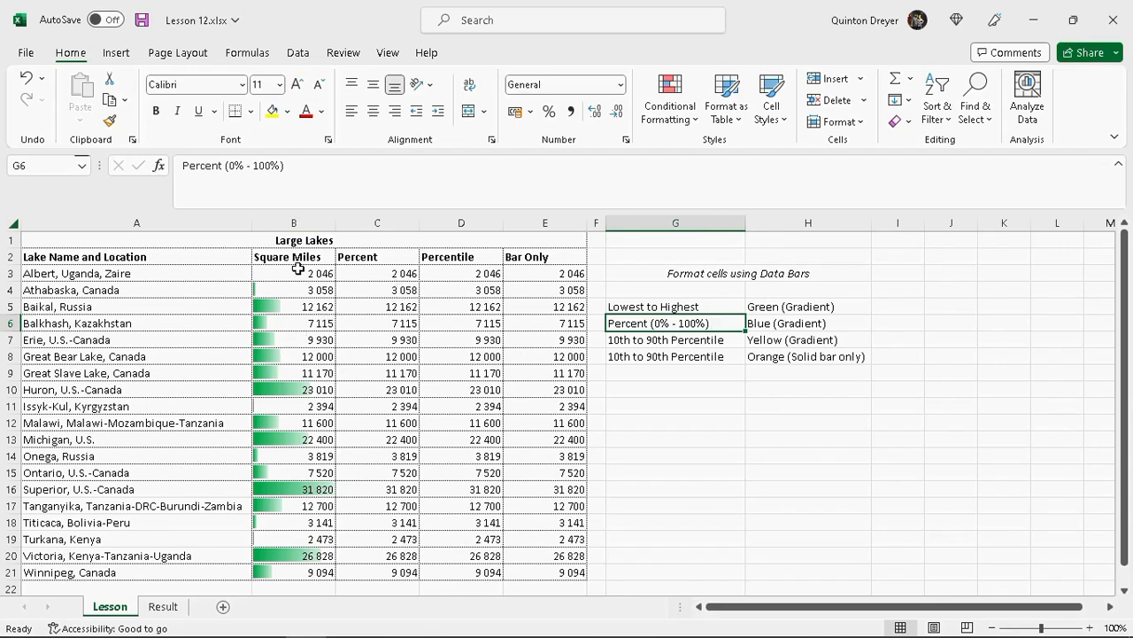
{"action": "left_click_drag", "start_coordinate": [305, 277], "coordinate": [306, 572]}
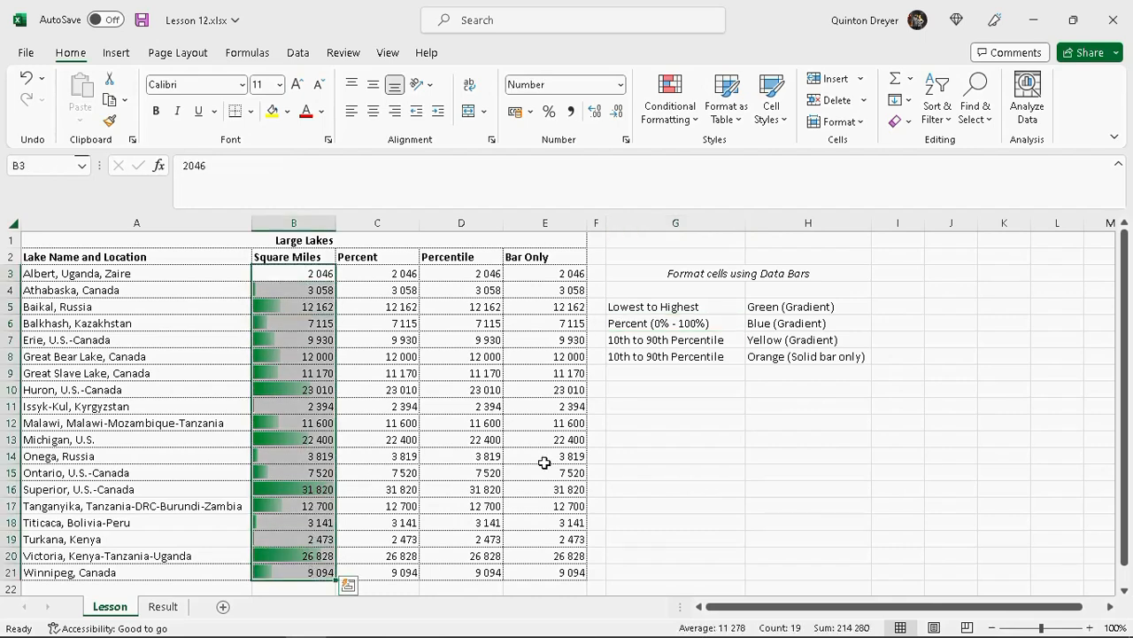
Step: Start a custom data bar rule for the Percent column values in C3:C21
{"action": "left_click", "coordinate": [381, 274]}
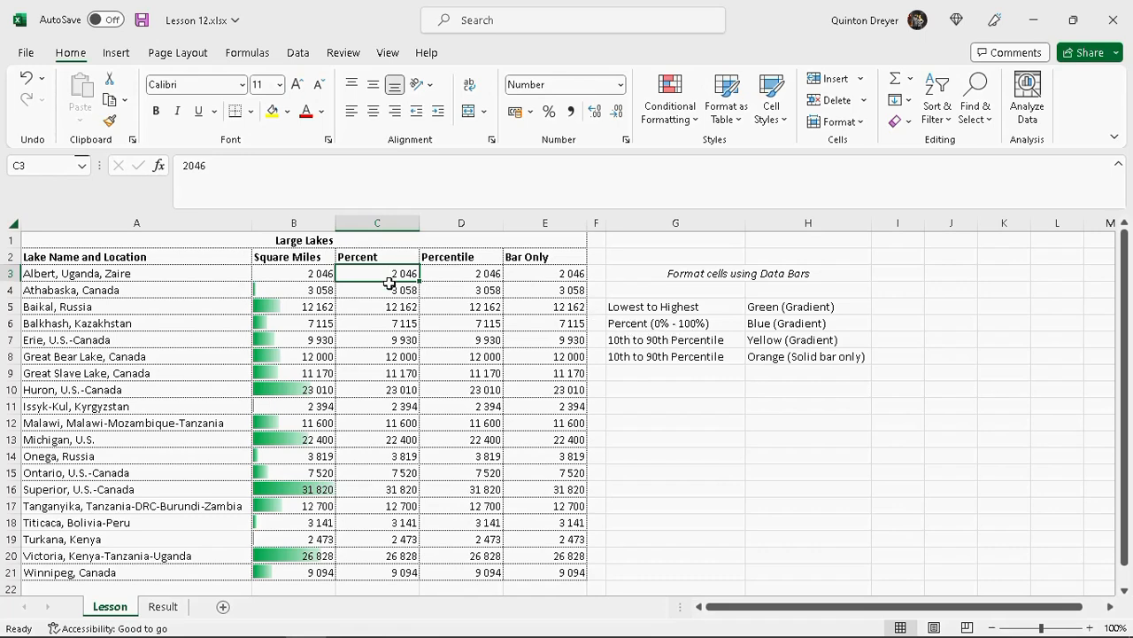
{"action": "left_click_drag", "start_coordinate": [389, 282], "coordinate": [399, 572]}
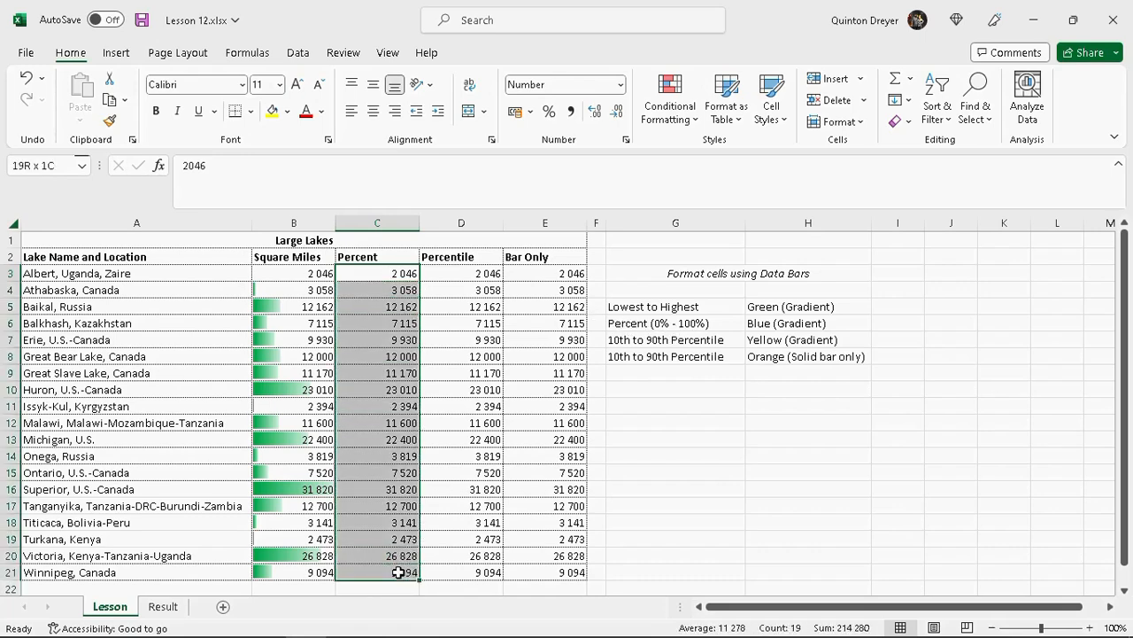
{"action": "left_click", "coordinate": [695, 125]}
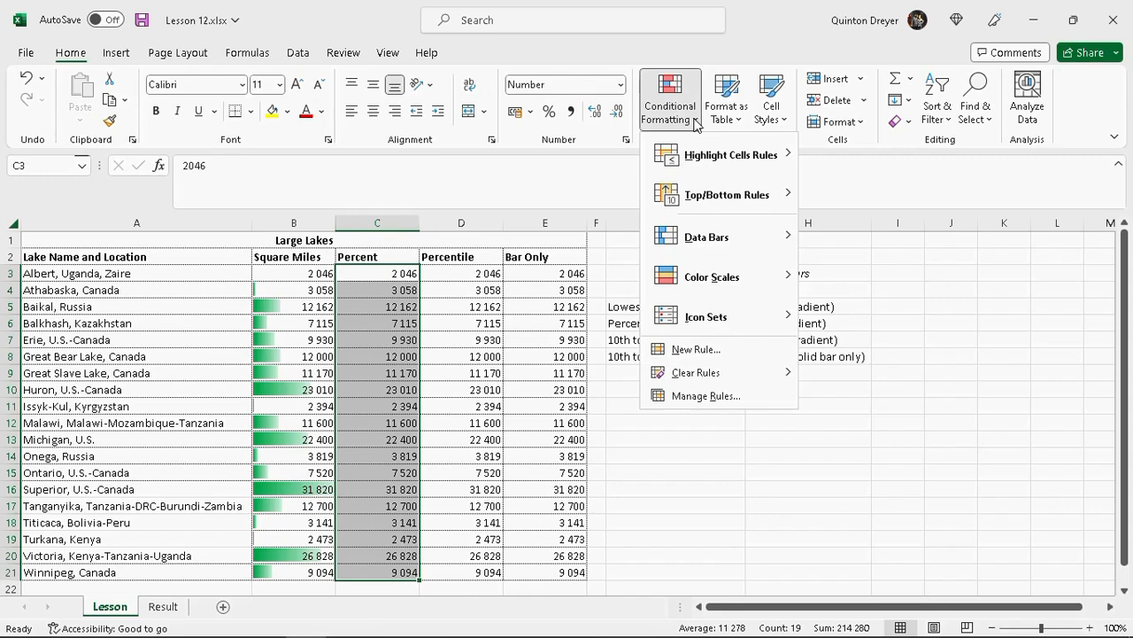
{"action": "mouse_move", "coordinate": [779, 236]}
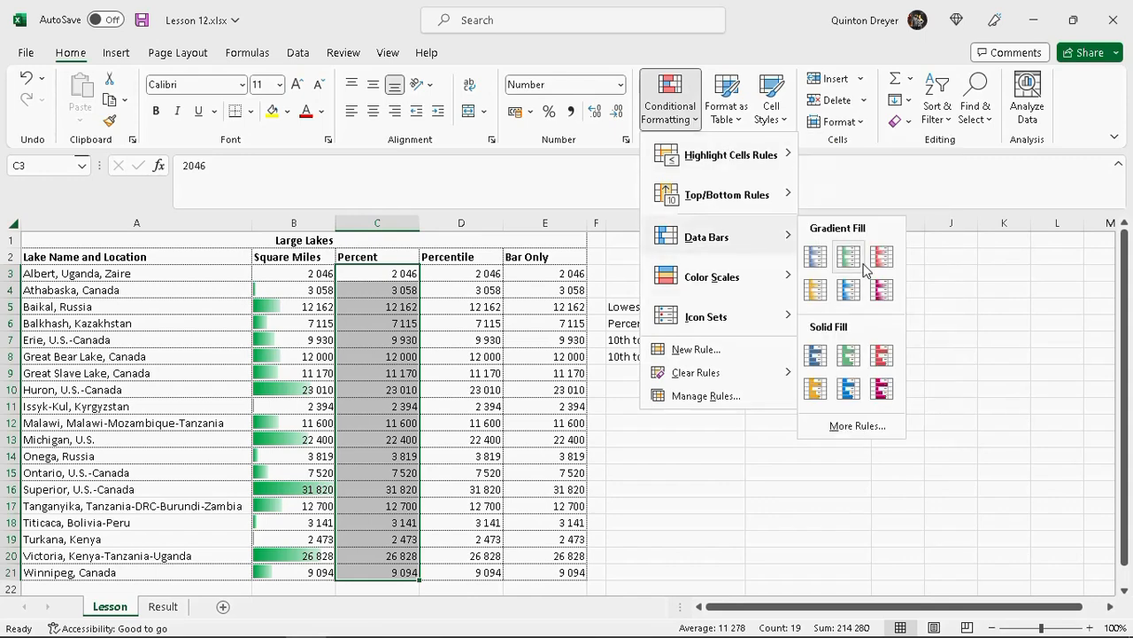
{"action": "left_click", "coordinate": [858, 431]}
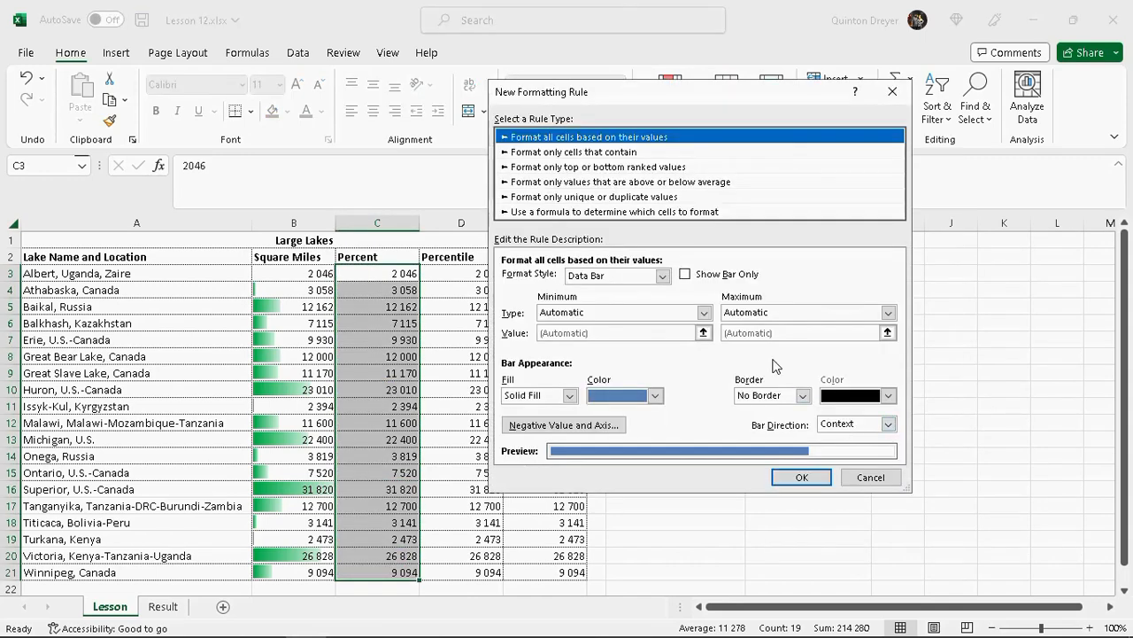
Step: Set the data bar's minimum type to Percent at 0 and its maximum type to Percent at 100
{"action": "left_click", "coordinate": [704, 312]}
{"action": "left_click", "coordinate": [591, 359]}
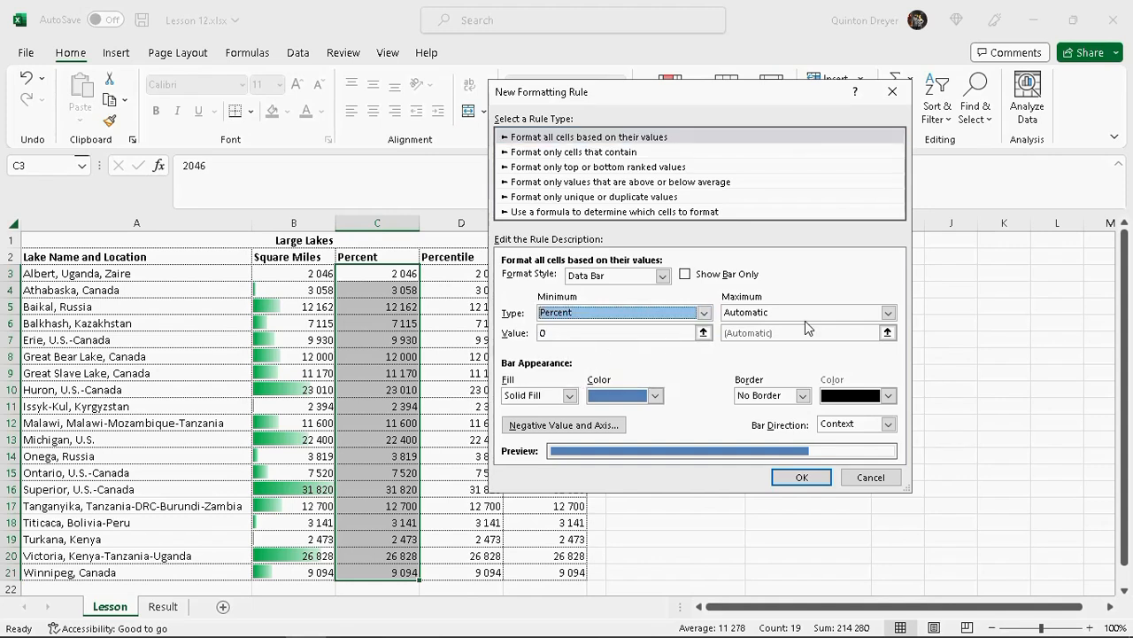
{"action": "left_click", "coordinate": [887, 314]}
{"action": "left_click", "coordinate": [764, 355]}
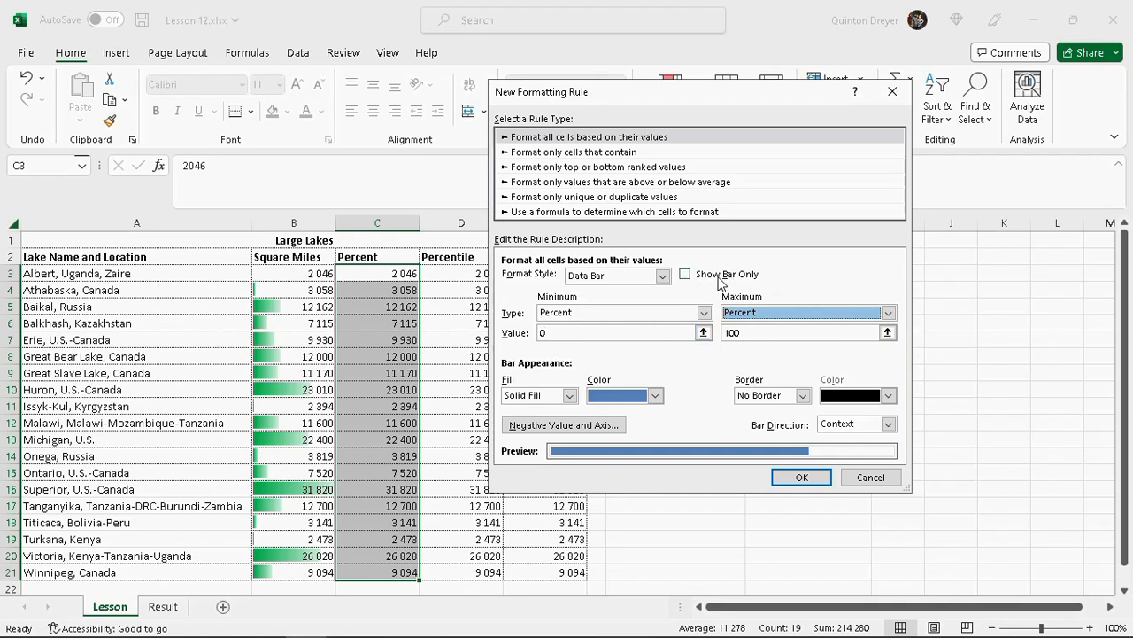
Step: Give the Percent column's blue data bars a Gradient Fill and apply the rule
{"action": "left_click", "coordinate": [569, 396]}
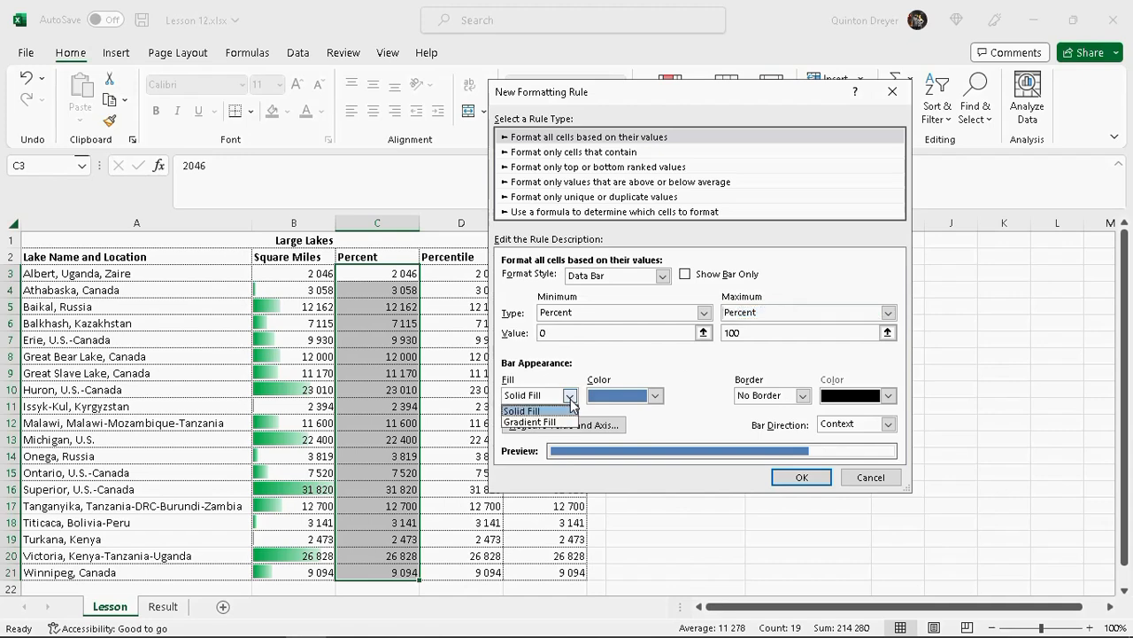
{"action": "left_click", "coordinate": [563, 422]}
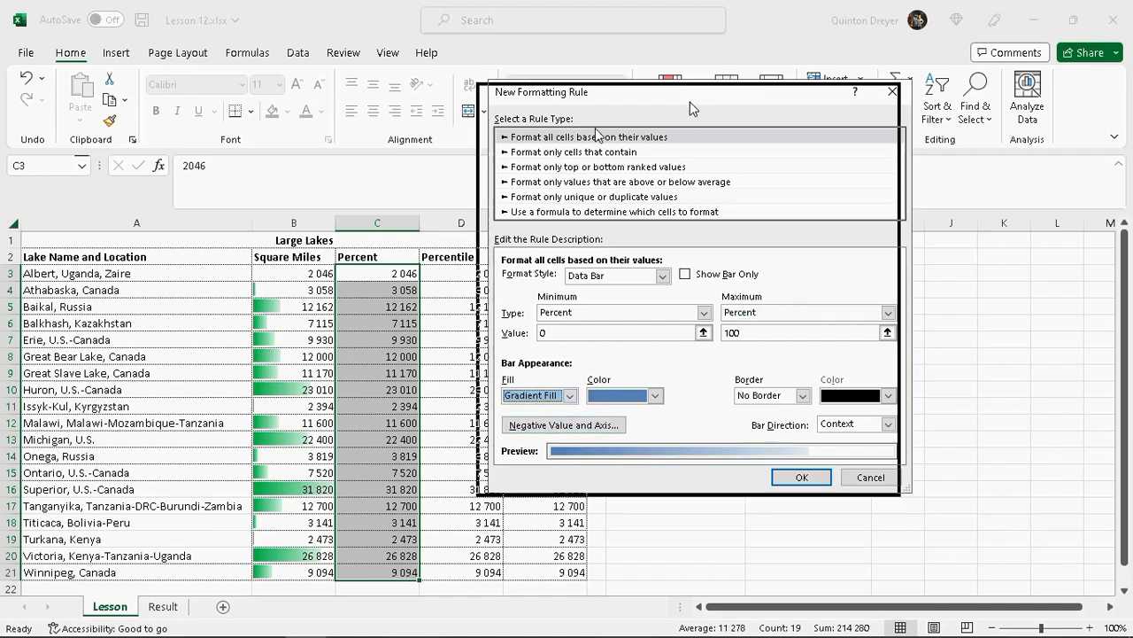
{"action": "left_click_drag", "start_coordinate": [700, 104], "coordinate": [673, 143]}
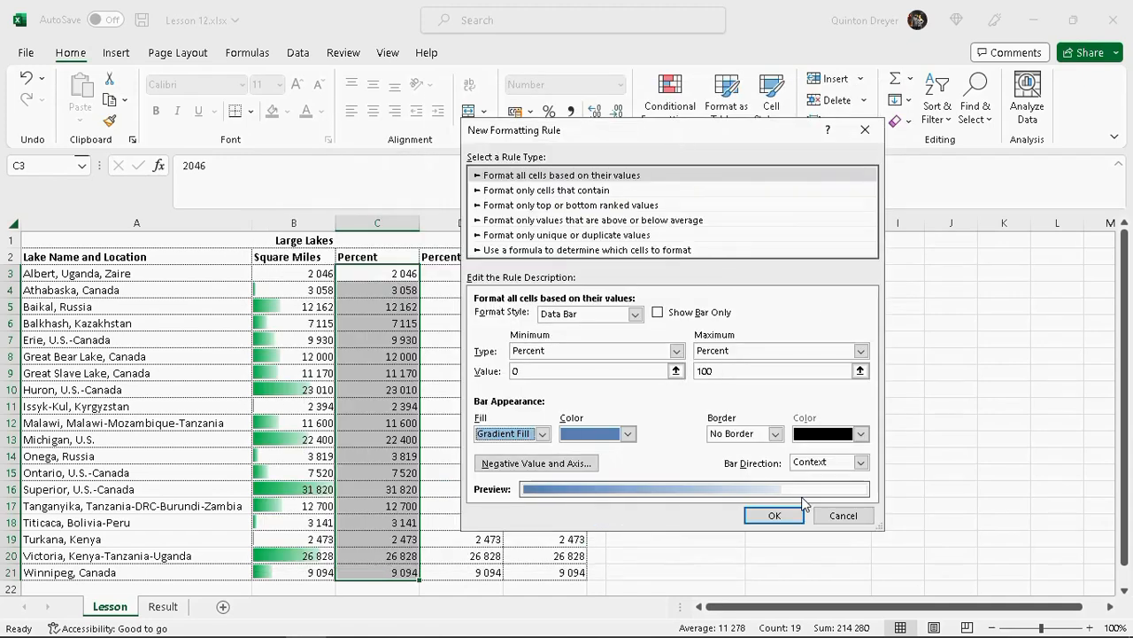
{"action": "left_click", "coordinate": [776, 515]}
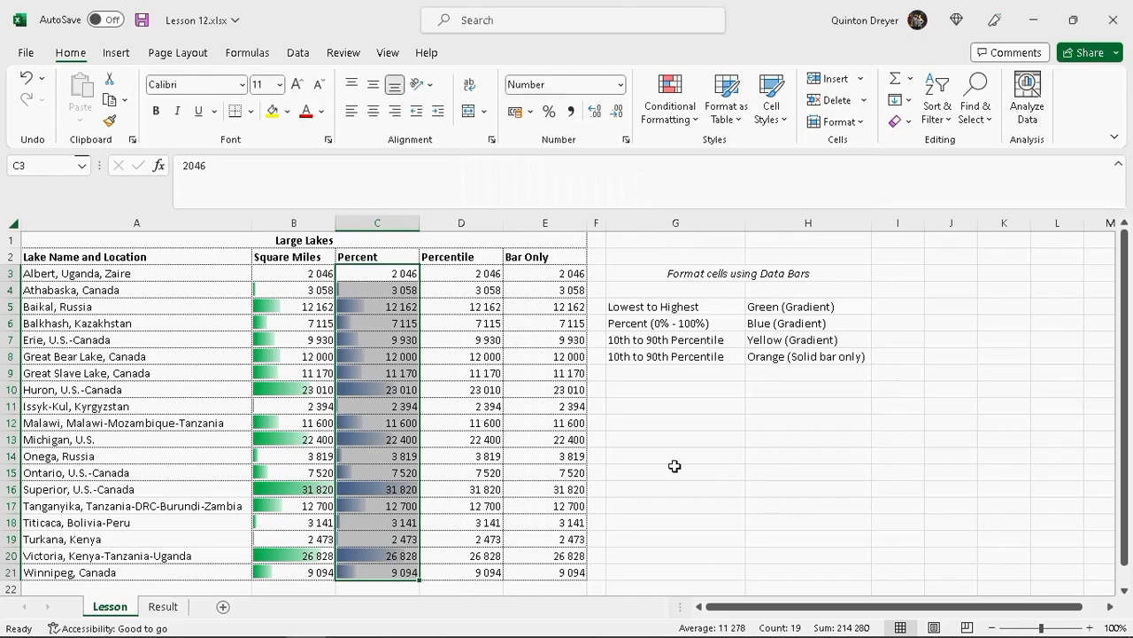
Step: Compare the blue bars in the Percent column with the green bars in the Square Miles column
{"action": "left_click", "coordinate": [643, 426]}
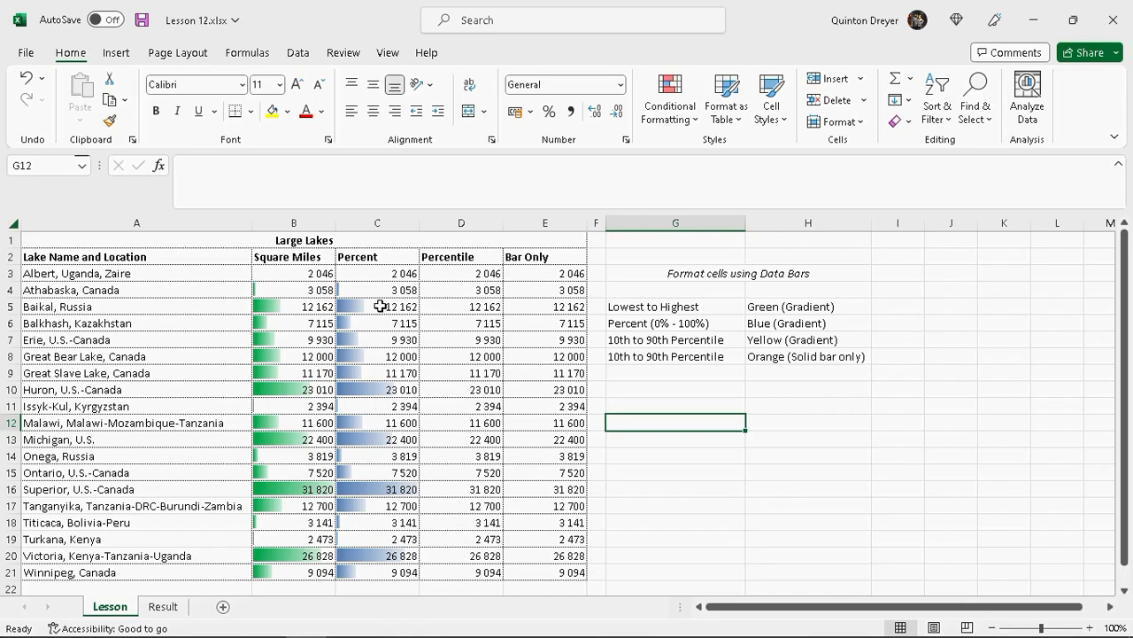
{"action": "left_click_drag", "start_coordinate": [380, 290], "coordinate": [396, 571]}
{"action": "left_click", "coordinate": [317, 270]}
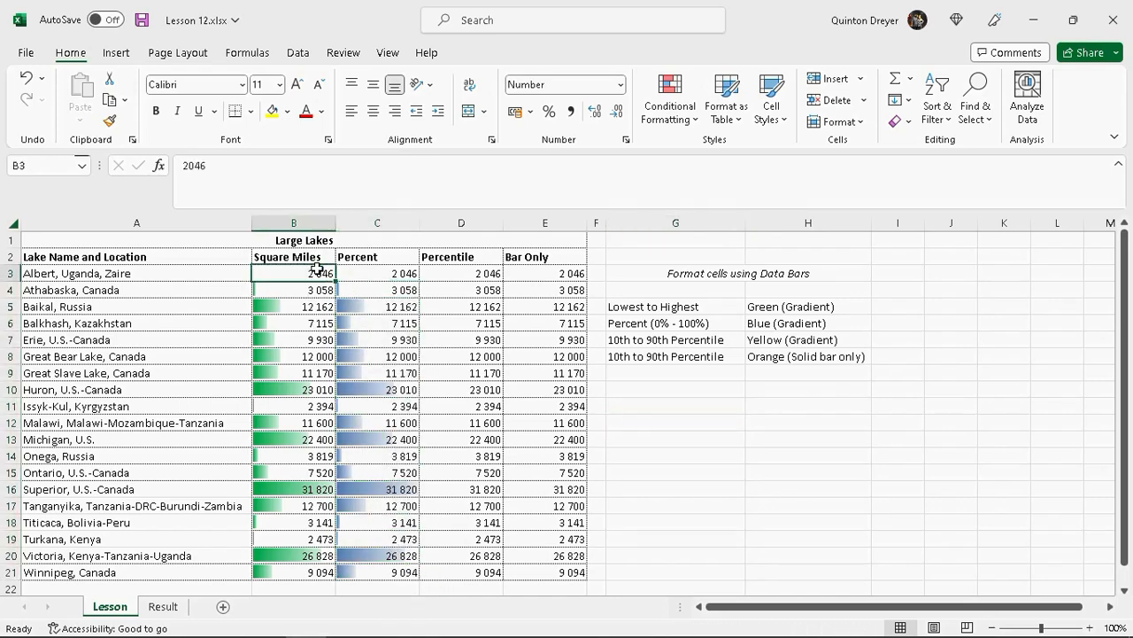
{"action": "left_click_drag", "start_coordinate": [317, 270], "coordinate": [322, 572]}
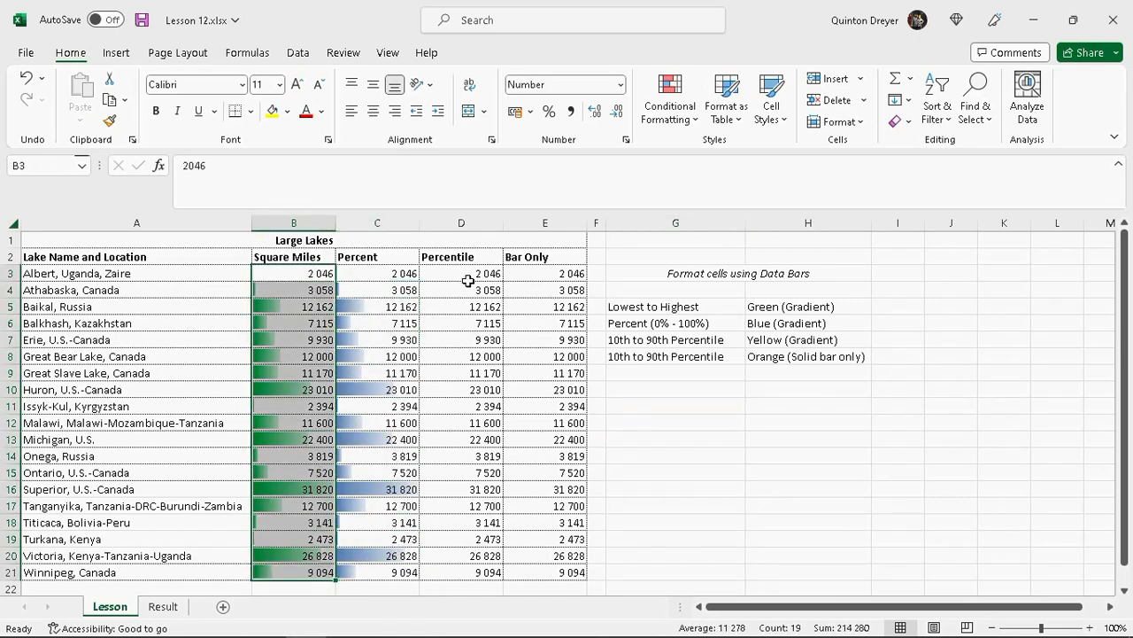
Step: Start a new rule for the Percentile values in D3:D21 with the Data Bar format style
{"action": "left_click", "coordinate": [625, 338]}
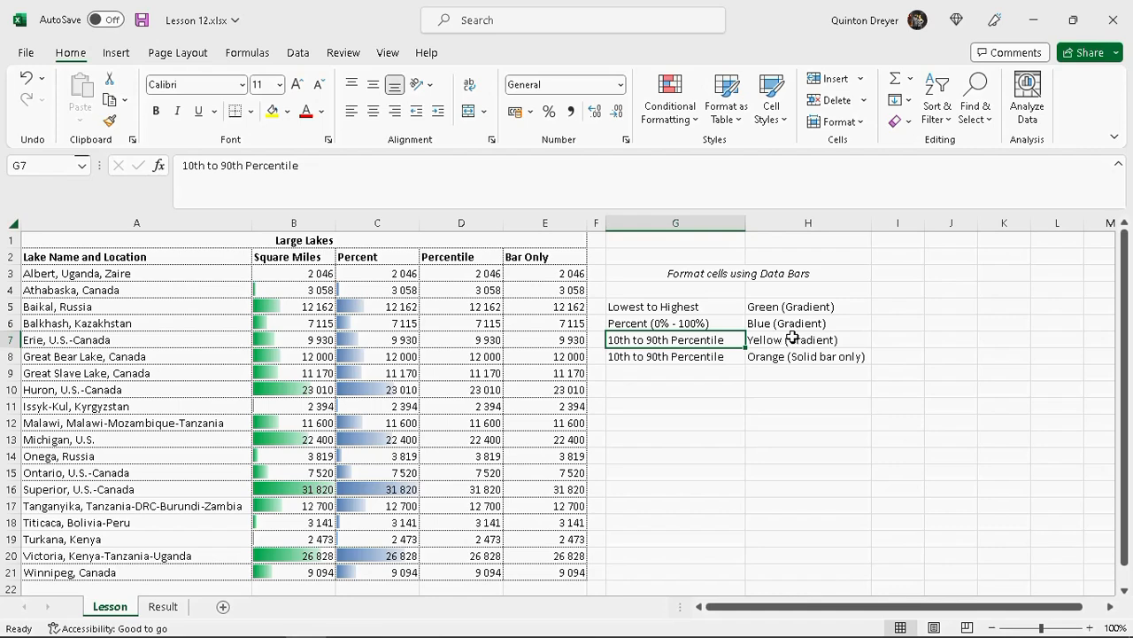
{"action": "left_click_drag", "start_coordinate": [486, 273], "coordinate": [473, 572]}
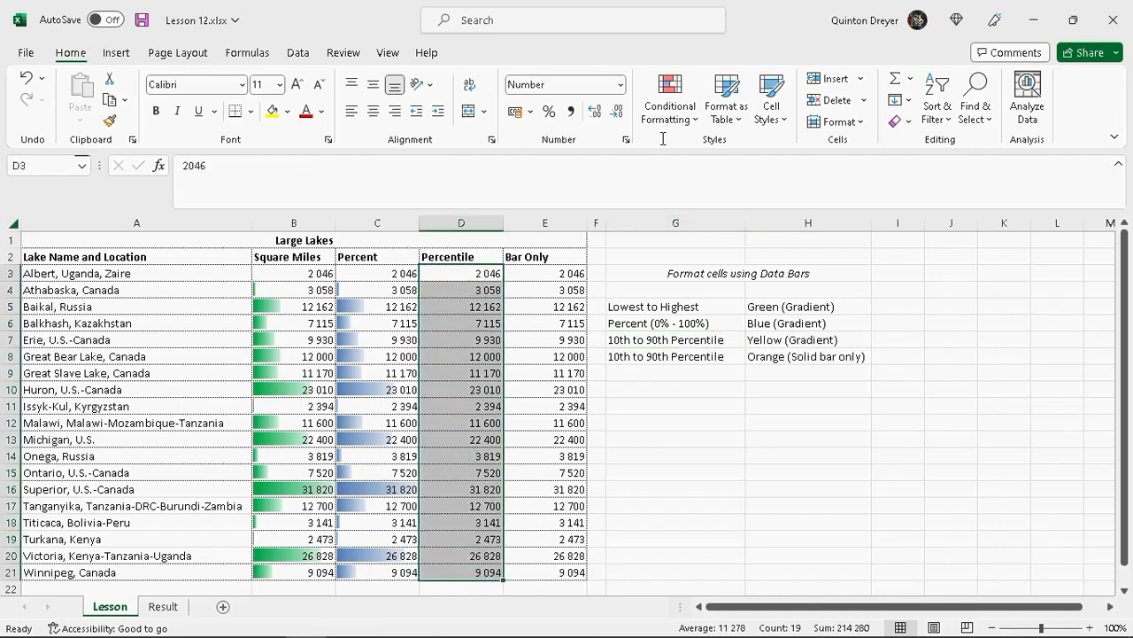
{"action": "left_click", "coordinate": [675, 120]}
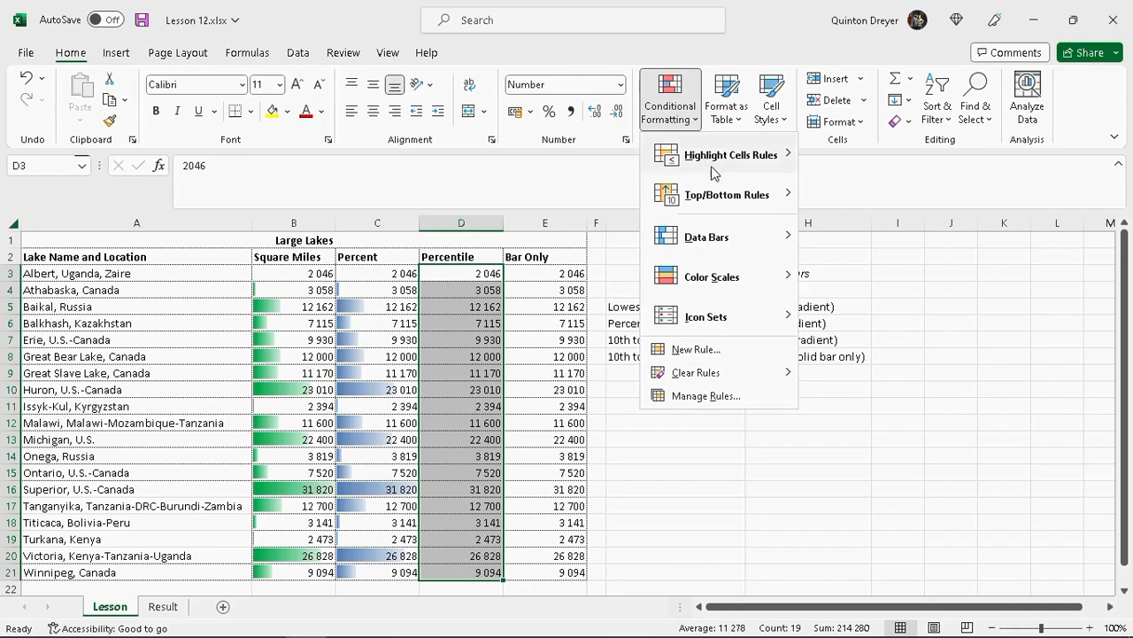
{"action": "left_click", "coordinate": [699, 350]}
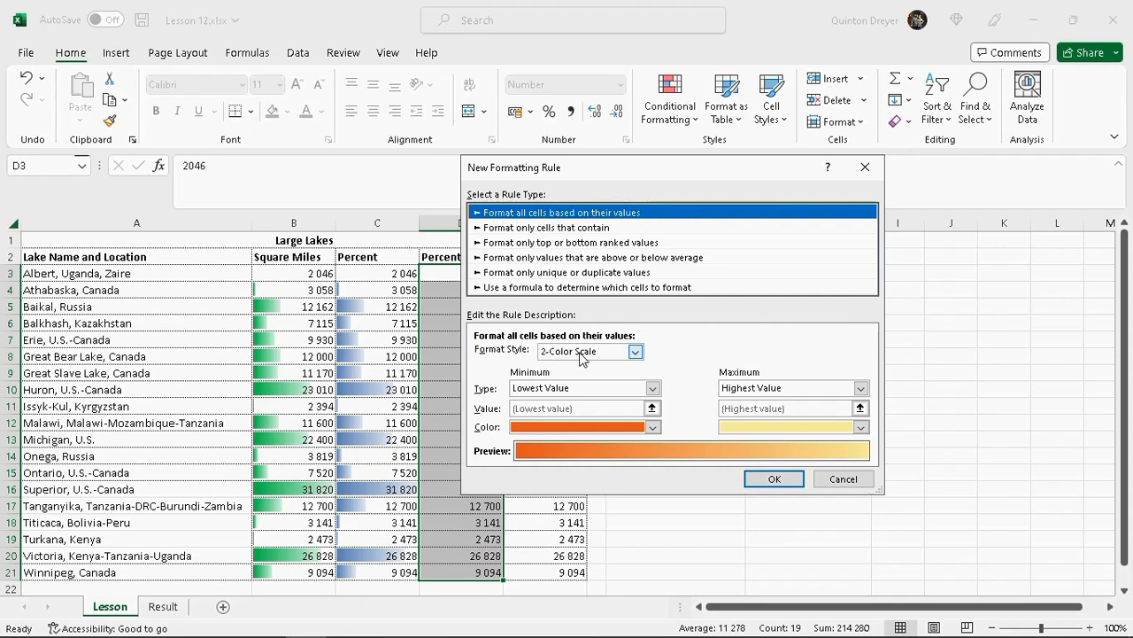
{"action": "left_click", "coordinate": [636, 353]}
{"action": "left_click", "coordinate": [592, 389]}
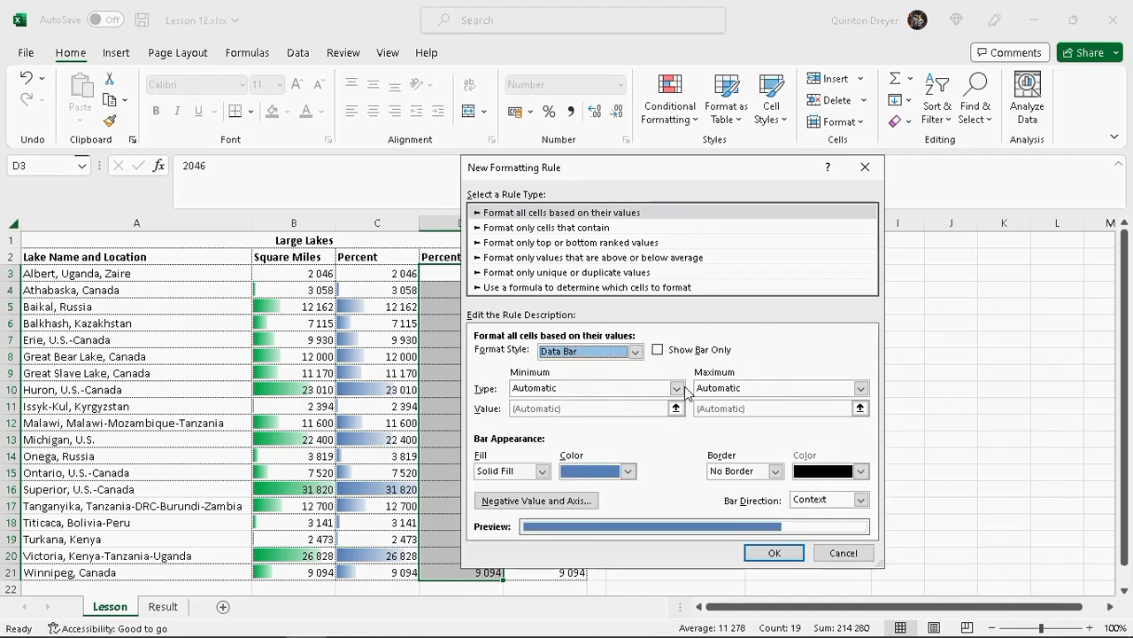
Step: Set the bar's minimum type to Percentile at 10 and maximum type to Percentile at 90, checking them against the requirement in G7
{"action": "left_click", "coordinate": [677, 390]}
{"action": "left_click", "coordinate": [571, 446]}
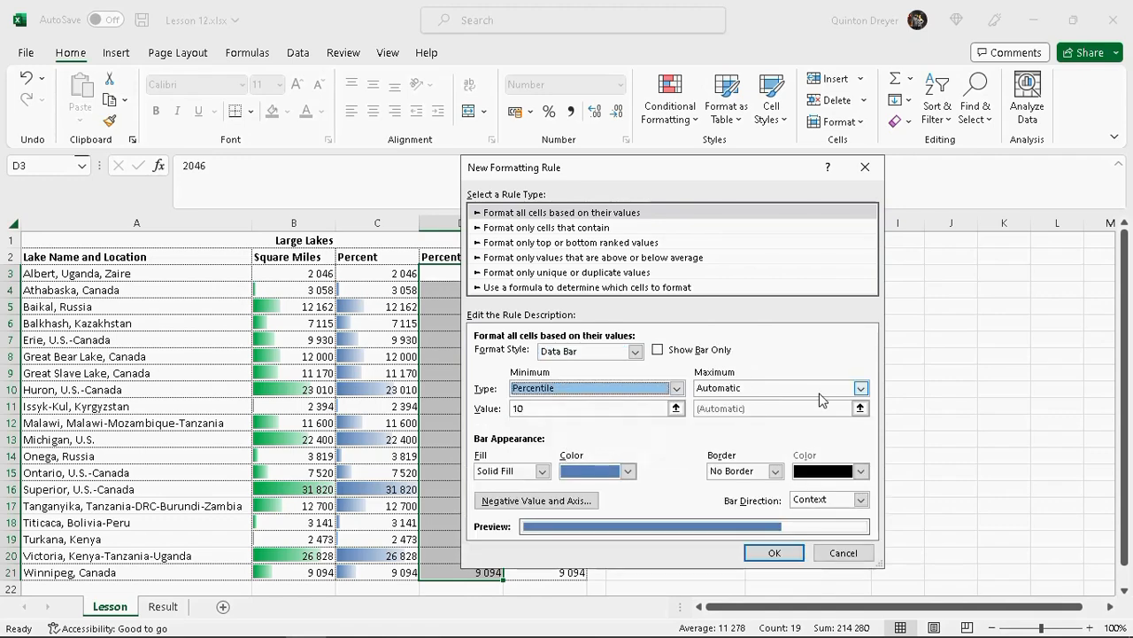
{"action": "left_click", "coordinate": [860, 388]}
{"action": "left_click", "coordinate": [742, 446]}
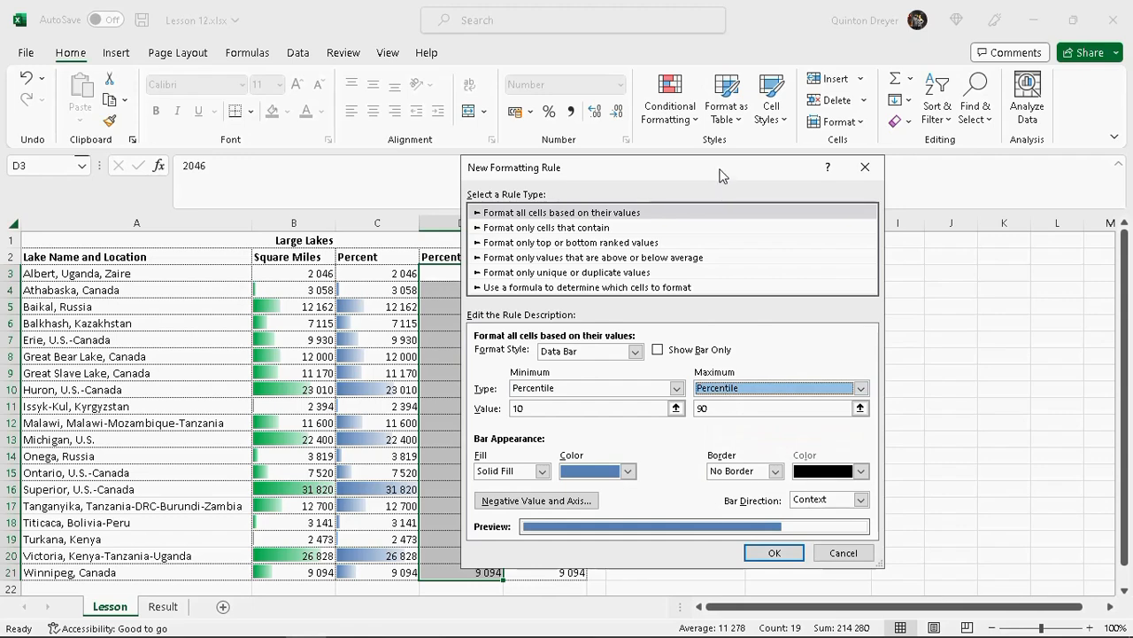
{"action": "left_click_drag", "start_coordinate": [637, 167], "coordinate": [482, 152]}
{"action": "left_click_drag", "start_coordinate": [621, 161], "coordinate": [466, 160]}
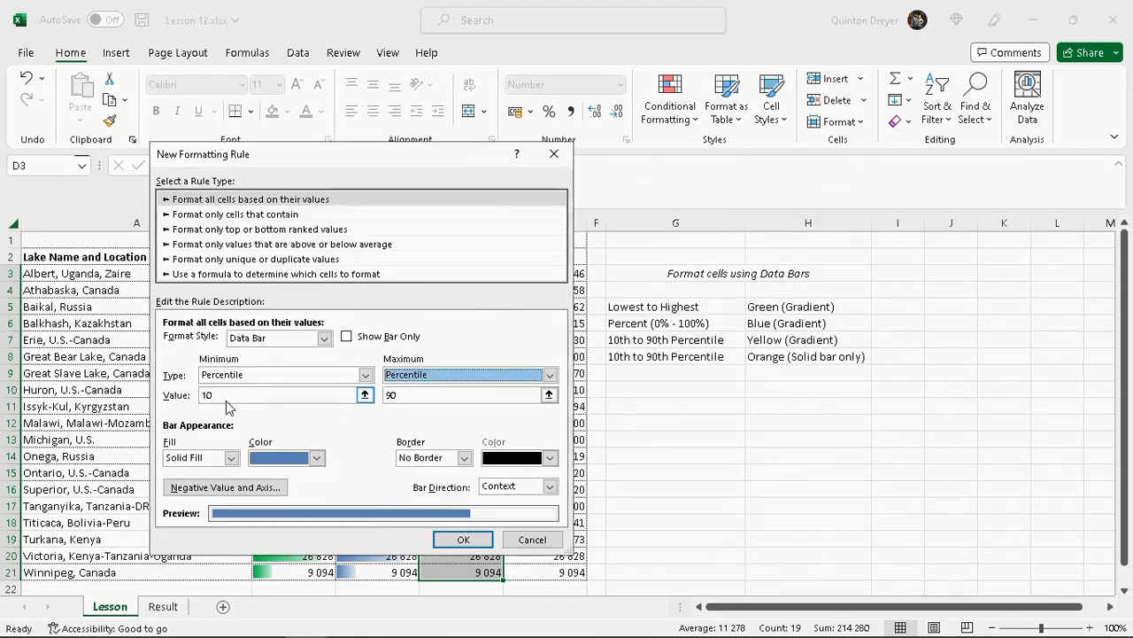
{"action": "left_click", "coordinate": [400, 400]}
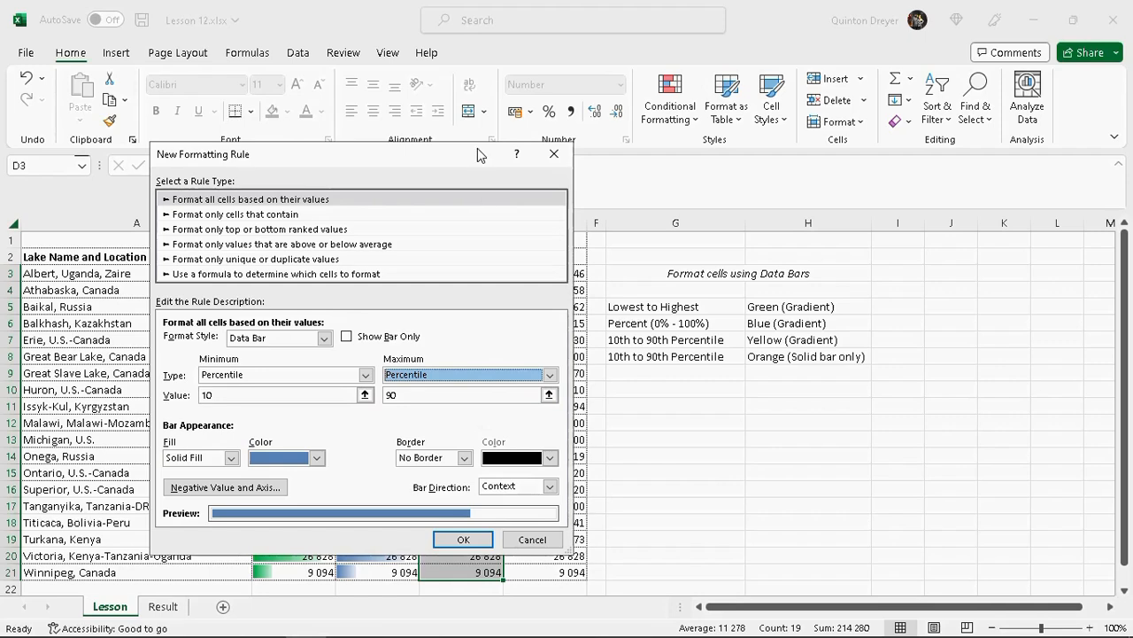
{"action": "left_click_drag", "start_coordinate": [743, 119], "coordinate": [743, 120]}
{"action": "left_click", "coordinate": [470, 359]}
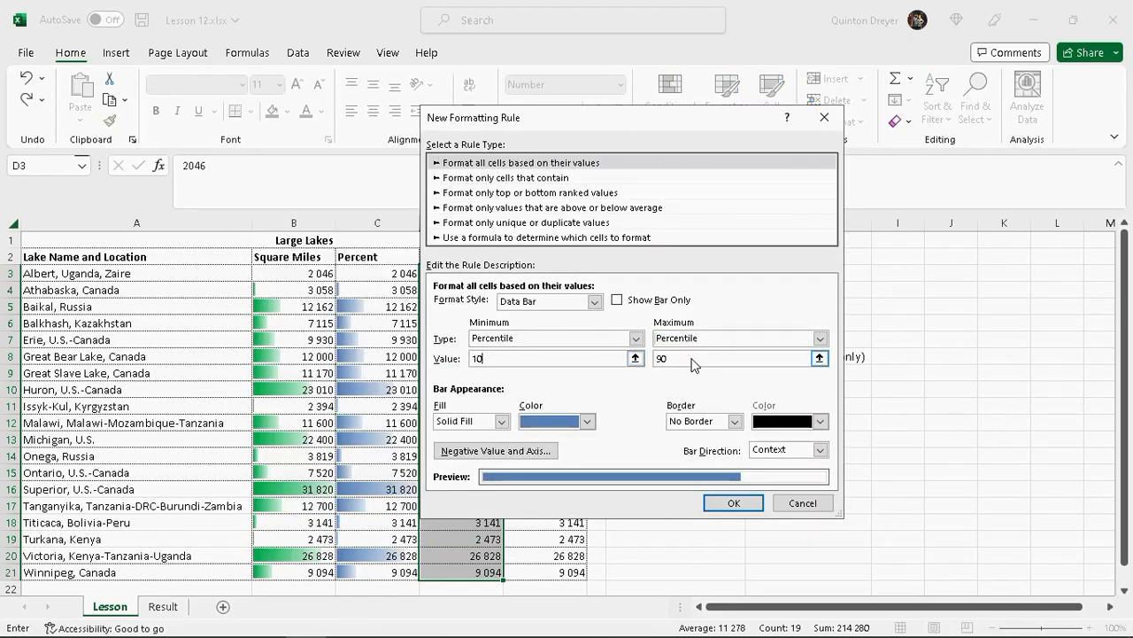
Step: Give the Percentile column's data bars a yellow Gradient Fill and apply the rule
{"action": "left_click_drag", "start_coordinate": [694, 361], "coordinate": [643, 365]}
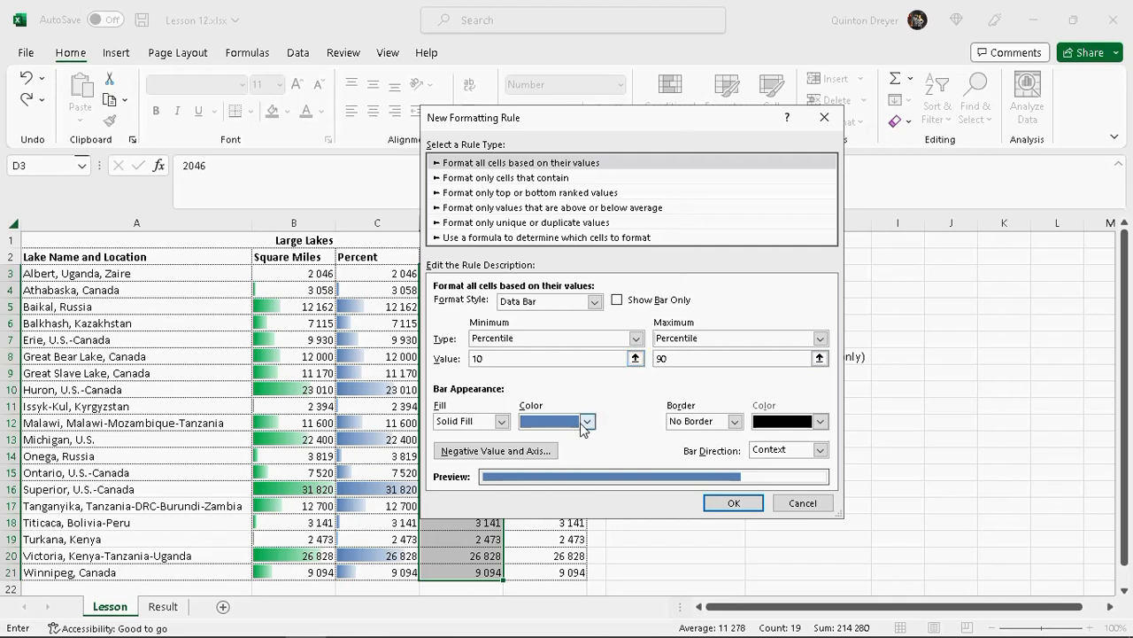
{"action": "left_click", "coordinate": [501, 422]}
{"action": "left_click", "coordinate": [483, 448]}
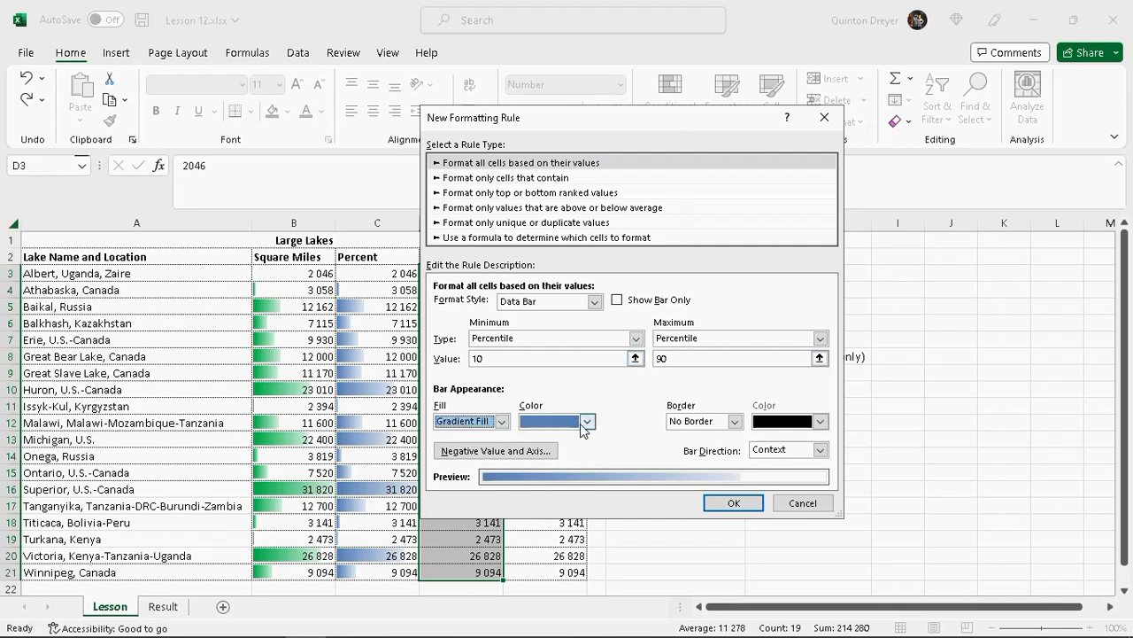
{"action": "left_click", "coordinate": [584, 425]}
{"action": "left_click", "coordinate": [566, 574]}
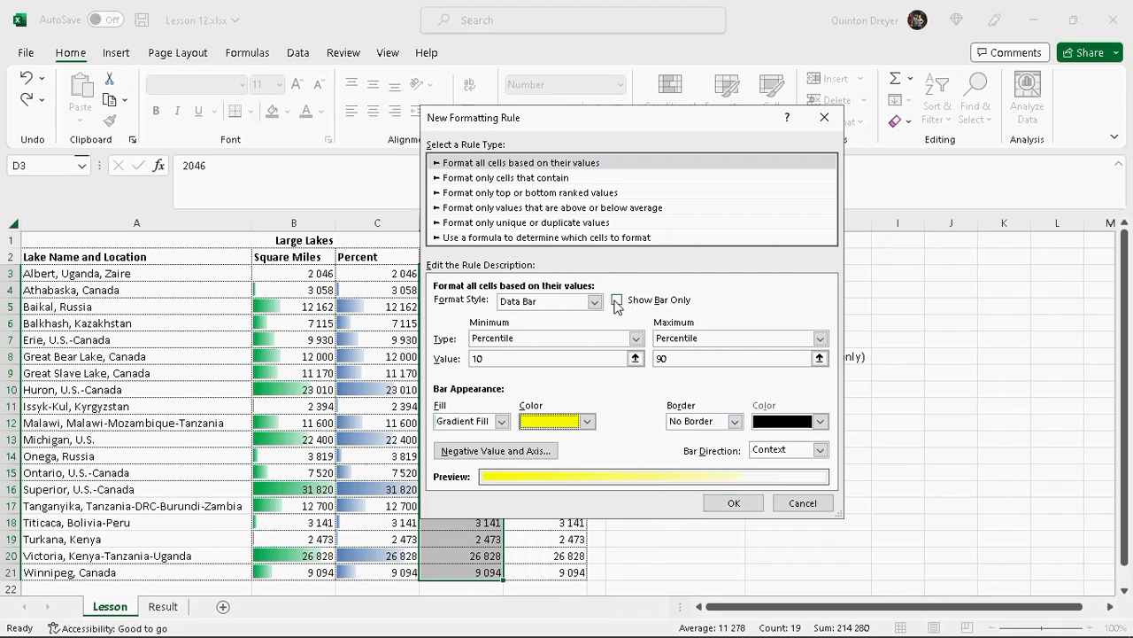
{"action": "left_click", "coordinate": [744, 503]}
{"action": "left_click", "coordinate": [671, 466]}
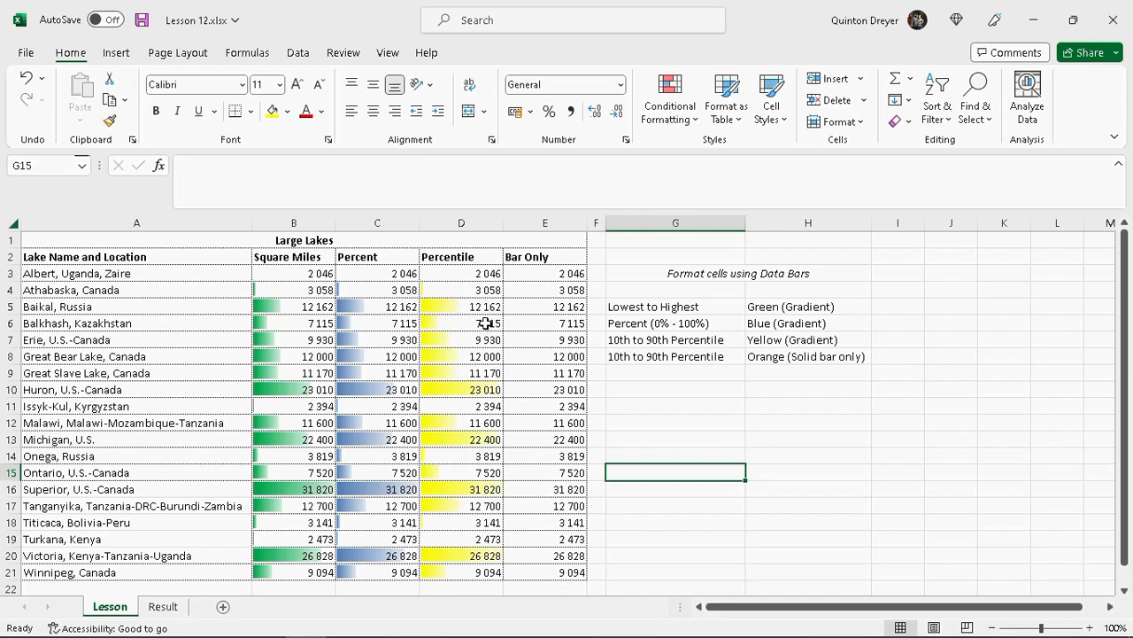
{"action": "left_click", "coordinate": [379, 308]}
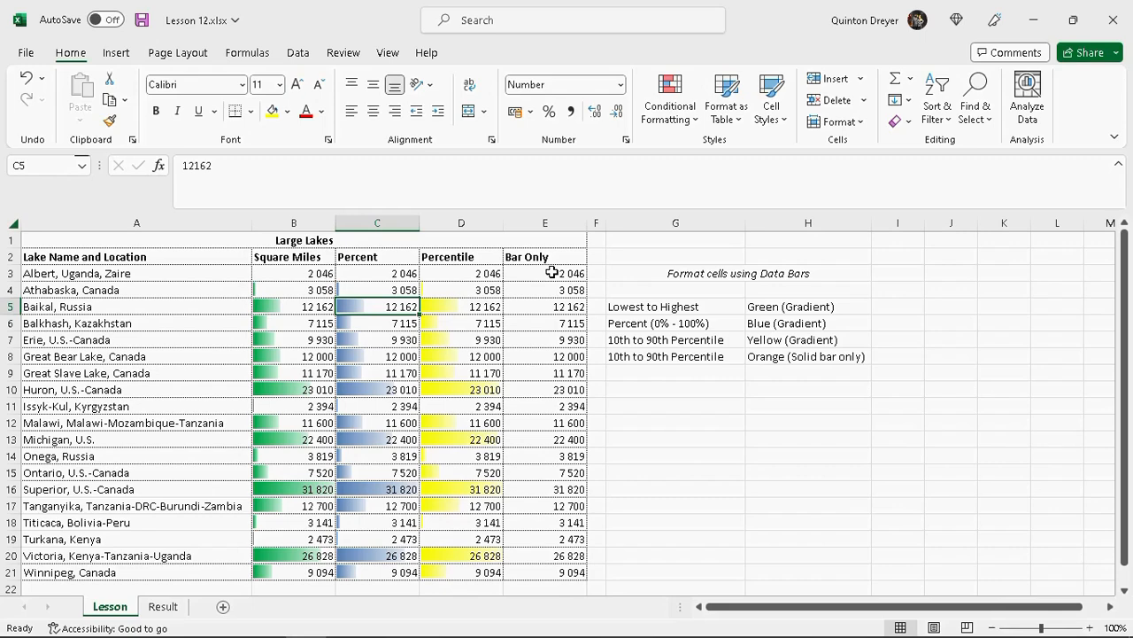
Step: Start a new rule for the Bar Only values in E3:E21 with the Data Bar format style
{"action": "left_click_drag", "start_coordinate": [551, 272], "coordinate": [559, 572]}
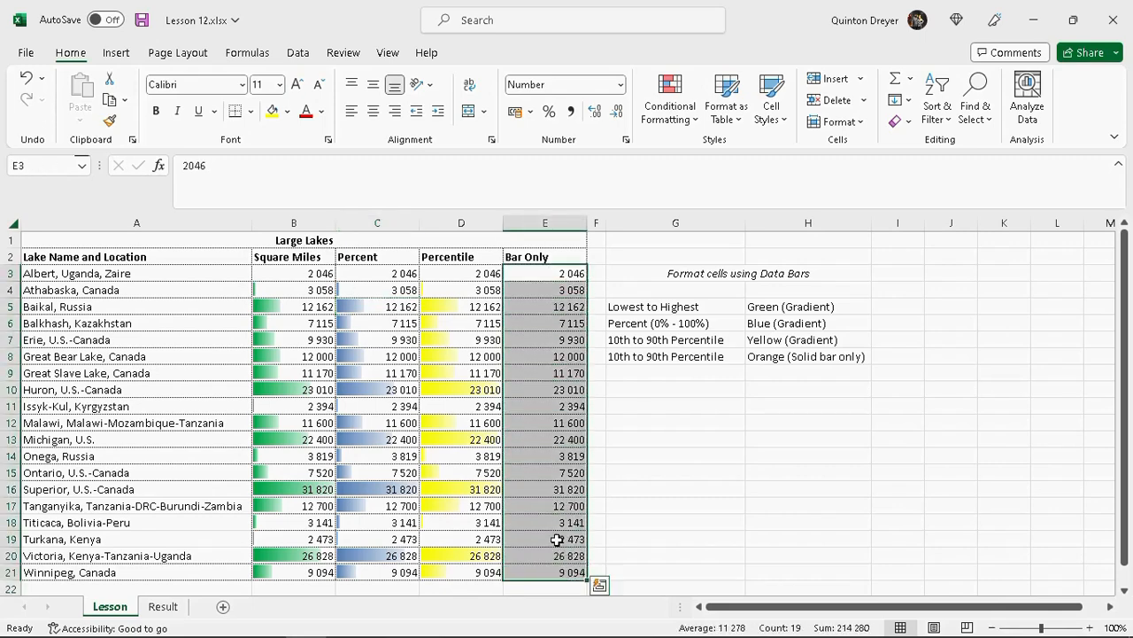
{"action": "left_click", "coordinate": [692, 122]}
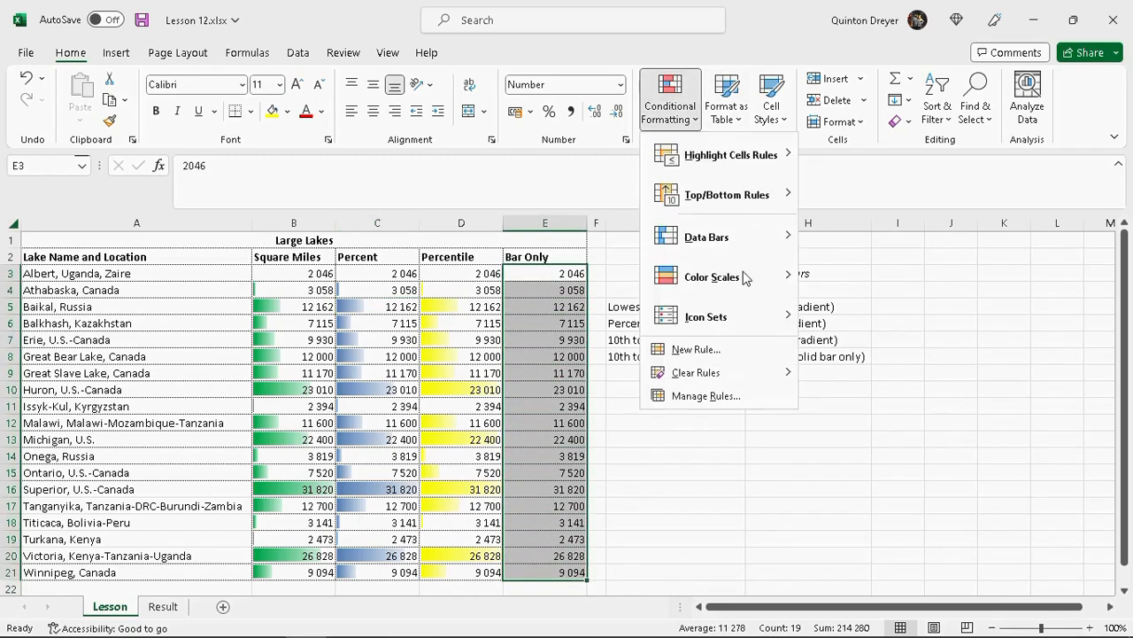
{"action": "left_click", "coordinate": [731, 352]}
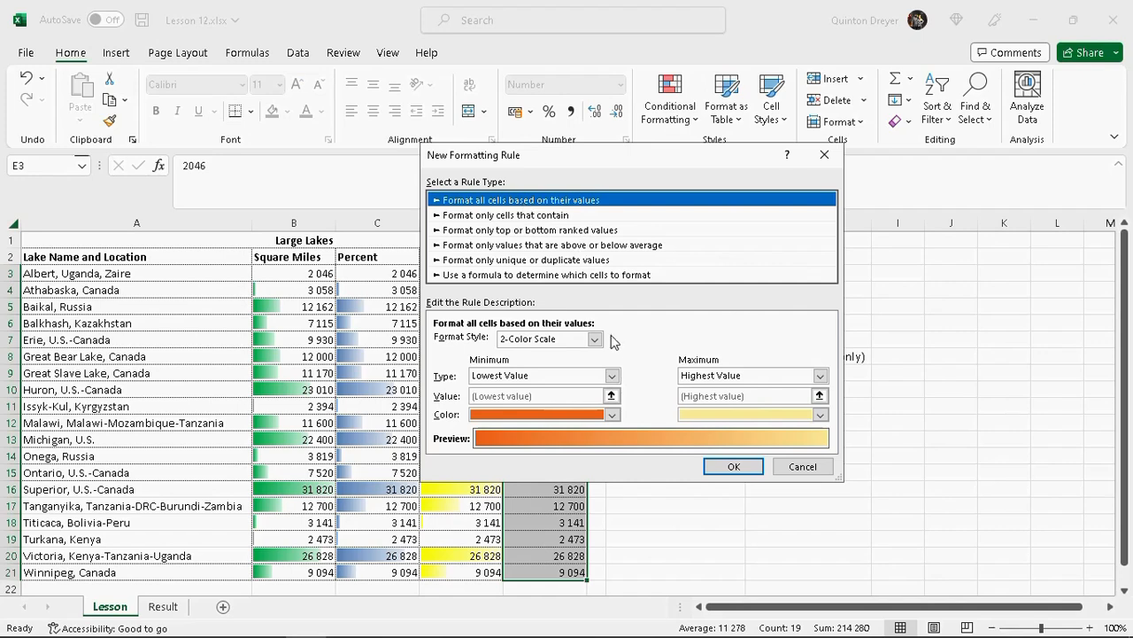
{"action": "left_click", "coordinate": [594, 339]}
{"action": "left_click", "coordinate": [518, 375]}
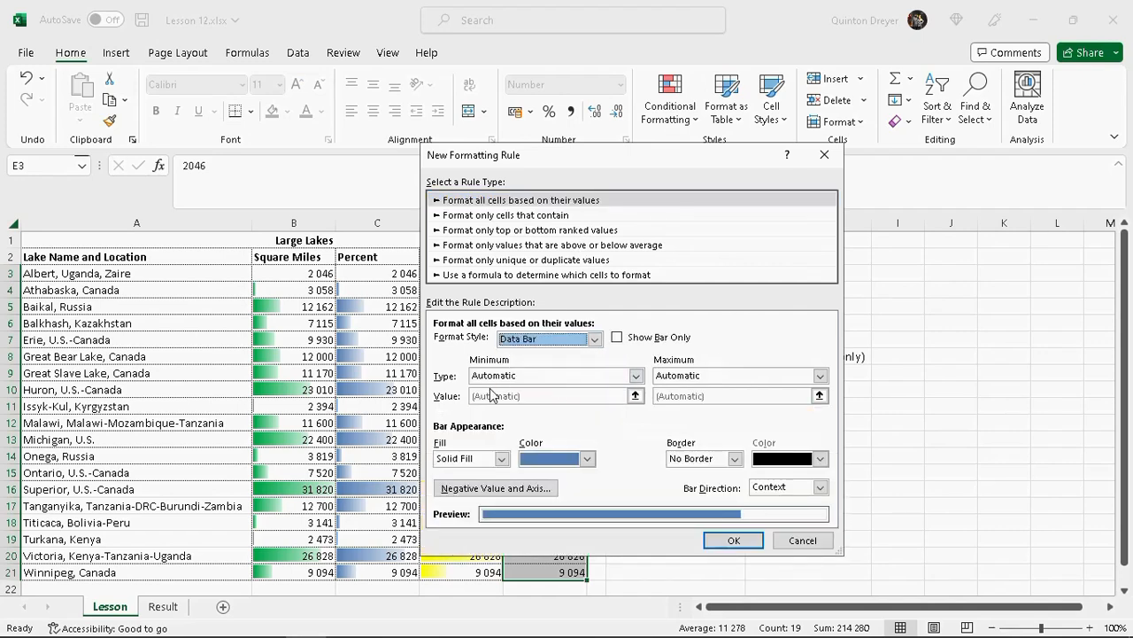
Step: Set the Bar Only rule's minimum to Percentile 10 and its maximum to Percentile 90
{"action": "left_click", "coordinate": [620, 375]}
{"action": "left_click", "coordinate": [531, 434]}
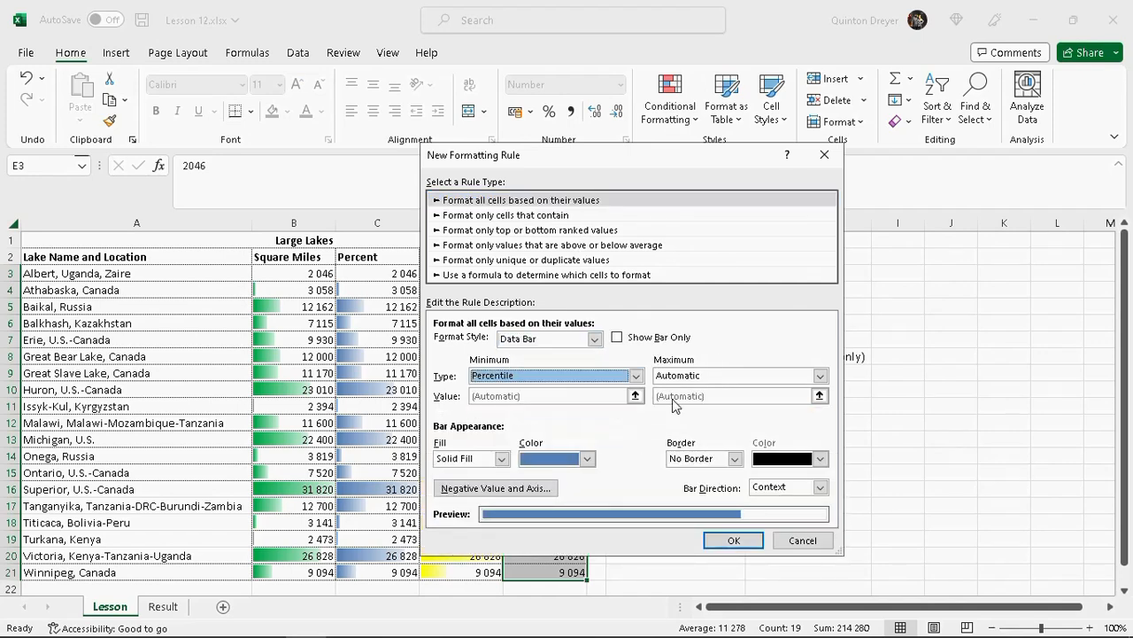
{"action": "left_click", "coordinate": [820, 375]}
{"action": "left_click", "coordinate": [687, 435]}
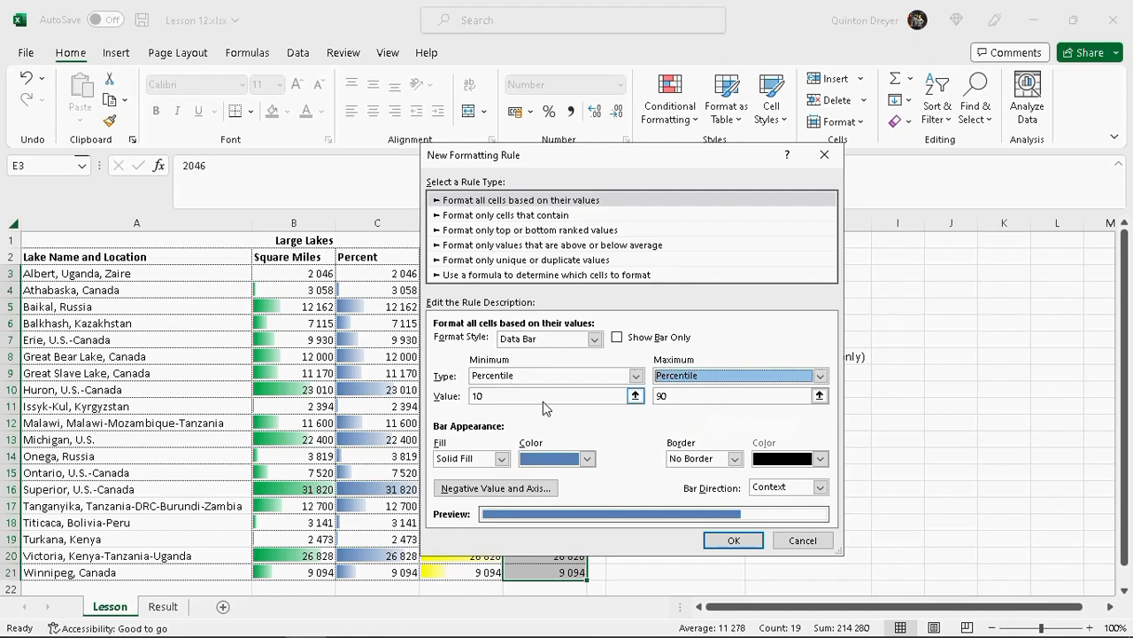
{"action": "left_click", "coordinate": [685, 396]}
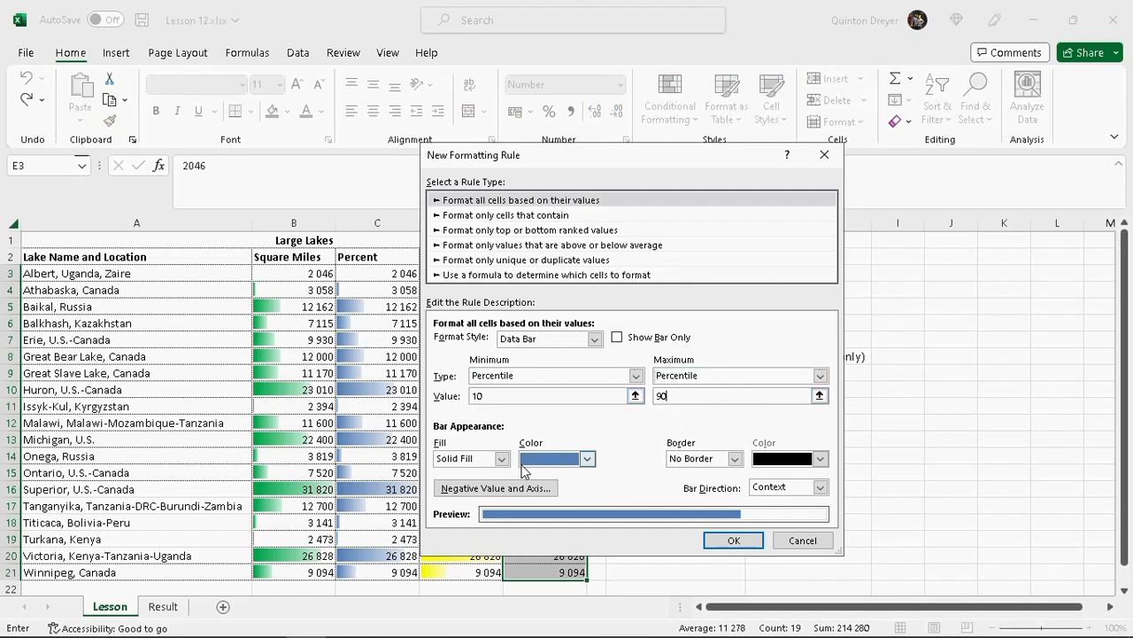
Step: Colour the solid-fill bars orange, show only the bars without the numbers, and apply the rule to the Bar Only column
{"action": "left_click_drag", "start_coordinate": [664, 158], "coordinate": [556, 161]}
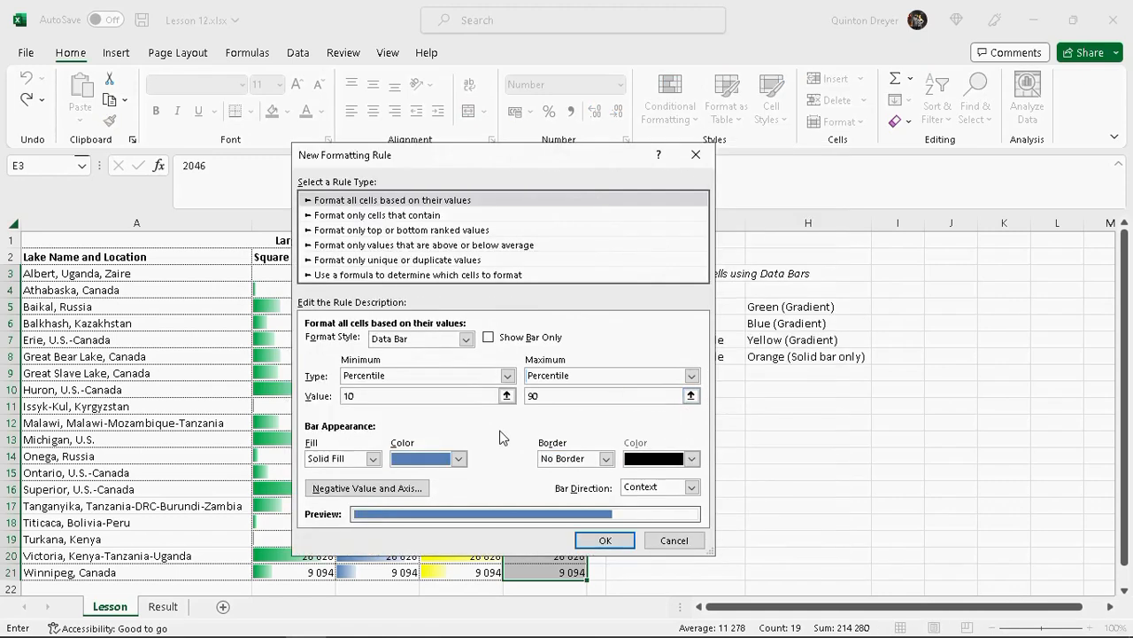
{"action": "left_click", "coordinate": [459, 458]}
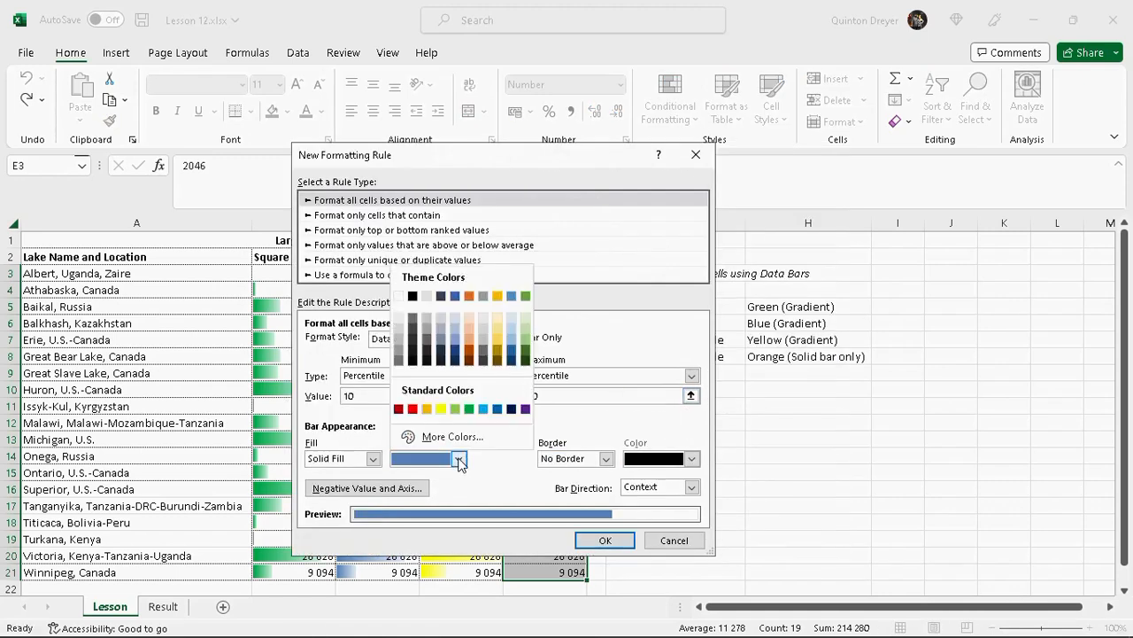
{"action": "left_click", "coordinate": [426, 409]}
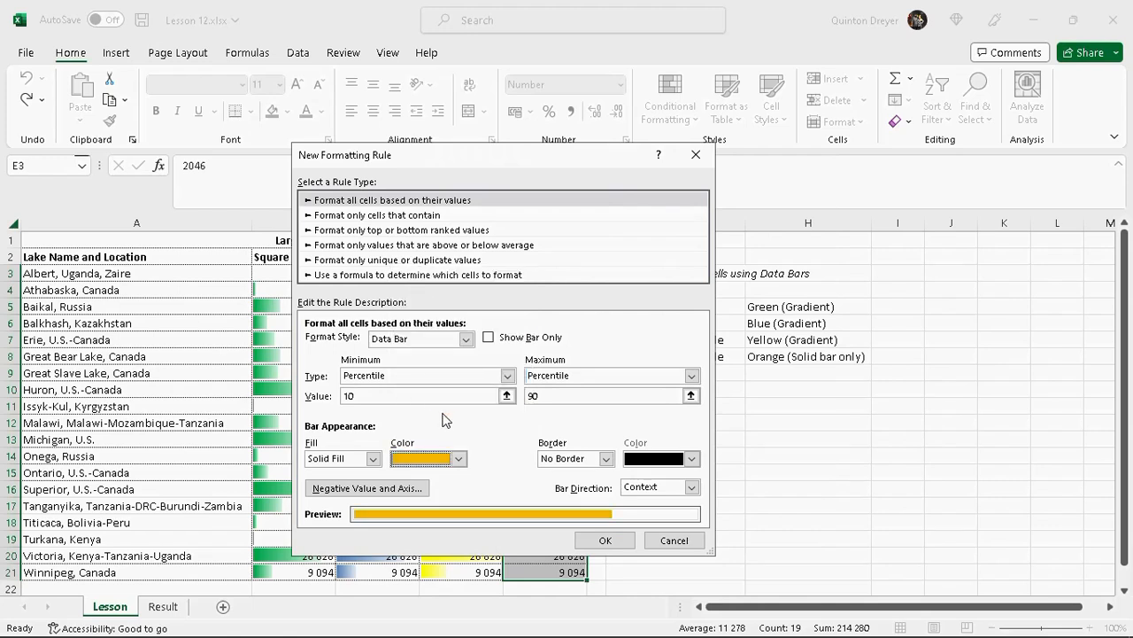
{"action": "left_click", "coordinate": [489, 338]}
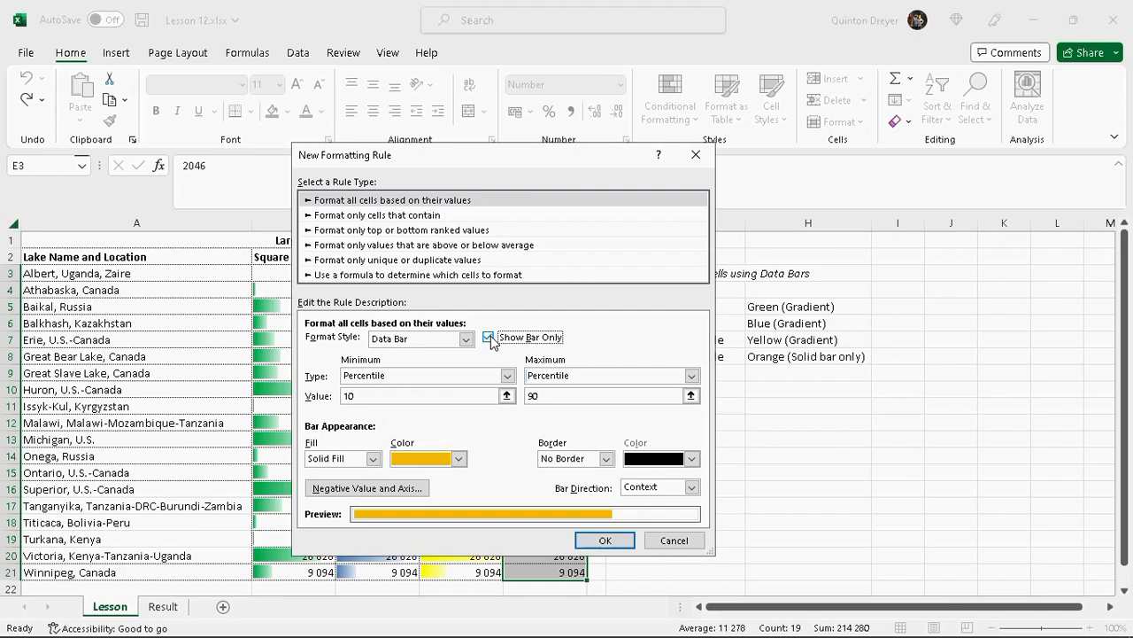
{"action": "left_click", "coordinate": [611, 540]}
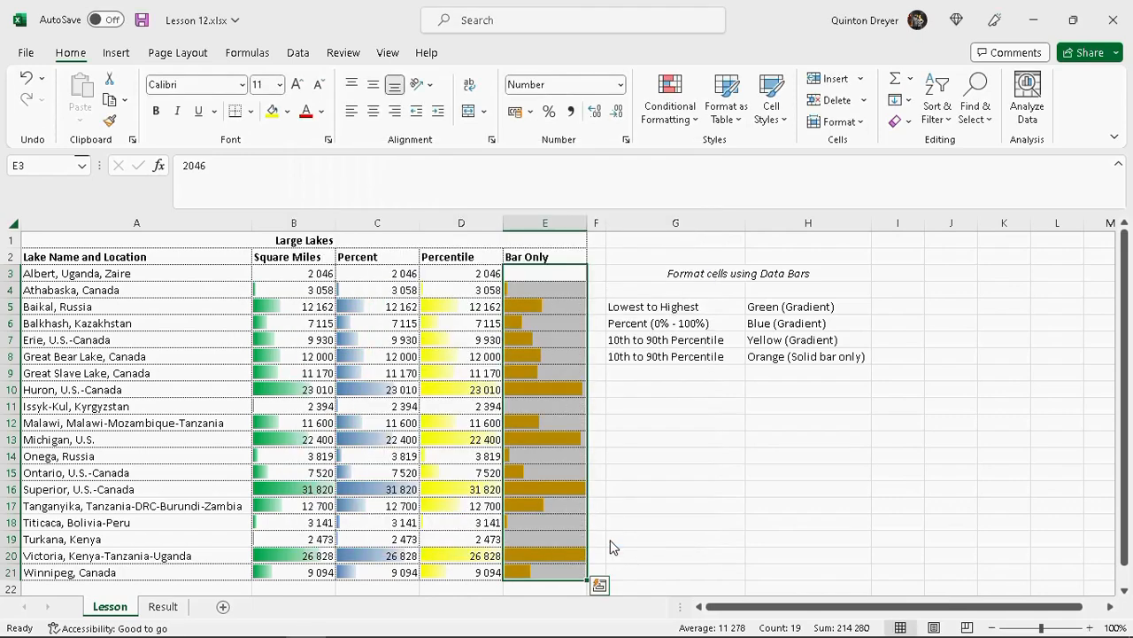
{"action": "left_click", "coordinate": [661, 441]}
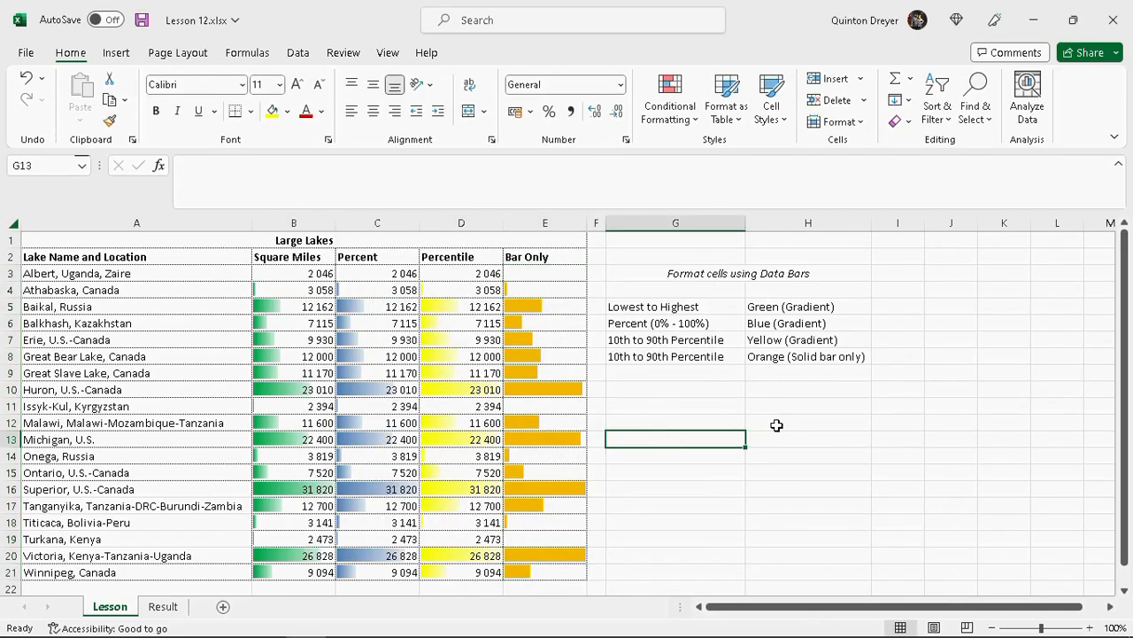
Step: Compare the orange bars in the Bar Only column with the yellow bars and values in the Percentile column
{"action": "left_click_drag", "start_coordinate": [537, 289], "coordinate": [539, 571]}
{"action": "left_click_drag", "start_coordinate": [460, 572], "coordinate": [471, 290]}
{"action": "left_click", "coordinate": [536, 290]}
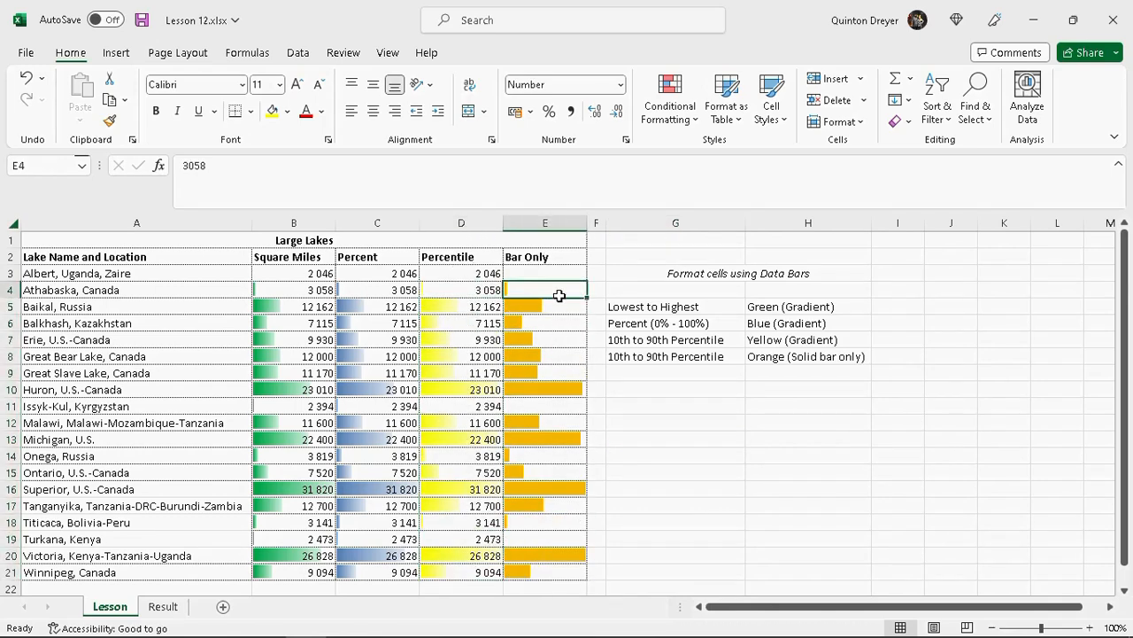
{"action": "left_click_drag", "start_coordinate": [554, 274], "coordinate": [558, 563]}
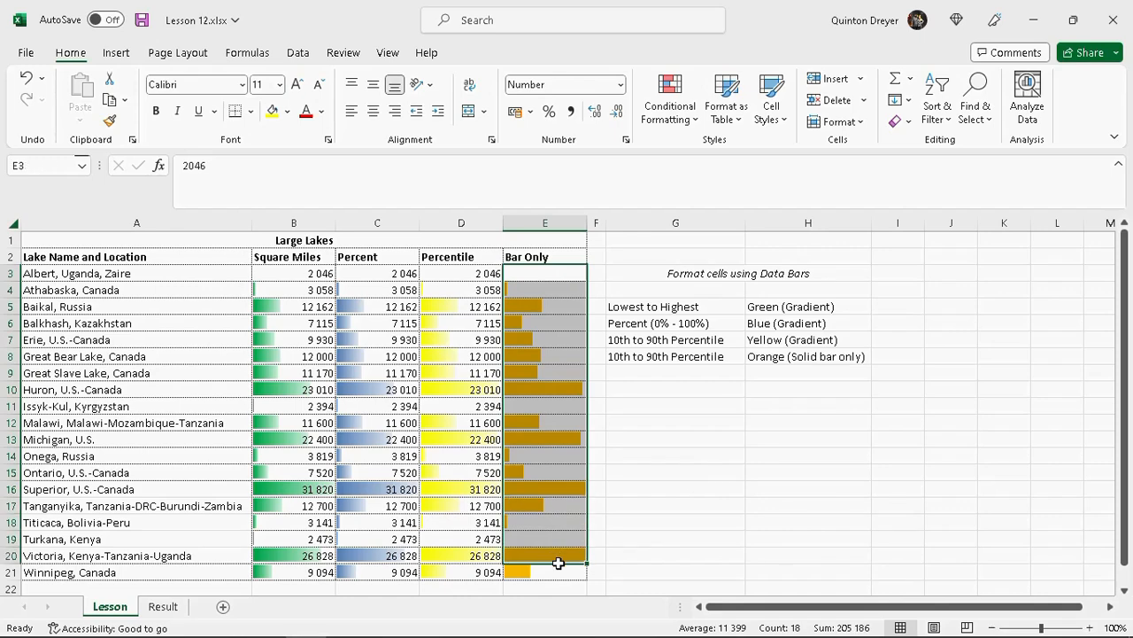
{"action": "left_click", "coordinate": [555, 486]}
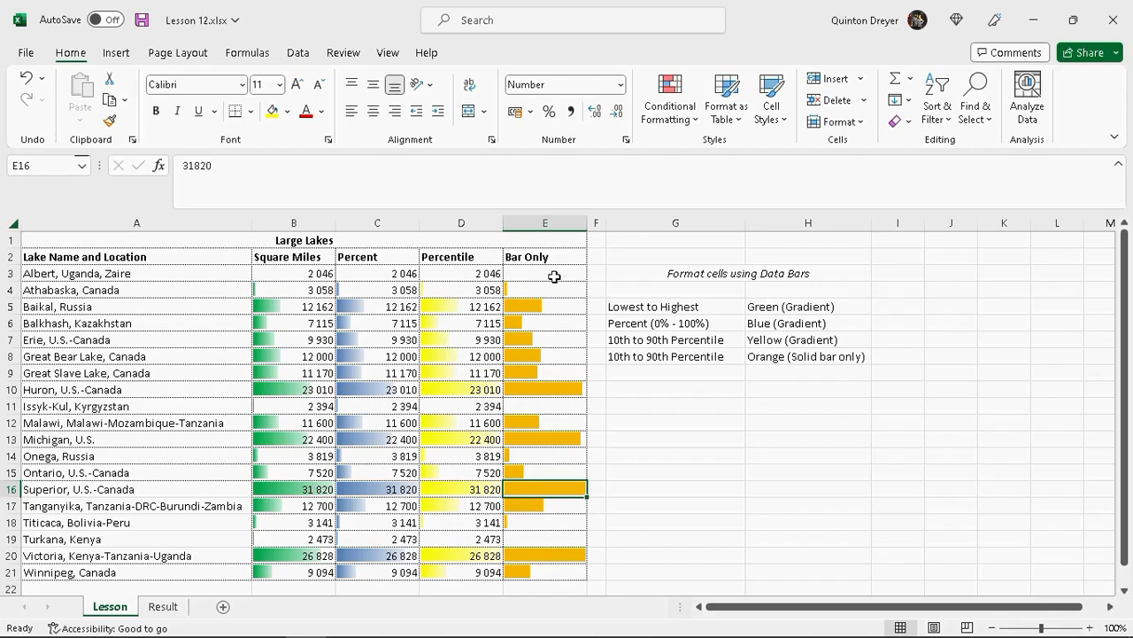
{"action": "left_click_drag", "start_coordinate": [554, 274], "coordinate": [479, 305]}
{"action": "left_click", "coordinate": [480, 306]}
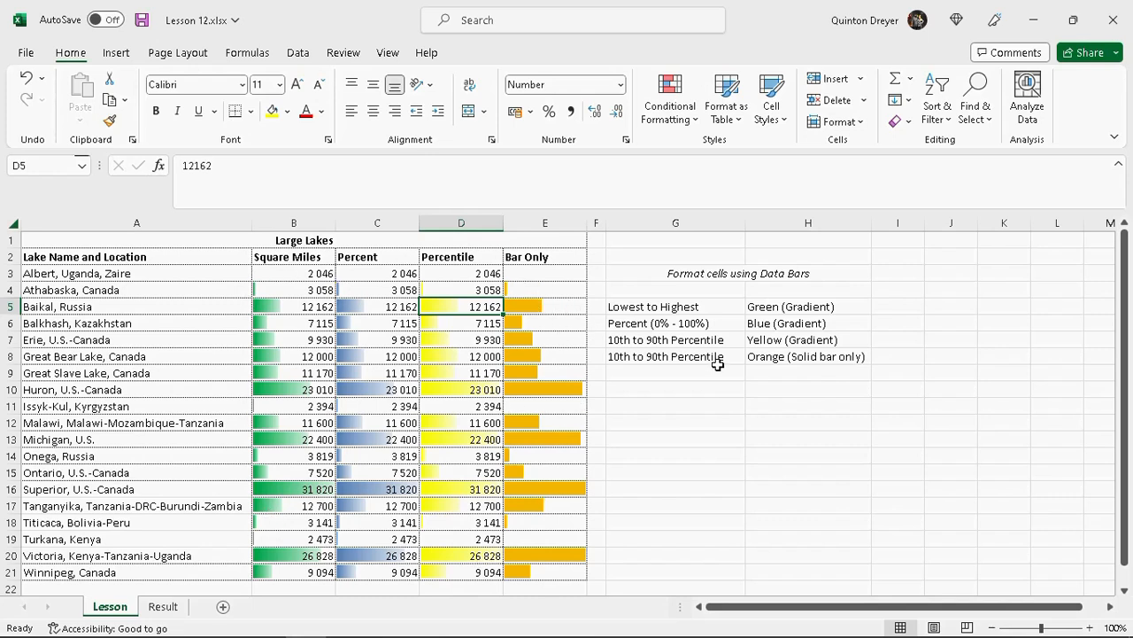
Step: Check the finished data bars against the Result sheet and return to the Lesson sheet
{"action": "left_click", "coordinate": [165, 608]}
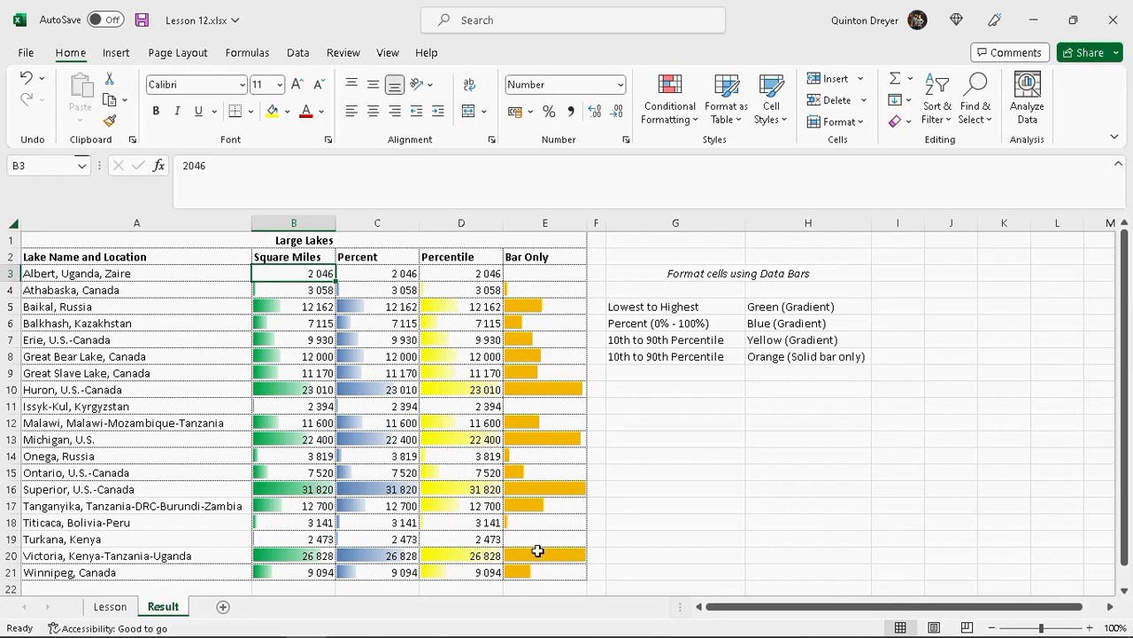
{"action": "left_click", "coordinate": [107, 606]}
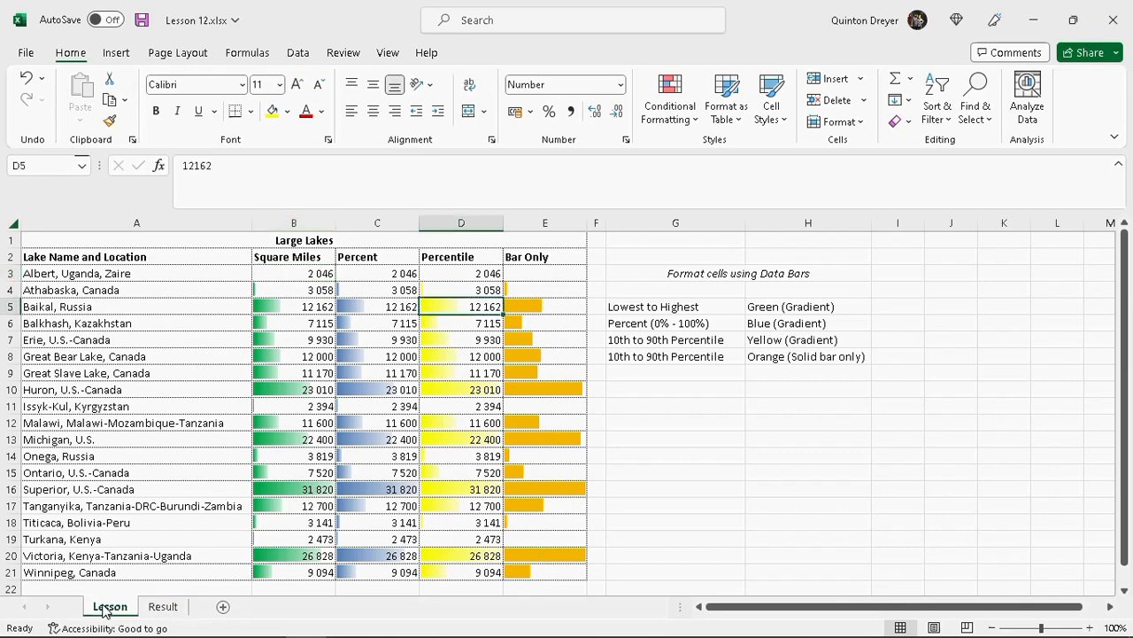
{"action": "left_click", "coordinate": [309, 274]}
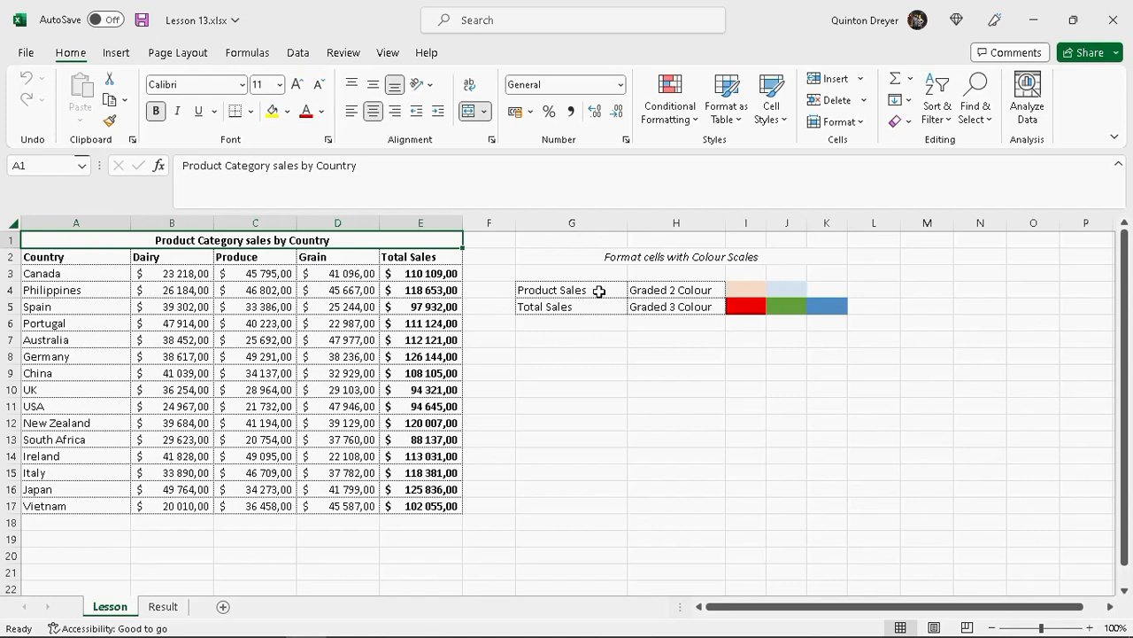
Step: Review the Lesson 13 colour scale requirements in G4:K5 against the product sales in B3:D17 and the Total Sales in E3:E17
{"action": "left_click", "coordinate": [752, 290]}
{"action": "key", "text": "Right"}
{"action": "left_click_drag", "start_coordinate": [198, 268], "coordinate": [346, 505]}
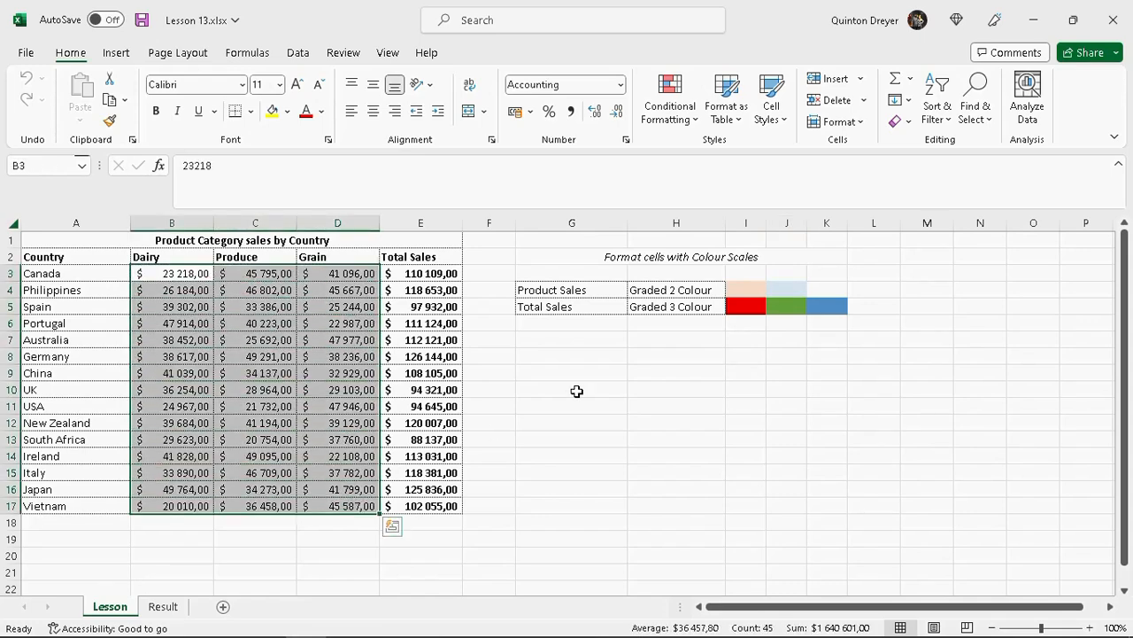
{"action": "left_click", "coordinate": [544, 306]}
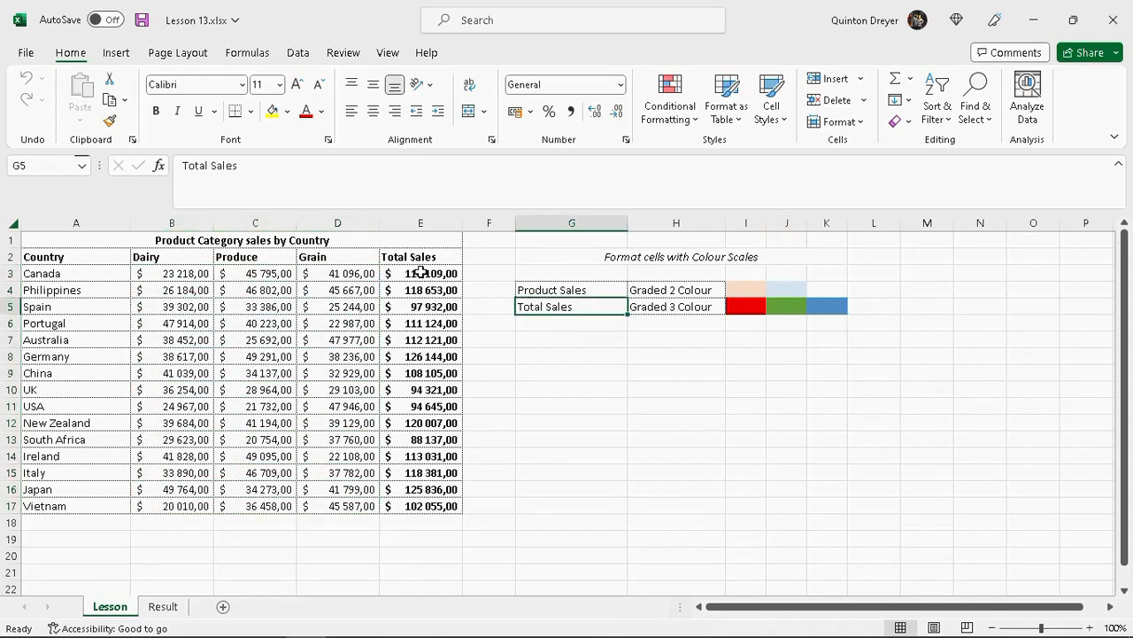
{"action": "left_click_drag", "start_coordinate": [421, 273], "coordinate": [427, 502]}
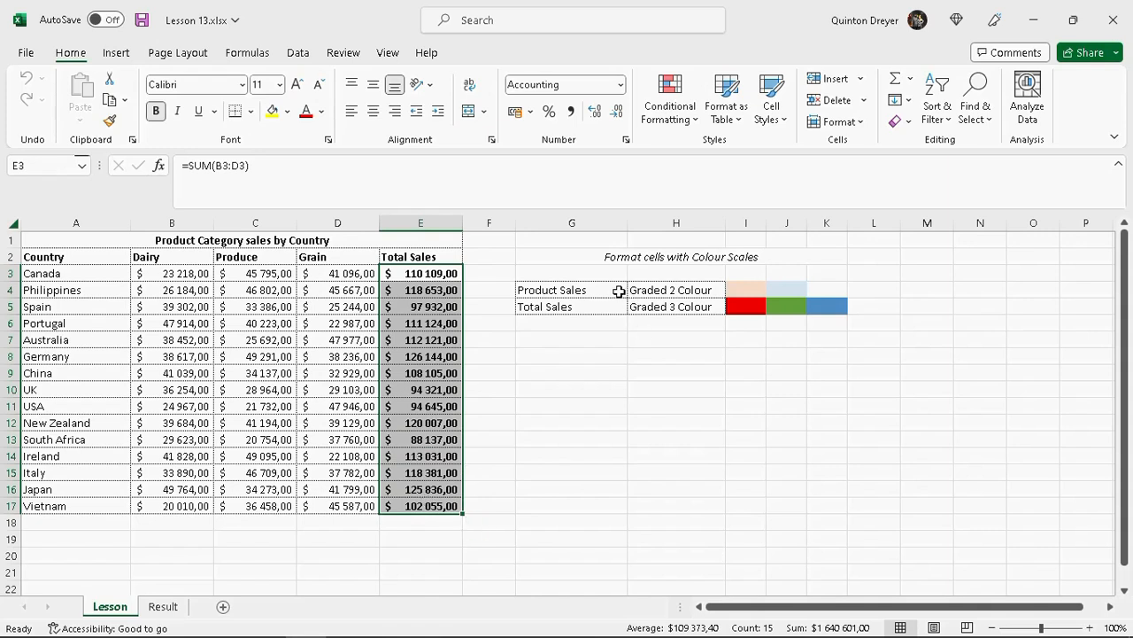
{"action": "left_click", "coordinate": [186, 276]}
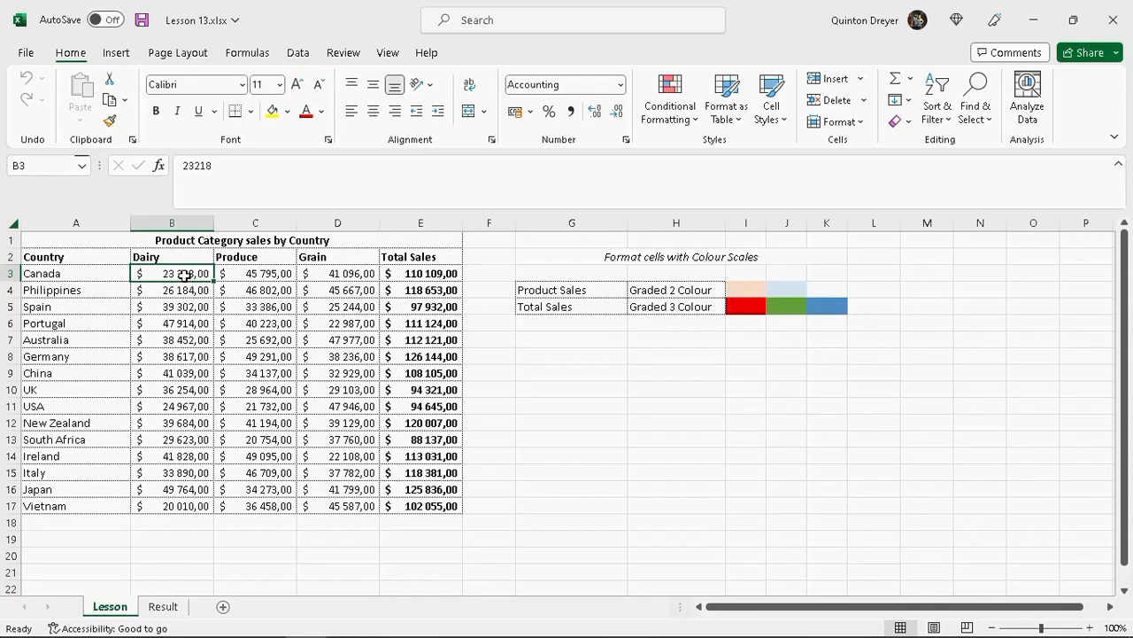
{"action": "left_click_drag", "start_coordinate": [184, 275], "coordinate": [182, 506]}
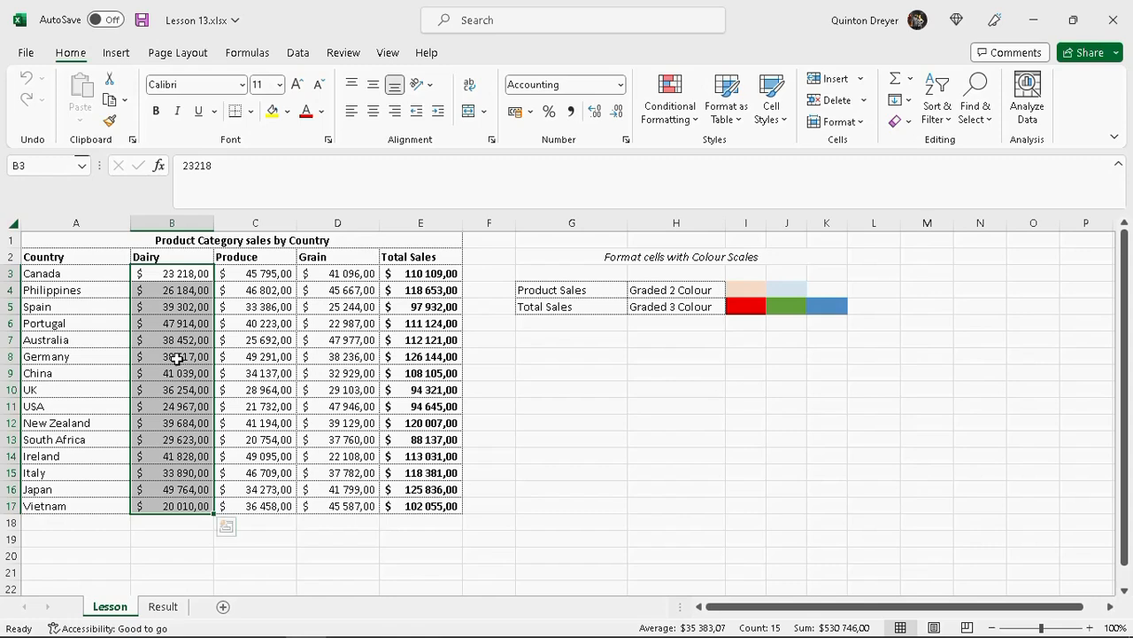
{"action": "left_click_drag", "start_coordinate": [177, 275], "coordinate": [356, 510]}
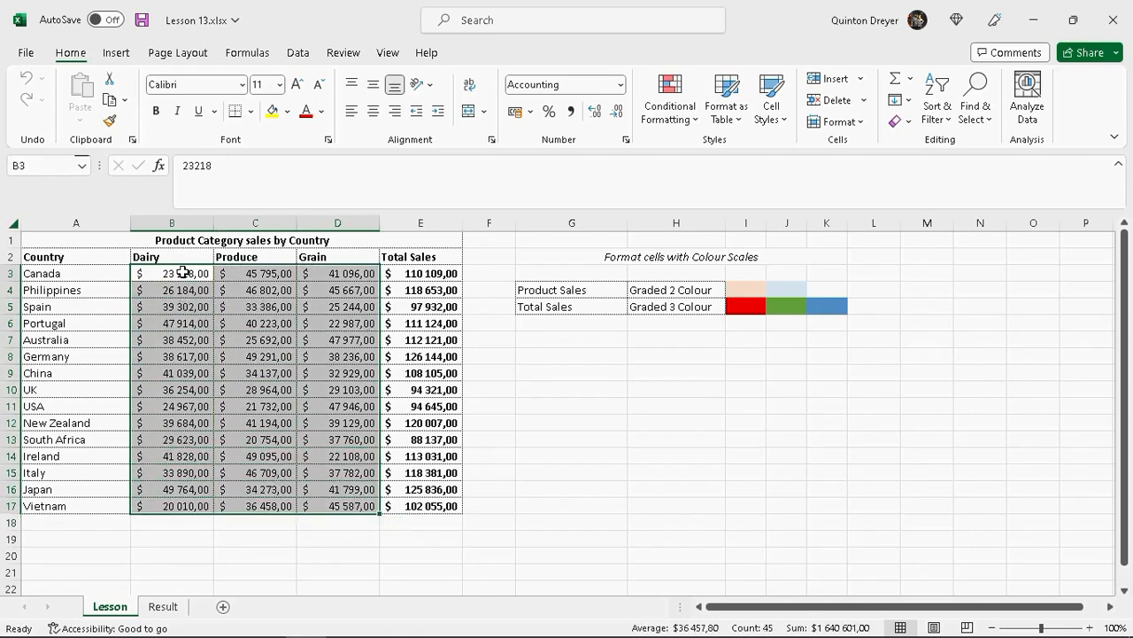
Step: Create a 2-Color Scale rule for the Dairy sales in B3:B17 with light orange for the lowest value
{"action": "left_click_drag", "start_coordinate": [182, 273], "coordinate": [190, 503]}
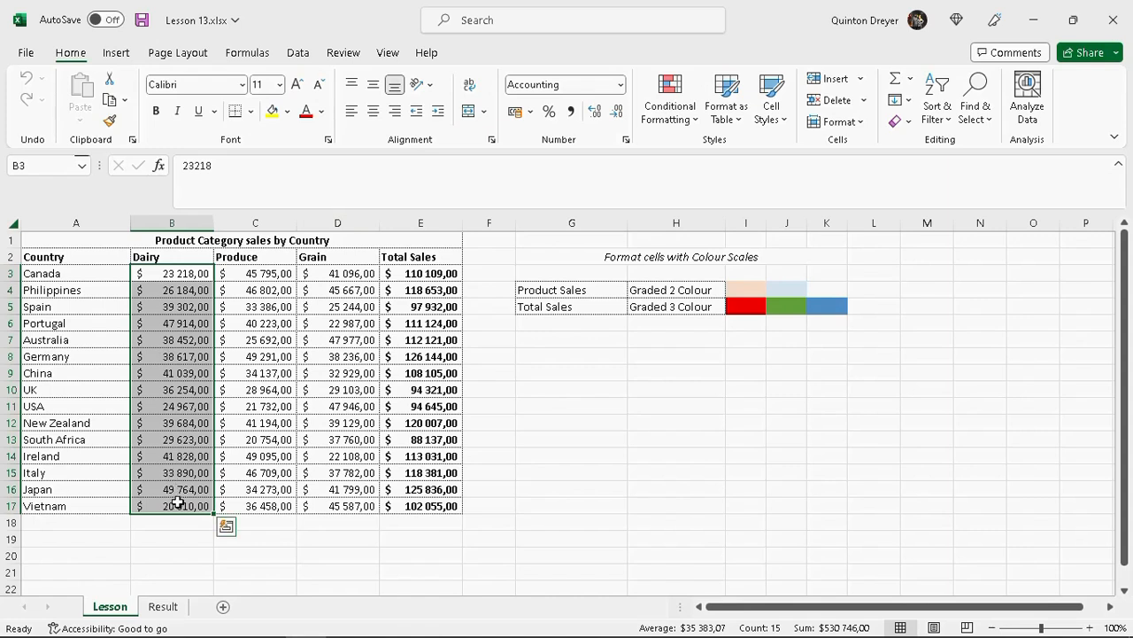
{"action": "left_click", "coordinate": [666, 114]}
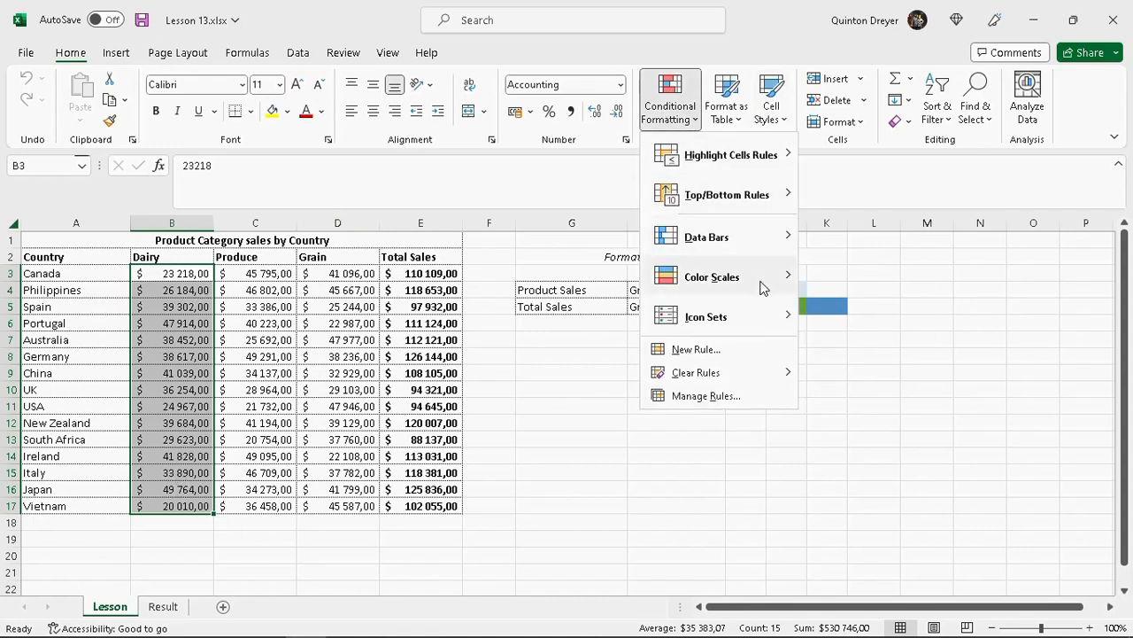
{"action": "mouse_move", "coordinate": [762, 288]}
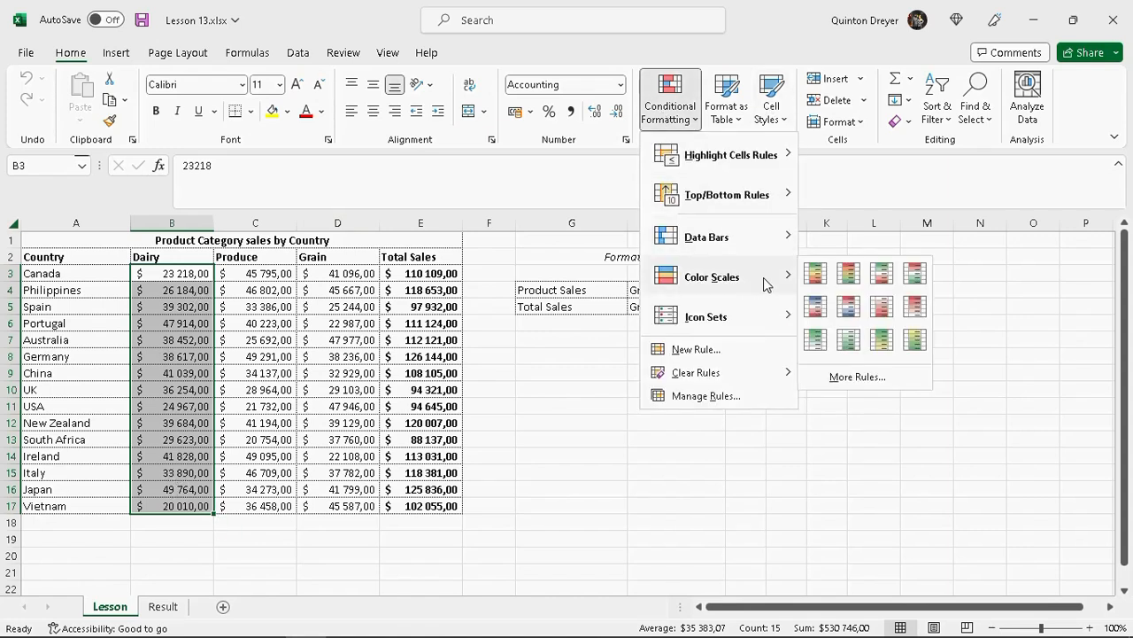
{"action": "left_click", "coordinate": [716, 351]}
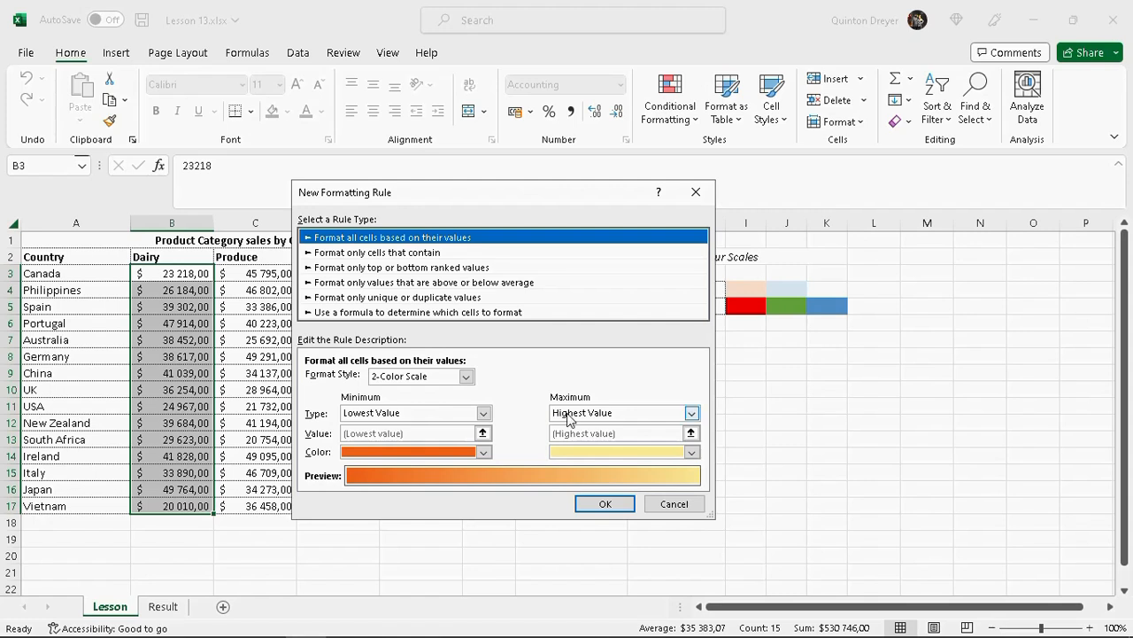
{"action": "left_click_drag", "start_coordinate": [595, 200], "coordinate": [587, 159]}
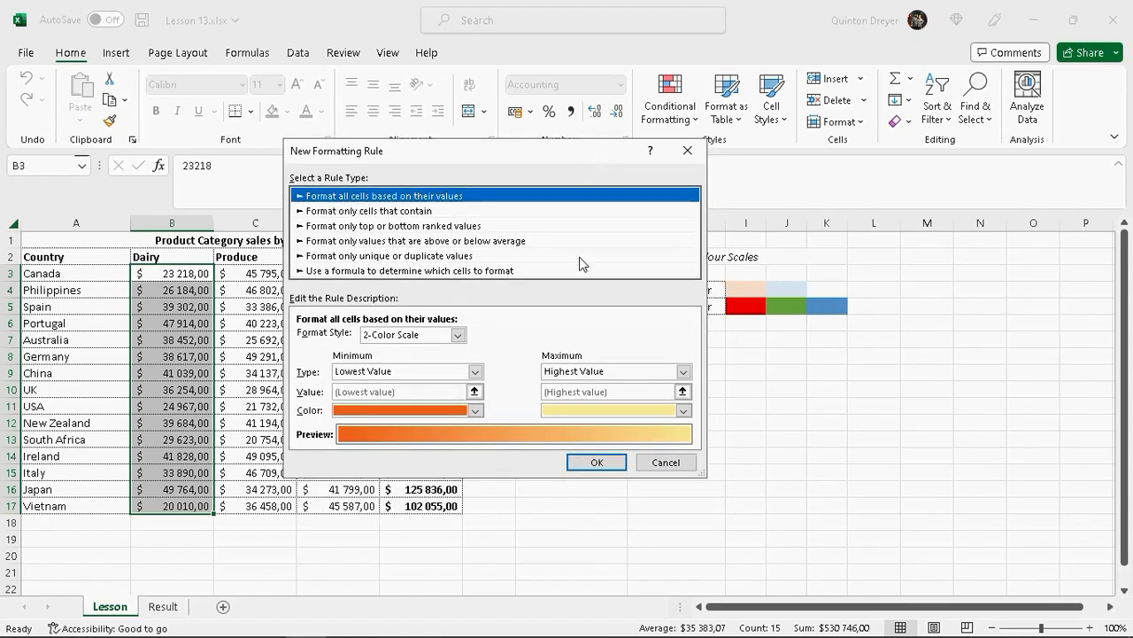
{"action": "left_click", "coordinate": [475, 411]}
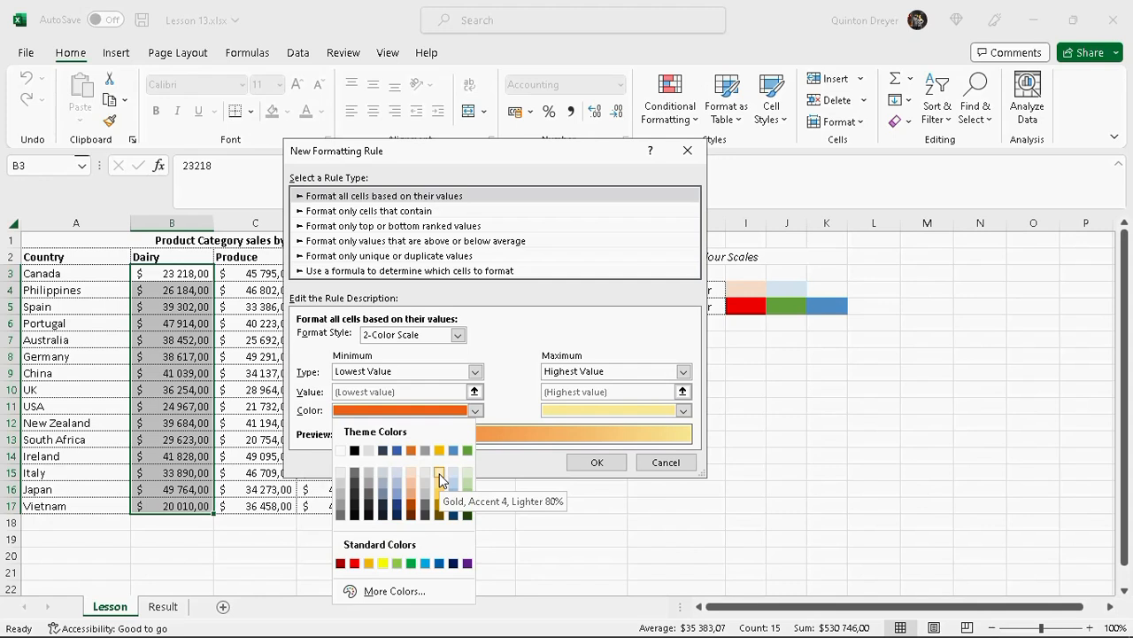
{"action": "left_click", "coordinate": [412, 472]}
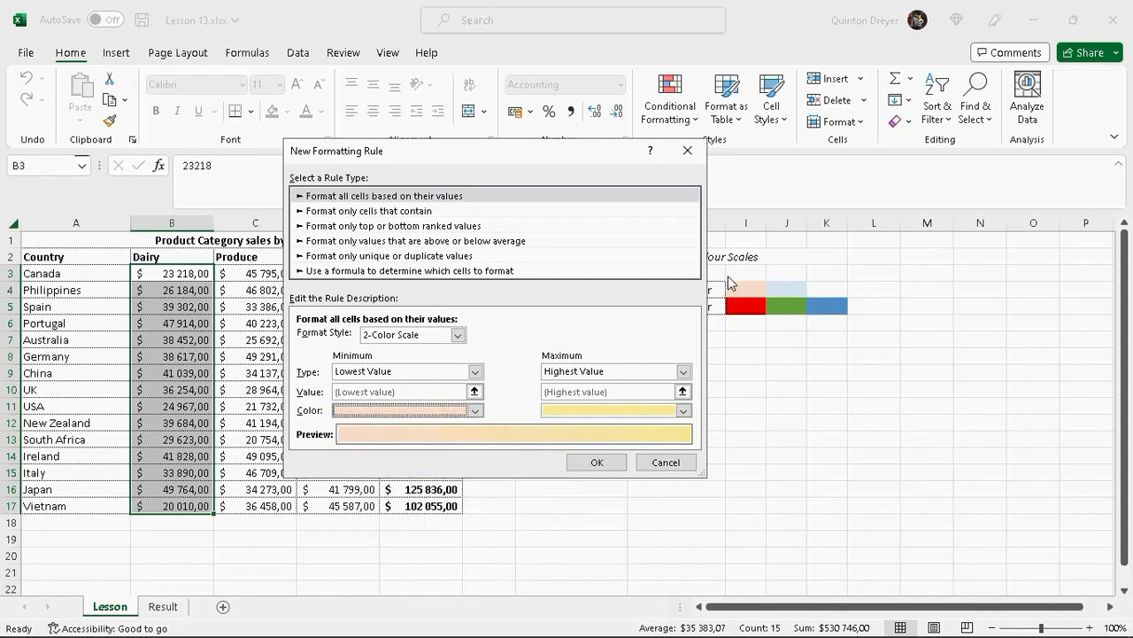
Step: Set the highest value's colour to the light blue of the sample in J4 and apply the rule to the Dairy column
{"action": "left_click", "coordinate": [683, 411]}
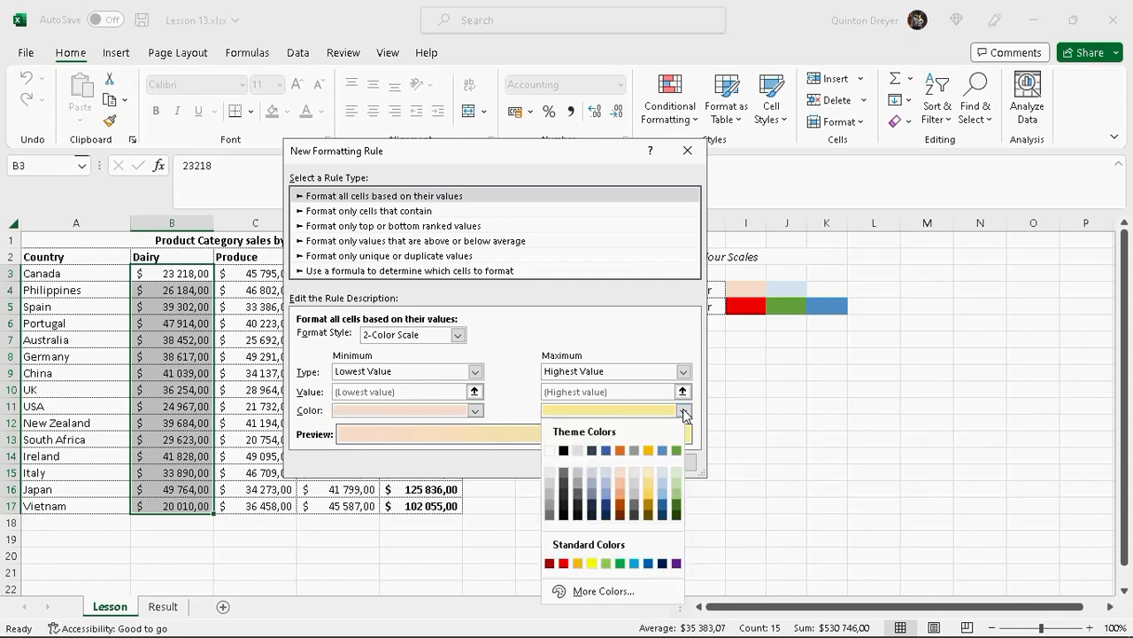
{"action": "left_click", "coordinate": [662, 474]}
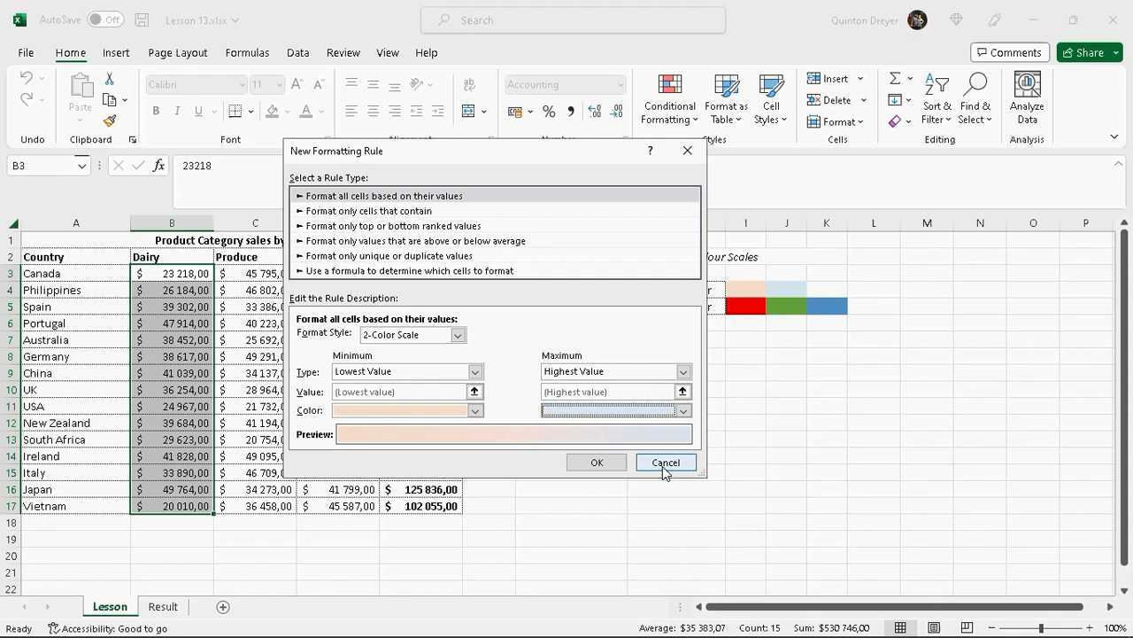
{"action": "left_click", "coordinate": [682, 410]}
{"action": "left_click", "coordinate": [666, 479]}
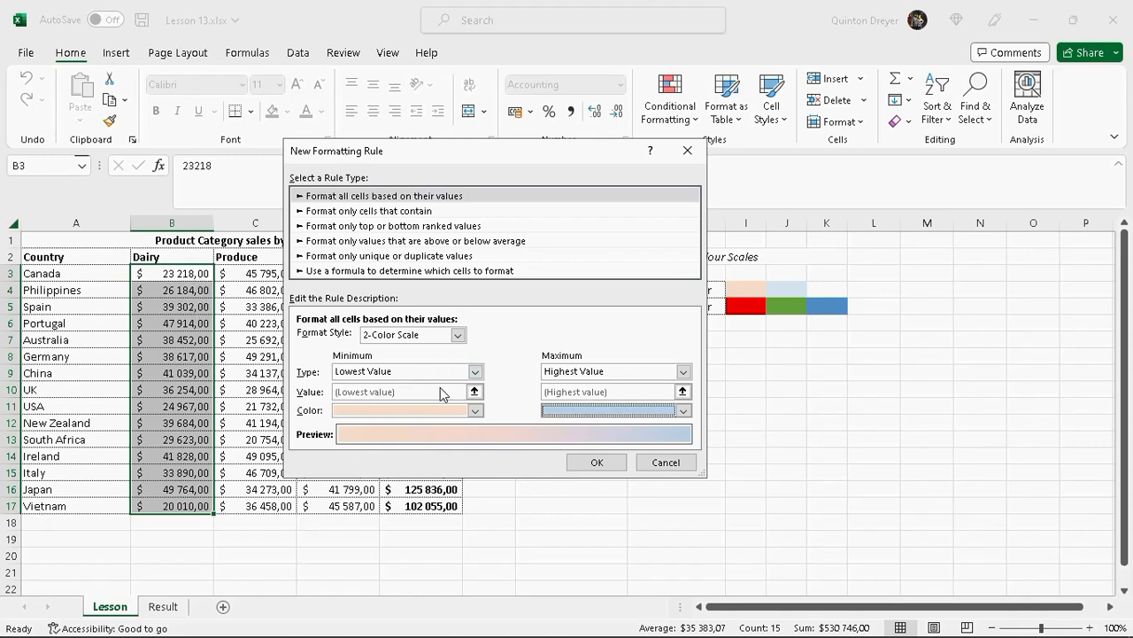
{"action": "left_click", "coordinate": [597, 462]}
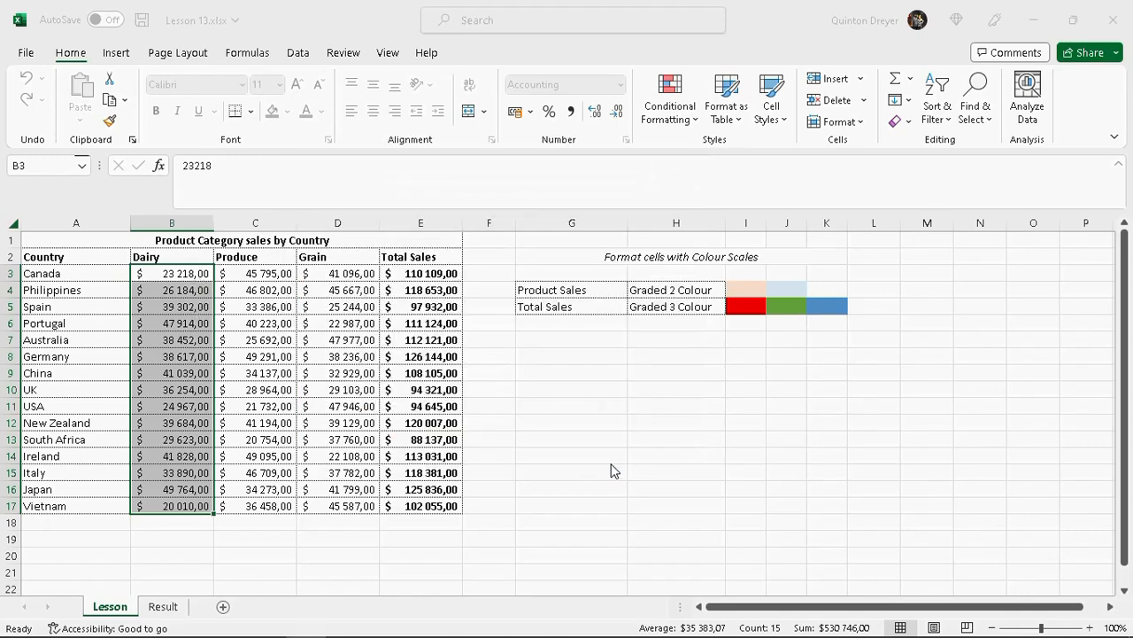
Step: Check the colours given to the lowest and highest Dairy sales in B17 and B16
{"action": "left_click", "coordinate": [597, 324]}
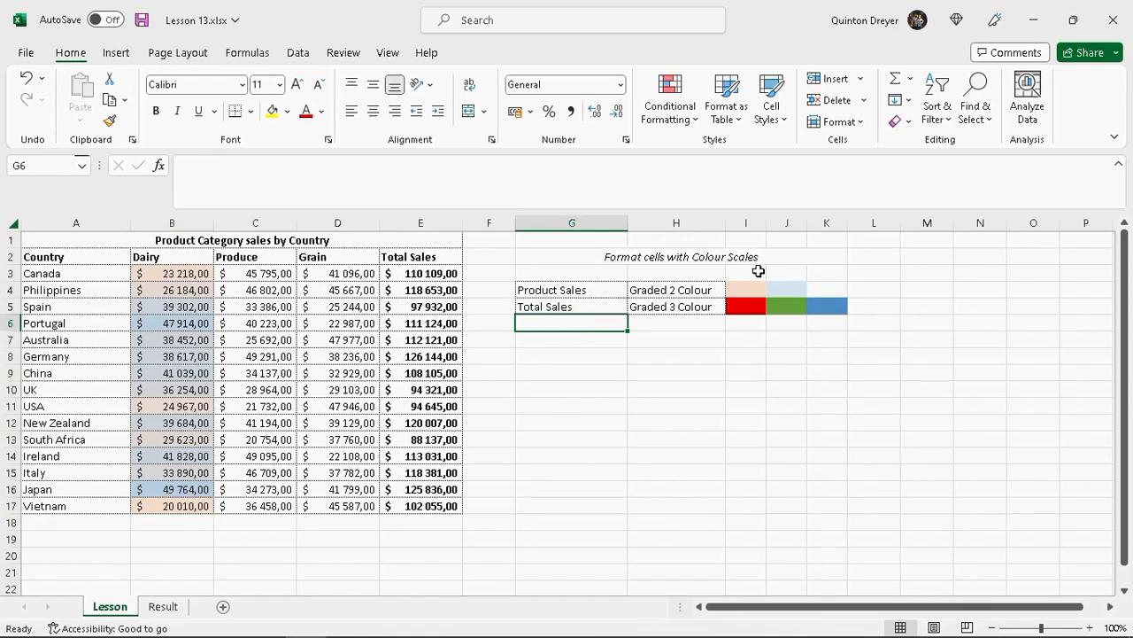
{"action": "left_click", "coordinate": [180, 508]}
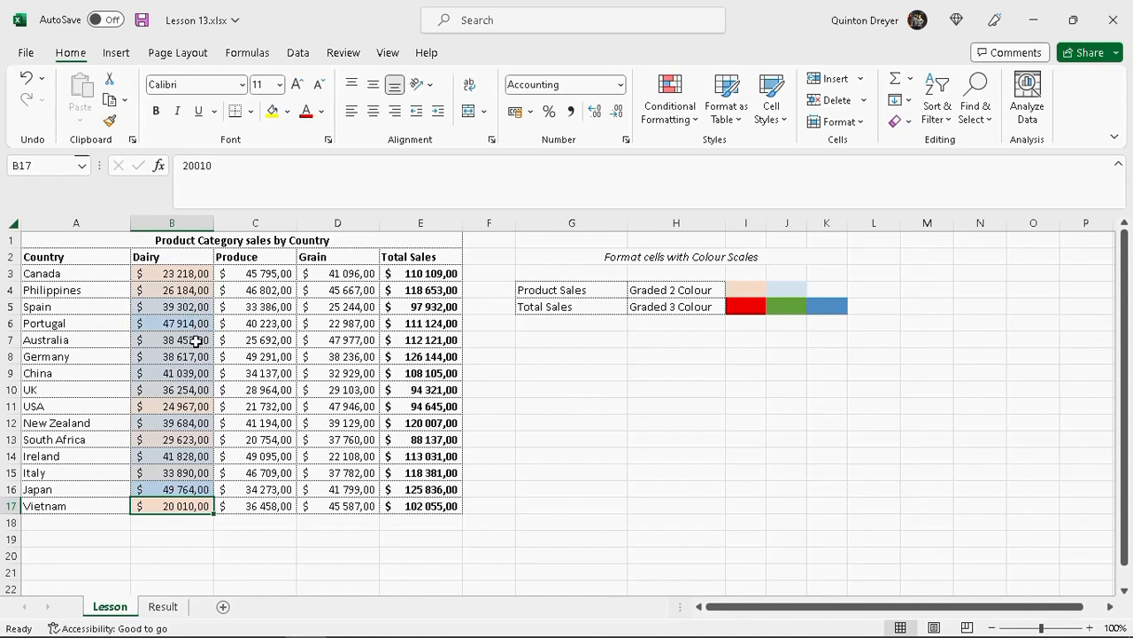
{"action": "left_click", "coordinate": [195, 489]}
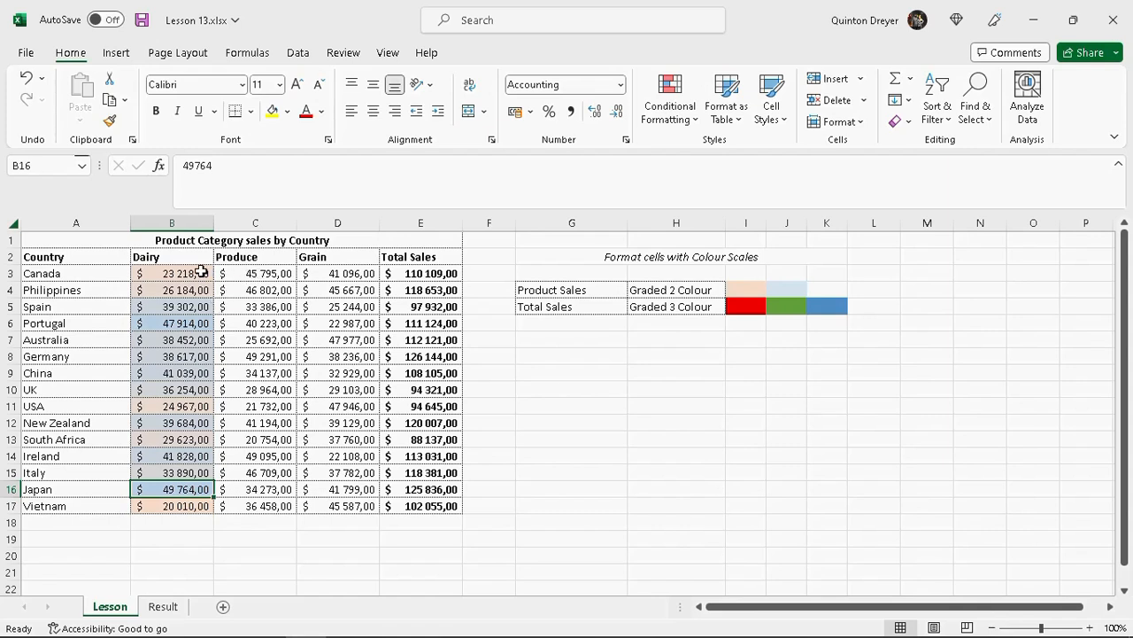
Step: Create a 2-Color Scale rule for the Produce sales in C3:C17 with light orange for the lowest value
{"action": "left_click_drag", "start_coordinate": [266, 273], "coordinate": [276, 507]}
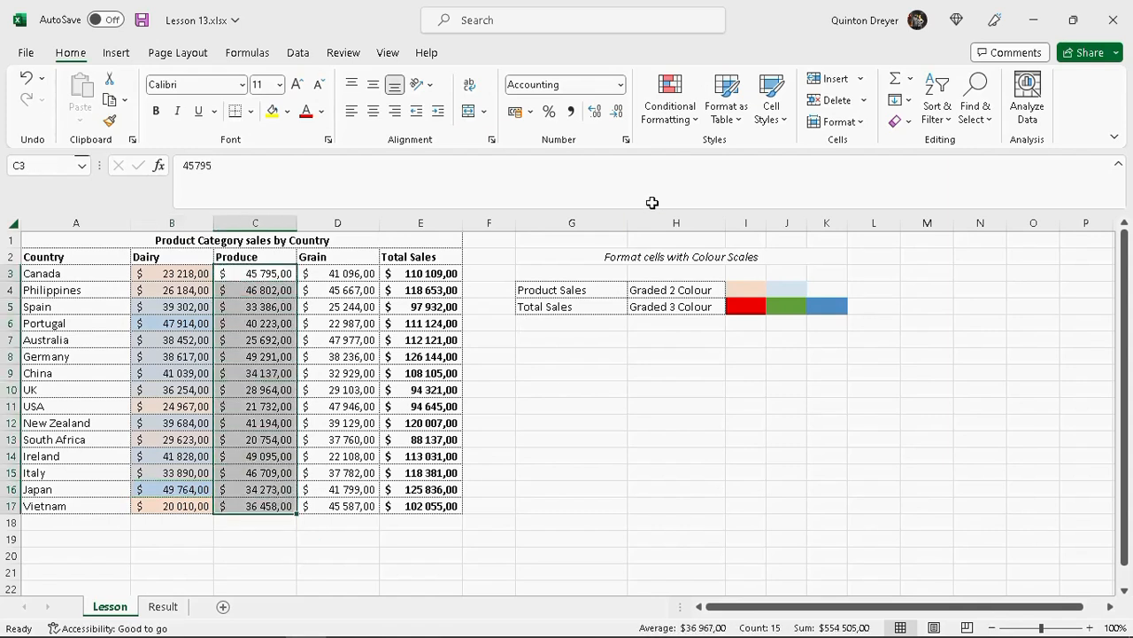
{"action": "left_click", "coordinate": [697, 122]}
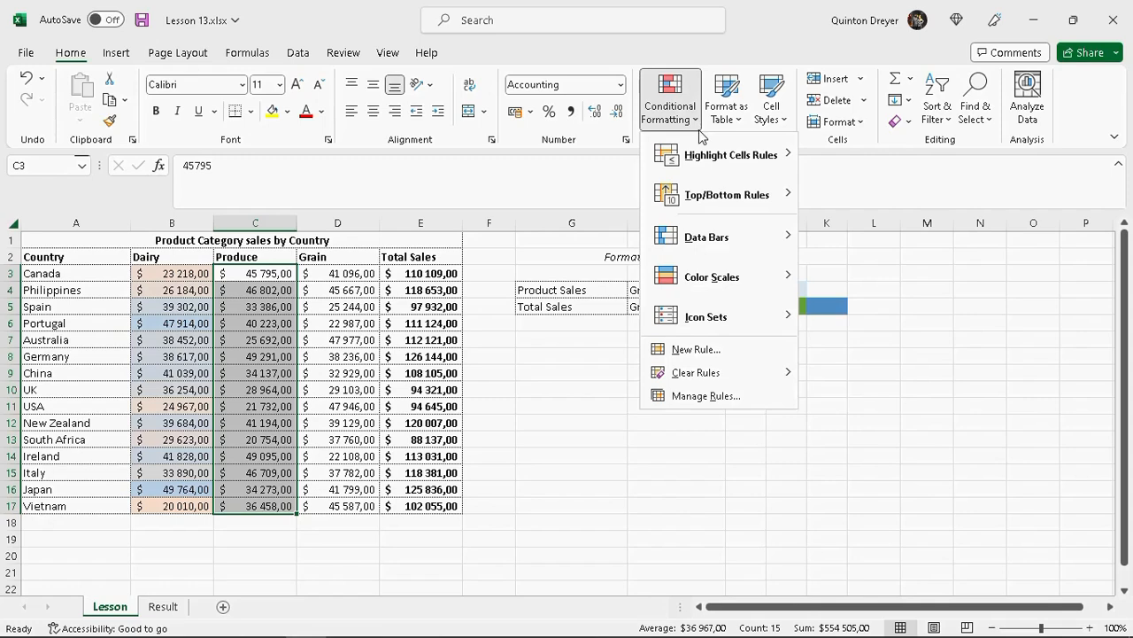
{"action": "left_click", "coordinate": [744, 353]}
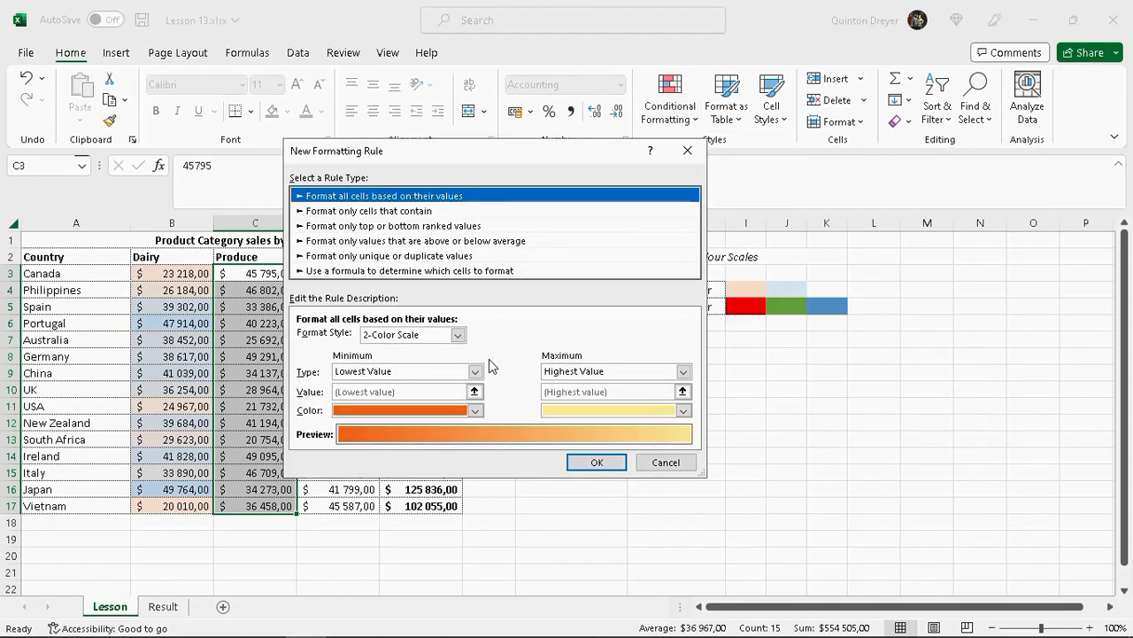
{"action": "left_click", "coordinate": [476, 411]}
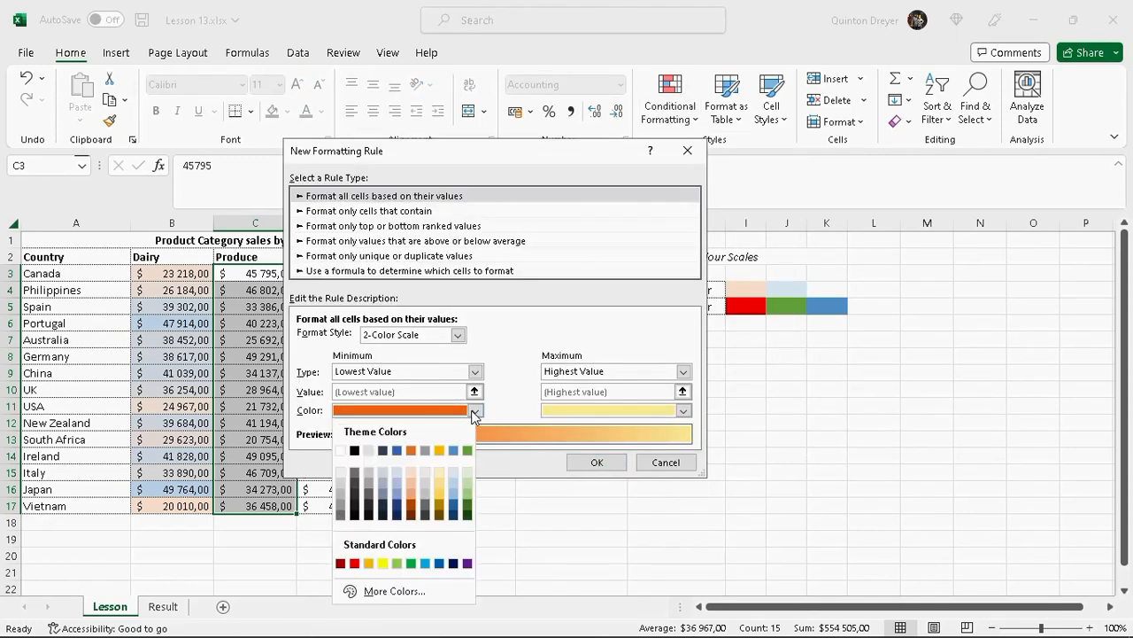
{"action": "left_click", "coordinate": [413, 472]}
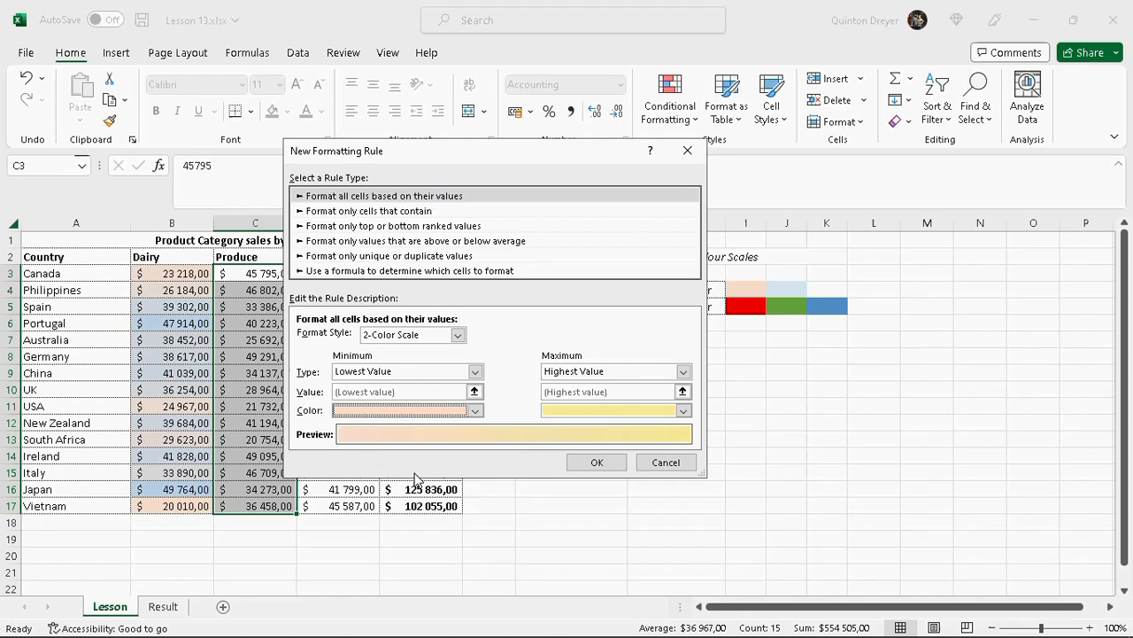
Step: Set the maximum colour of the Produce column's 2-Color Scale to light blue and apply the rule
{"action": "left_click", "coordinate": [634, 410]}
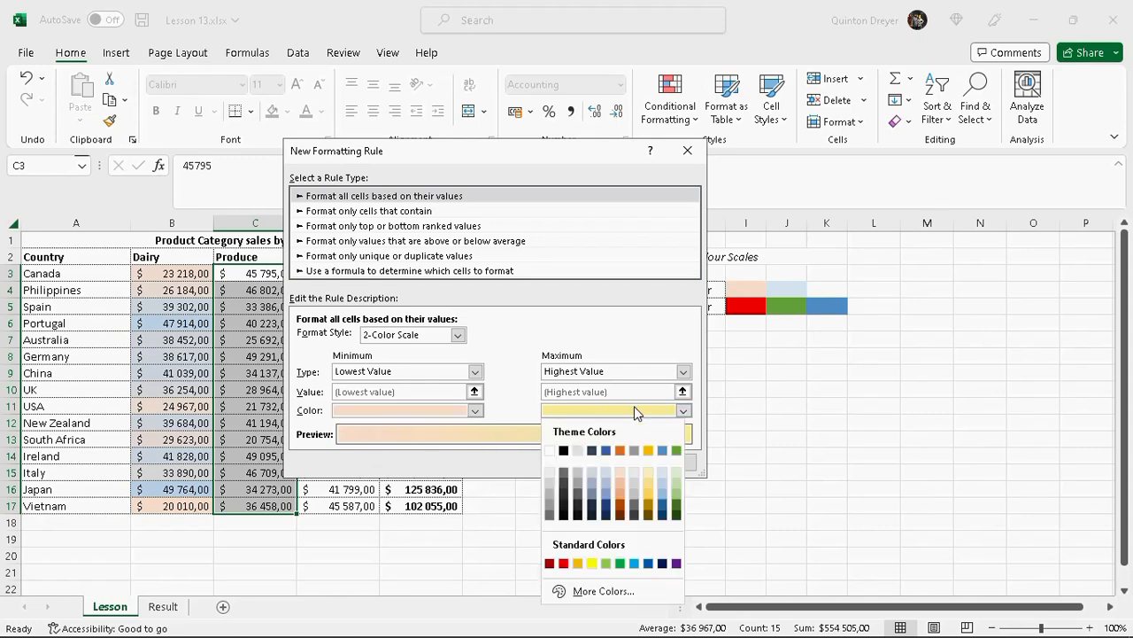
{"action": "left_click", "coordinate": [660, 484]}
{"action": "left_click", "coordinate": [606, 462]}
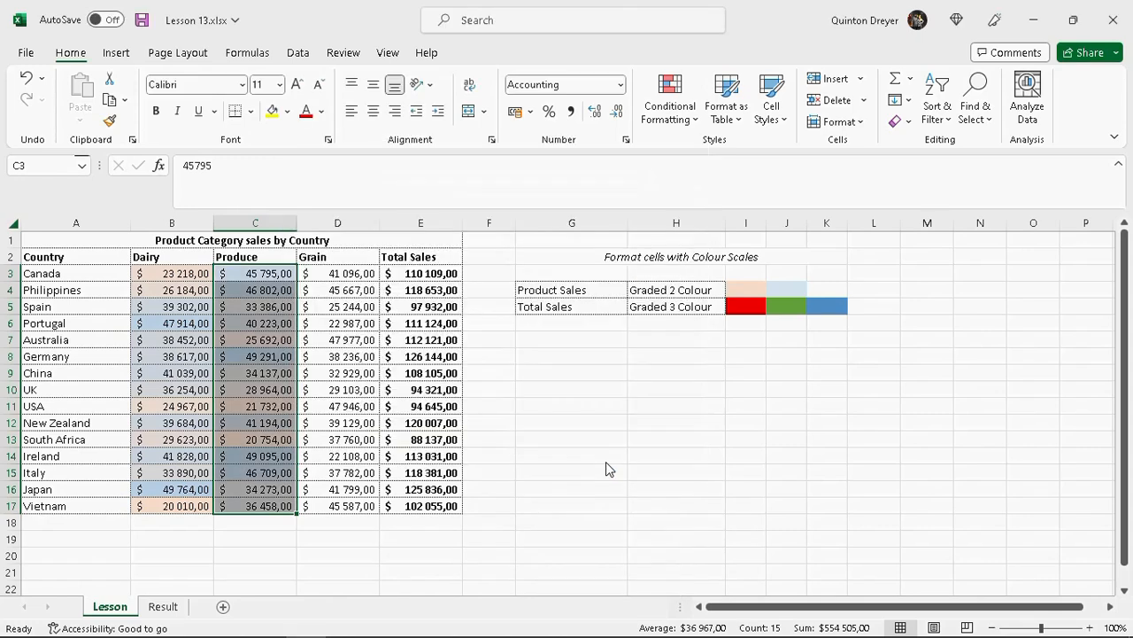
{"action": "left_click", "coordinate": [339, 322]}
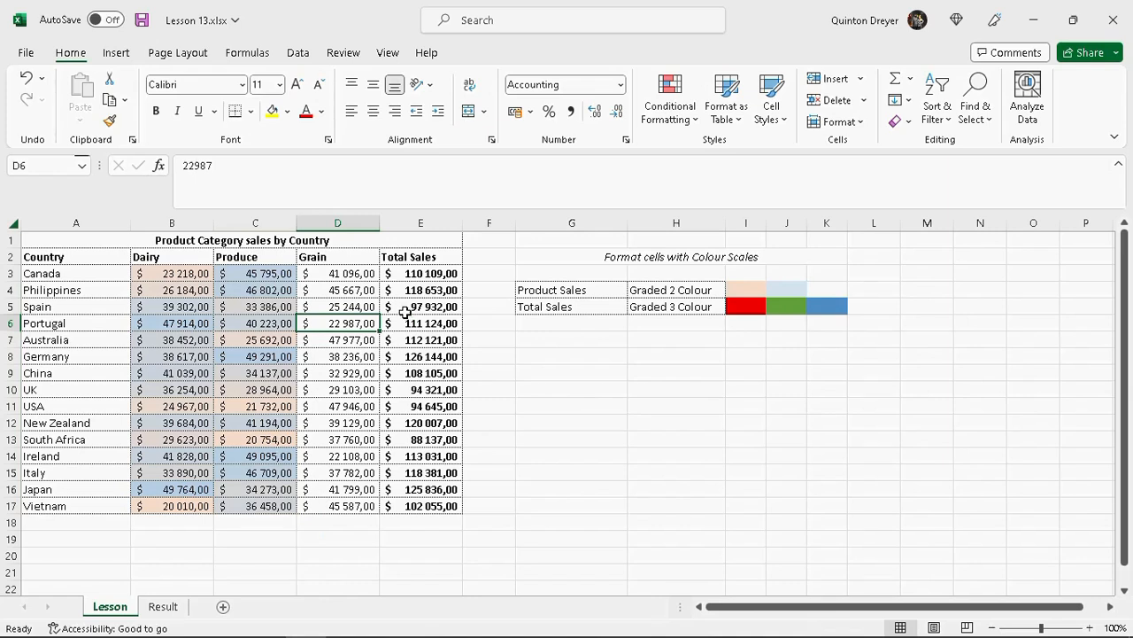
{"action": "left_click", "coordinate": [358, 273]}
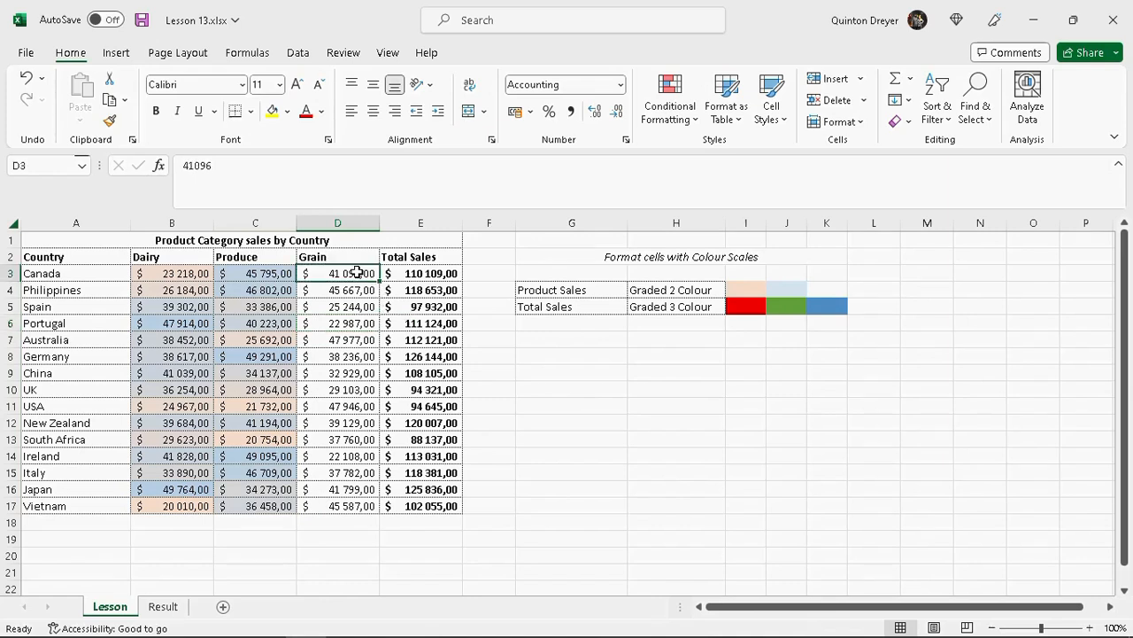
{"action": "left_click", "coordinate": [265, 272]}
{"action": "left_click_drag", "start_coordinate": [267, 271], "coordinate": [269, 349]}
{"action": "left_click", "coordinate": [267, 370]}
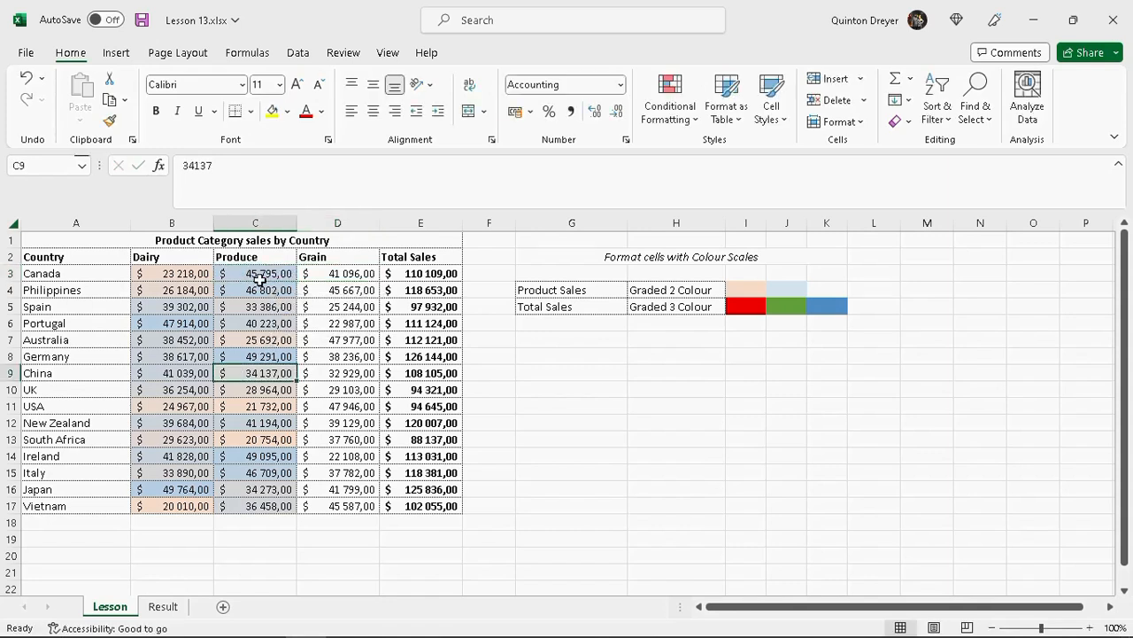
Step: Copy the colour scale formatting from Produce cells C3:C17 to Grain cells D3:D17 with the Format Painter
{"action": "left_click_drag", "start_coordinate": [270, 274], "coordinate": [274, 501]}
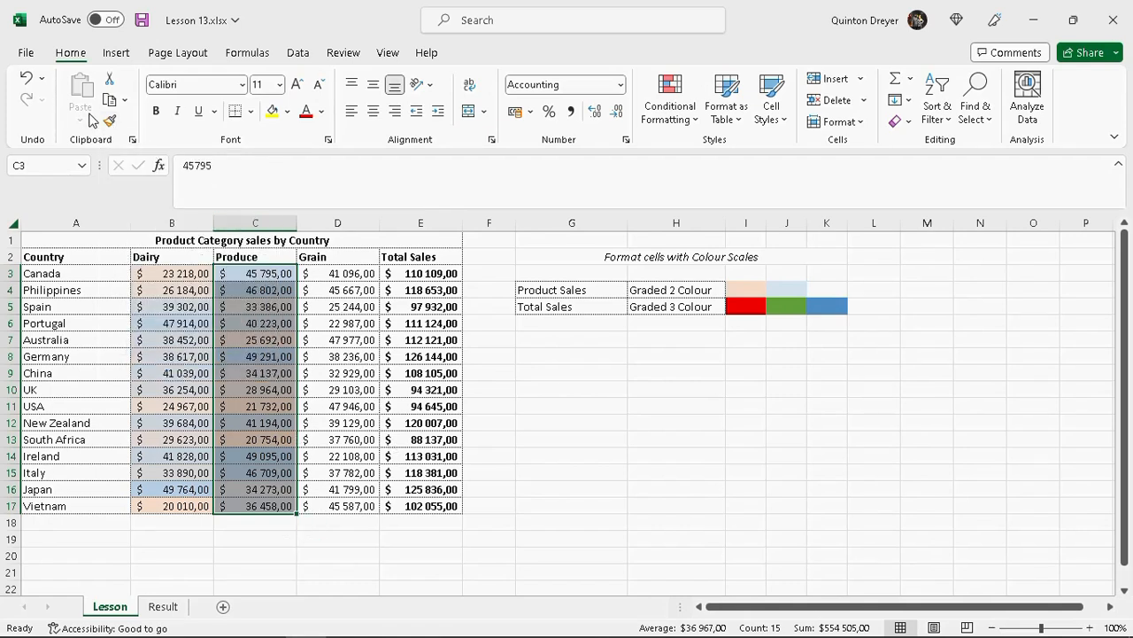
{"action": "left_click", "coordinate": [108, 124]}
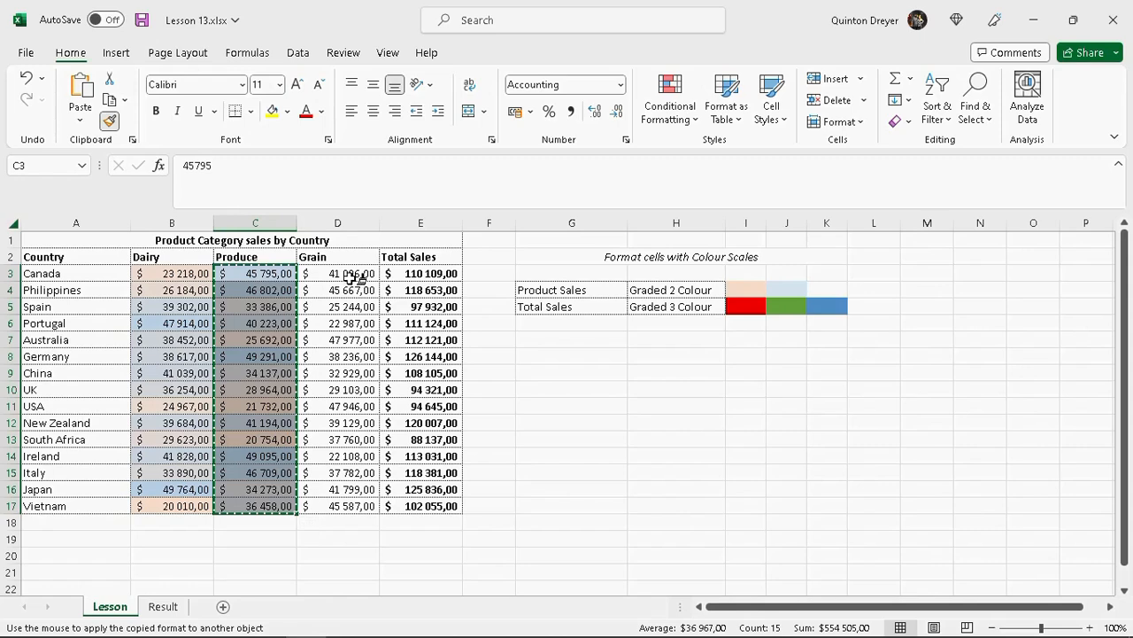
{"action": "left_click_drag", "start_coordinate": [354, 275], "coordinate": [354, 507]}
{"action": "left_click", "coordinate": [555, 425]}
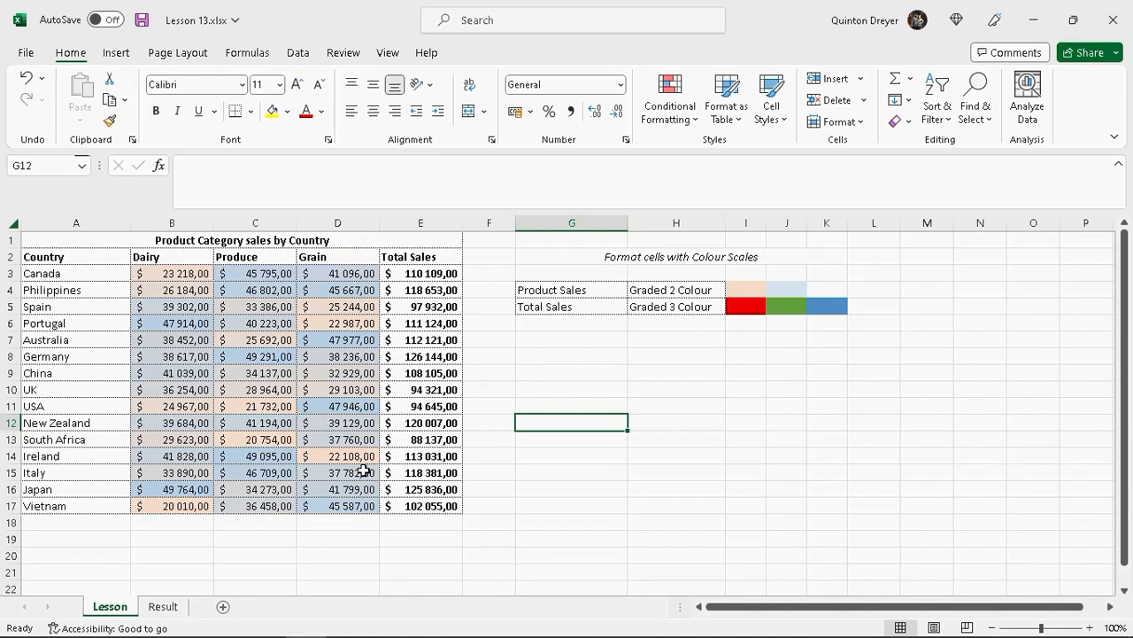
Step: Start a custom colour scale rule for Total Sales cells E3:E17 using the 3-Color Scale format style
{"action": "left_click_drag", "start_coordinate": [426, 275], "coordinate": [446, 505]}
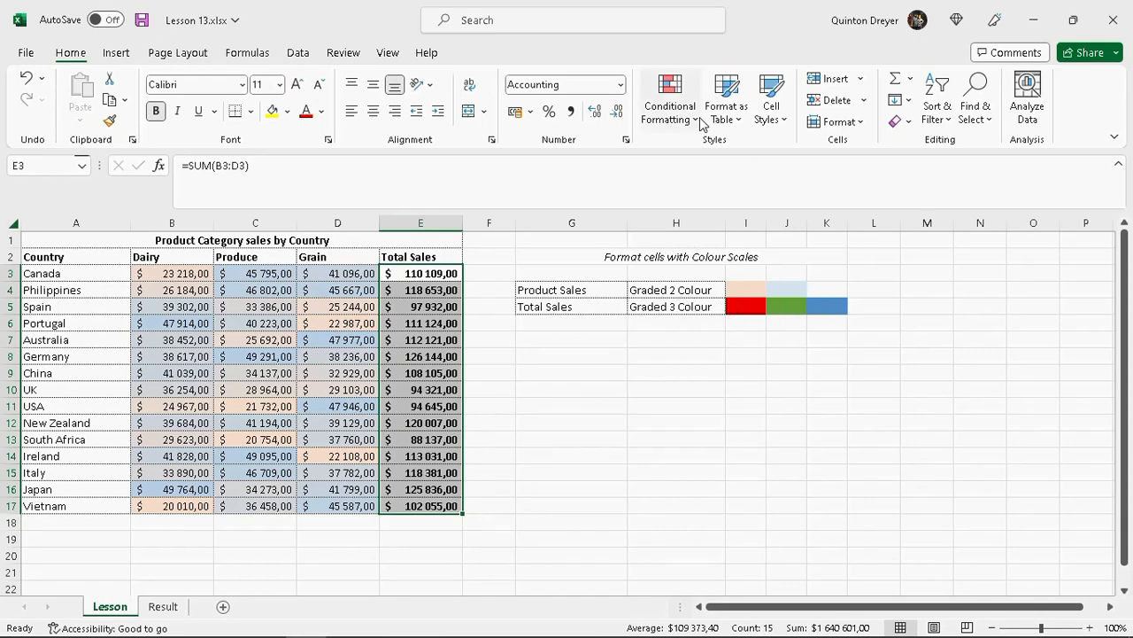
{"action": "left_click", "coordinate": [670, 102]}
{"action": "mouse_move", "coordinate": [750, 282]}
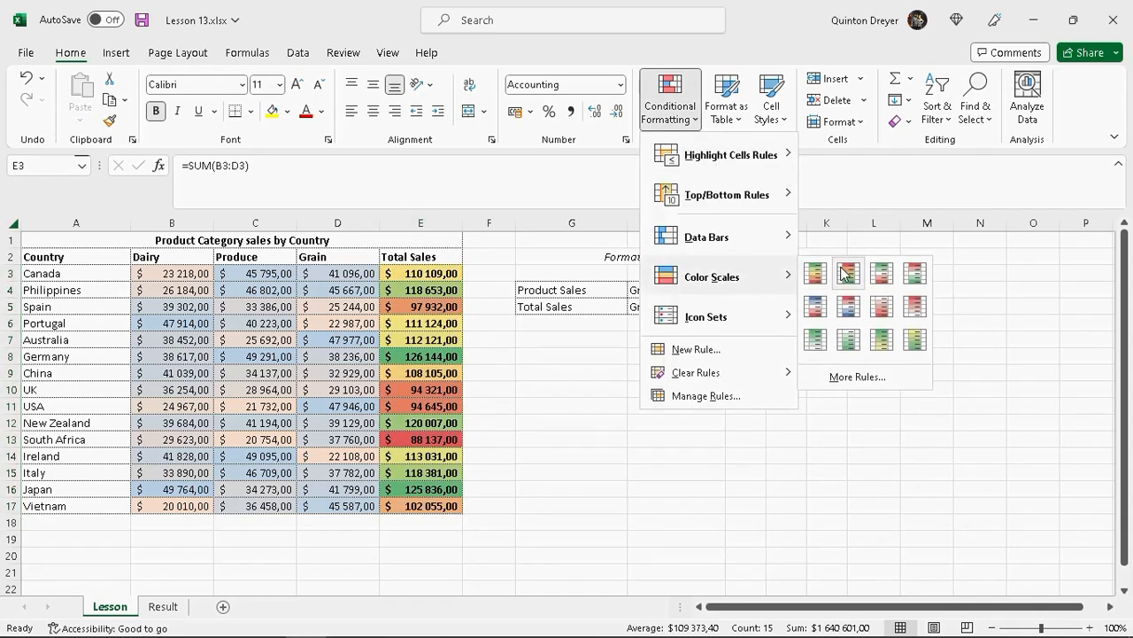
{"action": "left_click", "coordinate": [869, 378]}
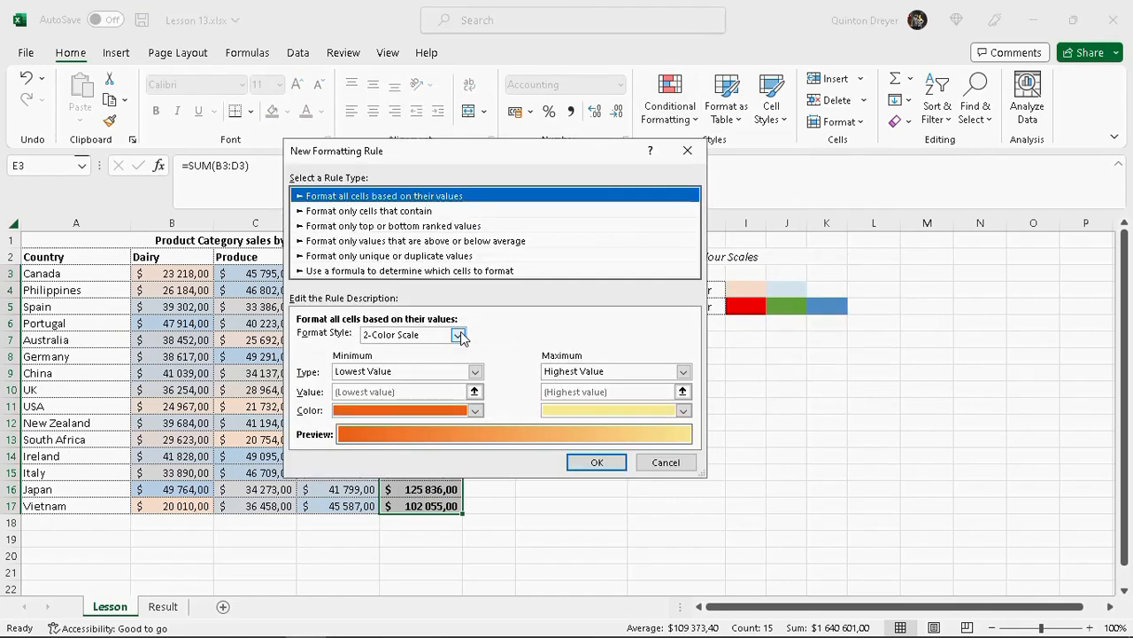
{"action": "left_click", "coordinate": [458, 335]}
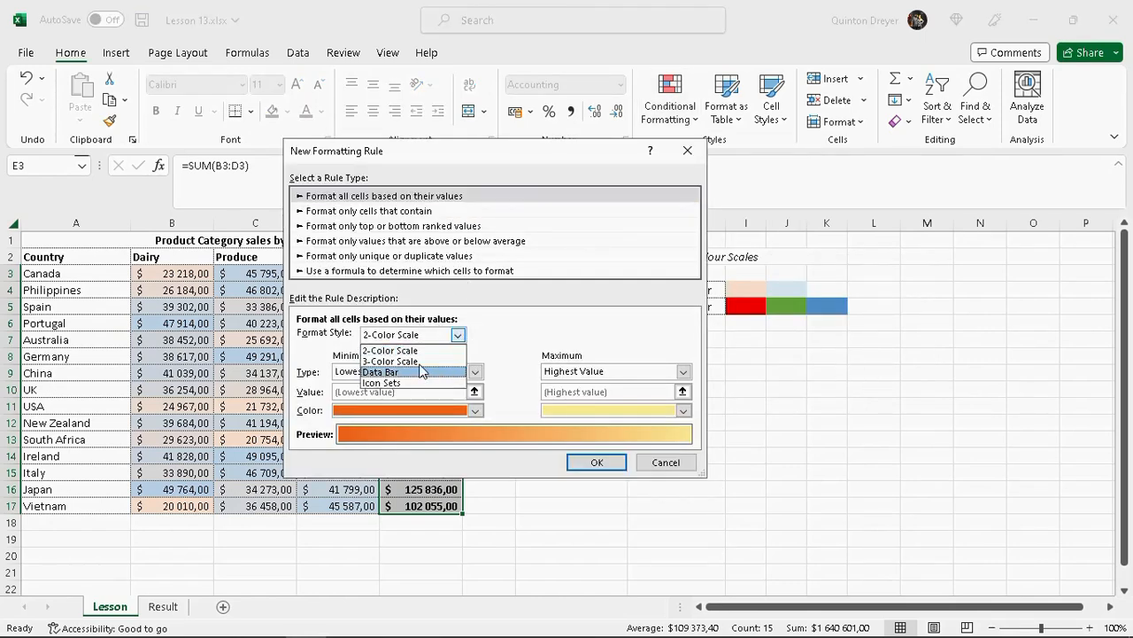
{"action": "left_click", "coordinate": [386, 360]}
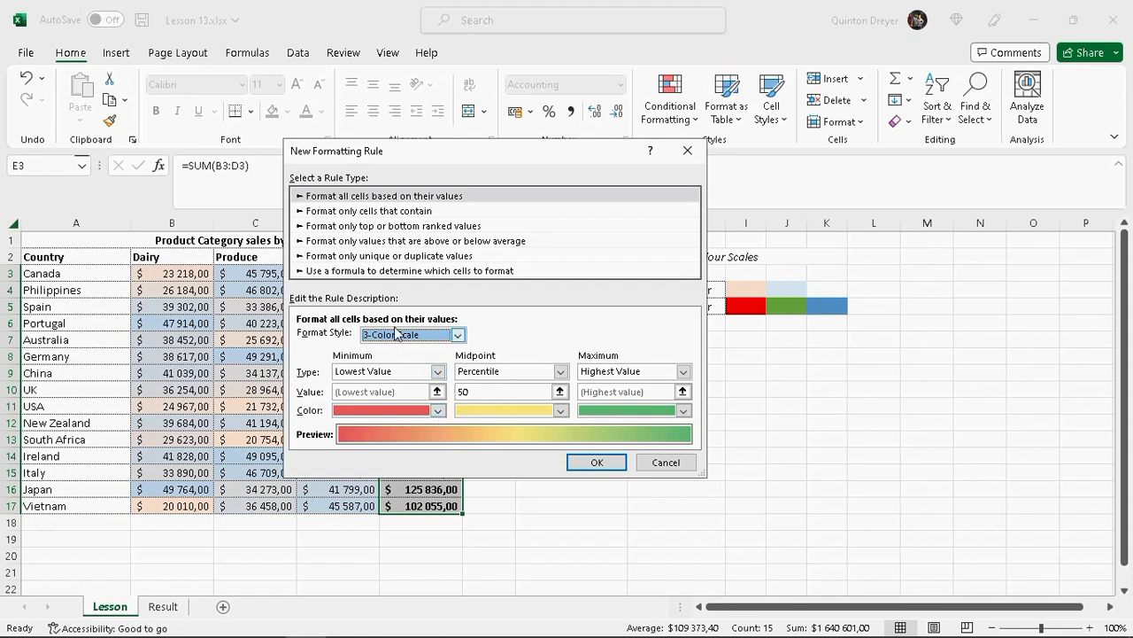
Step: Set the rule's minimum colour to standard red and its midpoint colour to the theme green
{"action": "left_click", "coordinate": [438, 410]}
{"action": "left_click", "coordinate": [360, 562]}
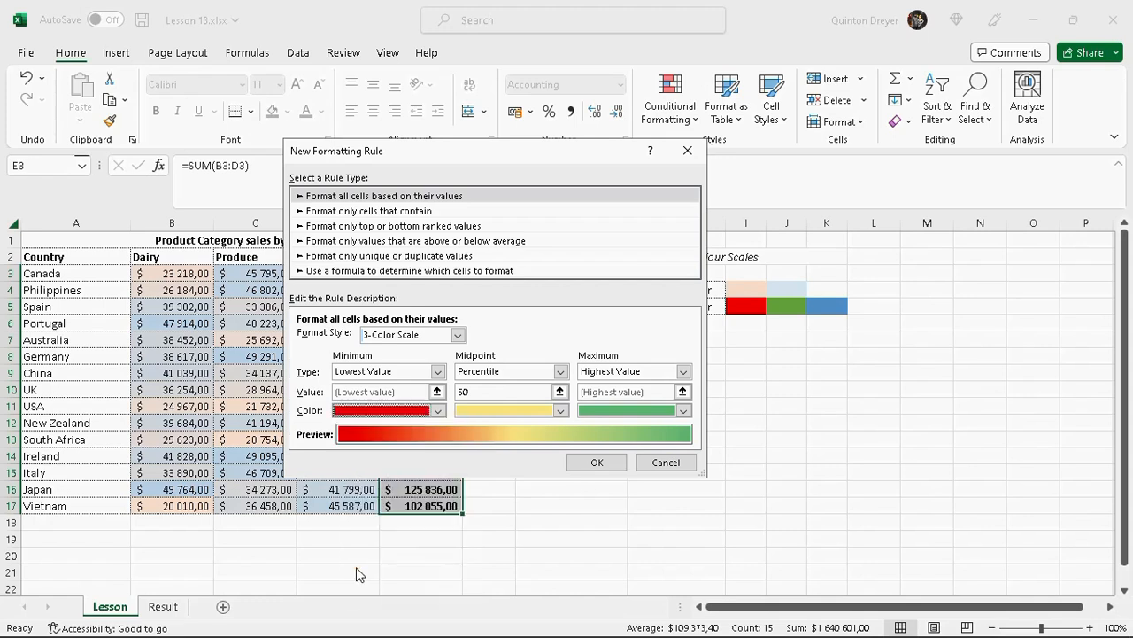
{"action": "left_click", "coordinate": [560, 410]}
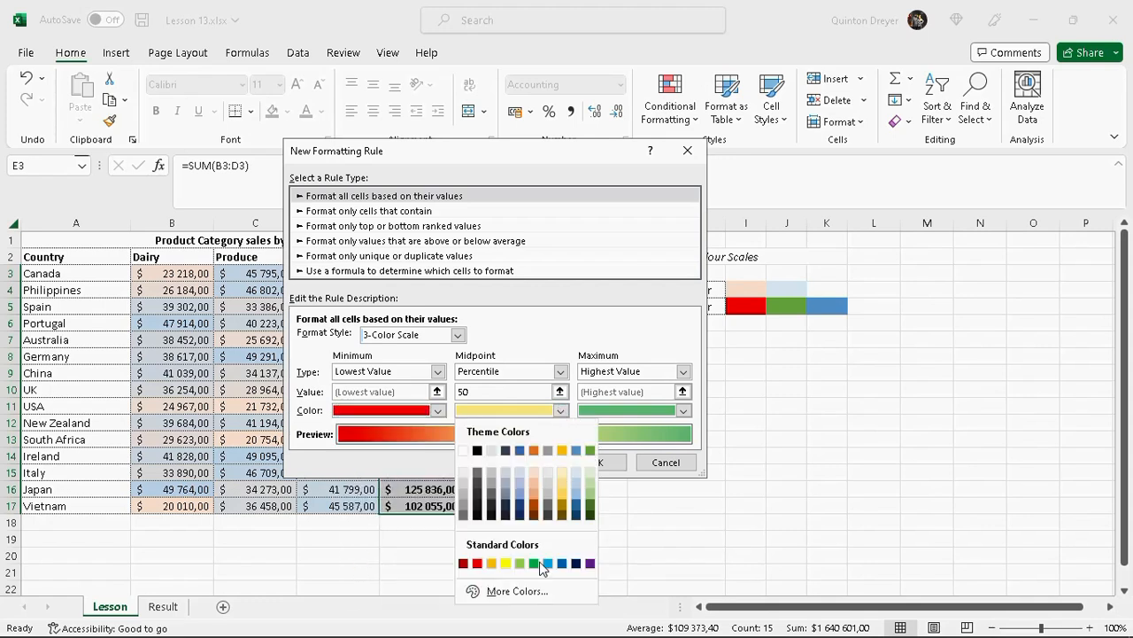
{"action": "left_click", "coordinate": [590, 451]}
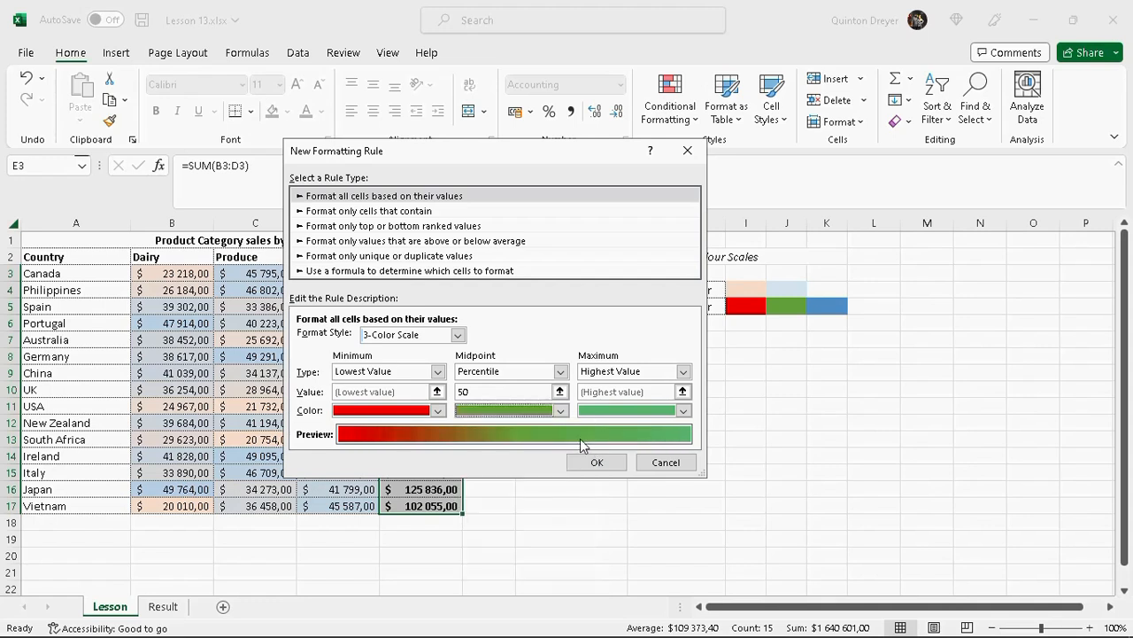
Step: Set the maximum colour to the lighter theme blue matching the legend and apply the rule to Total Sales
{"action": "left_click", "coordinate": [683, 412]}
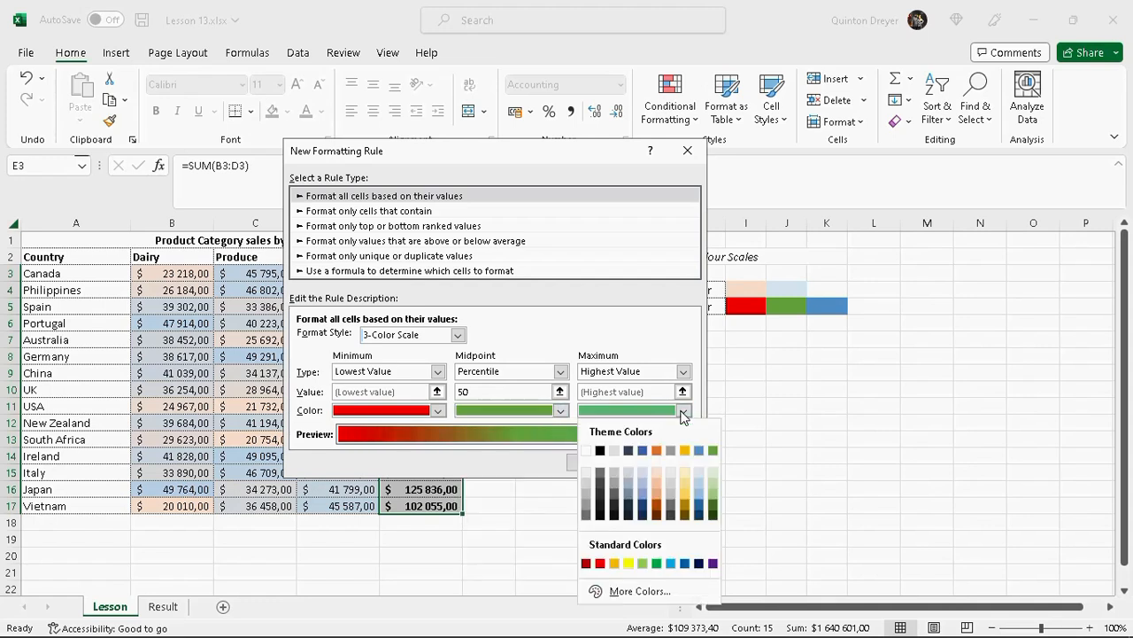
{"action": "left_click", "coordinate": [642, 450]}
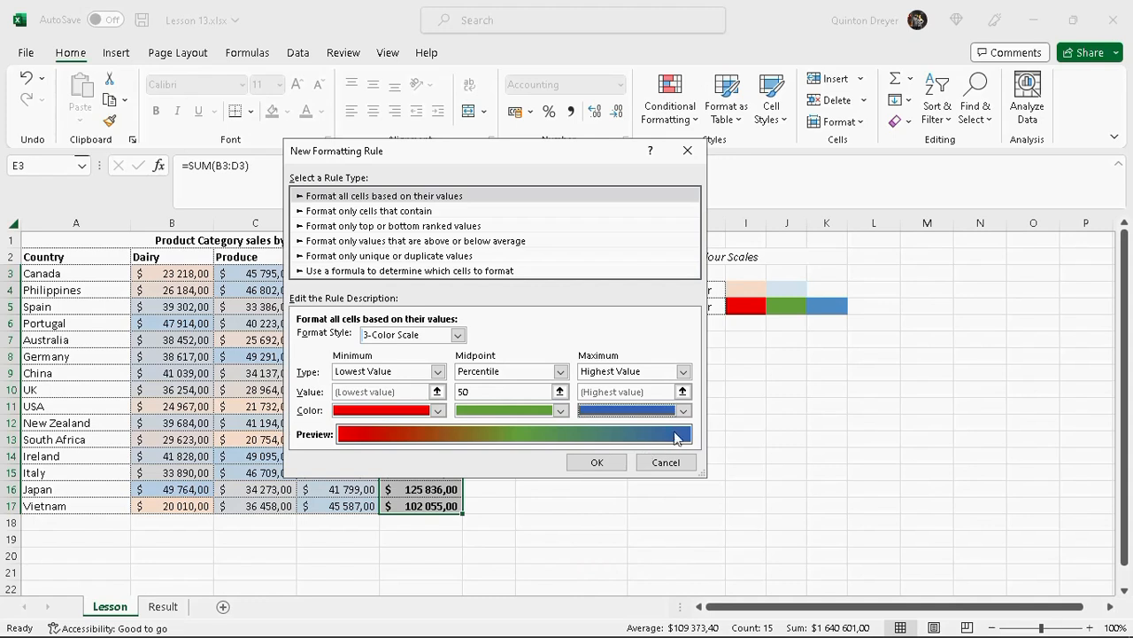
{"action": "left_click", "coordinate": [683, 411]}
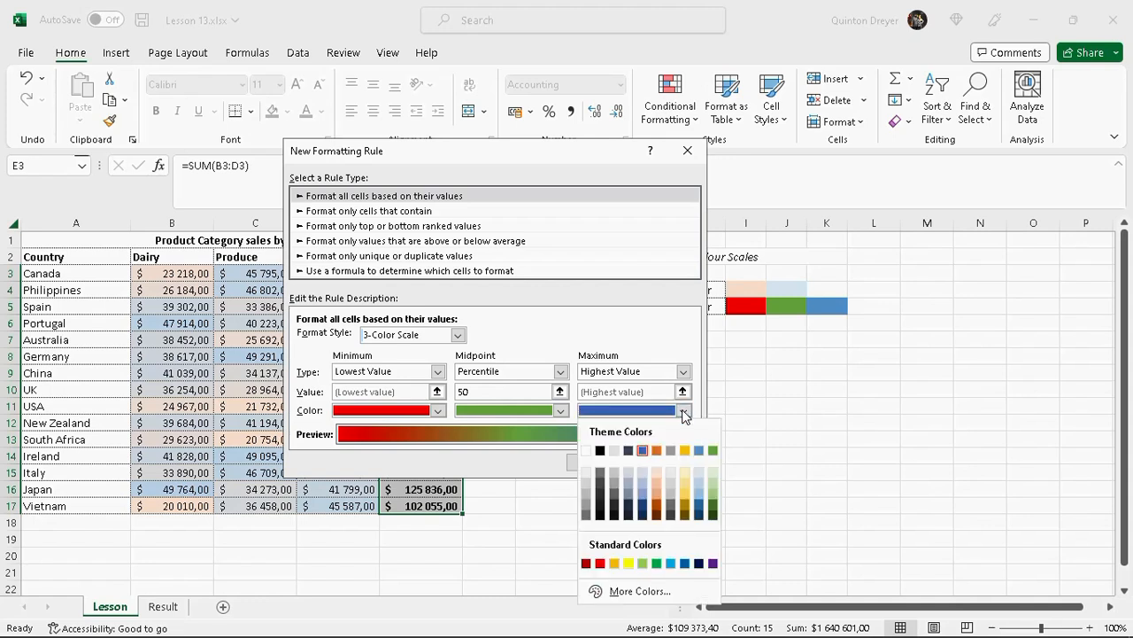
{"action": "left_click", "coordinate": [698, 450]}
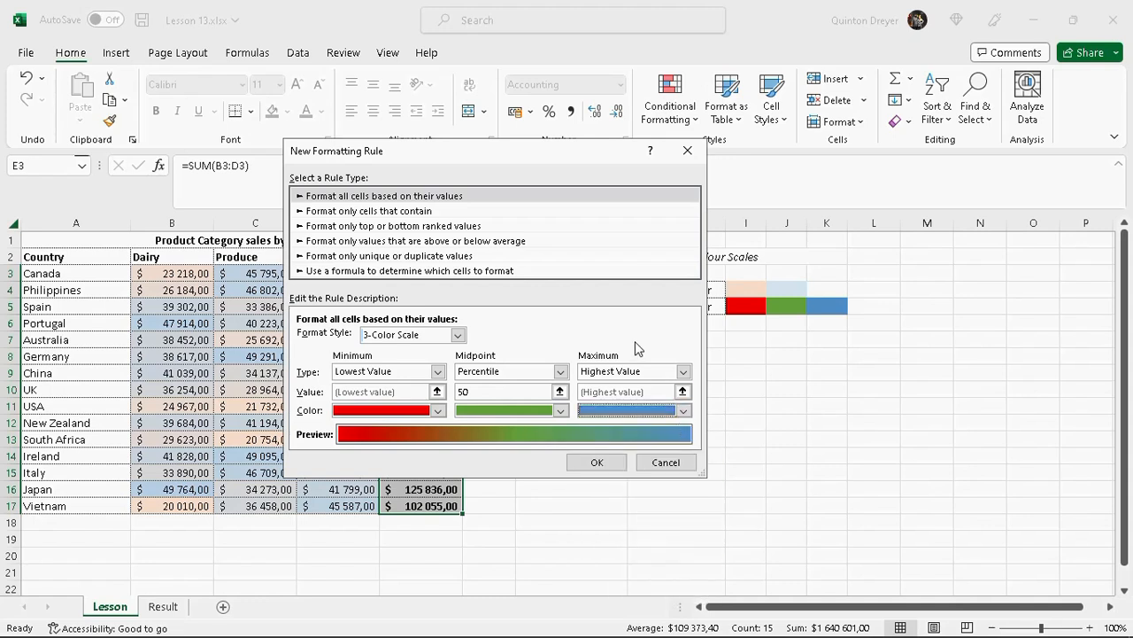
{"action": "left_click", "coordinate": [591, 462]}
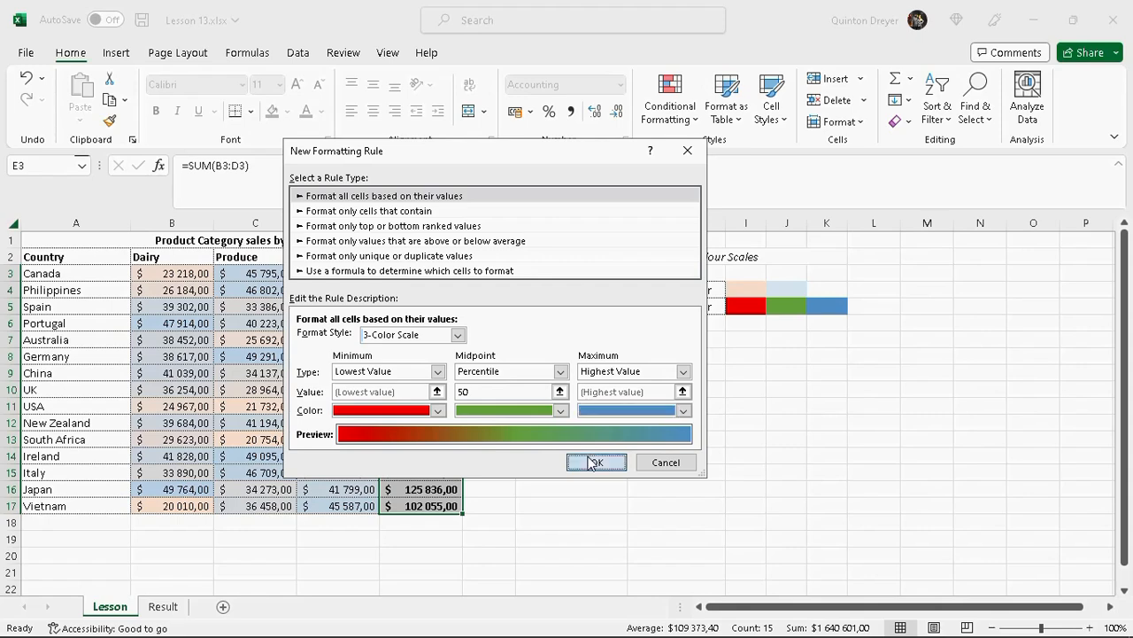
{"action": "left_click", "coordinate": [591, 461]}
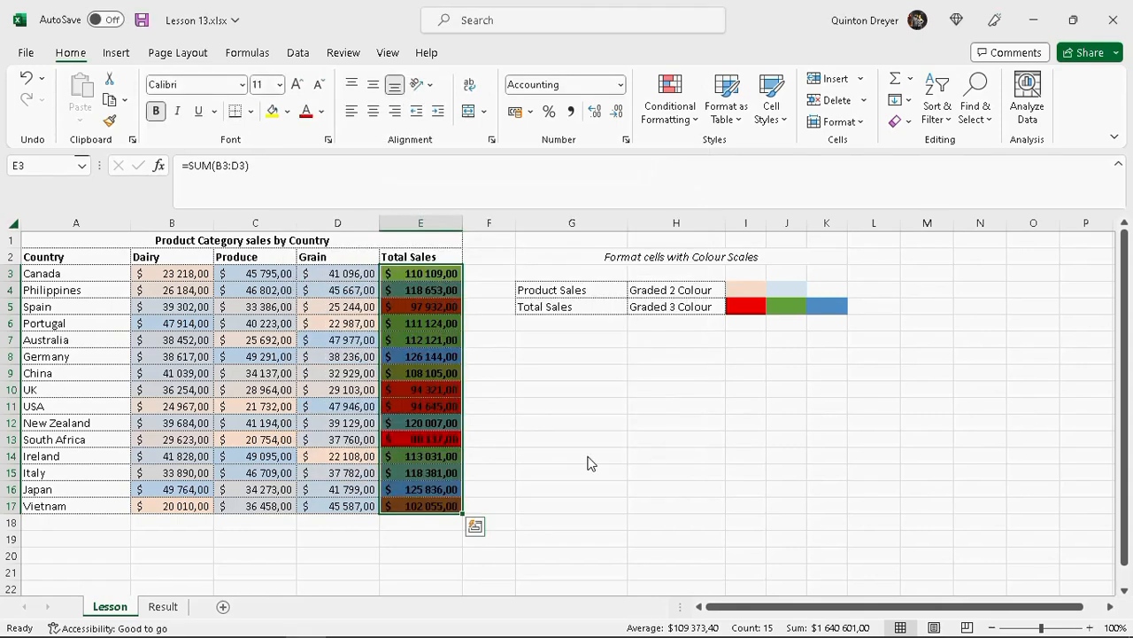
{"action": "left_click", "coordinate": [563, 355]}
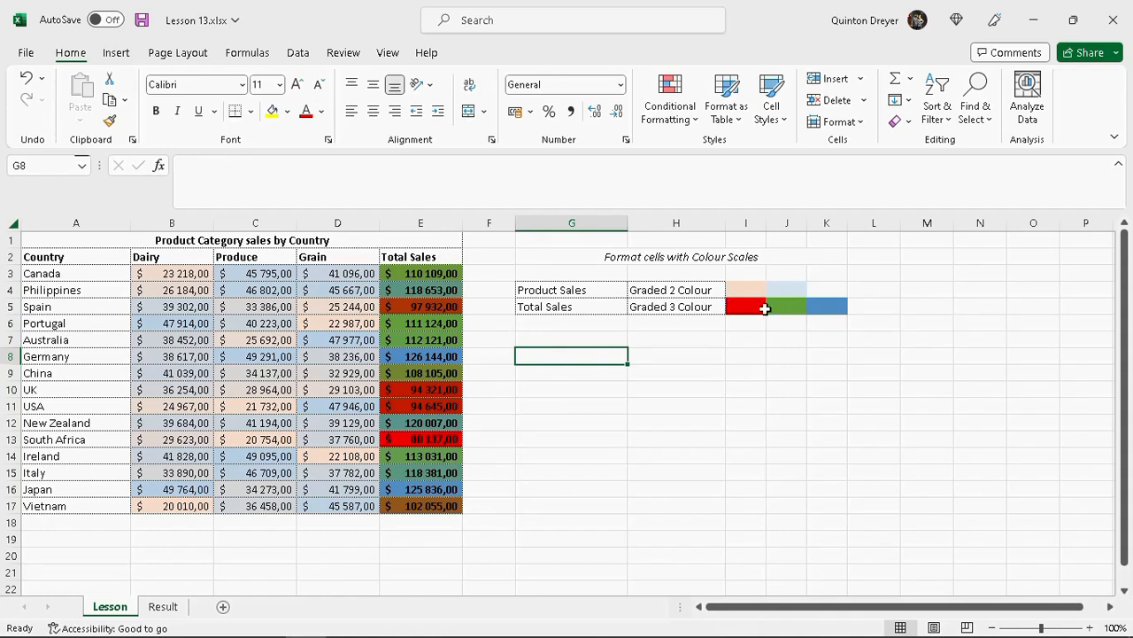
{"action": "left_click", "coordinate": [441, 440]}
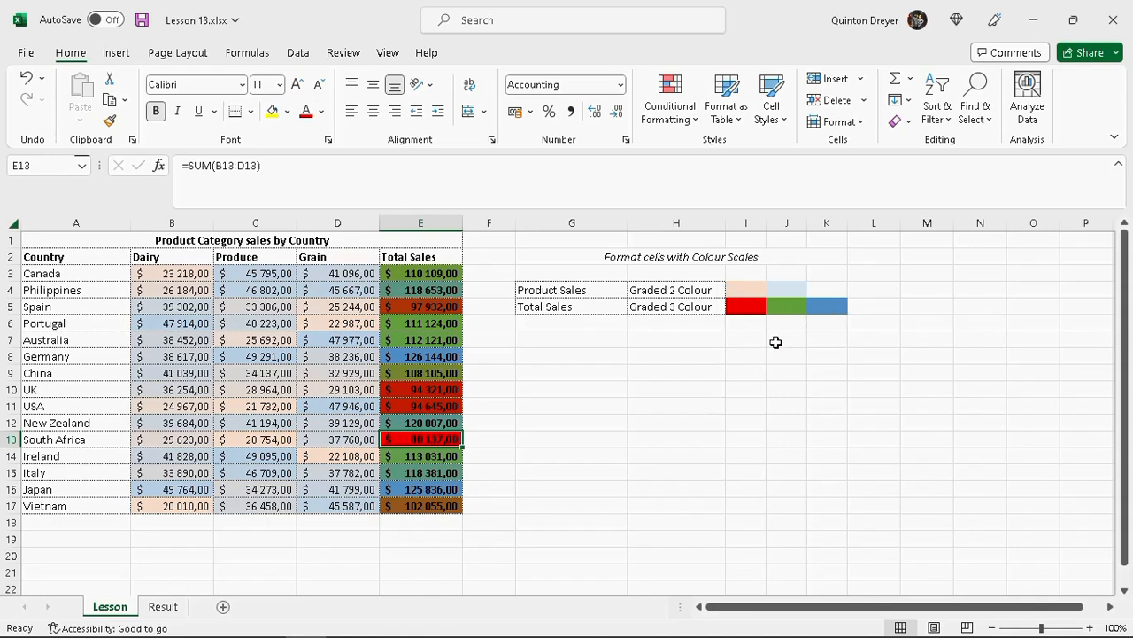
{"action": "left_click", "coordinate": [426, 357]}
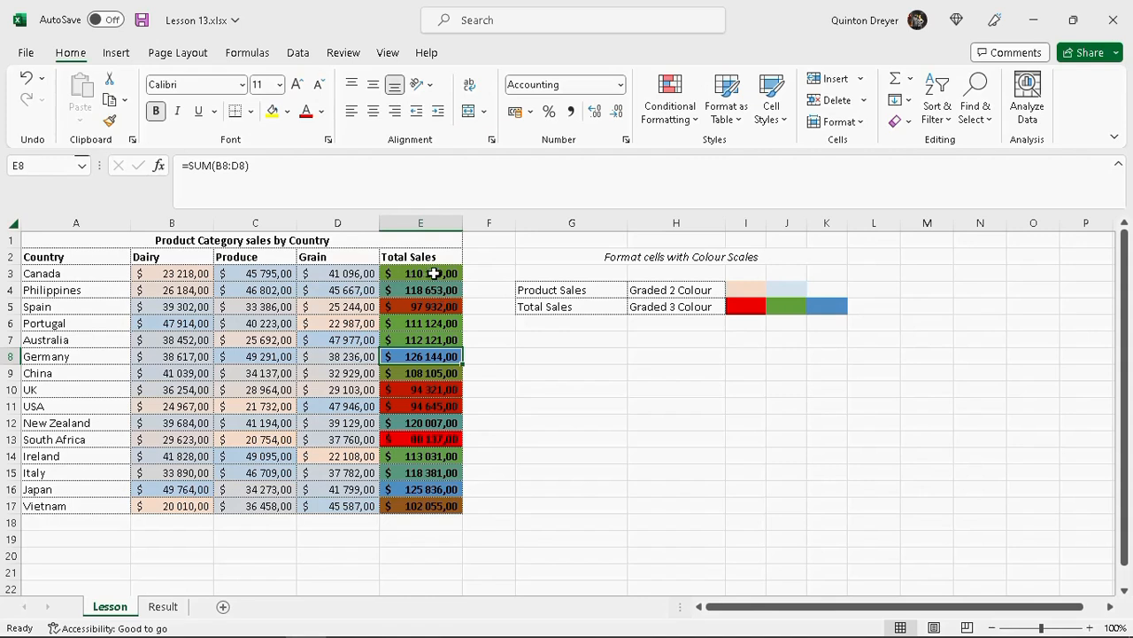
{"action": "left_click", "coordinate": [483, 260]}
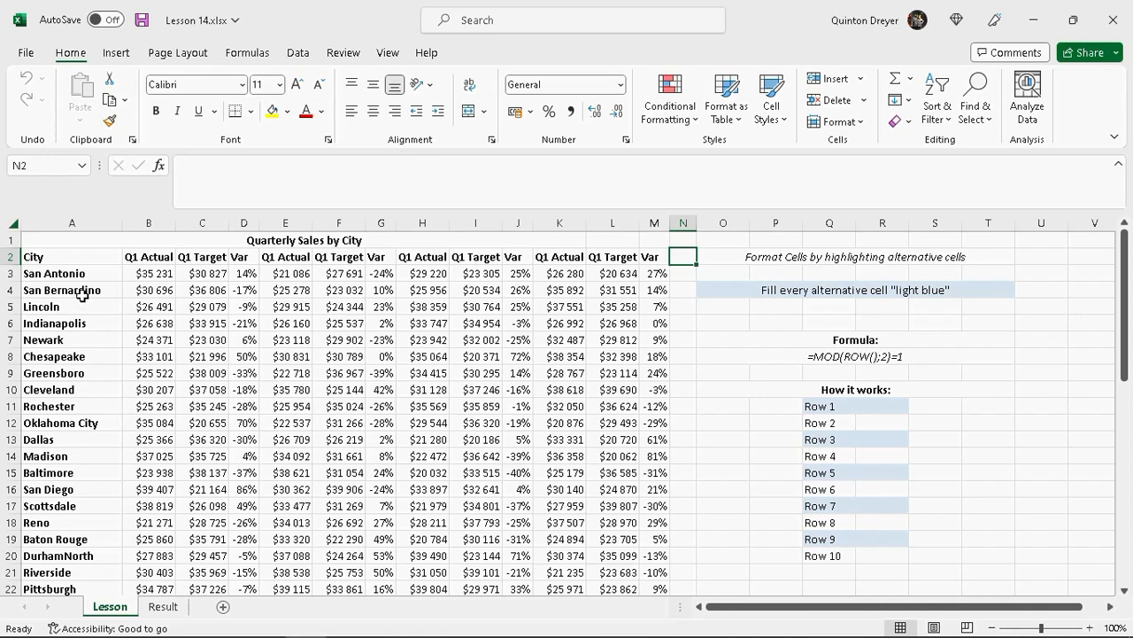
Step: Examine the Quarterly Sales by City table in Lesson 14.xlsx to its last row, marking alternate rows 3, 5 and 7
{"action": "left_click_drag", "start_coordinate": [80, 273], "coordinate": [659, 276]}
{"action": "left_click_drag", "start_coordinate": [96, 306], "coordinate": [652, 310]}
{"action": "left_click_drag", "start_coordinate": [100, 342], "coordinate": [658, 337]}
{"action": "scroll", "coordinate": [453, 390], "scroll_direction": "down", "scroll_amount": 1}
{"action": "scroll", "coordinate": [453, 391], "scroll_direction": "down", "scroll_amount": 10}
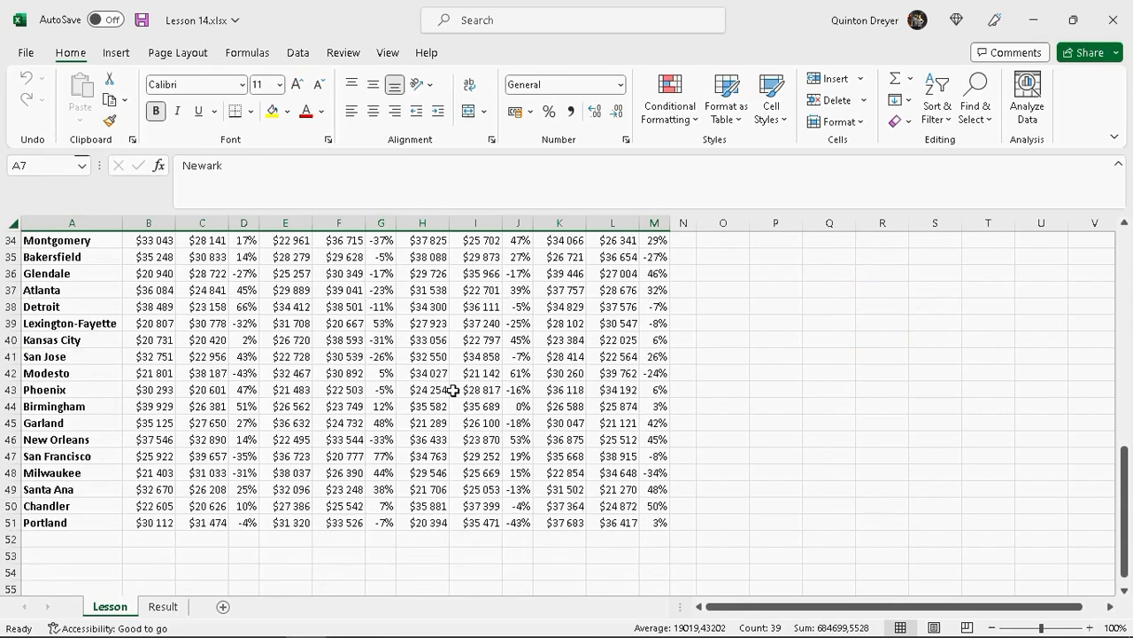
{"action": "scroll", "coordinate": [453, 391], "scroll_direction": "up", "scroll_amount": 9}
{"action": "scroll", "coordinate": [452, 390], "scroll_direction": "up", "scroll_amount": 2}
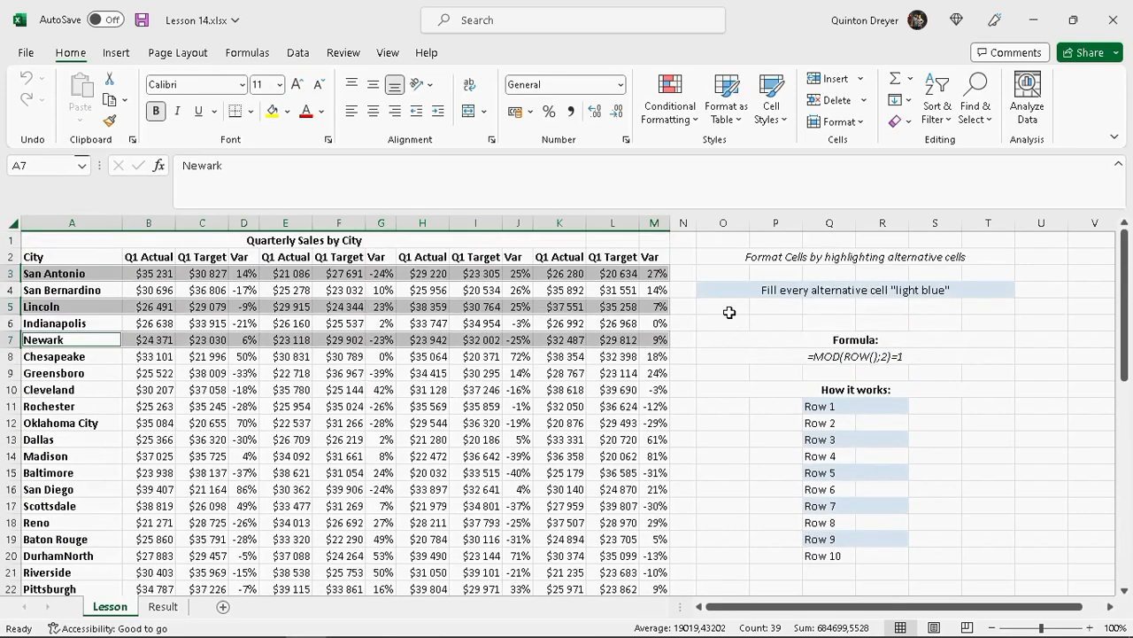
{"action": "left_click", "coordinate": [726, 308]}
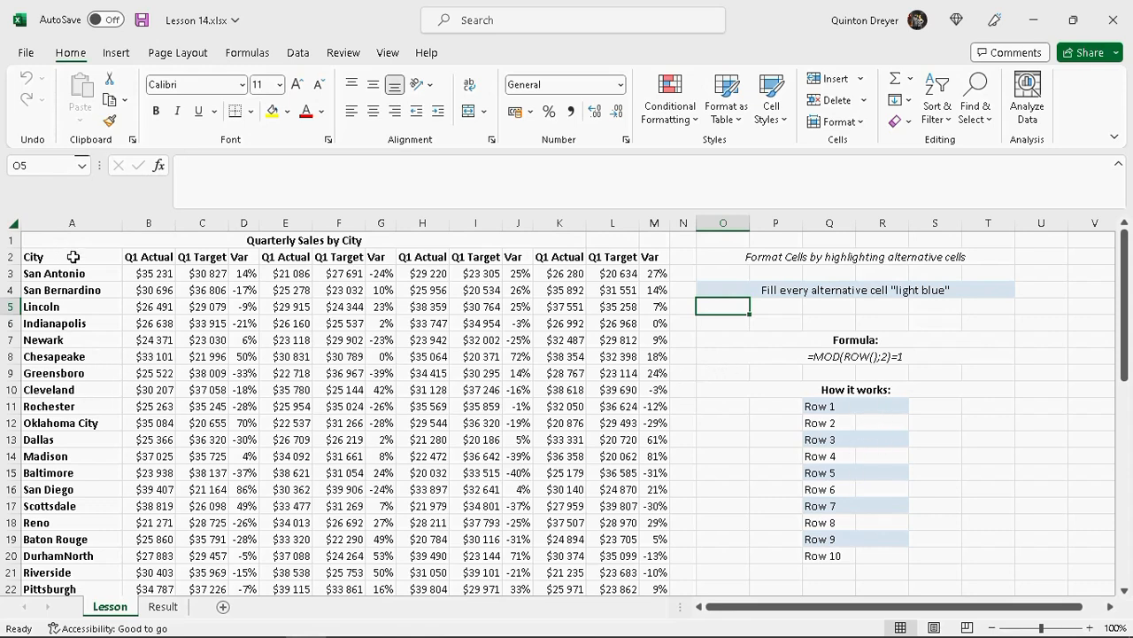
Step: Start a new conditional formatting rule for A2:M51 that uses a formula to determine which cells to format
{"action": "left_click_drag", "start_coordinate": [72, 256], "coordinate": [654, 543]}
{"action": "scroll", "coordinate": [611, 405], "scroll_direction": "up", "scroll_amount": 11}
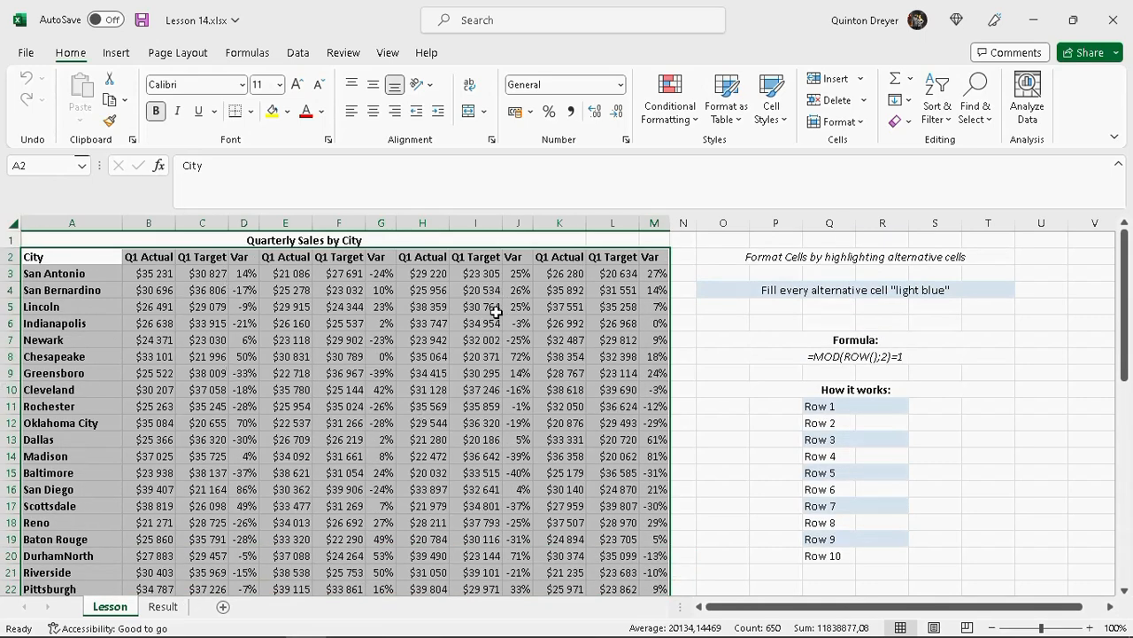
{"action": "left_click", "coordinate": [697, 121]}
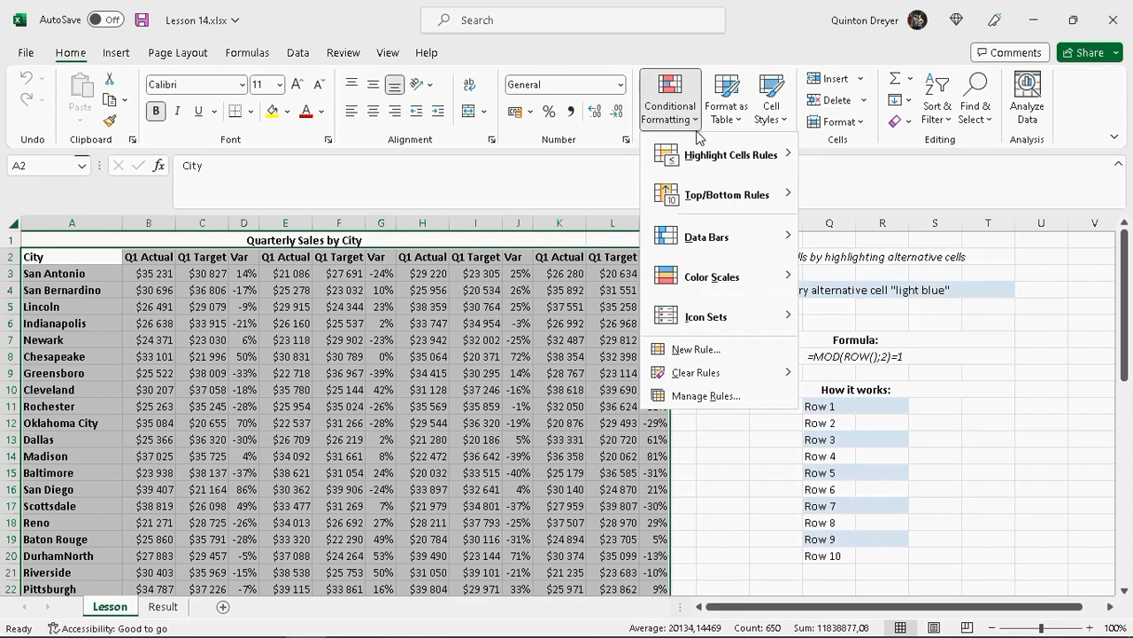
{"action": "left_click", "coordinate": [703, 357]}
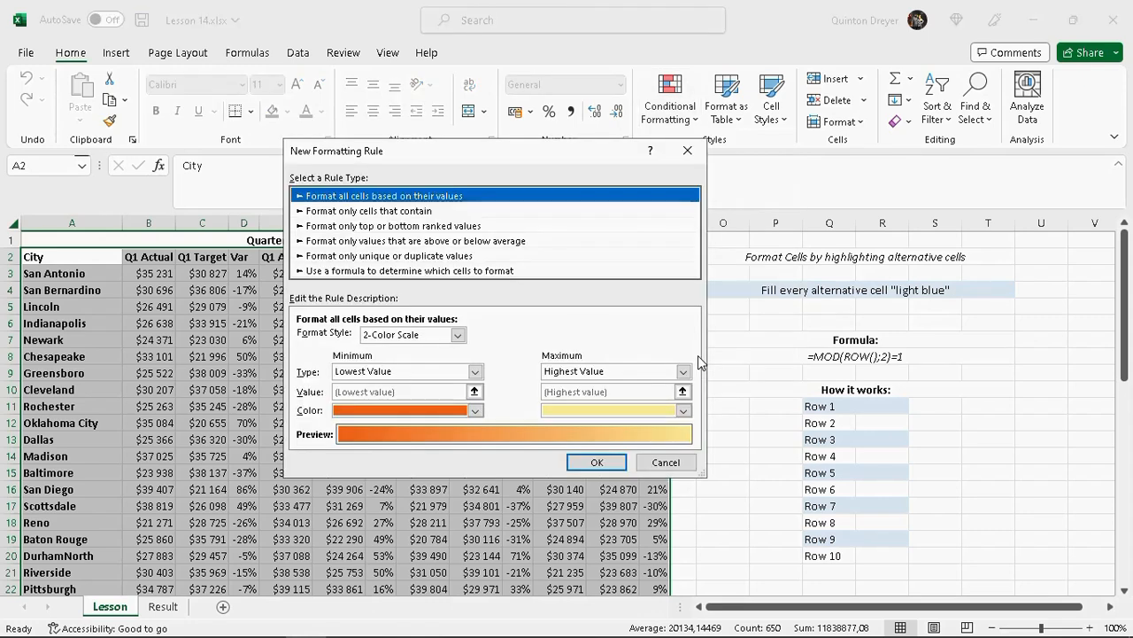
{"action": "left_click", "coordinate": [513, 271]}
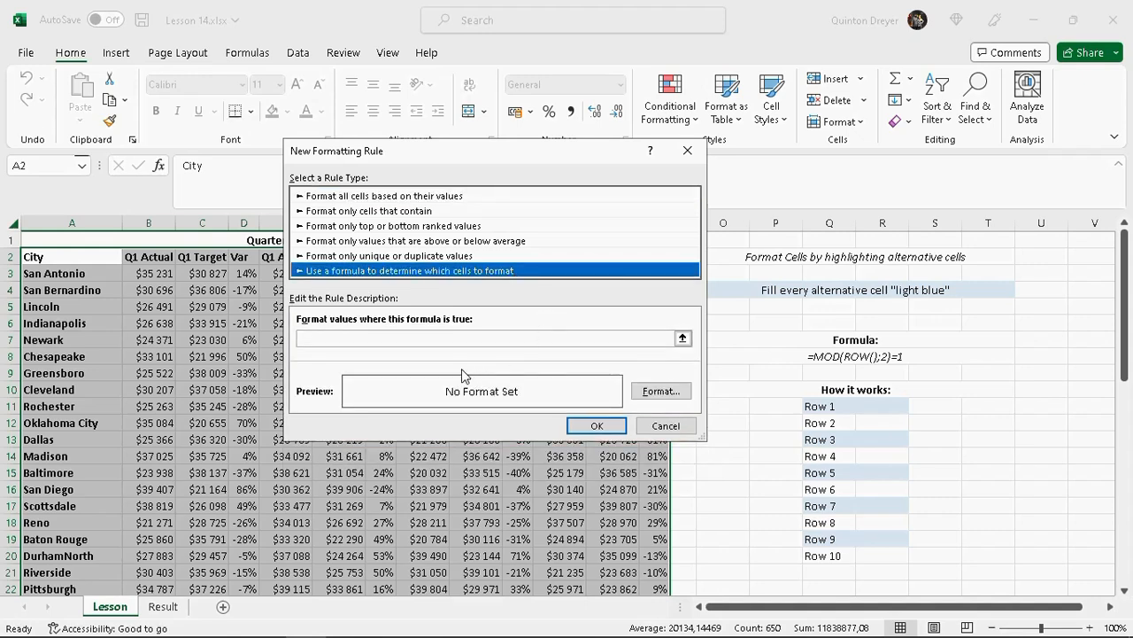
Step: Set the rule's format to a fill in the lightest tint of the theme blue
{"action": "left_click", "coordinate": [661, 391]}
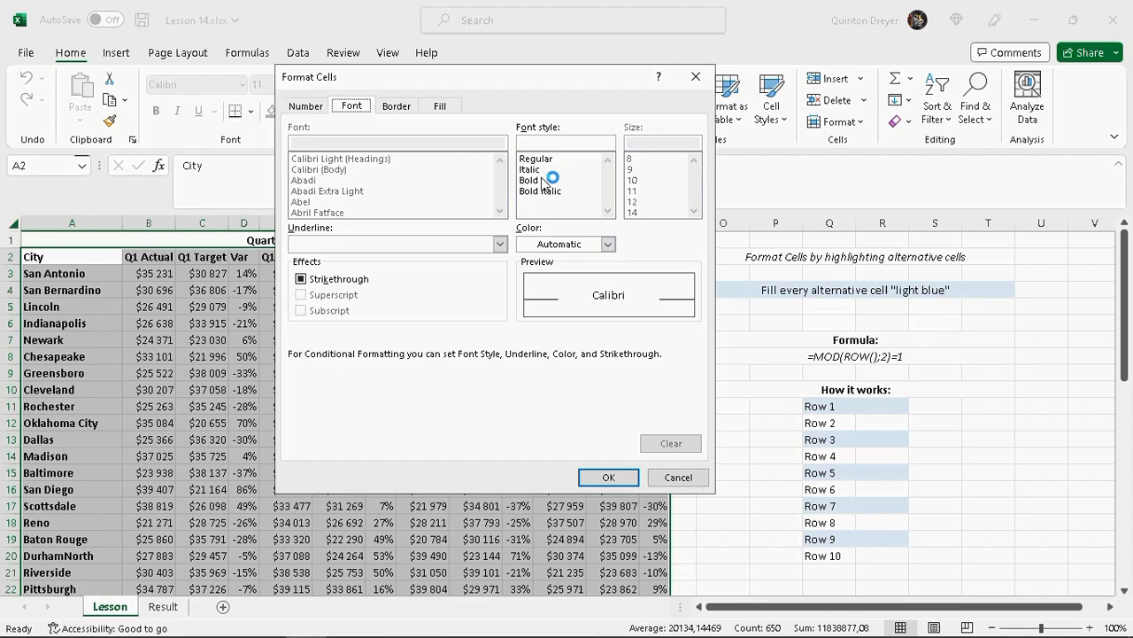
{"action": "left_click", "coordinate": [443, 107]}
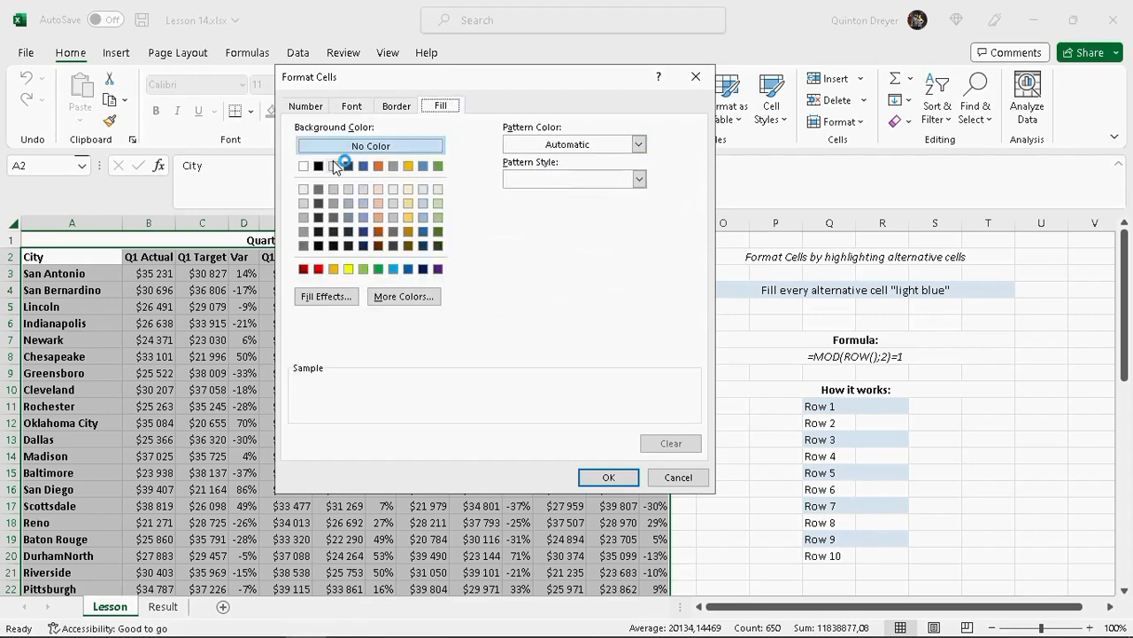
{"action": "left_click", "coordinate": [425, 190]}
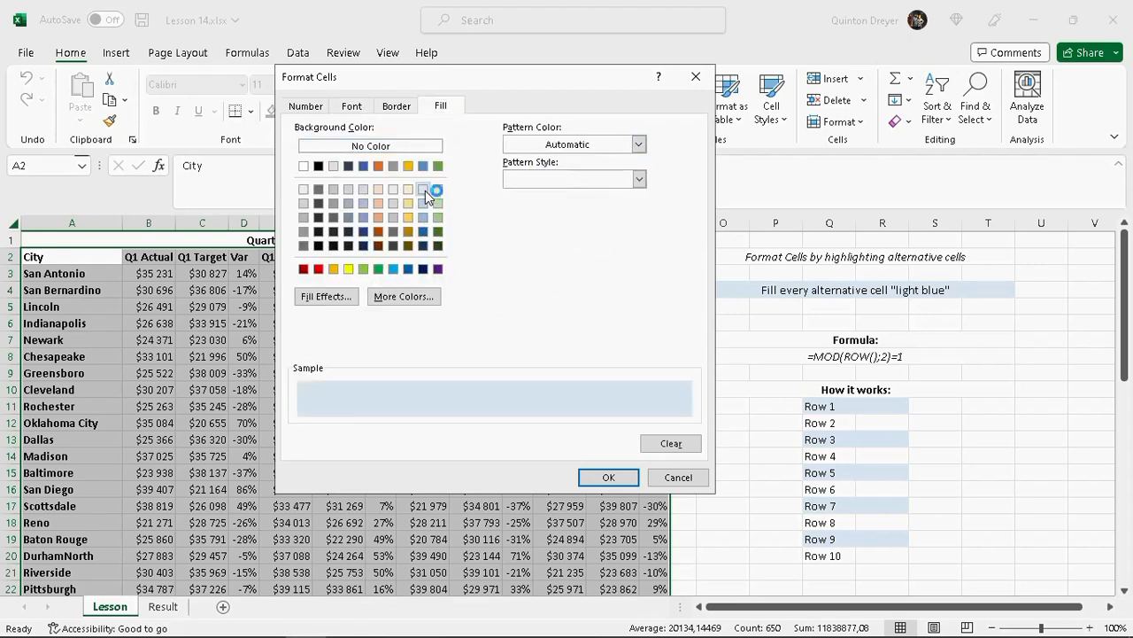
{"action": "left_click", "coordinate": [602, 476]}
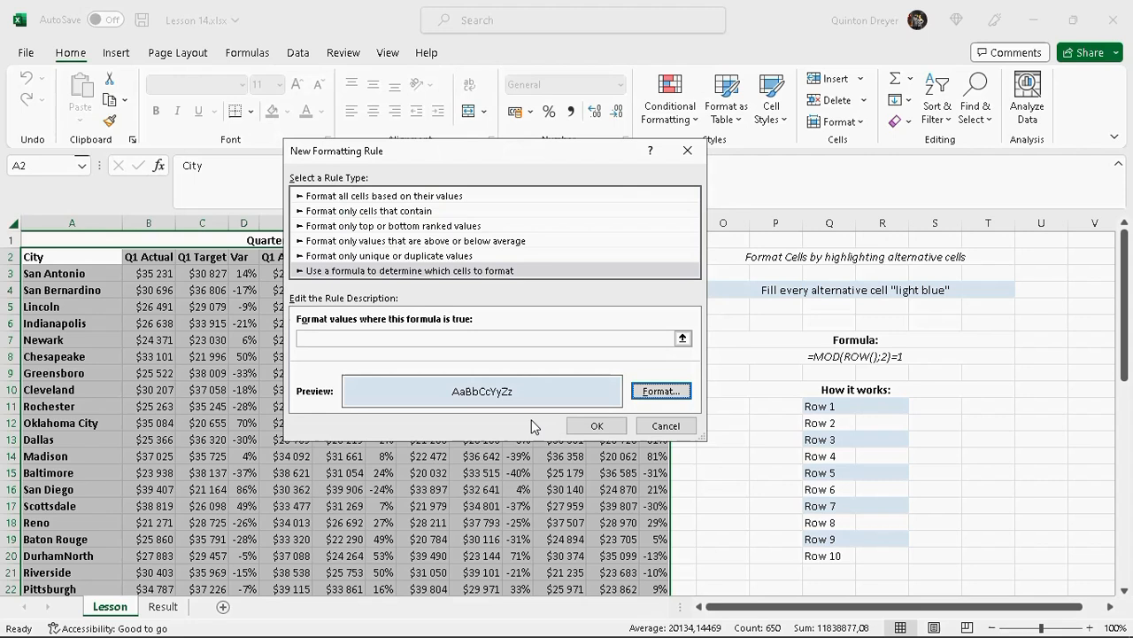
Step: Enter the rule formula =MOD(ROW();2)=1 and apply the rule to the Quarterly Sales by City table
{"action": "left_click", "coordinate": [443, 337]}
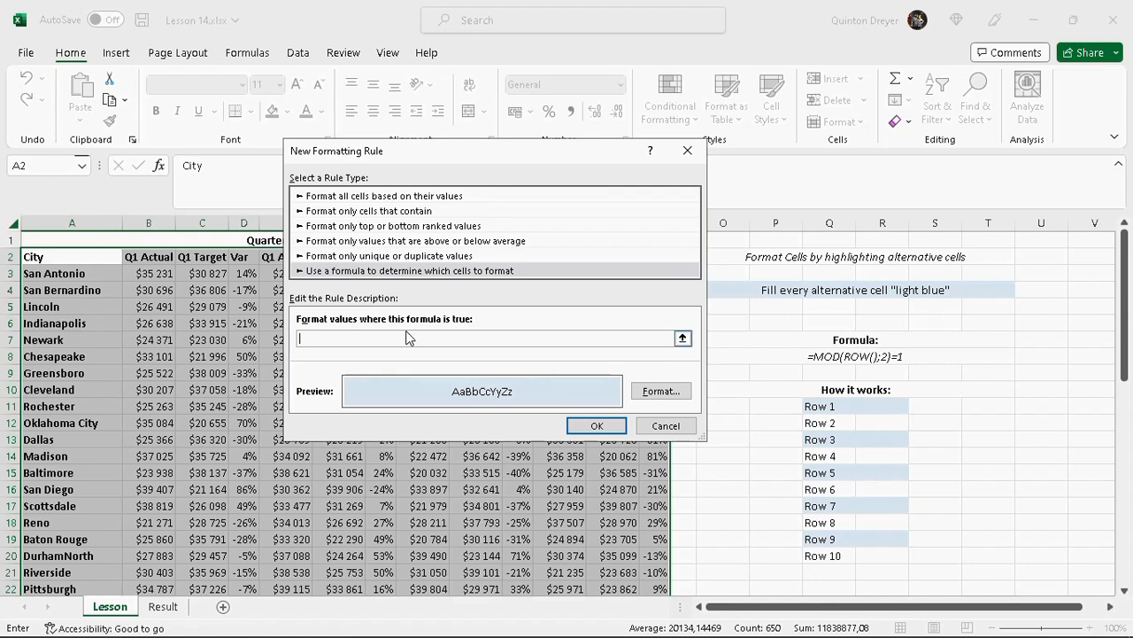
{"action": "type", "text": "=MOD(R"}
{"action": "type", "text": "OW();2)="}
{"action": "type", "text": "1"}
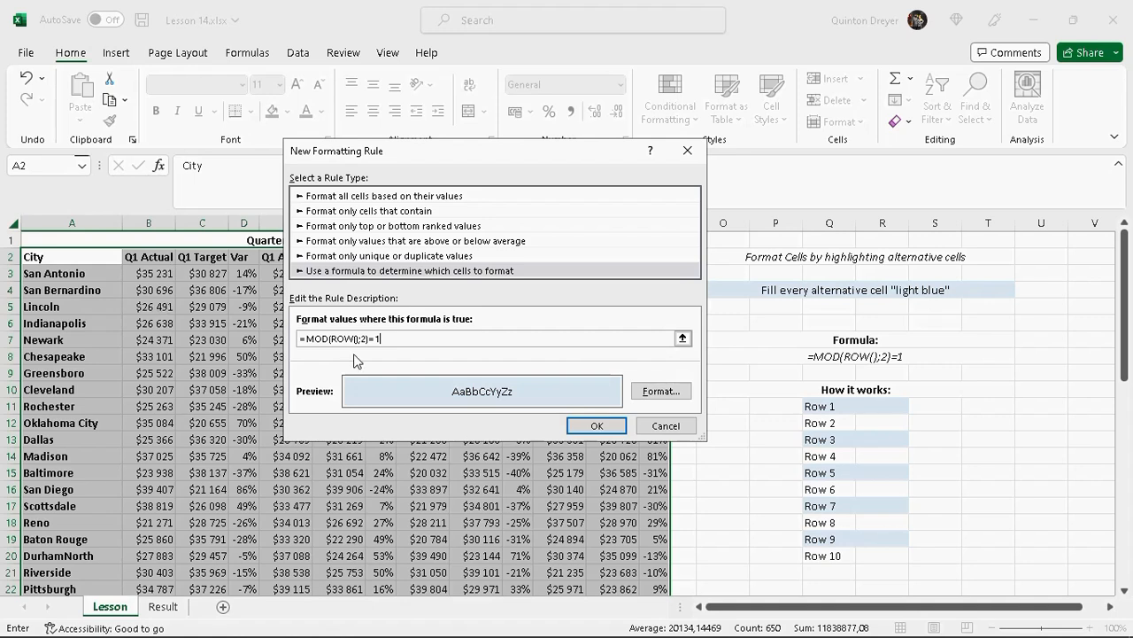
{"action": "left_click_drag", "start_coordinate": [301, 344], "coordinate": [384, 338]}
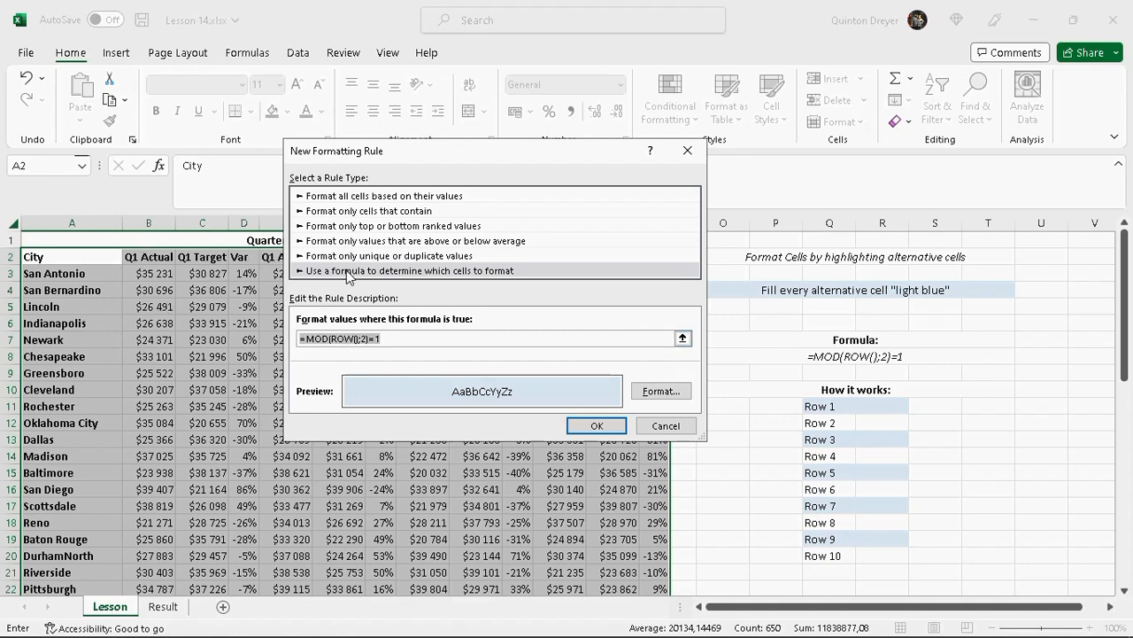
{"action": "left_click", "coordinate": [403, 338]}
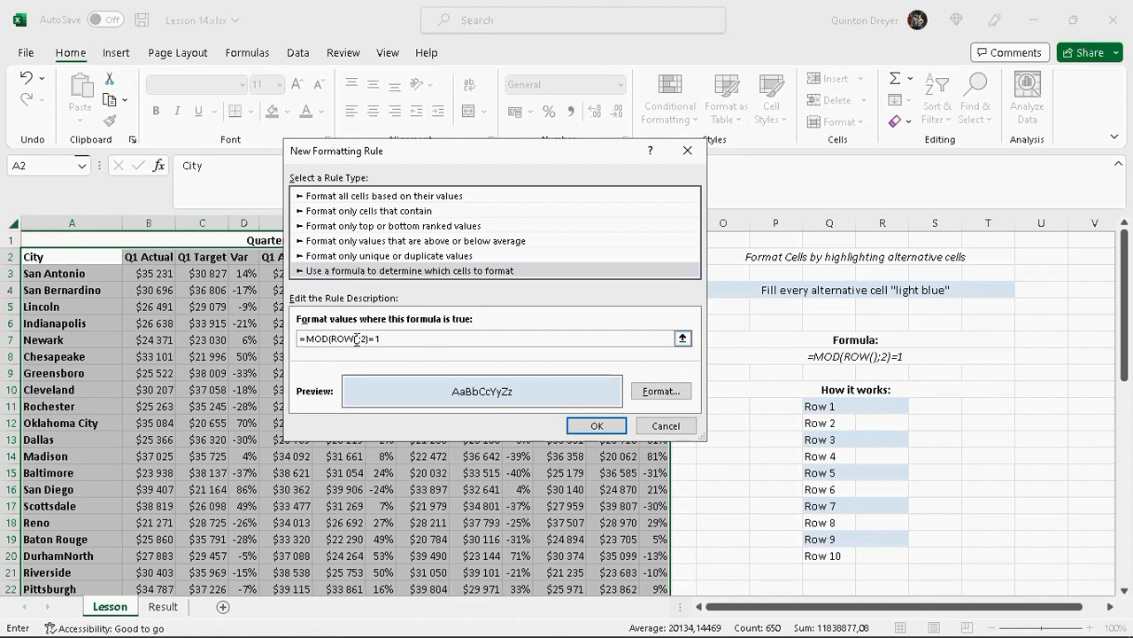
{"action": "mouse_move", "coordinate": [355, 339]}
{"action": "left_mouse_down"}
{"action": "mouse_move", "coordinate": [330, 339]}
{"action": "mouse_move", "coordinate": [343, 338]}
{"action": "left_mouse_up"}
{"action": "left_click", "coordinate": [417, 338]}
{"action": "left_click_drag", "start_coordinate": [303, 338], "coordinate": [401, 337]}
{"action": "left_click", "coordinate": [401, 337]}
{"action": "left_click", "coordinate": [598, 426]}
{"action": "left_click", "coordinate": [708, 367]}
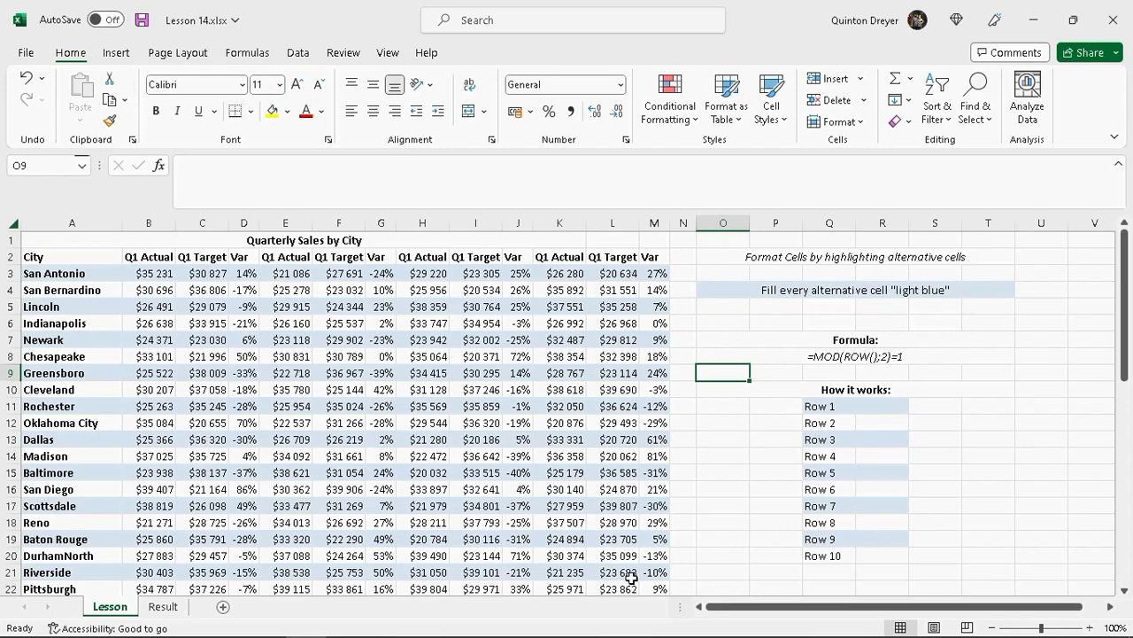
Step: Check the alternate row shading down to the table's last row, marking rows 3, 5, 7, 9, 11 and 13
{"action": "left_click_drag", "start_coordinate": [75, 256], "coordinate": [665, 585]}
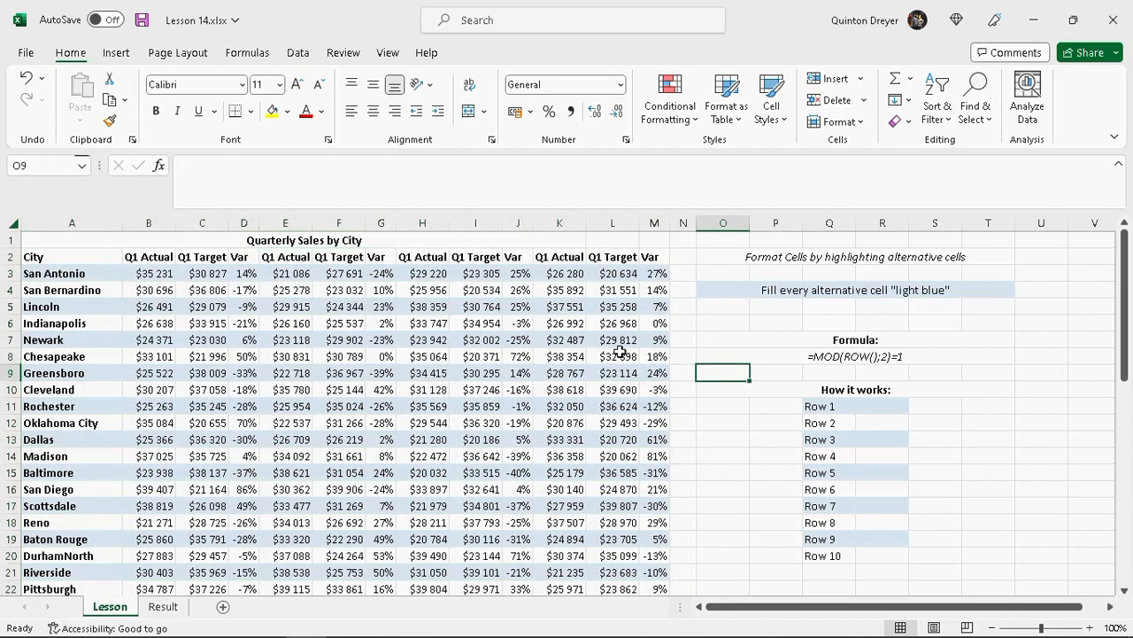
{"action": "scroll", "coordinate": [620, 351], "scroll_direction": "down", "scroll_amount": 11}
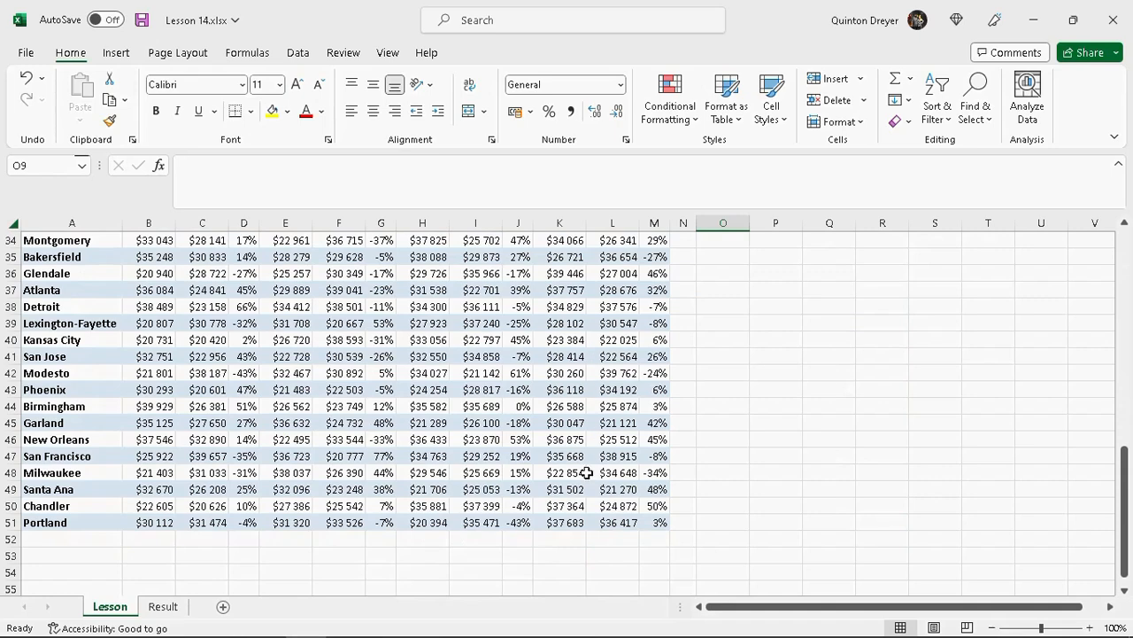
{"action": "scroll", "coordinate": [584, 471], "scroll_direction": "up", "scroll_amount": 11}
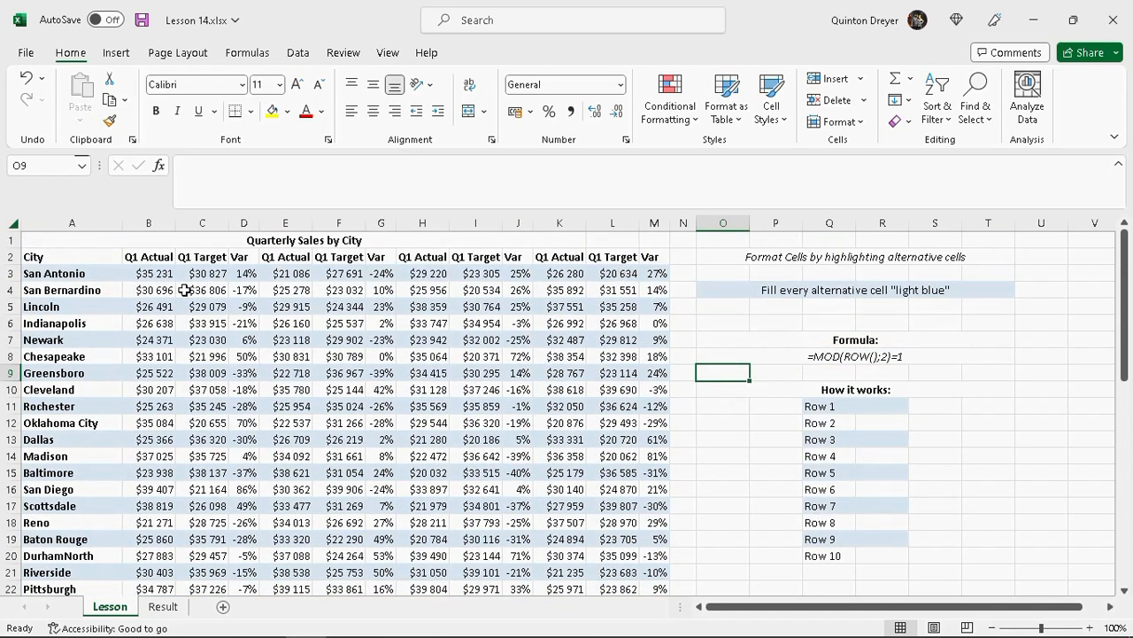
{"action": "left_click", "coordinate": [13, 273]}
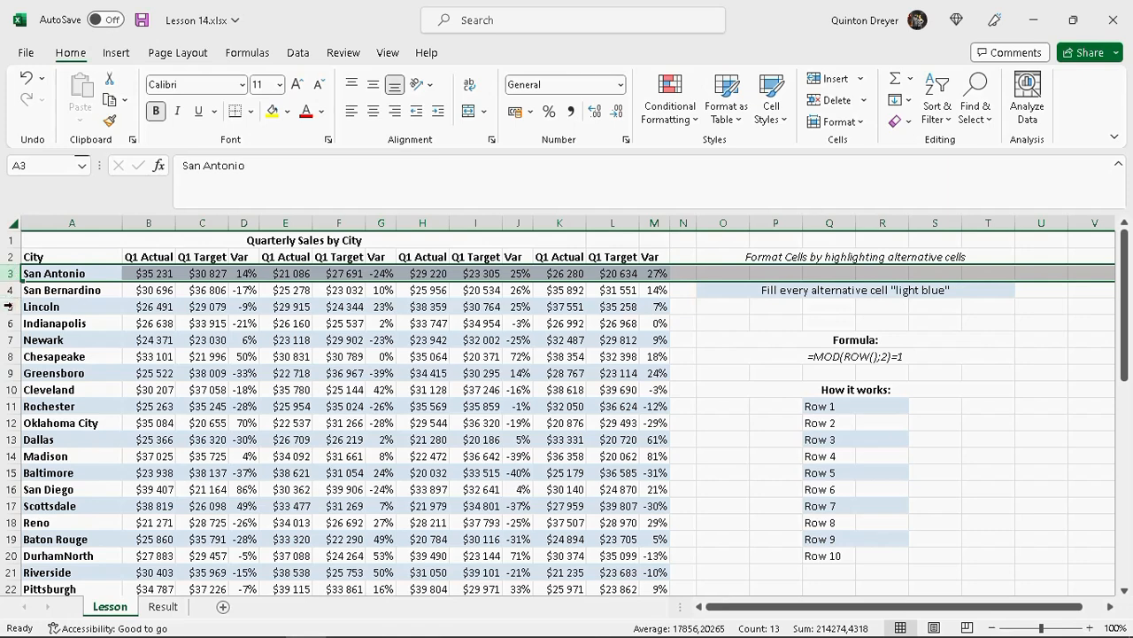
{"action": "left_click", "coordinate": [8, 307]}
{"action": "left_click", "coordinate": [9, 340]}
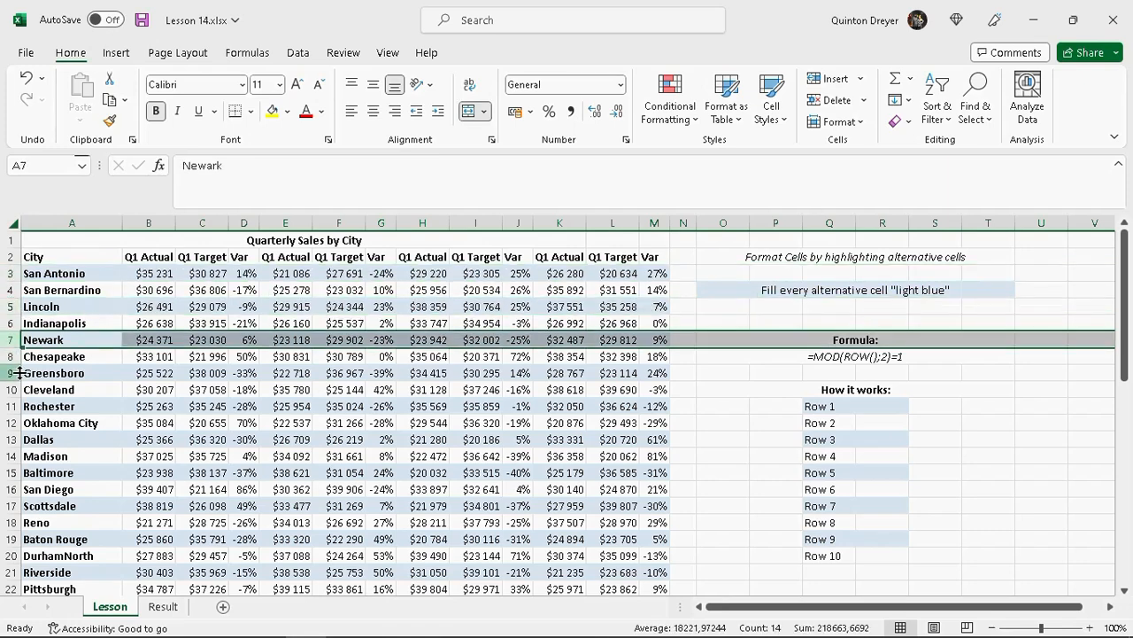
{"action": "left_click", "coordinate": [9, 373]}
{"action": "left_click", "coordinate": [9, 406]}
{"action": "left_click", "coordinate": [8, 439]}
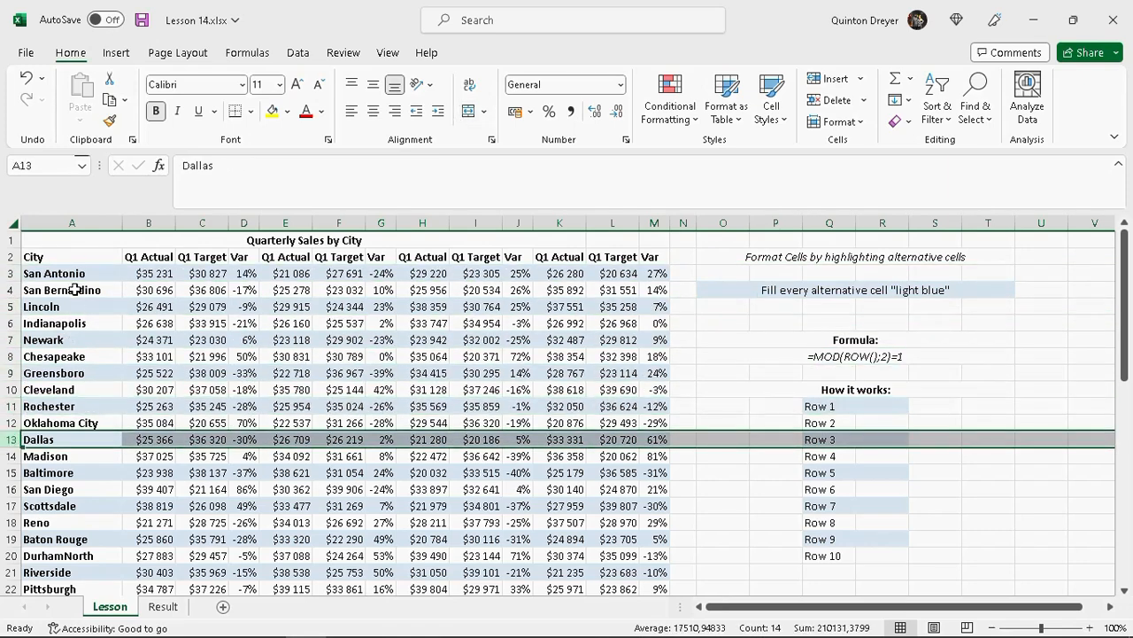
{"action": "left_click", "coordinate": [60, 275]}
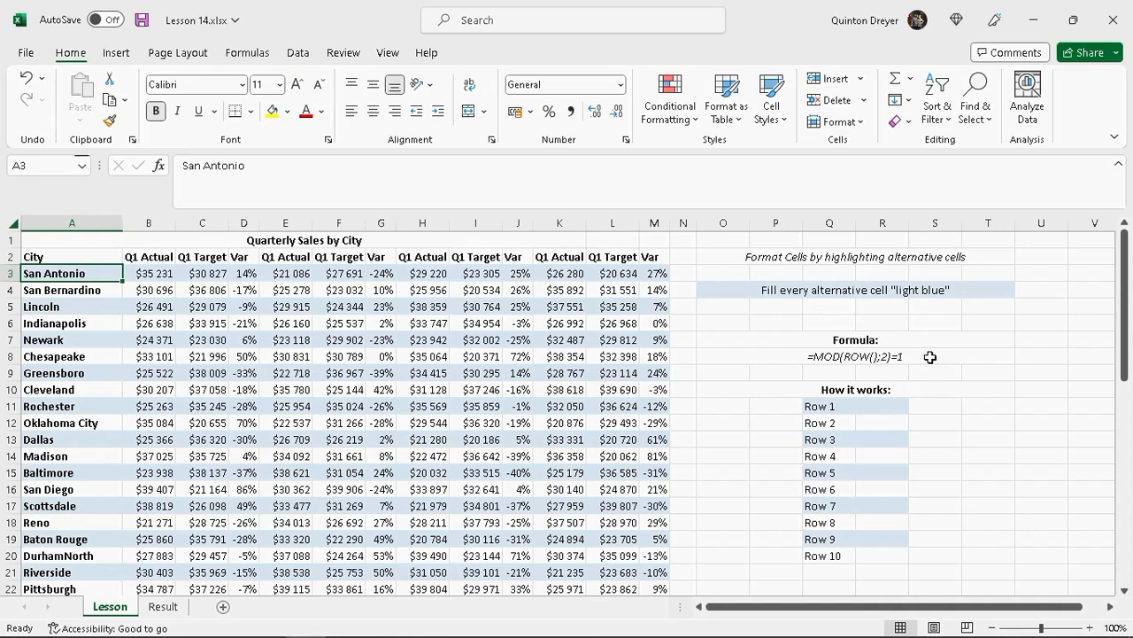
Step: Enter the formula =MOD(ROW(Q11);2) in cell R11, beside Row 1 of the How it works list
{"action": "left_click", "coordinate": [881, 406]}
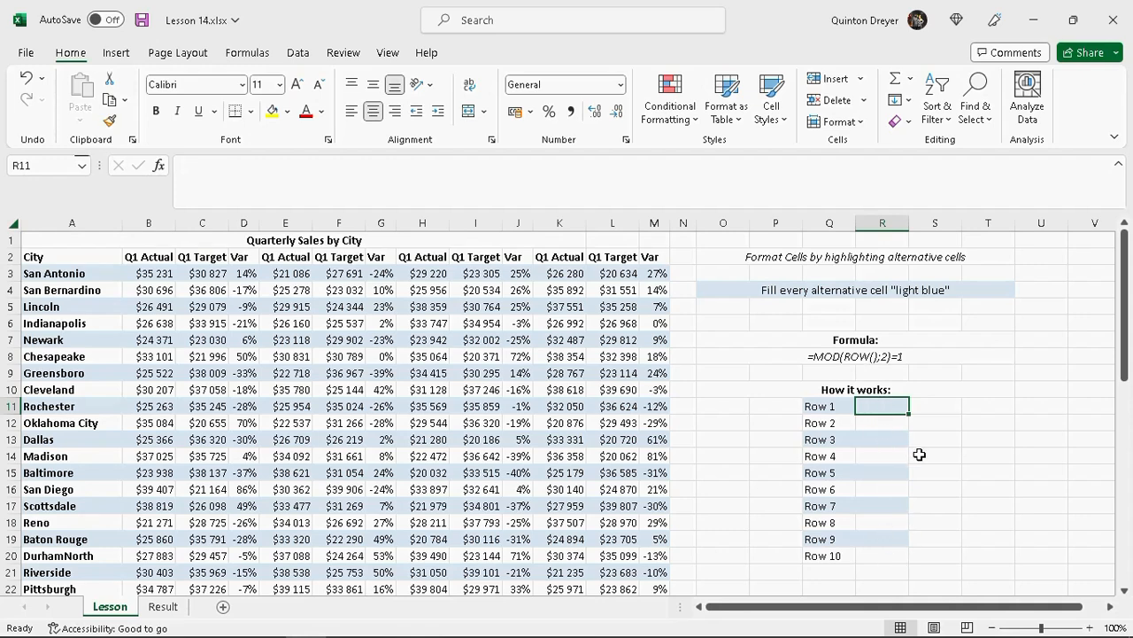
{"action": "type", "text": "=M"}
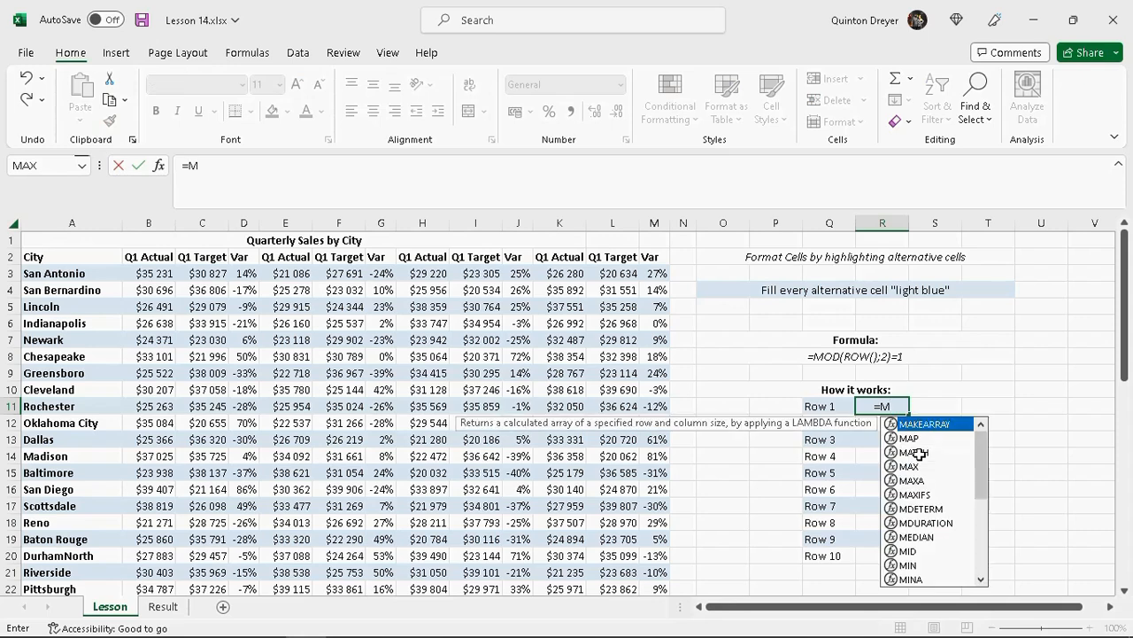
{"action": "type", "text": "OD("}
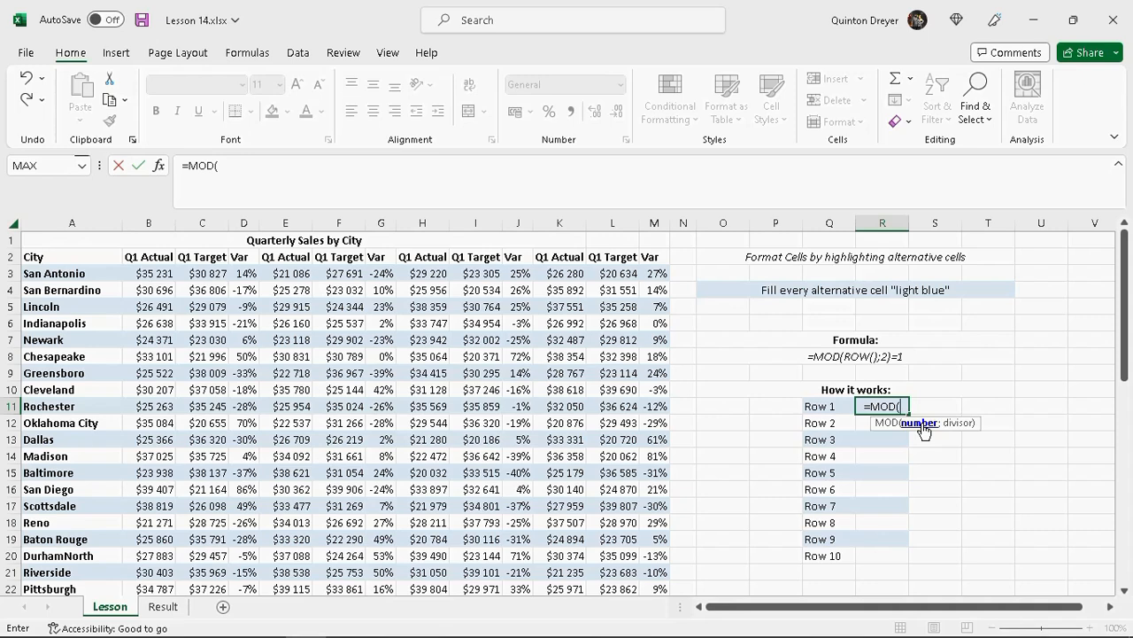
{"action": "type", "text": "RO"}
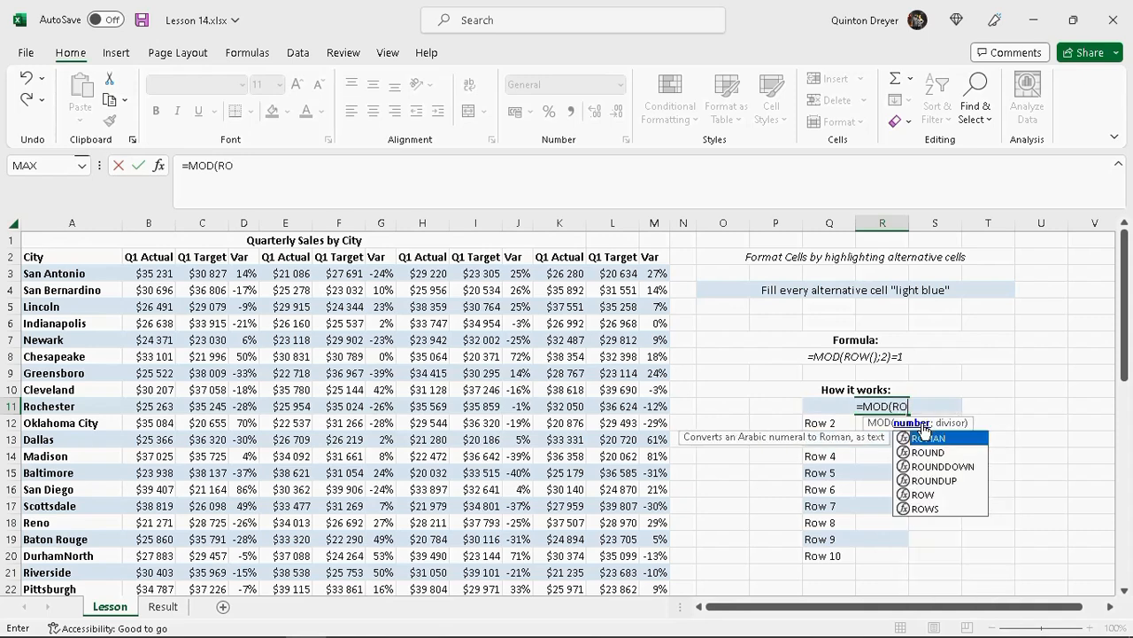
{"action": "type", "text": "W("}
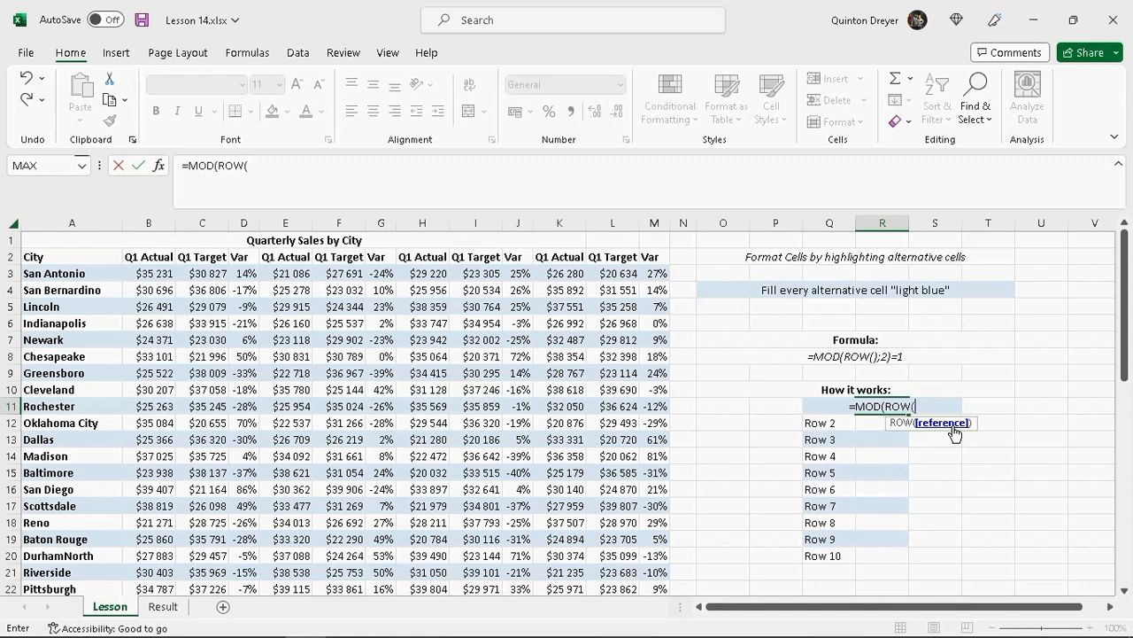
{"action": "left_click", "coordinate": [808, 408]}
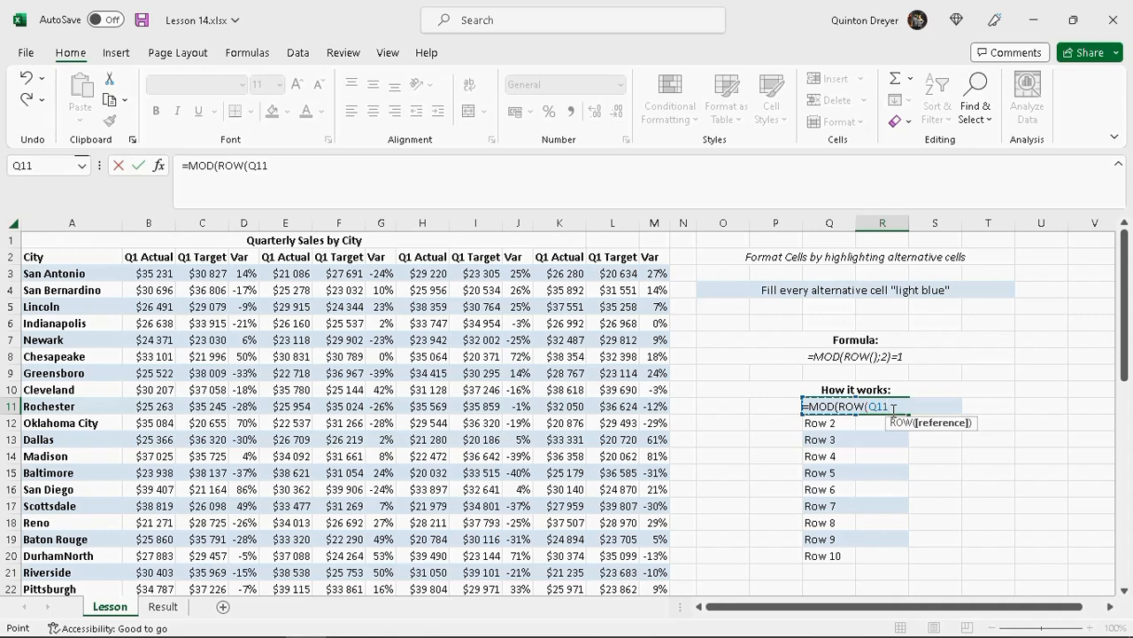
{"action": "type", "text": ")"}
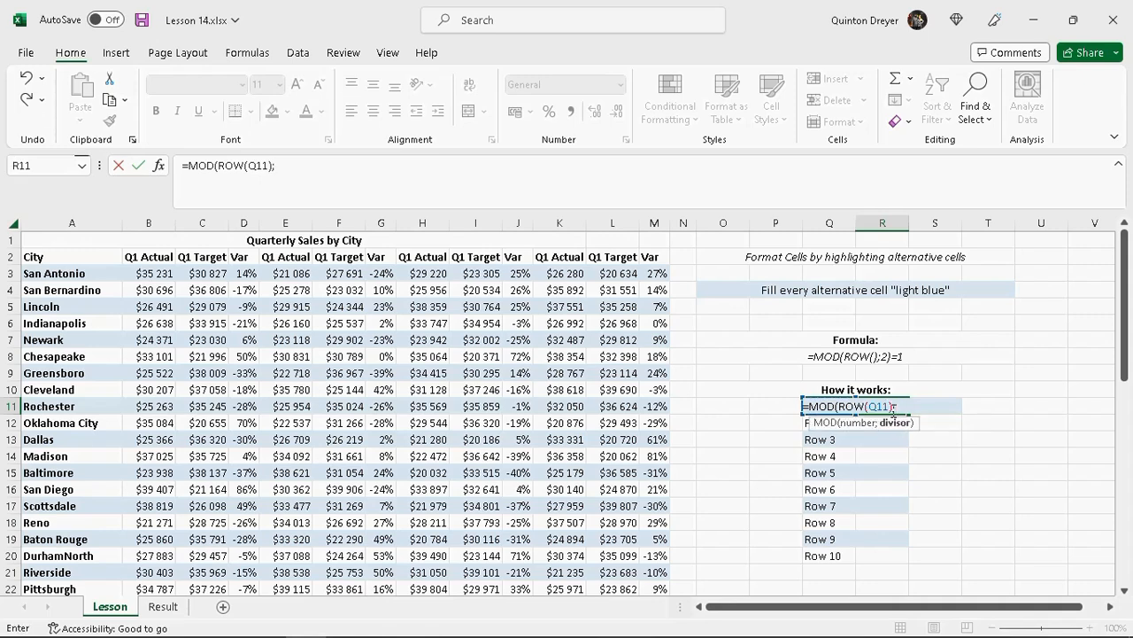
{"action": "type", "text": ";2)"}
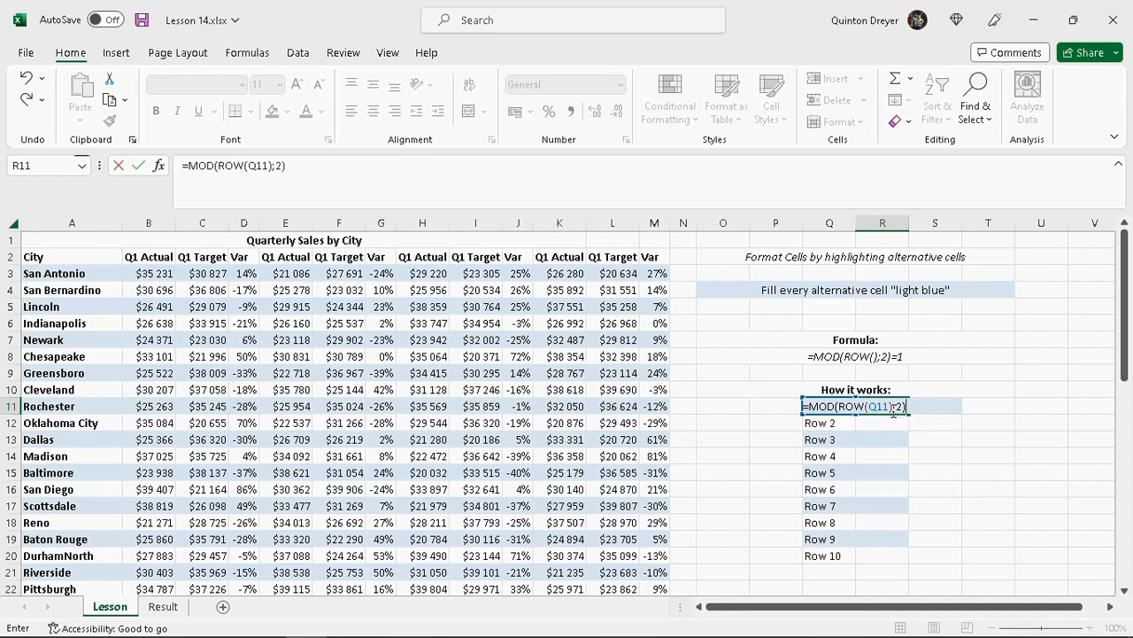
{"action": "key", "text": "Return"}
Step: Copy the R11 formula to R12:R20, pasting formulas only to keep the existing cell formatting
{"action": "left_click", "coordinate": [893, 404]}
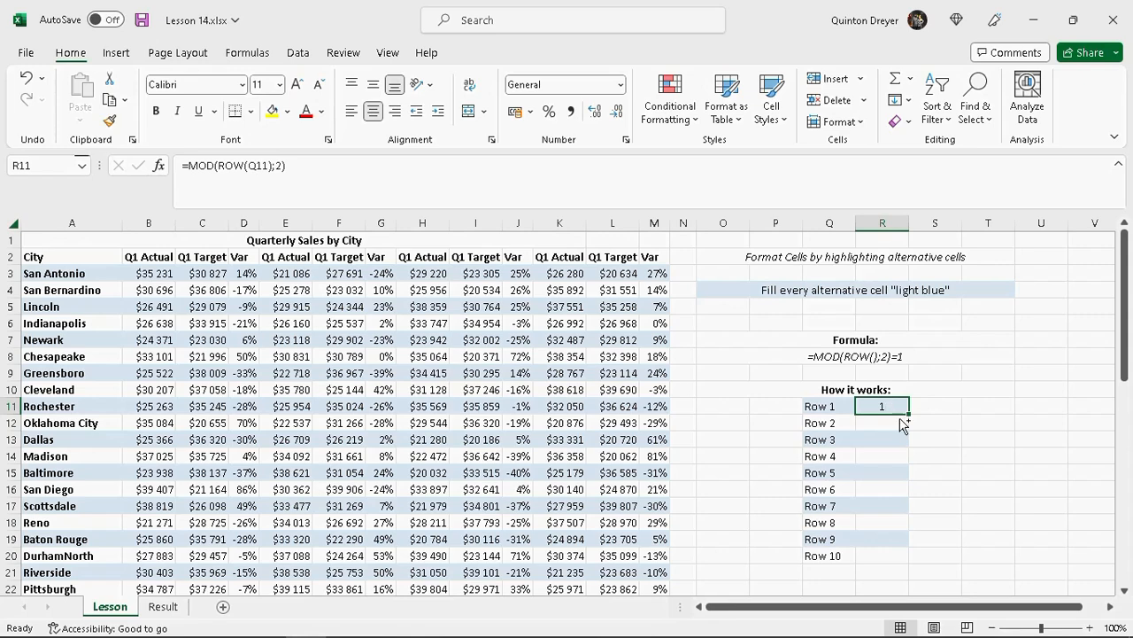
{"action": "key", "text": "ctrl+c"}
{"action": "left_click_drag", "start_coordinate": [895, 422], "coordinate": [901, 553]}
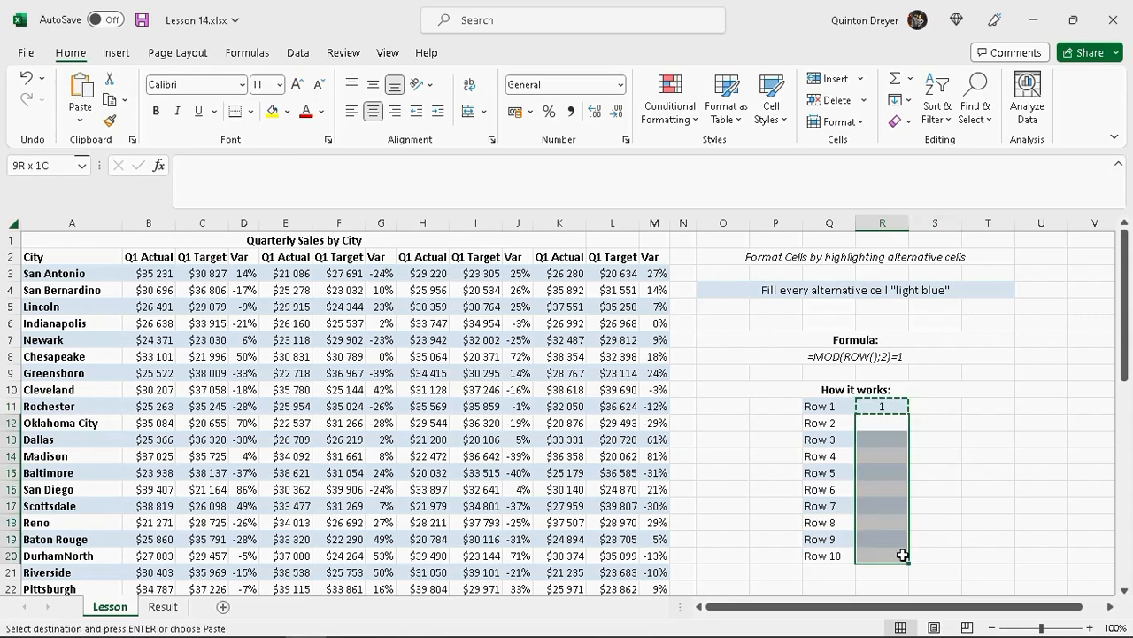
{"action": "right_click", "coordinate": [882, 433]}
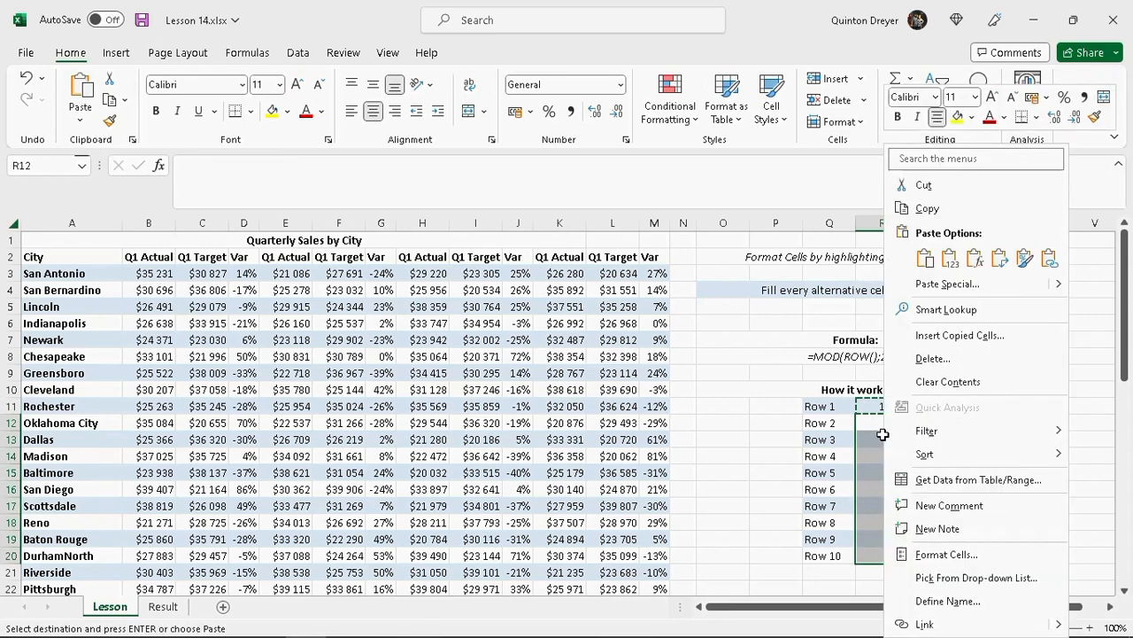
{"action": "left_click", "coordinate": [974, 258]}
{"action": "left_click", "coordinate": [935, 425]}
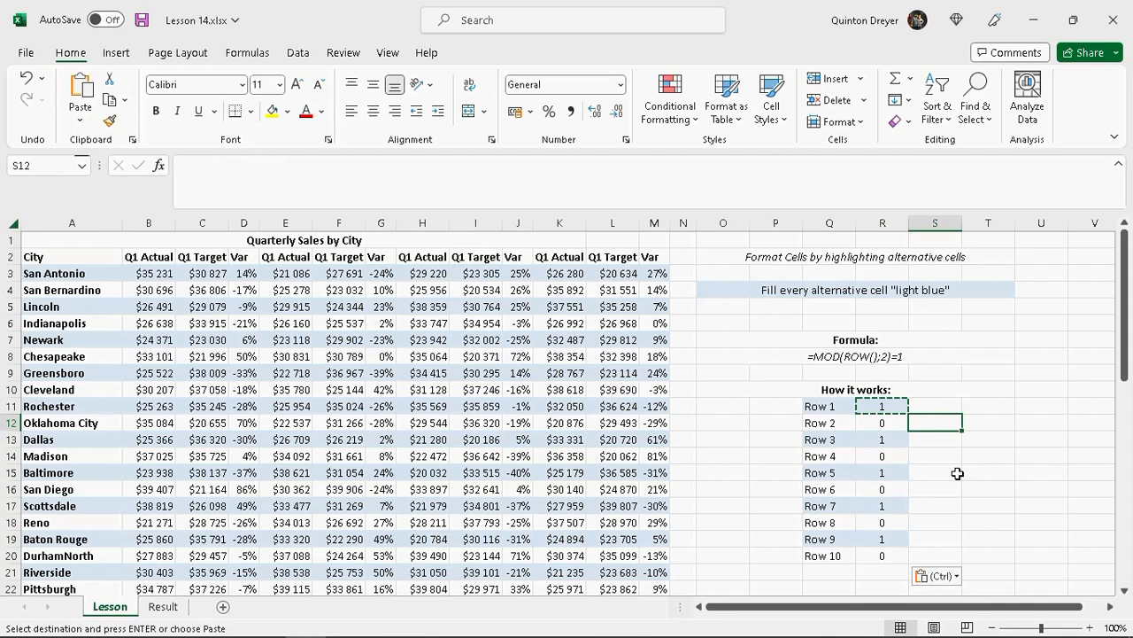
{"action": "key", "text": "Escape"}
Step: Compare the MOD results of the odd rows with those of the even rows in the How it works list
{"action": "left_click", "coordinate": [933, 471]}
{"action": "left_click", "coordinate": [846, 473]}
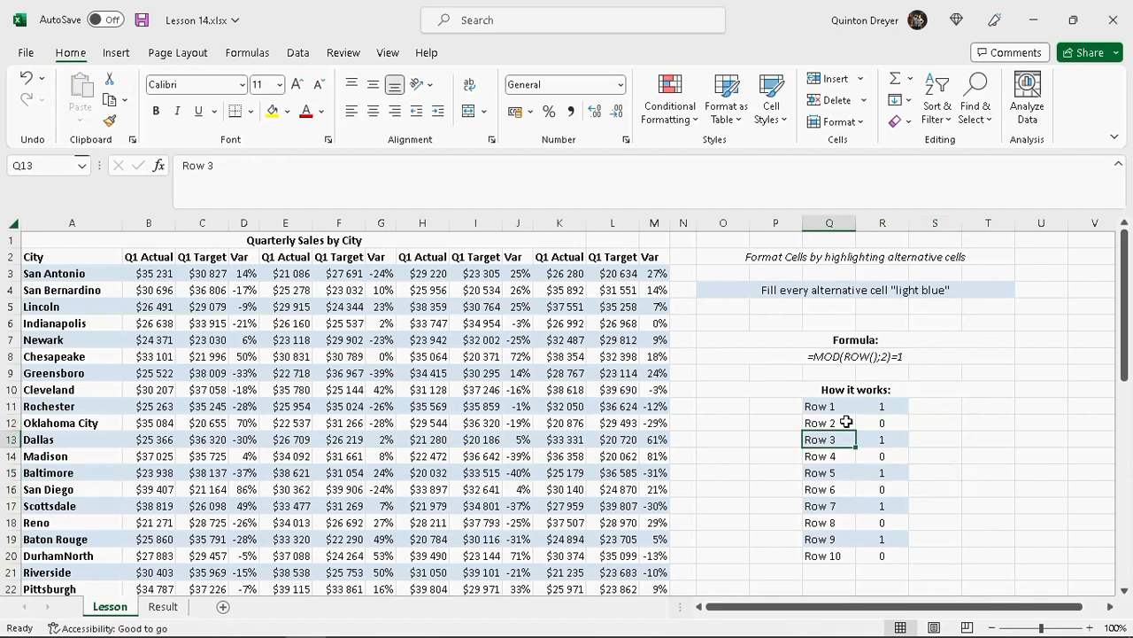
{"action": "left_click_drag", "start_coordinate": [846, 473], "coordinate": [882, 473]}
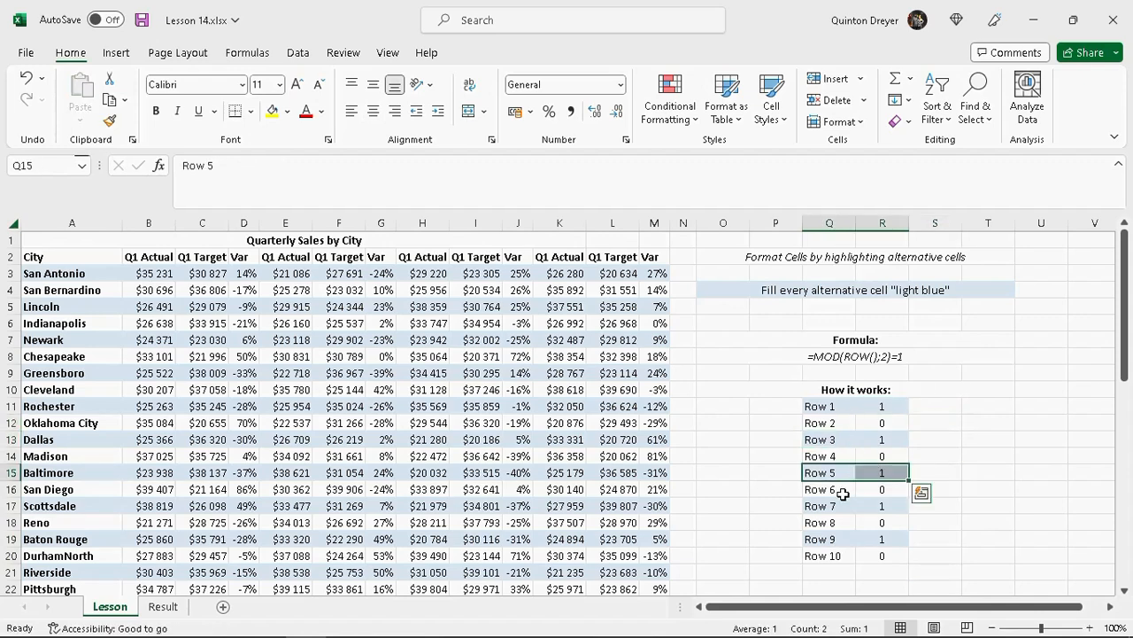
{"action": "left_click_drag", "start_coordinate": [836, 505], "coordinate": [883, 505]}
{"action": "left_click_drag", "start_coordinate": [837, 538], "coordinate": [882, 538]}
{"action": "left_click_drag", "start_coordinate": [837, 422], "coordinate": [882, 423]}
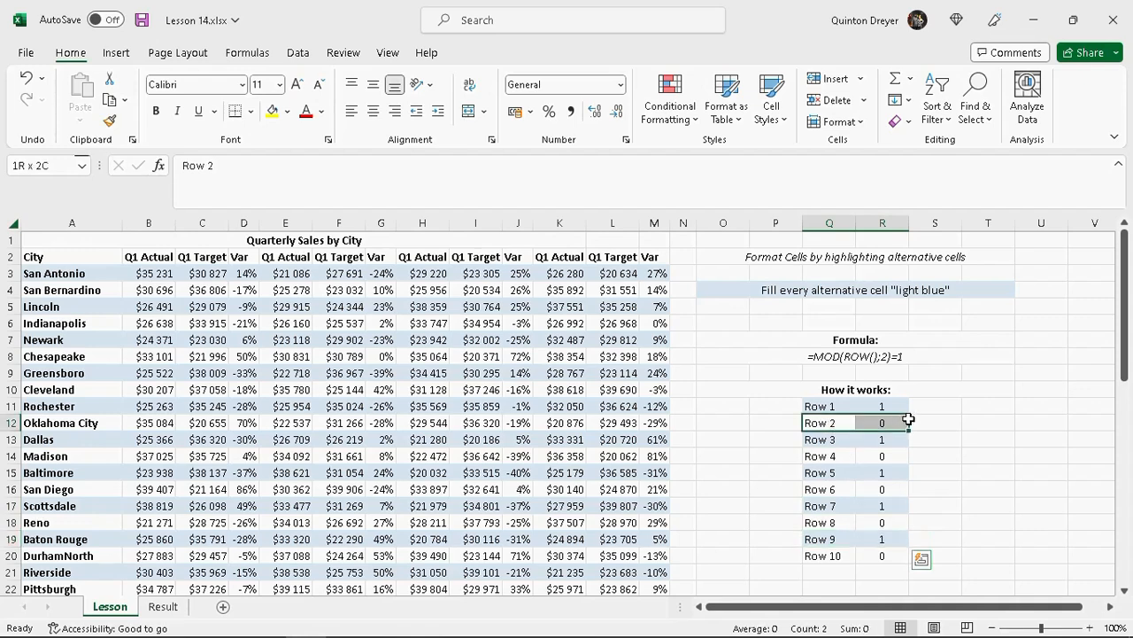
{"action": "left_click_drag", "start_coordinate": [837, 456], "coordinate": [881, 456]}
{"action": "left_click_drag", "start_coordinate": [837, 489], "coordinate": [881, 489]}
{"action": "left_click_drag", "start_coordinate": [836, 522], "coordinate": [882, 522]}
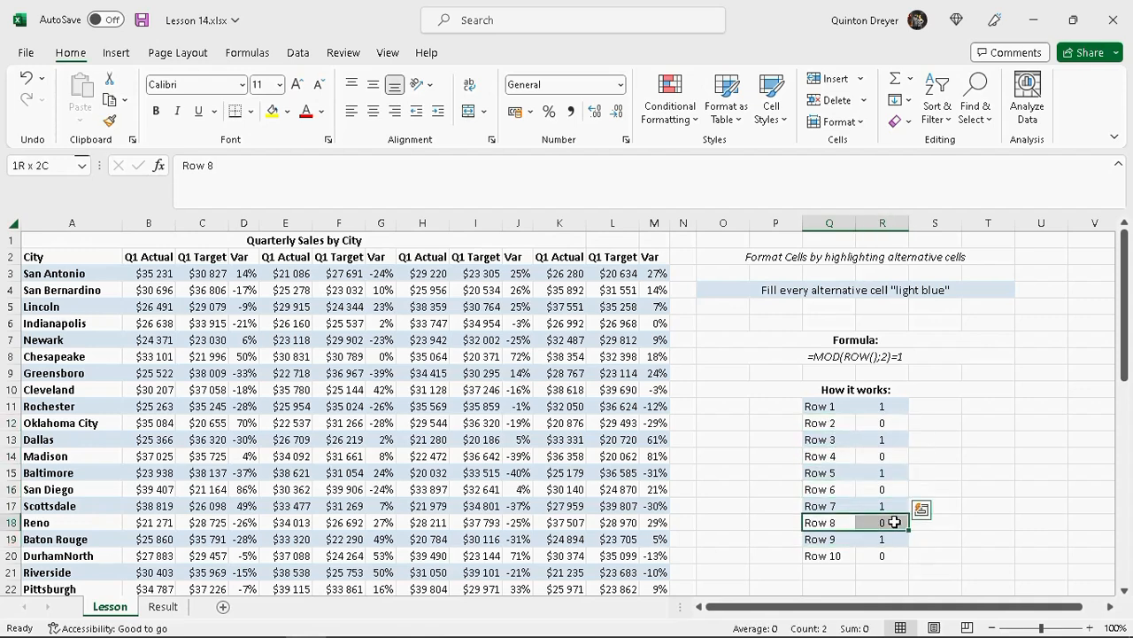
{"action": "left_click_drag", "start_coordinate": [824, 555], "coordinate": [882, 555]}
{"action": "left_click", "coordinate": [882, 406]}
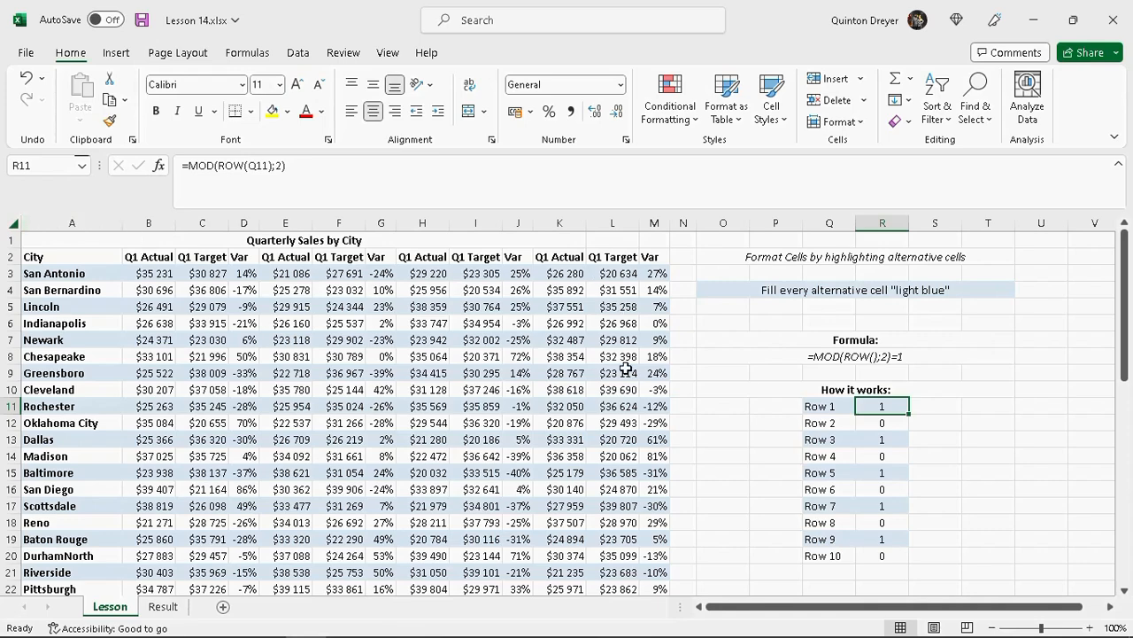
Step: Examine the empty rows below the Quarterly Sales by City table for alternate row shading
{"action": "scroll", "coordinate": [619, 424], "scroll_direction": "down", "scroll_amount": 20}
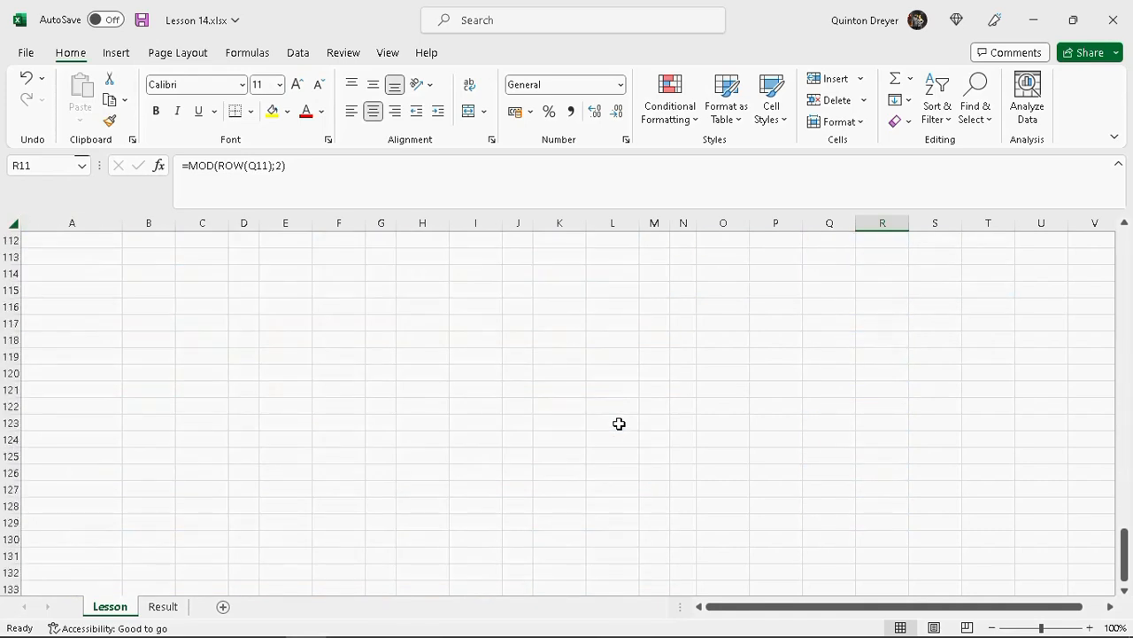
{"action": "scroll", "coordinate": [619, 424], "scroll_direction": "down", "scroll_amount": 20}
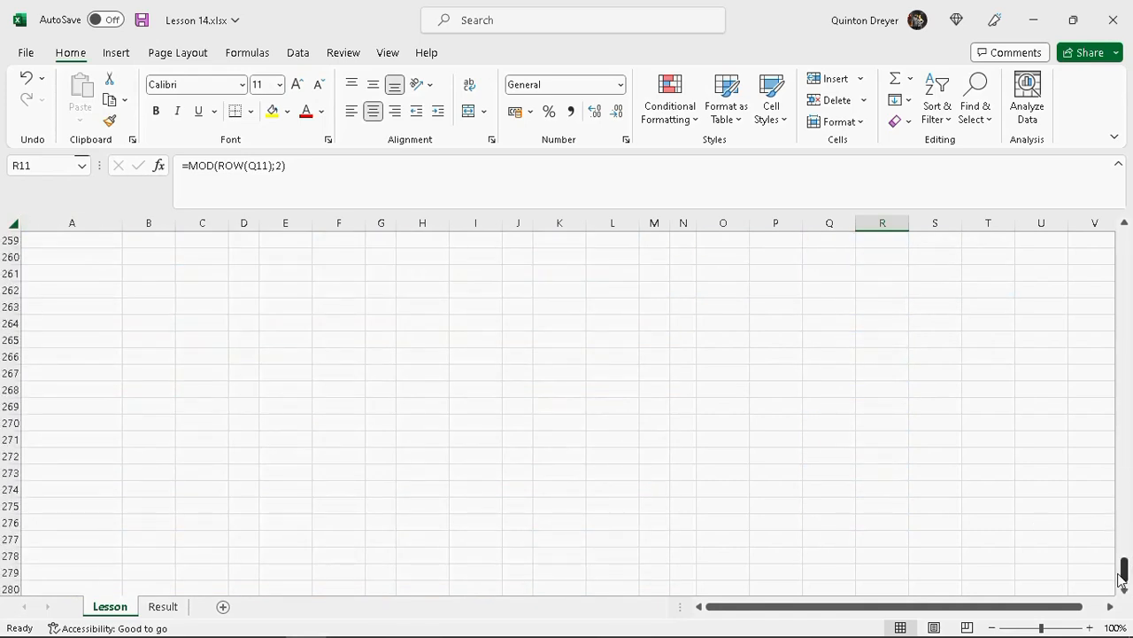
{"action": "left_click_drag", "start_coordinate": [1121, 572], "coordinate": [1121, 248]}
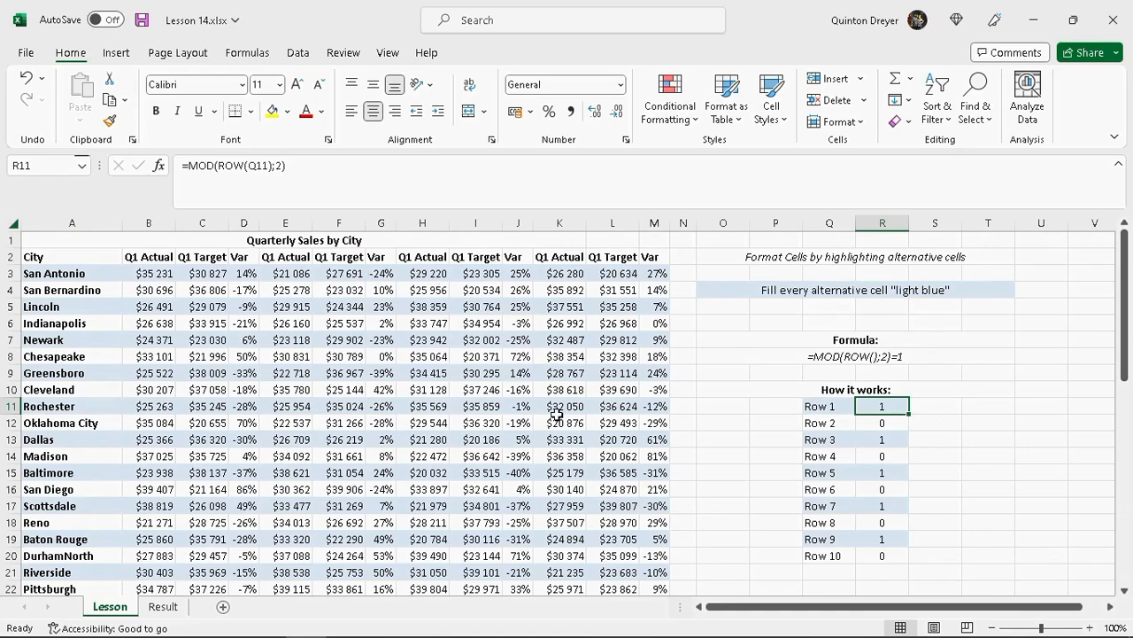
{"action": "scroll", "coordinate": [569, 465], "scroll_direction": "down", "scroll_amount": 8}
{"action": "scroll", "coordinate": [572, 466], "scroll_direction": "down", "scroll_amount": 12}
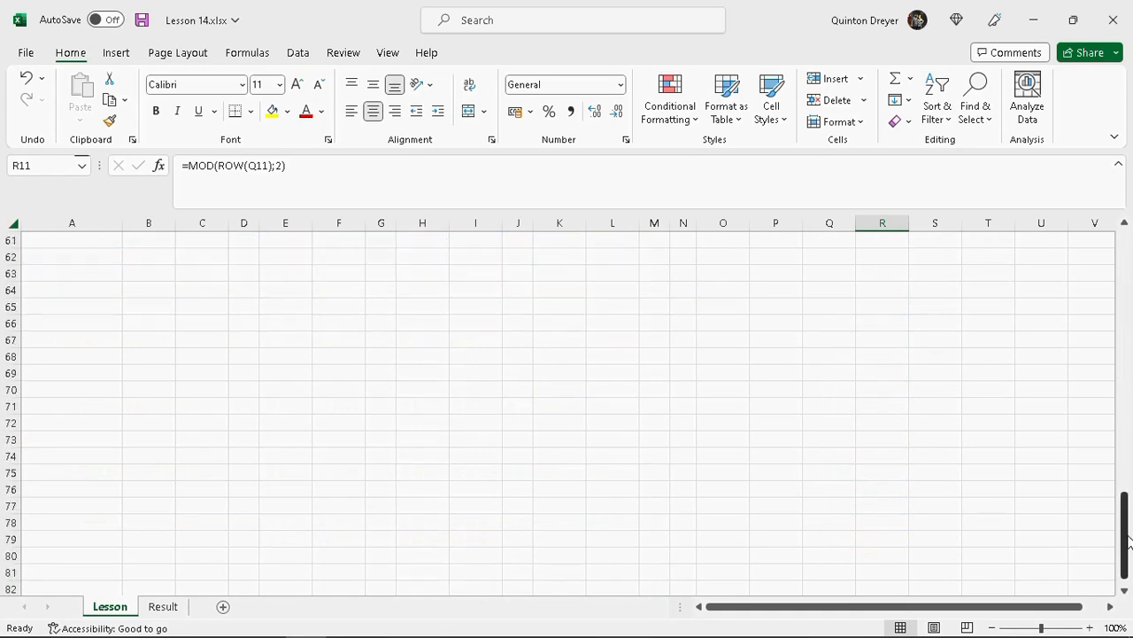
{"action": "left_click_drag", "start_coordinate": [1123, 538], "coordinate": [1125, 253]}
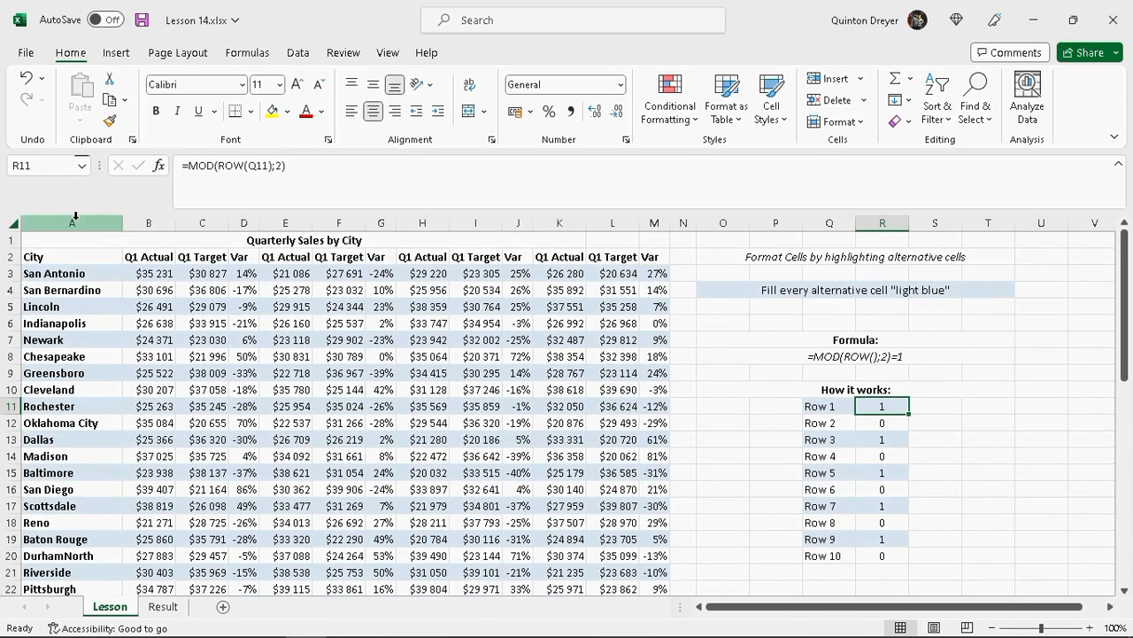
Step: Clear the conditional formatting rules from the whole of columns A to M
{"action": "left_click_drag", "start_coordinate": [75, 219], "coordinate": [660, 221]}
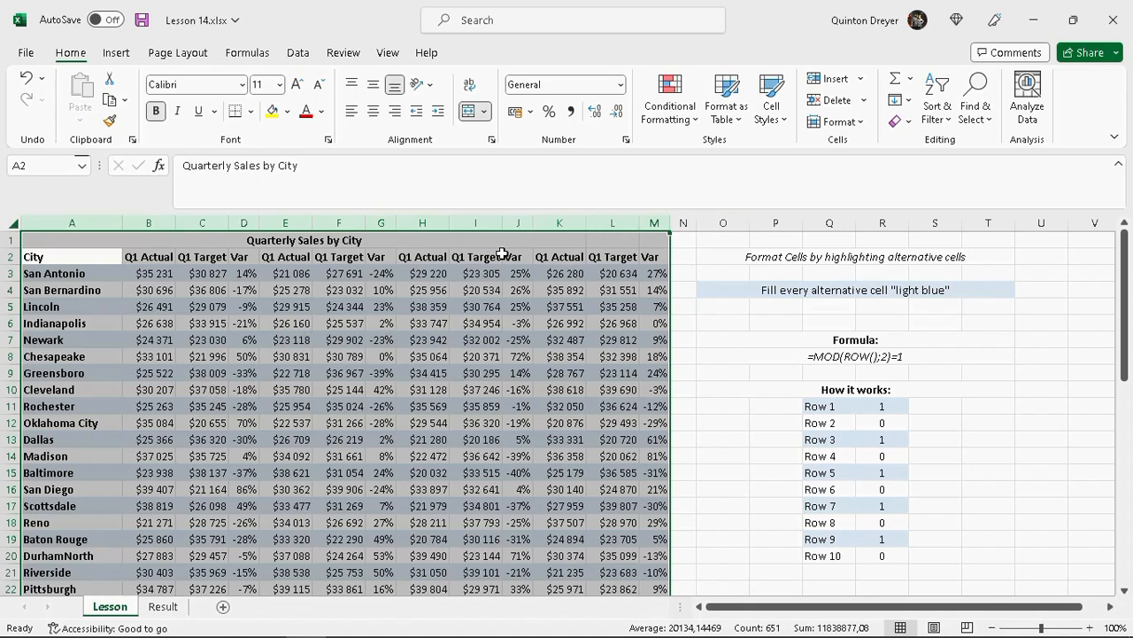
{"action": "left_click", "coordinate": [689, 122]}
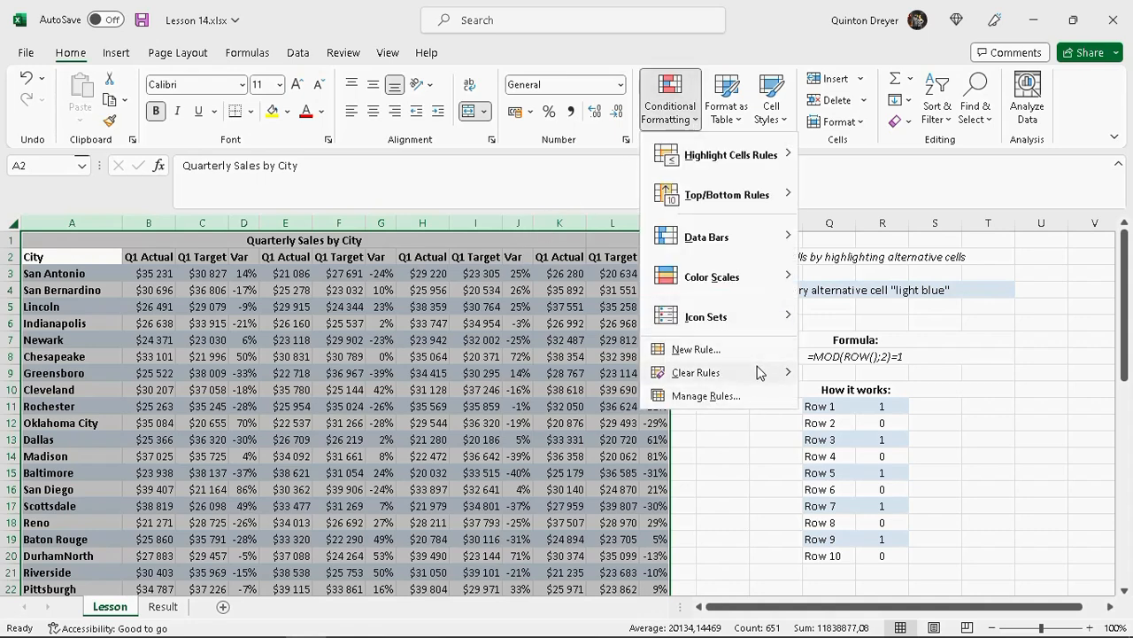
{"action": "mouse_move", "coordinate": [759, 372]}
{"action": "left_click", "coordinate": [897, 374]}
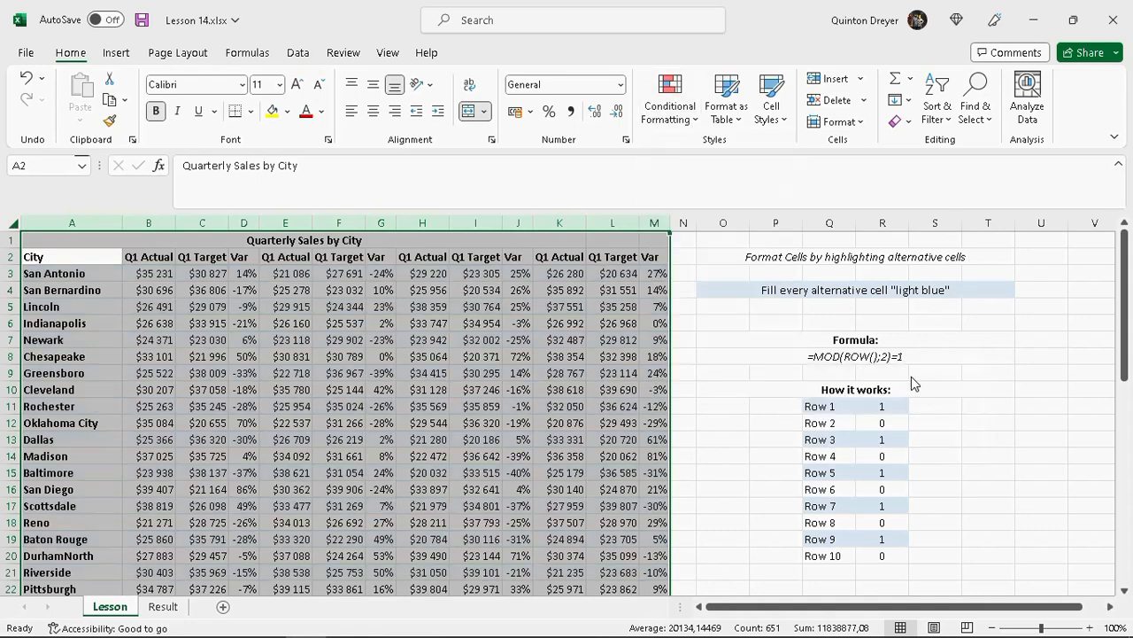
Step: Create a new formula-based formatting rule for columns A to M with a light blue fill
{"action": "left_click", "coordinate": [695, 119]}
{"action": "left_click", "coordinate": [738, 352]}
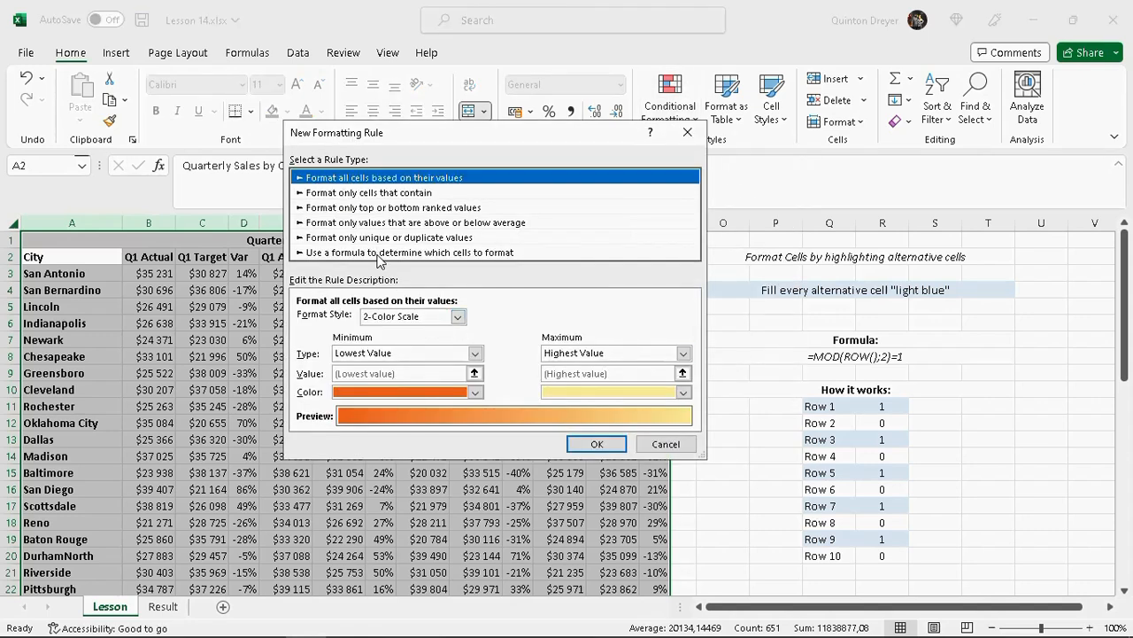
{"action": "left_click", "coordinate": [374, 252]}
{"action": "left_click", "coordinate": [660, 373]}
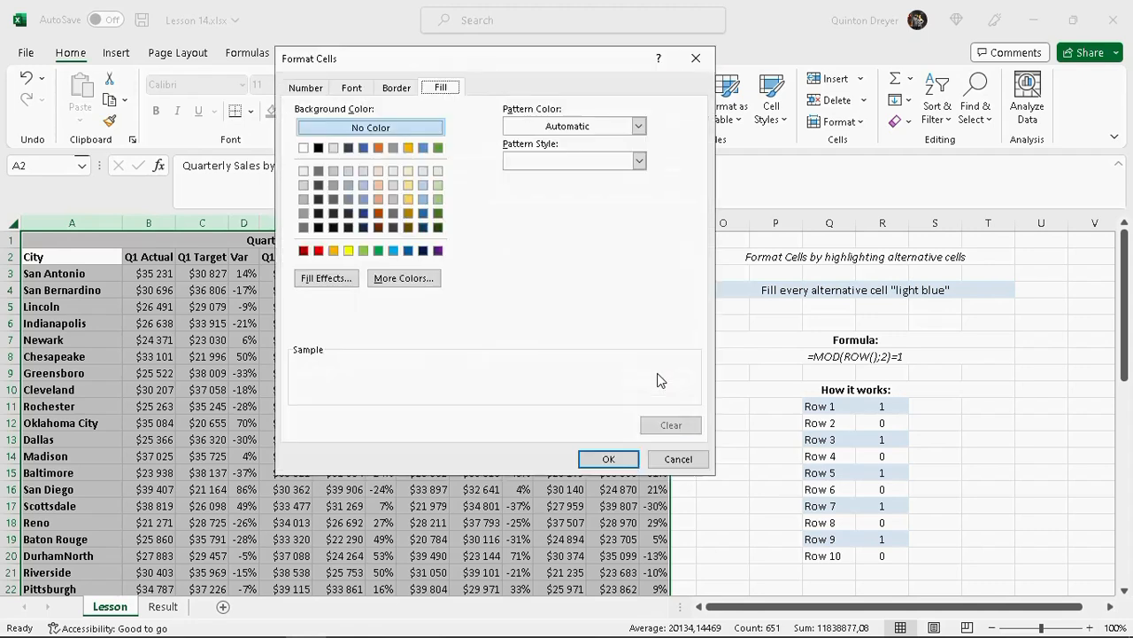
{"action": "left_click", "coordinate": [424, 171]}
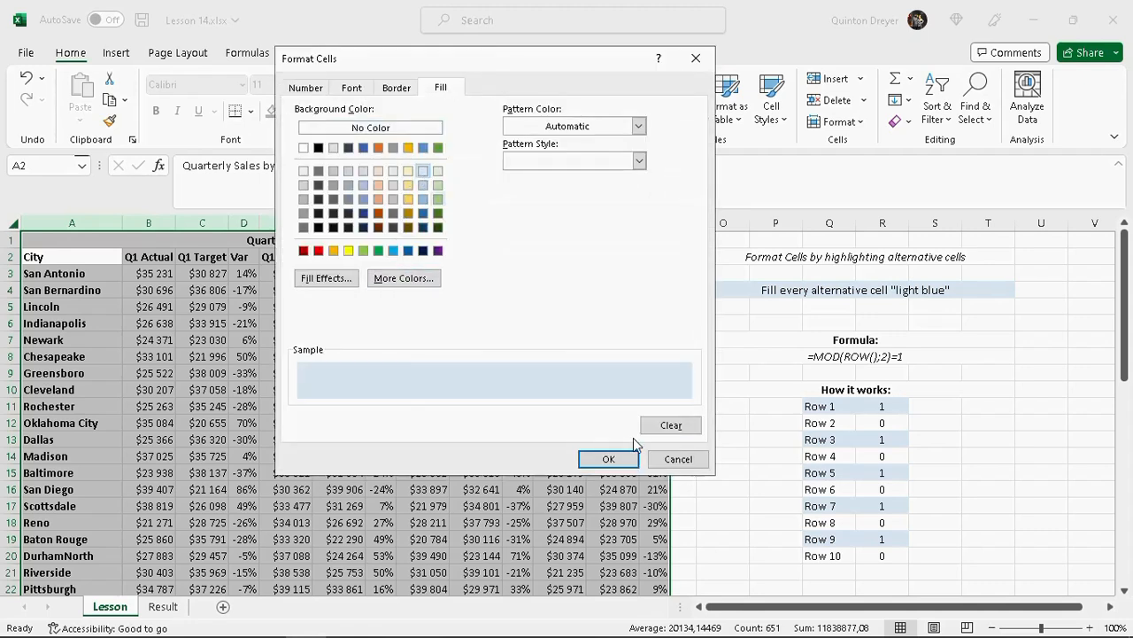
{"action": "left_click", "coordinate": [608, 458]}
Step: Enter the rule formula =MOD(ROW();2)=1 and apply the rule to the entire columns A to M
{"action": "left_click", "coordinate": [433, 321]}
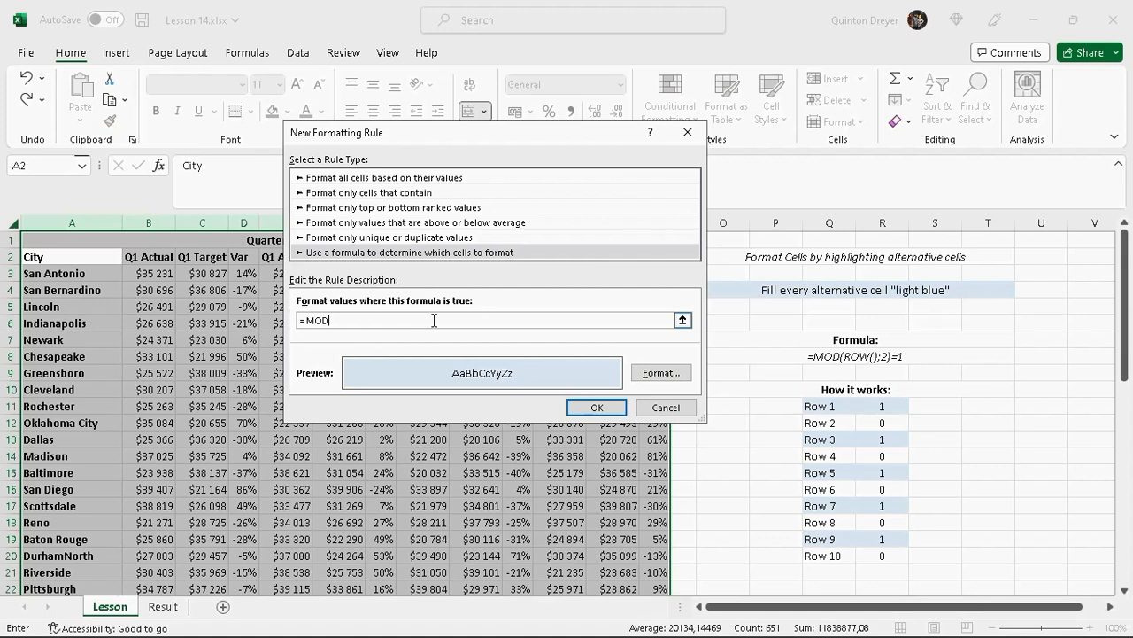
{"action": "type", "text": "=MOD(ROW();2)=1"}
{"action": "left_click", "coordinate": [597, 408]}
{"action": "left_click", "coordinate": [713, 476]}
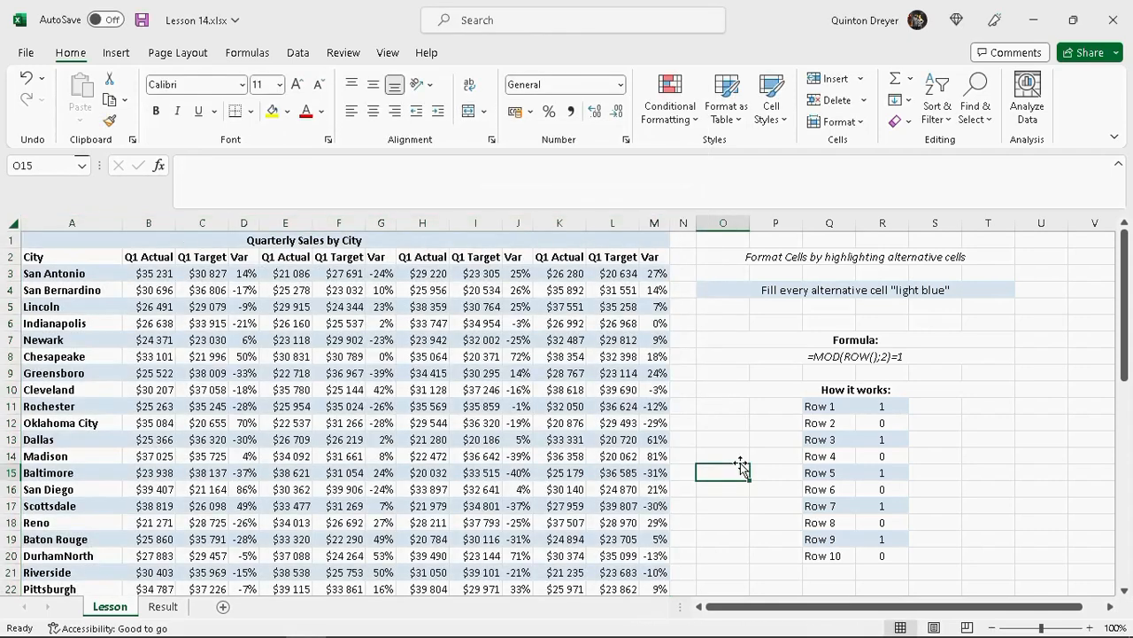
Step: Check how far the alternate light blue shading extends below the table in columns A to M
{"action": "scroll", "coordinate": [716, 478], "scroll_direction": "down", "scroll_amount": 16}
{"action": "scroll", "coordinate": [715, 478], "scroll_direction": "down", "scroll_amount": 20}
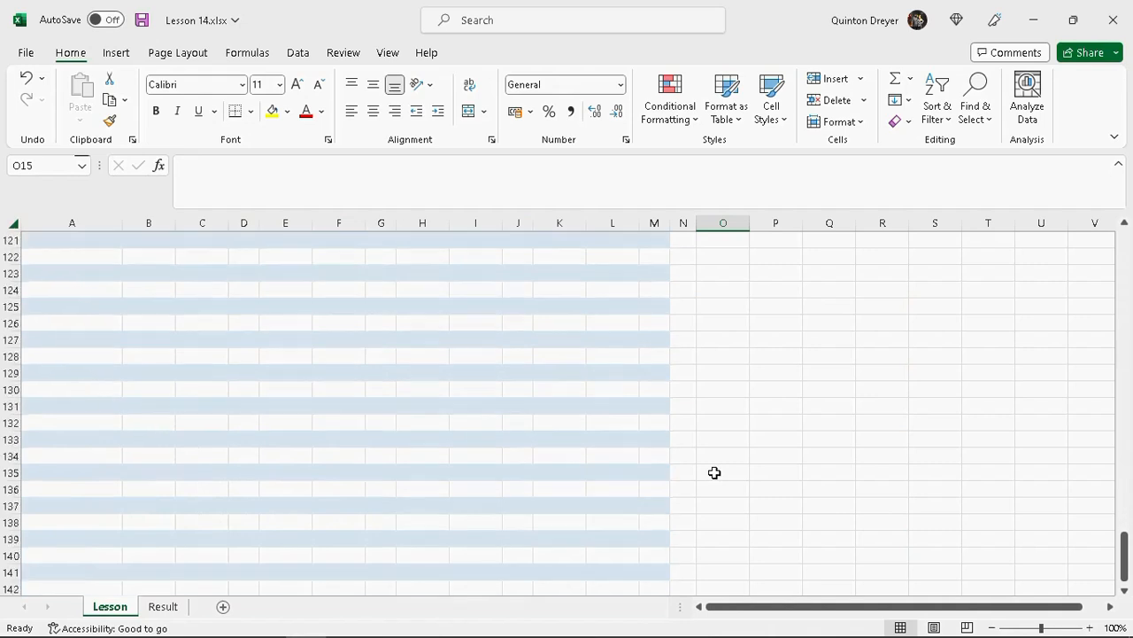
{"action": "scroll", "coordinate": [712, 463], "scroll_direction": "down", "scroll_amount": 20}
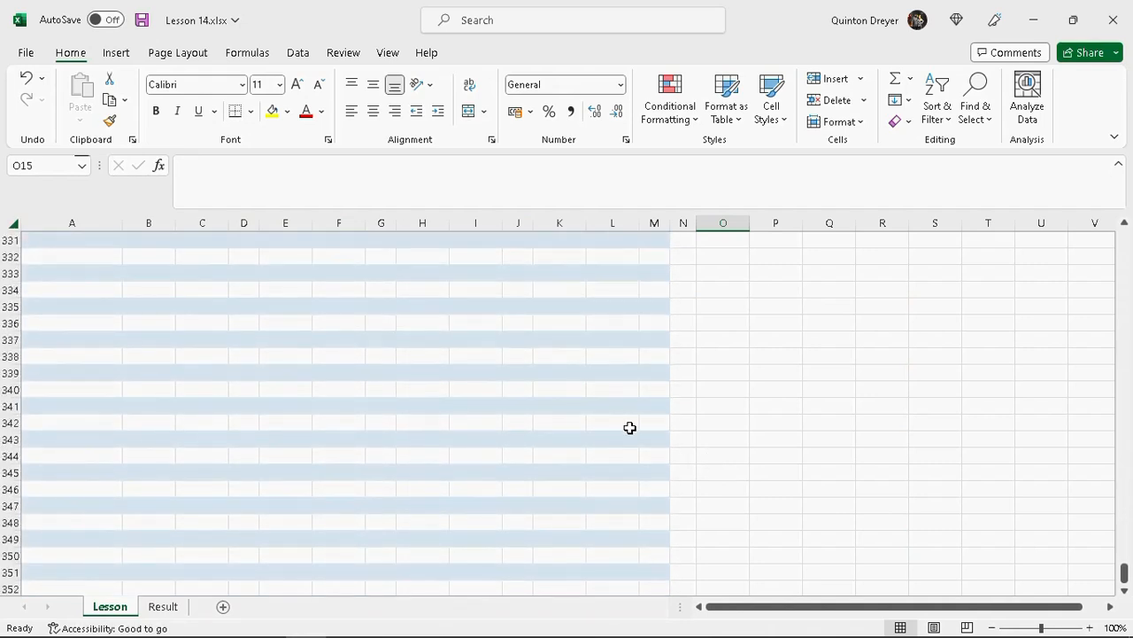
{"action": "scroll", "coordinate": [311, 385], "scroll_direction": "down", "scroll_amount": 20}
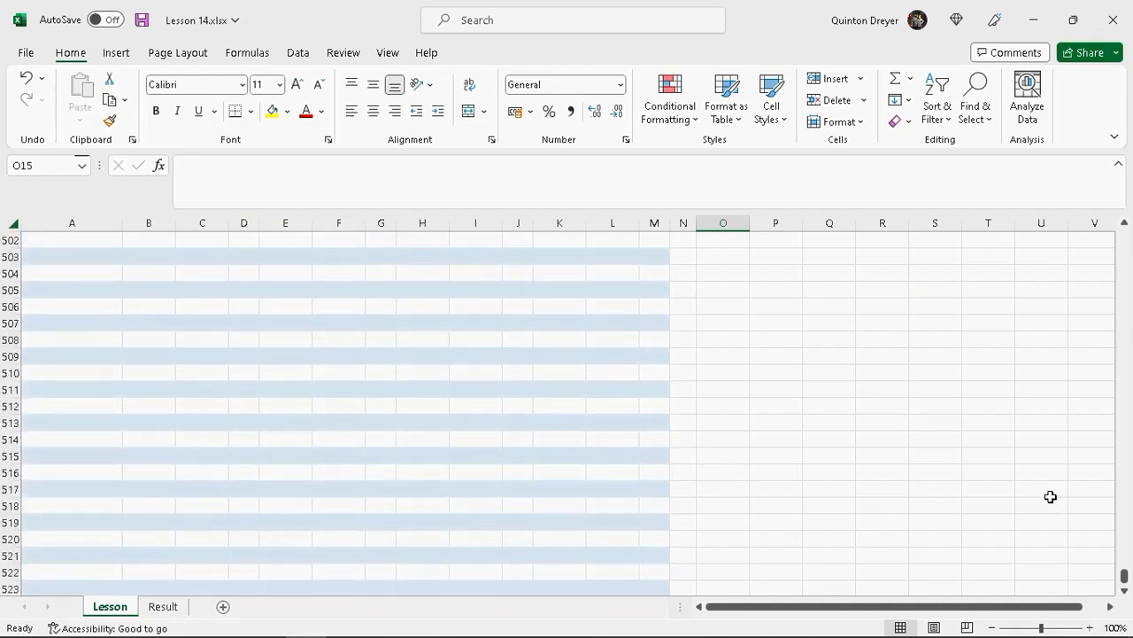
{"action": "left_click_drag", "start_coordinate": [1125, 577], "coordinate": [1124, 232]}
{"action": "left_click", "coordinate": [65, 262]}
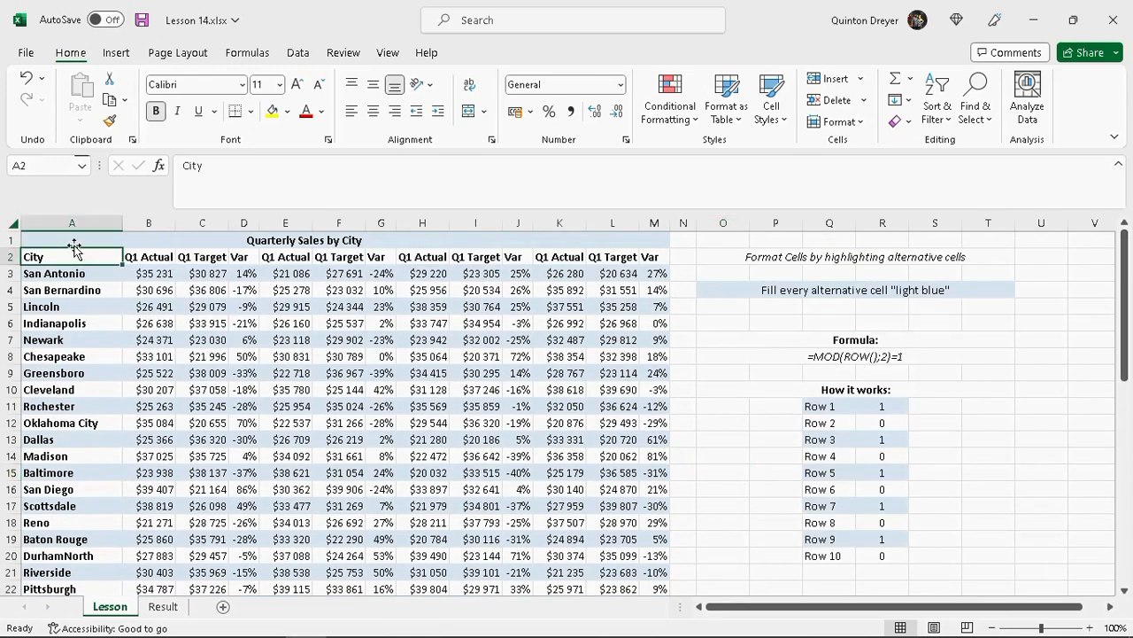
Step: Create a second formula-based formatting rule for the entire columns A to M with a yellow fill
{"action": "left_click_drag", "start_coordinate": [76, 223], "coordinate": [655, 220]}
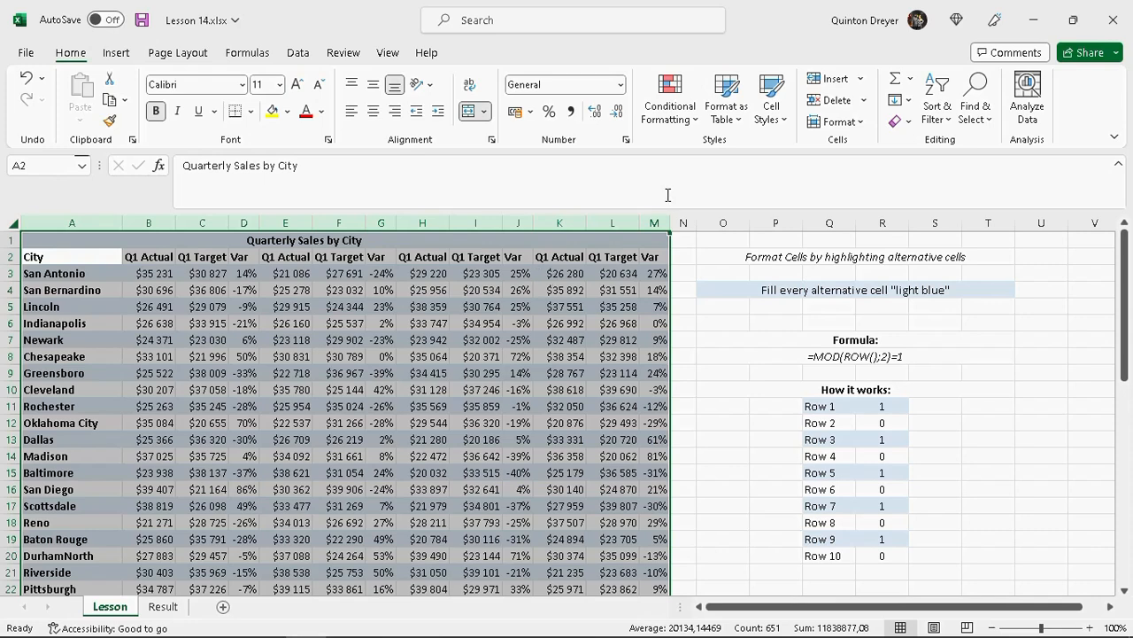
{"action": "left_click", "coordinate": [697, 123]}
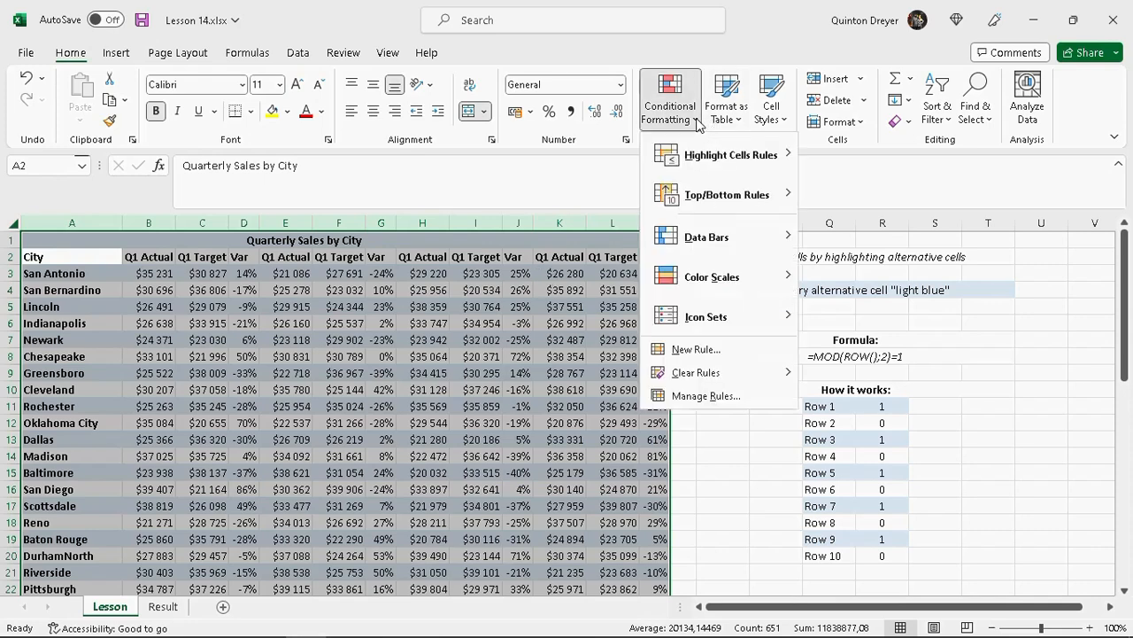
{"action": "left_click", "coordinate": [738, 349]}
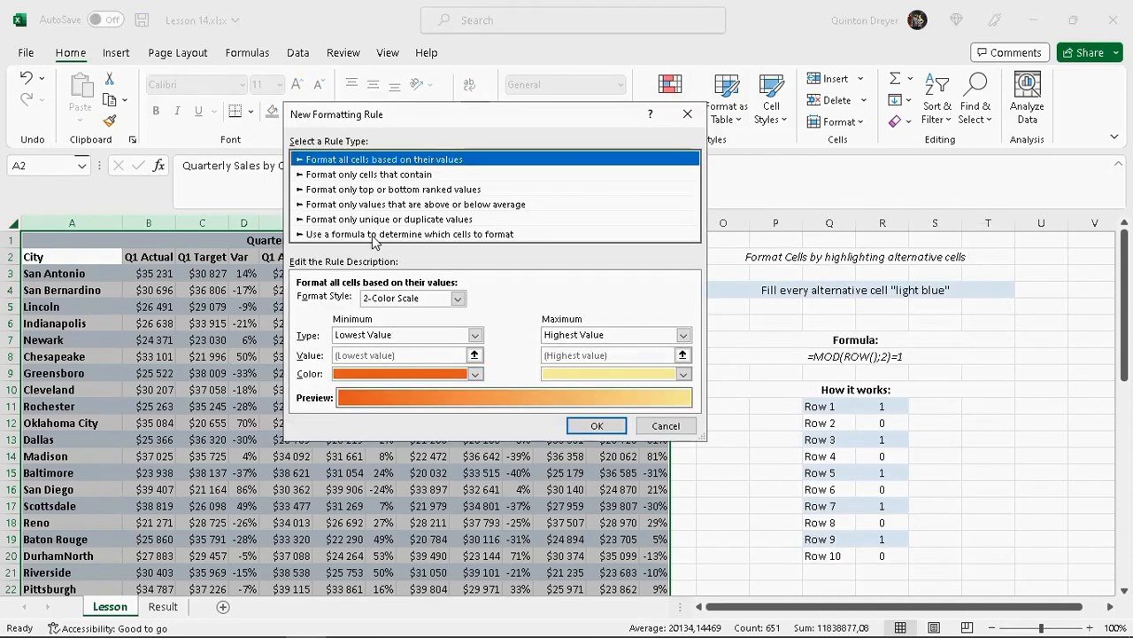
{"action": "left_click", "coordinate": [372, 235]}
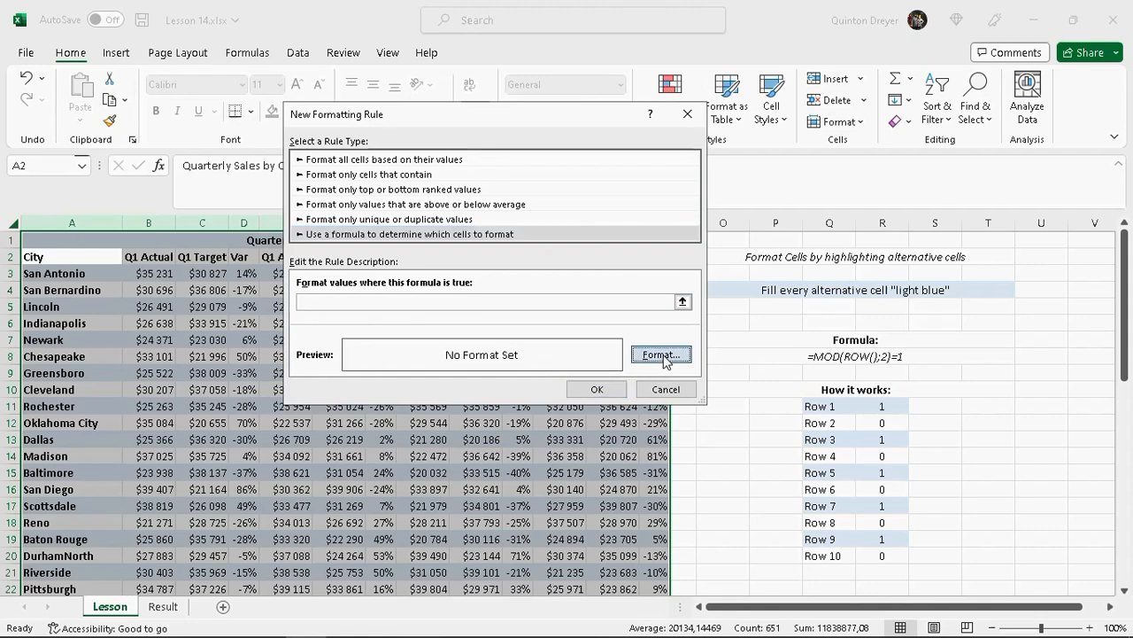
{"action": "left_click", "coordinate": [662, 355]}
{"action": "left_click", "coordinate": [348, 232]}
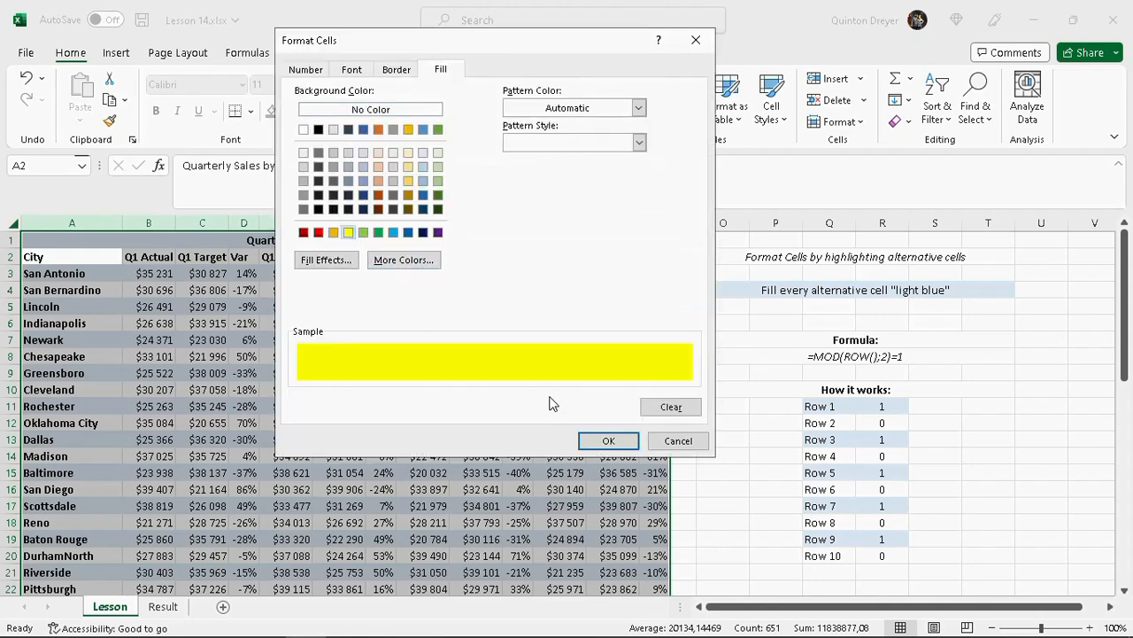
{"action": "left_click", "coordinate": [608, 441]}
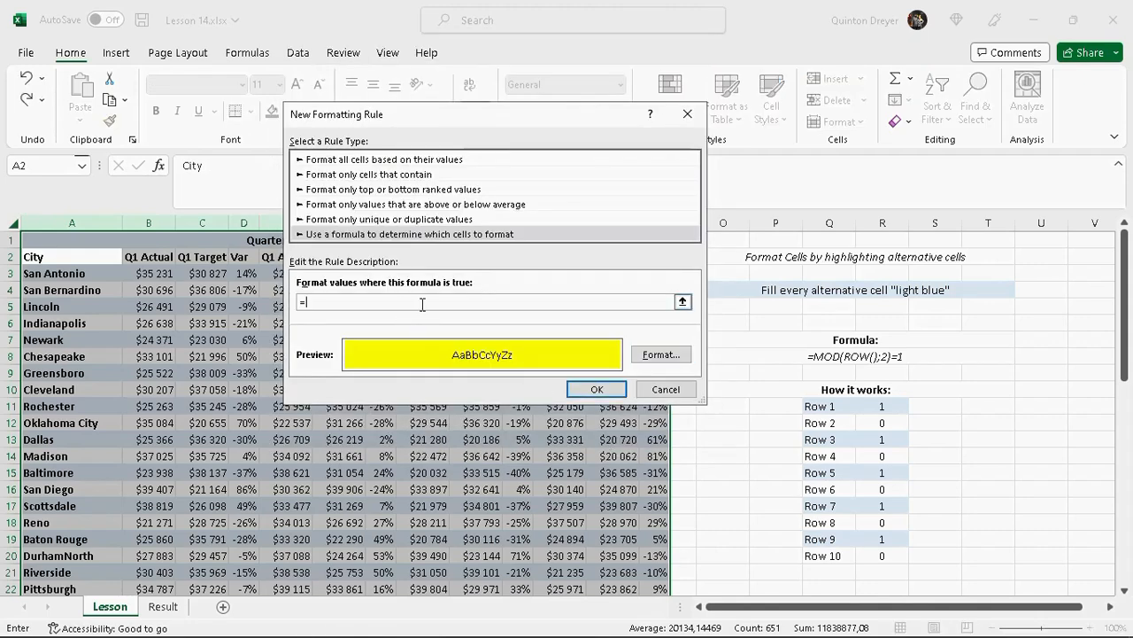
Step: Enter the formula =MOD(ROW()+1;2)=1 for the yellow rule and apply it to columns A to M
{"action": "left_click", "coordinate": [423, 304]}
{"action": "type", "text": "=MOD"}
{"action": "type", "text": "(ROW()+1"}
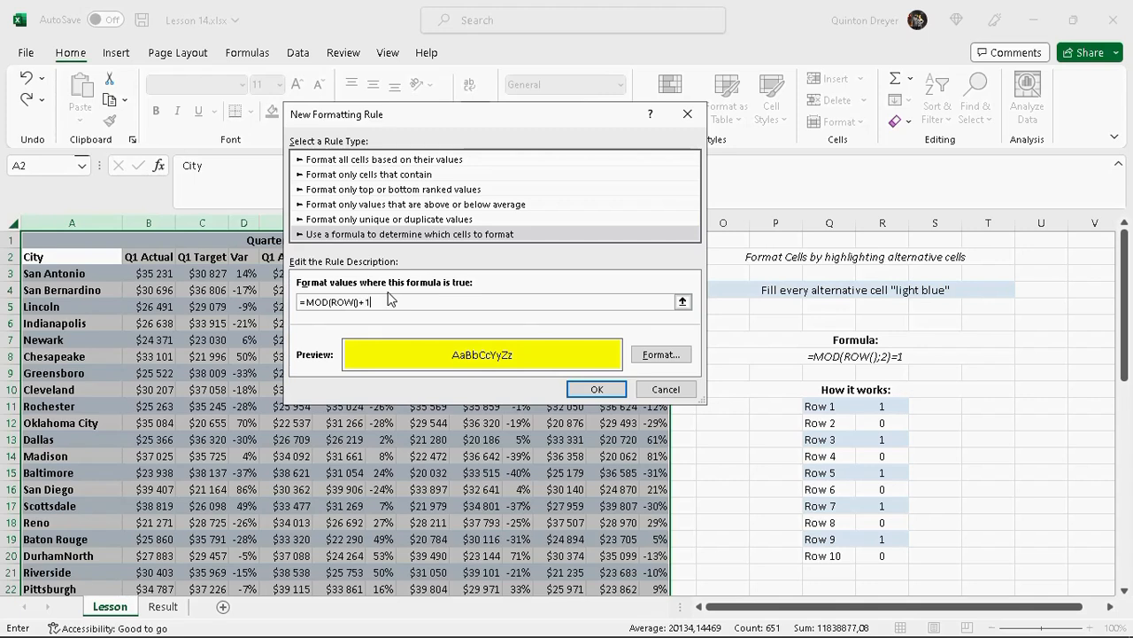
{"action": "type", "text": ";2"}
{"action": "type", "text": ")=1"}
{"action": "left_click", "coordinate": [617, 392]}
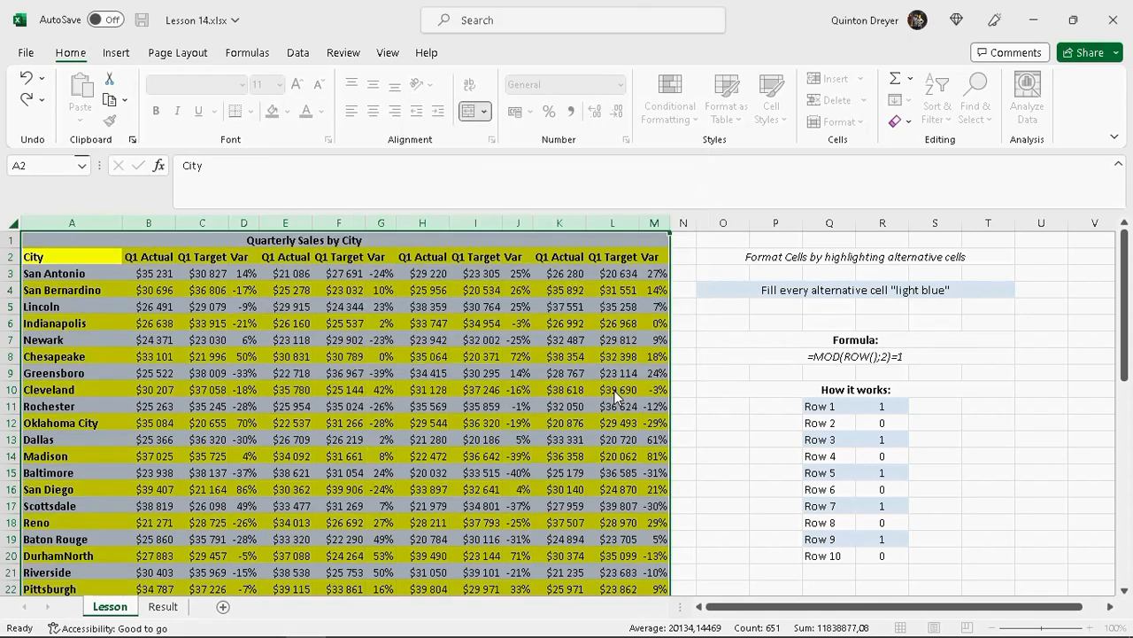
{"action": "left_click", "coordinate": [713, 342]}
Step: Examine the fill colours of the table's title row, header row and first data rows to compare the two rules
{"action": "left_click", "coordinate": [358, 241]}
{"action": "left_click", "coordinate": [351, 256]}
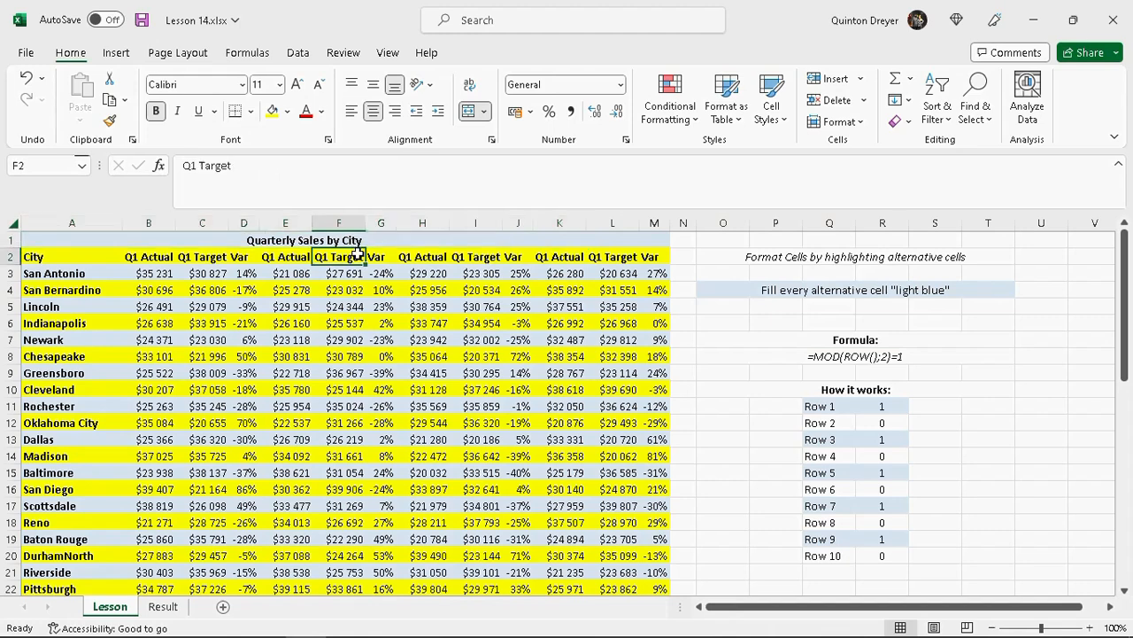
{"action": "left_click", "coordinate": [381, 324]}
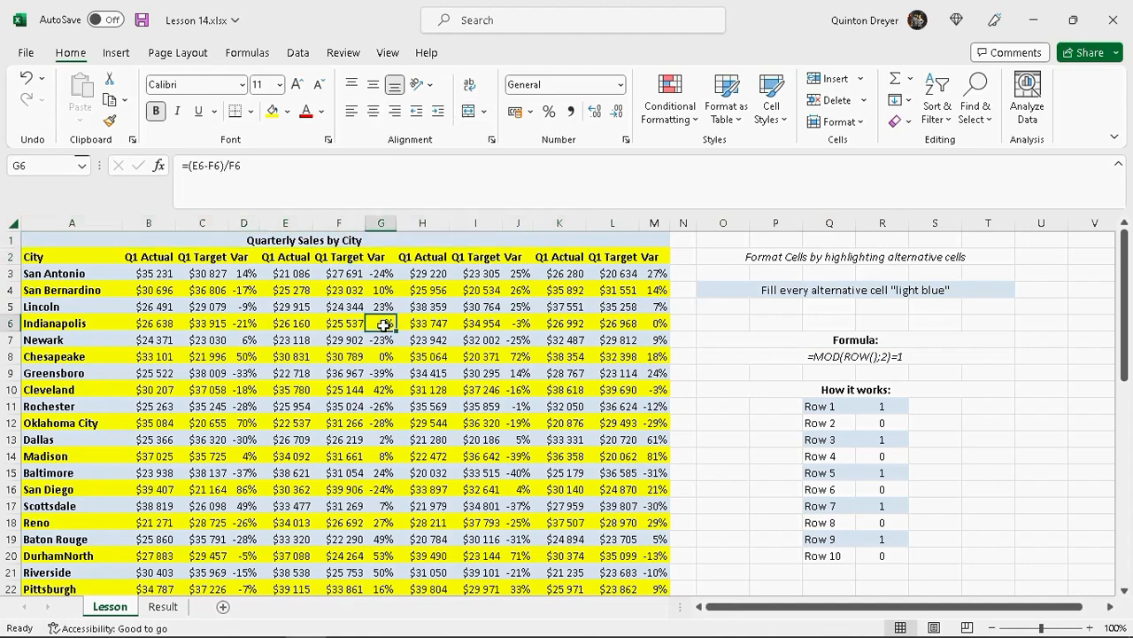
{"action": "left_click", "coordinate": [5, 255]}
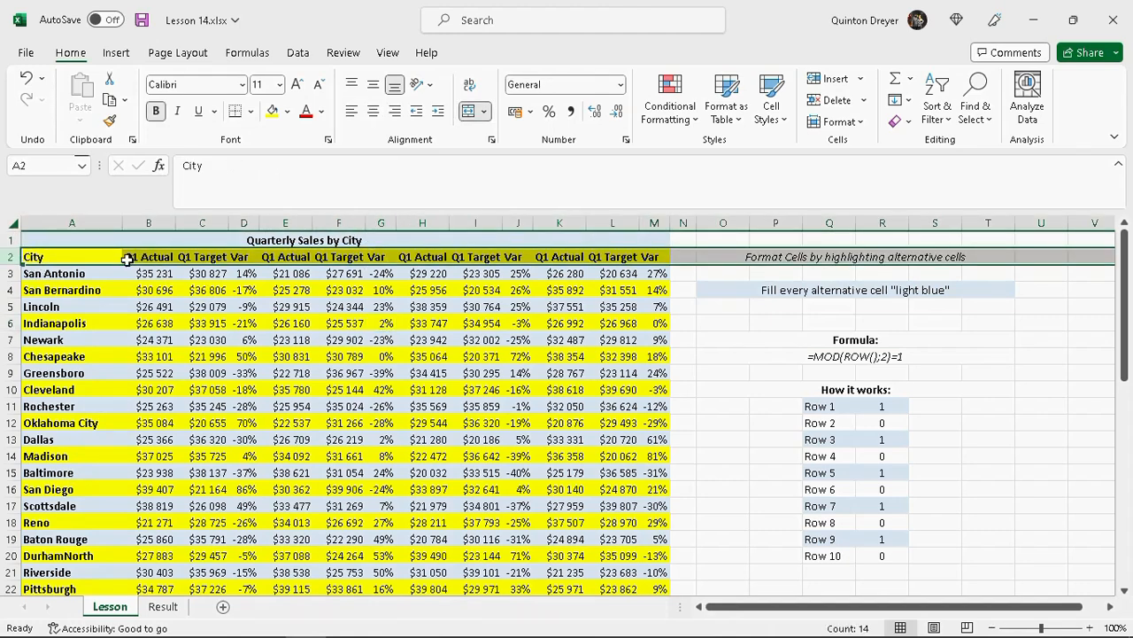
{"action": "left_click", "coordinate": [79, 255]}
{"action": "left_click_drag", "start_coordinate": [47, 257], "coordinate": [657, 257]}
{"action": "left_click", "coordinate": [655, 306]}
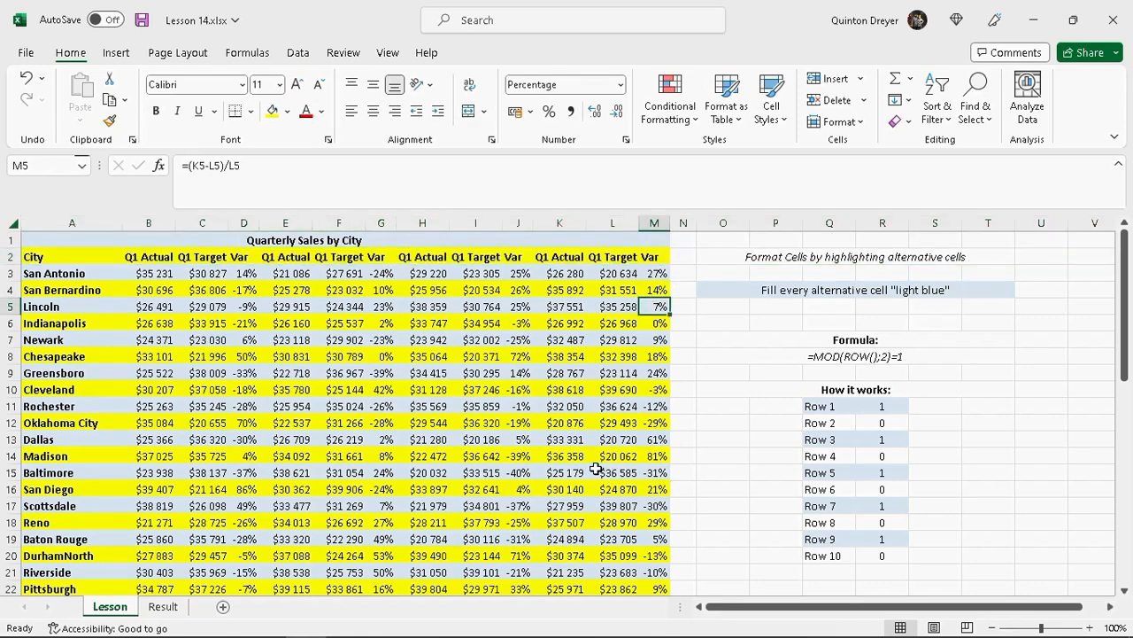
{"action": "left_click", "coordinate": [723, 306]}
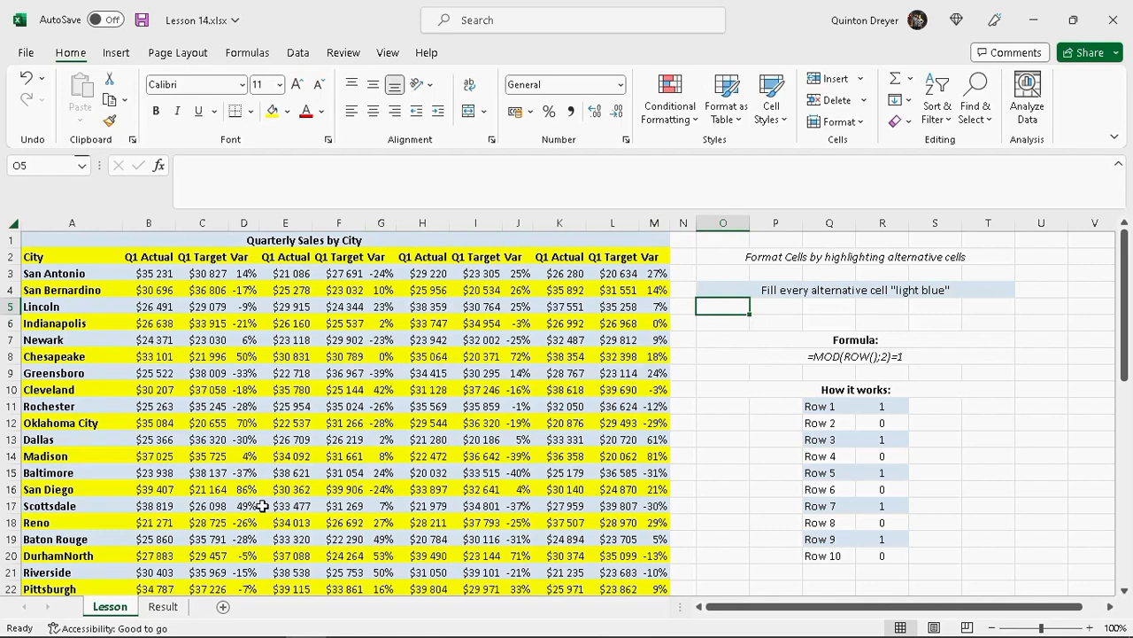
Step: Inspect the formula and applied range of the conditional formatting rule behind the light blue rows on the Result sheet
{"action": "left_click", "coordinate": [177, 607]}
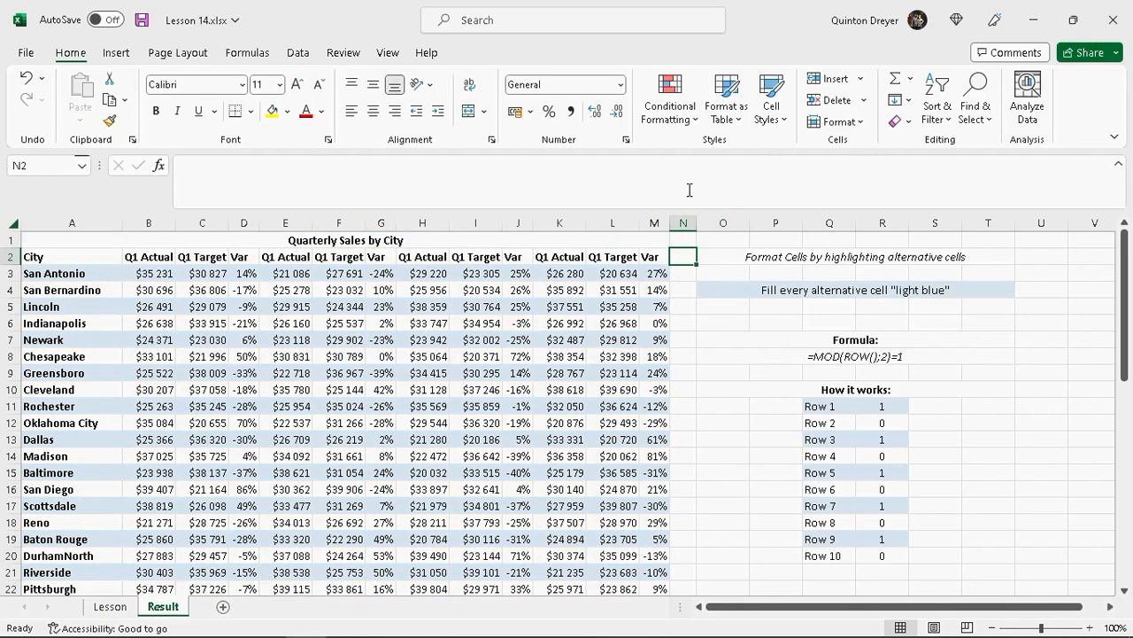
{"action": "left_click", "coordinate": [103, 268]}
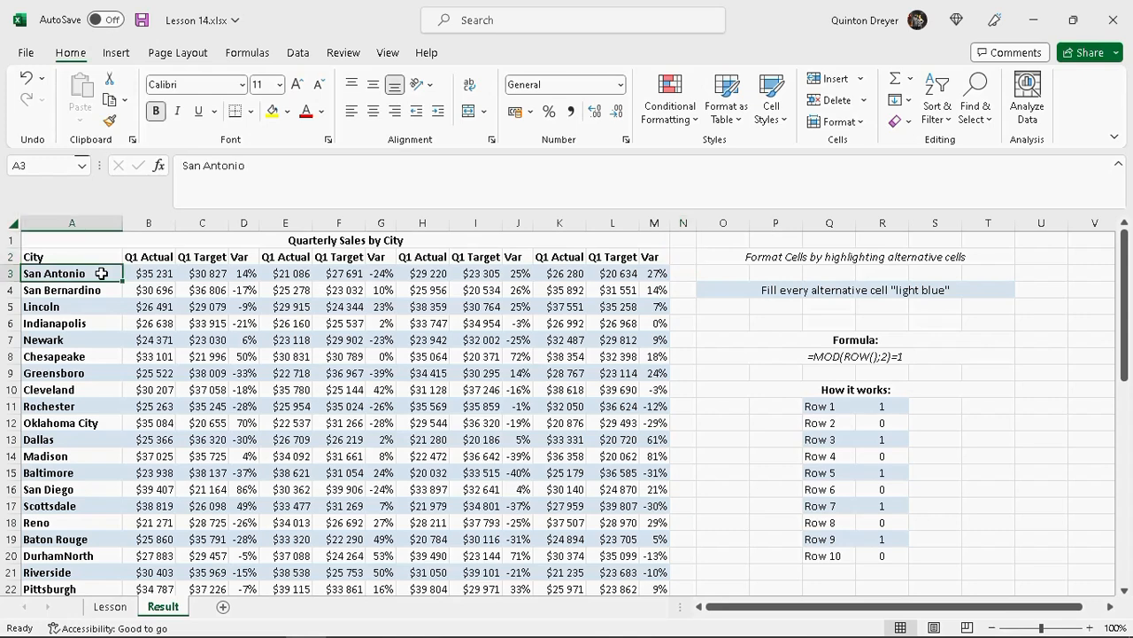
{"action": "left_click", "coordinate": [144, 277]}
{"action": "left_click", "coordinate": [194, 274]}
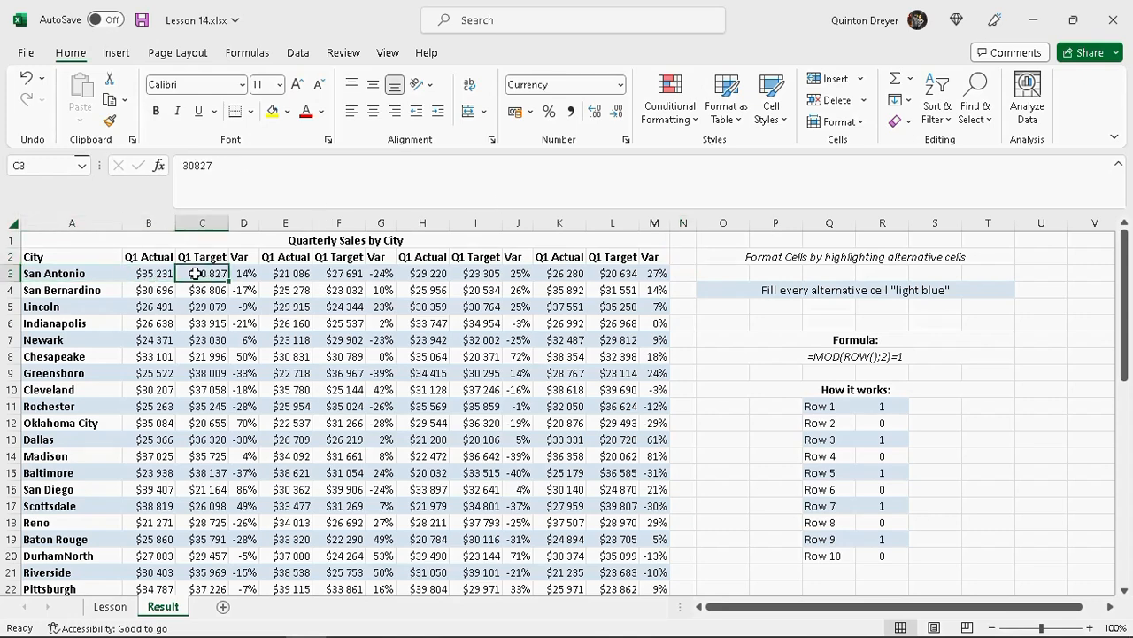
{"action": "left_click", "coordinate": [255, 276]}
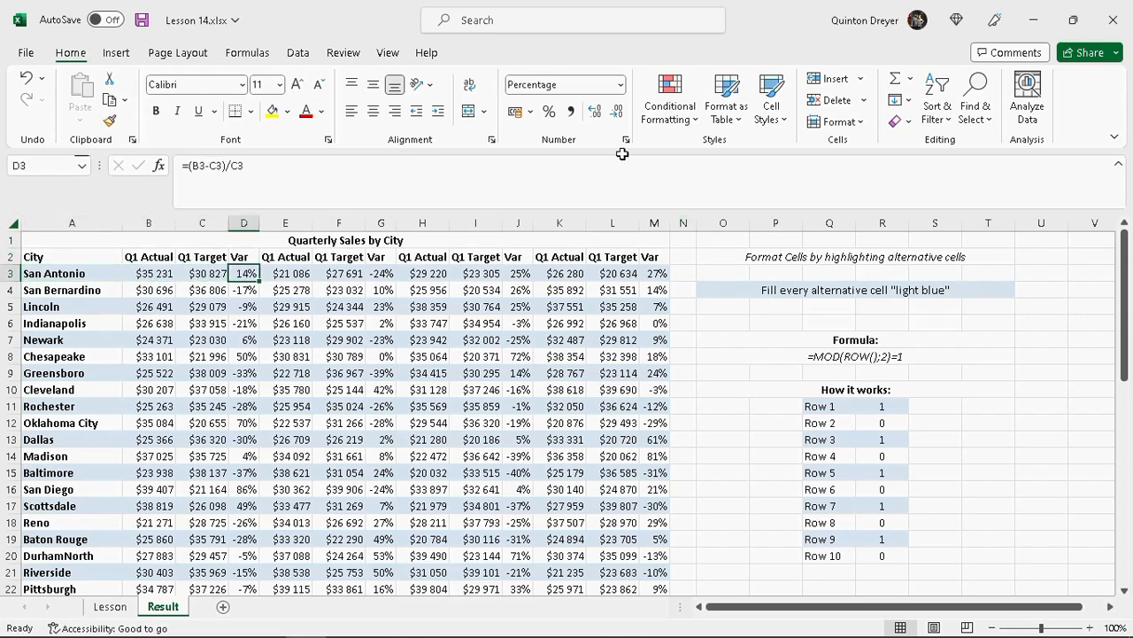
{"action": "left_click", "coordinate": [693, 123]}
{"action": "left_click", "coordinate": [724, 395]}
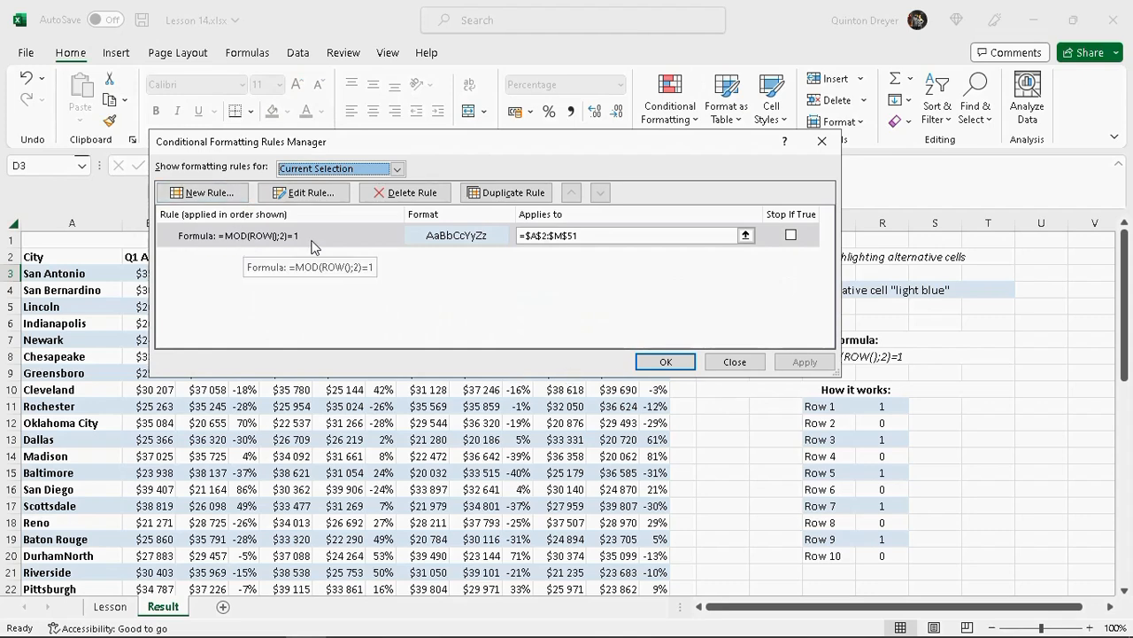
{"action": "double_click", "coordinate": [283, 241]}
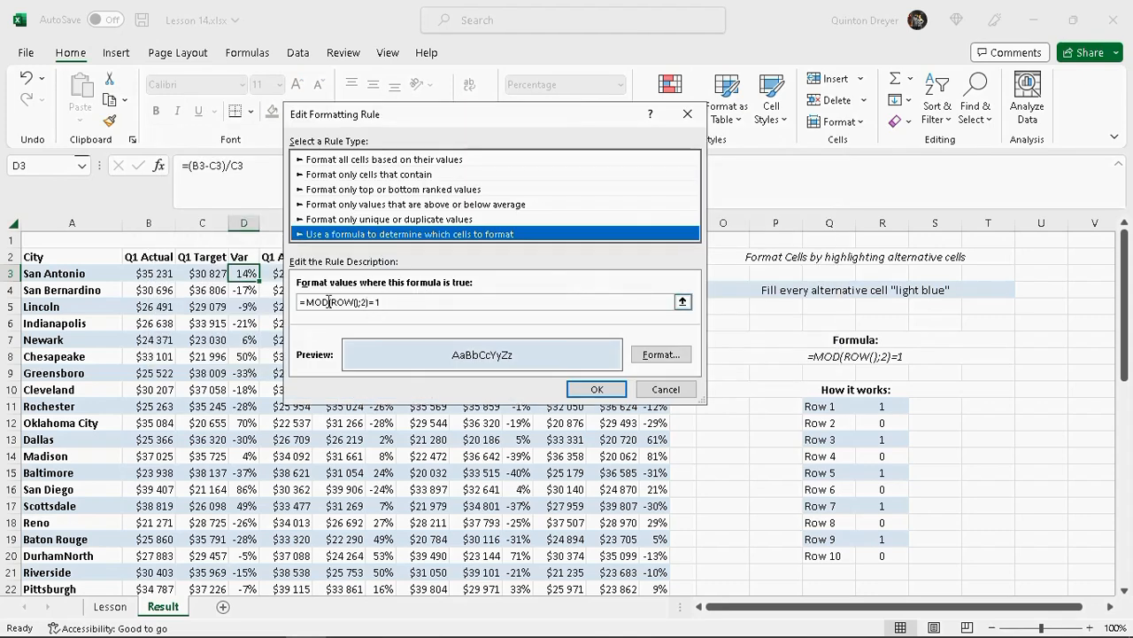
{"action": "left_click", "coordinate": [678, 392]}
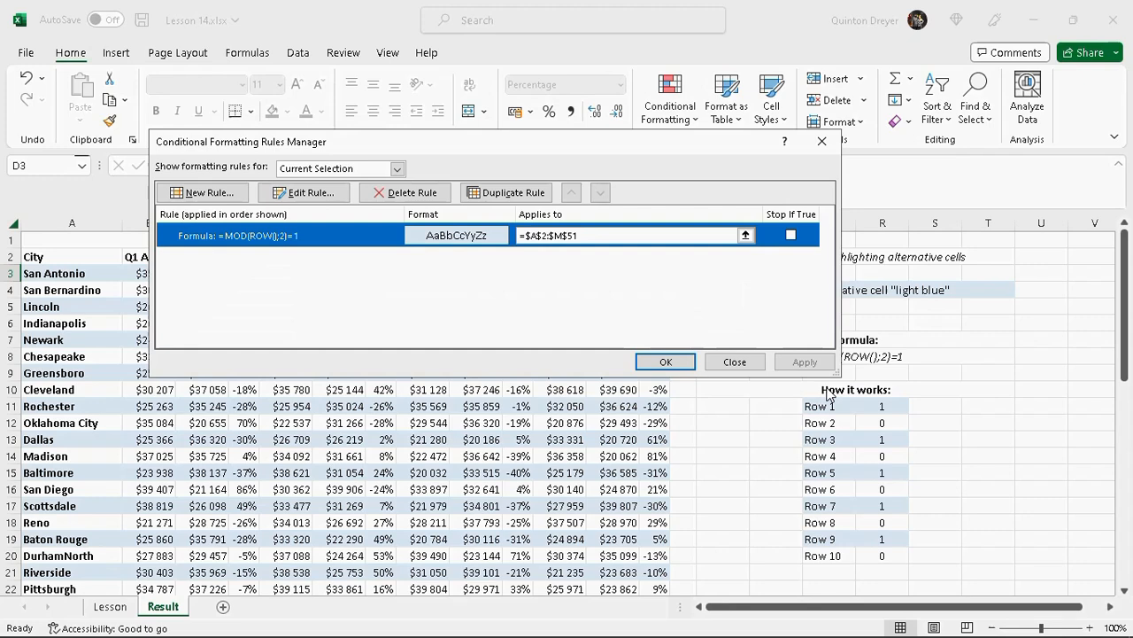
{"action": "left_click", "coordinate": [735, 361]}
Step: Review the MOD results listed for Row 1 to Row 10 on the Result sheet and return to the Lesson sheet
{"action": "left_click_drag", "start_coordinate": [842, 405], "coordinate": [882, 557]}
{"action": "left_click_drag", "start_coordinate": [870, 407], "coordinate": [873, 553]}
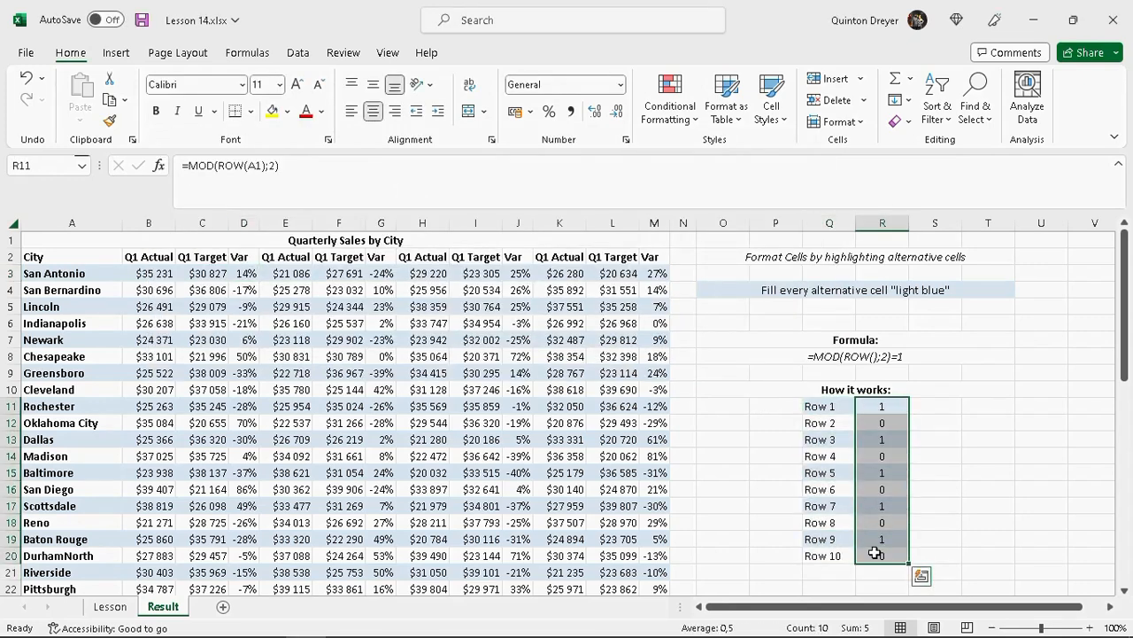
{"action": "left_click", "coordinate": [109, 606]}
{"action": "left_click", "coordinate": [94, 288]}
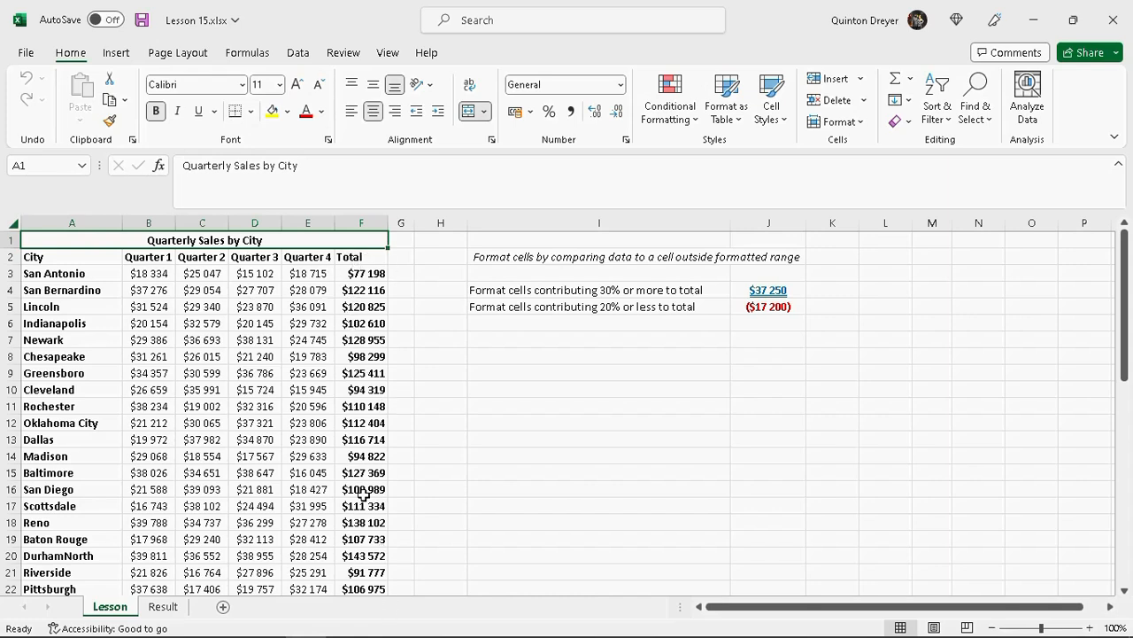
Step: Examine how San Antonio's four quarterly sales figures relate to its total in row 3 of the Lesson 15 table
{"action": "left_click", "coordinate": [139, 274]}
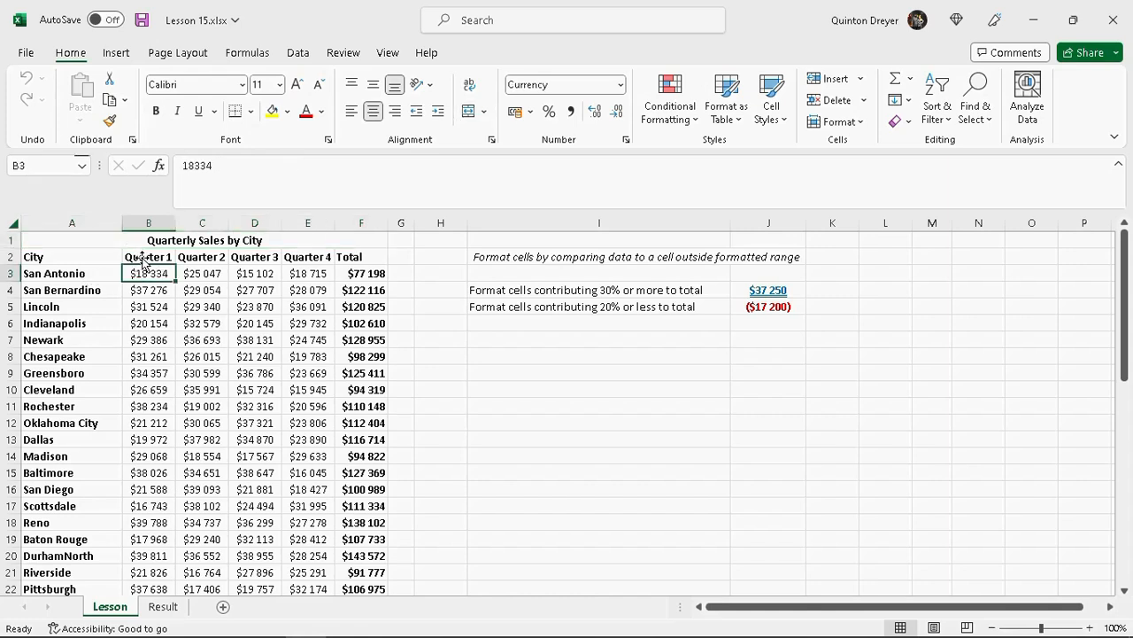
{"action": "left_click", "coordinate": [144, 257]}
{"action": "left_click_drag", "start_coordinate": [57, 286], "coordinate": [64, 276]}
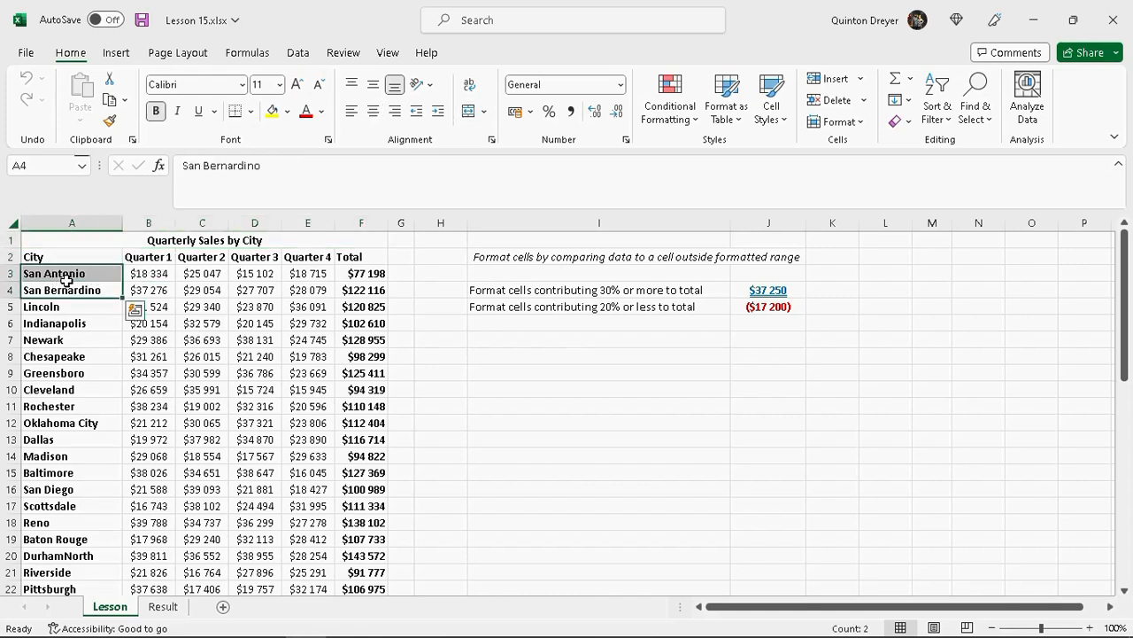
{"action": "left_click", "coordinate": [359, 274]}
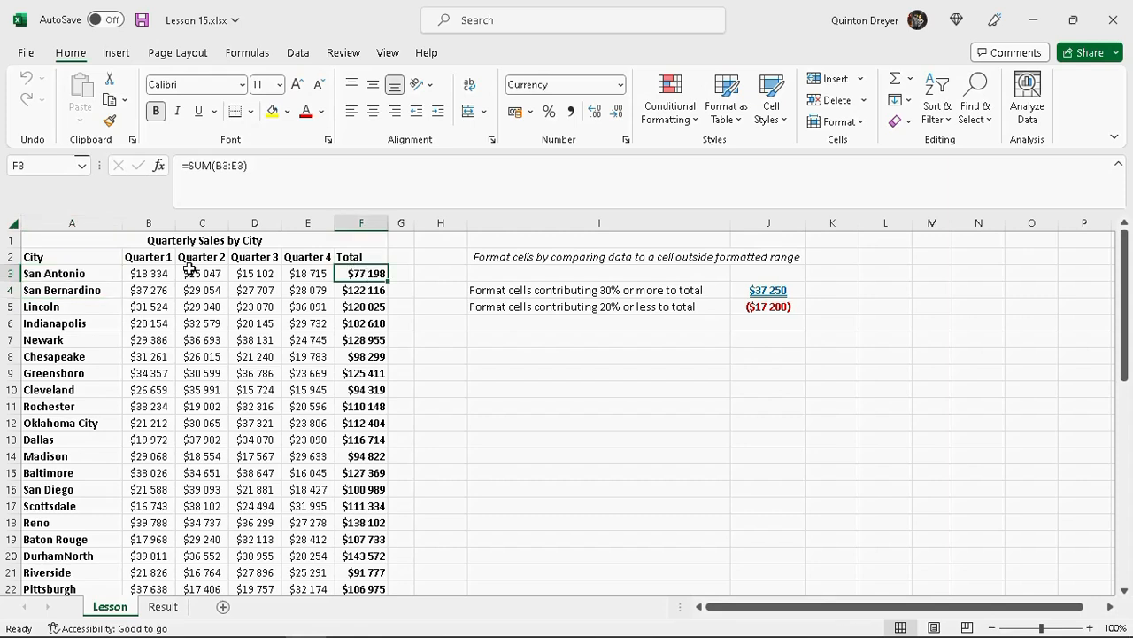
{"action": "left_click_drag", "start_coordinate": [127, 273], "coordinate": [308, 273]}
{"action": "left_click", "coordinate": [77, 276]}
{"action": "left_click", "coordinate": [162, 275]}
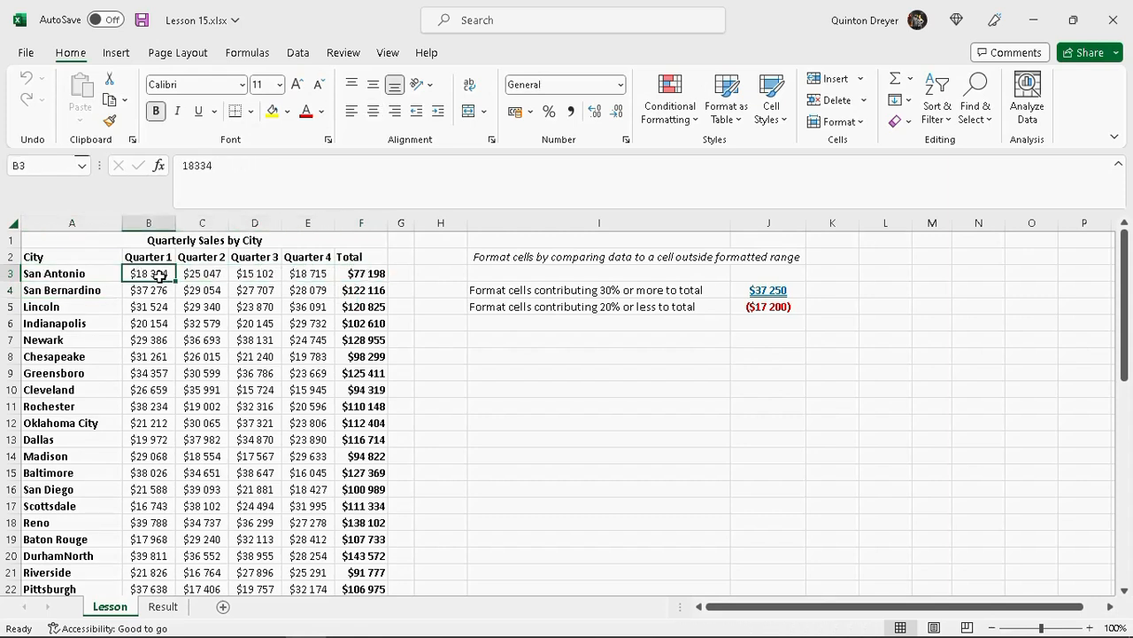
{"action": "left_click", "coordinate": [212, 274]}
{"action": "left_click", "coordinate": [244, 274]}
{"action": "left_click", "coordinate": [164, 275]}
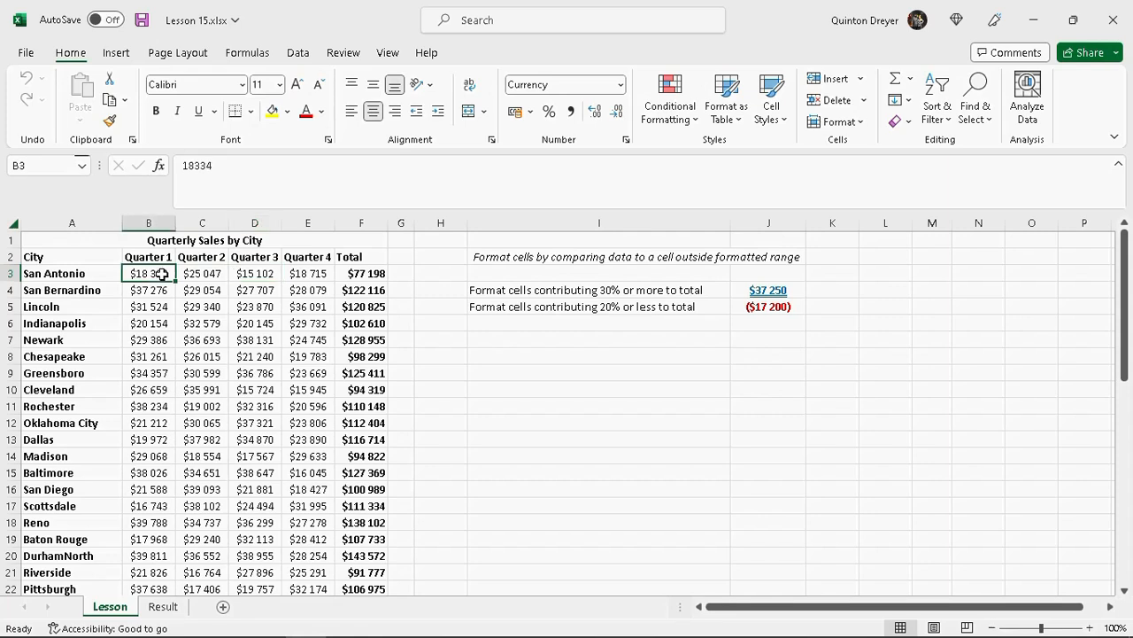
{"action": "left_click", "coordinate": [203, 276]}
{"action": "left_click", "coordinate": [265, 275]}
{"action": "left_click", "coordinate": [317, 272]}
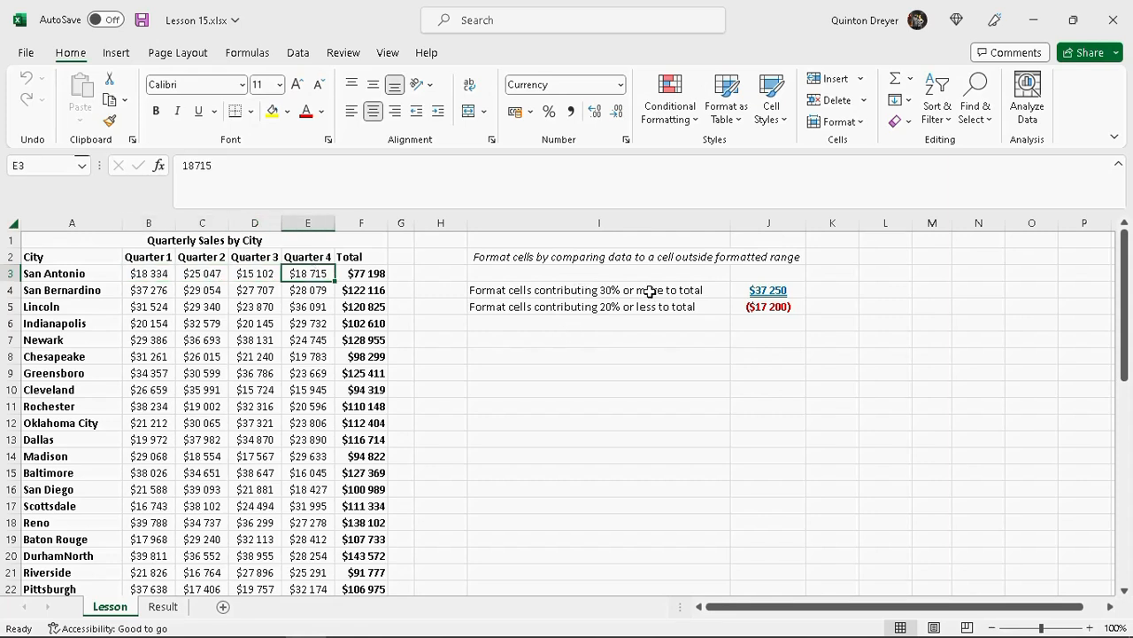
{"action": "left_click", "coordinate": [375, 275]}
{"action": "left_click_drag", "start_coordinate": [156, 277], "coordinate": [319, 278]}
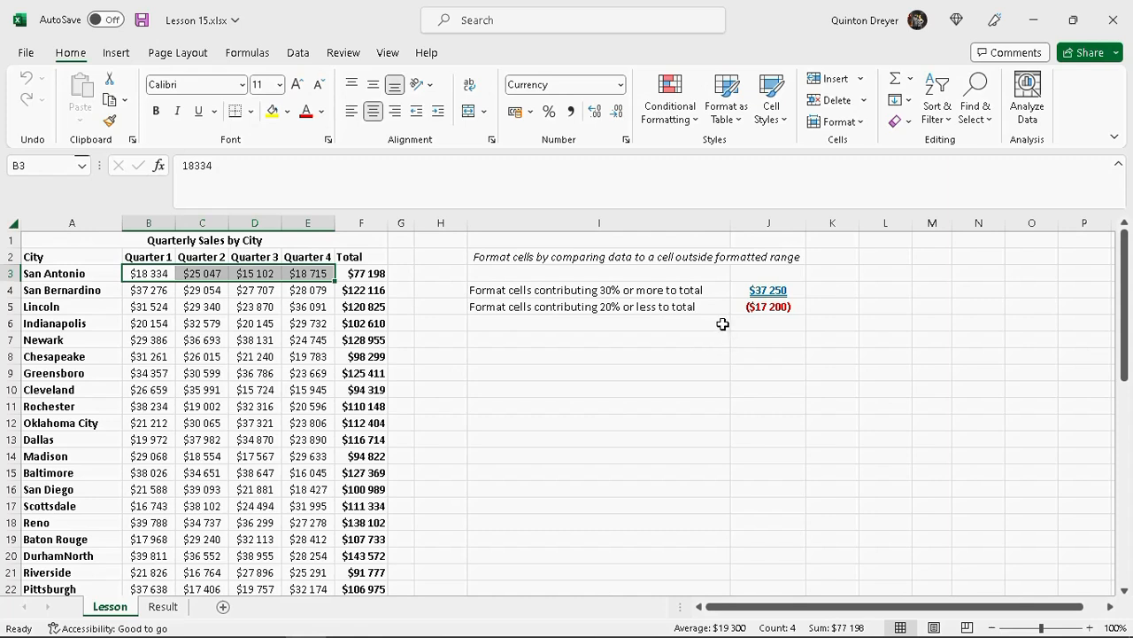
Step: Review the two formatting conditions in column I and their sample formats in cells J4 and J5
{"action": "left_click", "coordinate": [767, 291]}
{"action": "left_click", "coordinate": [773, 307]}
{"action": "left_click", "coordinate": [777, 292]}
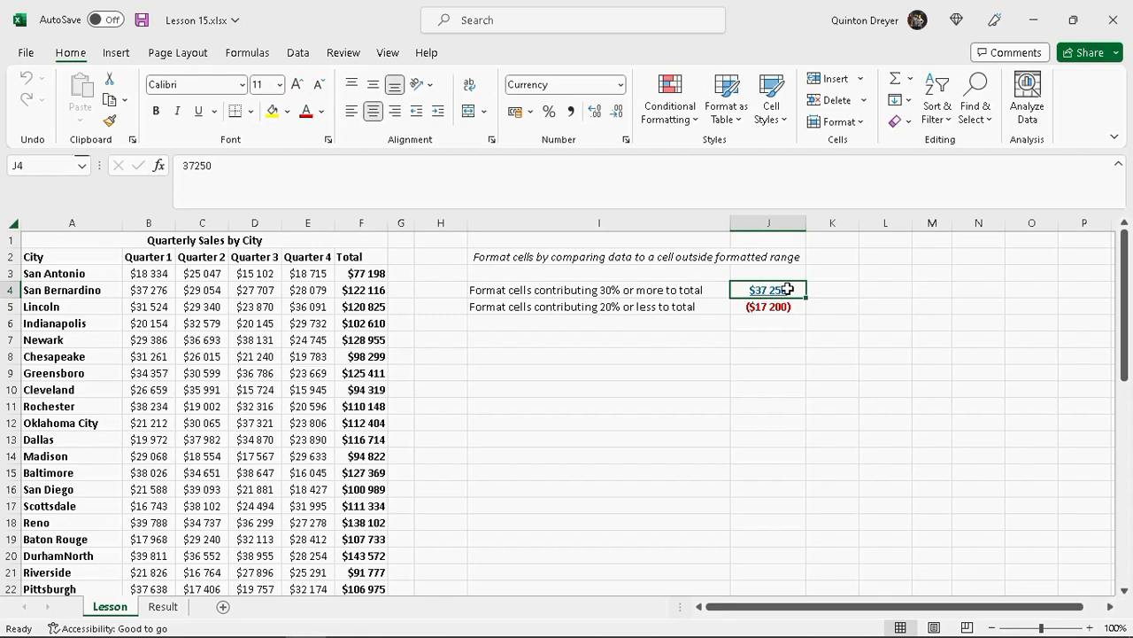
{"action": "left_click", "coordinate": [787, 355]}
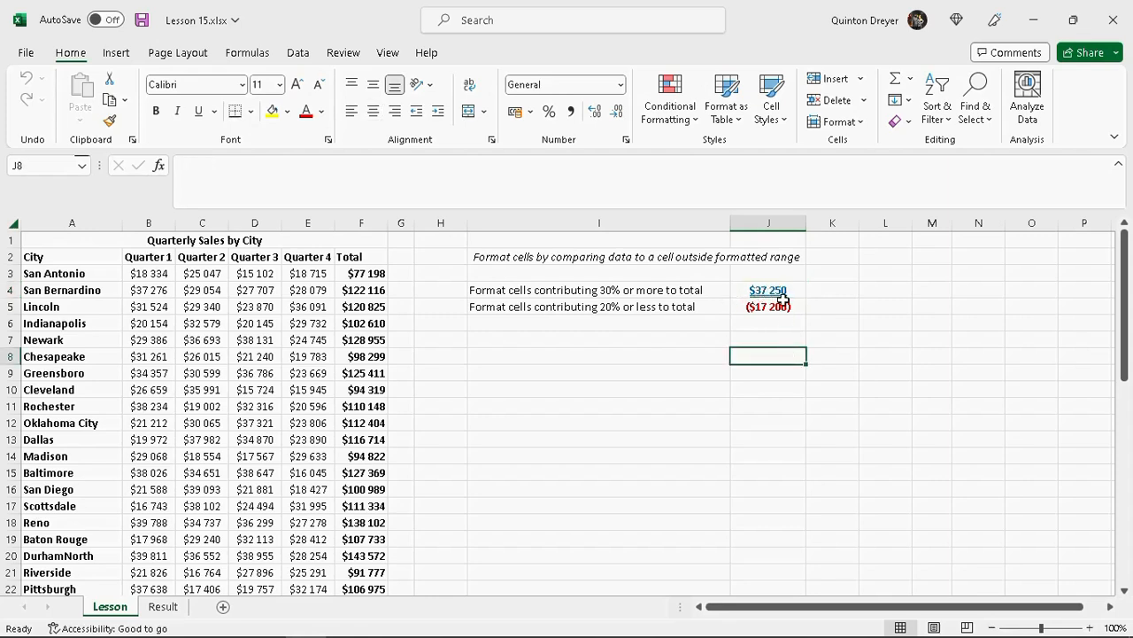
{"action": "left_click", "coordinate": [639, 308]}
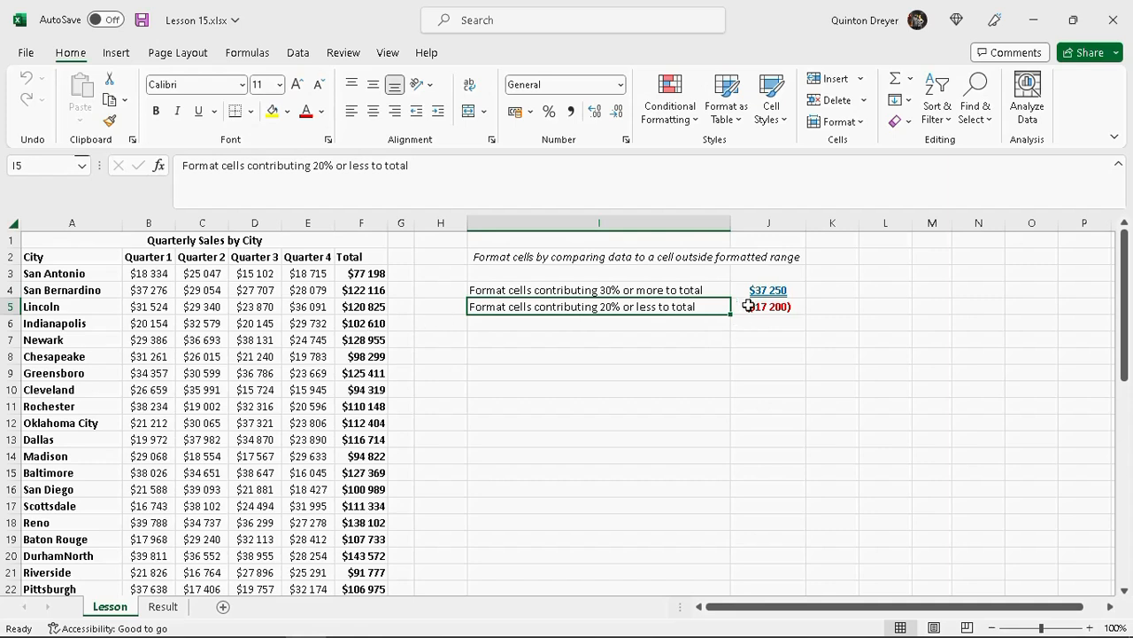
{"action": "left_click", "coordinate": [611, 289]}
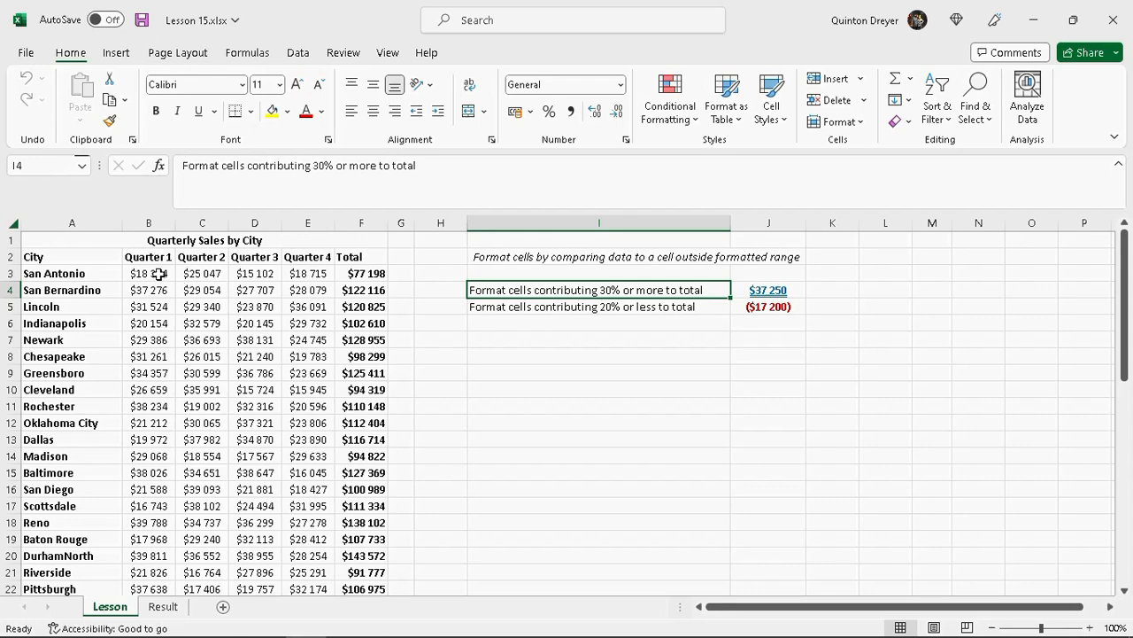
Step: Start a new formula-based formatting rule for the quarterly sales in B3:E22, keeping the sample formats in view
{"action": "left_click_drag", "start_coordinate": [152, 273], "coordinate": [314, 522]}
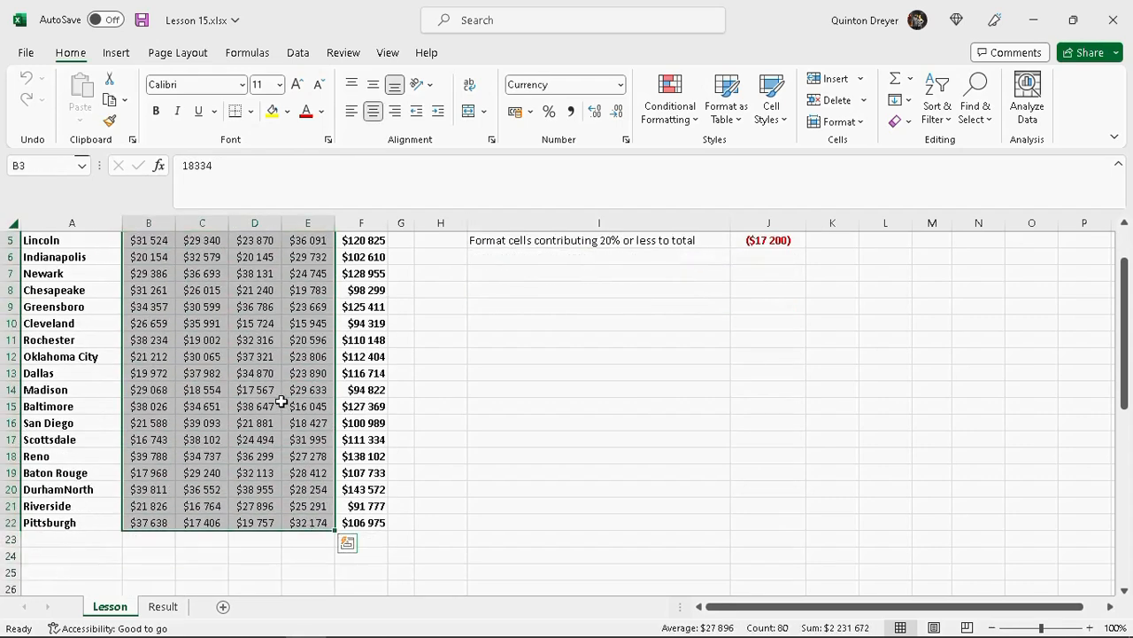
{"action": "scroll", "coordinate": [365, 335], "scroll_direction": "up", "scroll_amount": 2}
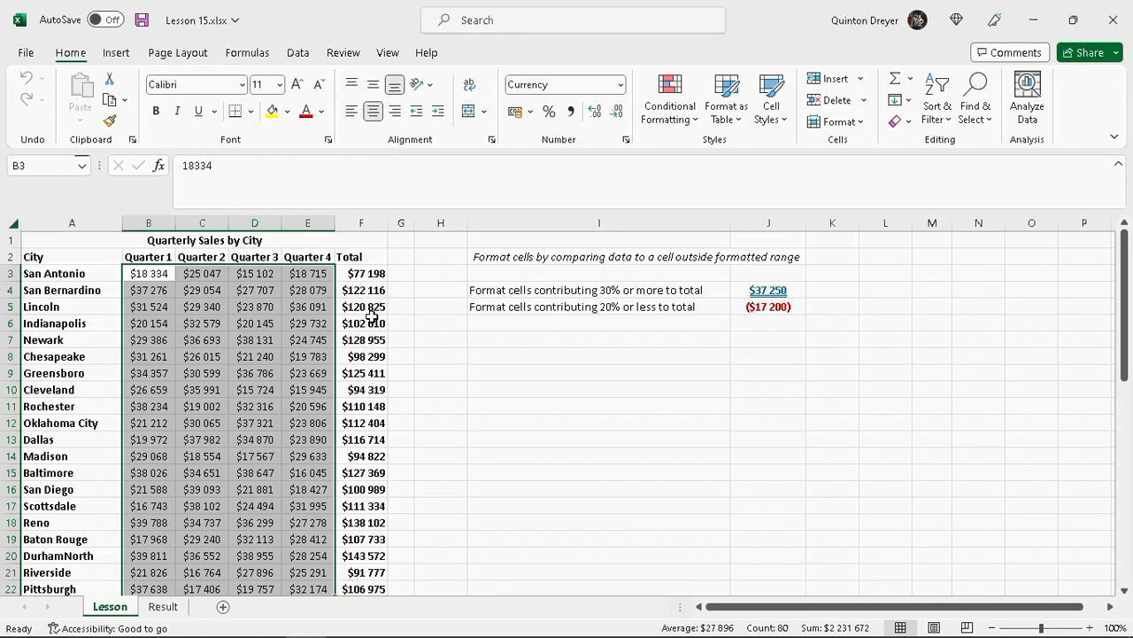
{"action": "left_click", "coordinate": [696, 122]}
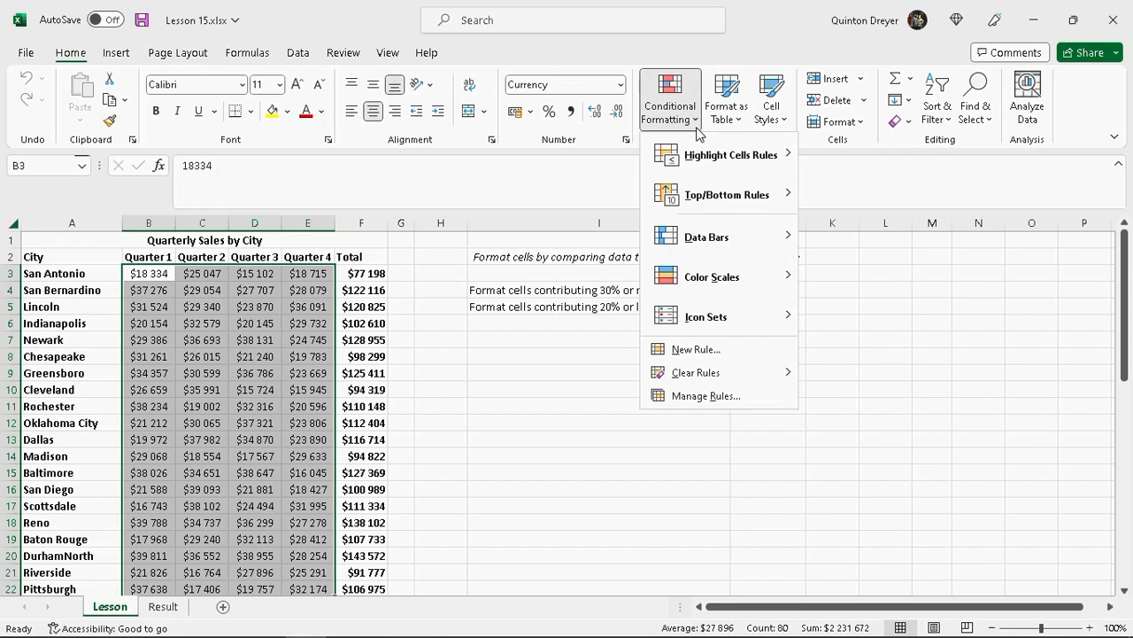
{"action": "left_click", "coordinate": [689, 349]}
{"action": "left_click", "coordinate": [398, 216]}
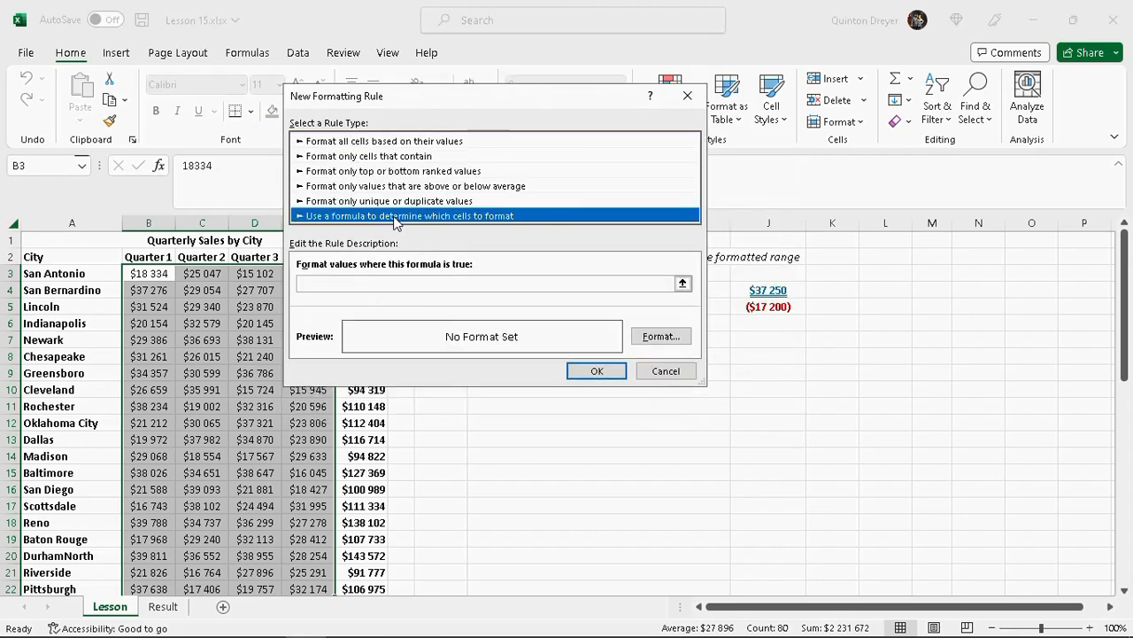
{"action": "left_click_drag", "start_coordinate": [503, 95], "coordinate": [498, 255]}
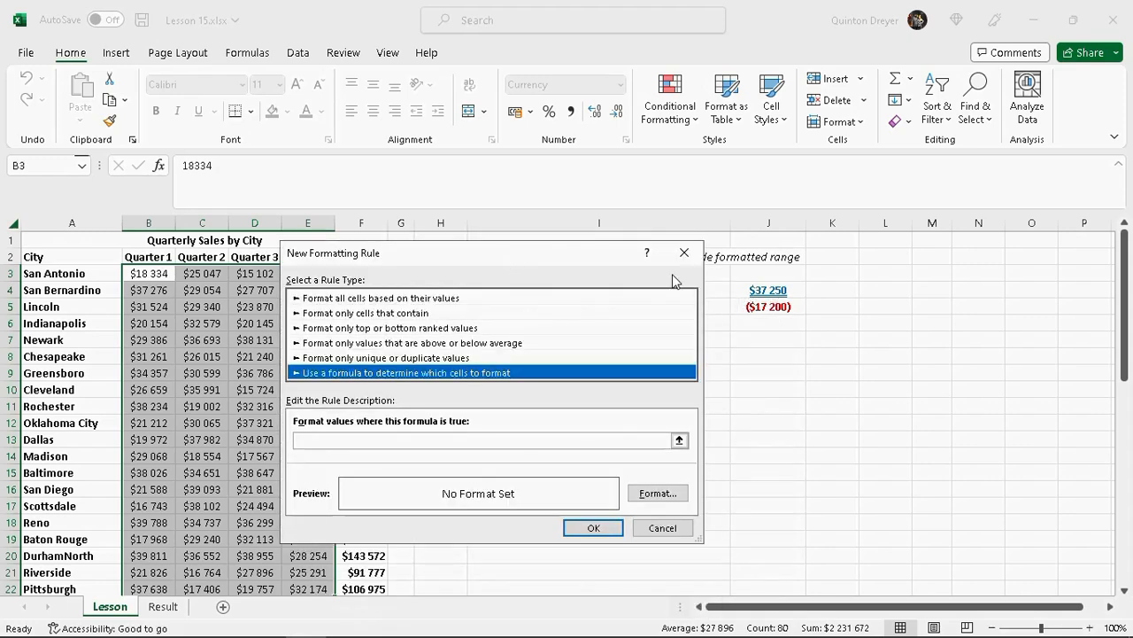
{"action": "left_click_drag", "start_coordinate": [580, 254], "coordinate": [632, 325]}
Step: Set the rule's font format to blue, bold and double underline
{"action": "left_click", "coordinate": [697, 561]}
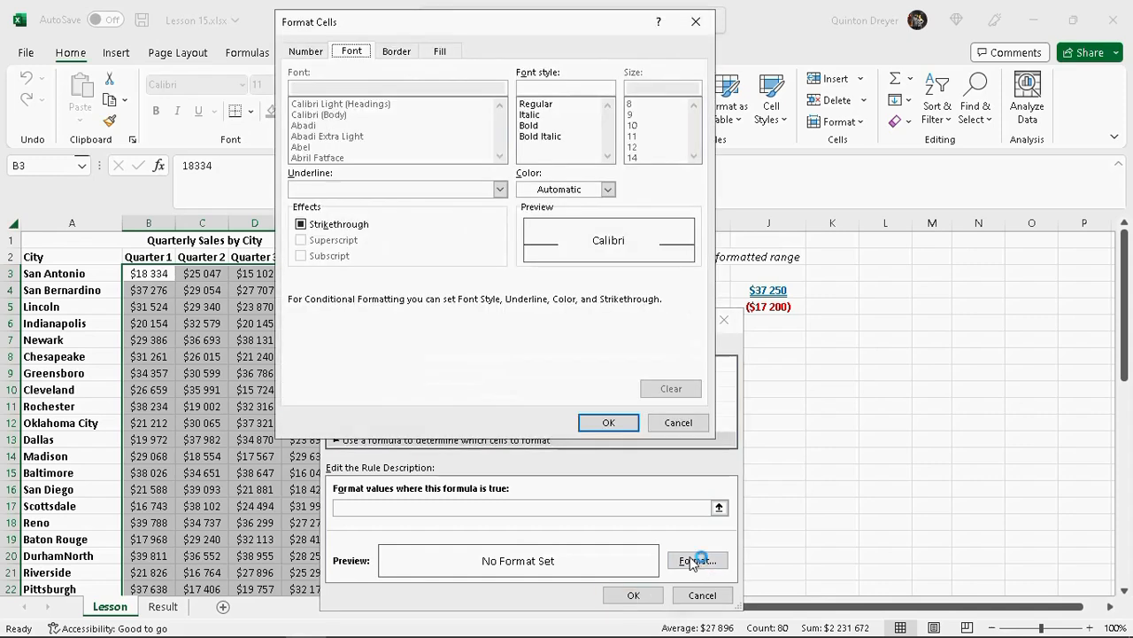
{"action": "left_click_drag", "start_coordinate": [590, 26], "coordinate": [542, 122]}
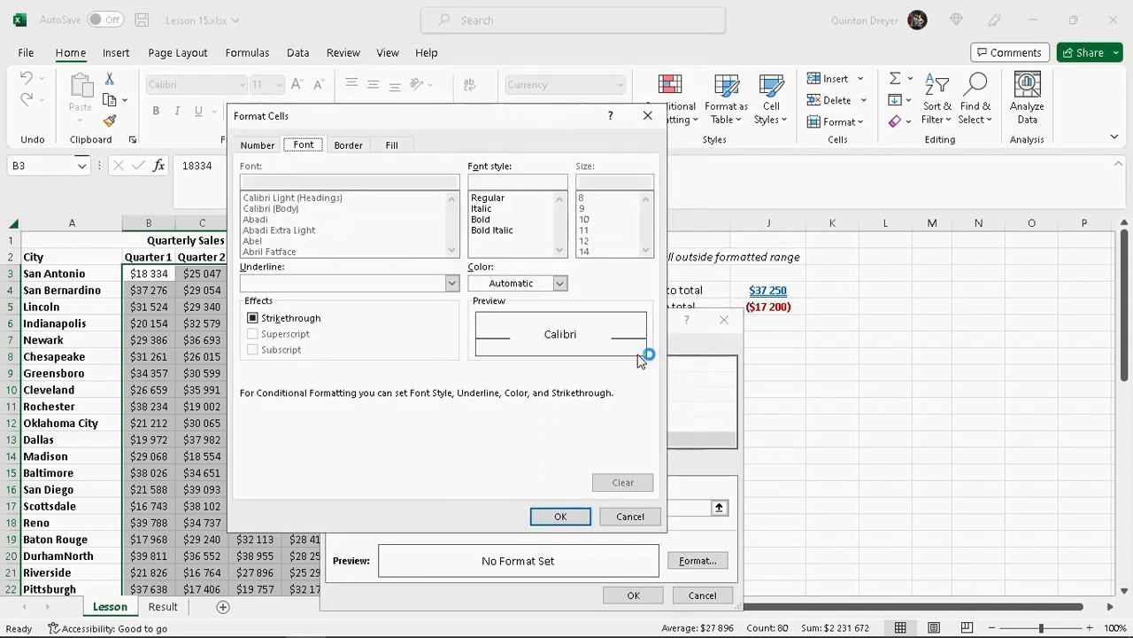
{"action": "left_click", "coordinate": [561, 284]}
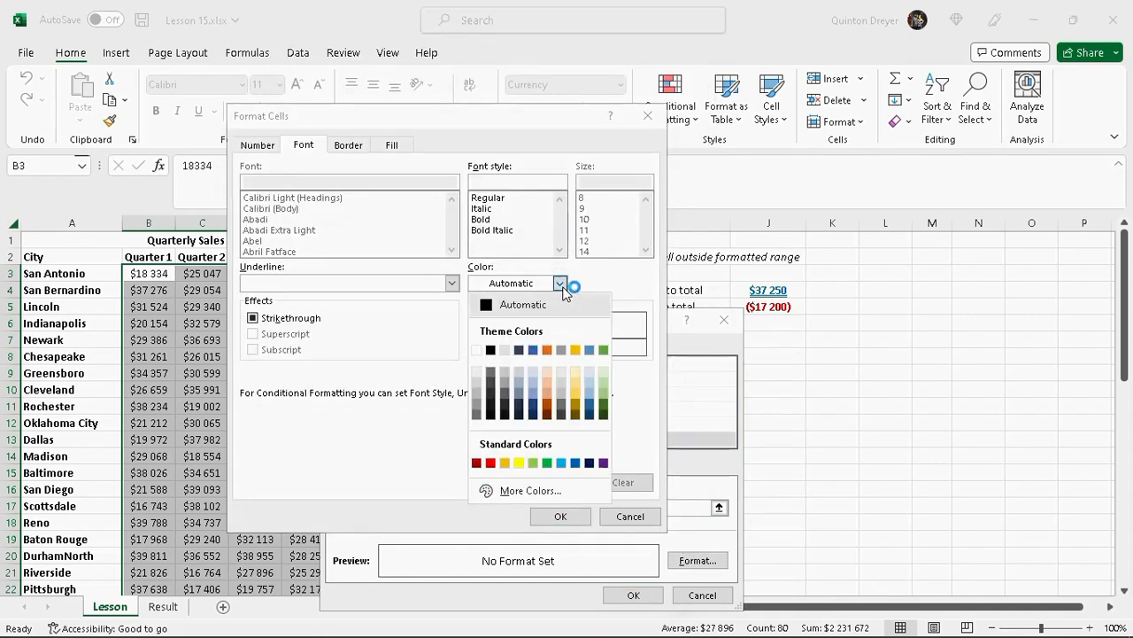
{"action": "left_click", "coordinate": [576, 462]}
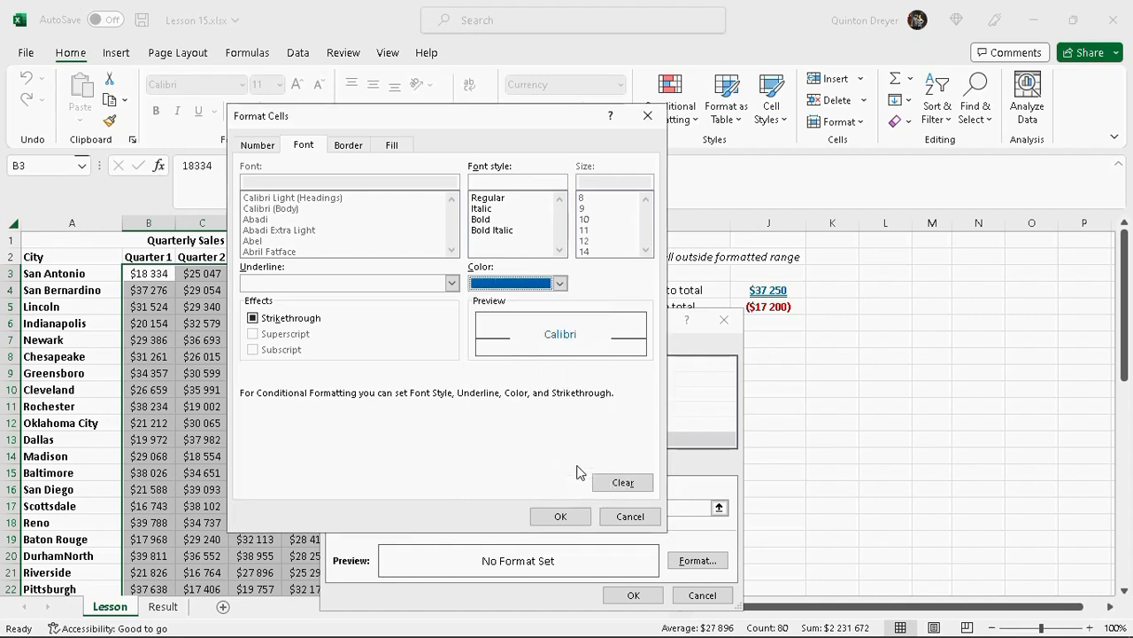
{"action": "left_click", "coordinate": [504, 221]}
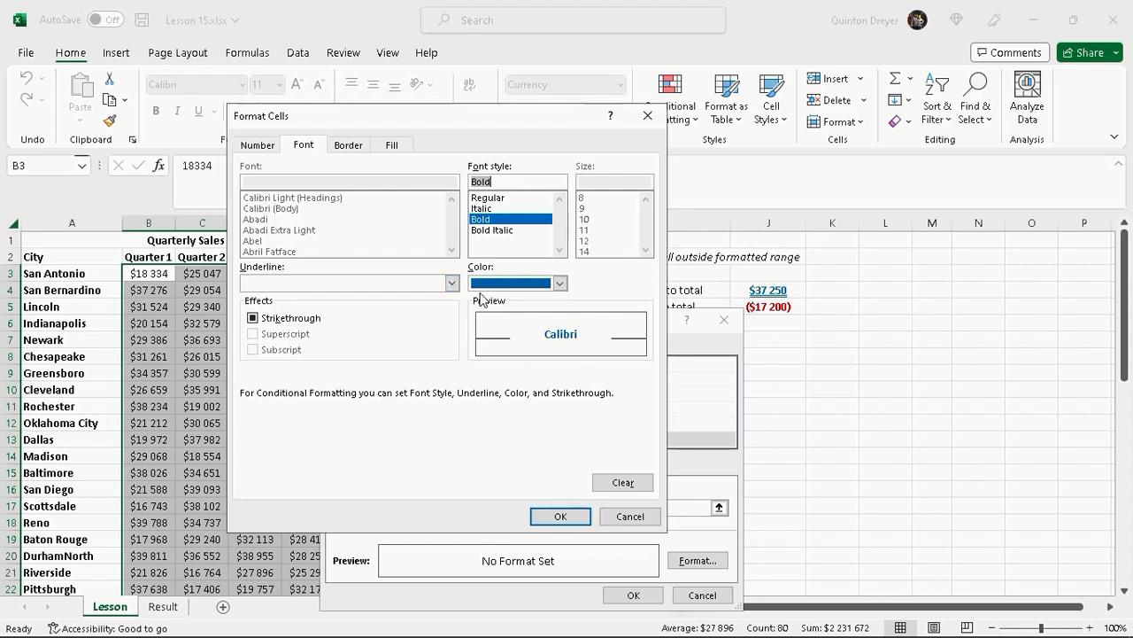
{"action": "left_click", "coordinate": [451, 282]}
{"action": "left_click", "coordinate": [349, 319]}
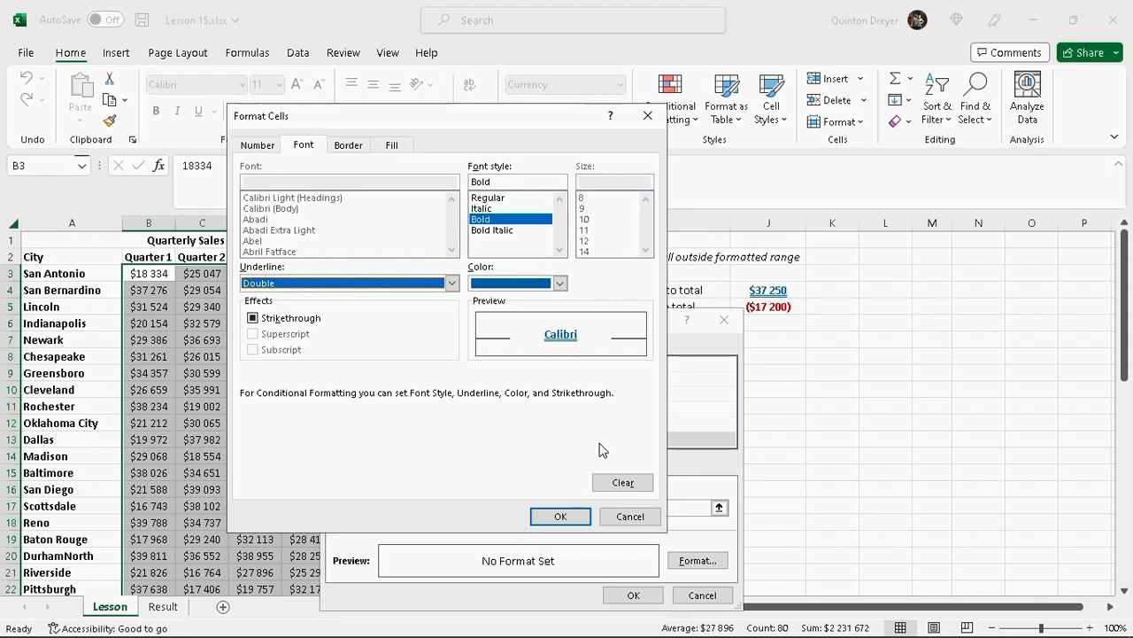
{"action": "left_click", "coordinate": [561, 516]}
{"action": "left_click", "coordinate": [557, 509]}
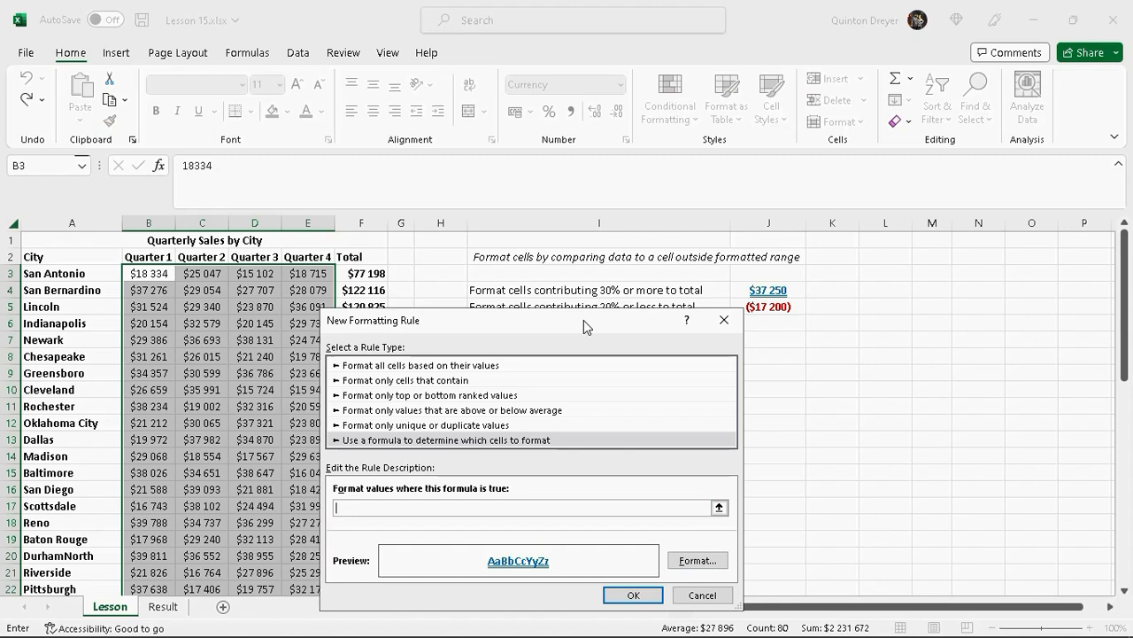
Step: Begin the rule's formula with a fully relative reference to San Antonio's Quarter 1 sales, =B3
{"action": "type", "text": "="}
{"action": "left_click", "coordinate": [159, 274]}
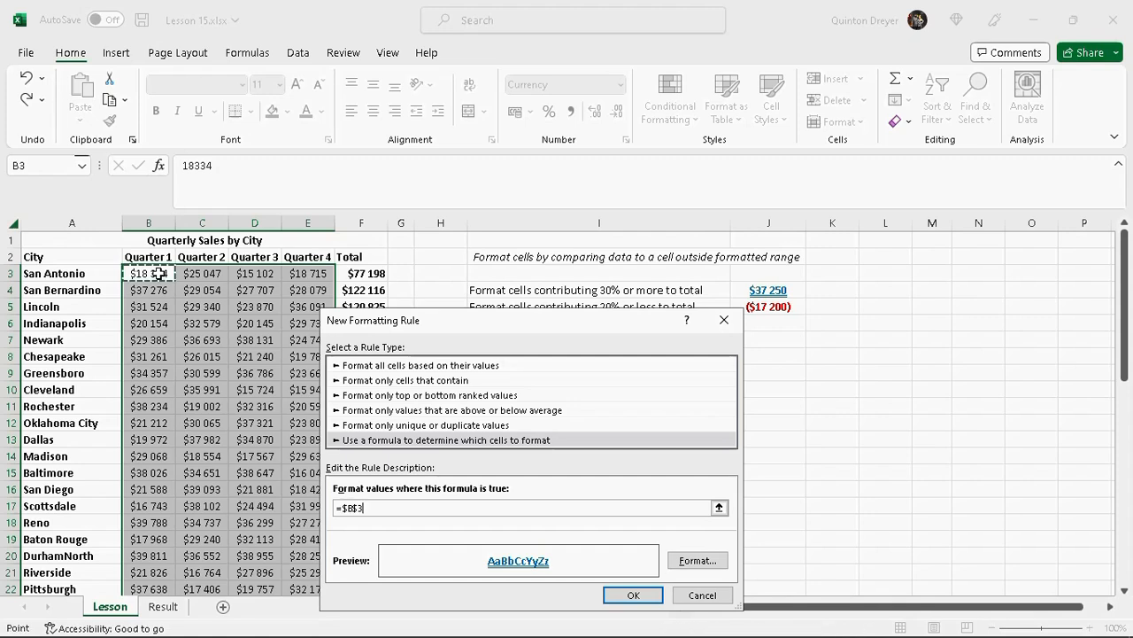
{"action": "left_click", "coordinate": [347, 509]}
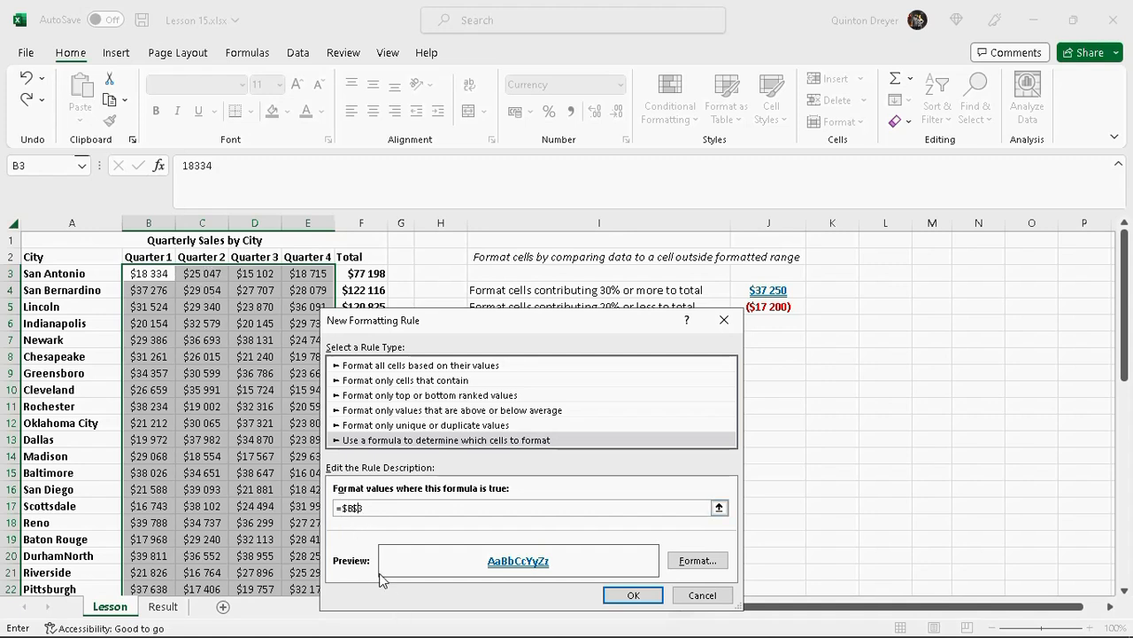
{"action": "left_click", "coordinate": [348, 508]}
{"action": "key", "text": "BackSpace"}
{"action": "left_click", "coordinate": [353, 508]}
{"action": "key", "text": "BackSpace"}
{"action": "left_click_drag", "start_coordinate": [566, 315], "coordinate": [572, 330]}
{"action": "left_click_drag", "start_coordinate": [572, 334], "coordinate": [573, 335]}
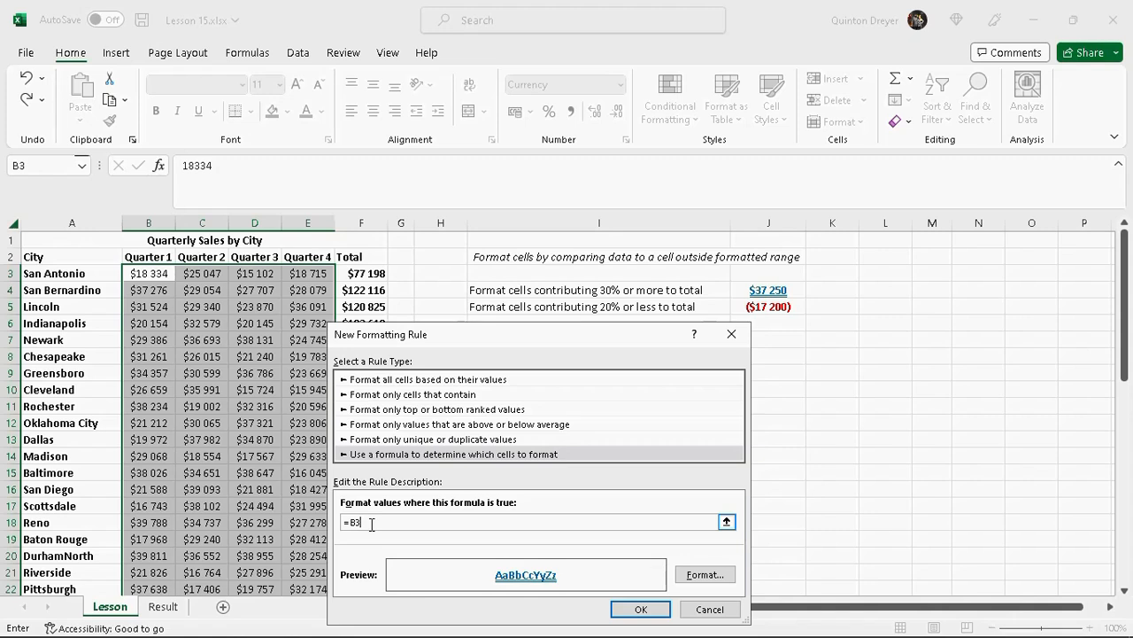
Step: Complete the rule's formula as =B3>($F3*30%), with only the total's column locked, and apply the rule
{"action": "type", "text": ">("}
{"action": "left_click", "coordinate": [367, 272]}
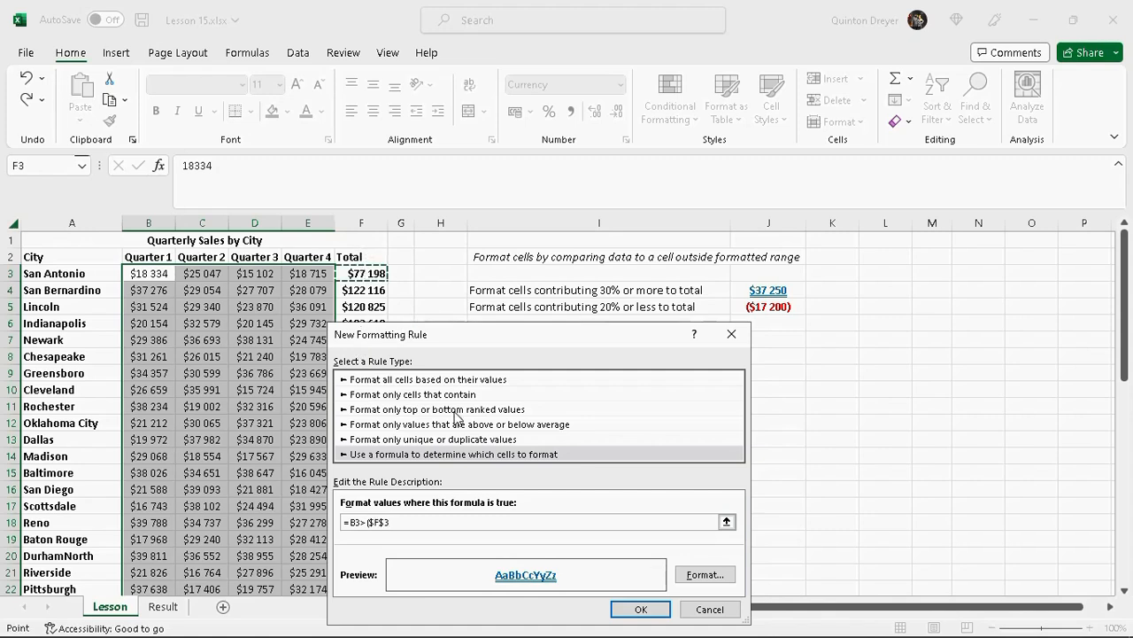
{"action": "type", "text": "*30%)"}
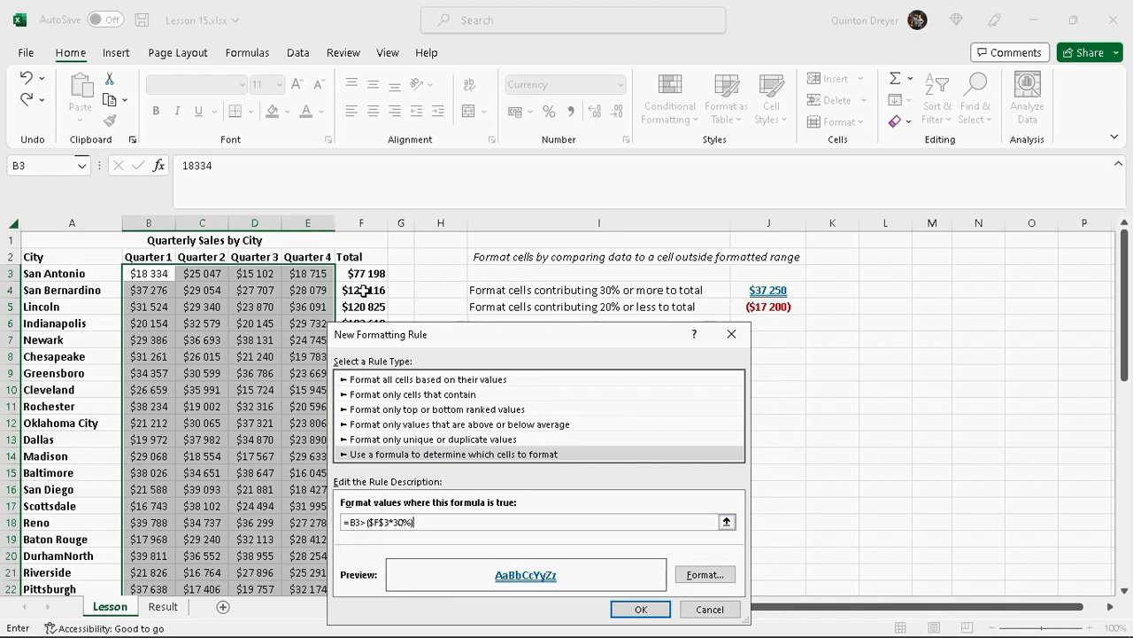
{"action": "left_click", "coordinate": [381, 522]}
{"action": "key", "text": "BackSpace"}
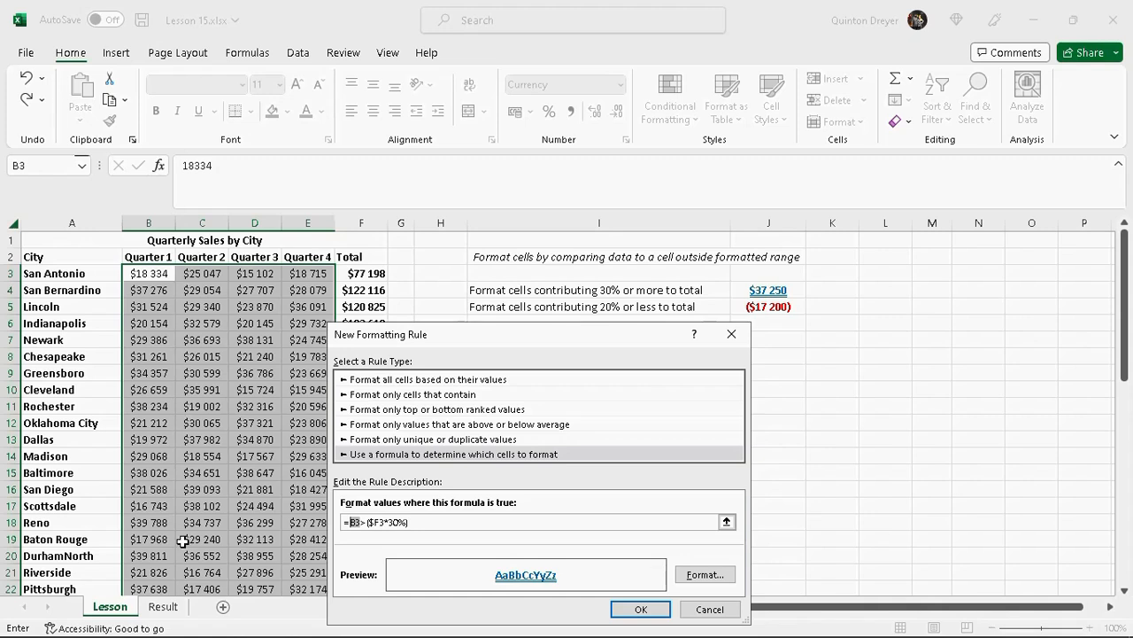
{"action": "left_click", "coordinate": [416, 522]}
{"action": "left_click", "coordinate": [647, 609]}
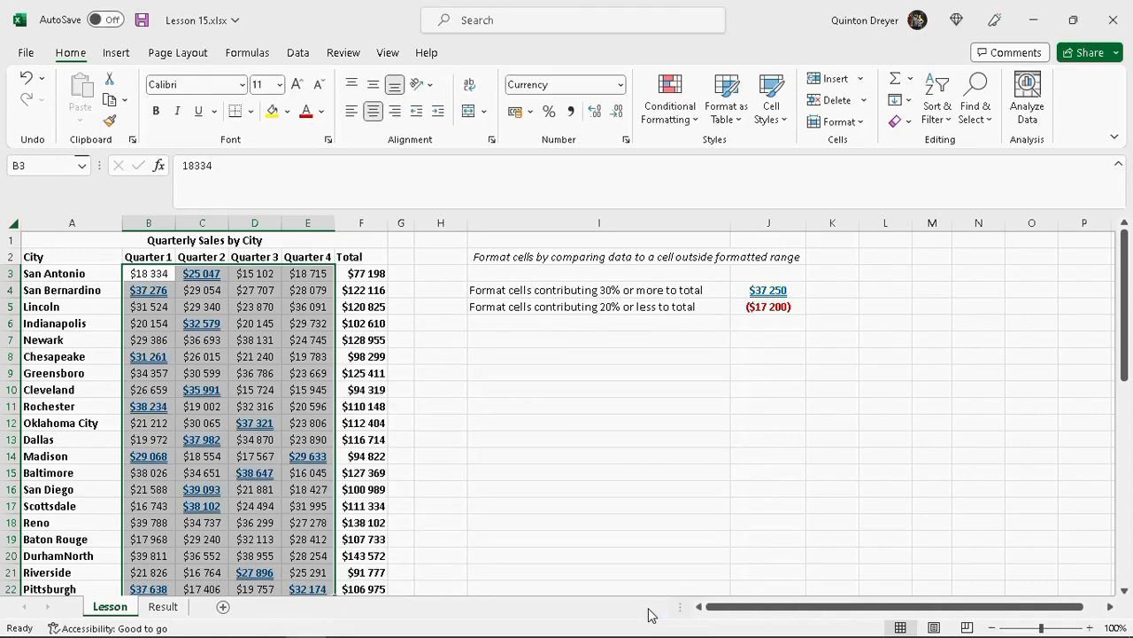
Step: Examine the quarterly sales cells that received the blue, double-underlined format, checking several cities from San Antonio to Scottsdale
{"action": "left_click", "coordinate": [205, 293]}
{"action": "left_click", "coordinate": [216, 277]}
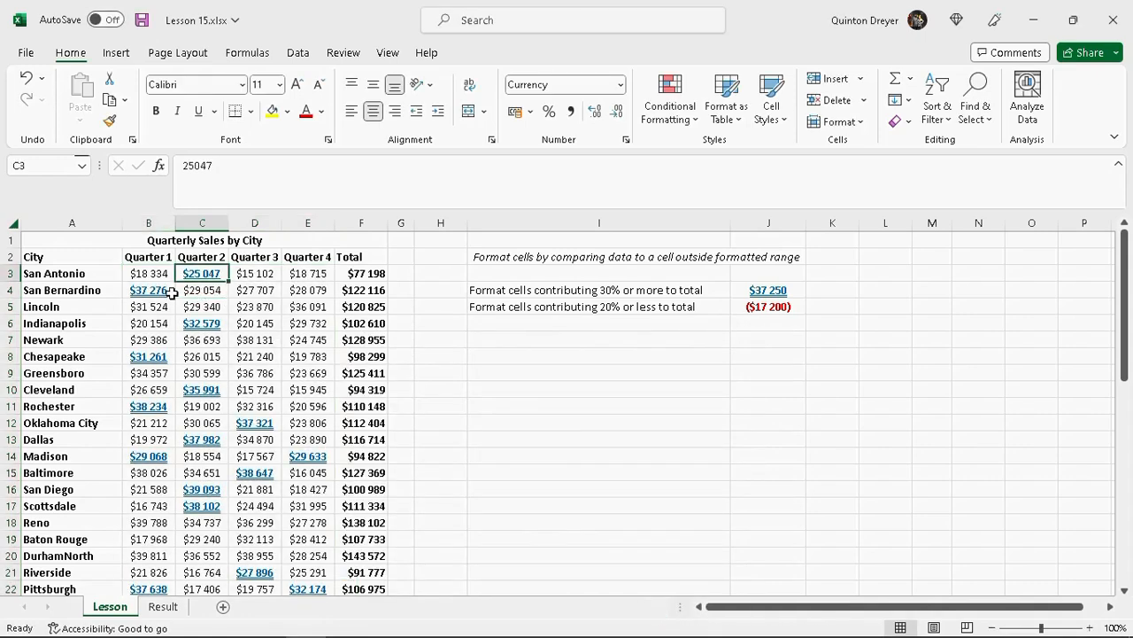
{"action": "left_click", "coordinate": [155, 293]}
{"action": "left_click", "coordinate": [208, 322]}
{"action": "left_click", "coordinate": [145, 361]}
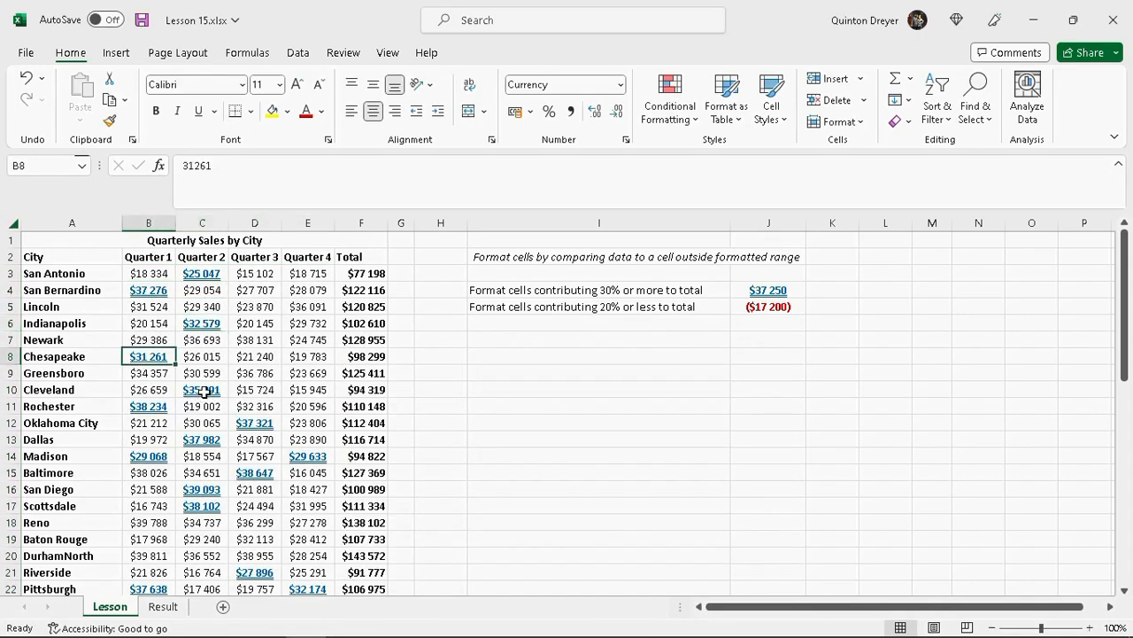
{"action": "left_click", "coordinate": [205, 440]}
{"action": "left_click", "coordinate": [213, 503]}
{"action": "left_click", "coordinate": [270, 469]}
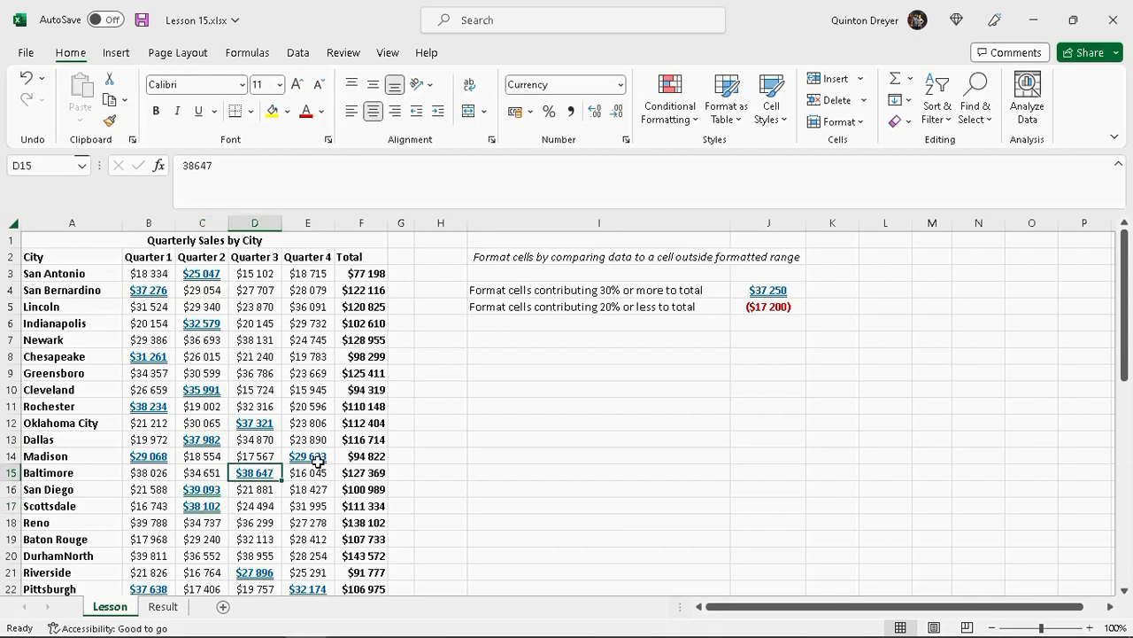
{"action": "left_click", "coordinate": [324, 459]}
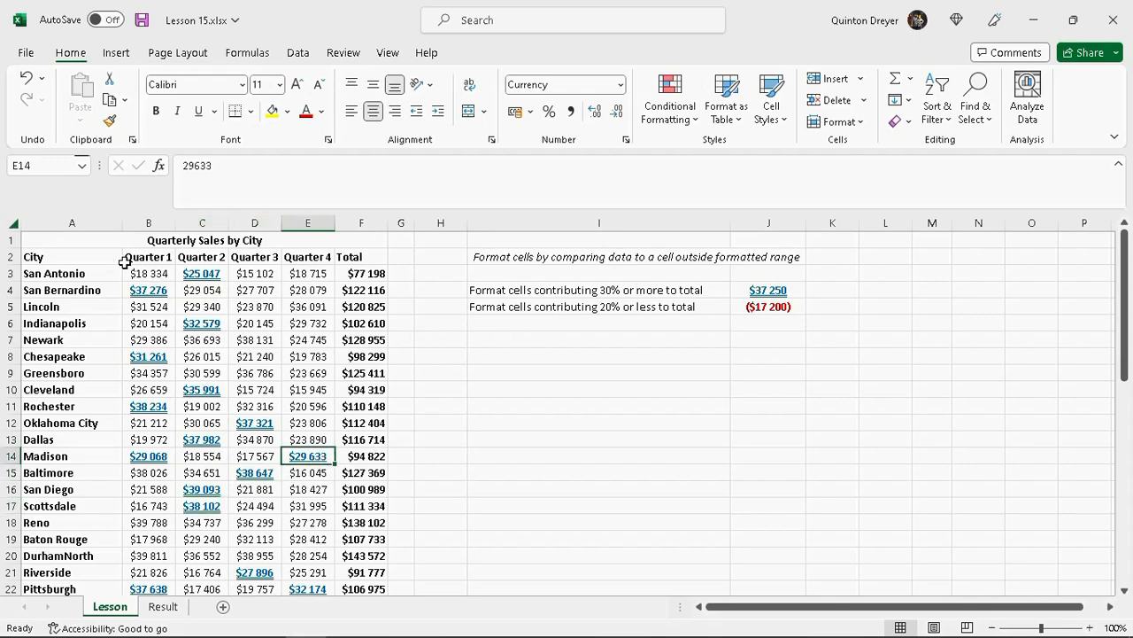
Step: Start a second formula-based formatting rule for the quarterly sales in B3:E22 from the rules manager
{"action": "left_click_drag", "start_coordinate": [144, 274], "coordinate": [328, 542]}
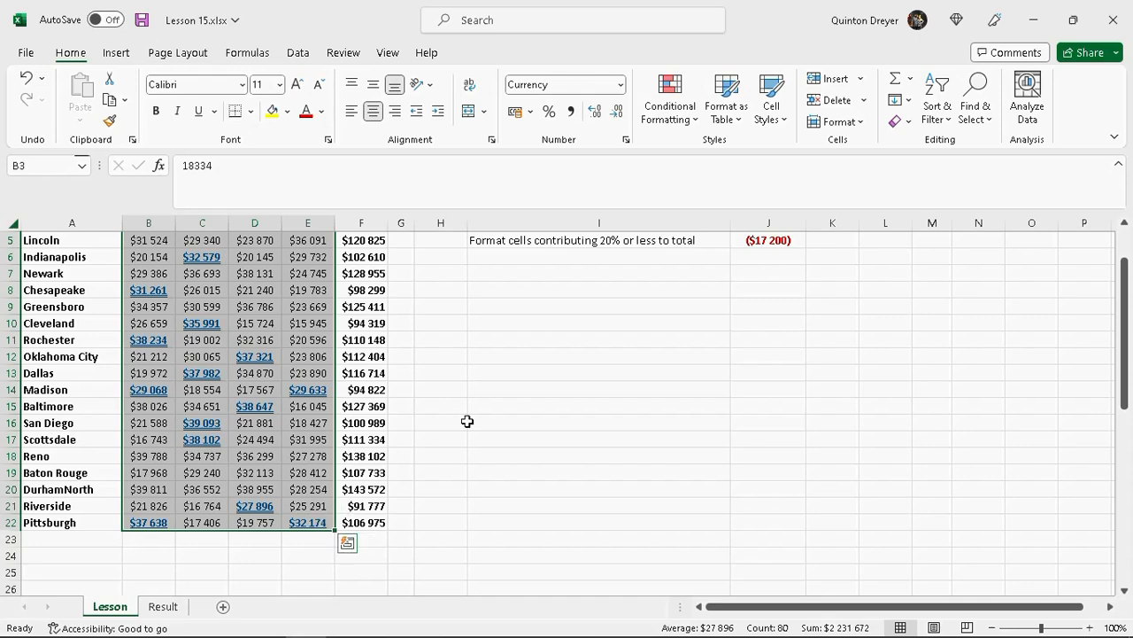
{"action": "scroll", "coordinate": [496, 372], "scroll_direction": "up", "scroll_amount": 1}
{"action": "left_click", "coordinate": [691, 124]}
{"action": "left_click", "coordinate": [737, 398]}
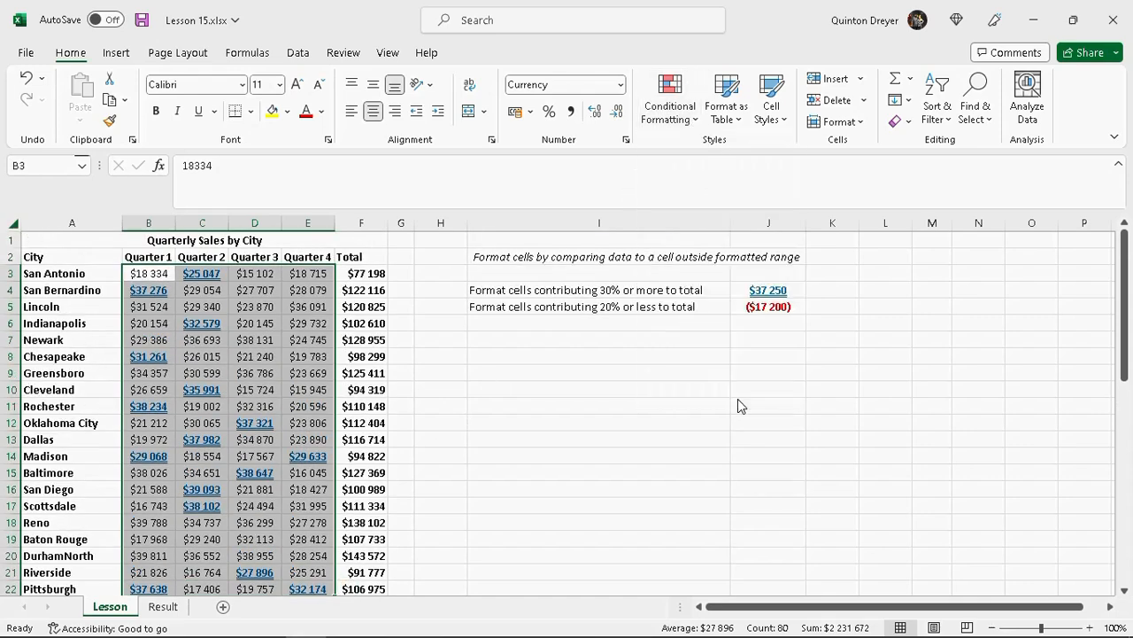
{"action": "left_click_drag", "start_coordinate": [519, 364], "coordinate": [518, 352]}
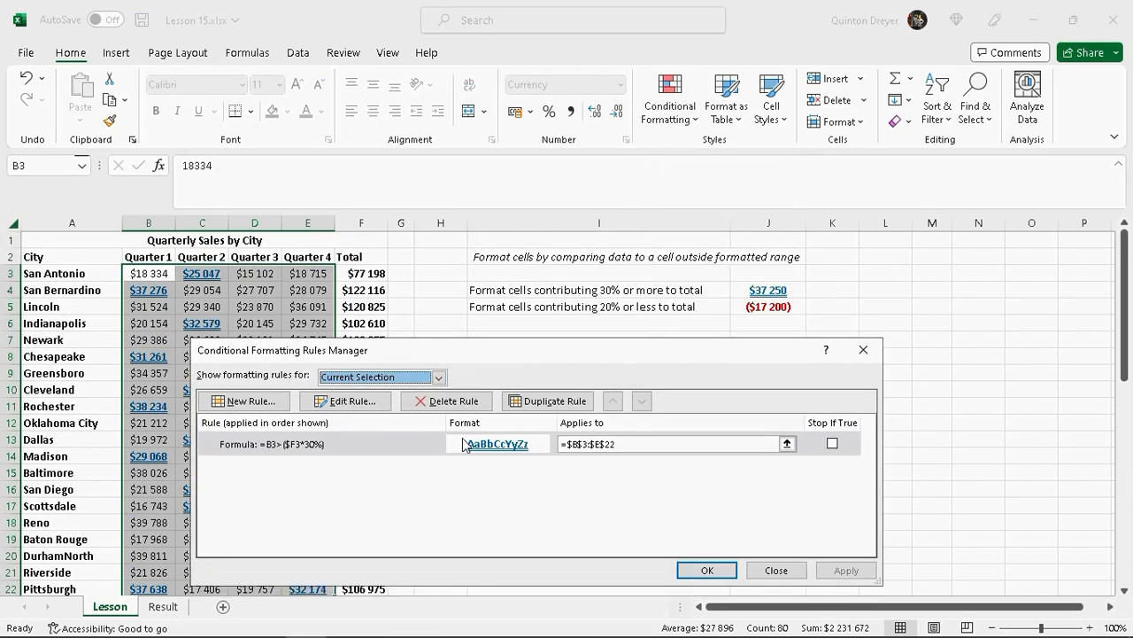
{"action": "left_click", "coordinate": [251, 400]}
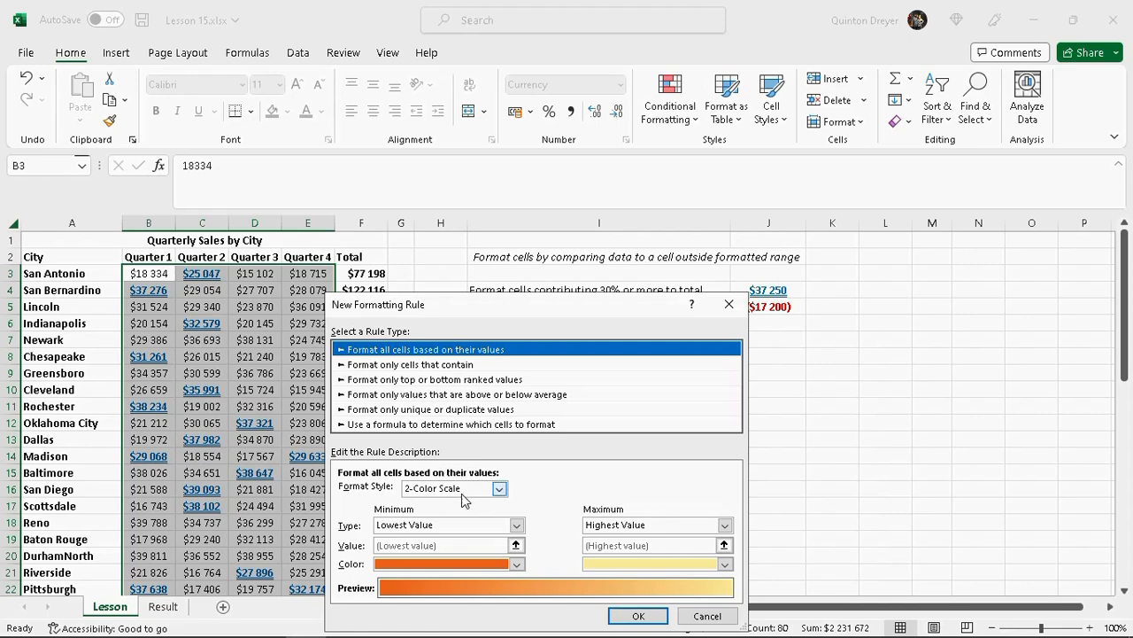
{"action": "left_click", "coordinate": [463, 425]}
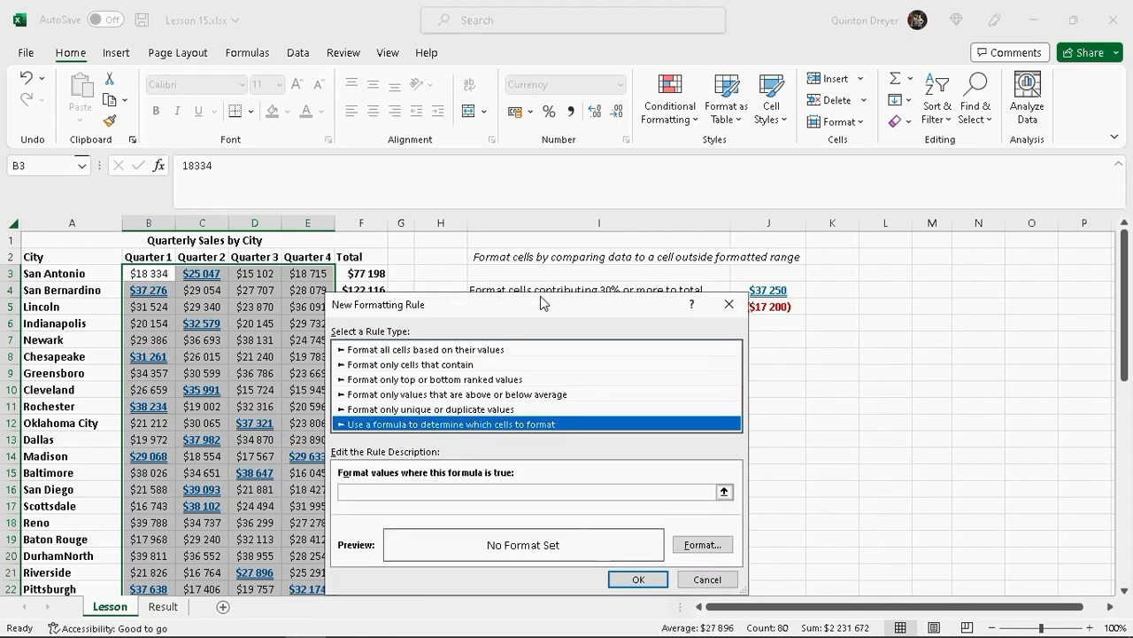
{"action": "left_click_drag", "start_coordinate": [525, 308], "coordinate": [496, 250]}
{"action": "left_click", "coordinate": [399, 434]}
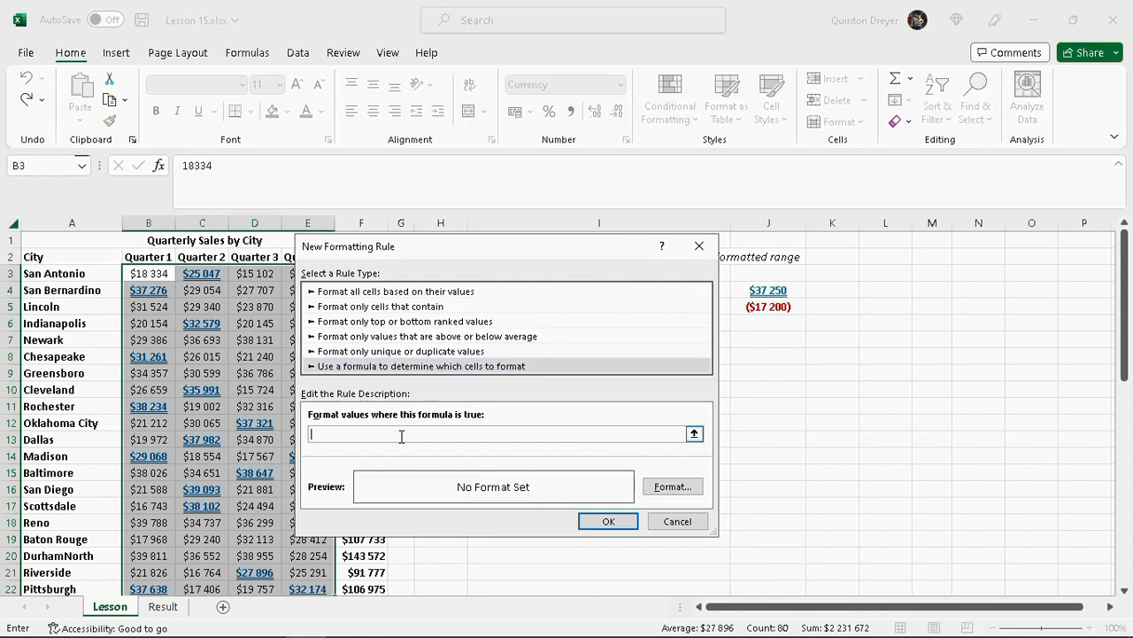
Step: Begin the second rule's formula with a relative reference to B3 and a less-than comparison
{"action": "type", "text": "="}
{"action": "left_click", "coordinate": [156, 275]}
{"action": "left_click", "coordinate": [333, 433]}
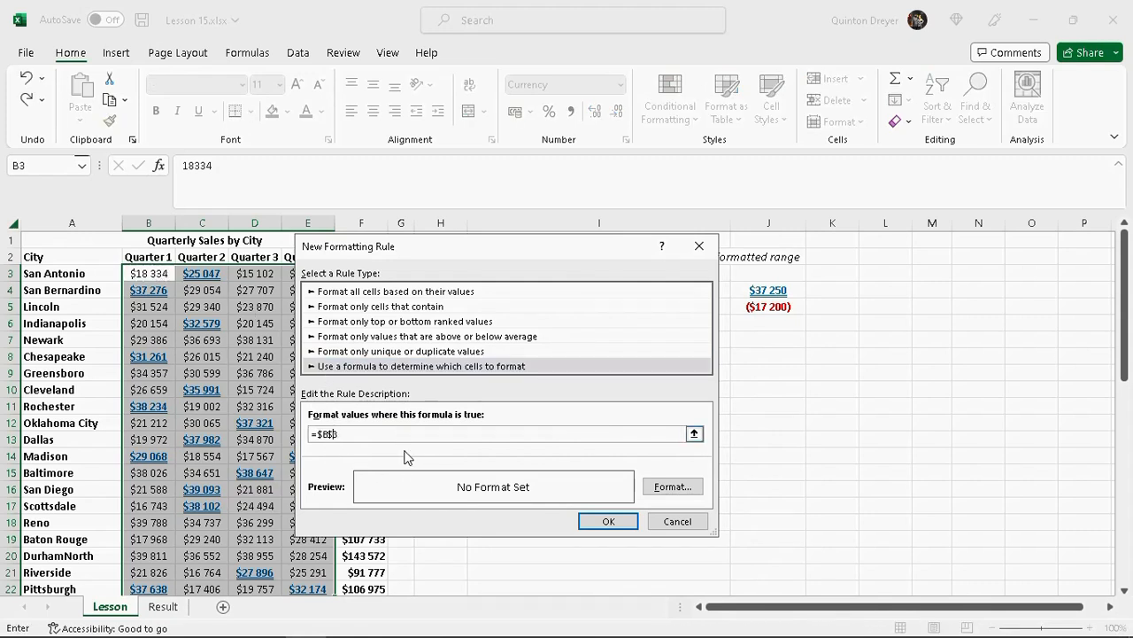
{"action": "key", "text": "BackSpace"}
{"action": "left_click_drag", "start_coordinate": [514, 246], "coordinate": [392, 337]}
{"action": "left_click_drag", "start_coordinate": [392, 337], "coordinate": [520, 271]}
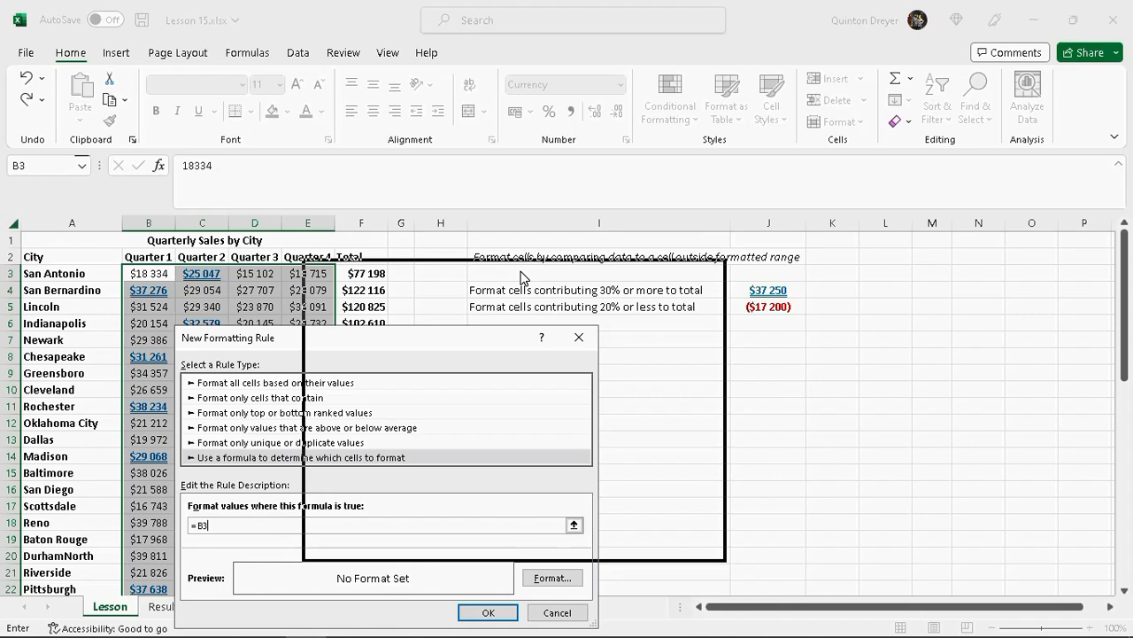
{"action": "left_click_drag", "start_coordinate": [520, 277], "coordinate": [521, 276]}
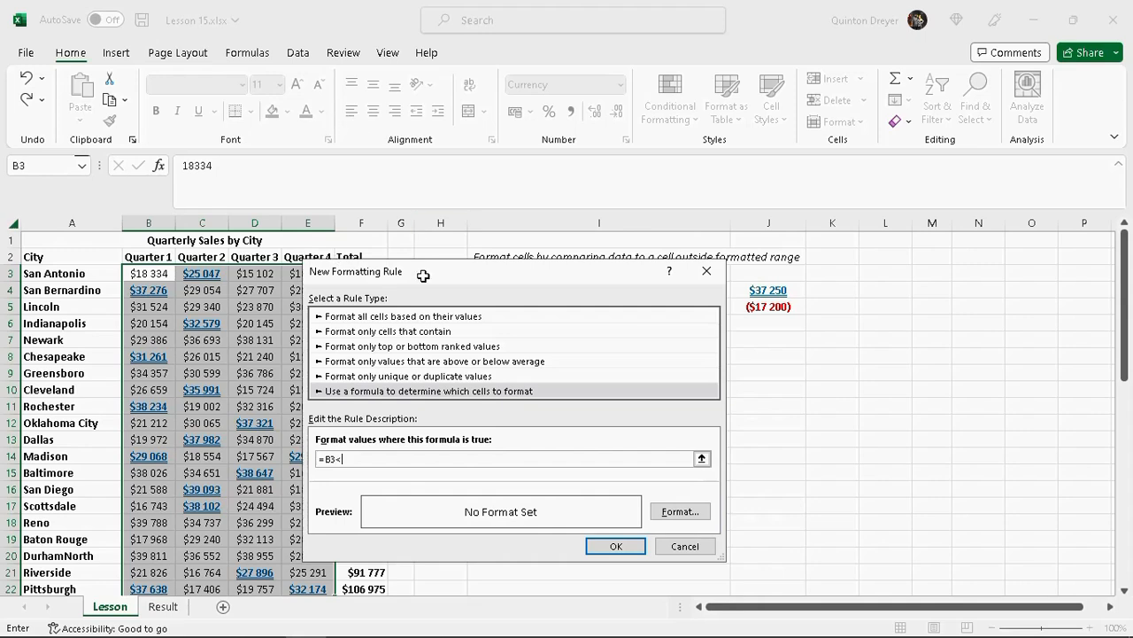
Step: Complete the second rule's formula as =B3<($F3*20%), locking only the column of the San Antonio total
{"action": "left_click_drag", "start_coordinate": [424, 275], "coordinate": [426, 335]}
{"action": "left_click", "coordinate": [372, 273]}
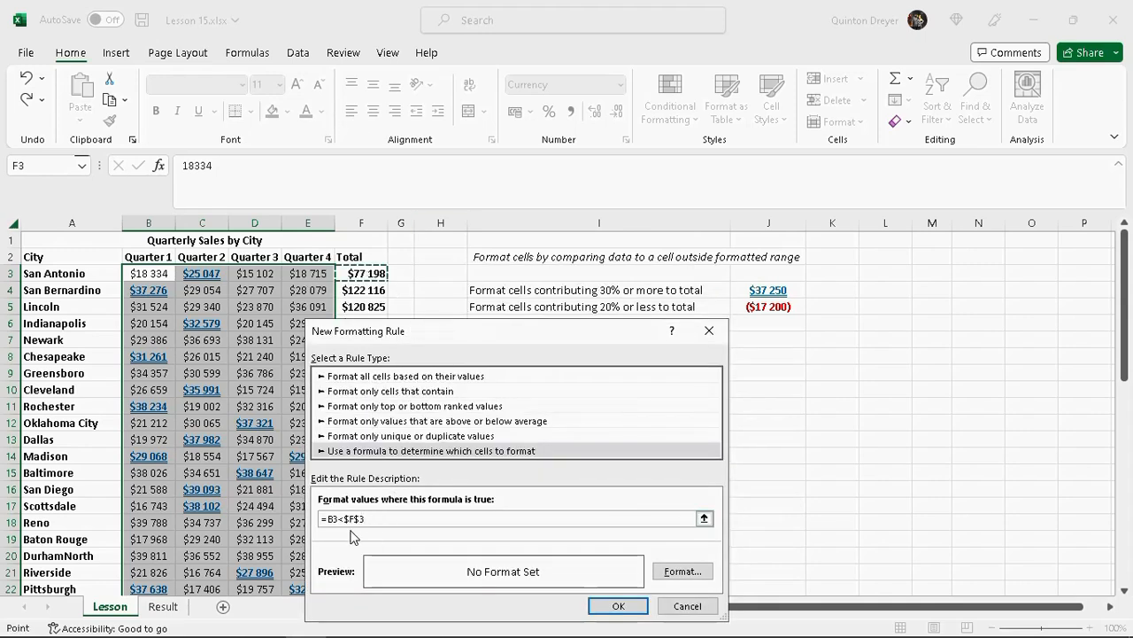
{"action": "left_click", "coordinate": [392, 518]}
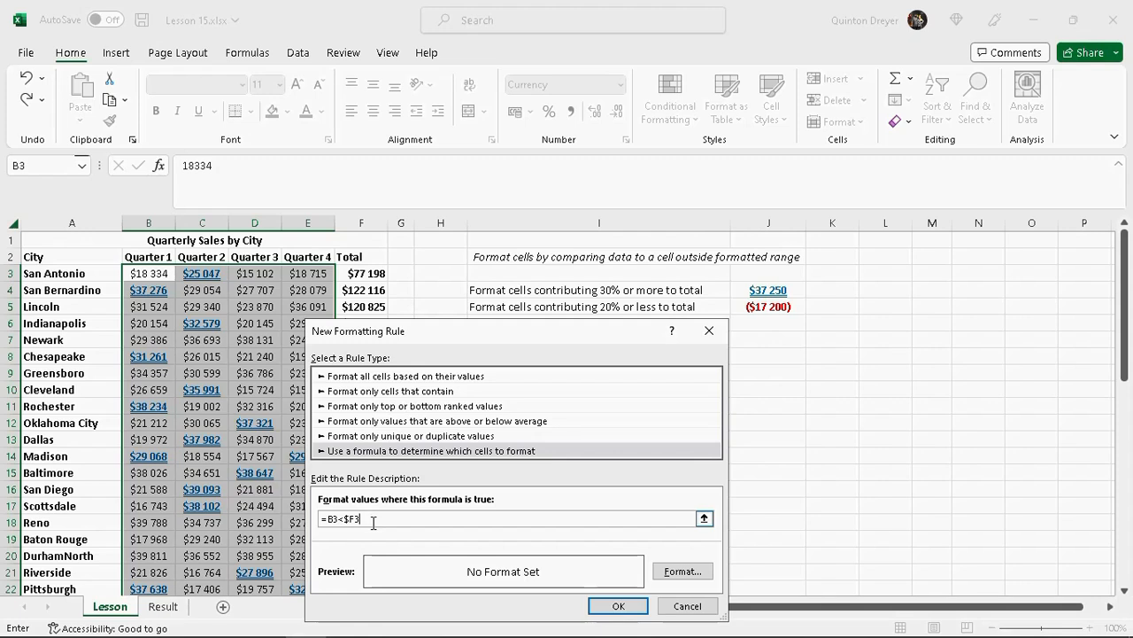
{"action": "type", "text": "+"}
{"action": "key", "text": "Left"}
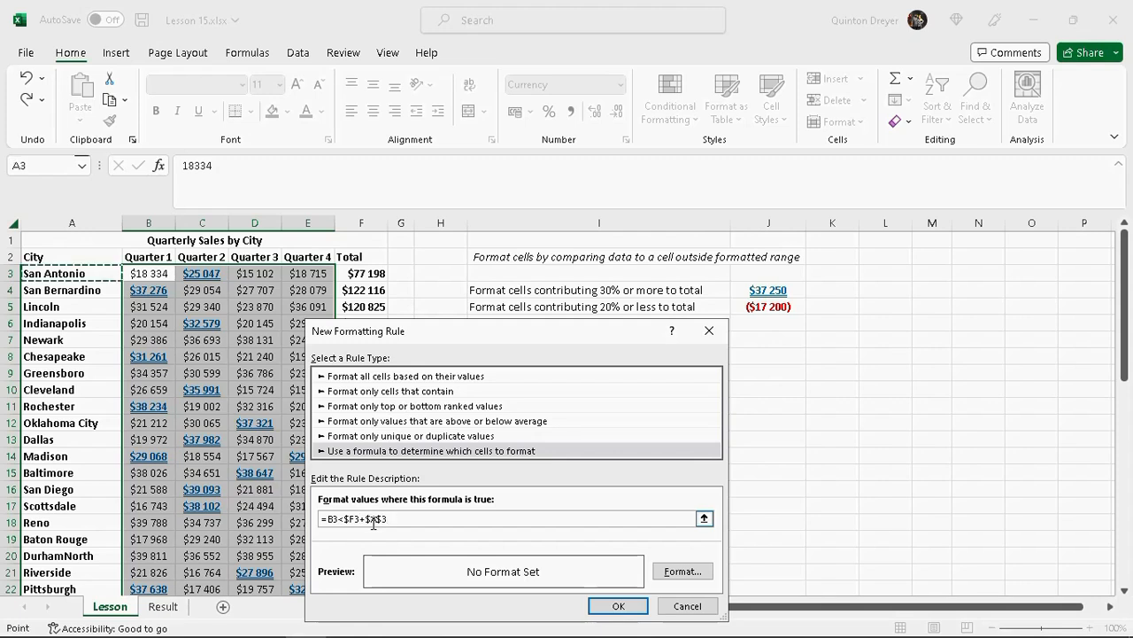
{"action": "key", "text": "BackSpace"}
{"action": "key", "text": "BackSpace"}
{"action": "key", "text": "BackSpace"}
{"action": "key", "text": "BackSpace"}
{"action": "key", "text": "BackSpace"}
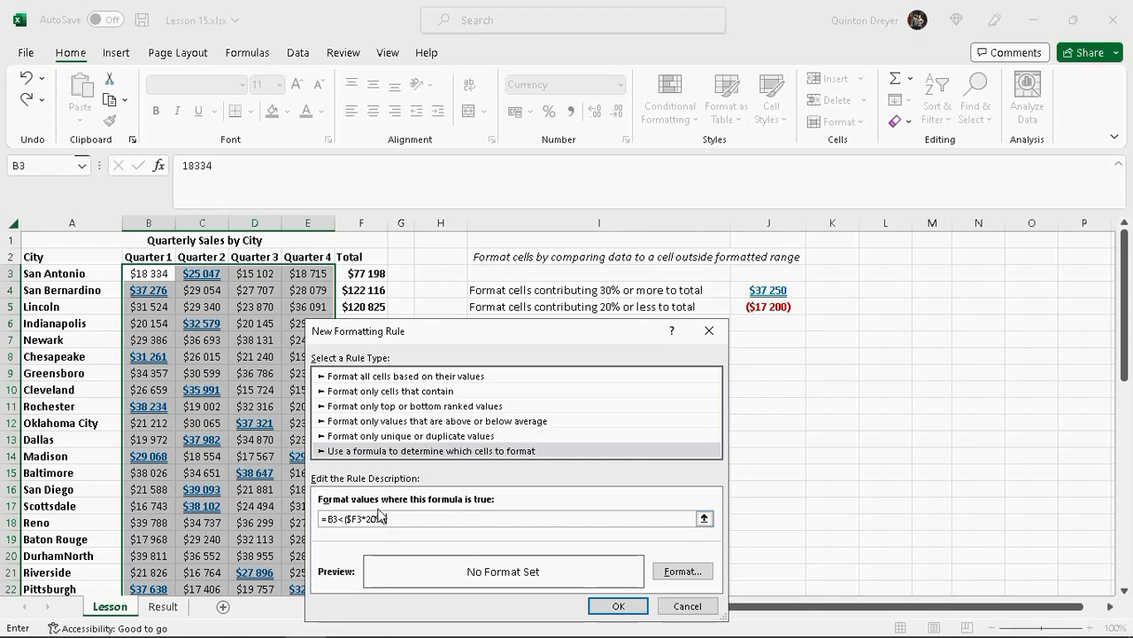
Step: Set the second rule's font format to bold and standard red
{"action": "left_click_drag", "start_coordinate": [583, 324], "coordinate": [558, 228]}
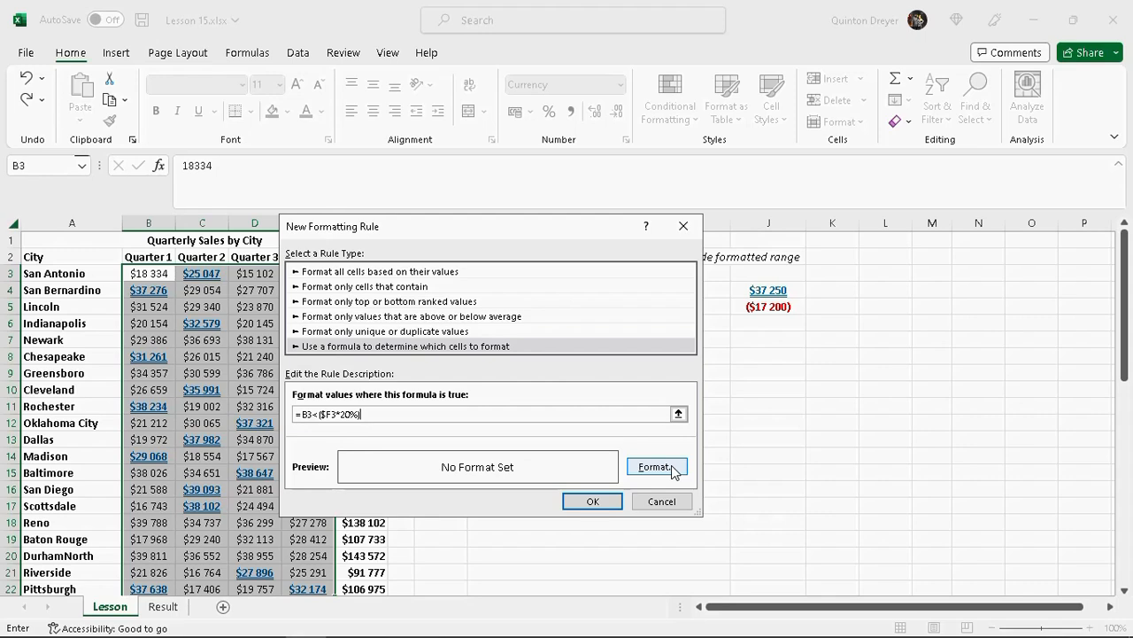
{"action": "left_click", "coordinate": [655, 467]}
{"action": "left_click_drag", "start_coordinate": [640, 222], "coordinate": [607, 181]}
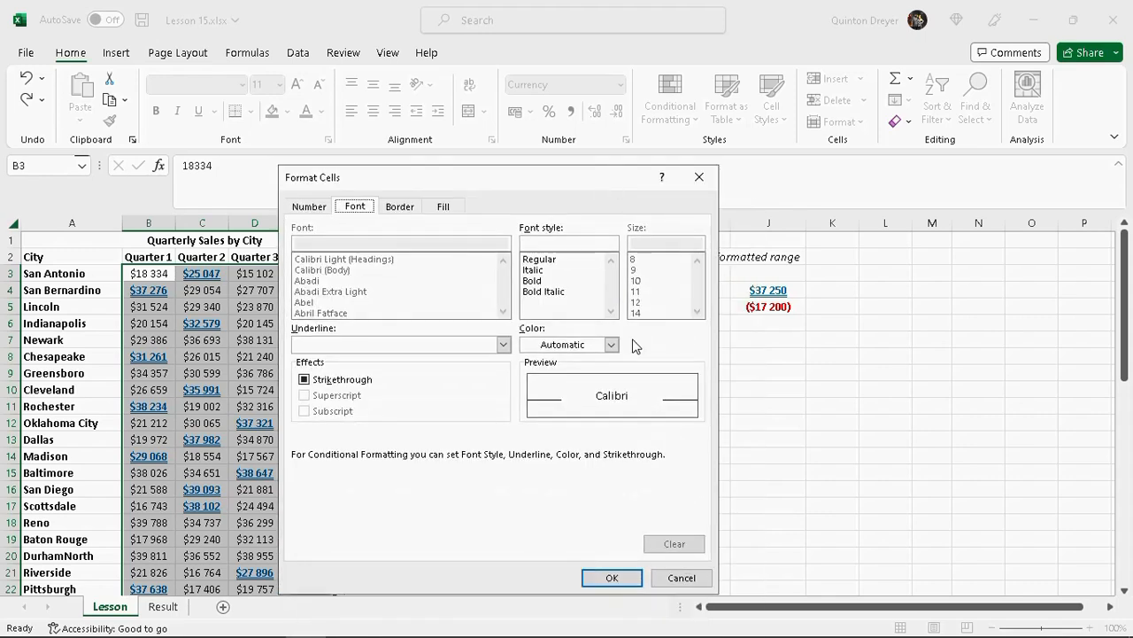
{"action": "left_click", "coordinate": [534, 281]}
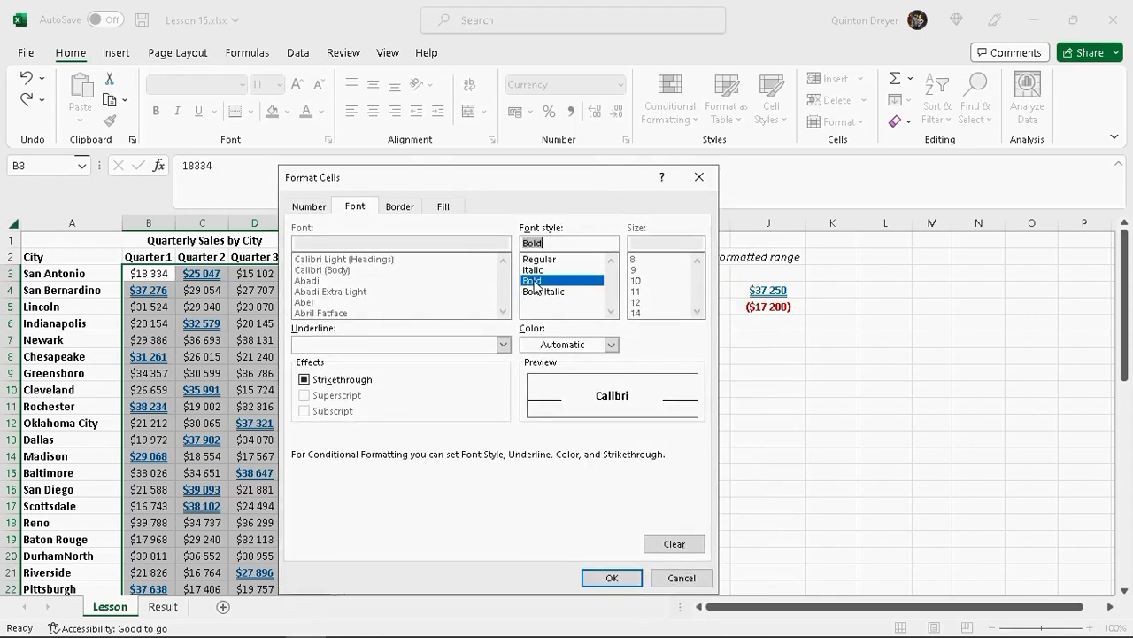
{"action": "left_click", "coordinate": [611, 345]}
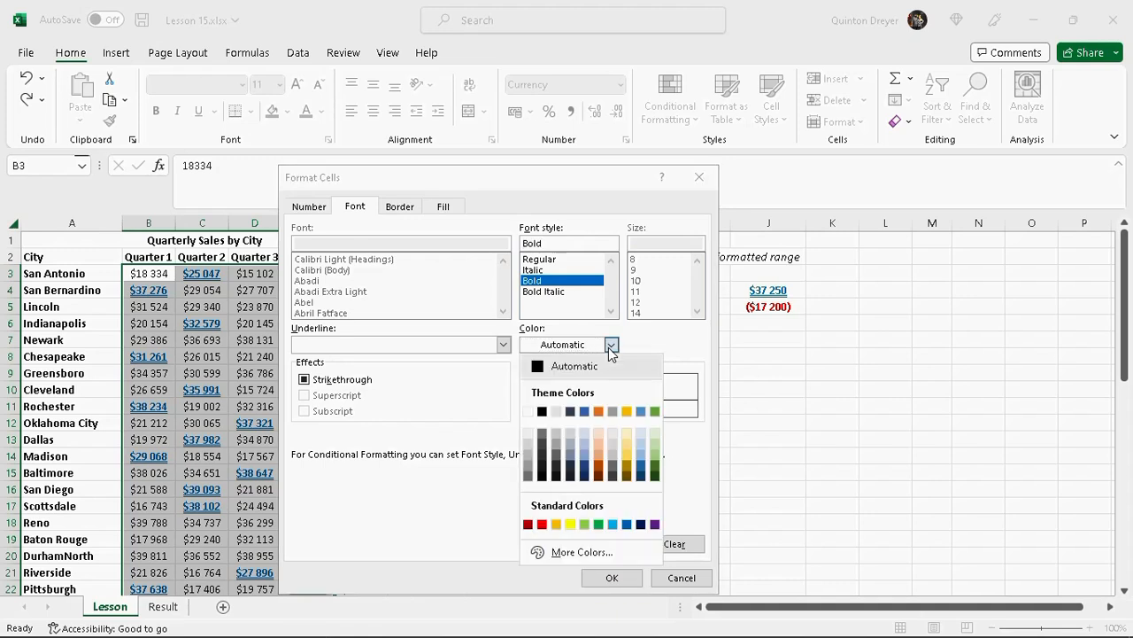
{"action": "left_click", "coordinate": [546, 525]}
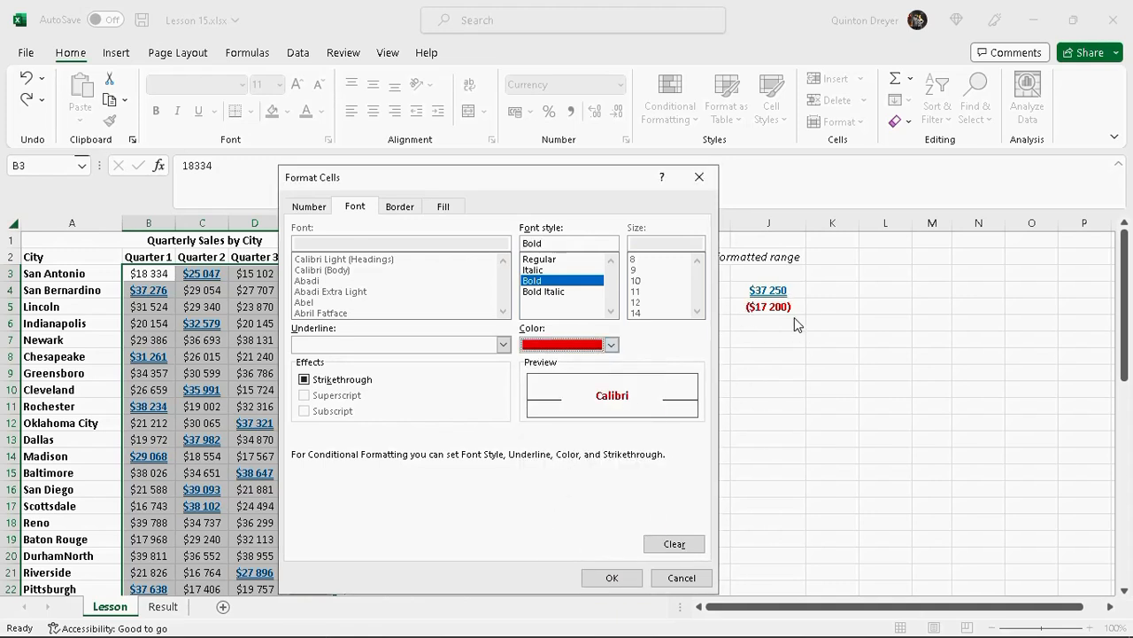
{"action": "left_click", "coordinate": [400, 207]}
{"action": "left_click", "coordinate": [442, 206]}
{"action": "left_click", "coordinate": [355, 209]}
{"action": "left_click", "coordinate": [324, 209]}
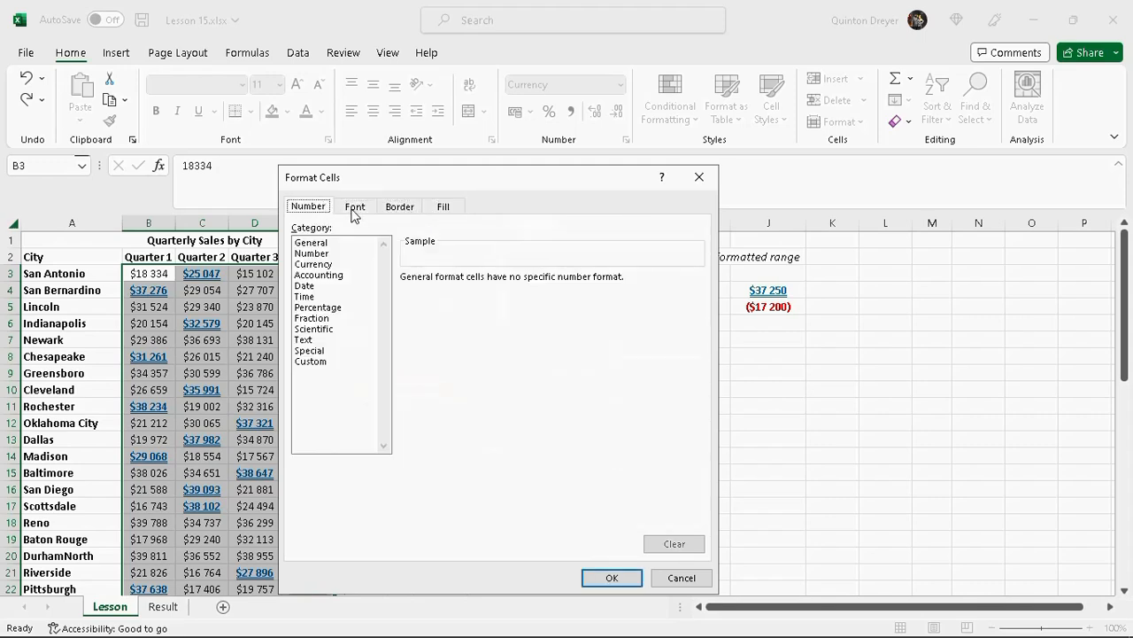
{"action": "left_click", "coordinate": [355, 209]}
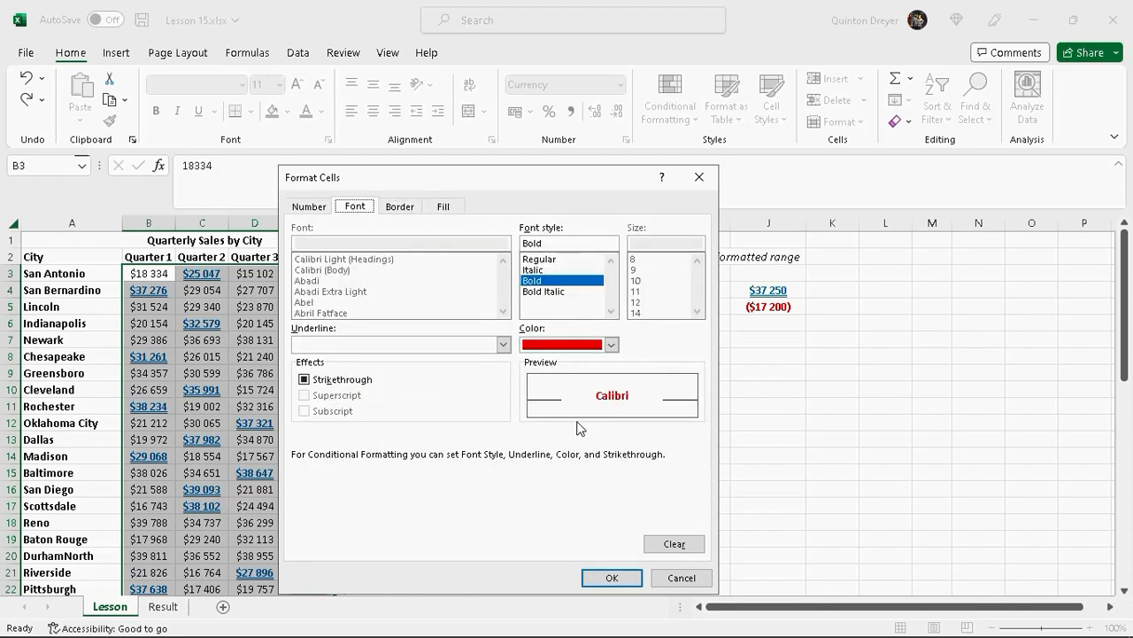
Step: Set the second rule's custom number format to "($"0")" so values carry a dollar sign inside parentheses
{"action": "left_click", "coordinate": [317, 209]}
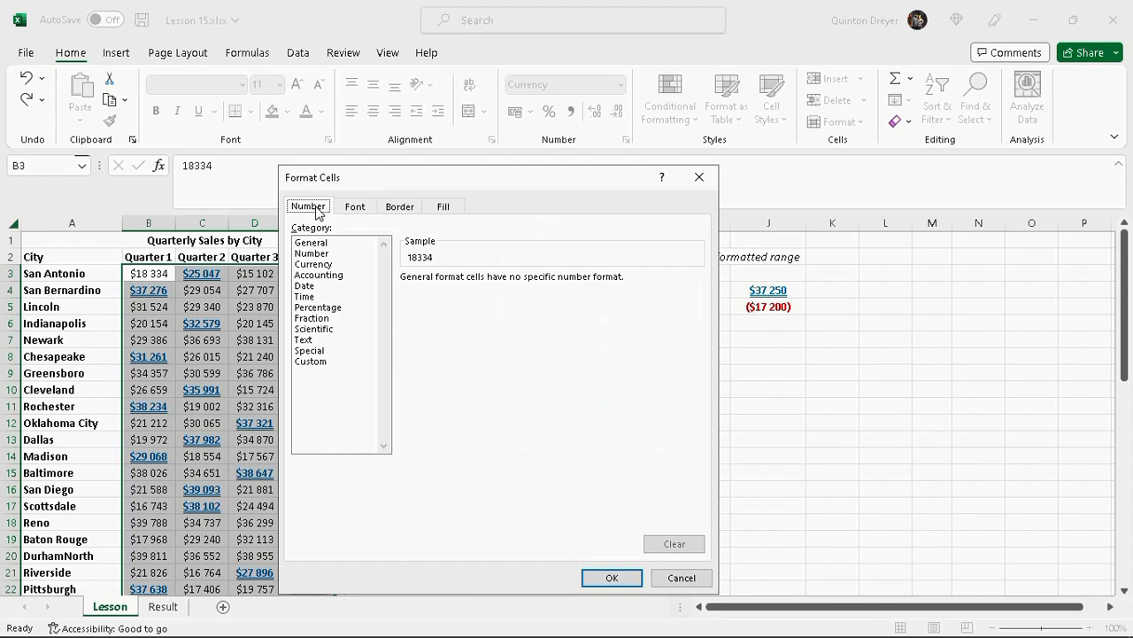
{"action": "left_click", "coordinate": [326, 365]}
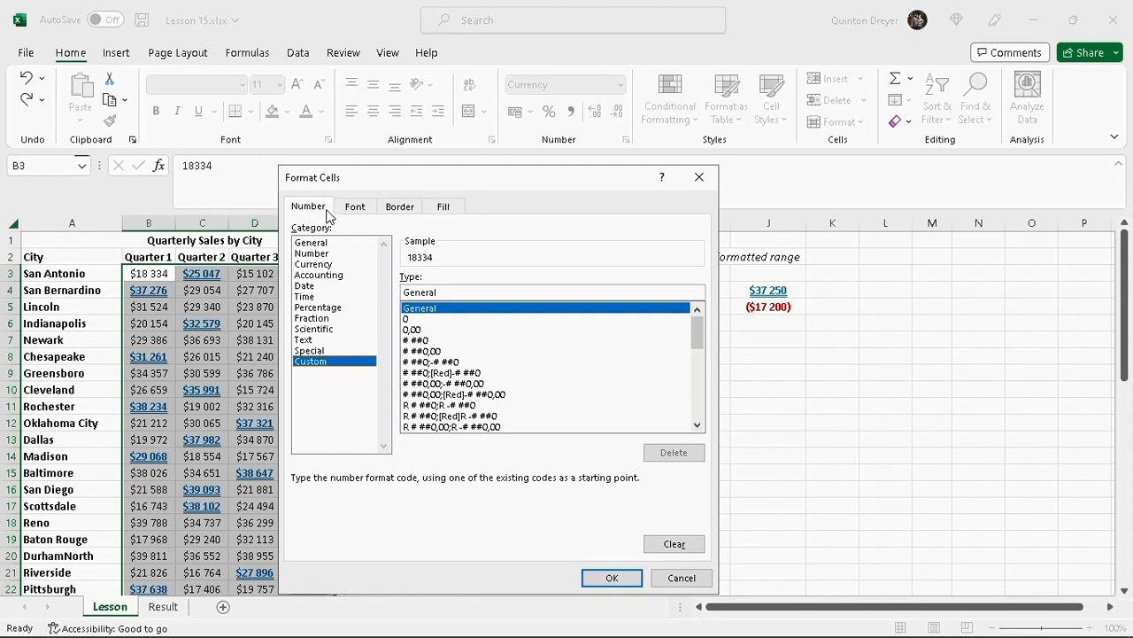
{"action": "left_click_drag", "start_coordinate": [441, 293], "coordinate": [397, 291]}
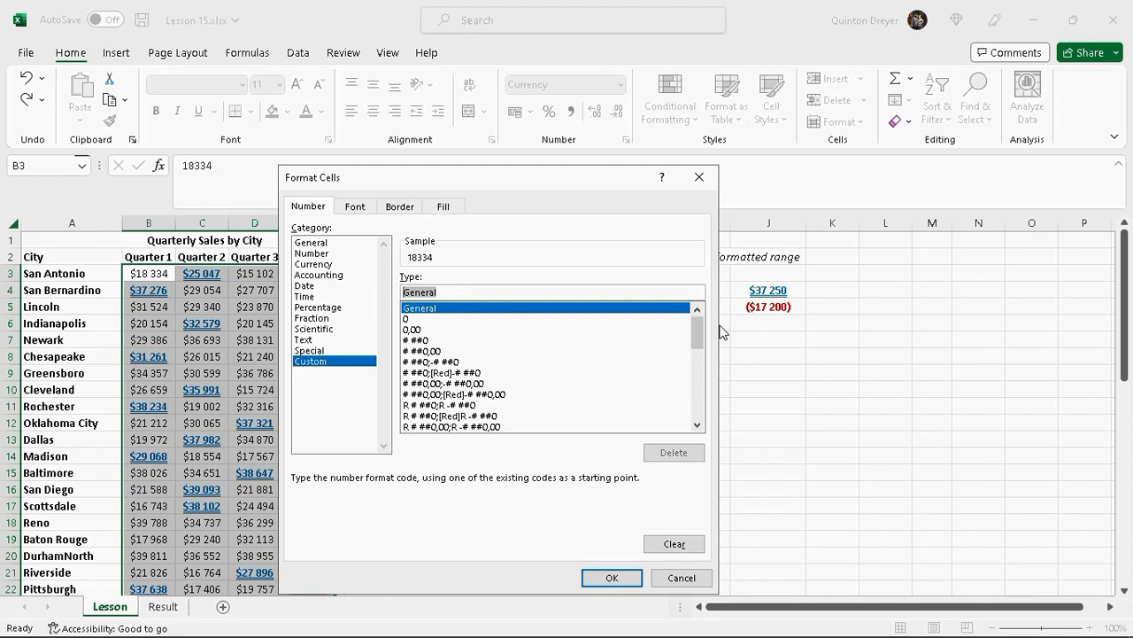
{"action": "type", "text": "\"($"}
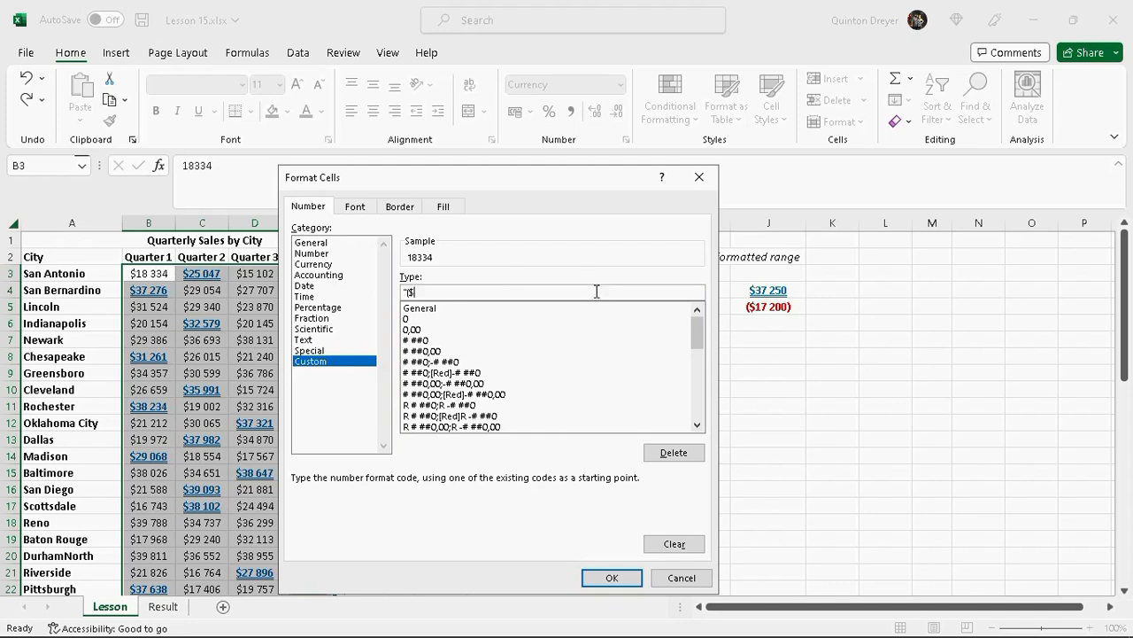
{"action": "type", "text": "\"0"}
{"action": "left_click_drag", "start_coordinate": [425, 293], "coordinate": [402, 292]}
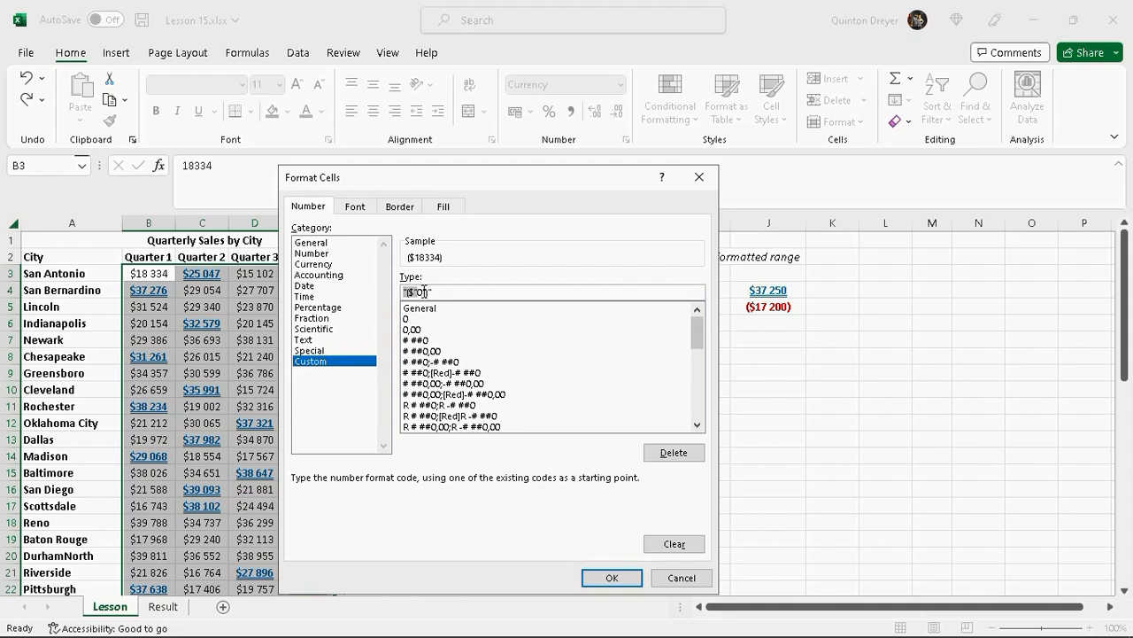
{"action": "left_click", "coordinate": [418, 292]}
{"action": "left_click", "coordinate": [424, 293]}
{"action": "left_click", "coordinate": [620, 577]}
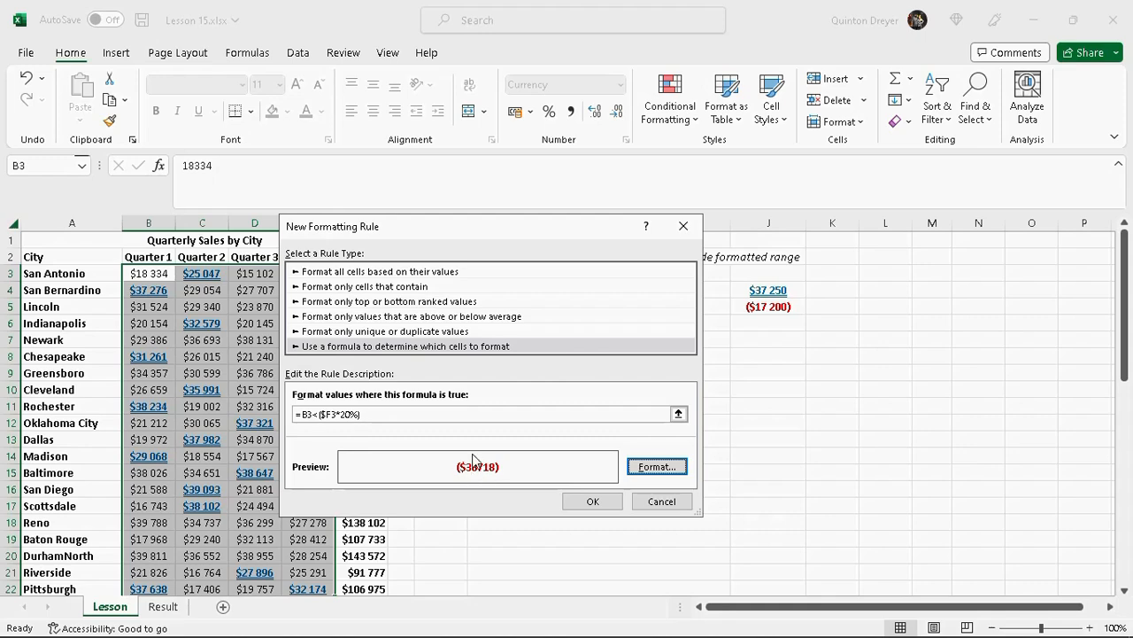
Step: Change the second rule's custom number format to "($"00 000")" to add a space between the thousands and hundreds digits
{"action": "left_click", "coordinate": [660, 477]}
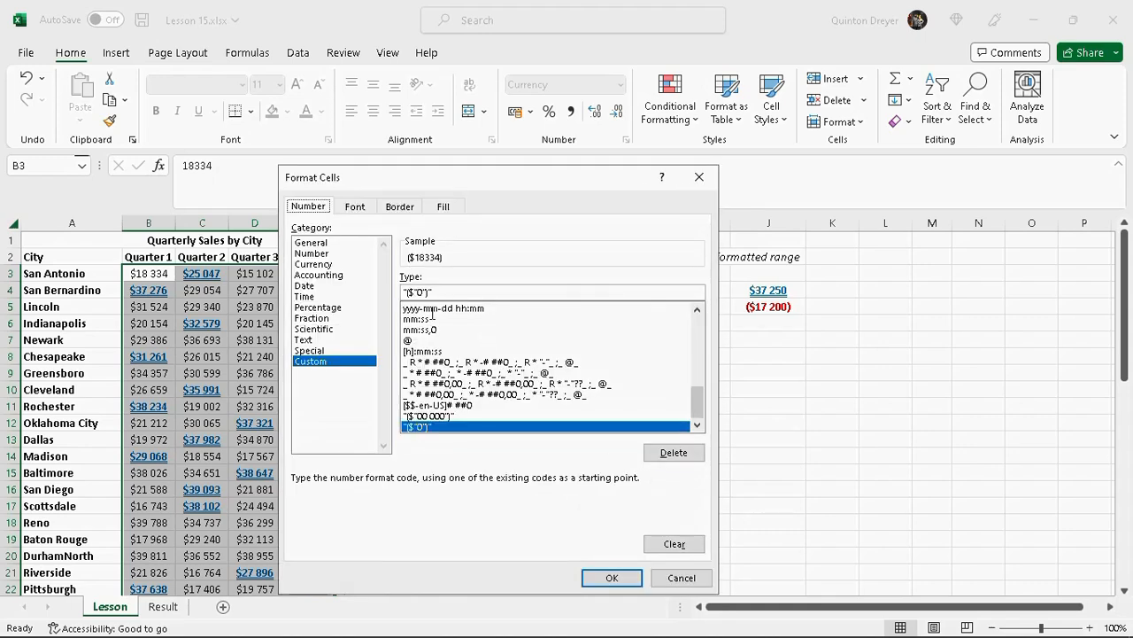
{"action": "left_click", "coordinate": [420, 291]}
{"action": "type", "text": "0"}
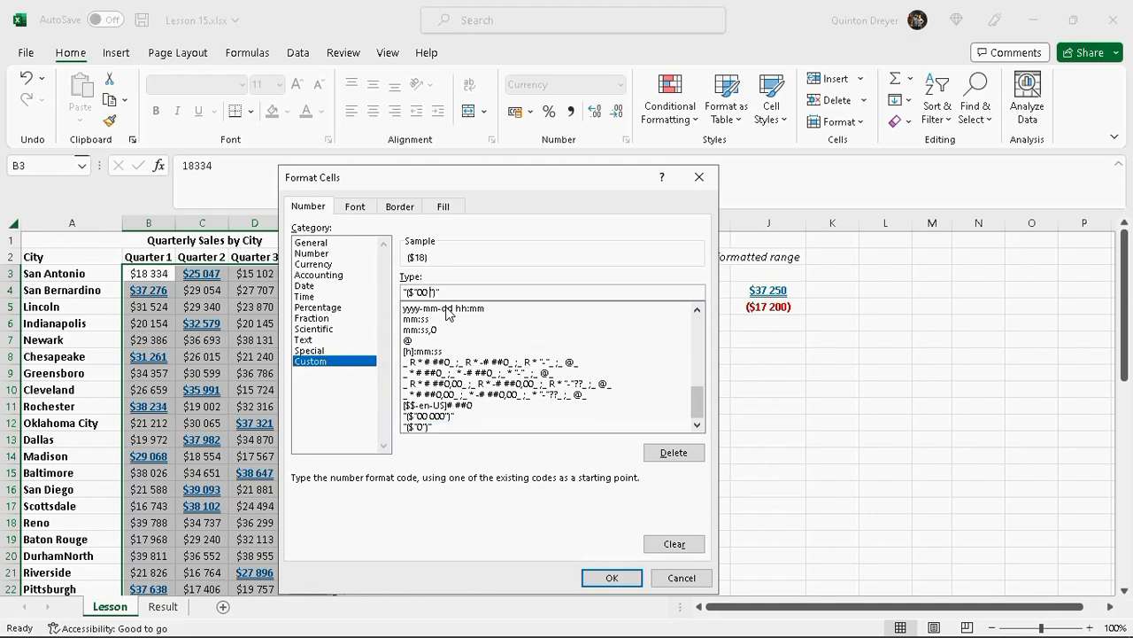
{"action": "type", "text": " 000"}
{"action": "double_click", "coordinate": [420, 293]}
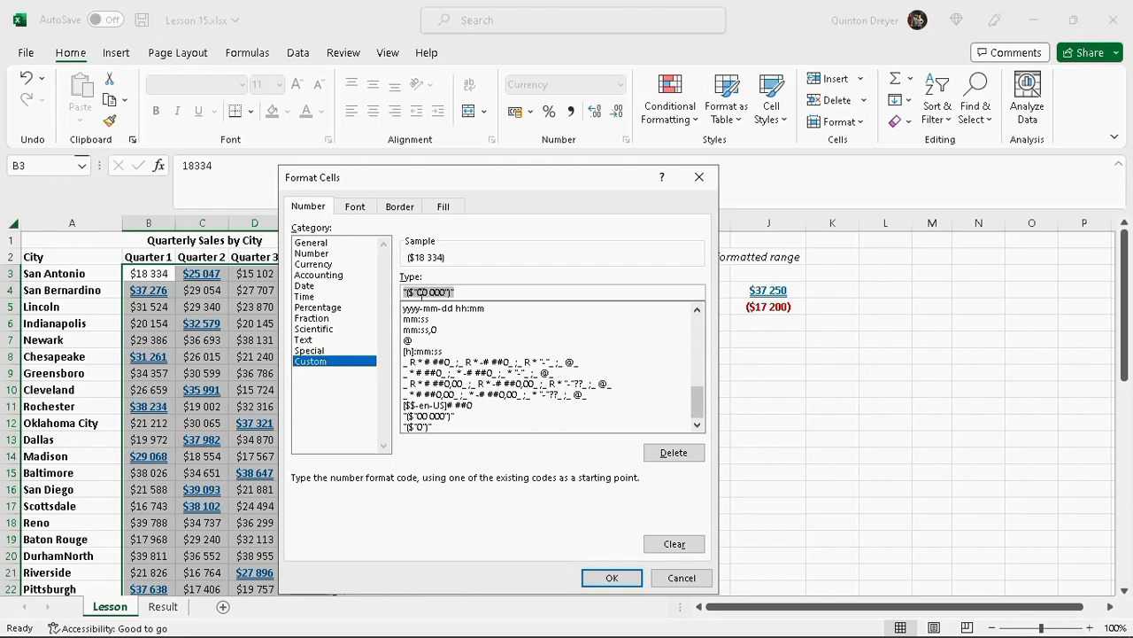
{"action": "left_click", "coordinate": [424, 293]}
{"action": "left_click", "coordinate": [612, 578]}
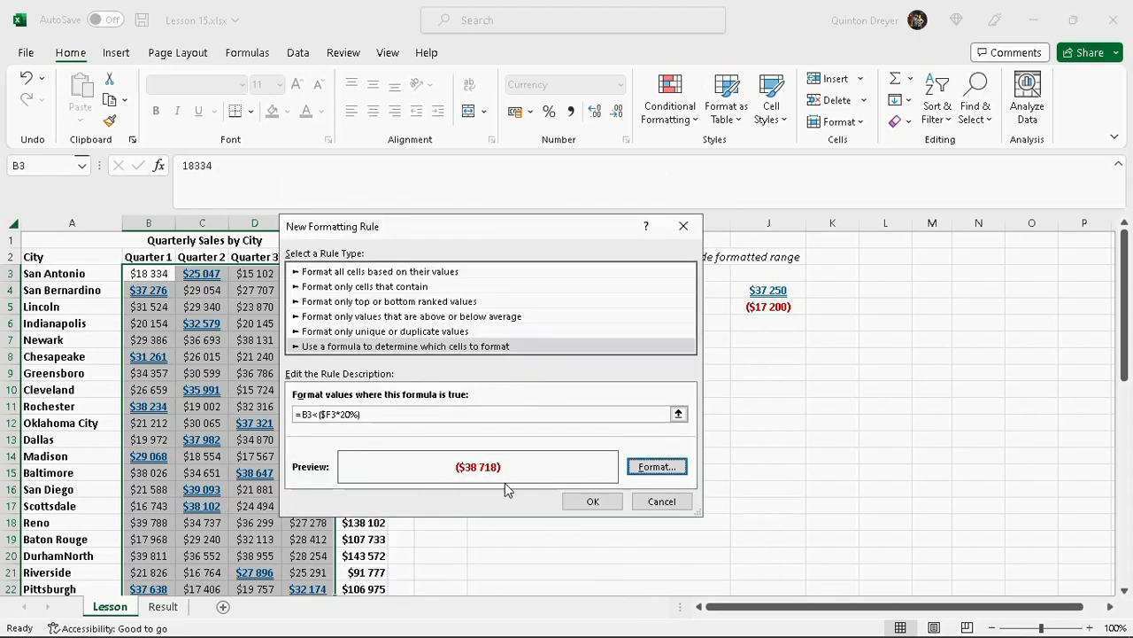
Step: Save the second rule and apply both formatting rules to the quarterly sales in B3:E22
{"action": "left_click", "coordinate": [593, 502]}
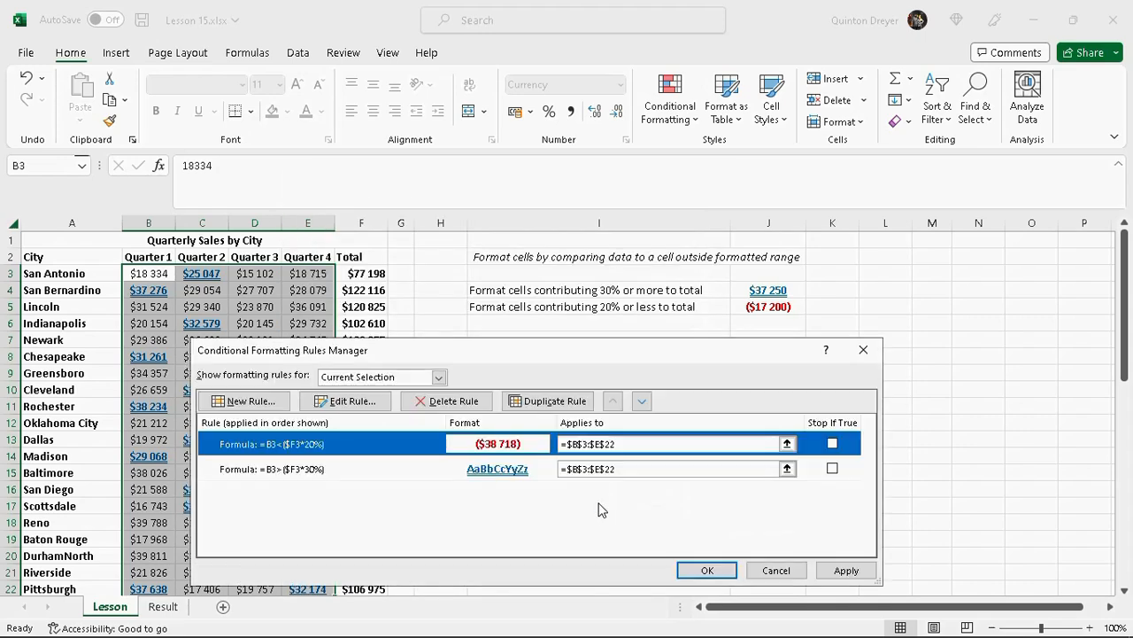
{"action": "left_click", "coordinate": [847, 572]}
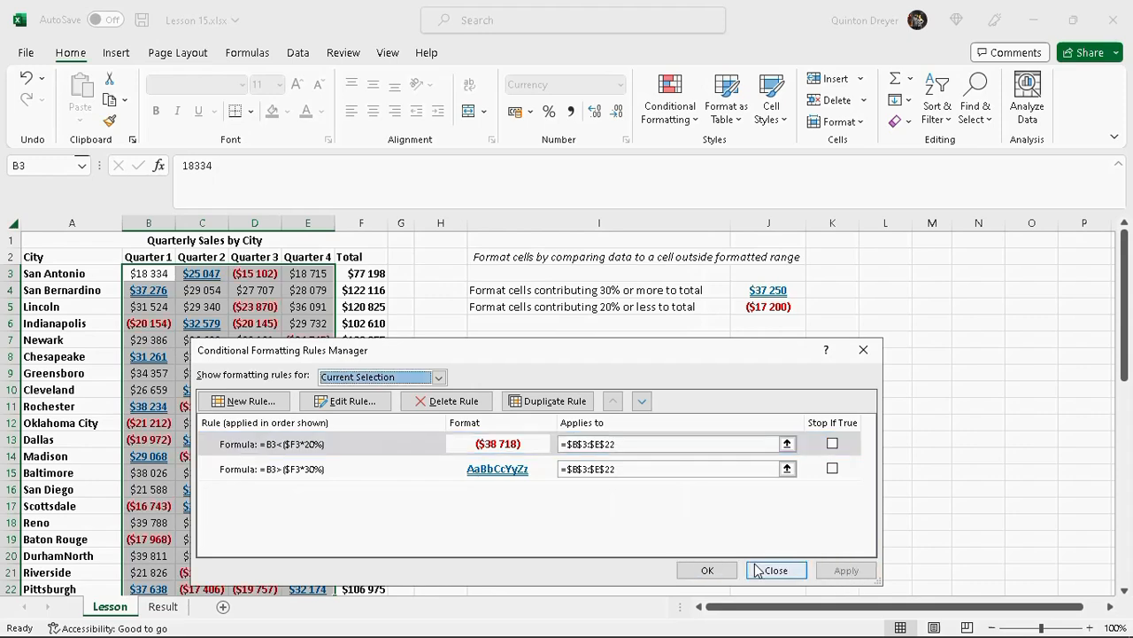
{"action": "left_click", "coordinate": [708, 570]}
{"action": "left_click", "coordinate": [599, 356]}
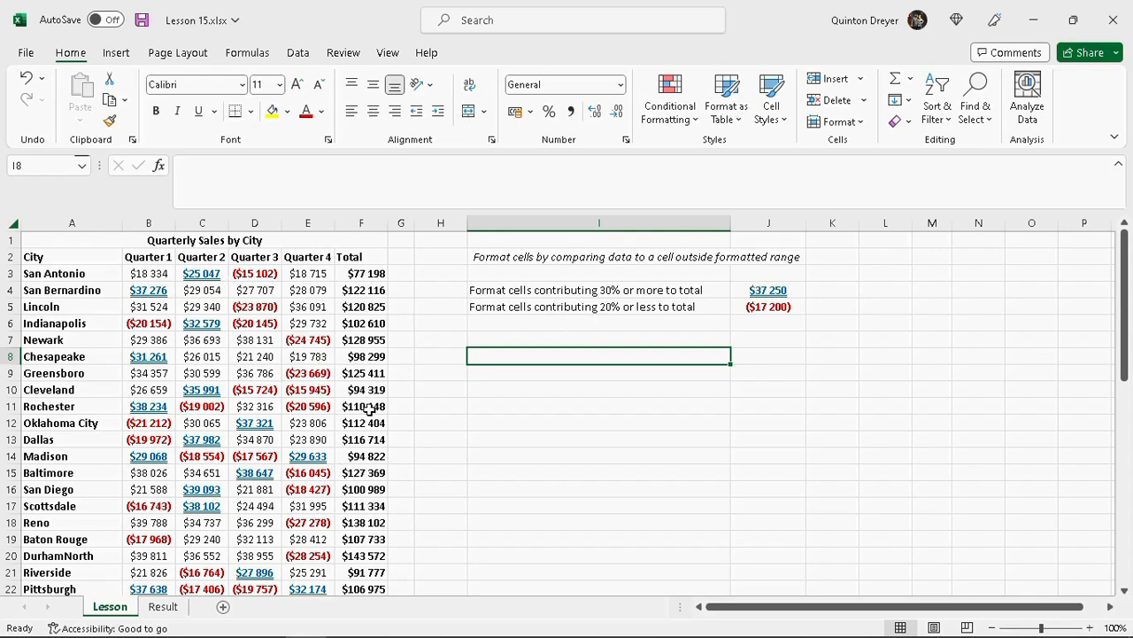
Step: Compare the formatted quarterly sales on the Lesson sheet with the Result sheet
{"action": "left_click", "coordinate": [159, 608]}
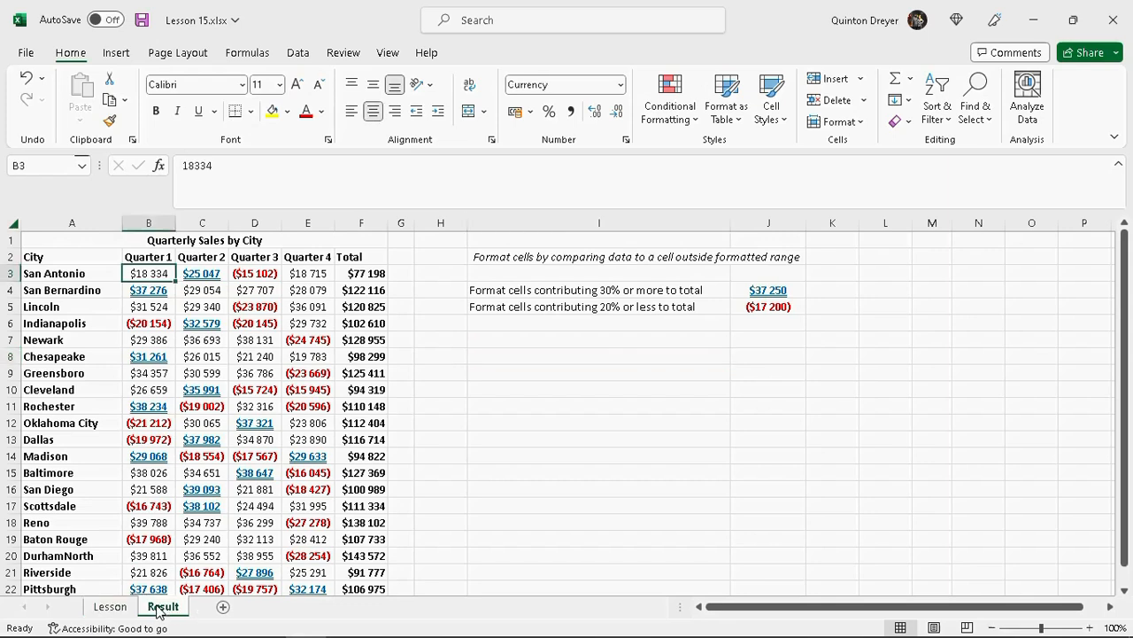
{"action": "left_click", "coordinate": [111, 608]}
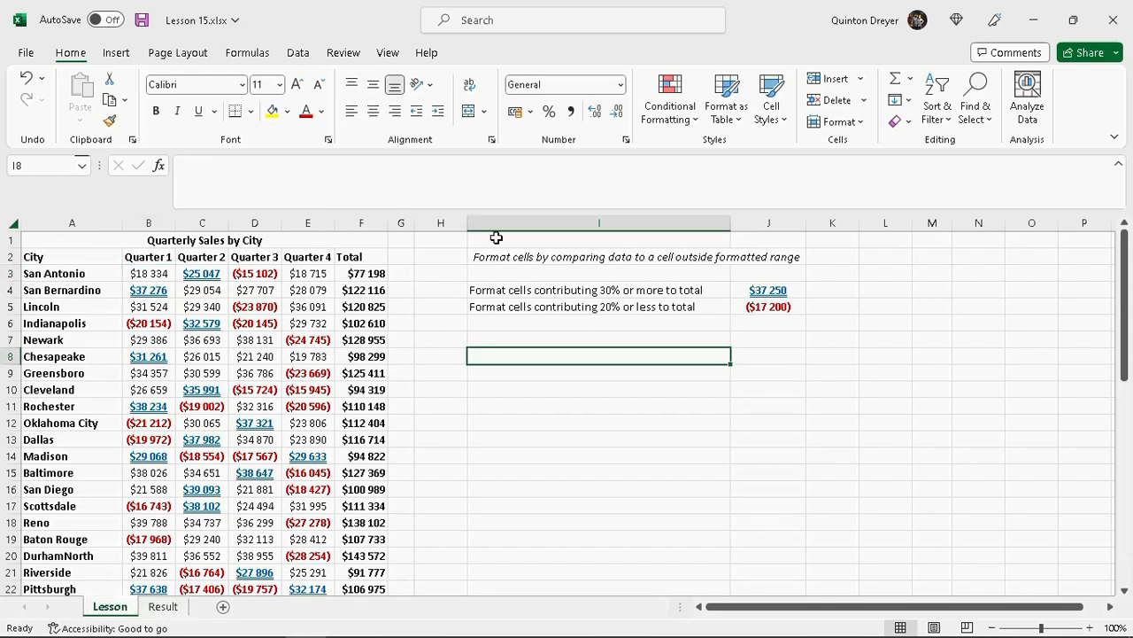
{"action": "left_click", "coordinate": [151, 273]}
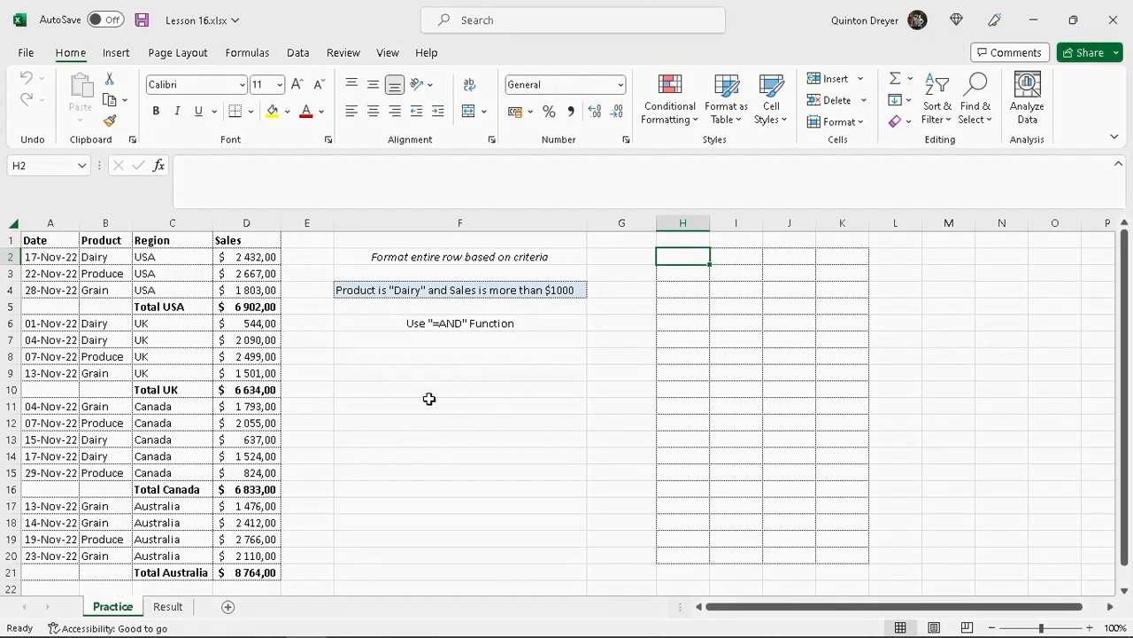
Step: Examine the sales records in A2:D20 of Lesson 16 and the whole-row criteria with the suggested AND function
{"action": "left_click_drag", "start_coordinate": [56, 256], "coordinate": [260, 260]}
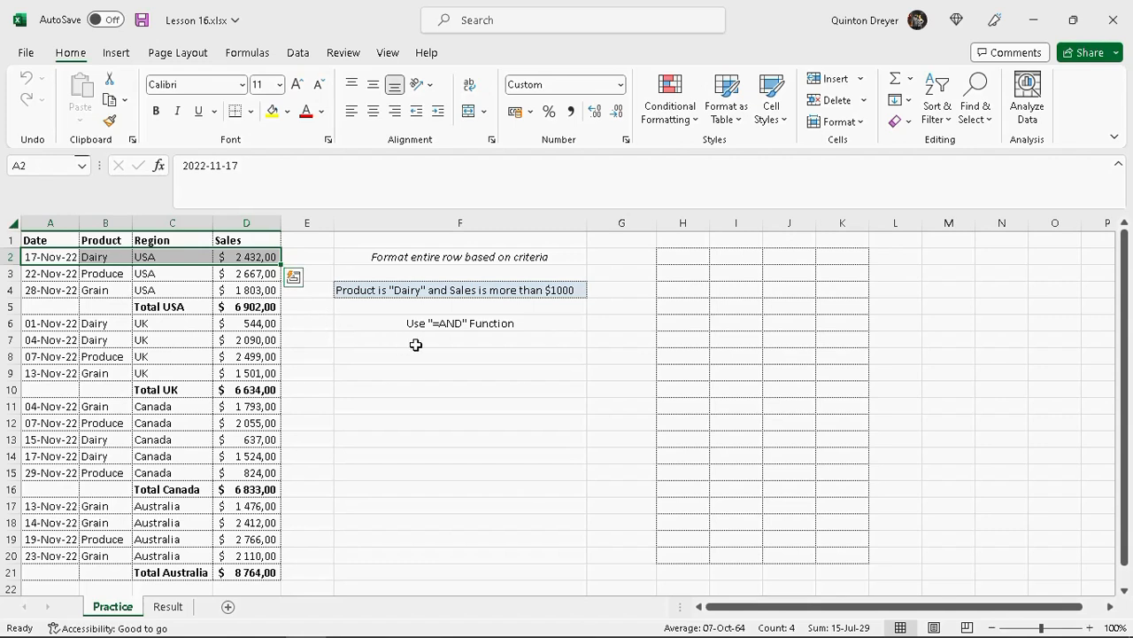
{"action": "left_click_drag", "start_coordinate": [53, 257], "coordinate": [246, 257]}
{"action": "left_click", "coordinate": [443, 356]}
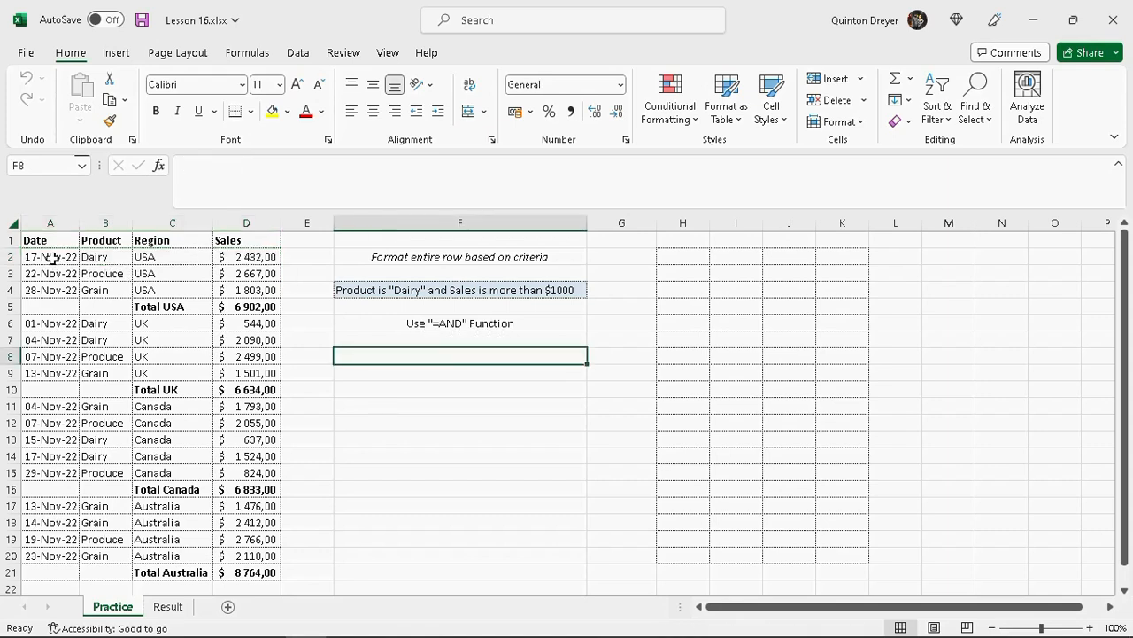
{"action": "left_click_drag", "start_coordinate": [43, 256], "coordinate": [257, 555]}
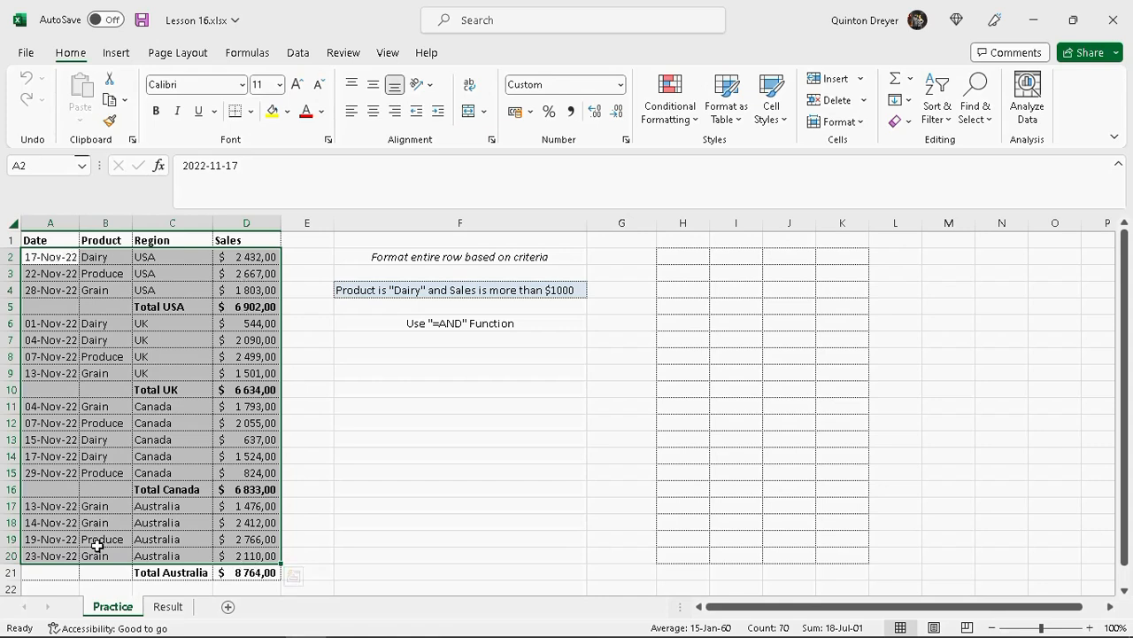
{"action": "left_click", "coordinate": [60, 258]}
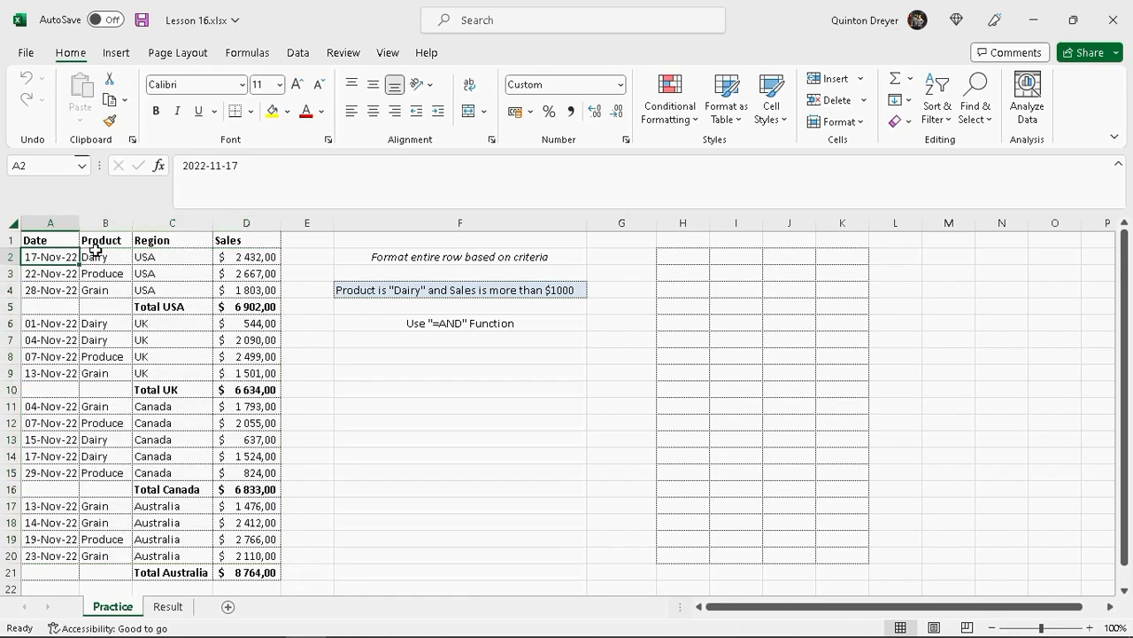
{"action": "left_click", "coordinate": [102, 256]}
{"action": "left_click", "coordinate": [170, 254]}
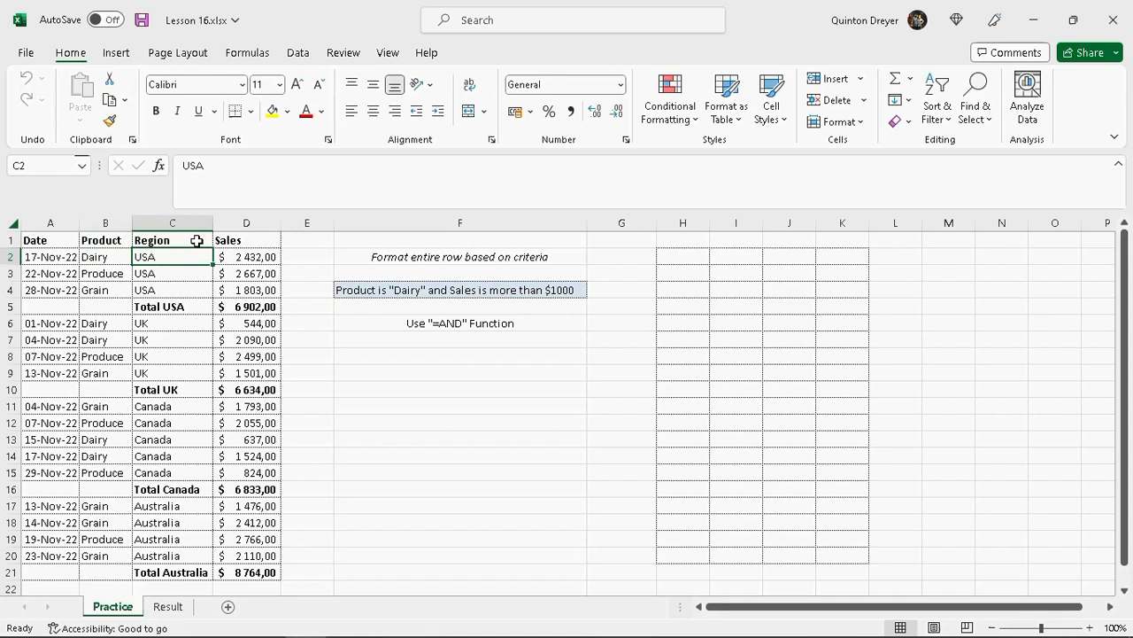
{"action": "left_click", "coordinate": [253, 257]}
{"action": "left_click", "coordinate": [186, 256]}
{"action": "left_click", "coordinate": [91, 254]}
{"action": "left_click_drag", "start_coordinate": [50, 257], "coordinate": [253, 257]}
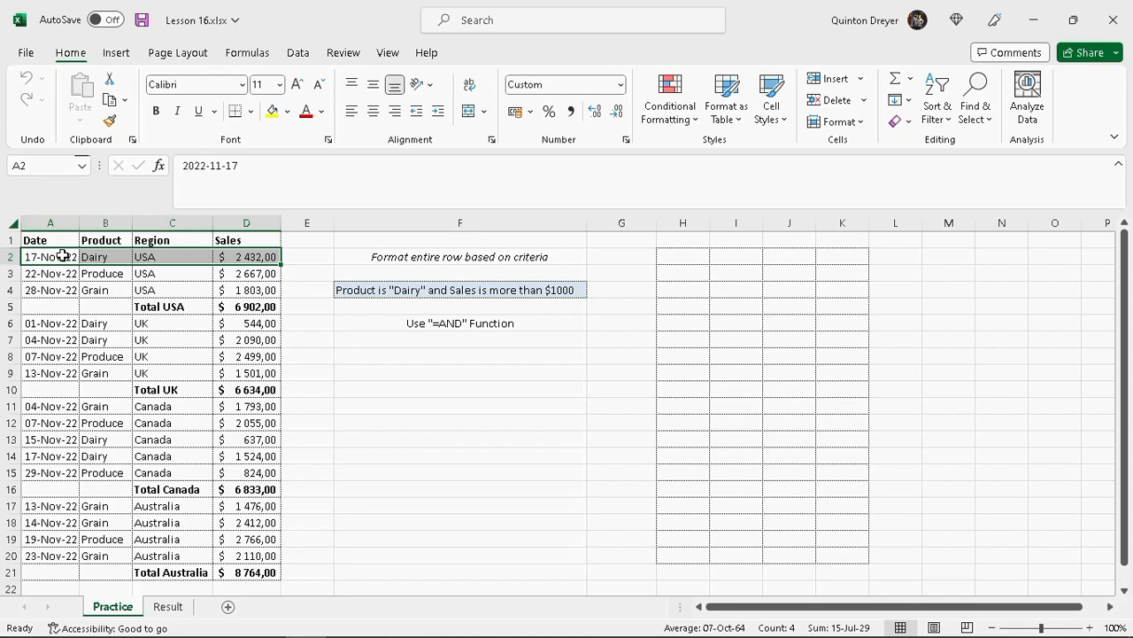
{"action": "left_click", "coordinate": [443, 324]}
{"action": "left_click", "coordinate": [446, 351]}
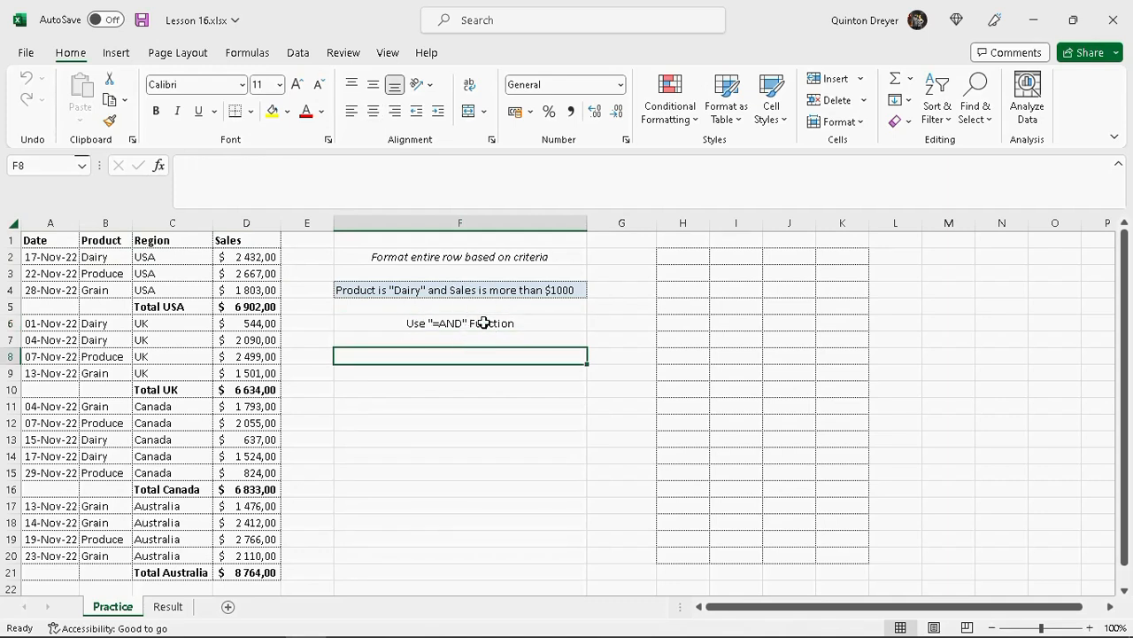
{"action": "left_click", "coordinate": [424, 324]}
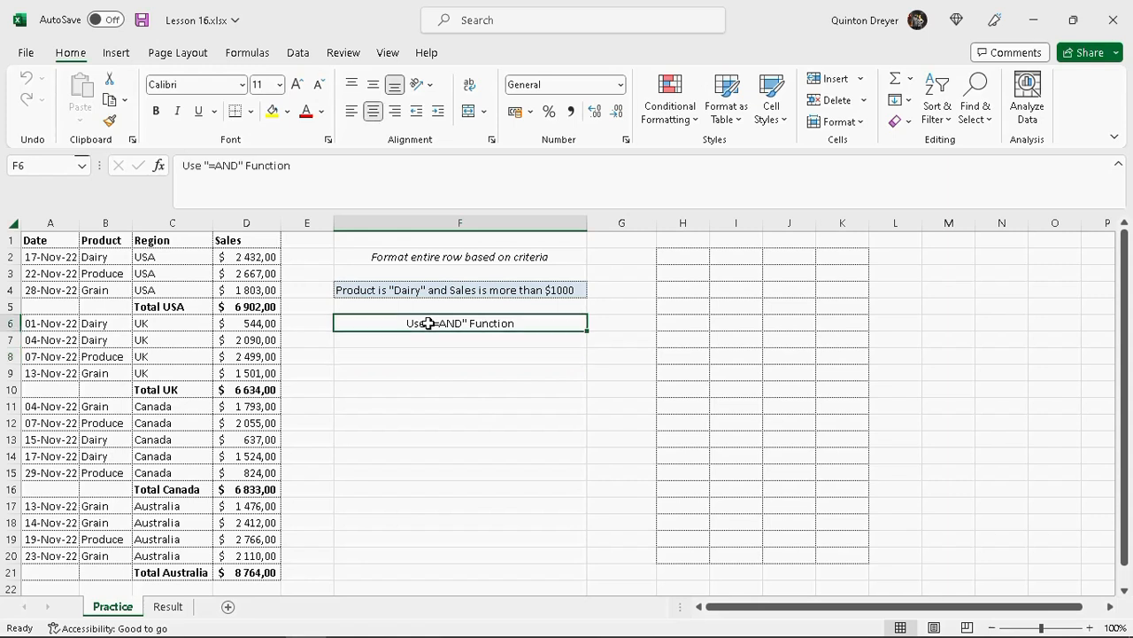
{"action": "left_click", "coordinate": [456, 355]}
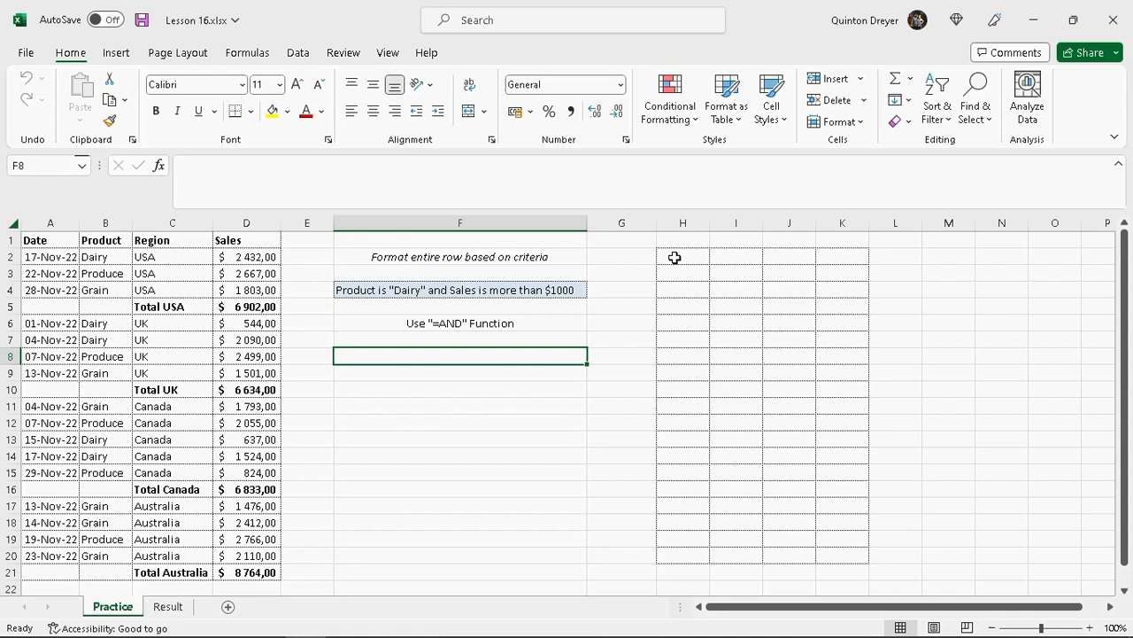
Step: Examine how the empty helper grid H2:K20 corresponds to the rows and columns of the sales records
{"action": "mouse_move", "coordinate": [675, 257]}
{"action": "left_mouse_down"}
{"action": "mouse_move", "coordinate": [848, 309]}
{"action": "mouse_move", "coordinate": [844, 553]}
{"action": "left_mouse_up"}
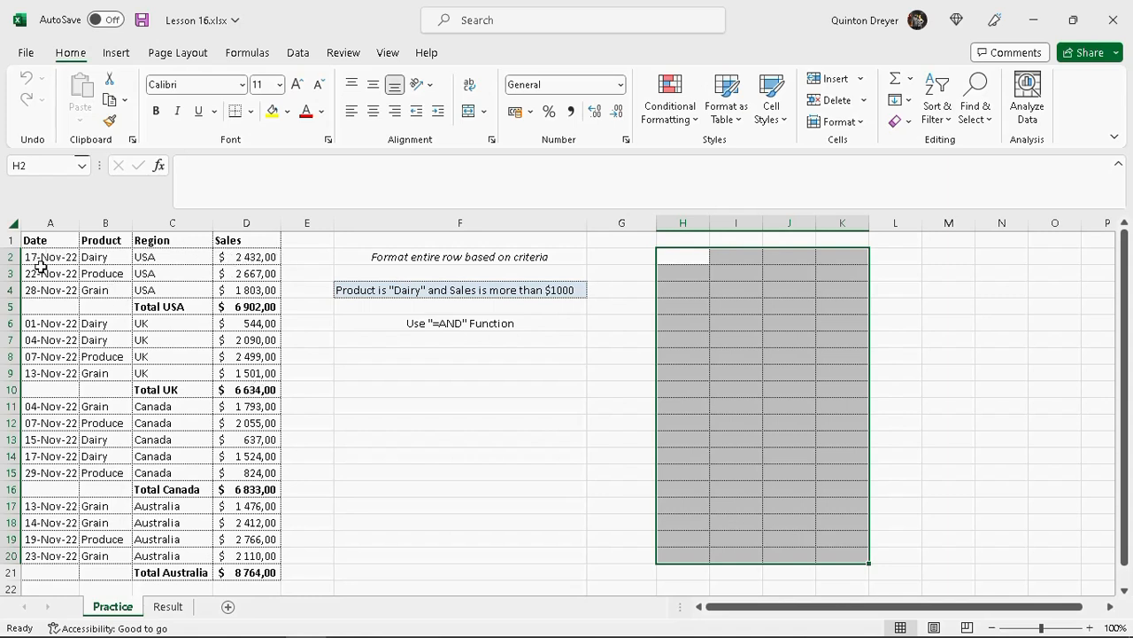
{"action": "left_click", "coordinate": [689, 255]}
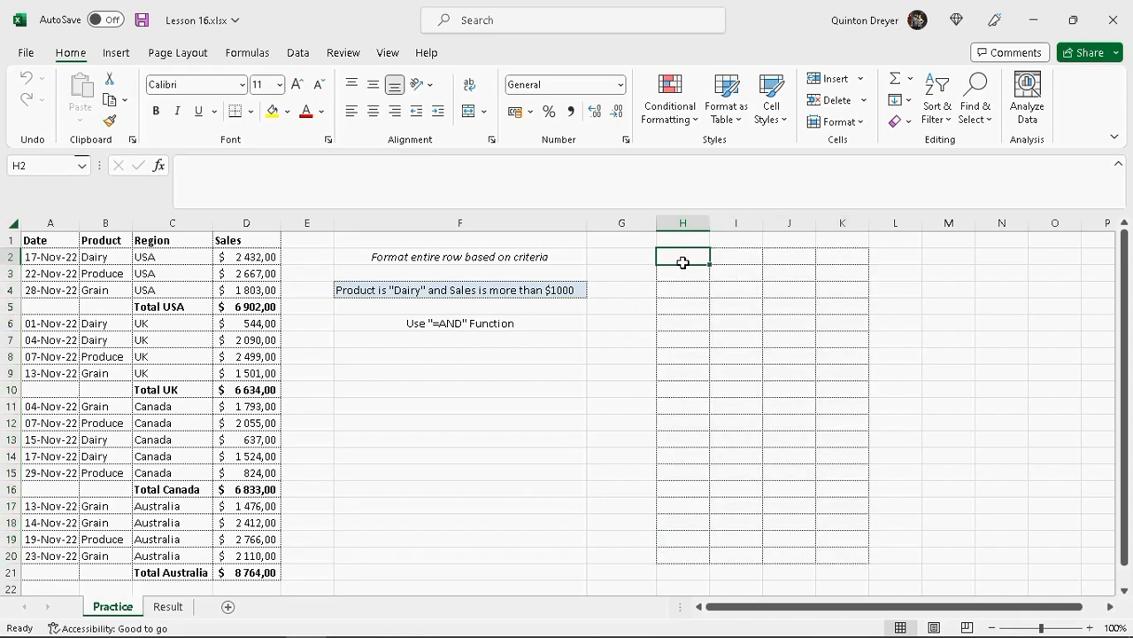
{"action": "mouse_move", "coordinate": [683, 262]}
{"action": "left_mouse_down"}
{"action": "mouse_move", "coordinate": [842, 398]}
{"action": "mouse_move", "coordinate": [843, 555]}
{"action": "left_mouse_up"}
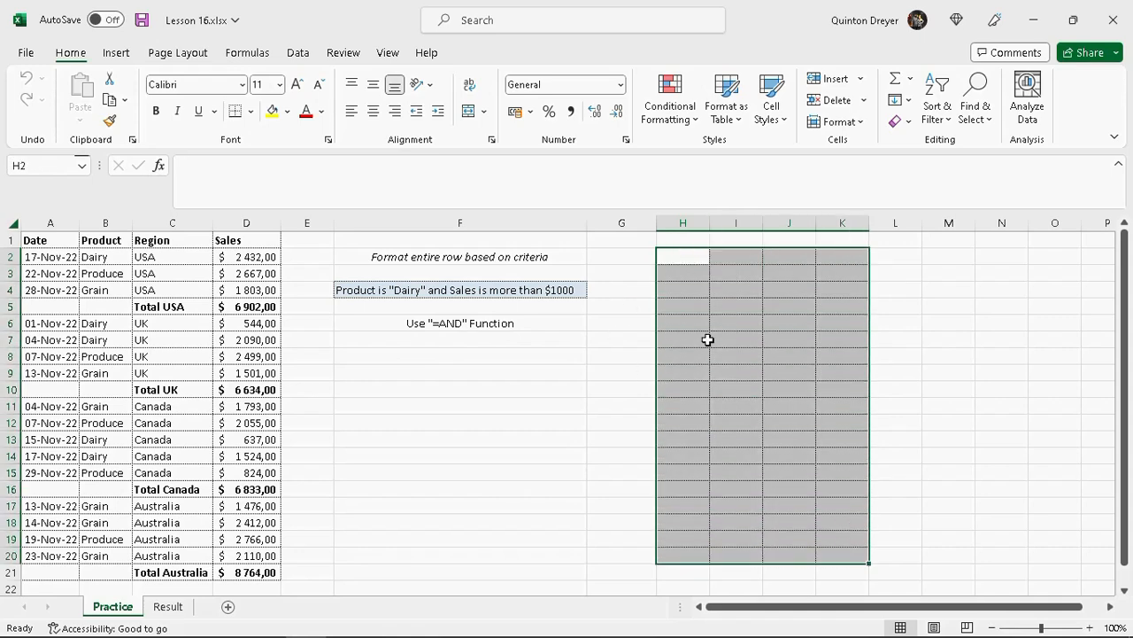
{"action": "left_click", "coordinate": [689, 257]}
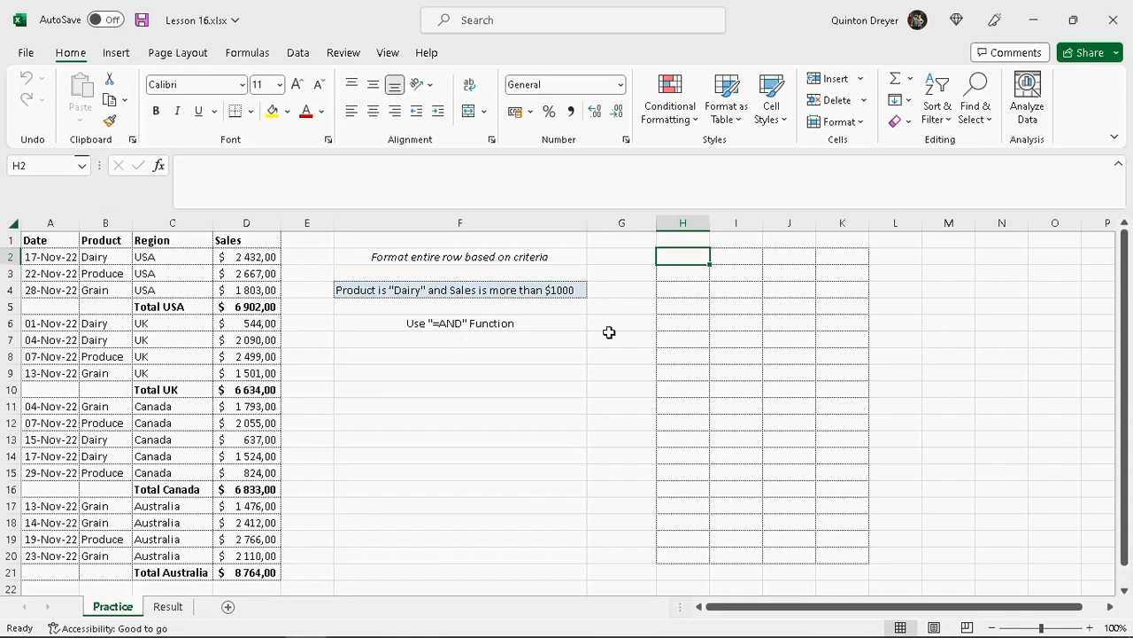
{"action": "left_click_drag", "start_coordinate": [849, 256], "coordinate": [853, 553]}
Step: Begin an AND formula in H2 with the first condition $B2="Dairy", locking only the product column
{"action": "left_click", "coordinate": [691, 258]}
{"action": "type", "text": "=and"}
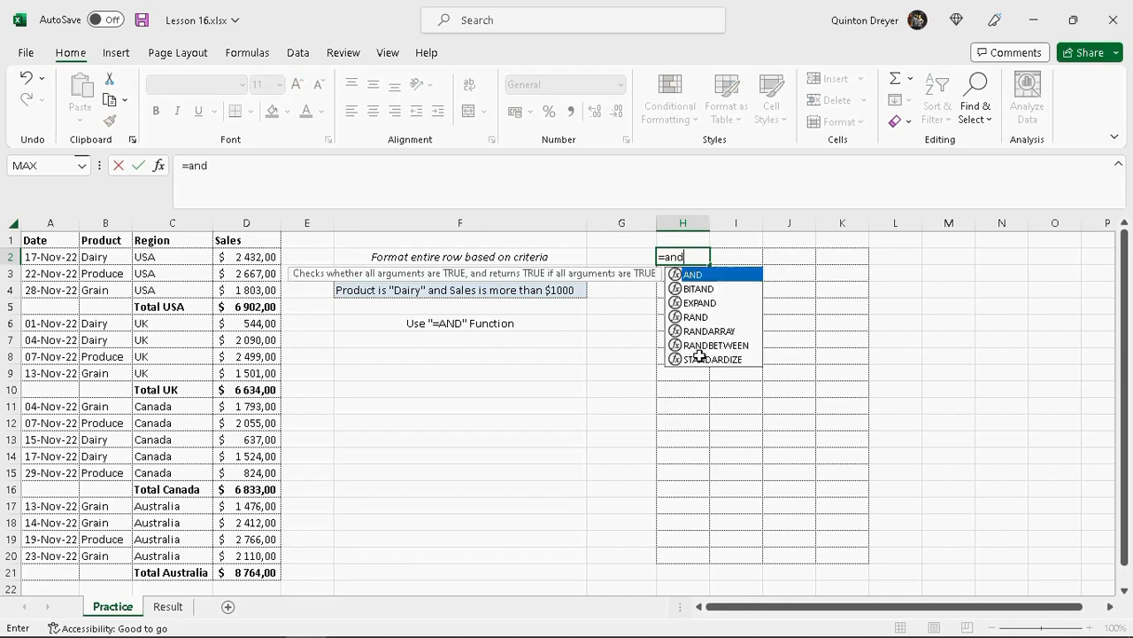
{"action": "type", "text": "("}
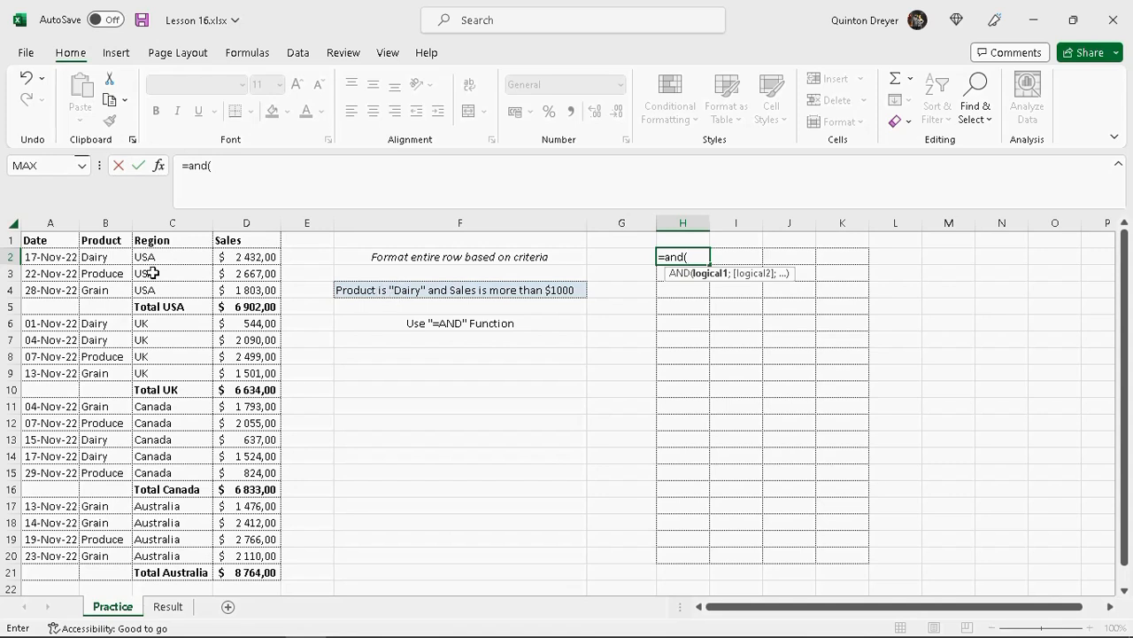
{"action": "left_click", "coordinate": [104, 257]}
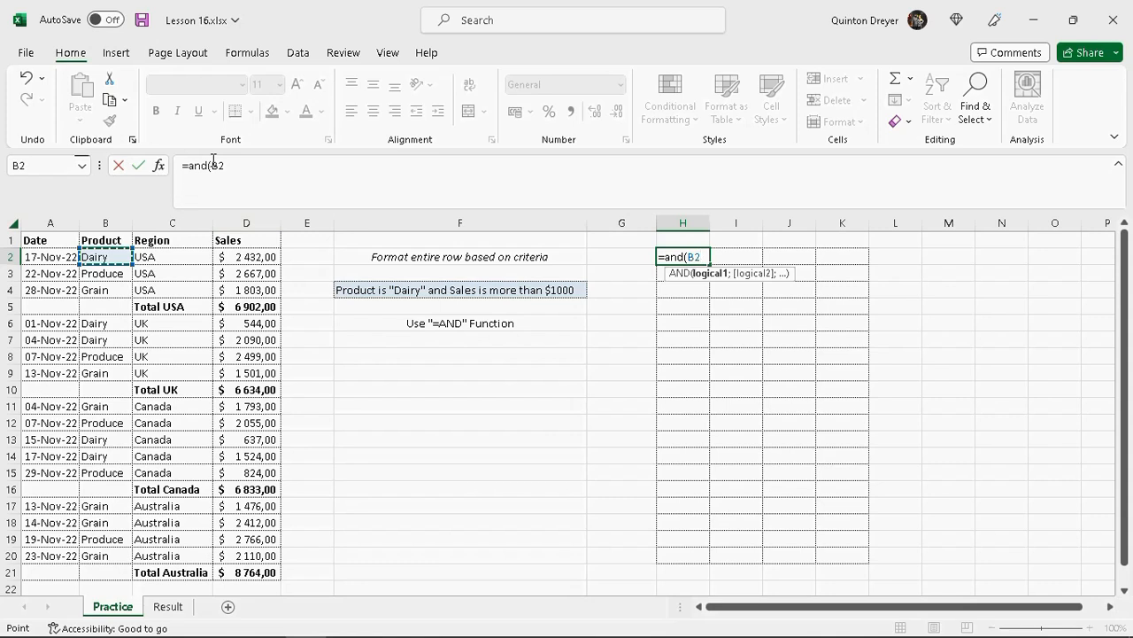
{"action": "left_click", "coordinate": [212, 165]}
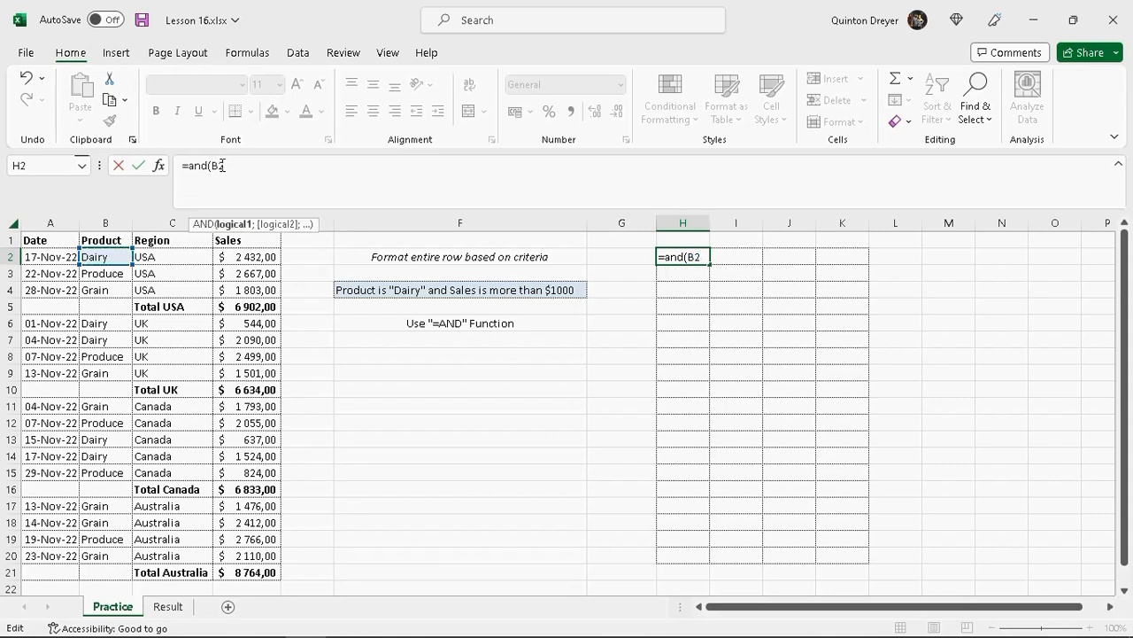
{"action": "type", "text": "$B2=\"Dairy"}
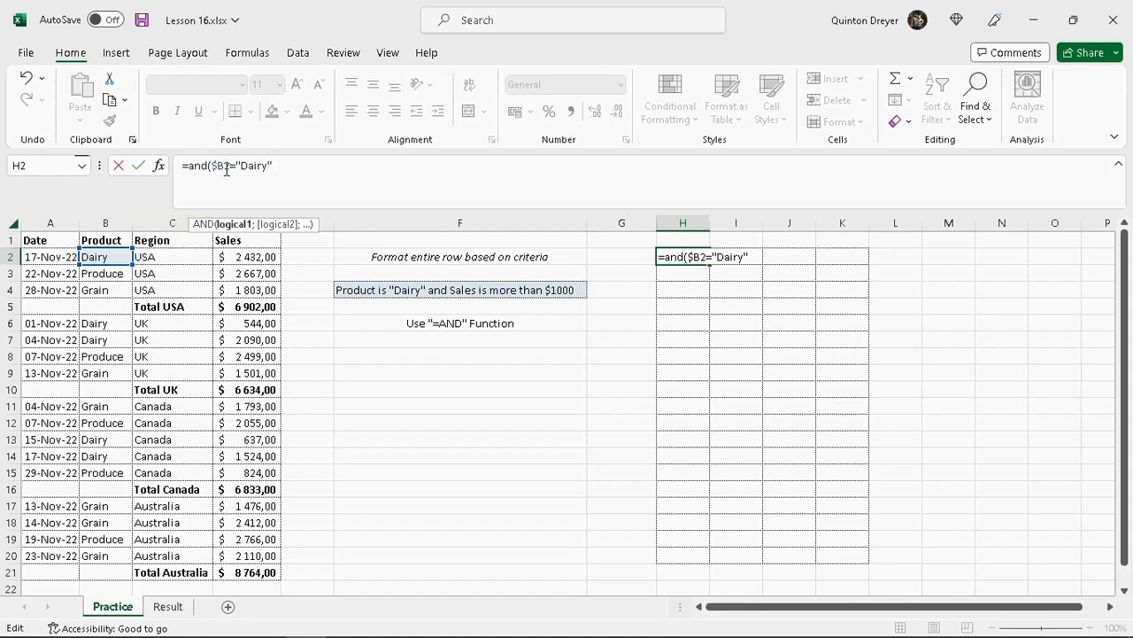
Step: Complete the AND formula in H2 with the second condition $D2>1000, locking only the sales column
{"action": "left_click_drag", "start_coordinate": [230, 167], "coordinate": [213, 165]}
{"action": "left_click", "coordinate": [225, 166]}
{"action": "left_click_drag", "start_coordinate": [227, 166], "coordinate": [218, 165]}
{"action": "double_click", "coordinate": [224, 167]}
{"action": "left_click", "coordinate": [230, 166]}
{"action": "type", "text": ";"}
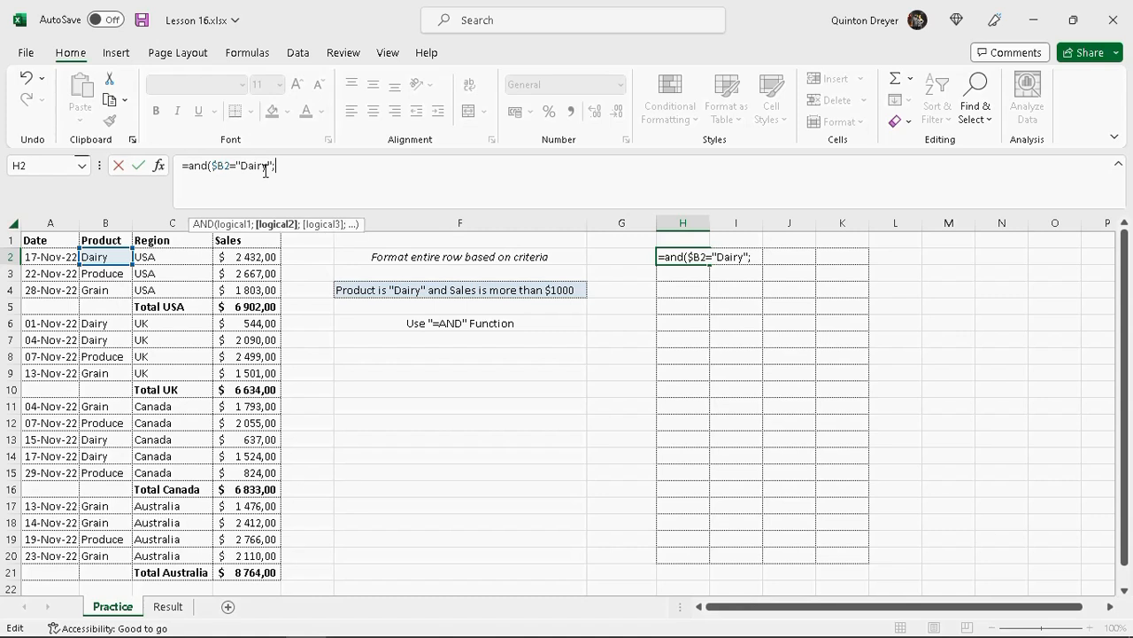
{"action": "left_click", "coordinate": [245, 256]}
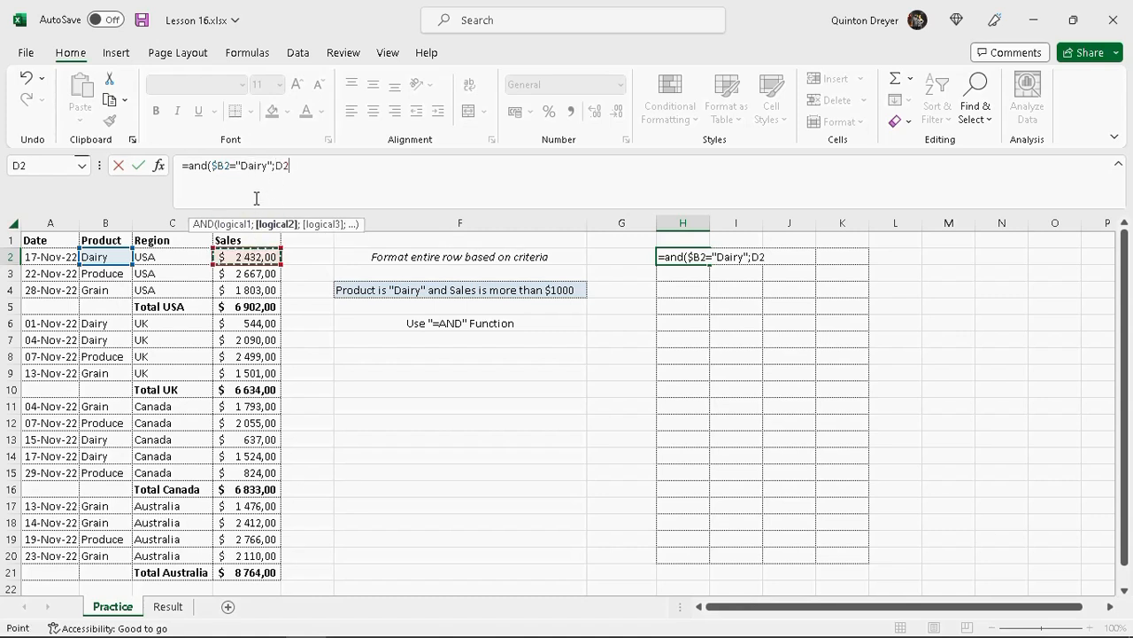
{"action": "left_click", "coordinate": [262, 172]}
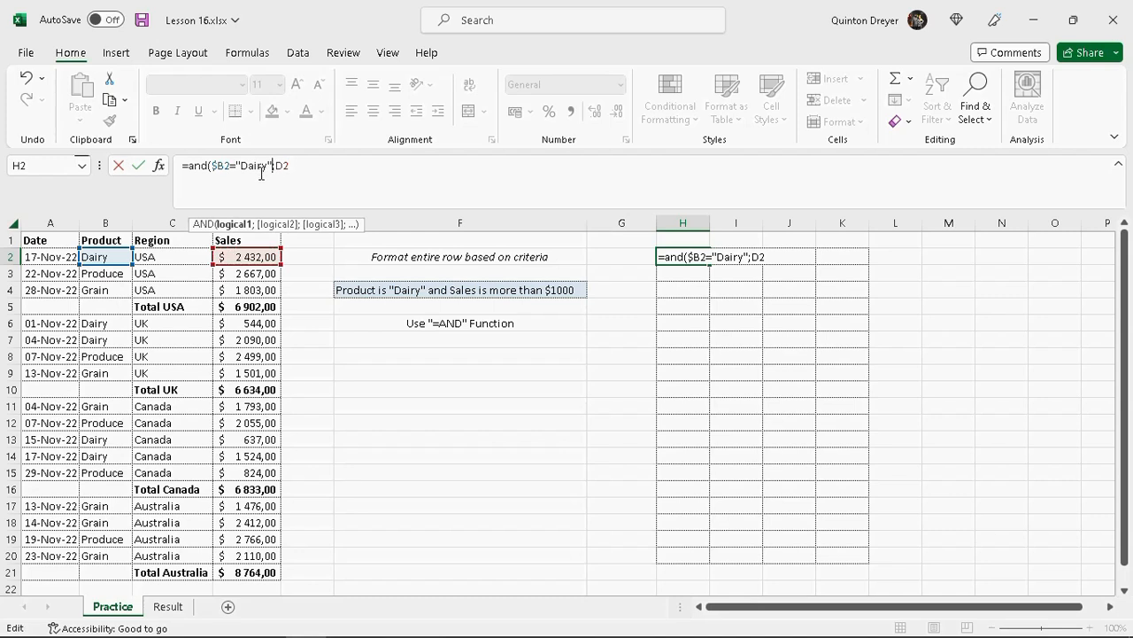
{"action": "left_click", "coordinate": [278, 165]}
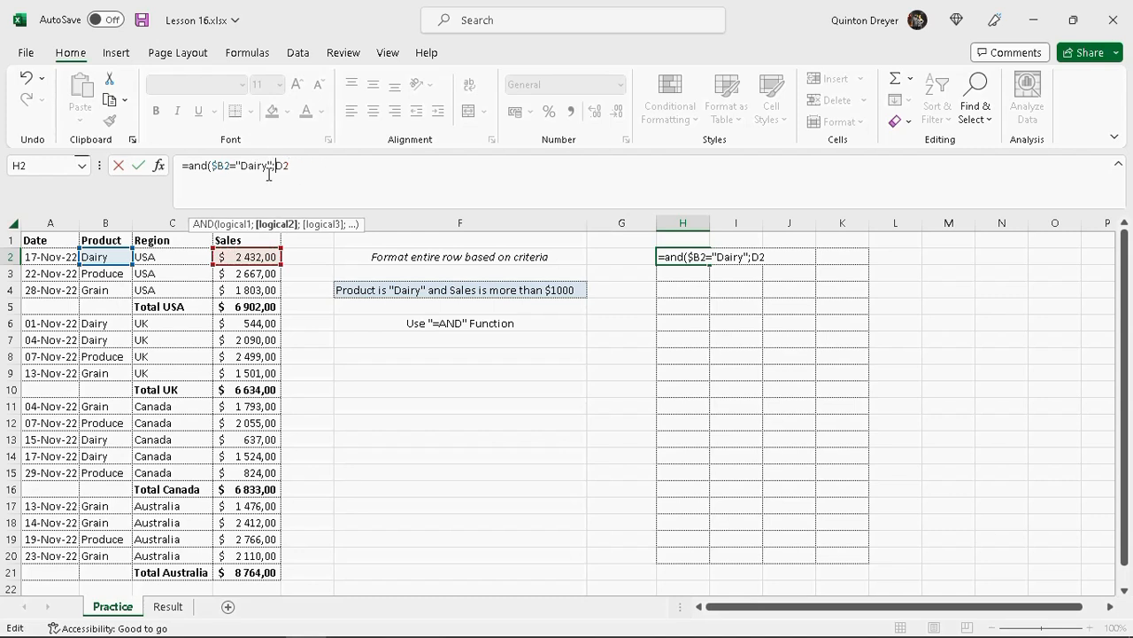
{"action": "type", "text": "$D2"}
{"action": "type", "text": ">1000)"}
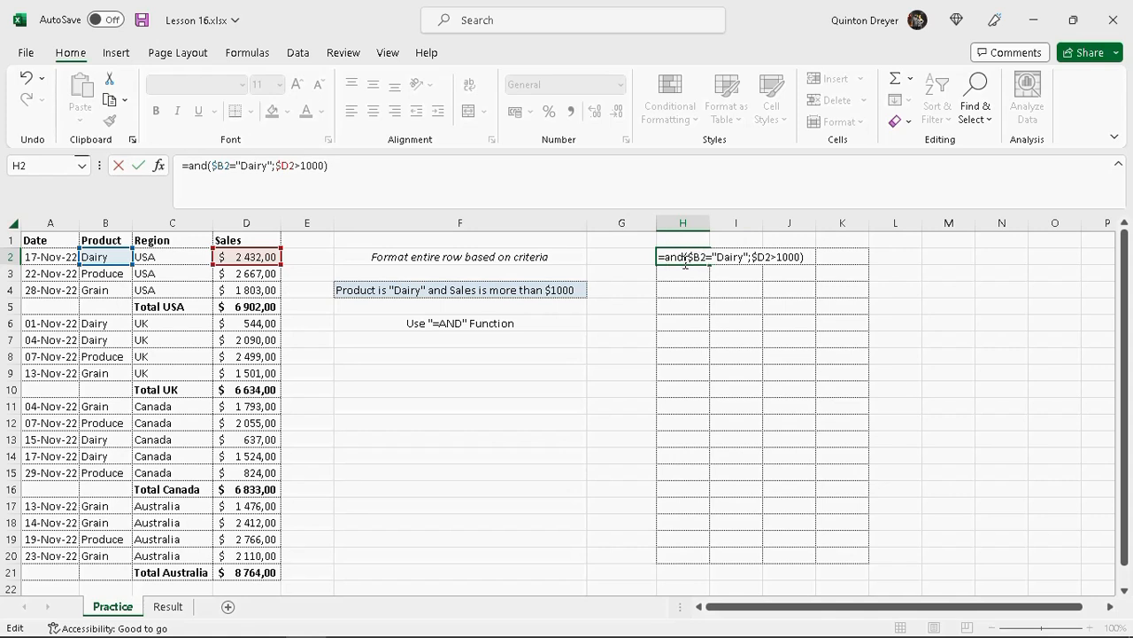
{"action": "key", "text": "Return"}
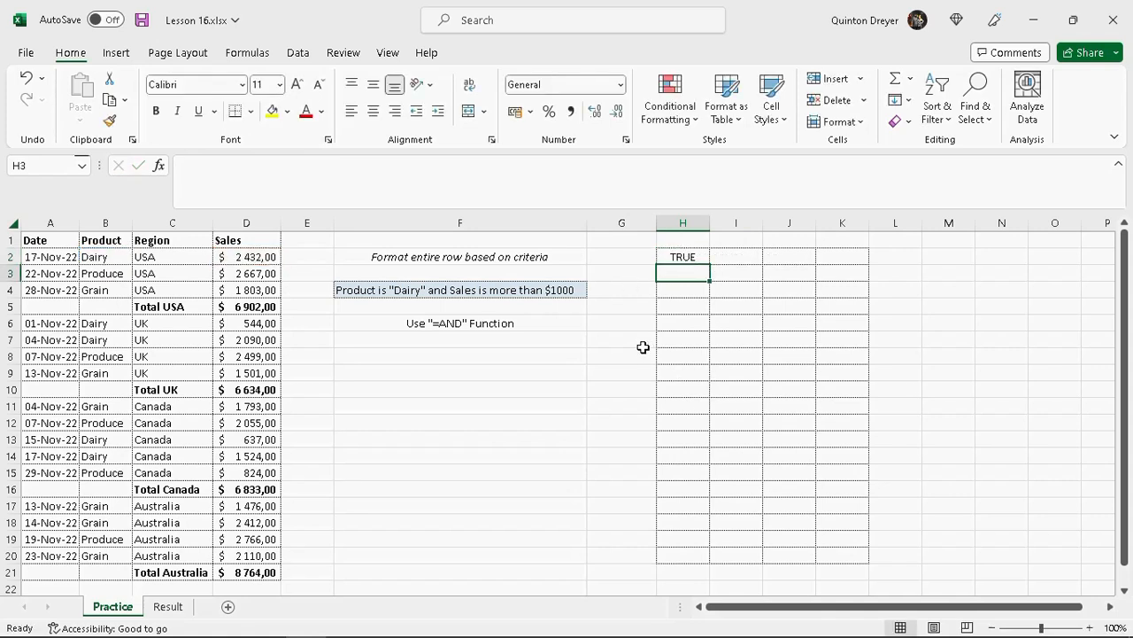
Step: Copy the AND formula from H2 into the whole helper grid H2:K20
{"action": "left_click", "coordinate": [691, 257]}
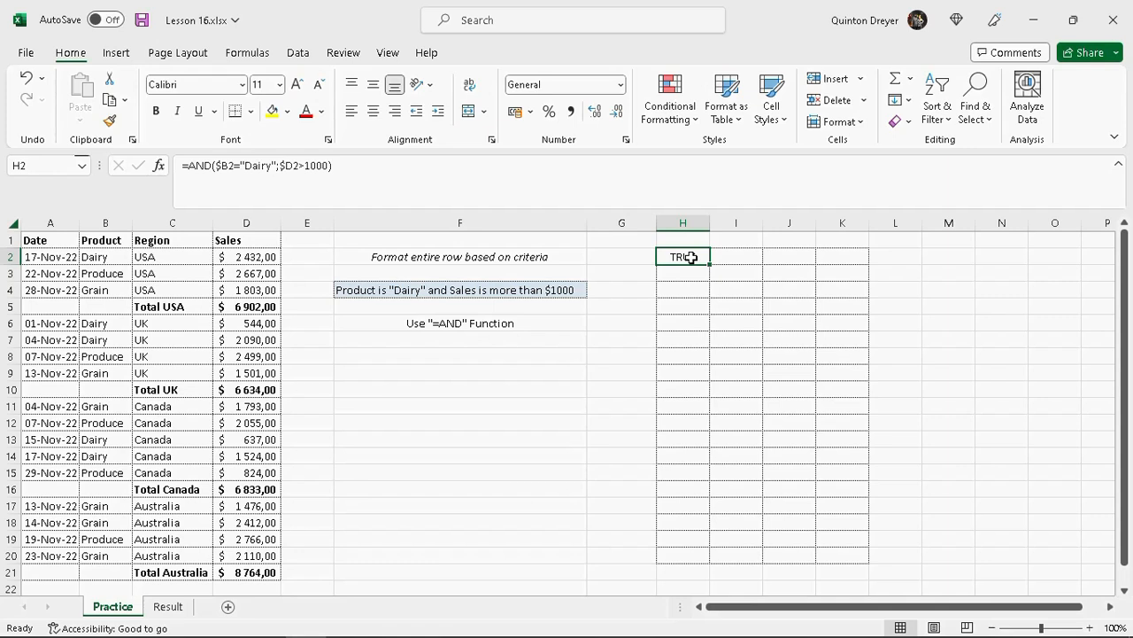
{"action": "key", "text": "ctrl+c"}
{"action": "left_click_drag", "start_coordinate": [682, 256], "coordinate": [842, 558]}
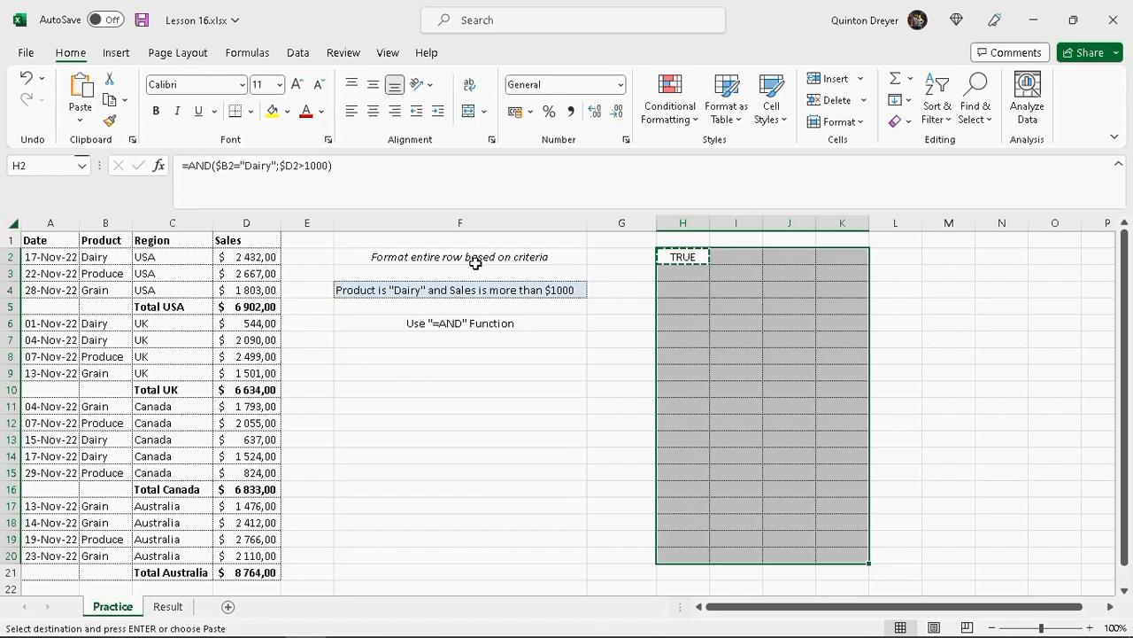
{"action": "key", "text": "Return"}
{"action": "left_click", "coordinate": [721, 372]}
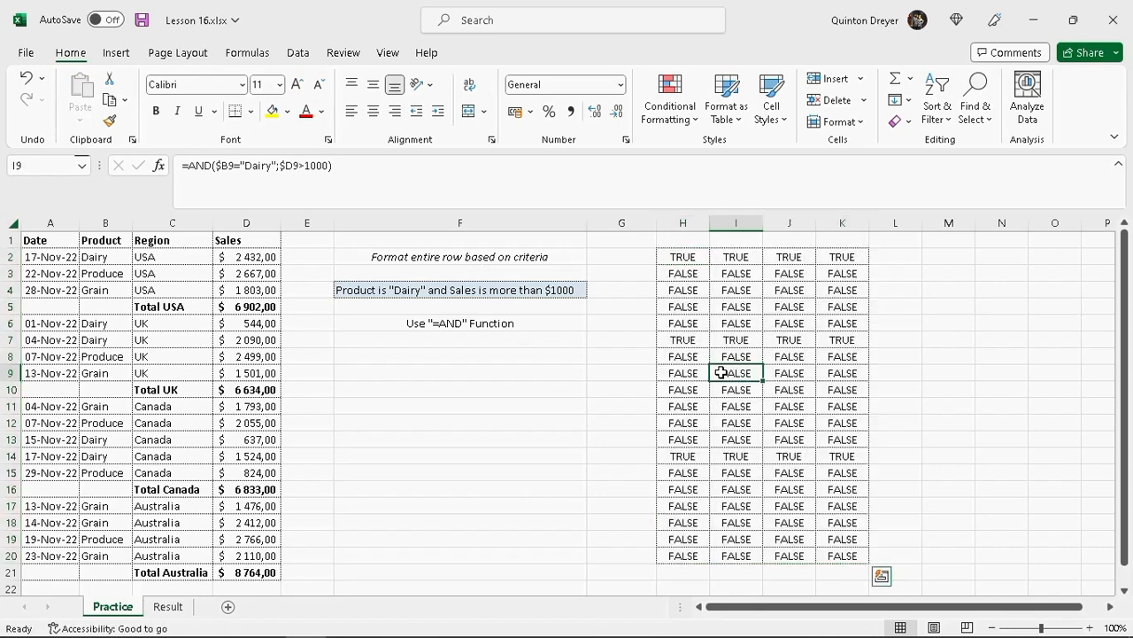
Step: Examine the TRUE and FALSE results in the helper grid H2:K20 row by row against the sales records
{"action": "left_click_drag", "start_coordinate": [680, 256], "coordinate": [835, 253]}
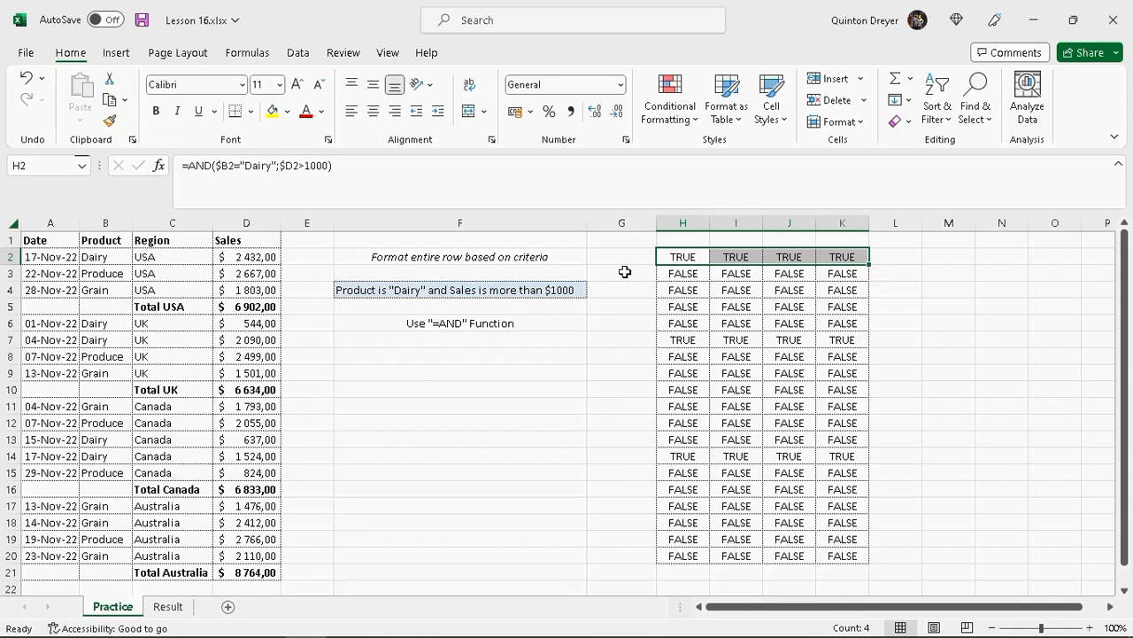
{"action": "left_click_drag", "start_coordinate": [700, 254], "coordinate": [833, 255]}
{"action": "left_click_drag", "start_coordinate": [64, 257], "coordinate": [248, 259]}
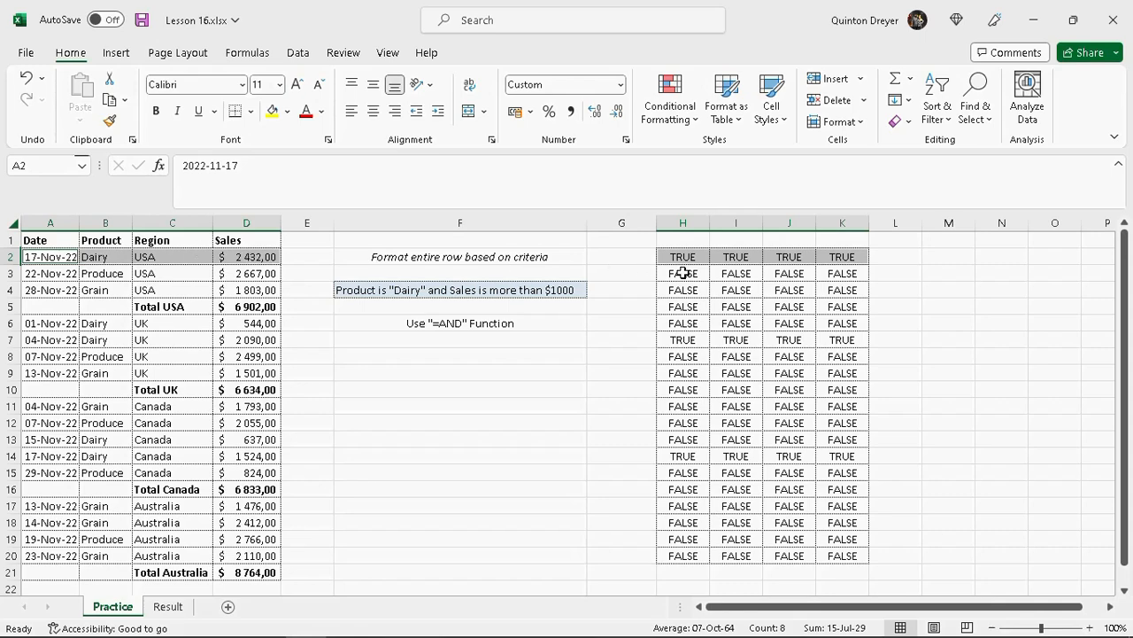
{"action": "left_click_drag", "start_coordinate": [682, 275], "coordinate": [841, 324]}
{"action": "left_click_drag", "start_coordinate": [683, 341], "coordinate": [850, 340]}
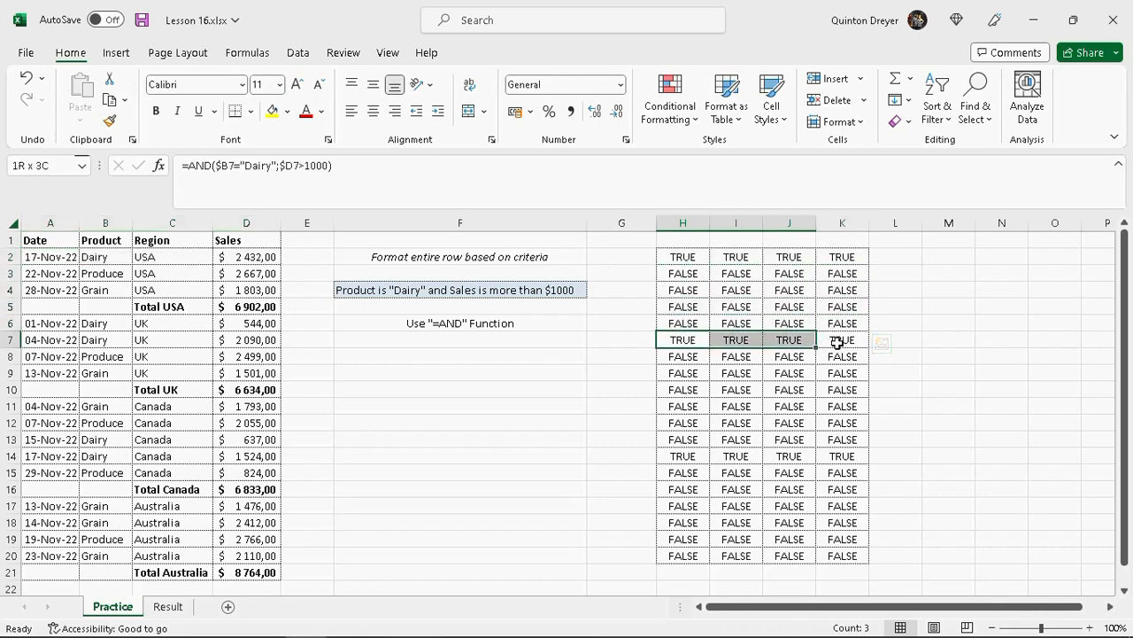
{"action": "left_click_drag", "start_coordinate": [697, 456], "coordinate": [858, 454]}
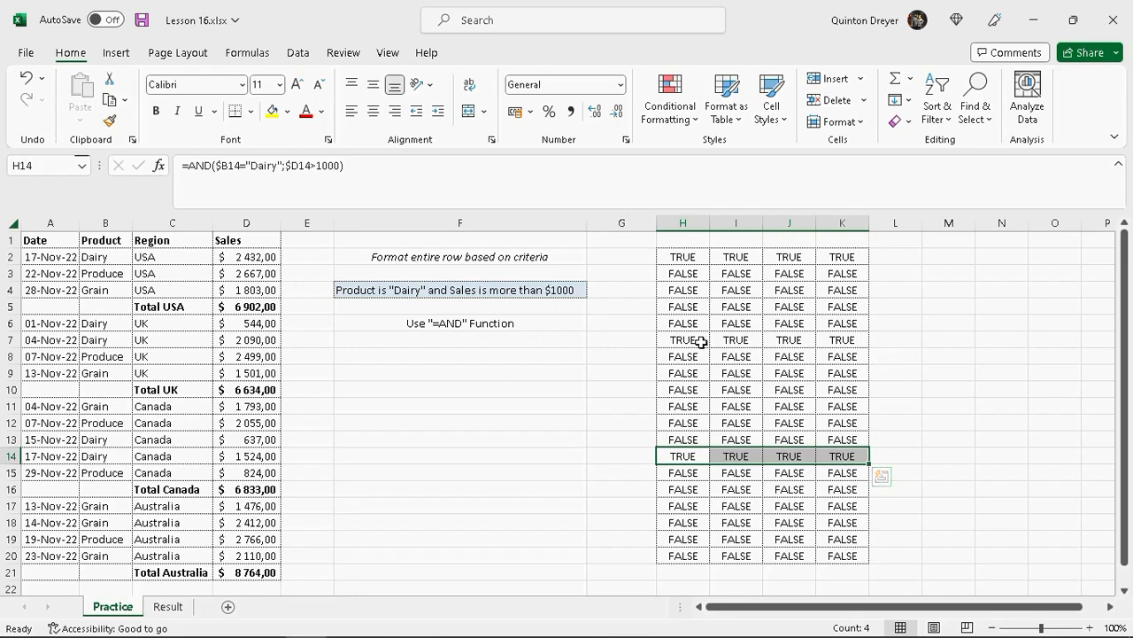
{"action": "left_click", "coordinate": [700, 391]}
{"action": "left_click_drag", "start_coordinate": [828, 282], "coordinate": [842, 321]}
{"action": "left_click_drag", "start_coordinate": [683, 276], "coordinate": [845, 328]}
{"action": "left_click_drag", "start_coordinate": [682, 356], "coordinate": [844, 443]}
{"action": "left_click", "coordinate": [812, 517]}
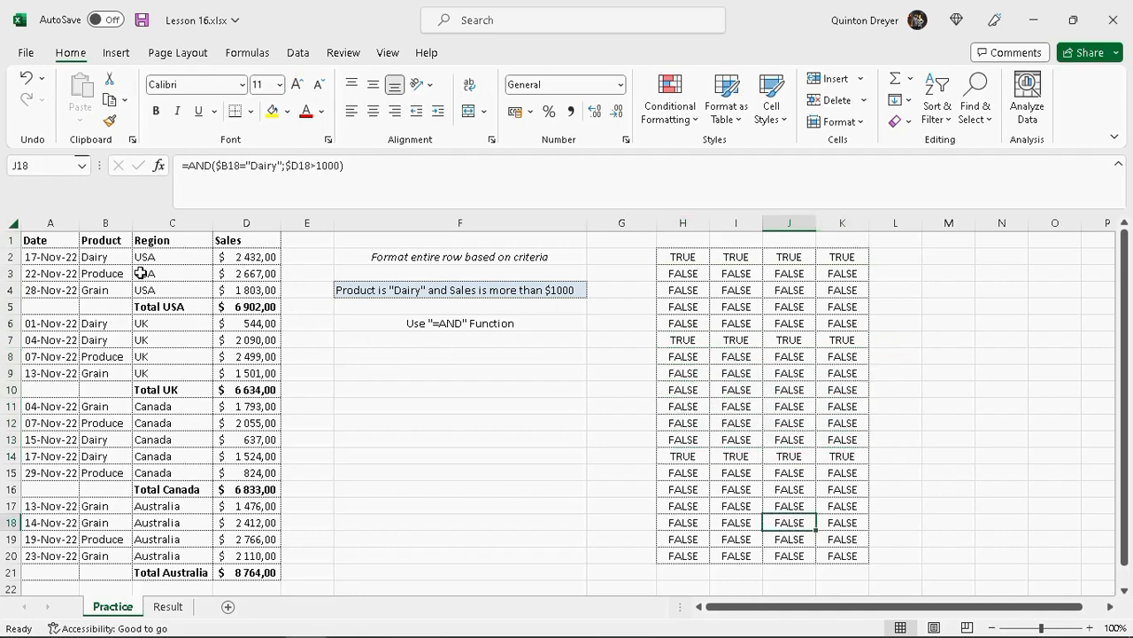
Step: Start a new conditional formatting rule for A2:D20 that uses a formula to determine which cells to format
{"action": "left_click_drag", "start_coordinate": [37, 257], "coordinate": [262, 556]}
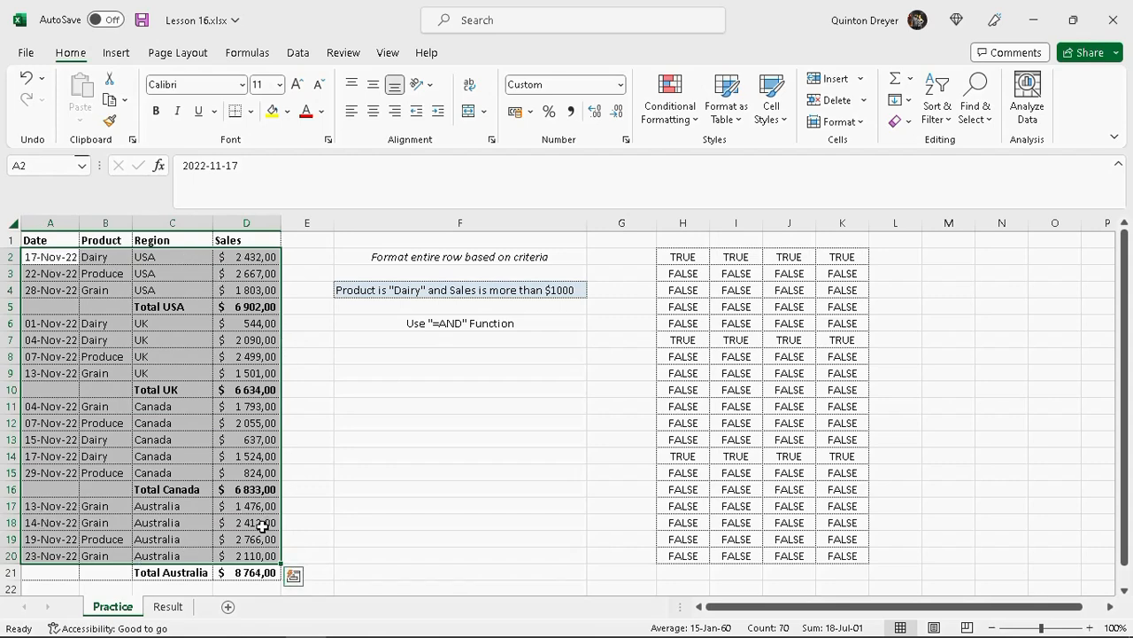
{"action": "left_click", "coordinate": [696, 124]}
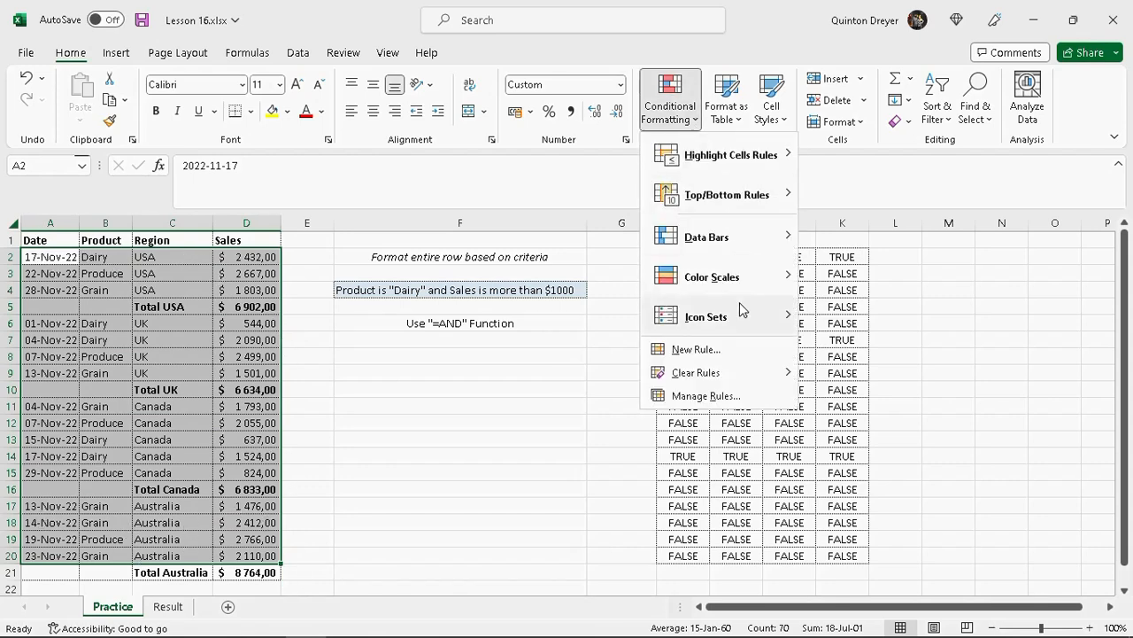
{"action": "left_click", "coordinate": [676, 350]}
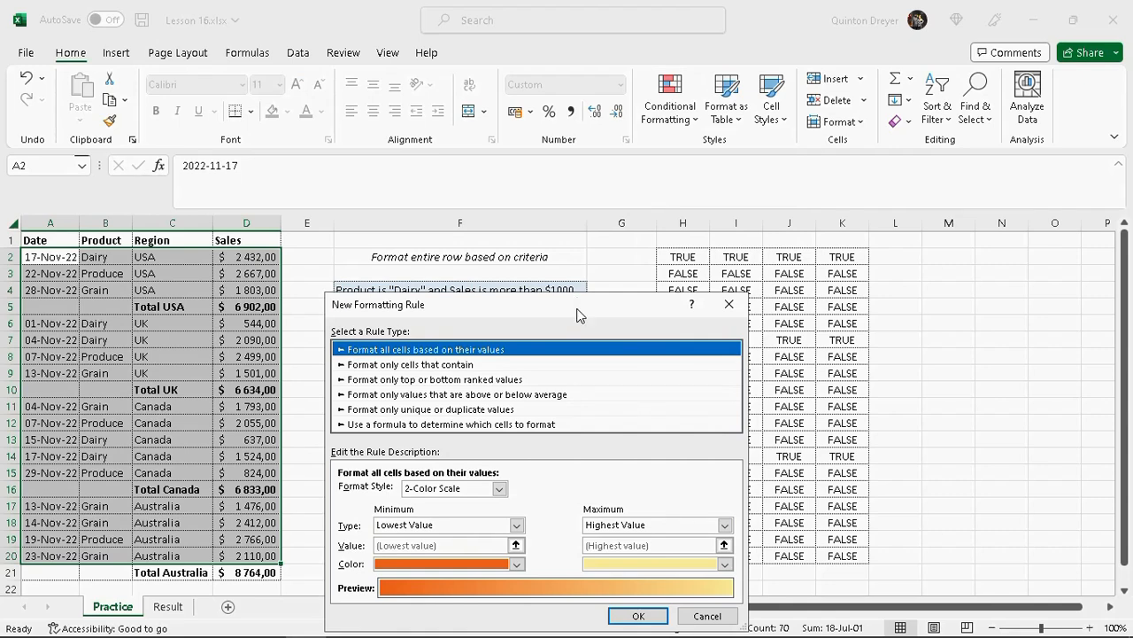
{"action": "left_click_drag", "start_coordinate": [577, 310], "coordinate": [846, 200]}
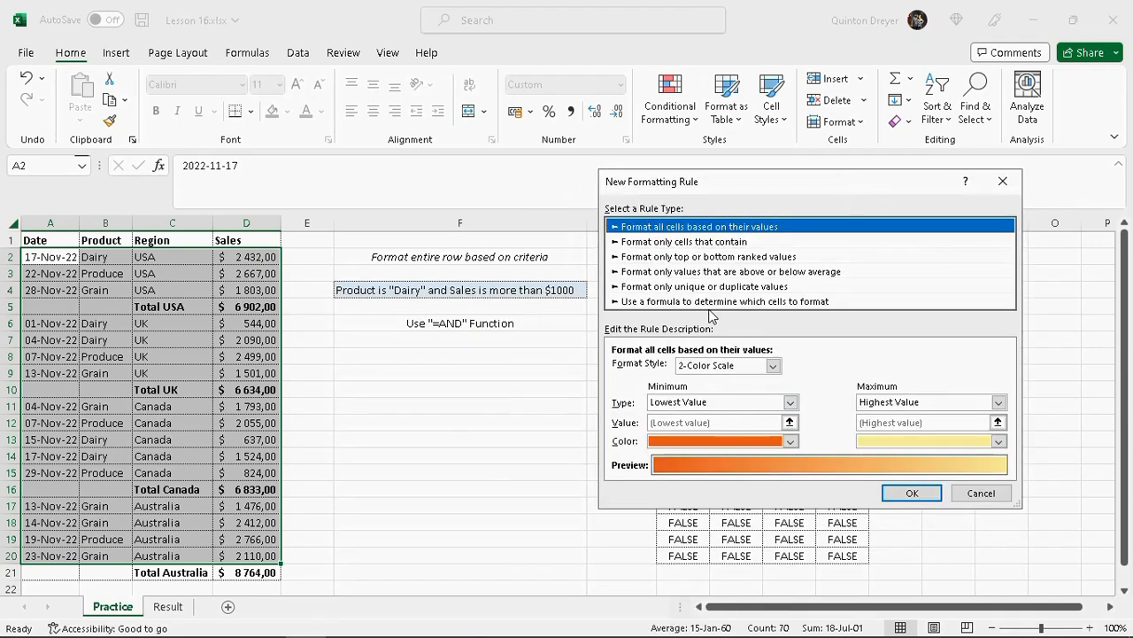
{"action": "left_click", "coordinate": [644, 302]}
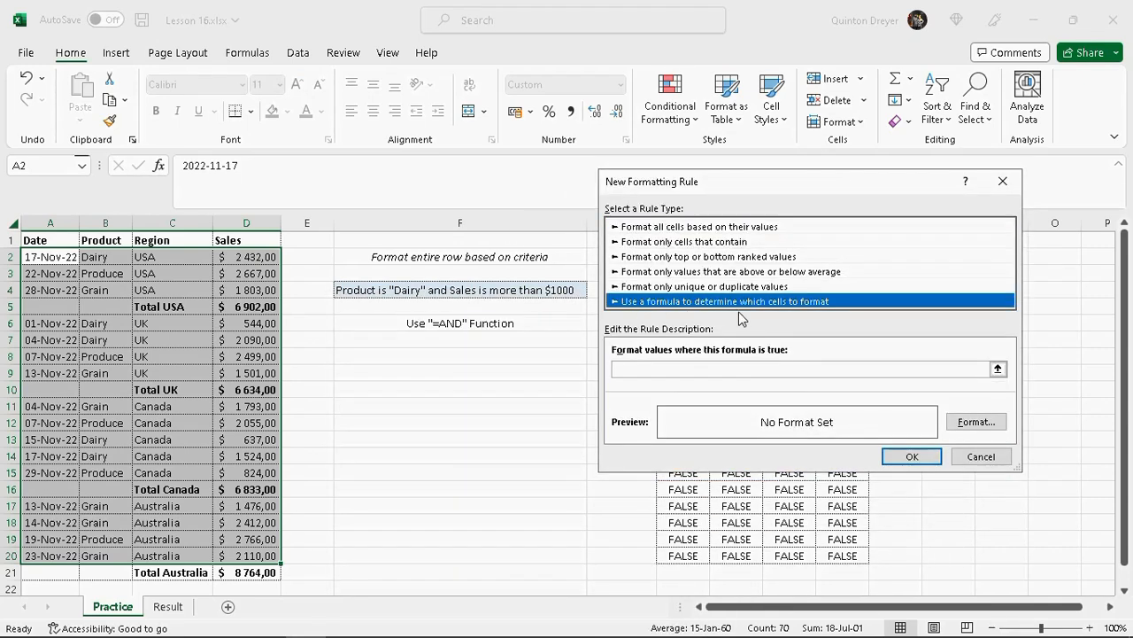
Step: Set the new rule's format to a light blue background fill
{"action": "left_click", "coordinate": [971, 423]}
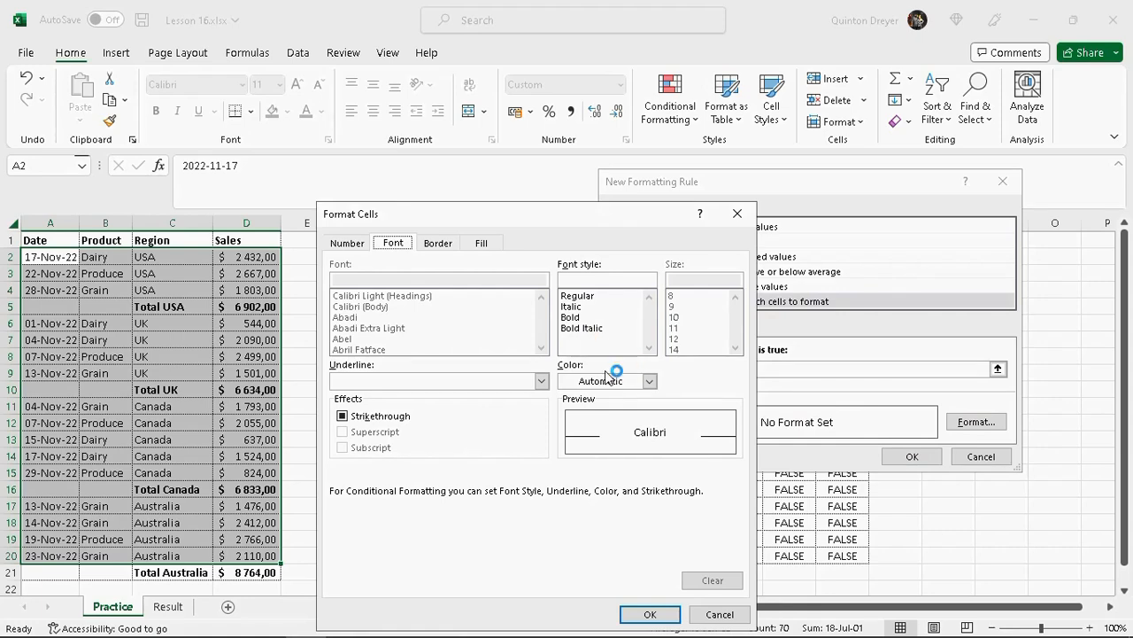
{"action": "left_click", "coordinate": [479, 245]}
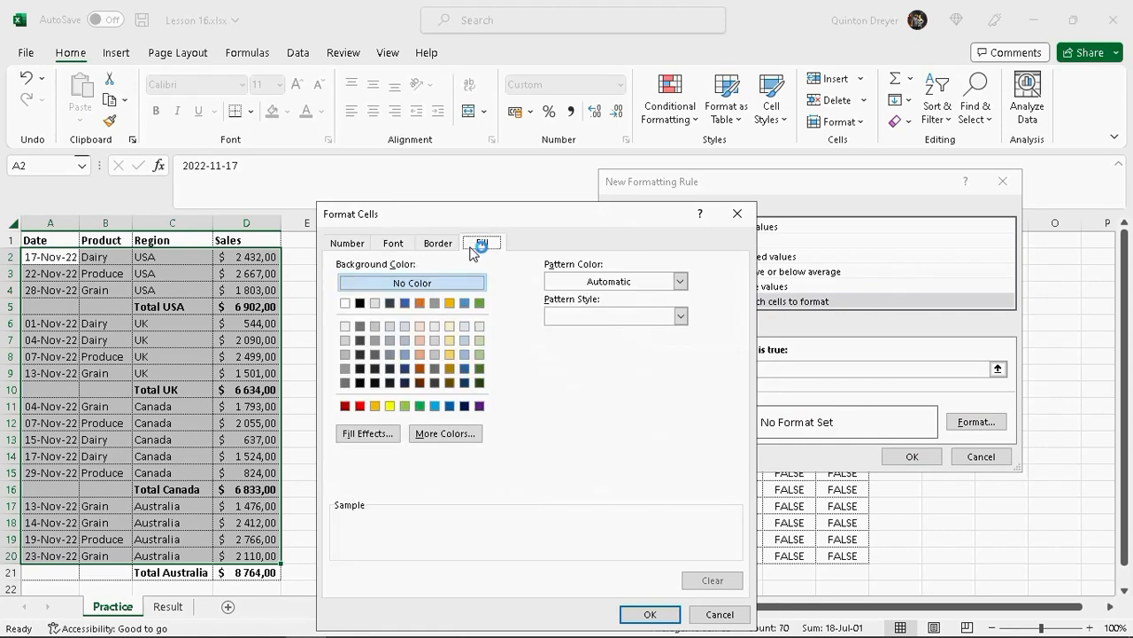
{"action": "left_click", "coordinate": [464, 326]}
{"action": "left_click", "coordinate": [652, 613]}
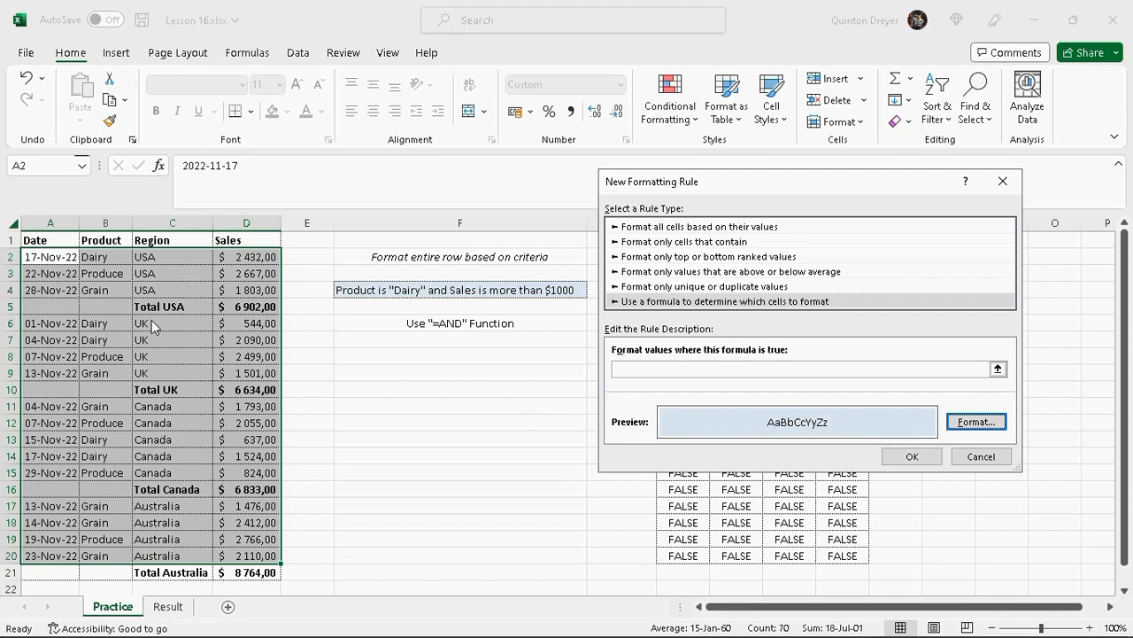
Step: Begin the rule's AND formula with the condition $B2="Dairy", locking only the product column
{"action": "left_click", "coordinate": [742, 371]}
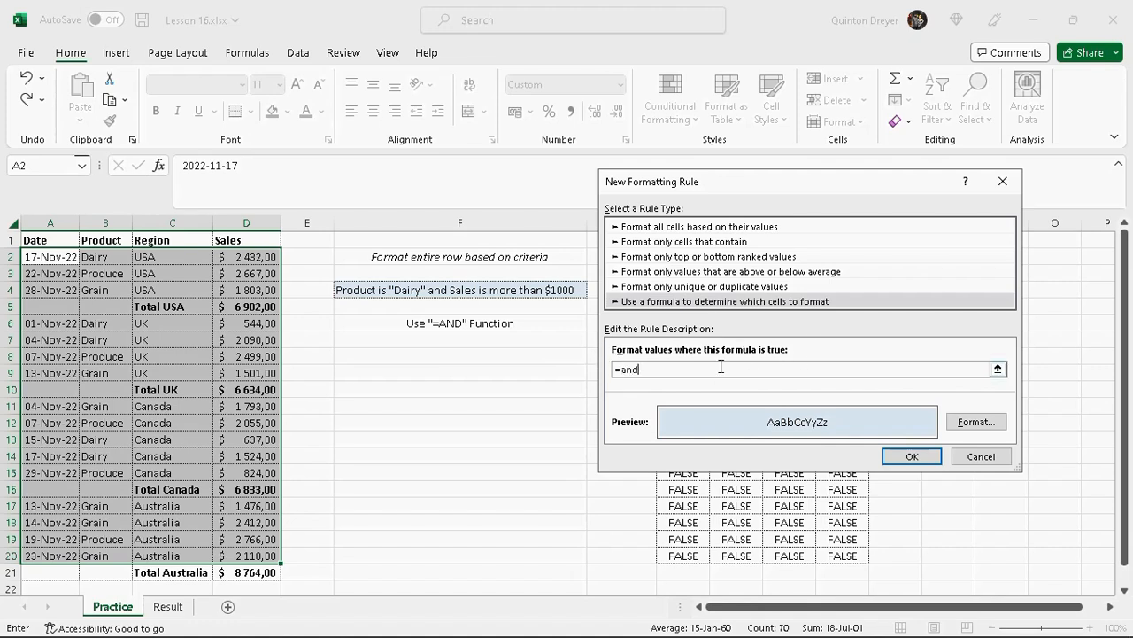
{"action": "key", "text": "BackSpace"}
{"action": "key", "text": "BackSpace"}
{"action": "key", "text": "BackSpace"}
{"action": "left_click", "coordinate": [104, 254]}
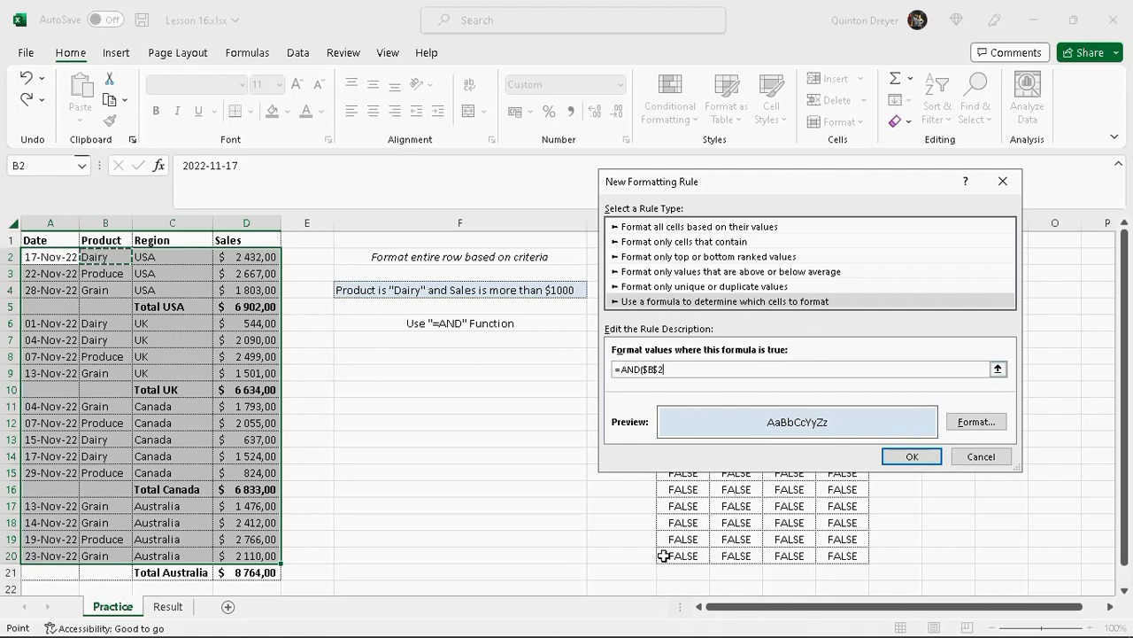
{"action": "left_click_drag", "start_coordinate": [852, 186], "coordinate": [448, 230]}
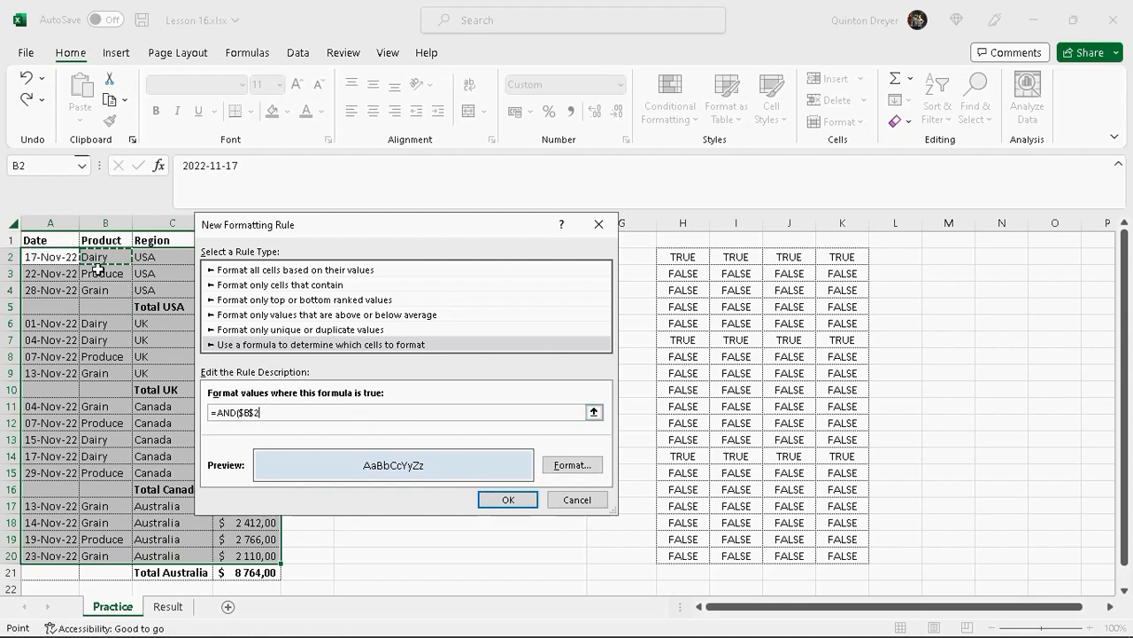
{"action": "left_click", "coordinate": [290, 416]}
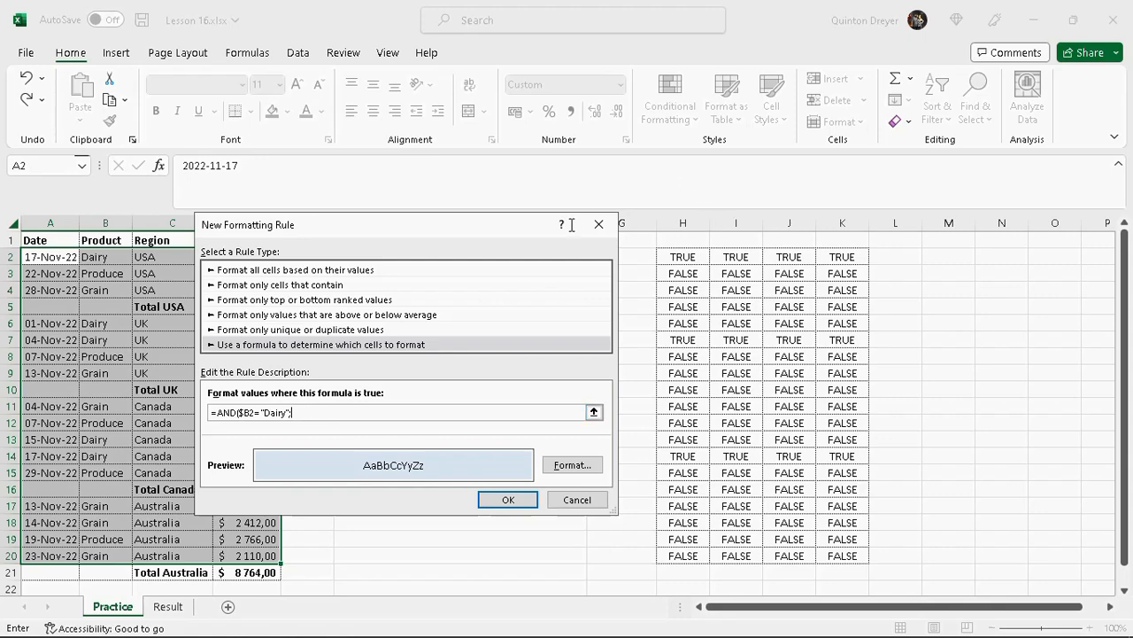
Step: Finish the rule formula with the condition $D2>1000, locking only the sales column, and apply the rule
{"action": "left_click_drag", "start_coordinate": [462, 235], "coordinate": [575, 229]}
{"action": "left_click", "coordinate": [256, 256]}
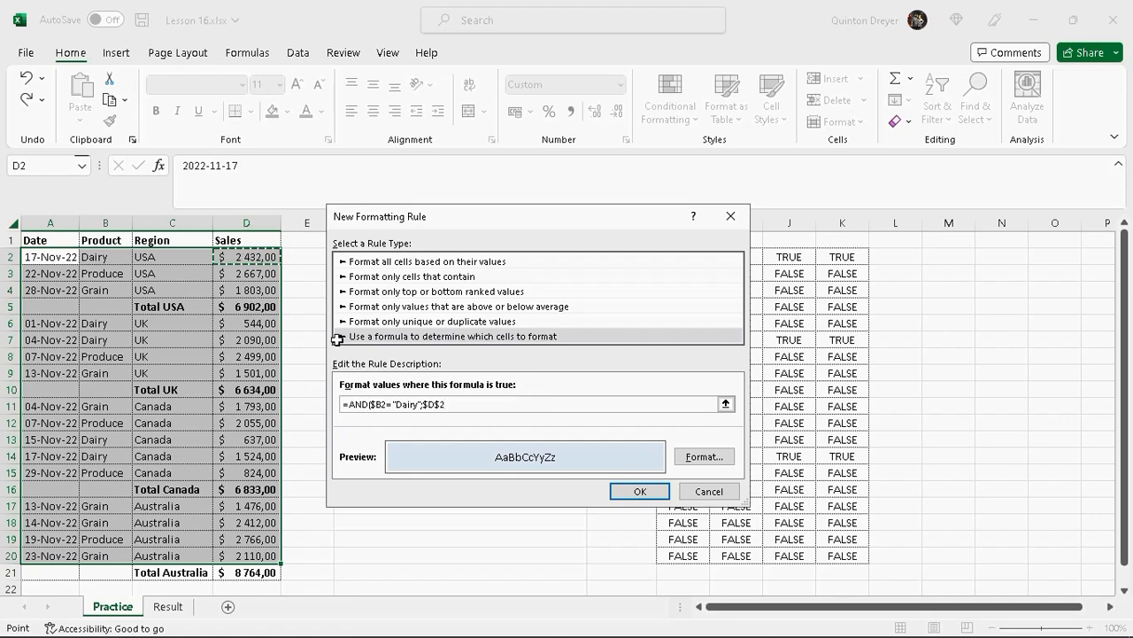
{"action": "left_click", "coordinate": [440, 405]}
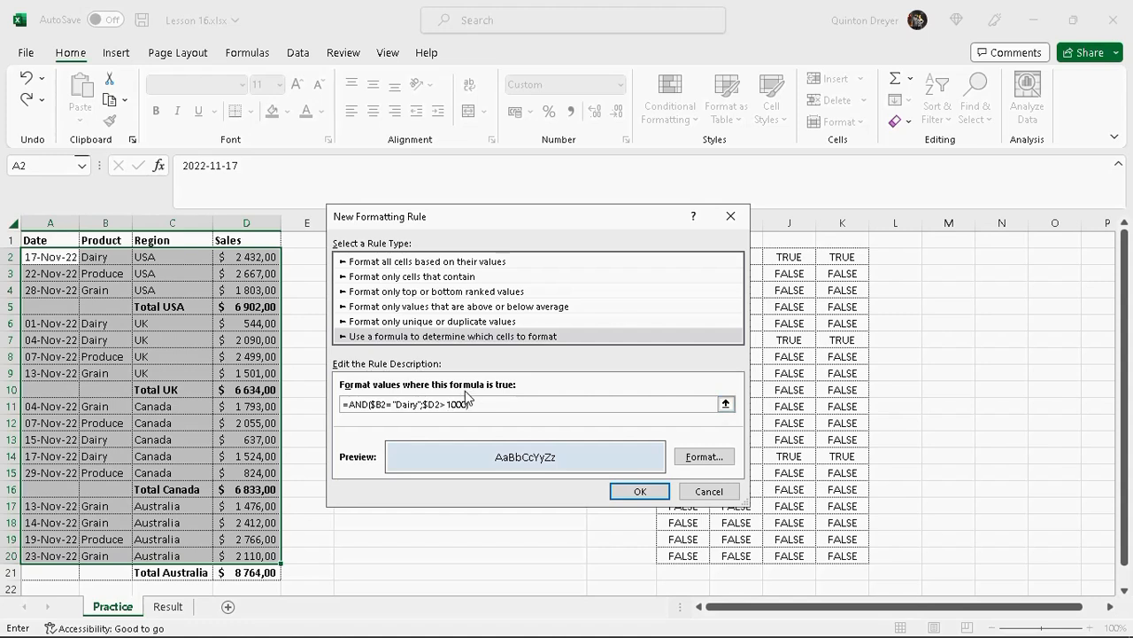
{"action": "left_click", "coordinate": [659, 497]}
{"action": "left_click", "coordinate": [341, 377]}
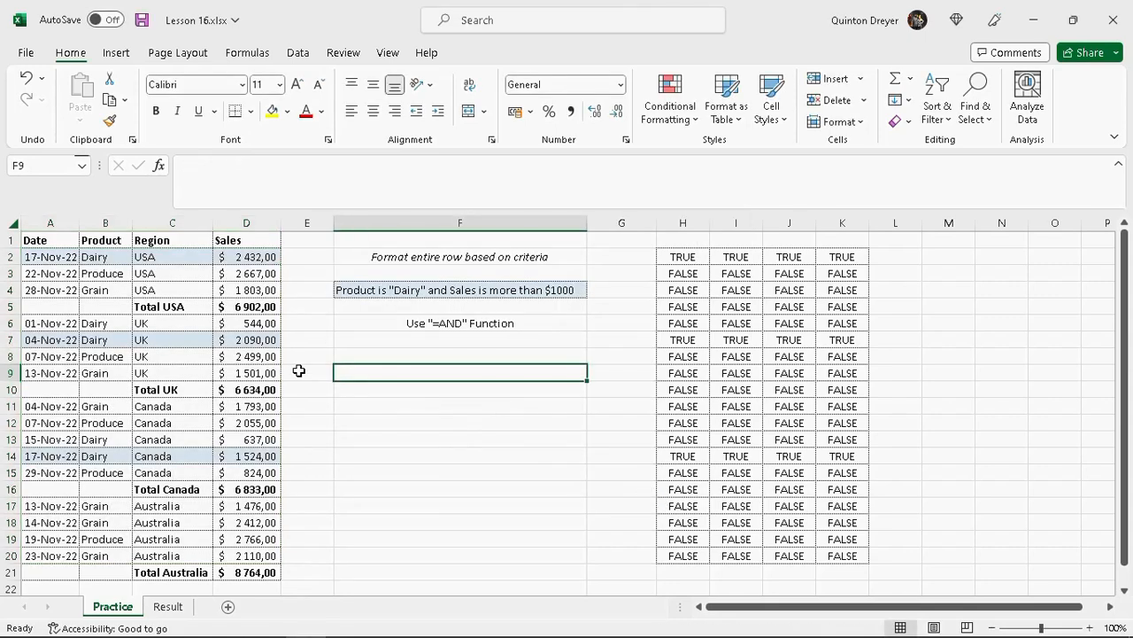
Step: Compare the formatted sales rows 2, 7 and 14 with the matching rows of the helper grid
{"action": "left_click", "coordinate": [11, 340]}
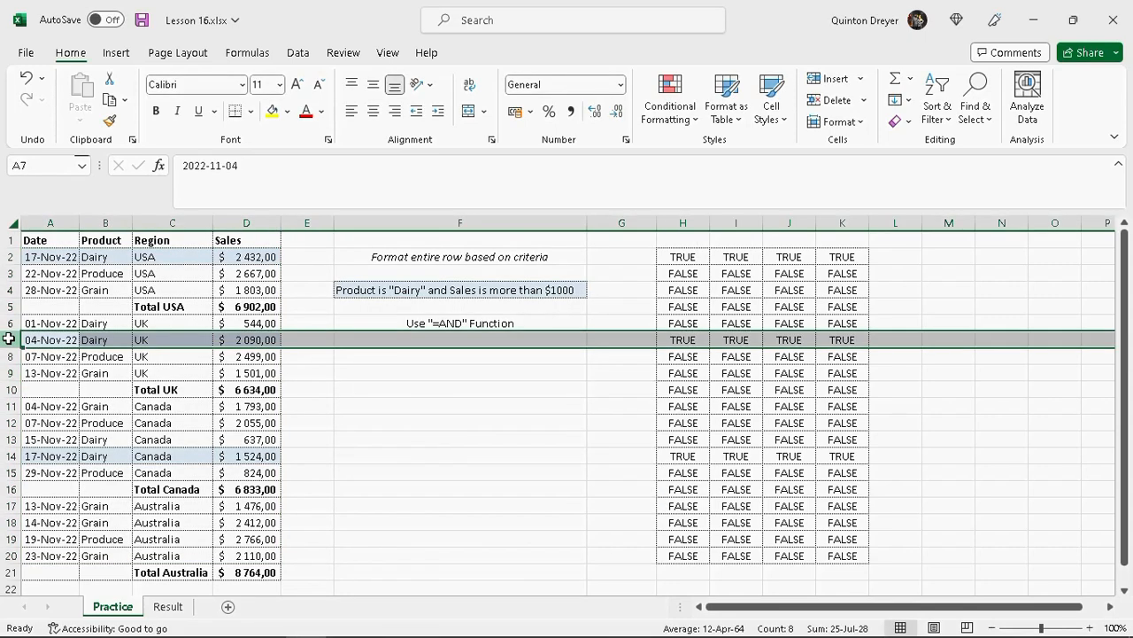
{"action": "left_click", "coordinate": [11, 257], "text": "ctrl"}
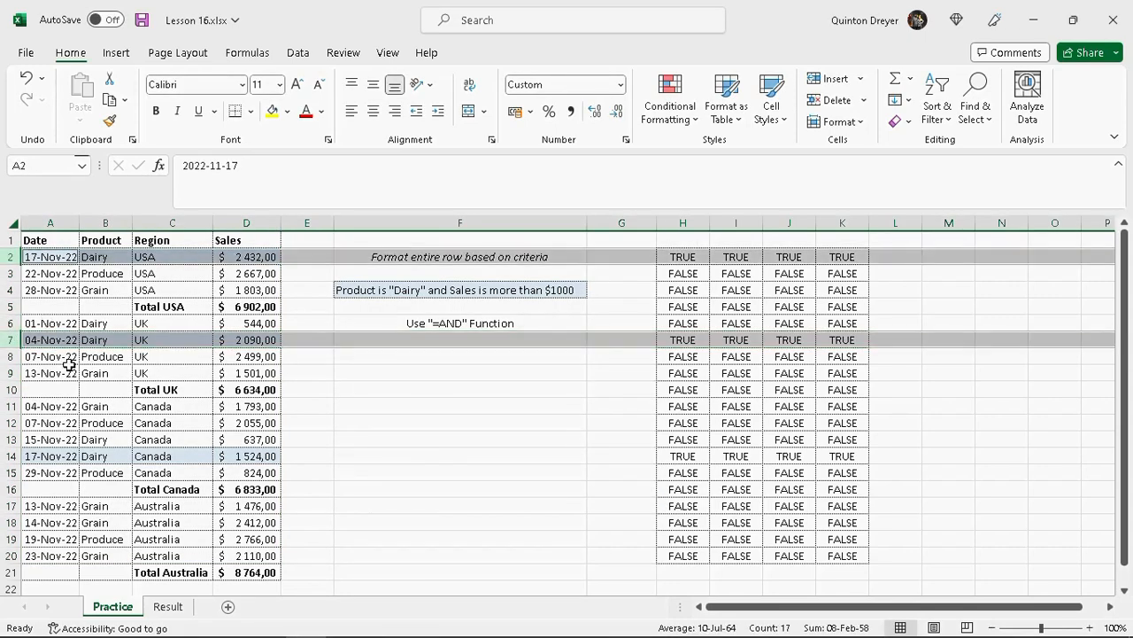
{"action": "left_click", "coordinate": [11, 456], "text": "ctrl"}
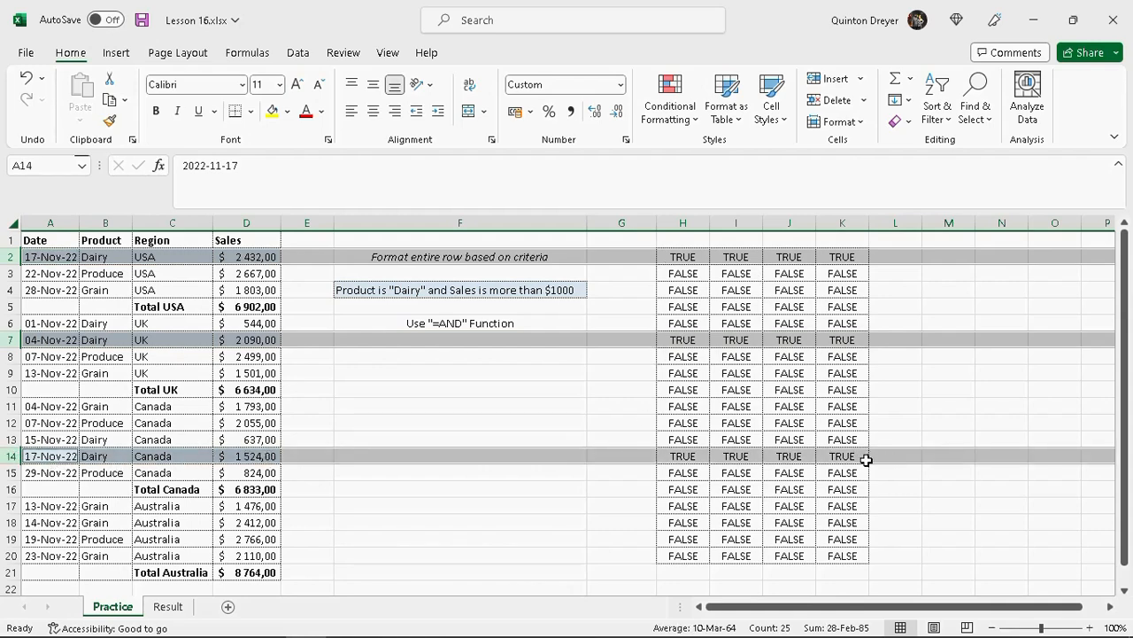
{"action": "left_click", "coordinate": [392, 359]}
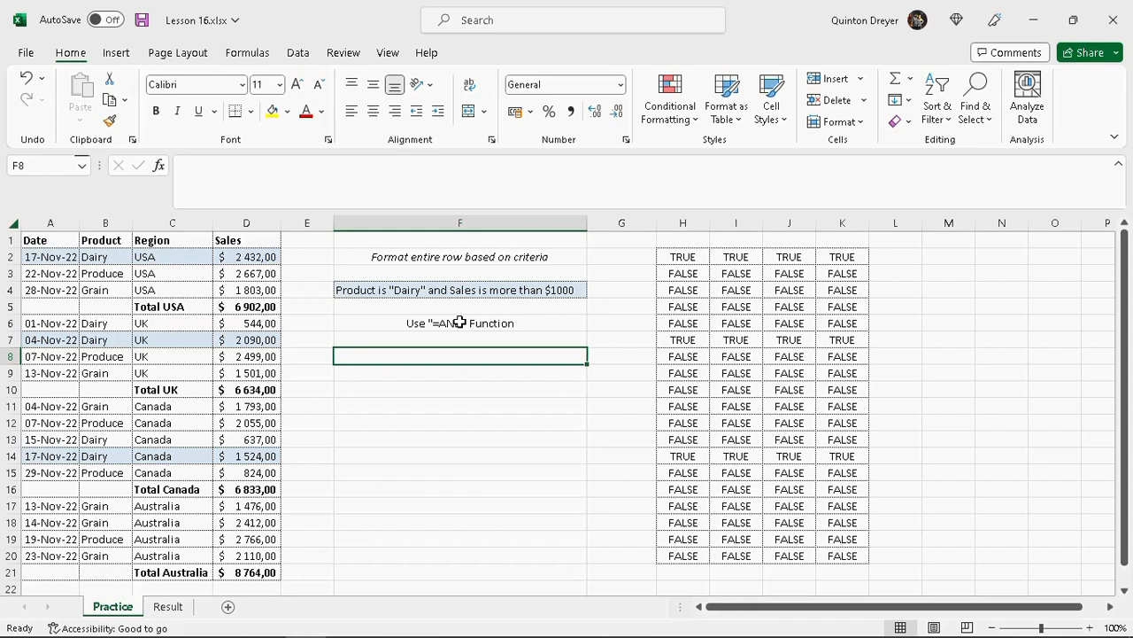
Step: Try to start a third condition in helper cell H2's AND formula by adding an argument separator after $D2>1000
{"action": "left_click", "coordinate": [662, 256]}
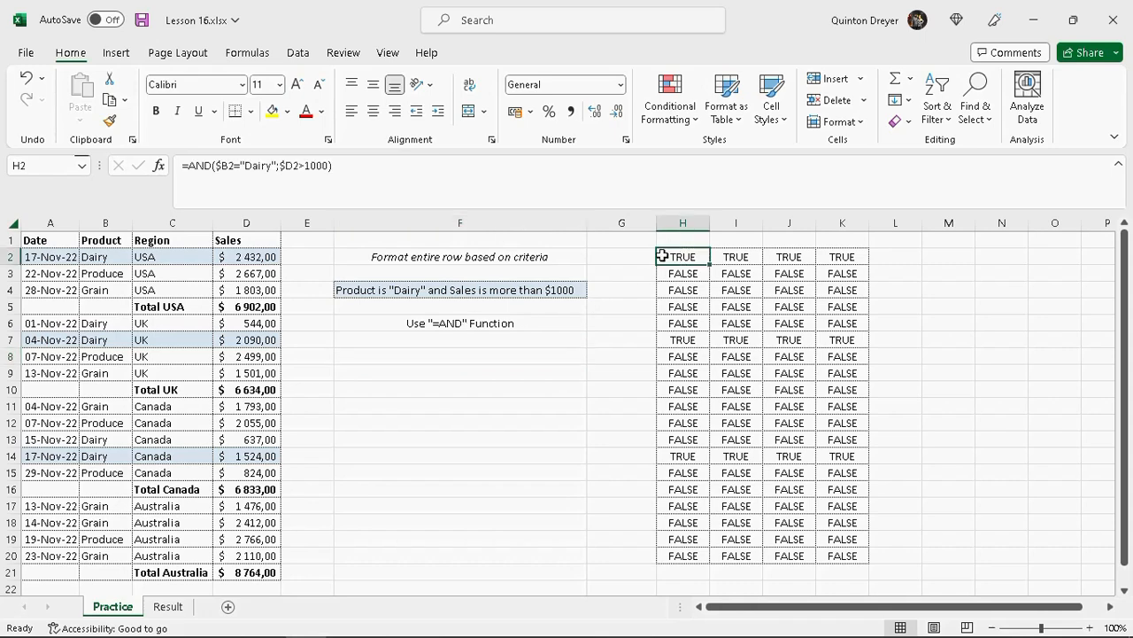
{"action": "left_click", "coordinate": [282, 166]}
{"action": "left_click", "coordinate": [297, 164]}
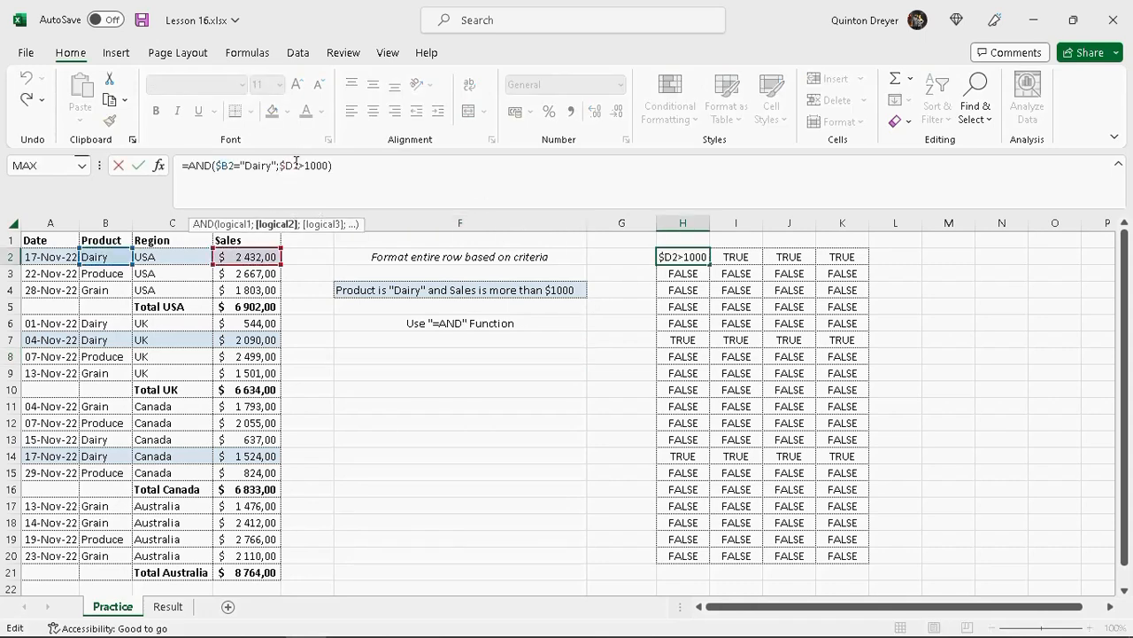
{"action": "left_click", "coordinate": [327, 165]}
{"action": "type", "text": ";"}
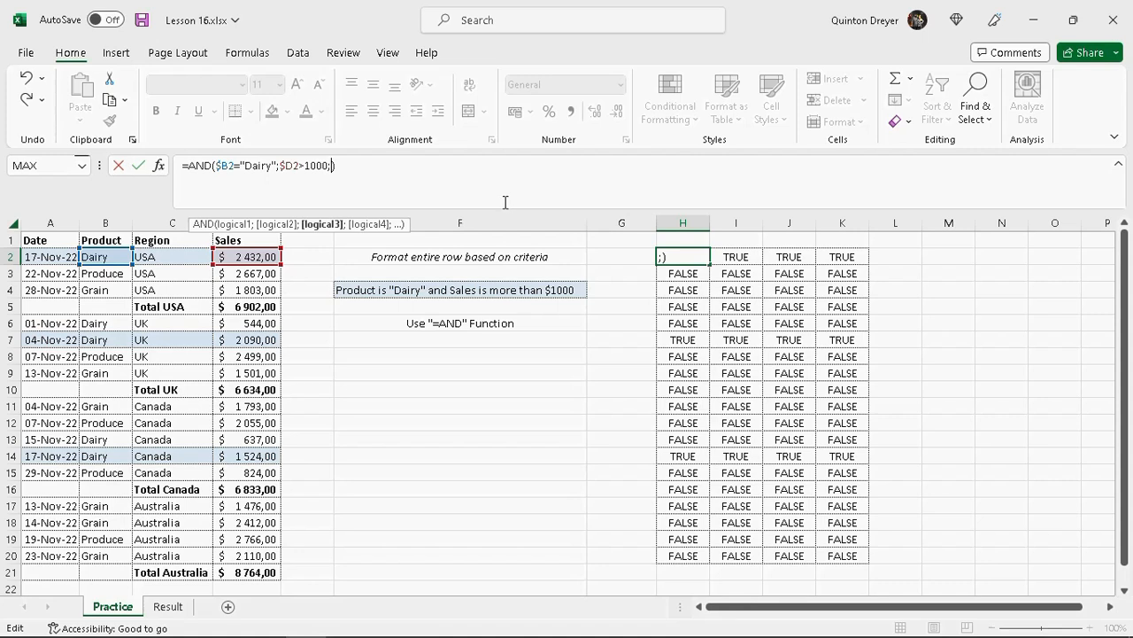
{"action": "key", "text": "BackSpace"}
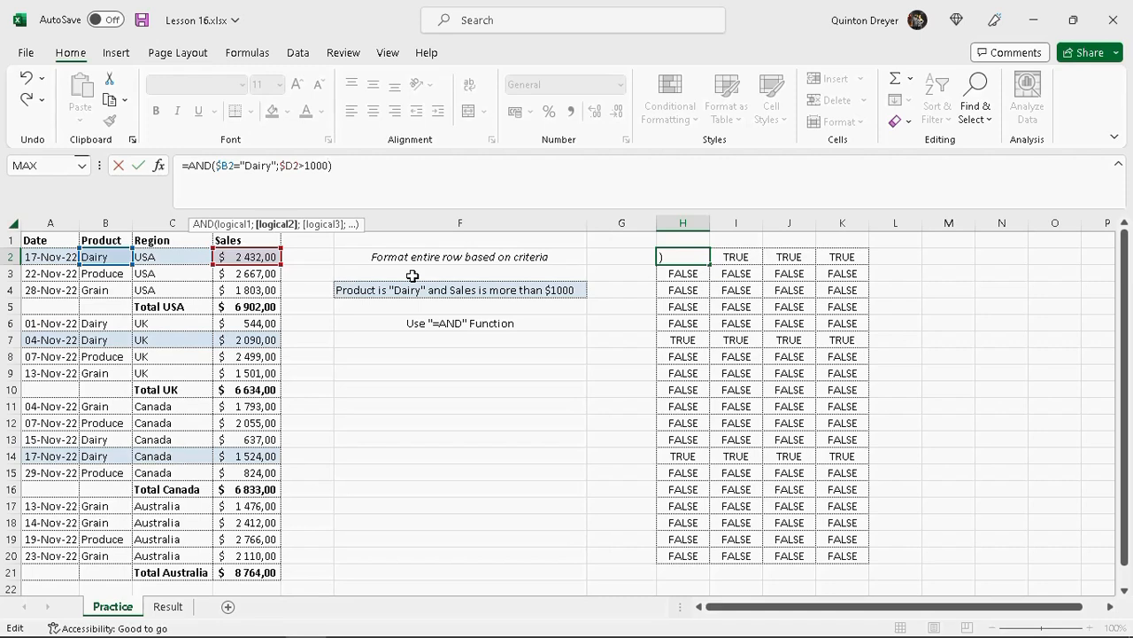
{"action": "key", "text": "Return"}
Step: Review the AND formula and its results across helper cells H2:K2 against the instruction to use the AND function
{"action": "left_click", "coordinate": [680, 257]}
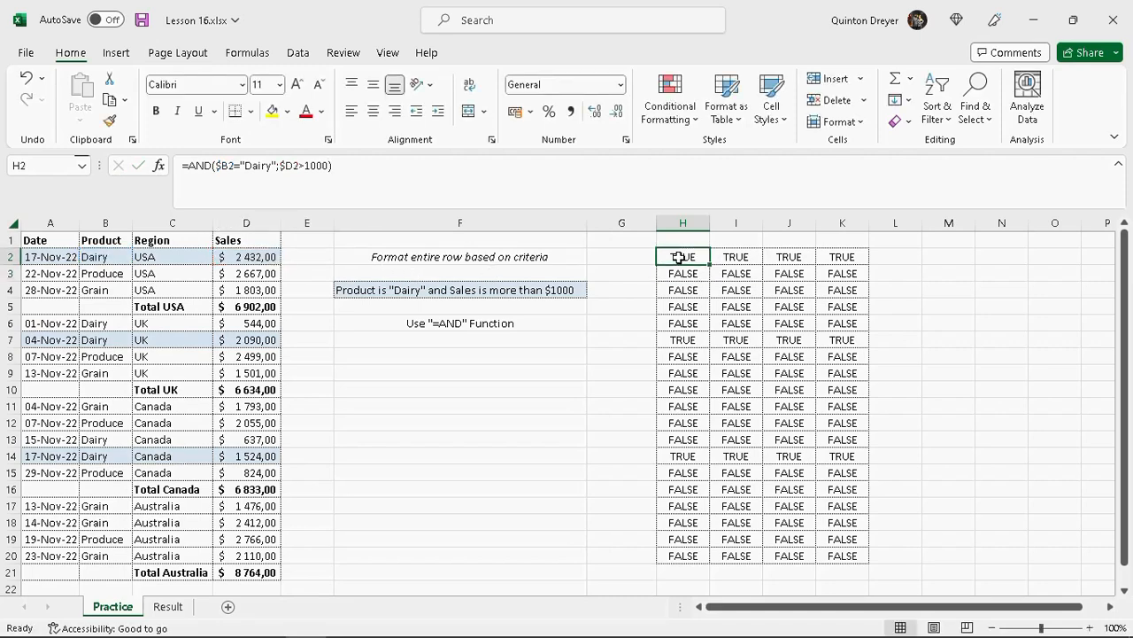
{"action": "left_click", "coordinate": [735, 258]}
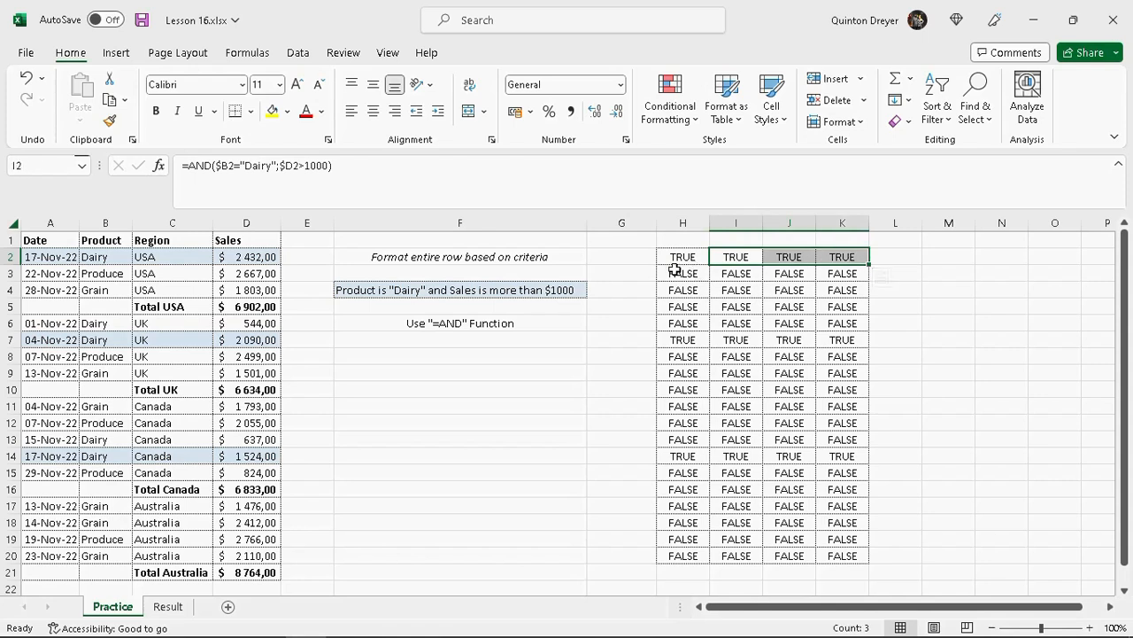
{"action": "left_click_drag", "start_coordinate": [678, 257], "coordinate": [837, 255]}
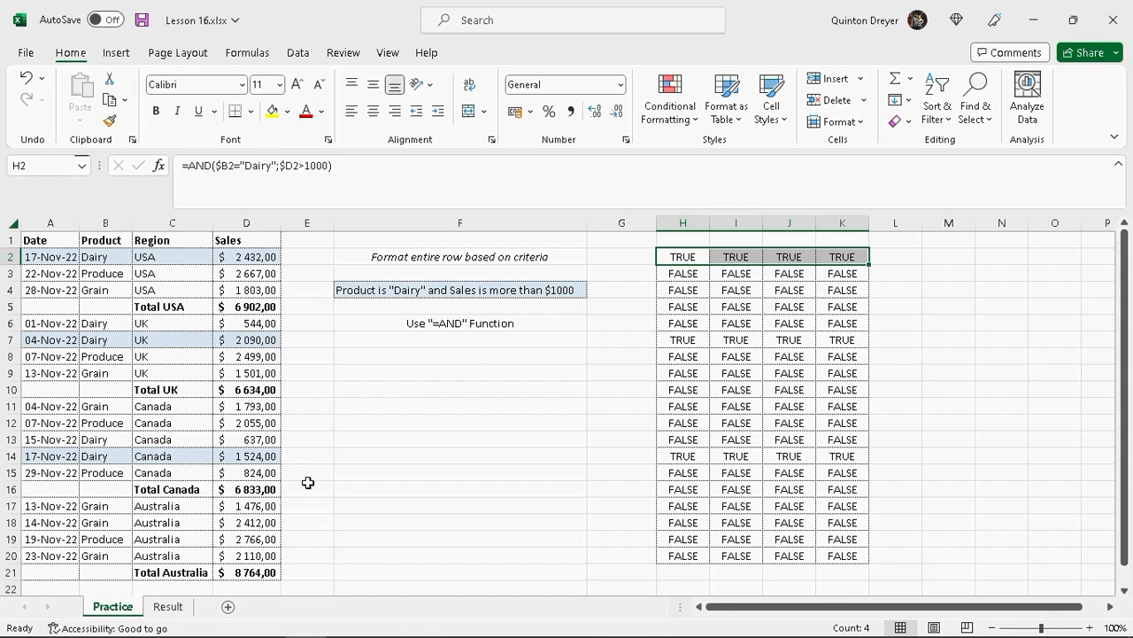
{"action": "left_click", "coordinate": [438, 323]}
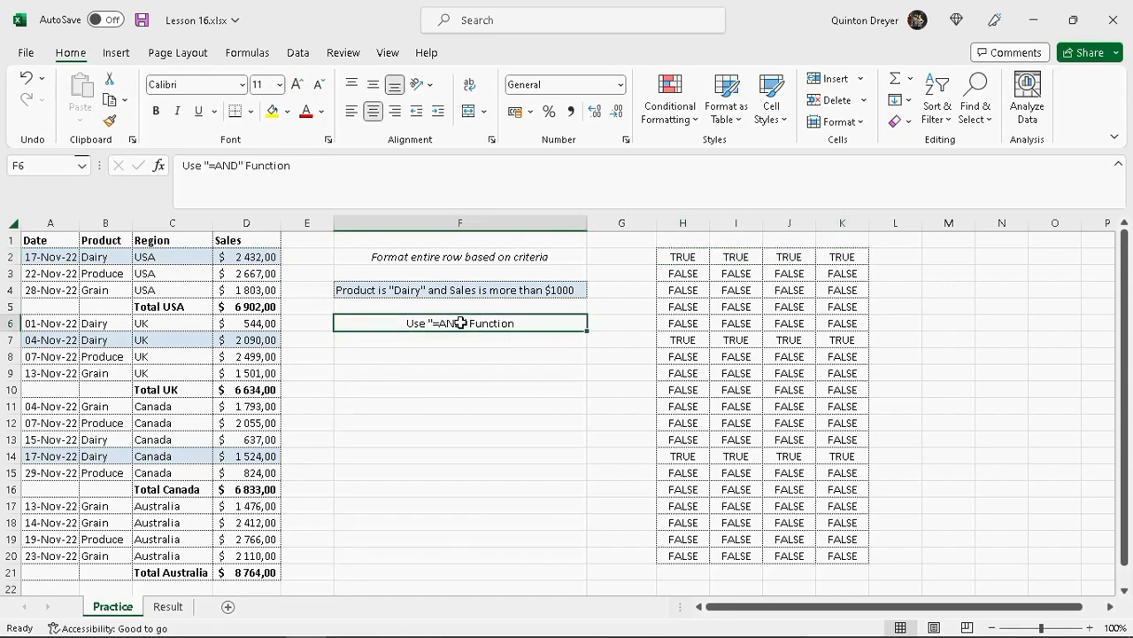
{"action": "left_click", "coordinate": [432, 339]}
{"action": "left_click", "coordinate": [429, 378]}
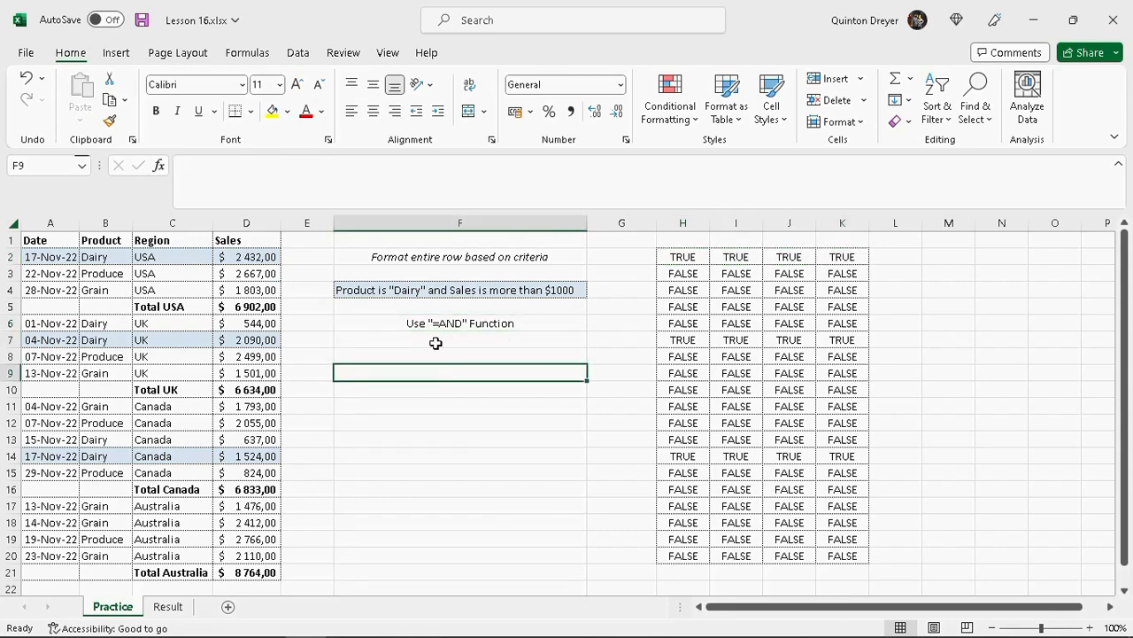
Step: Examine the conditional formatting rule applied to A2:D20 on the Result sheet, and return to the Practice sheet
{"action": "left_click", "coordinate": [168, 606]}
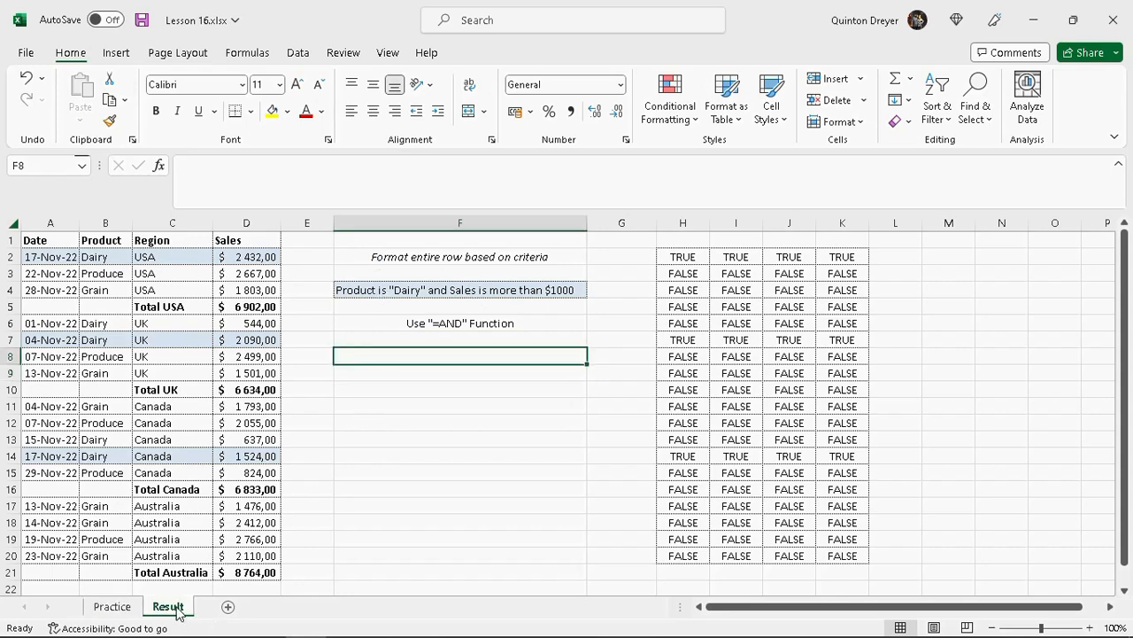
{"action": "left_click_drag", "start_coordinate": [55, 256], "coordinate": [256, 553]}
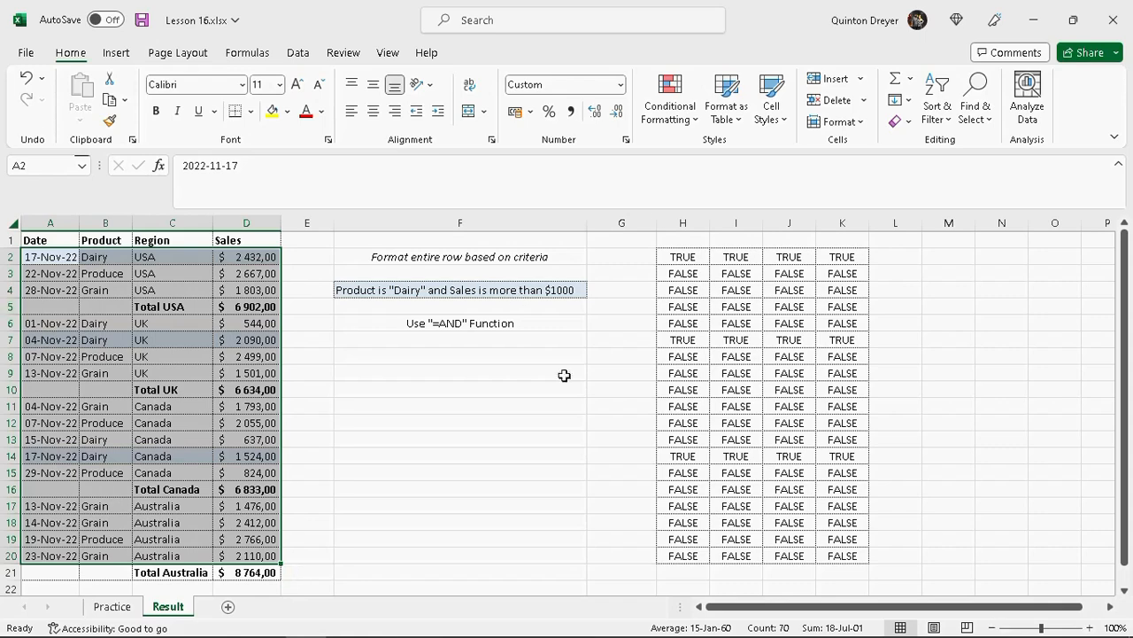
{"action": "left_click", "coordinate": [691, 121]}
{"action": "left_click", "coordinate": [709, 396]}
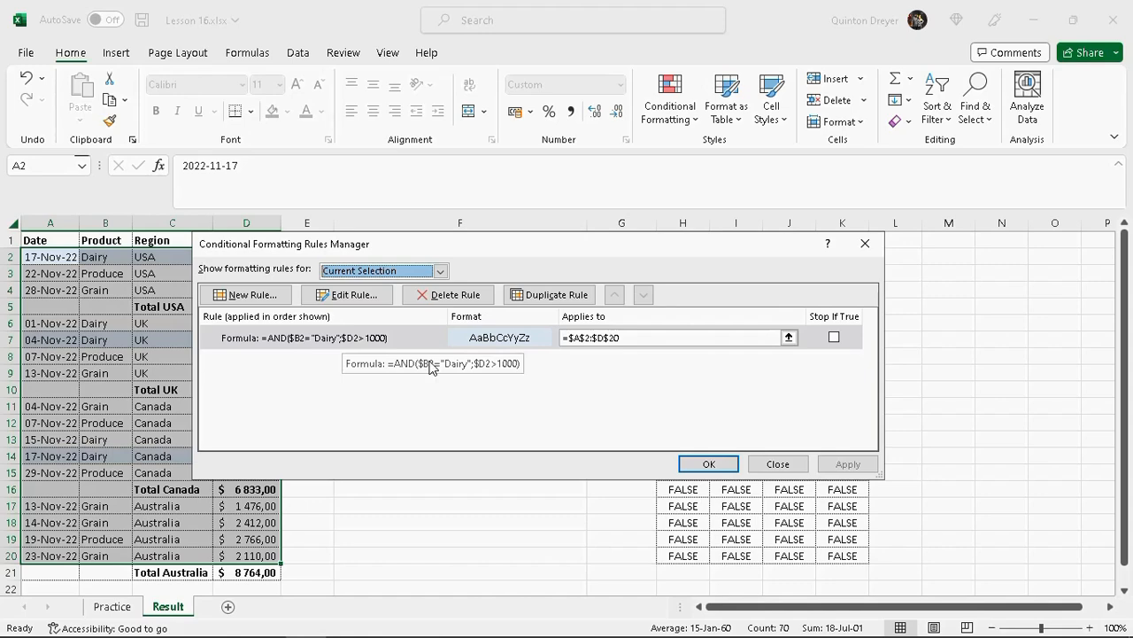
{"action": "left_click", "coordinate": [777, 463]}
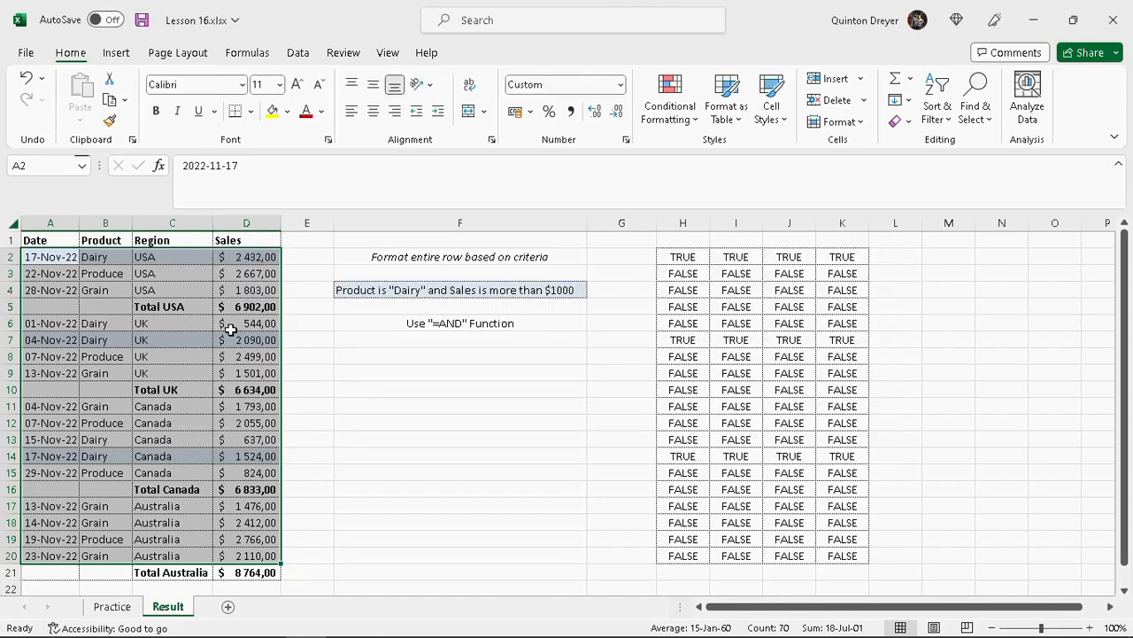
{"action": "left_click", "coordinate": [107, 604]}
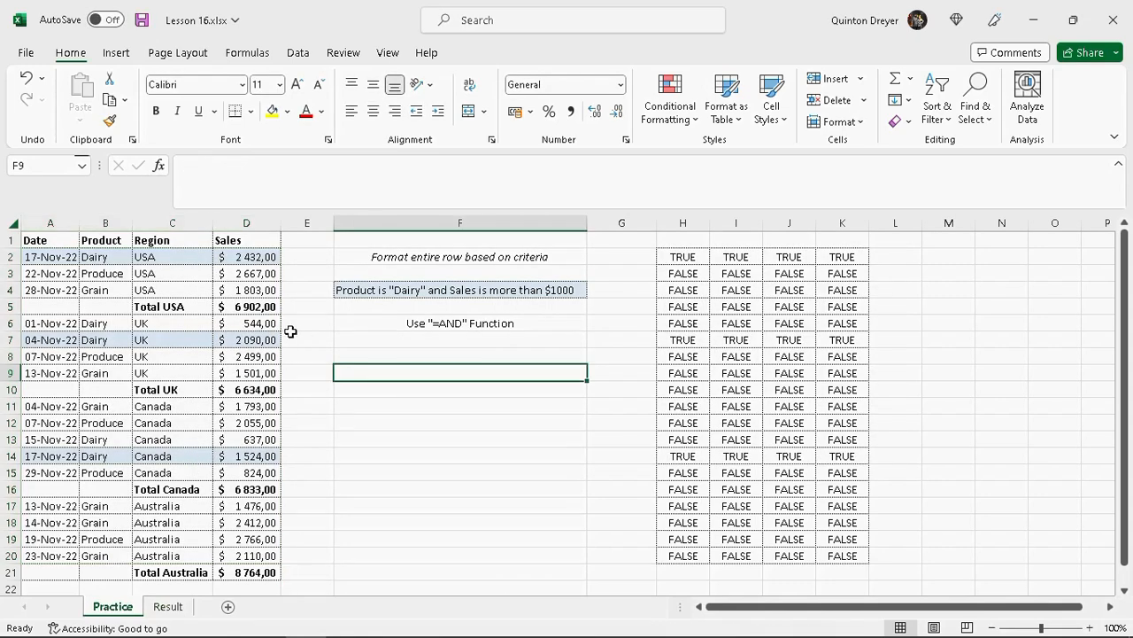
Step: Look over the customer database in Lesson 17.xlsx and the name, street, city and post code of the record in row 3
{"action": "left_click", "coordinate": [72, 246]}
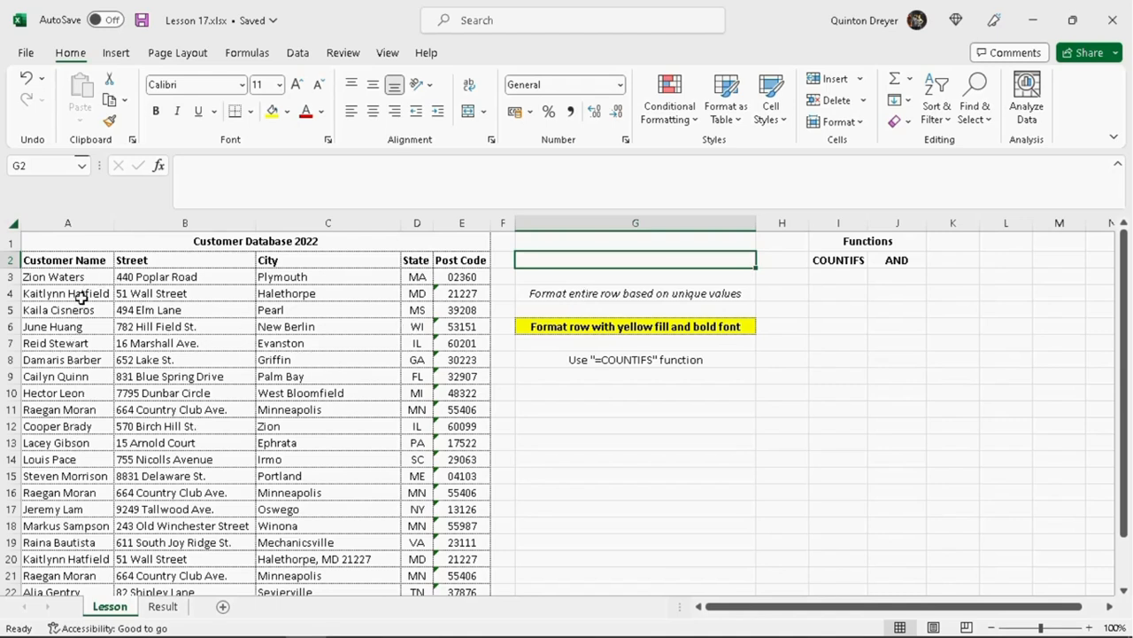
{"action": "left_click_drag", "start_coordinate": [96, 245], "coordinate": [76, 525]}
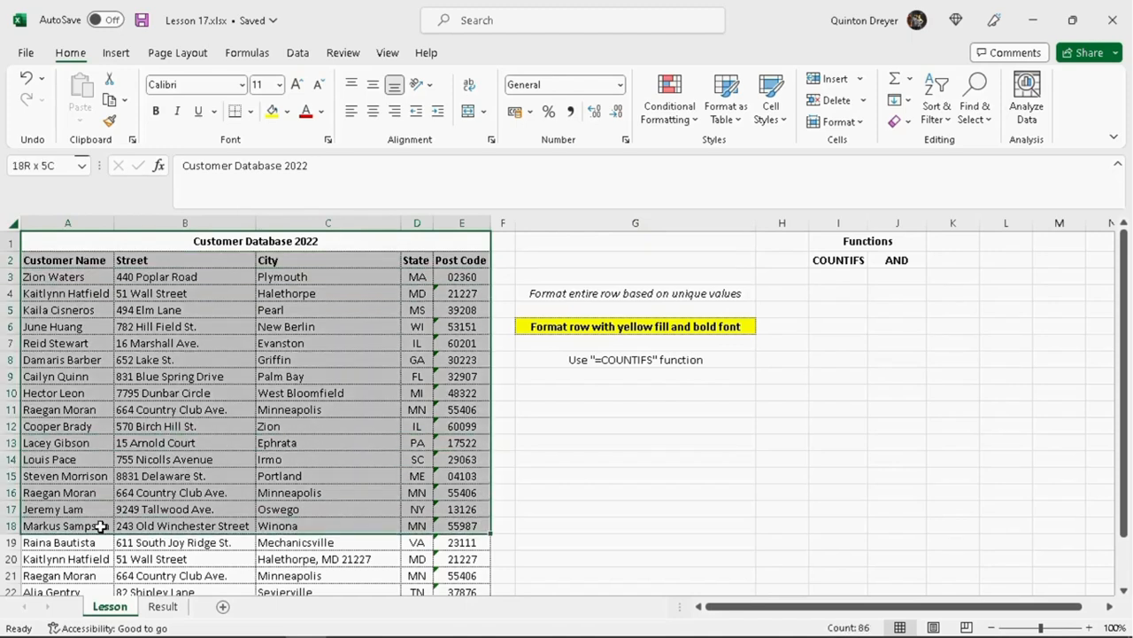
{"action": "left_click", "coordinate": [78, 272]}
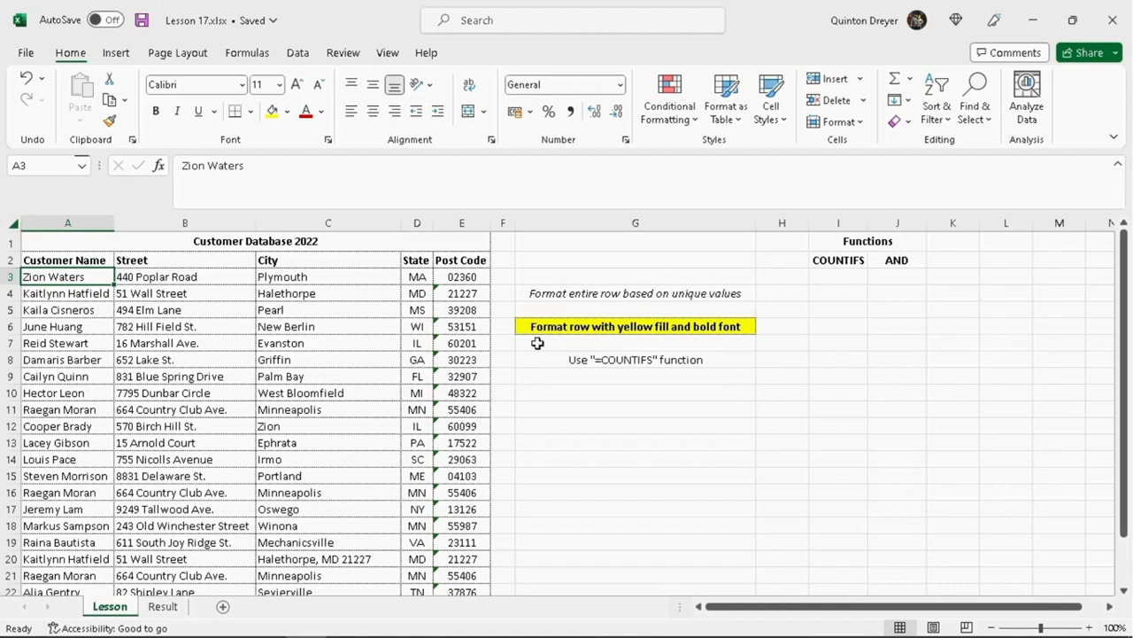
{"action": "left_click_drag", "start_coordinate": [64, 277], "coordinate": [466, 280]}
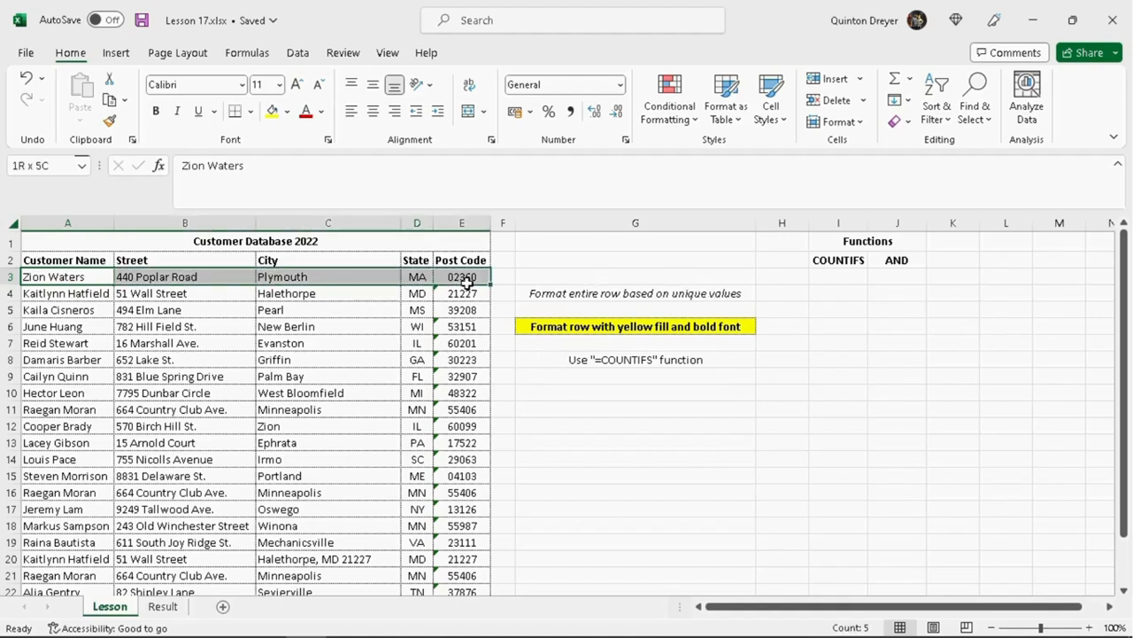
{"action": "left_click", "coordinate": [76, 280]}
{"action": "left_click", "coordinate": [170, 274]}
{"action": "left_click", "coordinate": [299, 275]}
{"action": "left_click", "coordinate": [462, 275]}
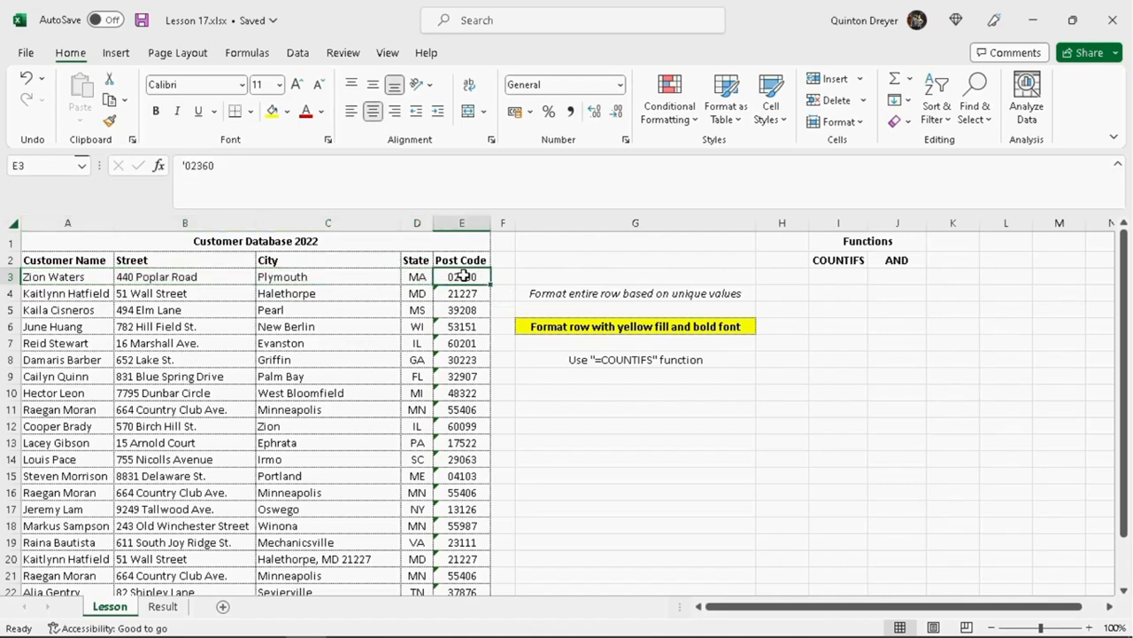
{"action": "left_click", "coordinate": [343, 274]}
{"action": "left_click", "coordinate": [154, 277]}
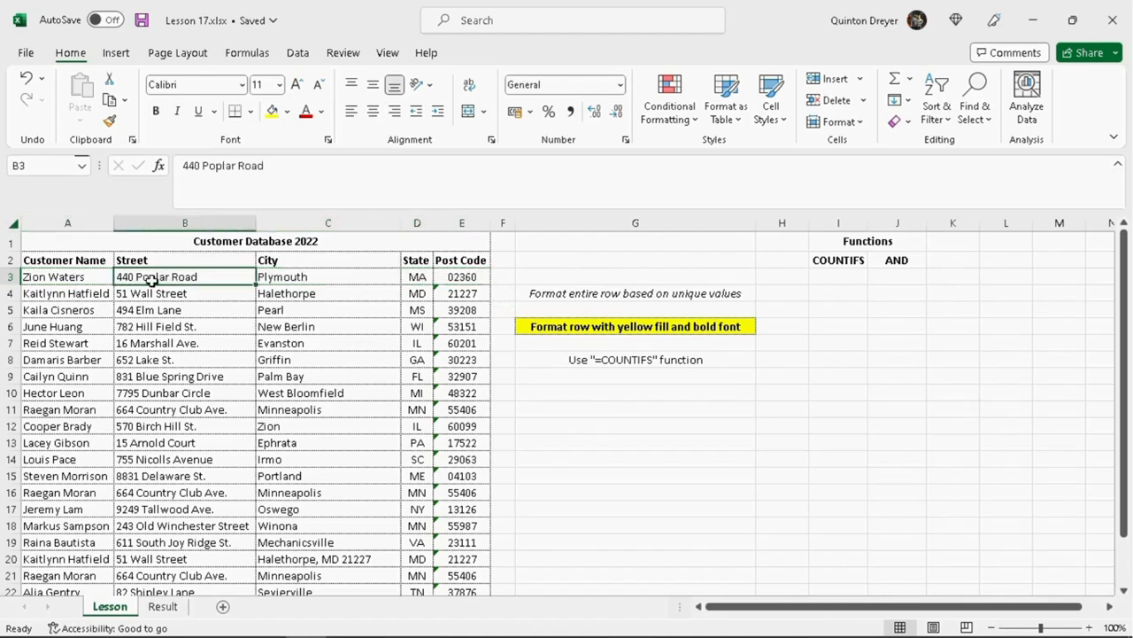
{"action": "left_click", "coordinate": [60, 281]}
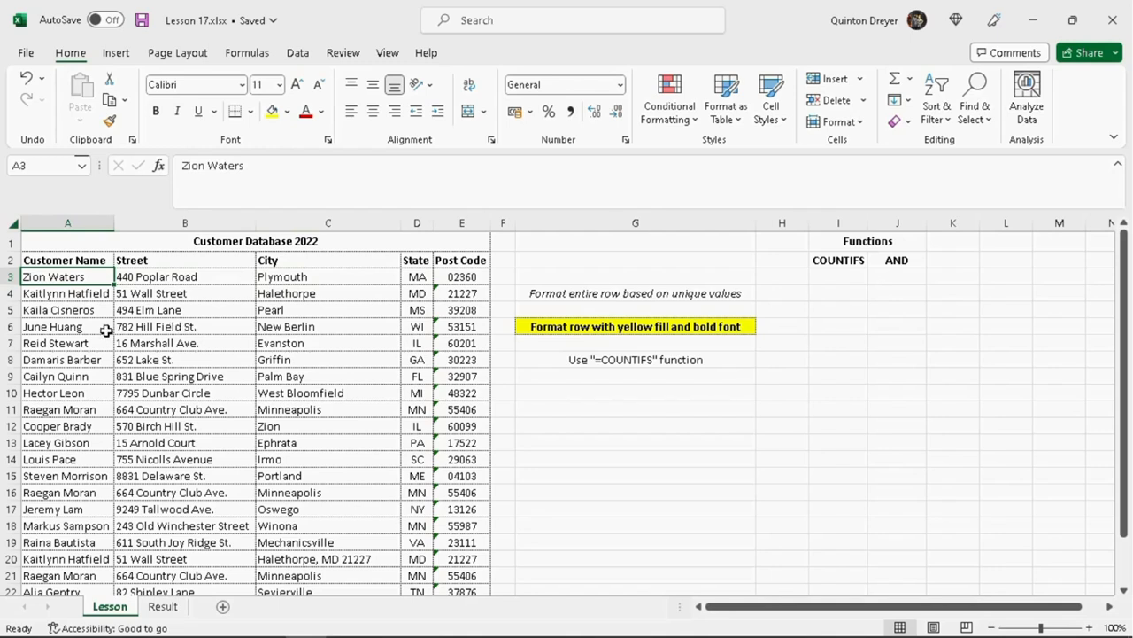
Step: Compare the full customer record in A3:E3 with the records below it to consider which rows are unique
{"action": "left_click", "coordinate": [65, 344]}
{"action": "left_click_drag", "start_coordinate": [58, 276], "coordinate": [462, 277]}
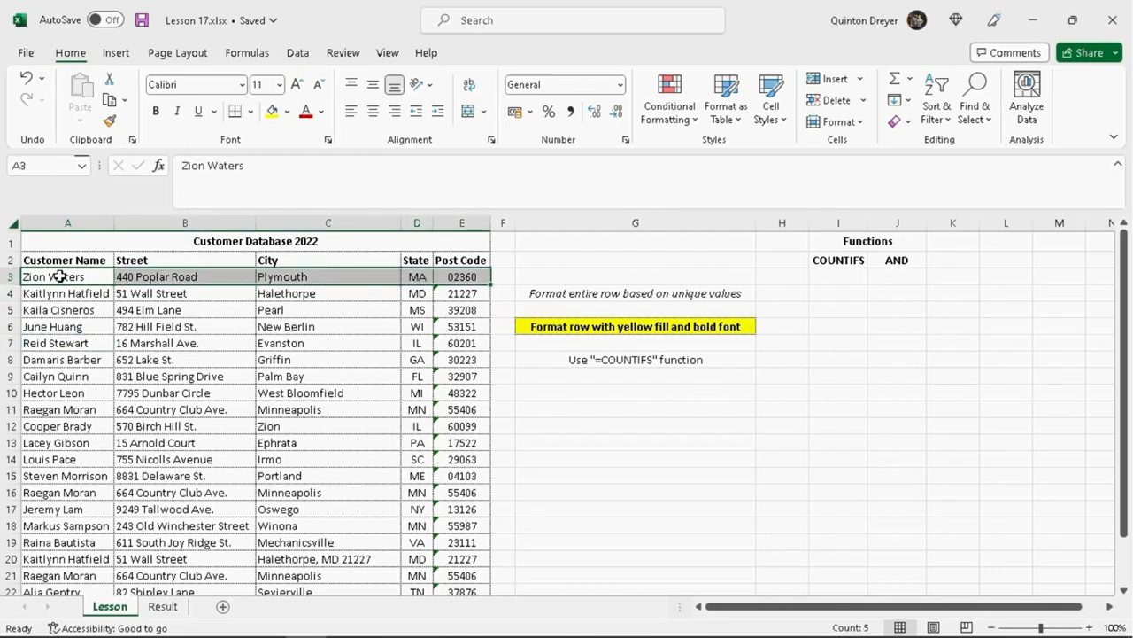
{"action": "left_click", "coordinate": [59, 277]}
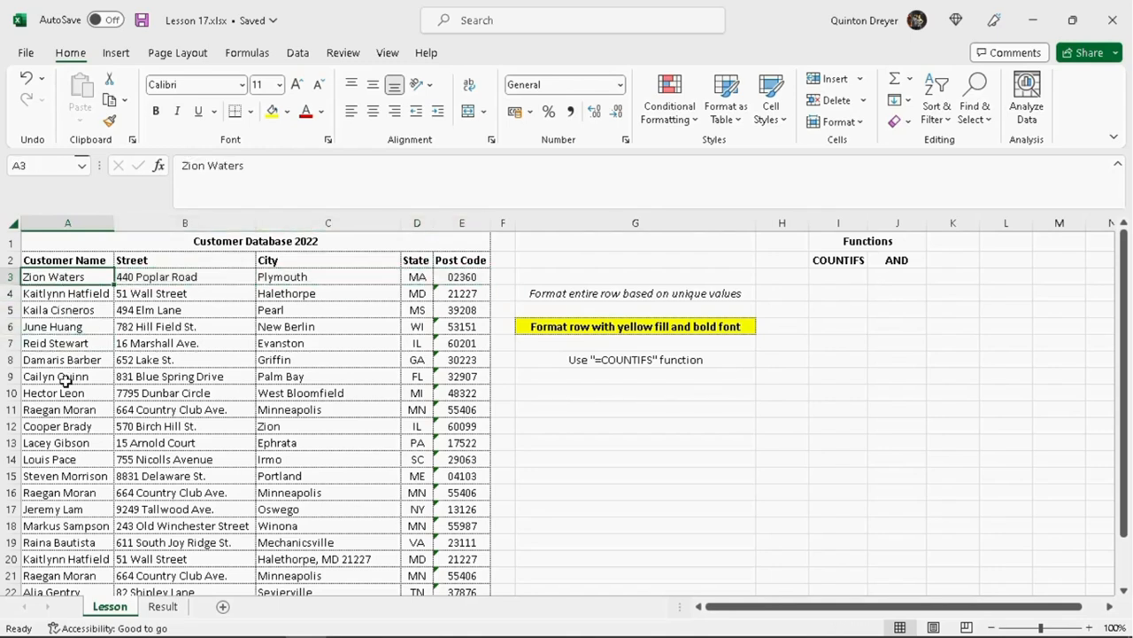
{"action": "left_click_drag", "start_coordinate": [78, 278], "coordinate": [462, 279]}
{"action": "left_click", "coordinate": [72, 291]}
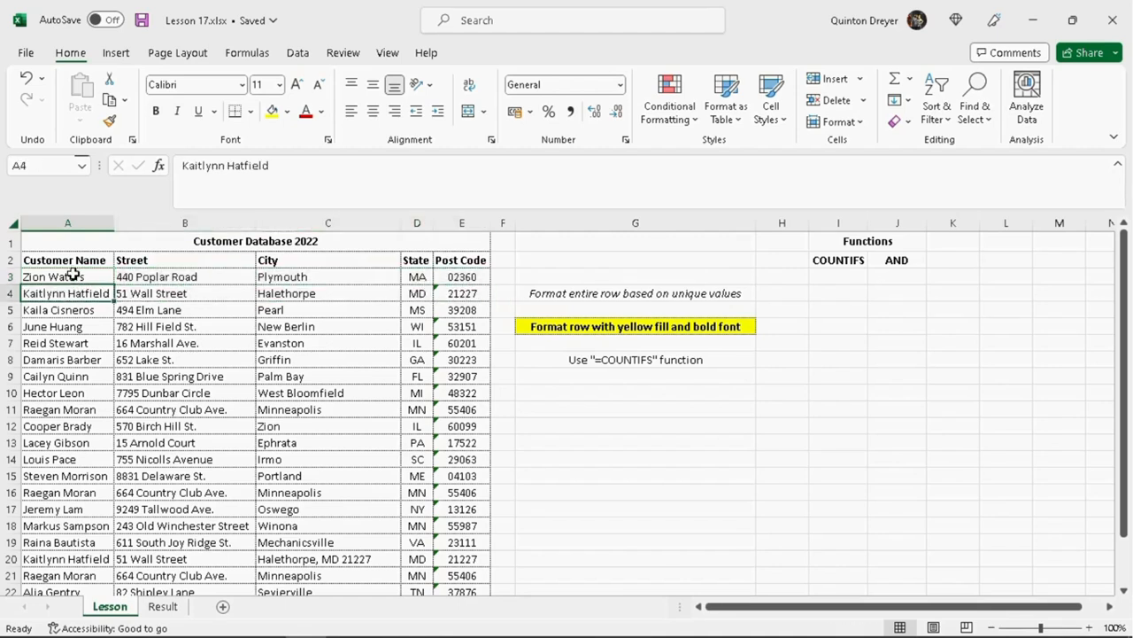
{"action": "left_click", "coordinate": [72, 276]}
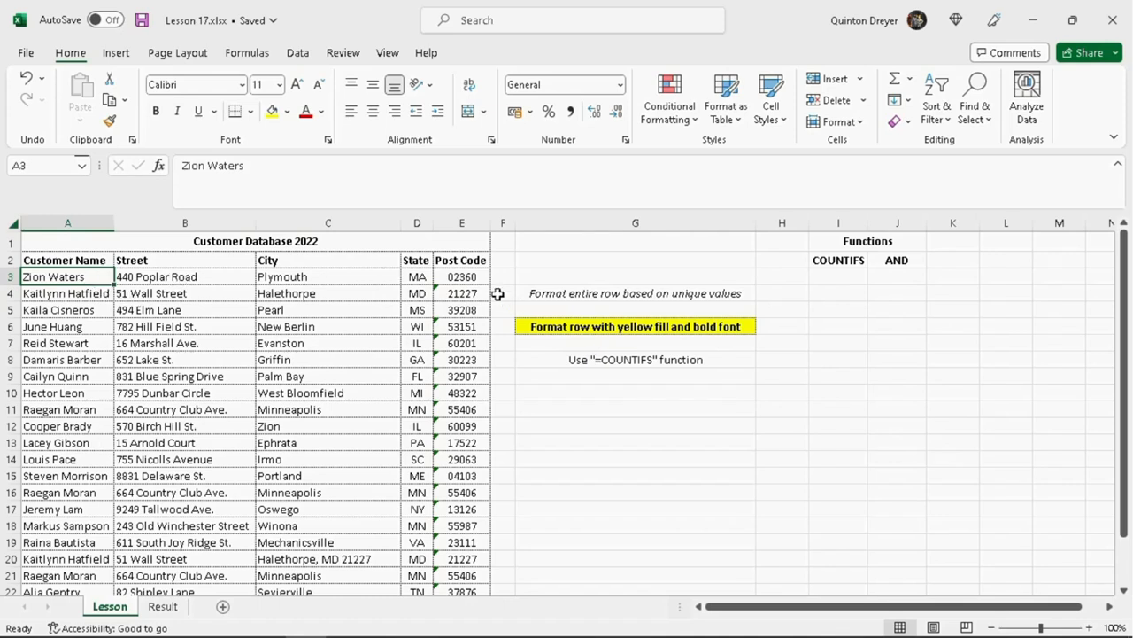
{"action": "left_click_drag", "start_coordinate": [80, 277], "coordinate": [469, 276]}
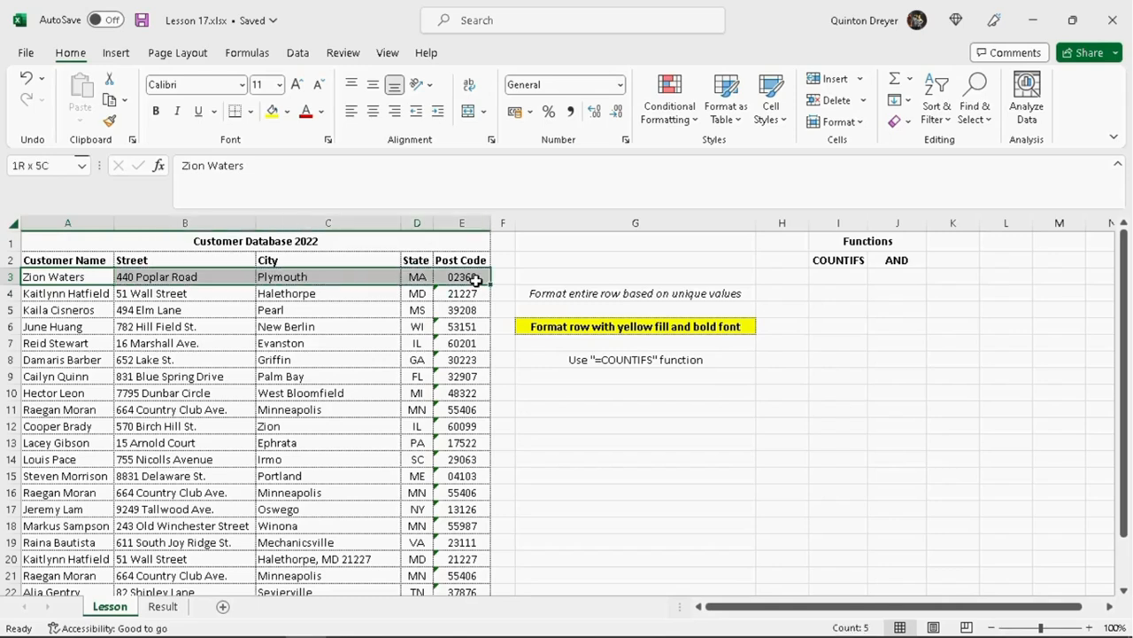
{"action": "left_click", "coordinate": [89, 322]}
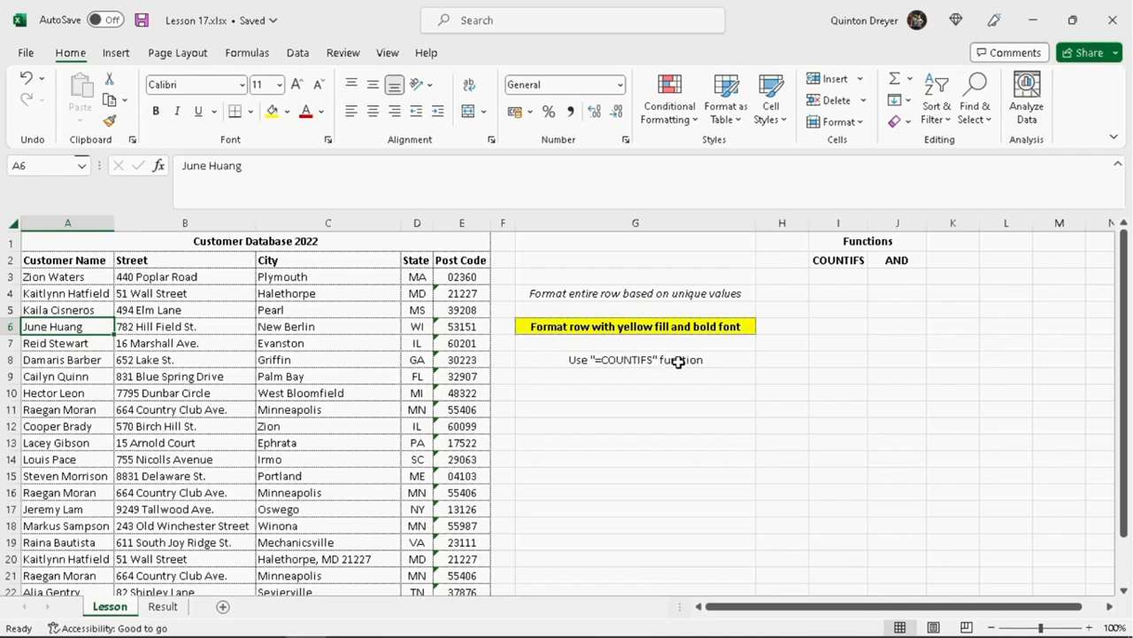
{"action": "left_click", "coordinate": [85, 278]}
Step: Review the COUNTIFS instruction in G8 and the helper columns for COUNTIFS and AND, starting at I3 and J3
{"action": "left_click", "coordinate": [627, 362]}
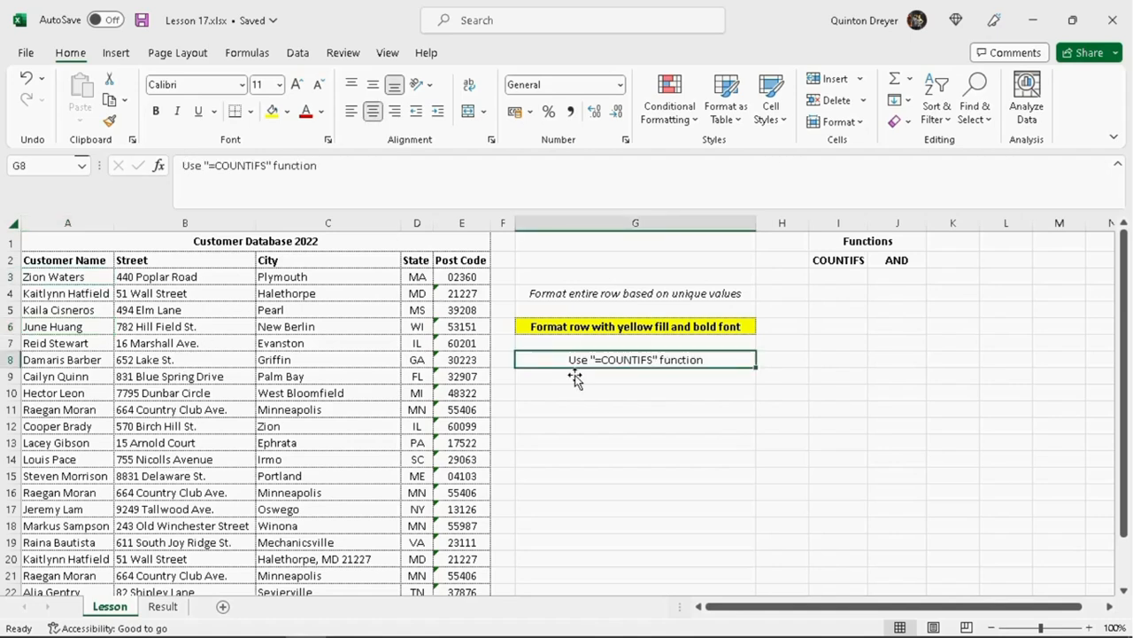
{"action": "left_click", "coordinate": [67, 277]}
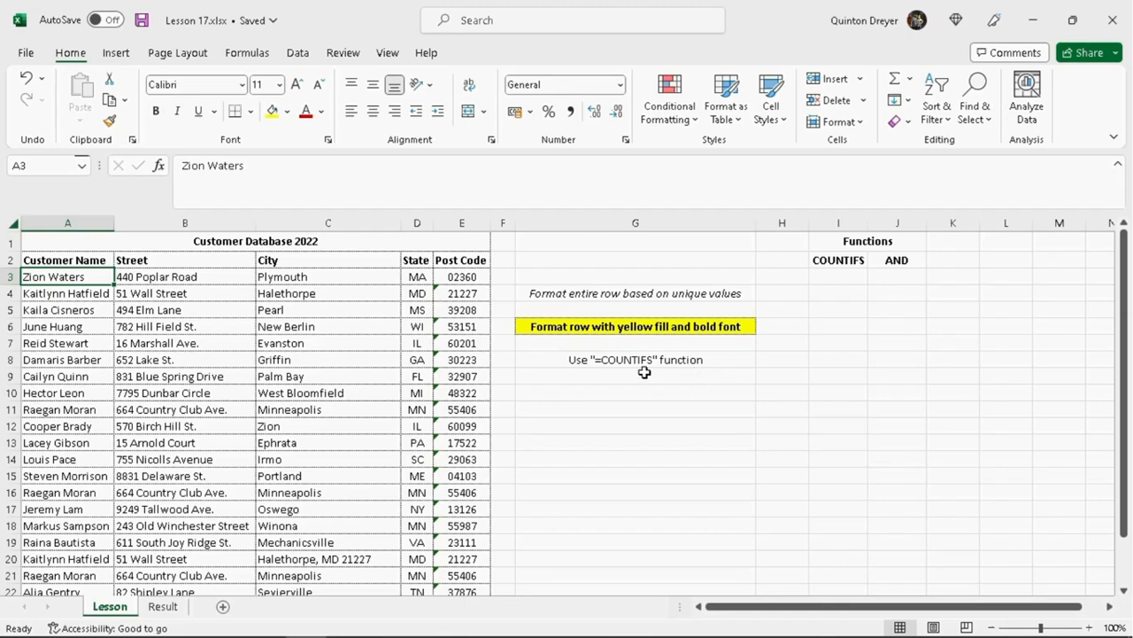
{"action": "left_click", "coordinate": [840, 276]}
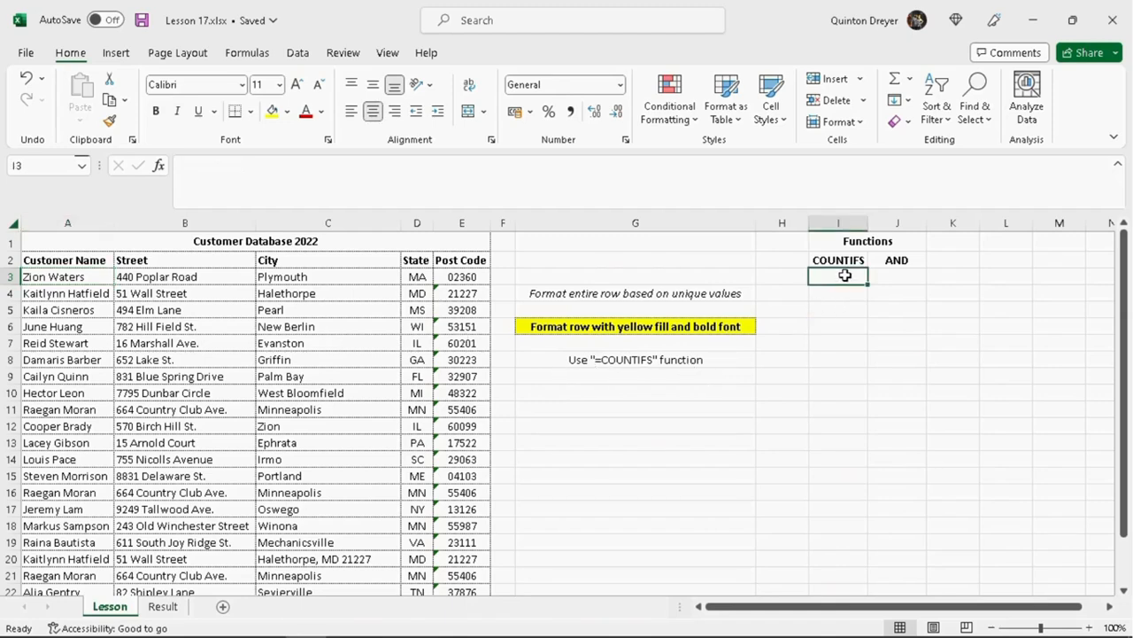
{"action": "left_click_drag", "start_coordinate": [839, 277], "coordinate": [827, 534]}
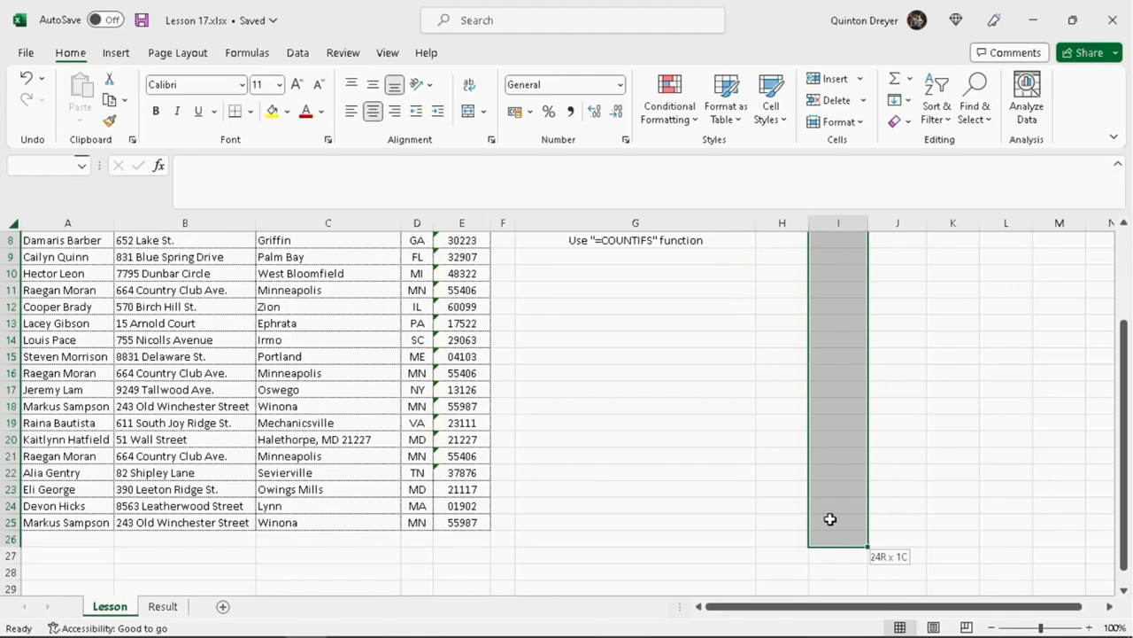
{"action": "scroll", "coordinate": [830, 519], "scroll_direction": "up", "scroll_amount": 3}
{"action": "left_click", "coordinate": [834, 277]}
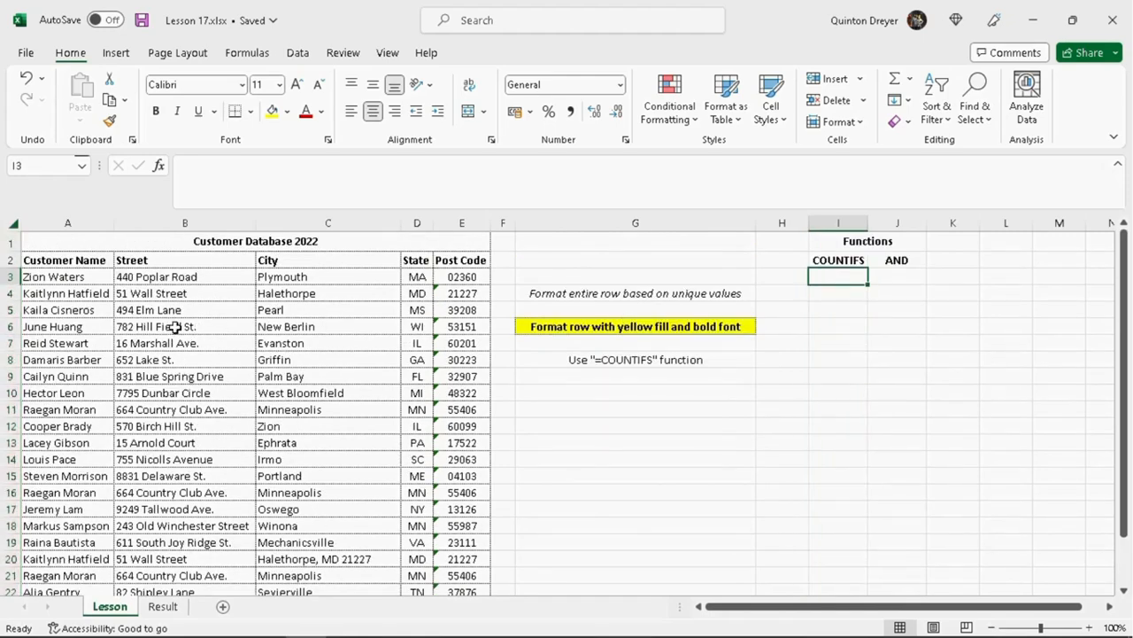
{"action": "left_click", "coordinate": [80, 277]}
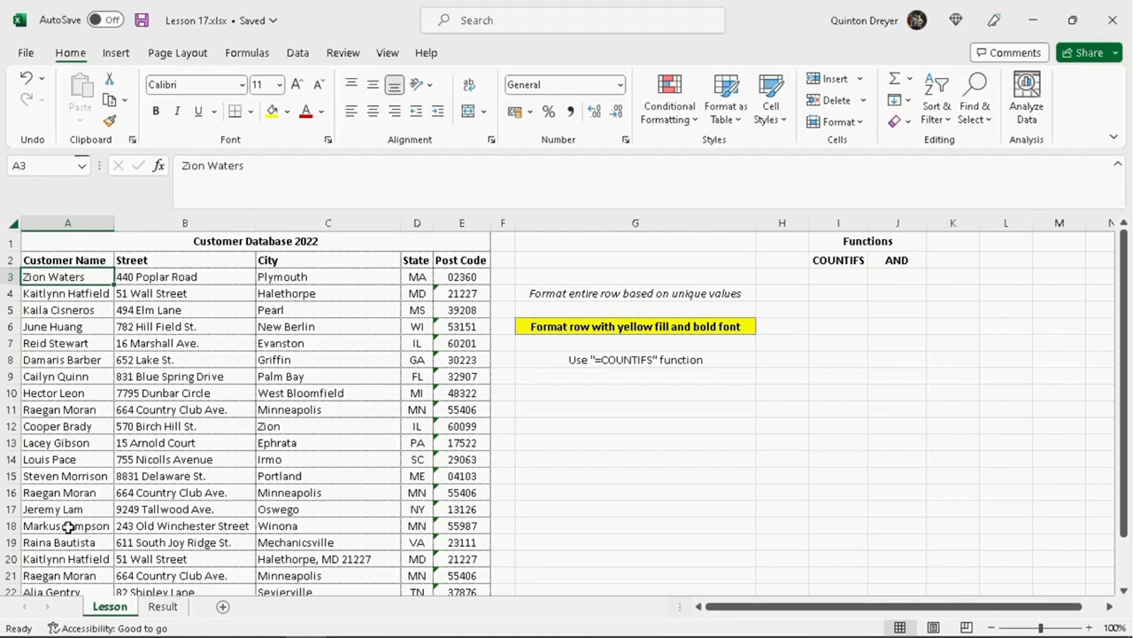
{"action": "left_click", "coordinate": [838, 276]}
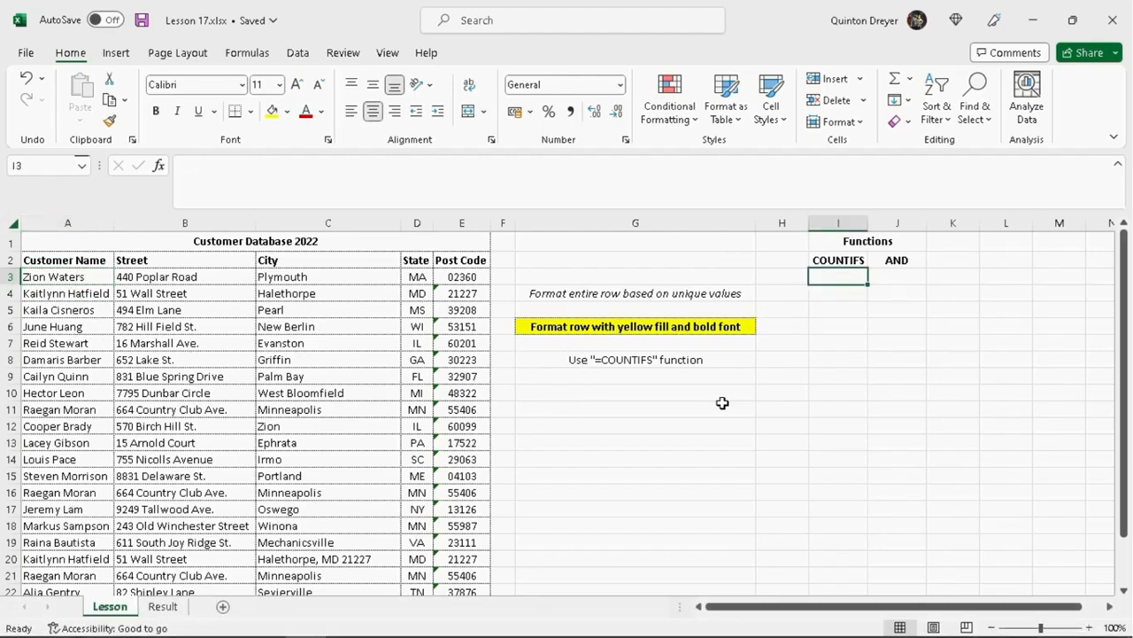
{"action": "left_click", "coordinate": [913, 278]}
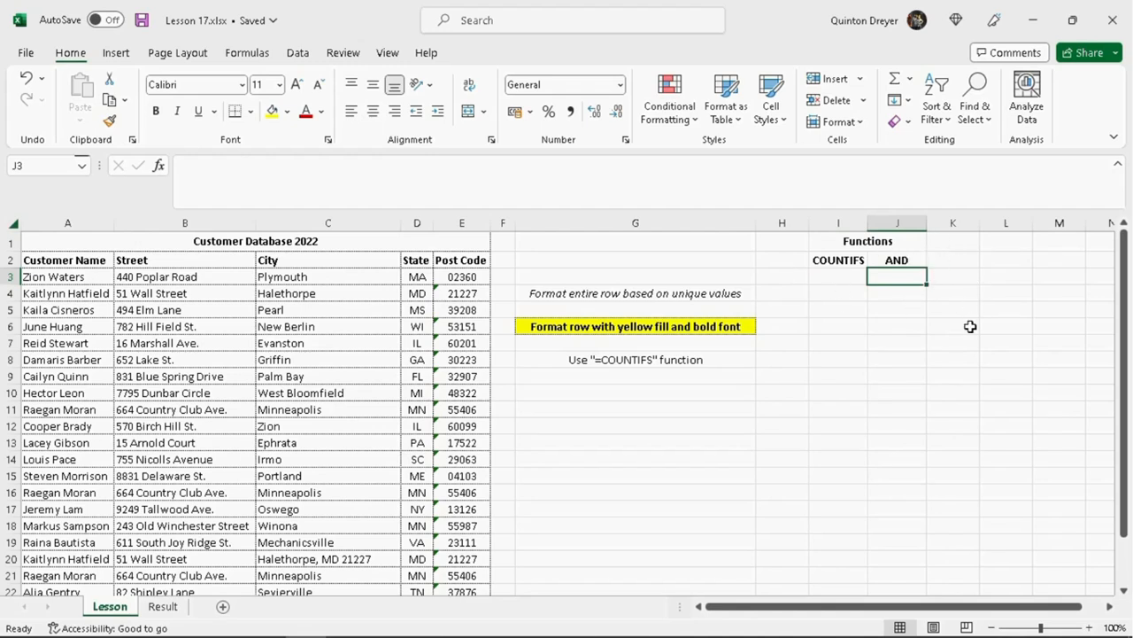
Step: Review the empty COUNTIFS and AND helper cells I3 and J3 to consider how the two functions work together
{"action": "left_click", "coordinate": [845, 277]}
{"action": "left_click", "coordinate": [894, 277]}
{"action": "left_click", "coordinate": [849, 278]}
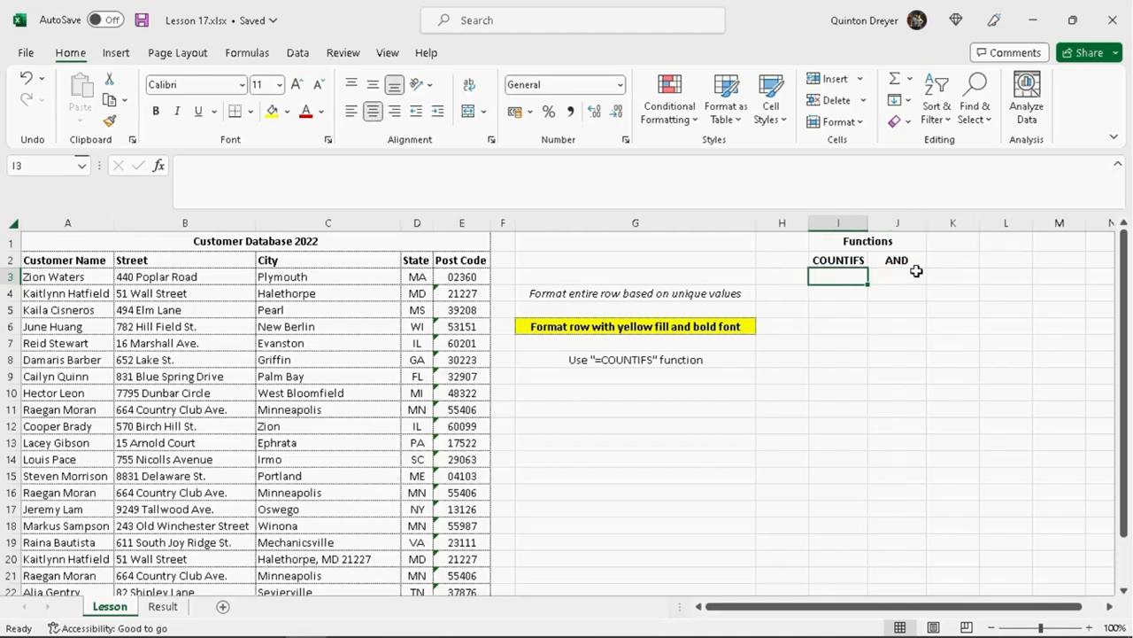
{"action": "left_click", "coordinate": [891, 277]}
{"action": "left_click", "coordinate": [850, 278]}
{"action": "left_click", "coordinate": [901, 277]}
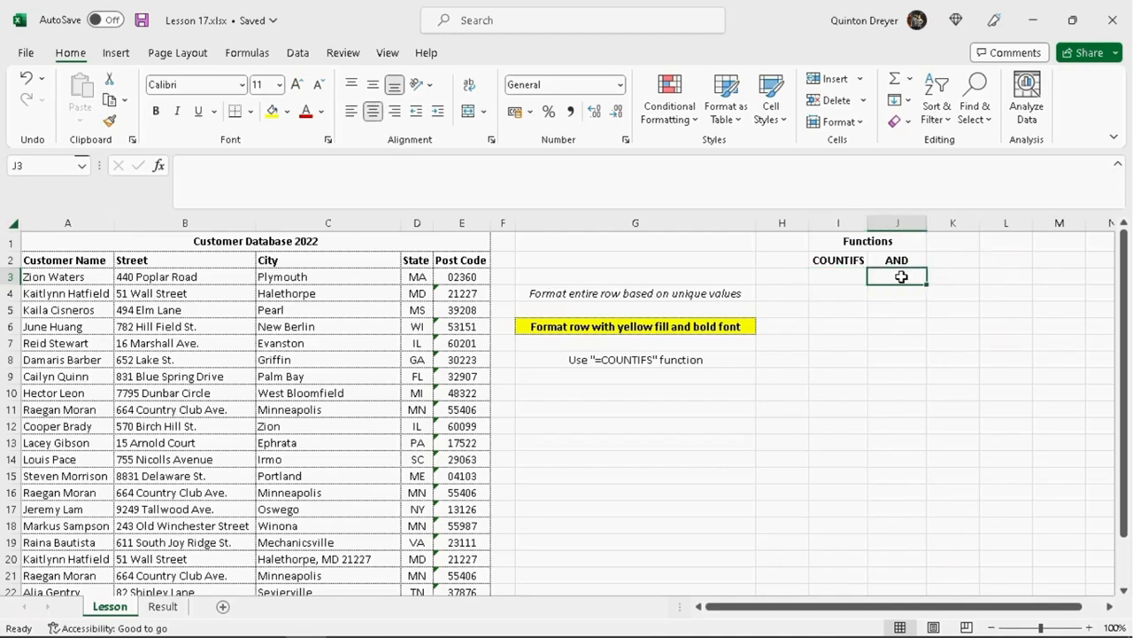
{"action": "left_click", "coordinate": [897, 225]}
{"action": "left_click", "coordinate": [849, 277]}
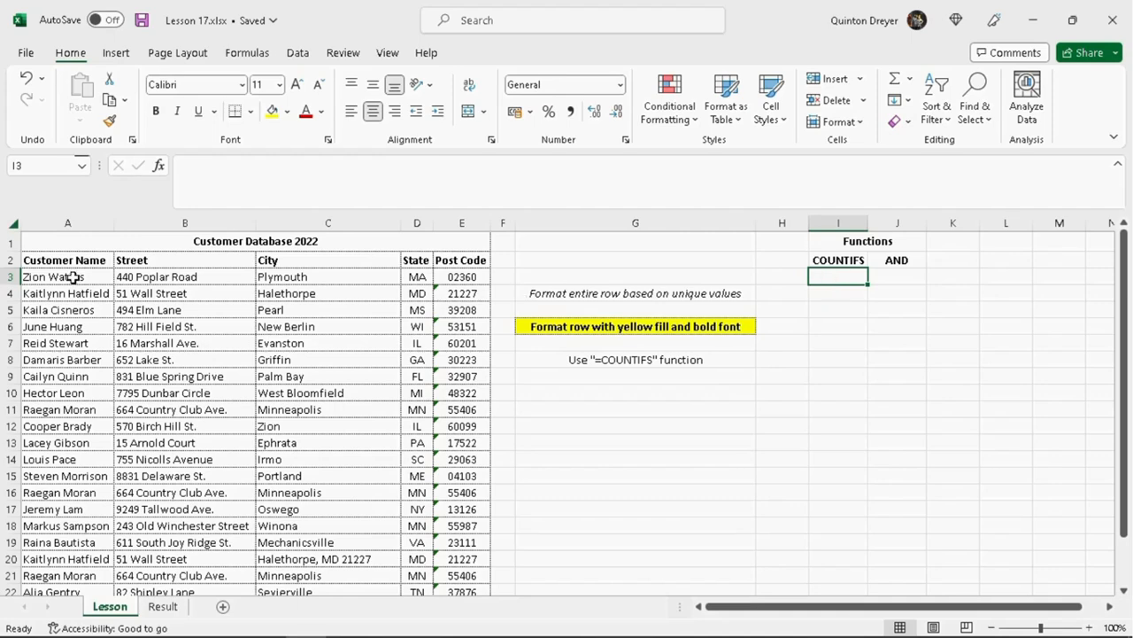
Step: Look over the customer names in A3:A25 as the range for counting repeated records
{"action": "left_click_drag", "start_coordinate": [73, 277], "coordinate": [81, 544]}
{"action": "scroll", "coordinate": [81, 542], "scroll_direction": "up", "scroll_amount": 1}
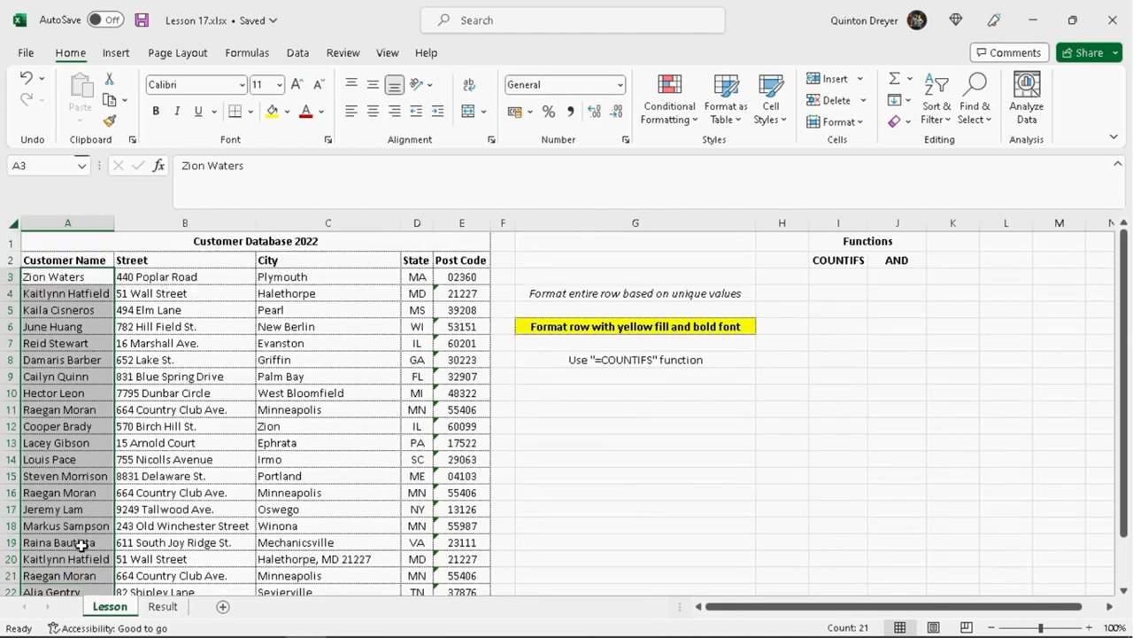
{"action": "left_click", "coordinate": [78, 278]}
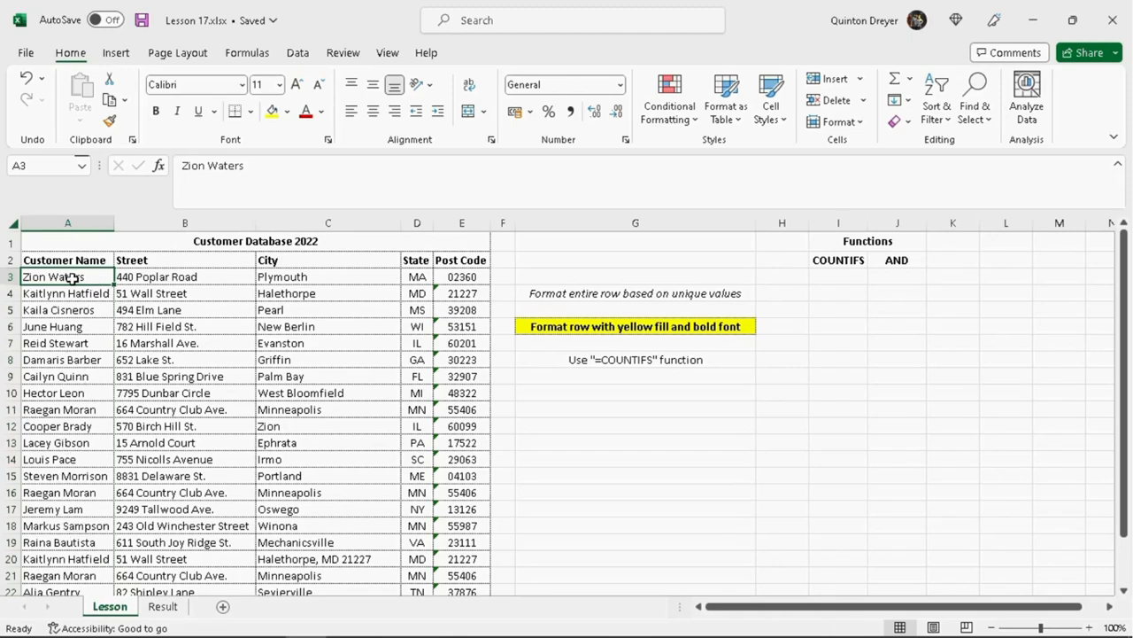
{"action": "left_click_drag", "start_coordinate": [75, 278], "coordinate": [67, 571]}
{"action": "scroll", "coordinate": [83, 543], "scroll_direction": "up", "scroll_amount": 2}
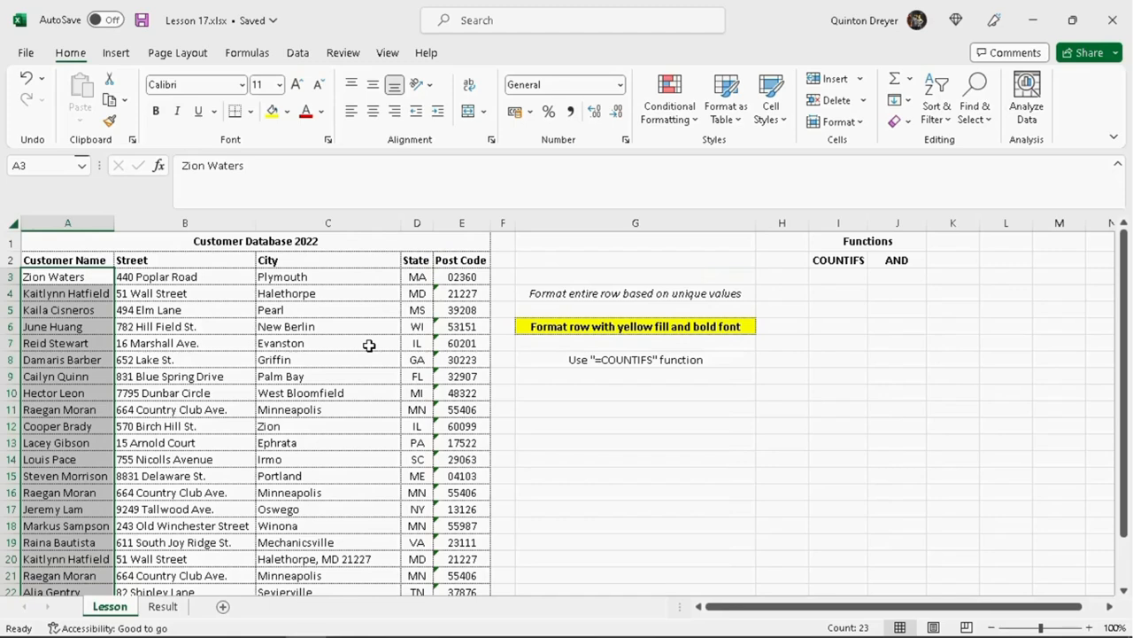
Step: Start a COUNTIFS formula in I3 with A3:A25 as the criteria range and A3 as the criterion
{"action": "left_click", "coordinate": [823, 278]}
{"action": "type", "text": "=countifs"}
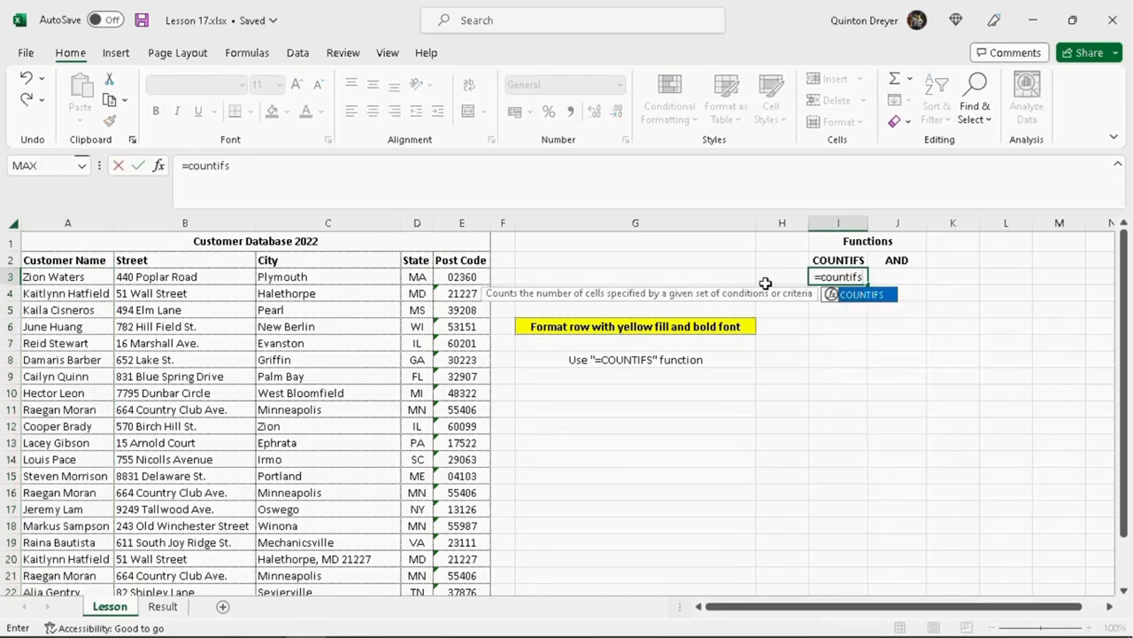
{"action": "type", "text": "("}
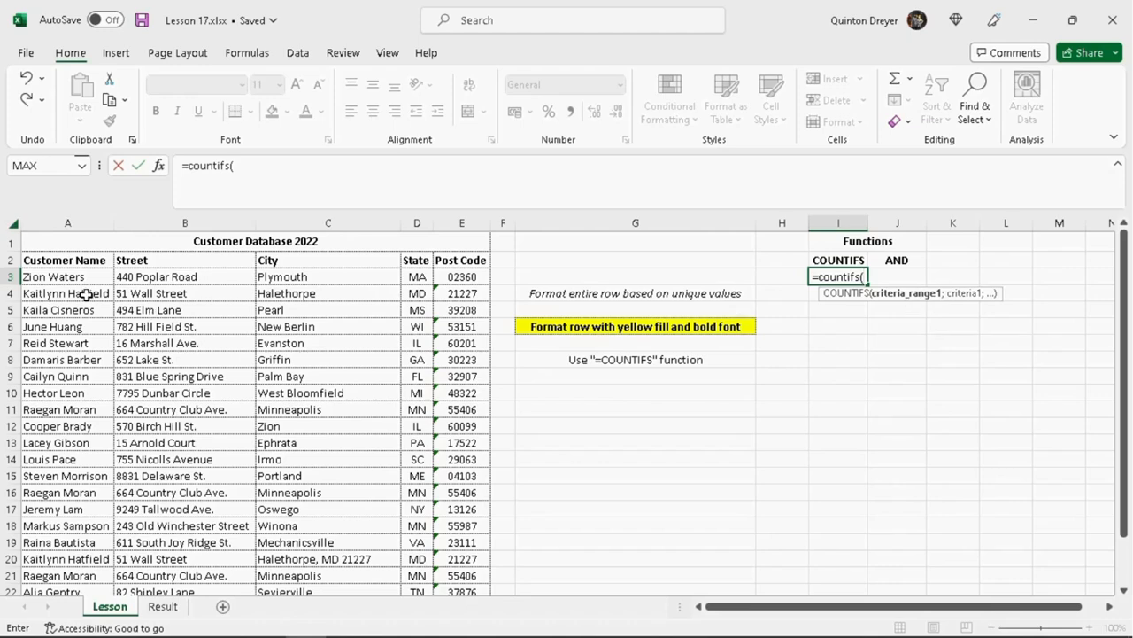
{"action": "left_click_drag", "start_coordinate": [86, 277], "coordinate": [80, 542]}
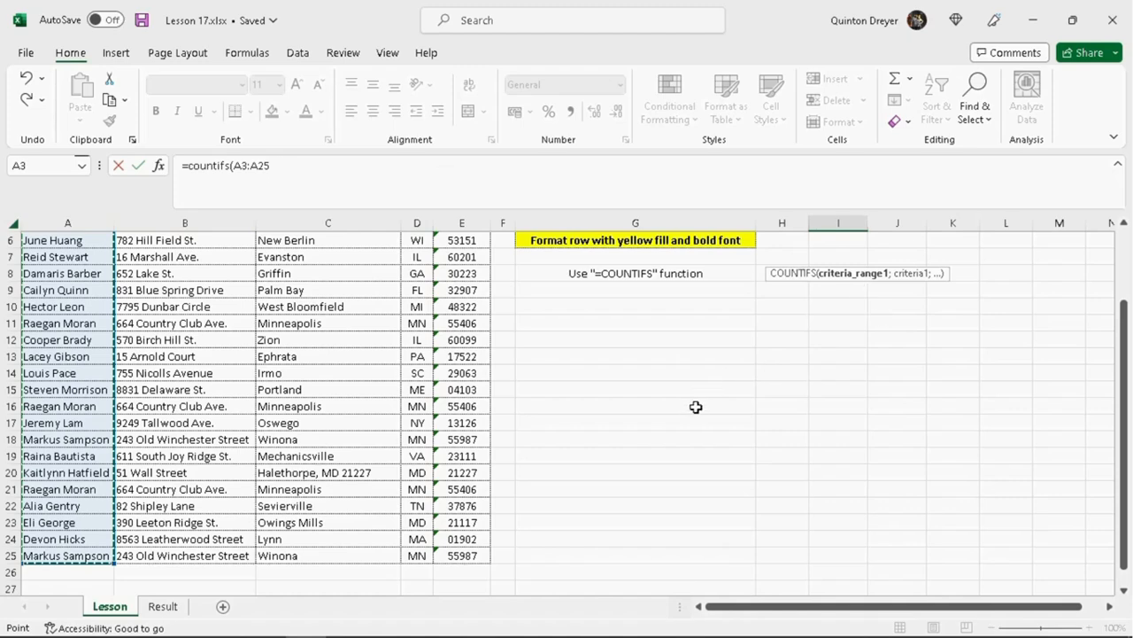
{"action": "scroll", "coordinate": [695, 405], "scroll_direction": "up", "scroll_amount": 2}
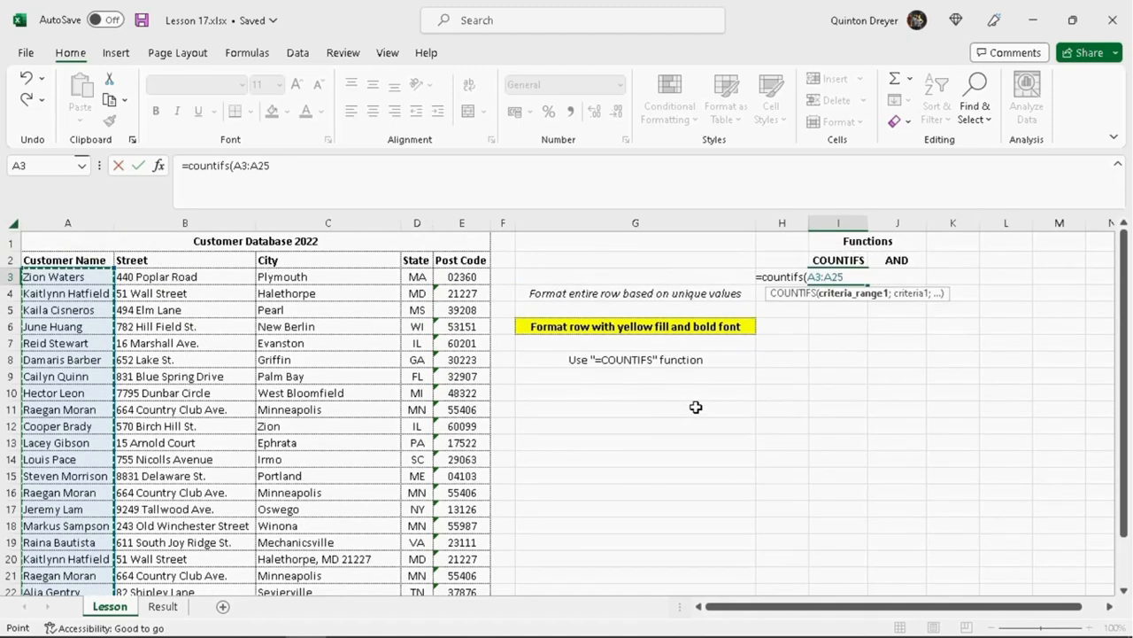
{"action": "double_click", "coordinate": [234, 165]}
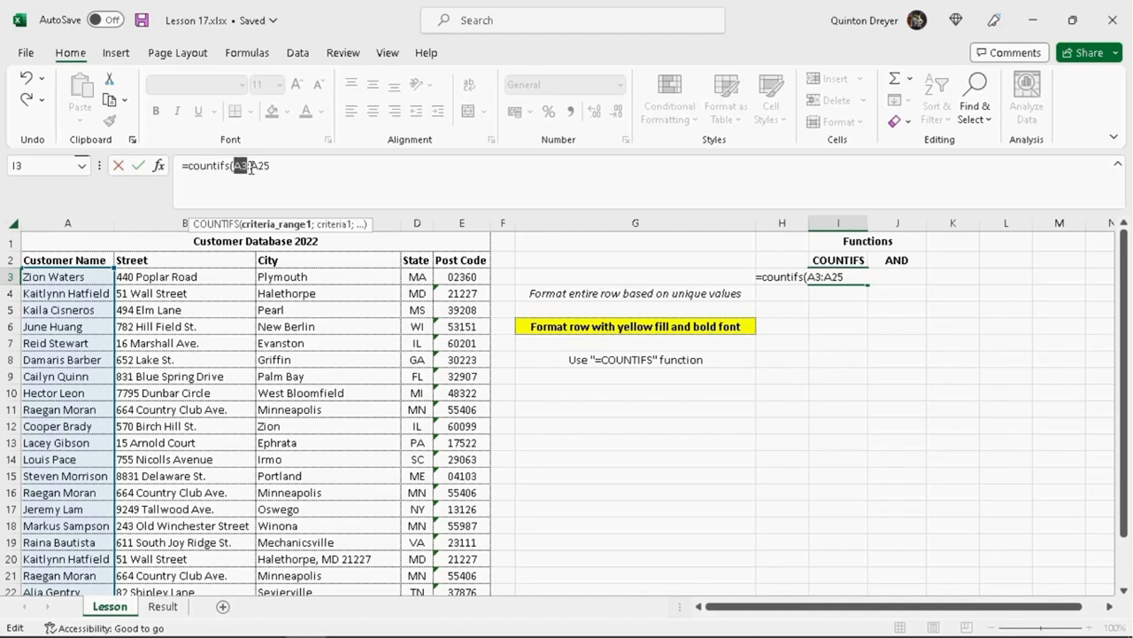
{"action": "double_click", "coordinate": [260, 165]}
{"action": "left_click", "coordinate": [274, 157]}
{"action": "left_click", "coordinate": [267, 192]}
{"action": "type", "text": ";"}
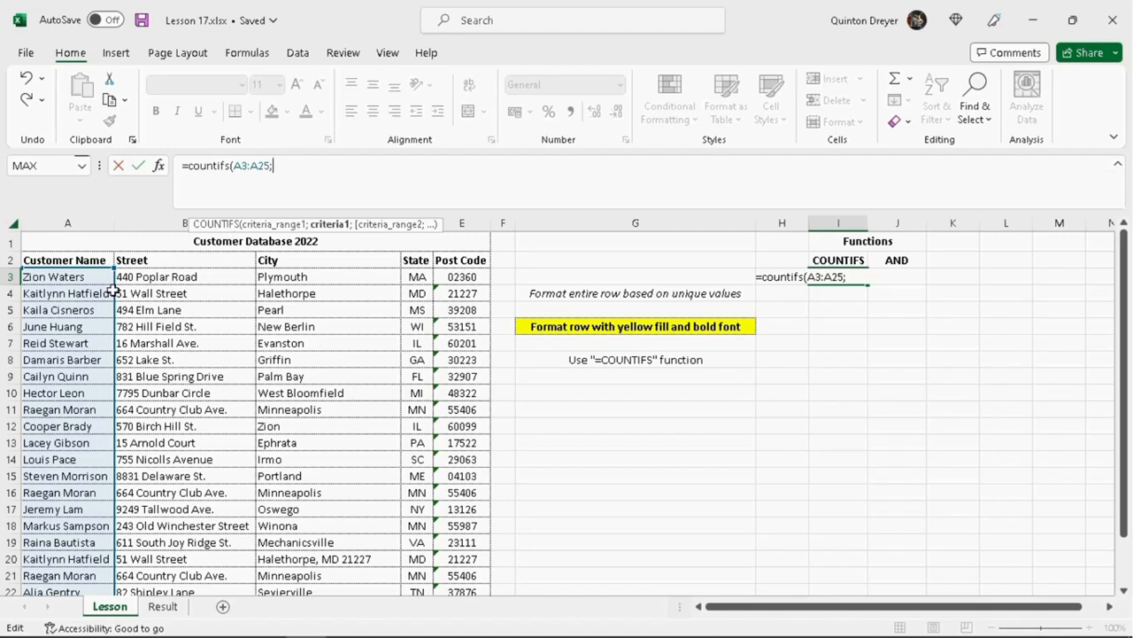
{"action": "left_click", "coordinate": [69, 280]}
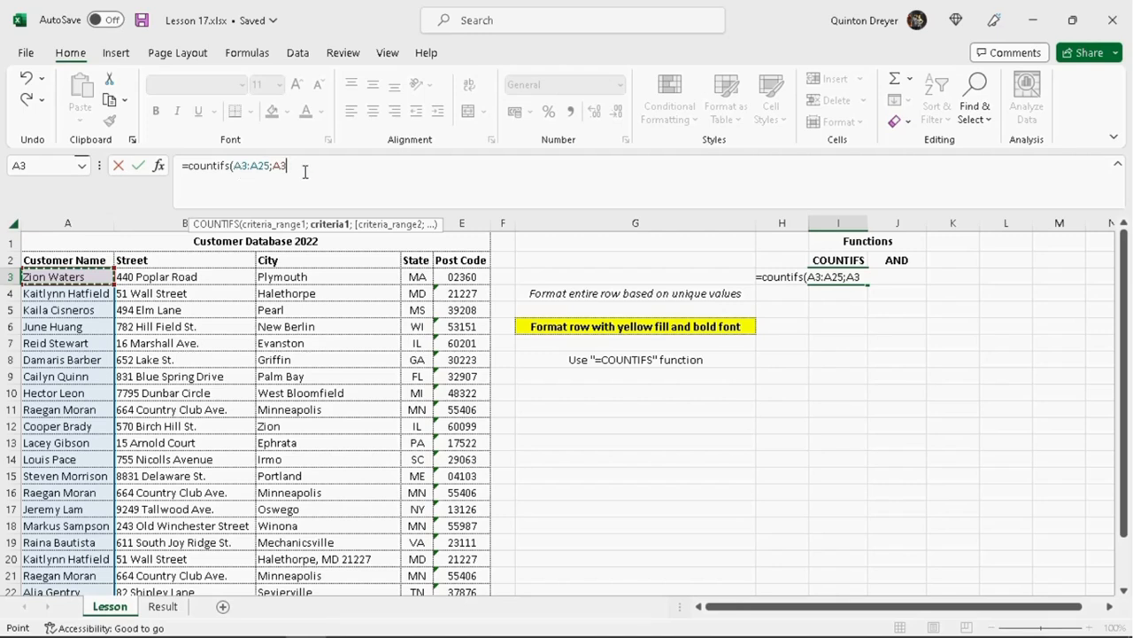
Step: Make the COUNTIFS criteria range in I3 fully absolute as $A$3:$A$25
{"action": "left_click", "coordinate": [234, 167]}
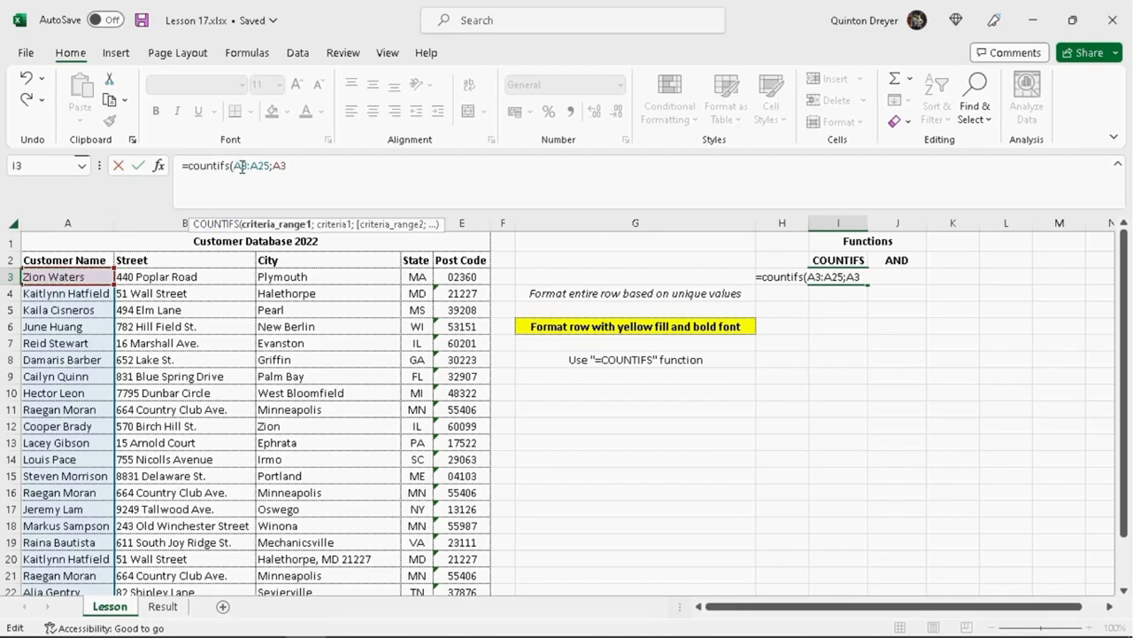
{"action": "type", "text": "$A"}
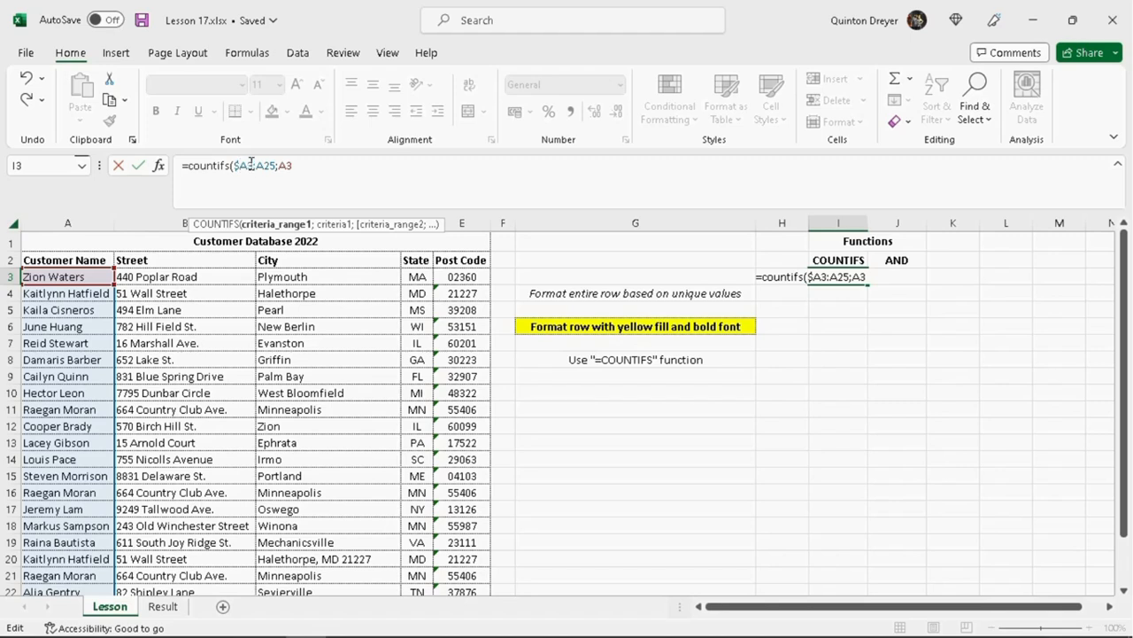
{"action": "type", "text": "$3:"}
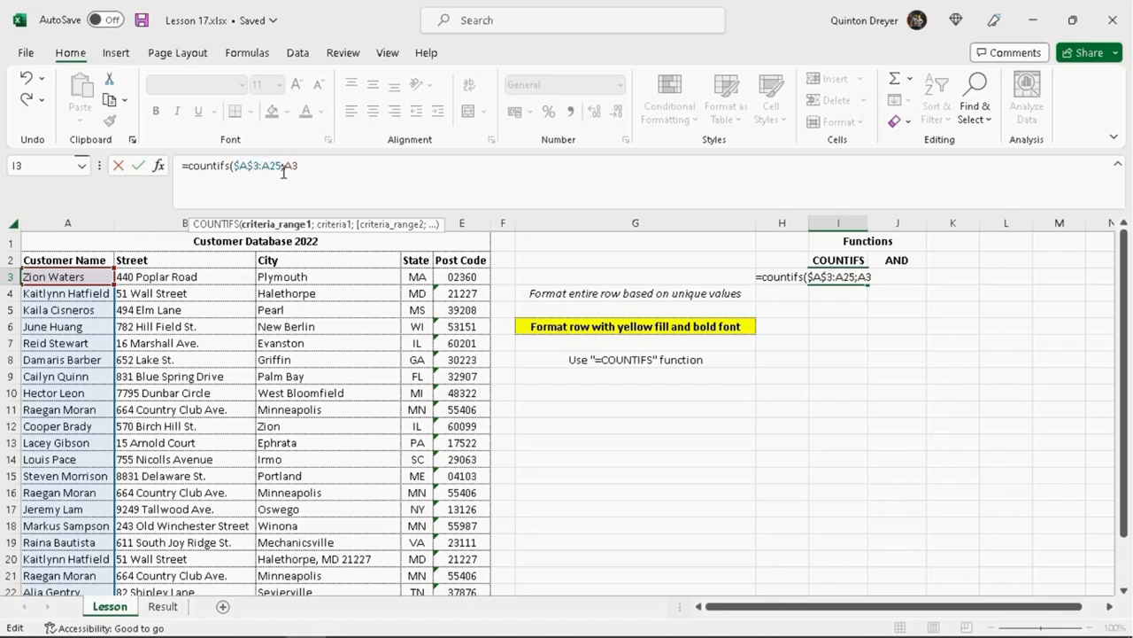
{"action": "type", "text": "$"}
{"action": "key", "text": "Right"}
{"action": "type", "text": "$"}
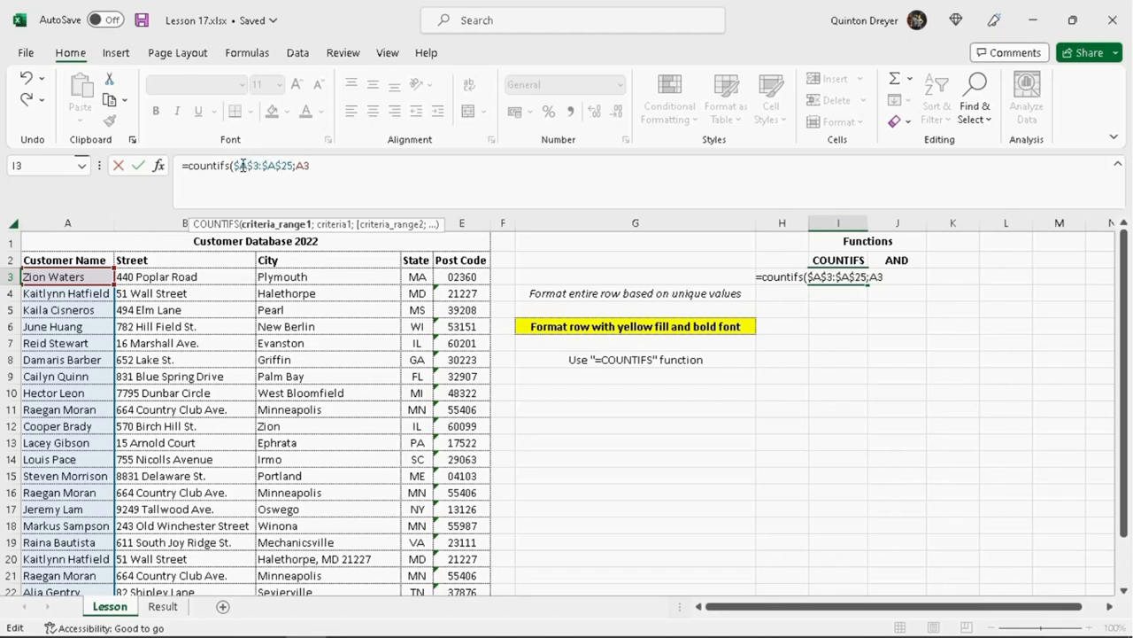
{"action": "left_click_drag", "start_coordinate": [234, 166], "coordinate": [292, 166]}
Step: Lock only the column of the criterion as $A3 and complete the COUNTIFS formula in I3
{"action": "left_click", "coordinate": [297, 165]}
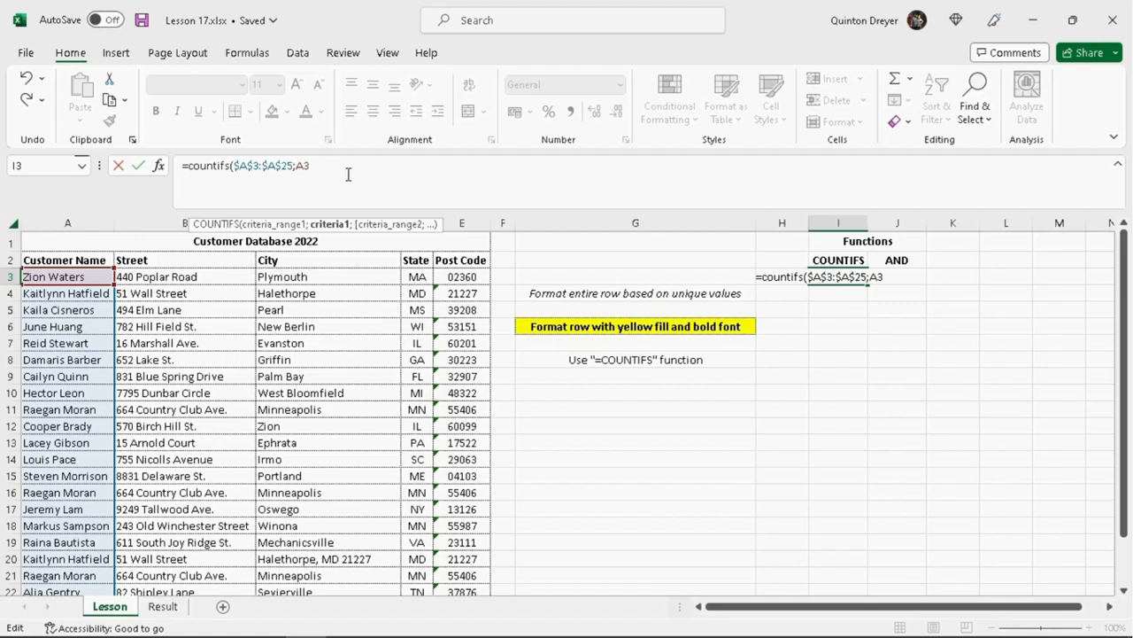
{"action": "type", "text": "$A3"}
{"action": "type", "text": ")"}
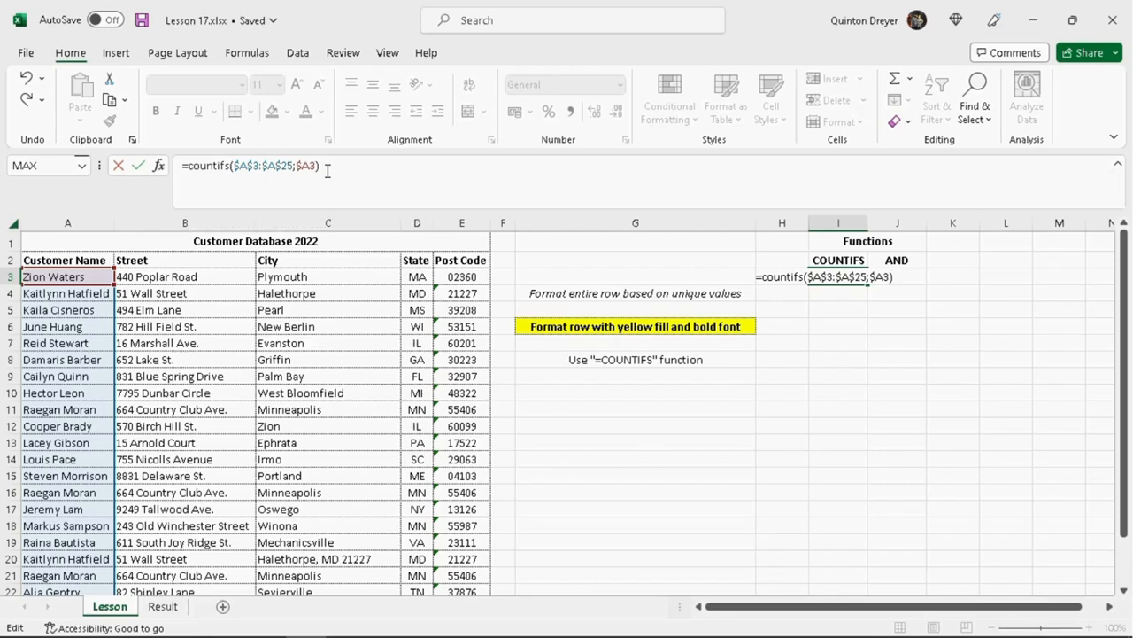
{"action": "key", "text": "Return"}
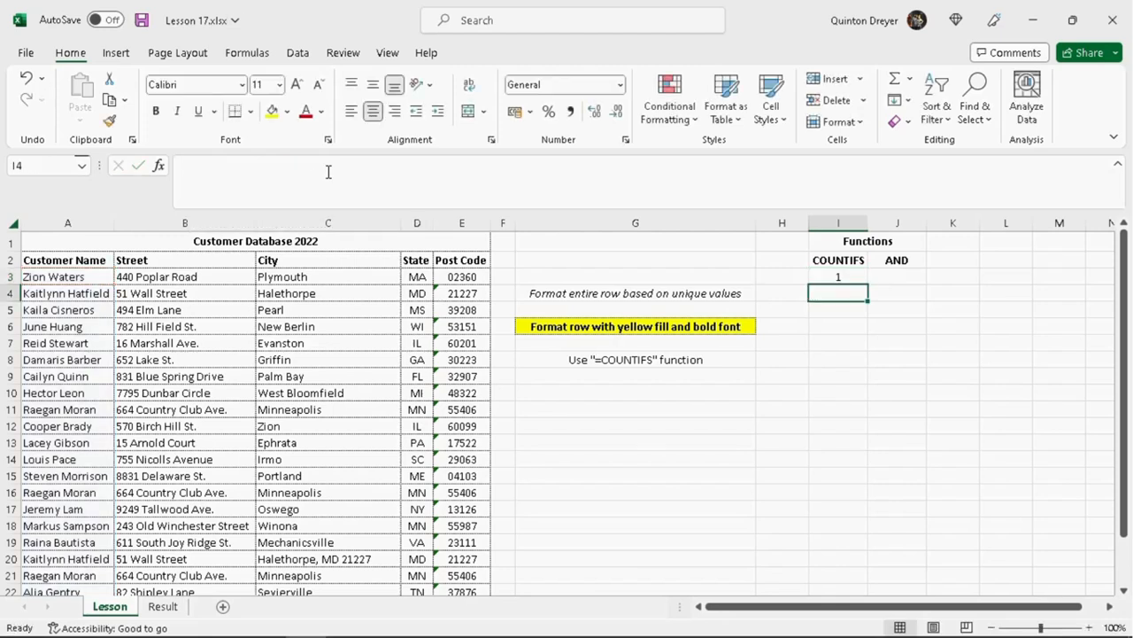
Step: Fill the COUNTIFS formula from I3 down to I25, the last customer record
{"action": "left_click", "coordinate": [84, 277]}
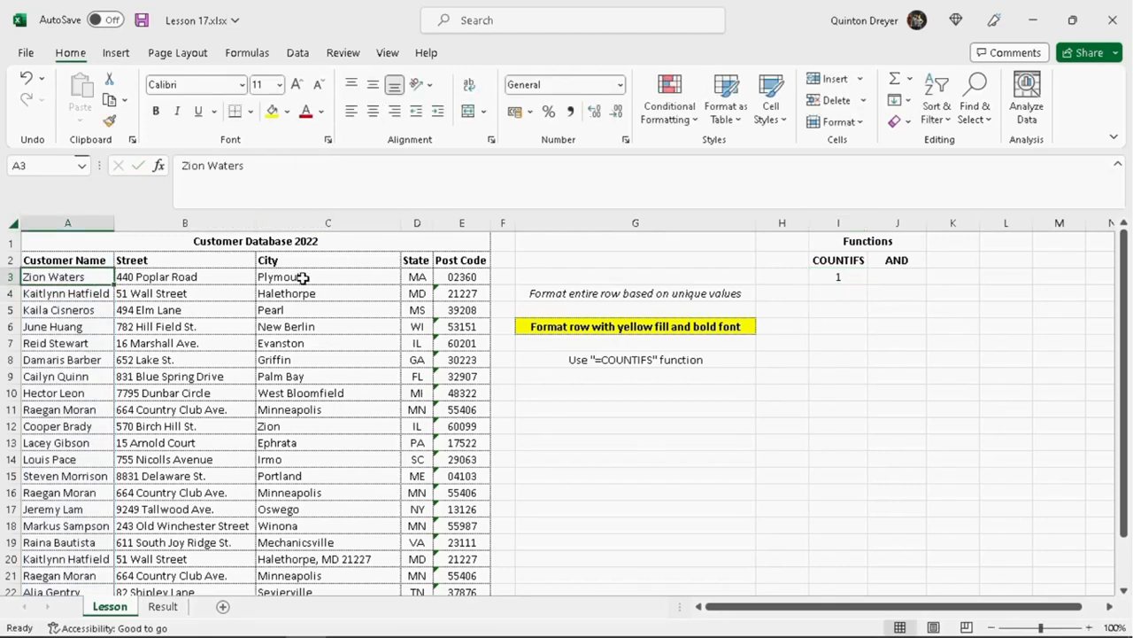
{"action": "left_click", "coordinate": [841, 278]}
{"action": "left_click_drag", "start_coordinate": [868, 285], "coordinate": [866, 558]}
{"action": "scroll", "coordinate": [927, 457], "scroll_direction": "up", "scroll_amount": 2}
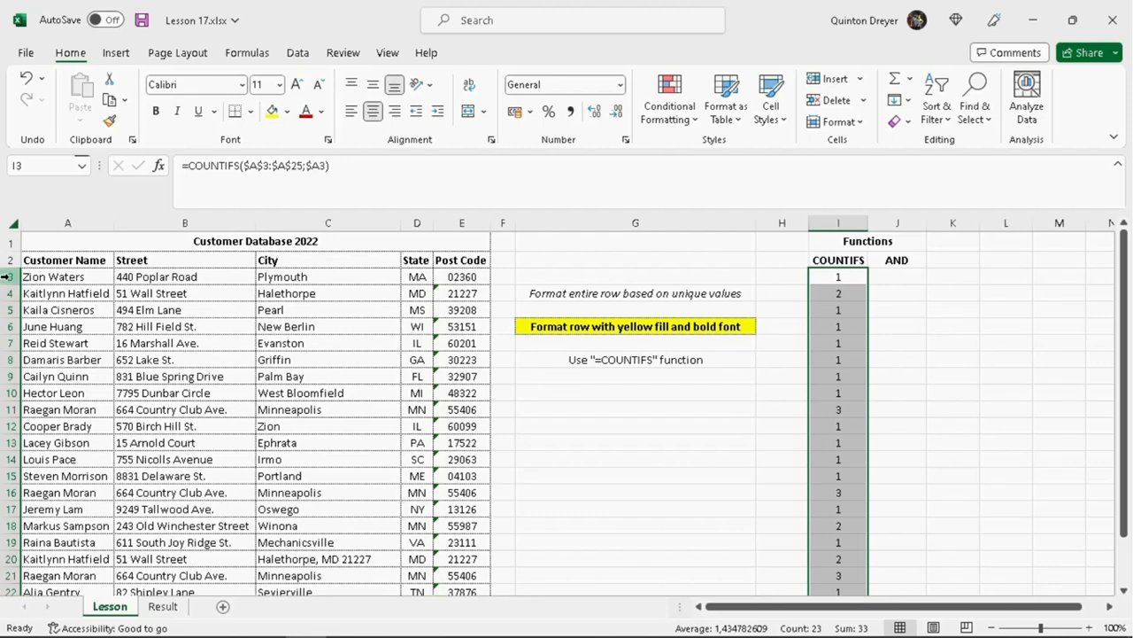
Step: Highlight row 3 and rows 5 to 10 to examine the records whose customer name occurs only once
{"action": "left_click", "coordinate": [9, 277]}
{"action": "left_click", "coordinate": [11, 310], "text": "ctrl"}
{"action": "left_click_drag", "start_coordinate": [11, 310], "coordinate": [12, 390]}
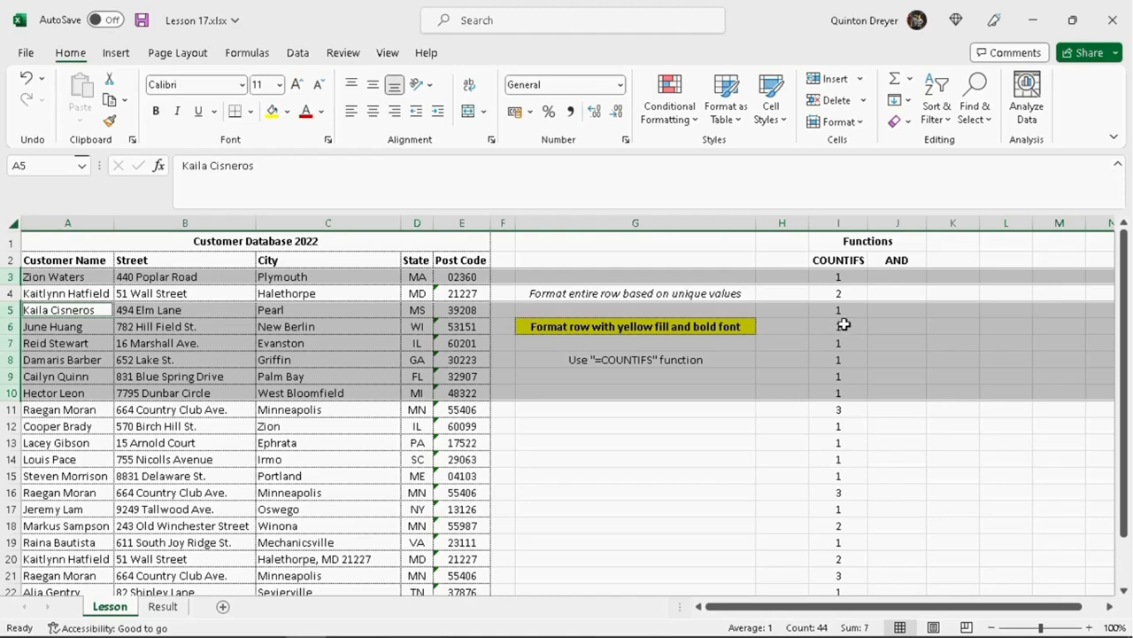
Step: Examine the COUNTIFS results in column I for customers that occur more than once, including rows 4, 11, 16, 18 and 20
{"action": "left_click", "coordinate": [840, 417]}
{"action": "left_click", "coordinate": [846, 491]}
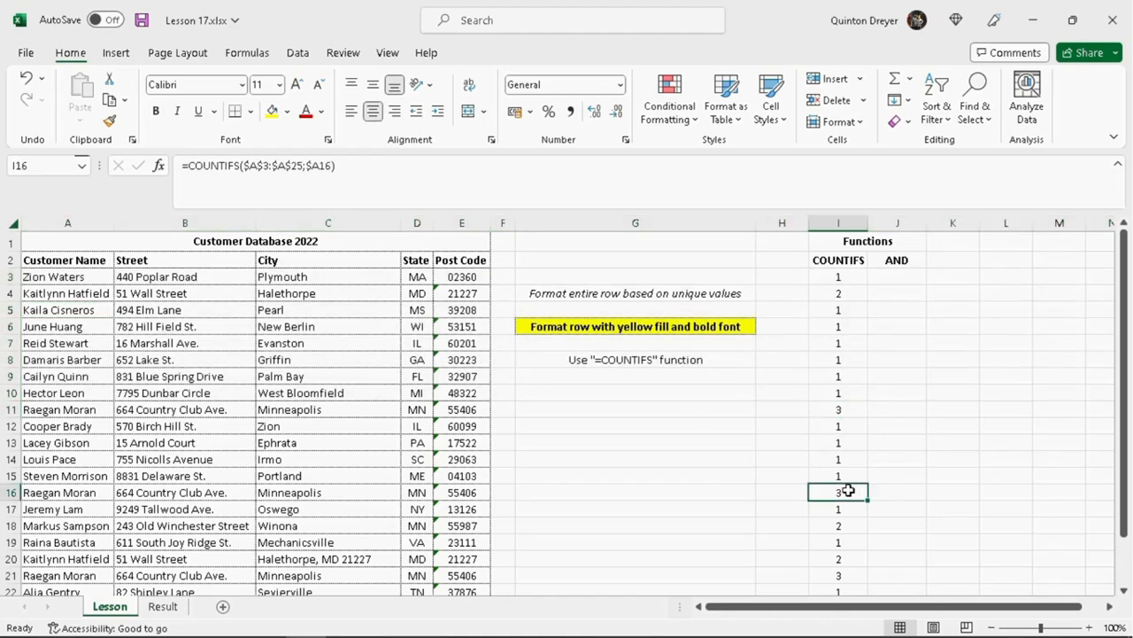
{"action": "left_click", "coordinate": [842, 527]}
{"action": "left_click", "coordinate": [842, 559]}
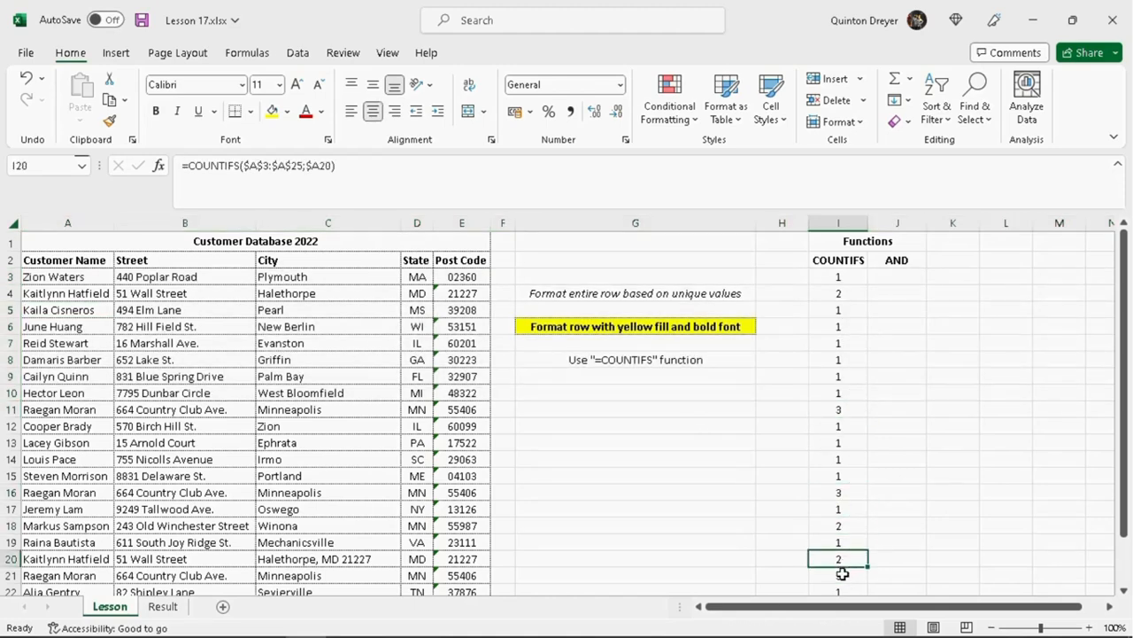
{"action": "left_click", "coordinate": [842, 574]}
{"action": "scroll", "coordinate": [824, 421], "scroll_direction": "down", "scroll_amount": 1}
{"action": "left_click", "coordinate": [850, 506]}
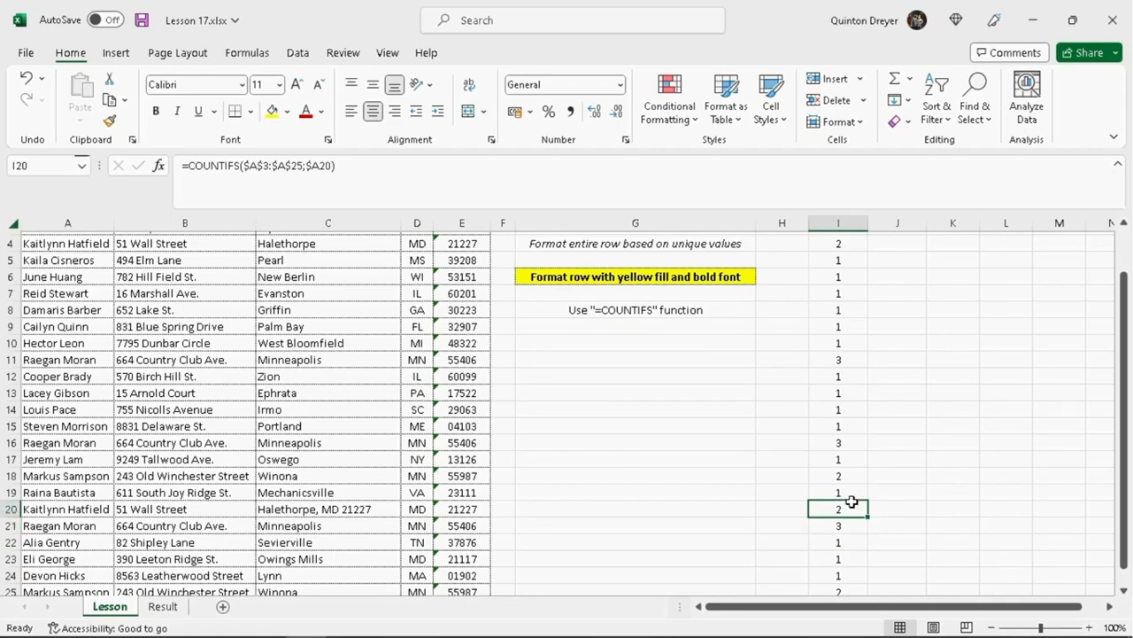
{"action": "left_click", "coordinate": [842, 445]}
{"action": "left_click", "coordinate": [837, 360]}
{"action": "scroll", "coordinate": [845, 345], "scroll_direction": "up", "scroll_amount": 1}
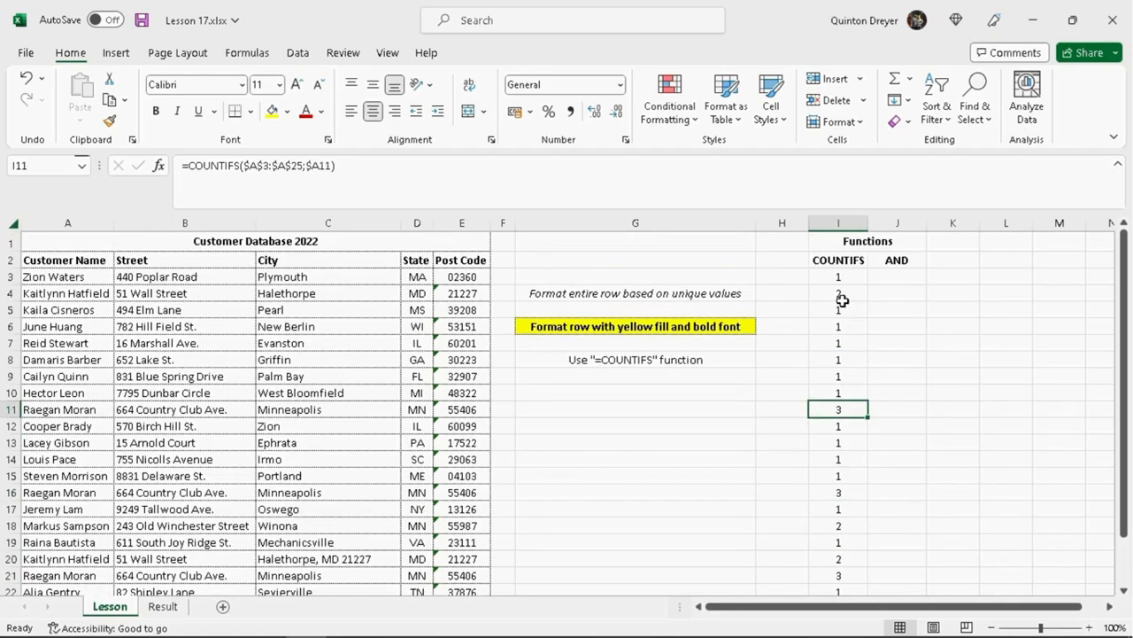
{"action": "left_click", "coordinate": [839, 295]}
Step: Enter =AND(I3=1) in J3 to test whether the record's count equals 1
{"action": "left_click", "coordinate": [899, 275]}
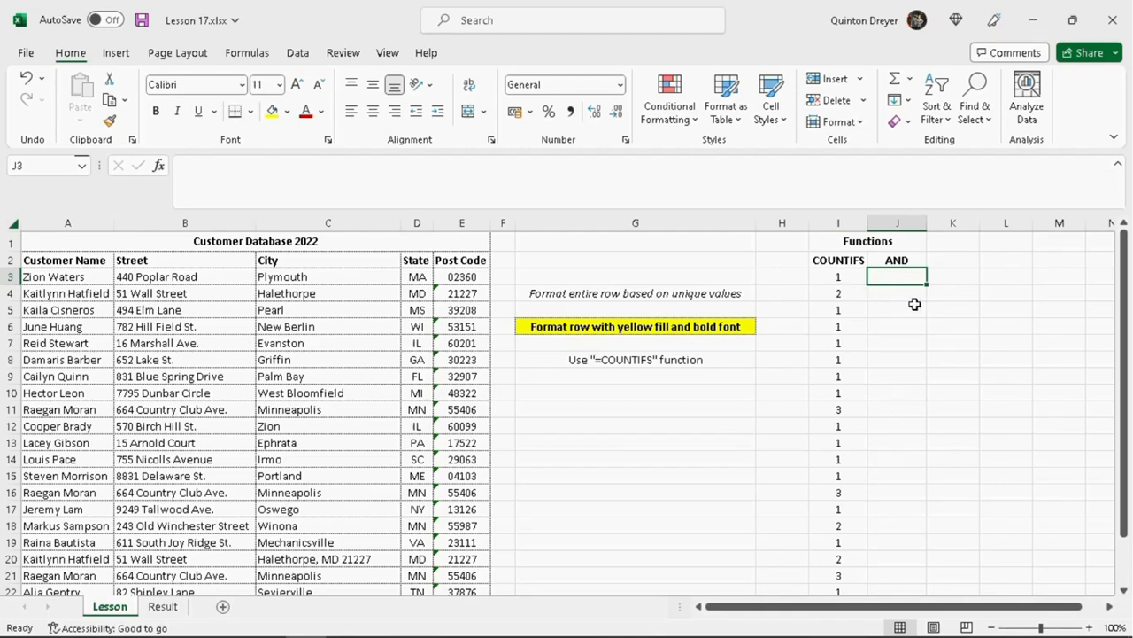
{"action": "type", "text": "=and("}
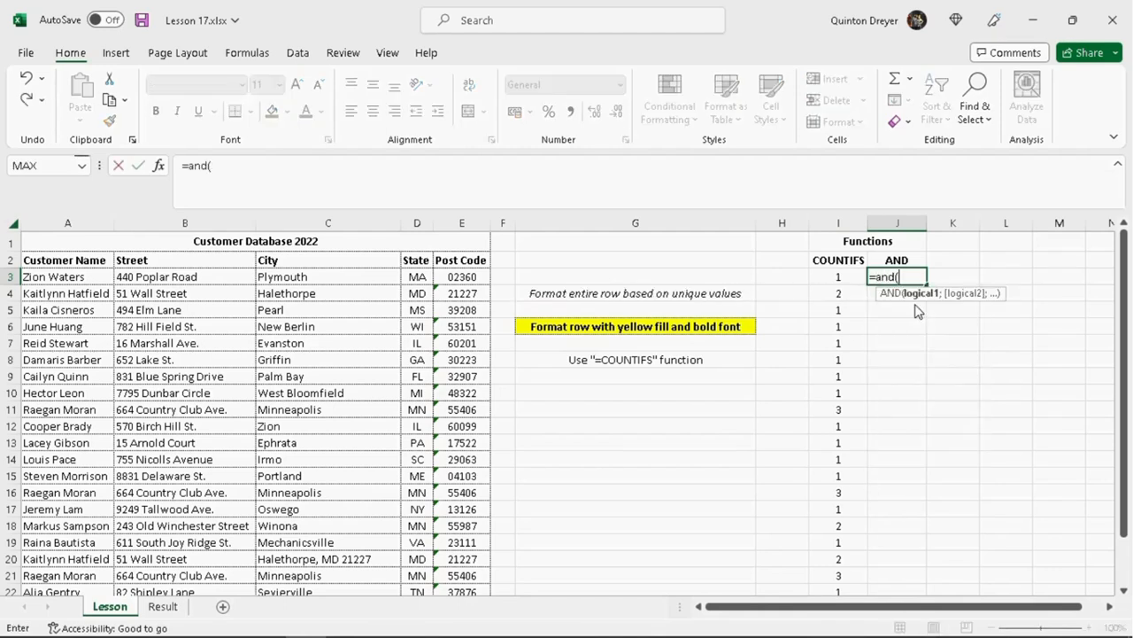
{"action": "left_click", "coordinate": [837, 280]}
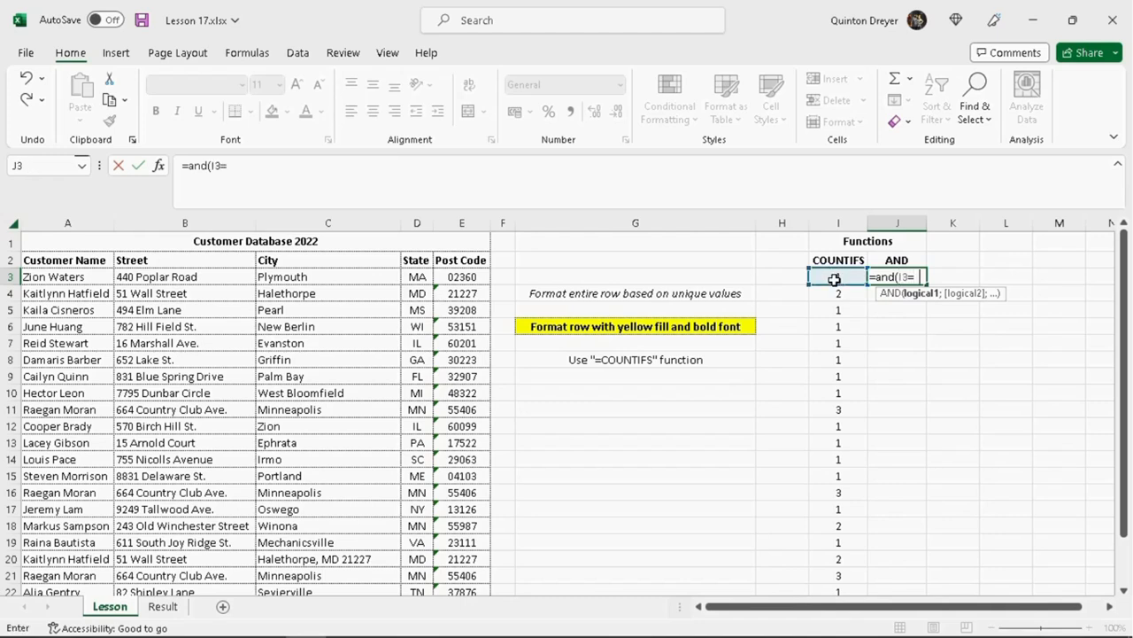
{"action": "type", "text": "1)"}
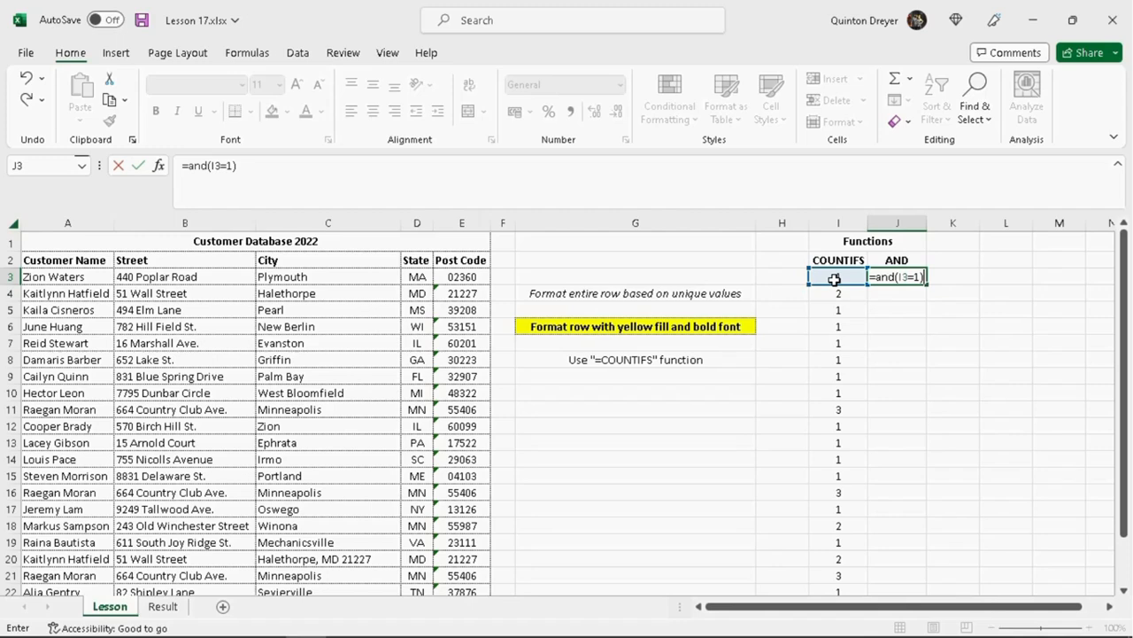
{"action": "key", "text": "Return"}
Step: Fill the AND formula from J3 down to J25
{"action": "left_click", "coordinate": [899, 278]}
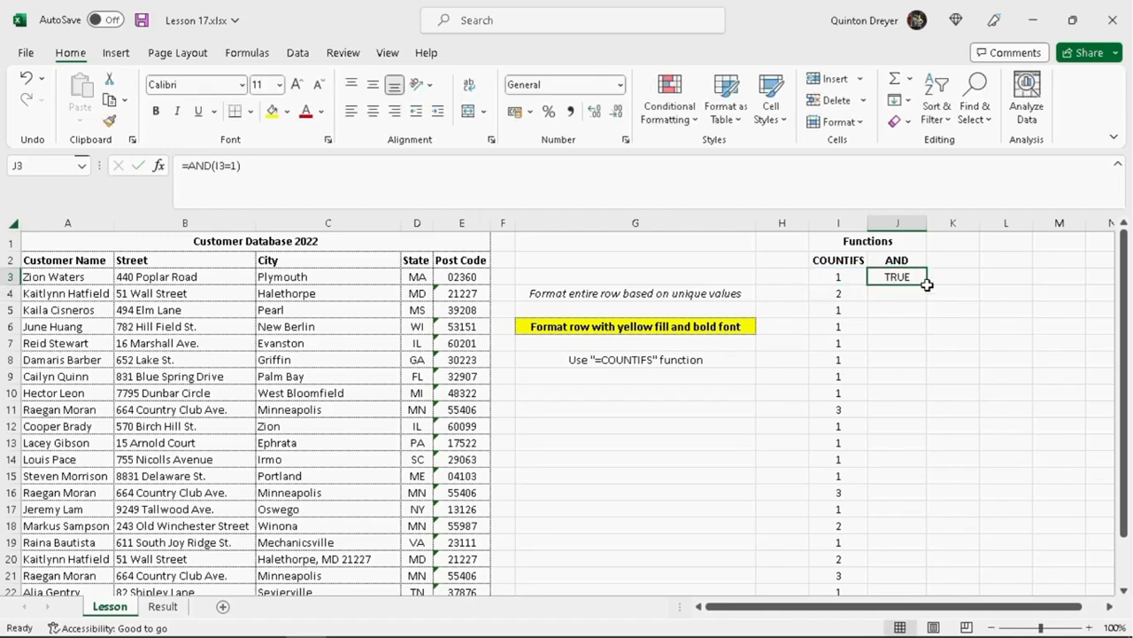
{"action": "left_click_drag", "start_coordinate": [927, 284], "coordinate": [918, 552]}
{"action": "scroll", "coordinate": [903, 554], "scroll_direction": "up", "scroll_amount": 2}
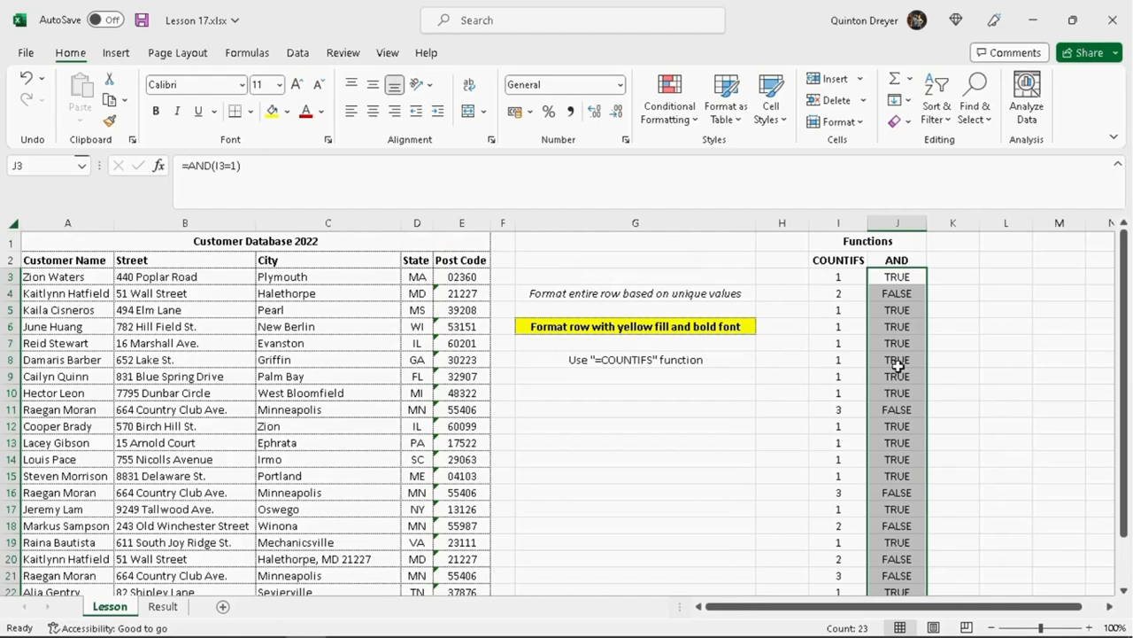
Step: Compare the AND results with the COUNTIFS counts for the repeated customers in rows 11, 16, 18 and 21
{"action": "left_click_drag", "start_coordinate": [904, 405], "coordinate": [862, 408]}
{"action": "left_click_drag", "start_coordinate": [901, 491], "coordinate": [859, 491]}
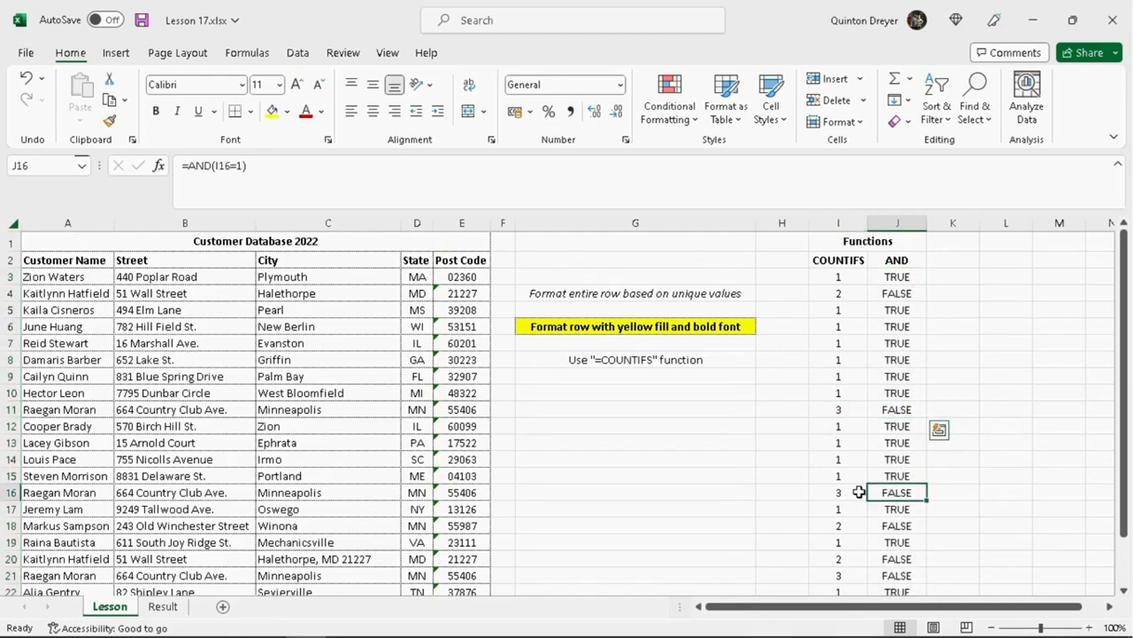
{"action": "left_click_drag", "start_coordinate": [898, 525], "coordinate": [827, 526]}
{"action": "left_click_drag", "start_coordinate": [898, 575], "coordinate": [862, 568]}
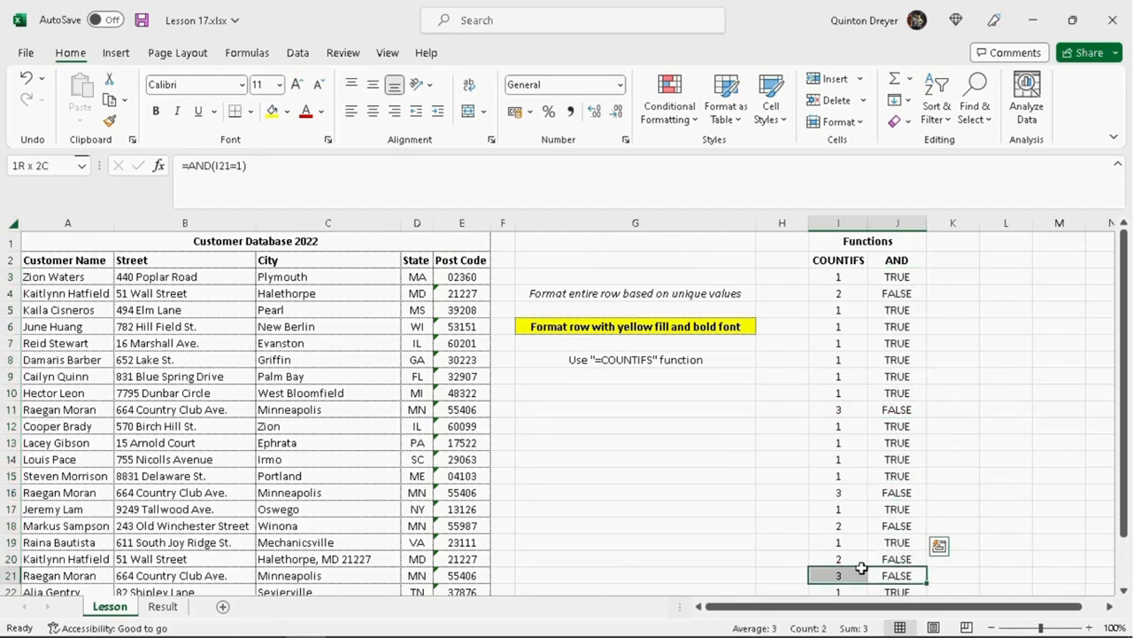
Step: Start a new conditional formatting rule for A3:E25 that uses a formula to determine which cells to format
{"action": "left_click", "coordinate": [673, 432]}
{"action": "left_click", "coordinate": [59, 275]}
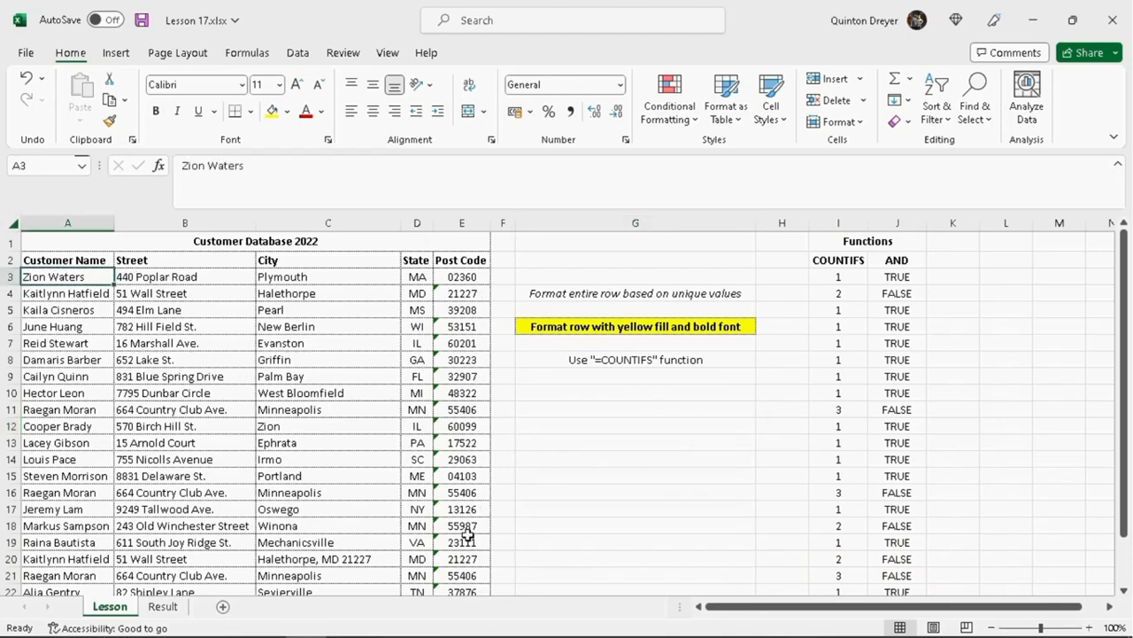
{"action": "scroll", "coordinate": [370, 466], "scroll_direction": "down", "scroll_amount": 2}
{"action": "scroll", "coordinate": [369, 466], "scroll_direction": "up", "scroll_amount": 2}
{"action": "left_click_drag", "start_coordinate": [74, 282], "coordinate": [467, 572]}
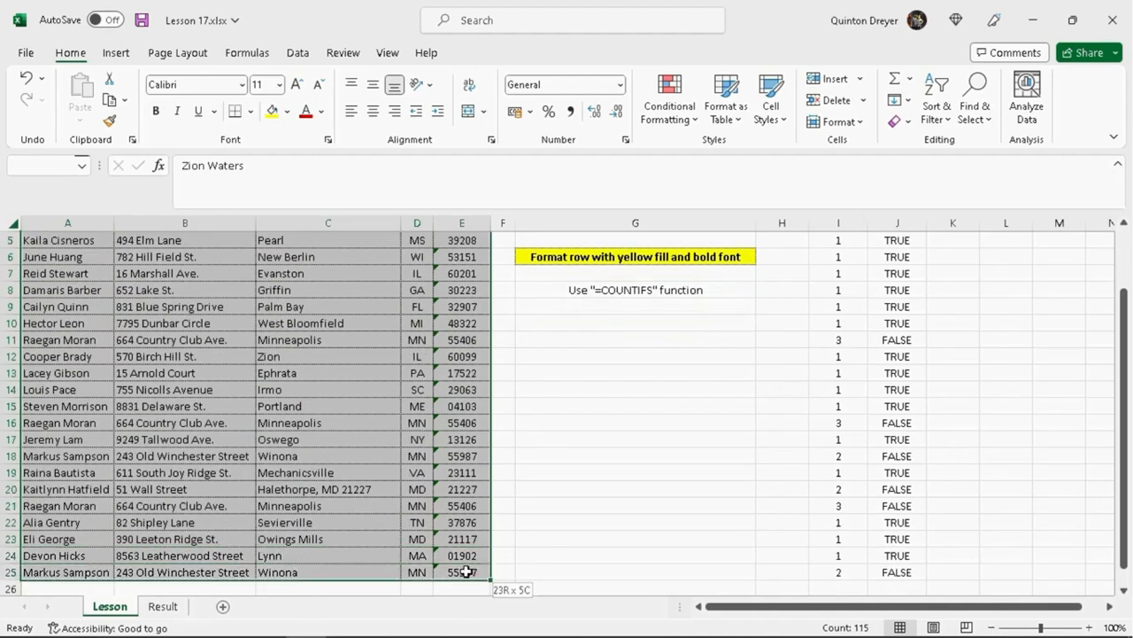
{"action": "scroll", "coordinate": [372, 366], "scroll_direction": "up", "scroll_amount": 2}
{"action": "left_click", "coordinate": [689, 124]}
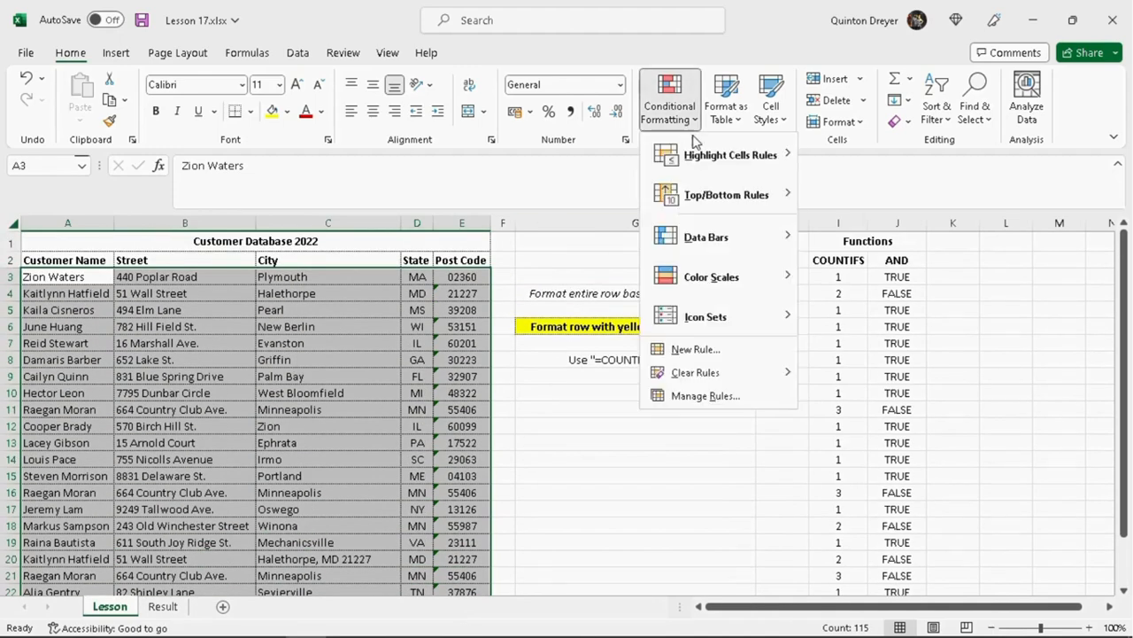
{"action": "left_click", "coordinate": [693, 350]}
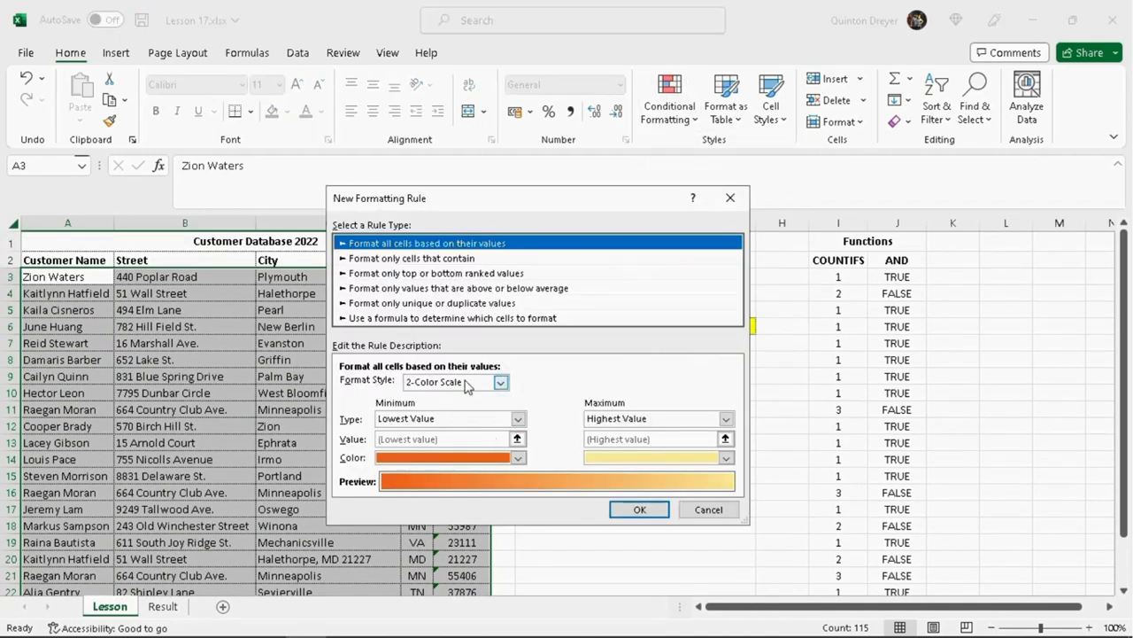
{"action": "left_click", "coordinate": [502, 382]}
{"action": "left_click", "coordinate": [461, 377]}
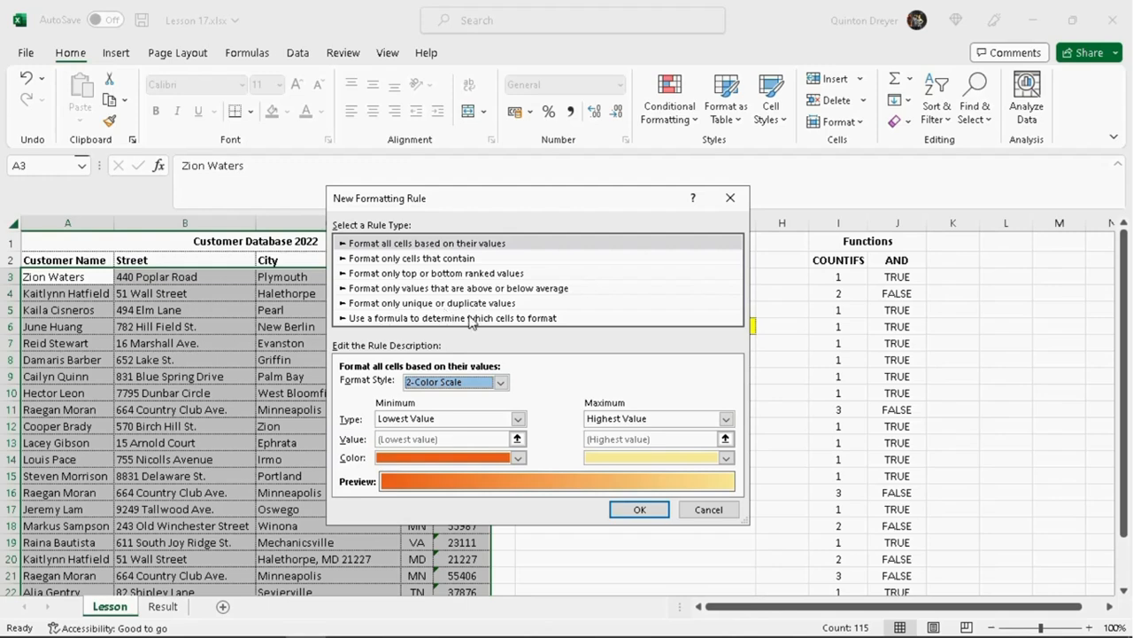
{"action": "left_click", "coordinate": [490, 322]}
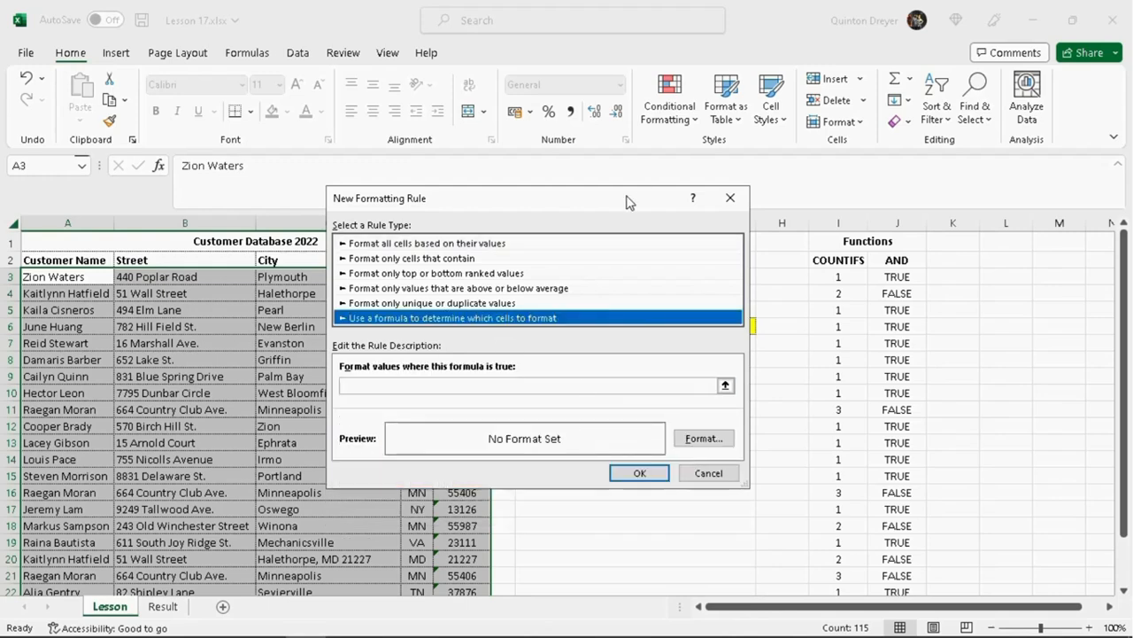
{"action": "left_click_drag", "start_coordinate": [626, 202], "coordinate": [374, 209]}
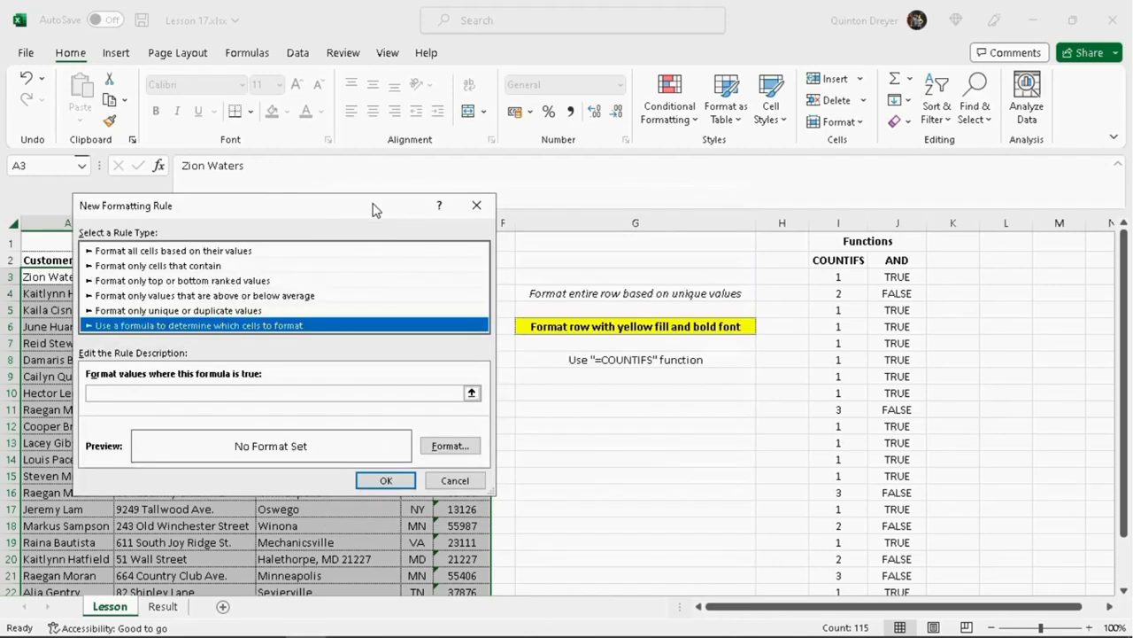
Step: Set the rule's format to a yellow fill with bold font
{"action": "left_click", "coordinate": [450, 447]}
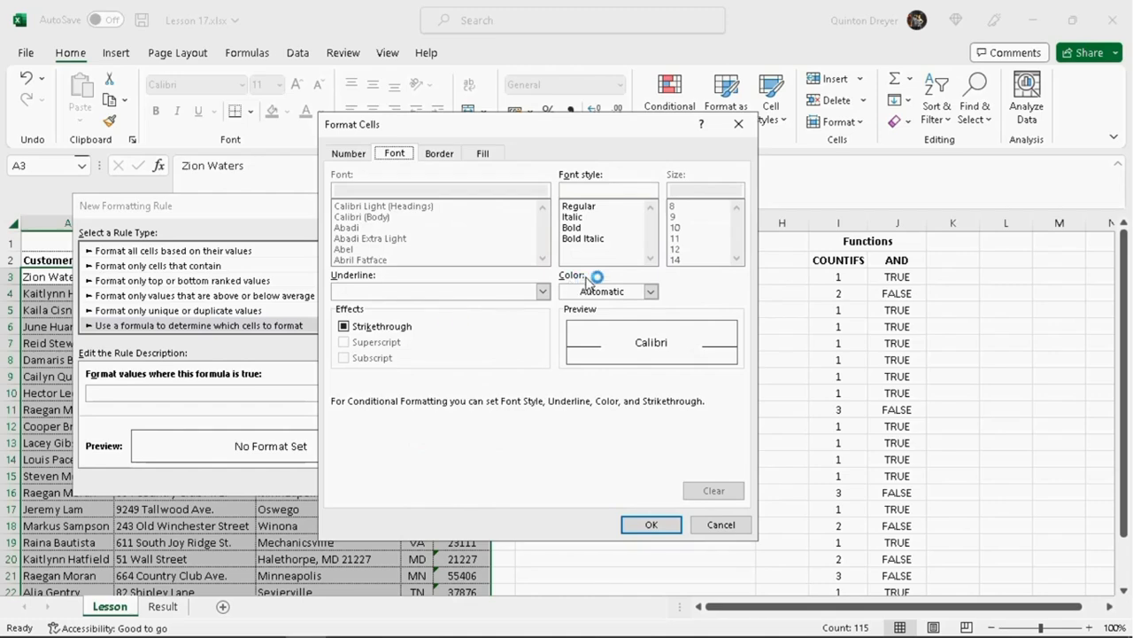
{"action": "left_click_drag", "start_coordinate": [626, 142], "coordinate": [400, 166]}
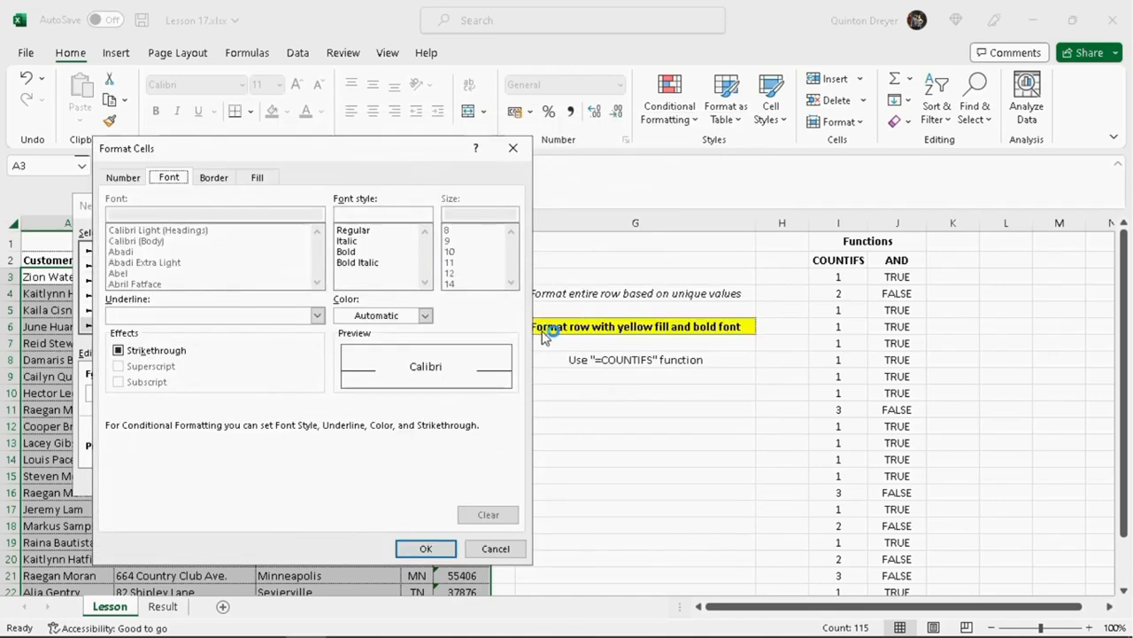
{"action": "left_click", "coordinate": [257, 178]}
{"action": "left_click", "coordinate": [165, 340]}
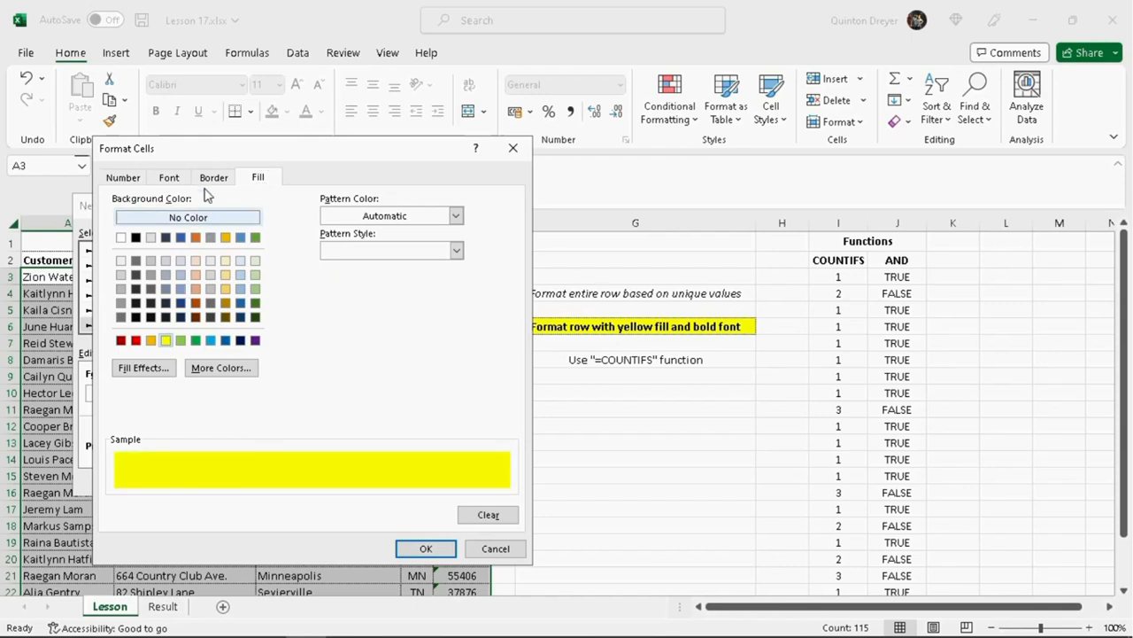
{"action": "left_click", "coordinate": [171, 178]}
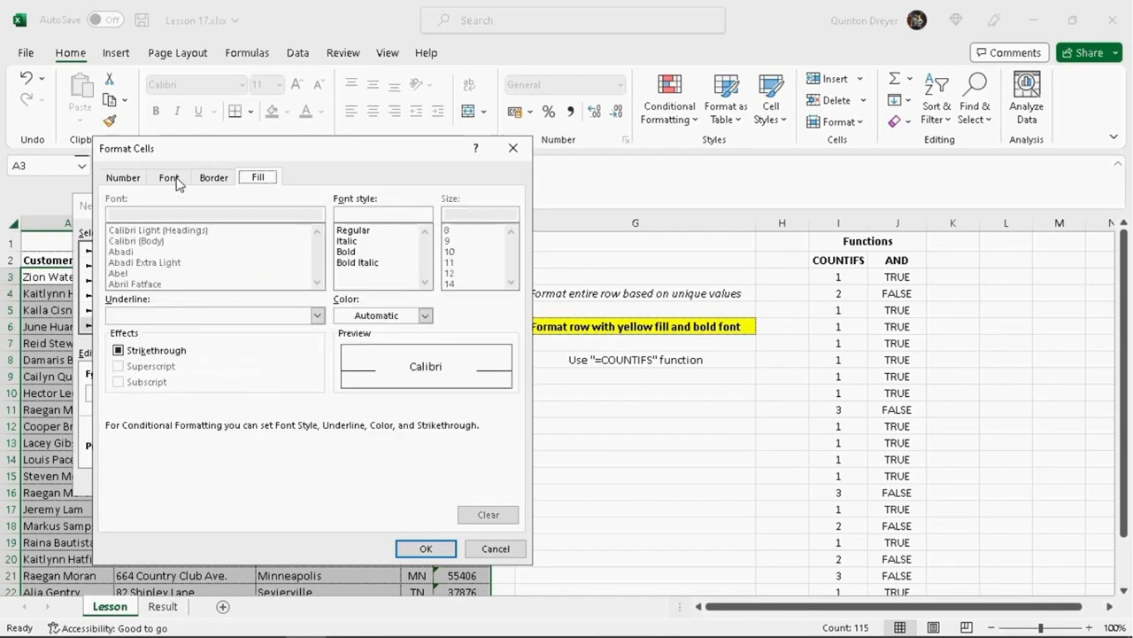
{"action": "left_click", "coordinate": [368, 252]}
{"action": "left_click", "coordinate": [426, 548]}
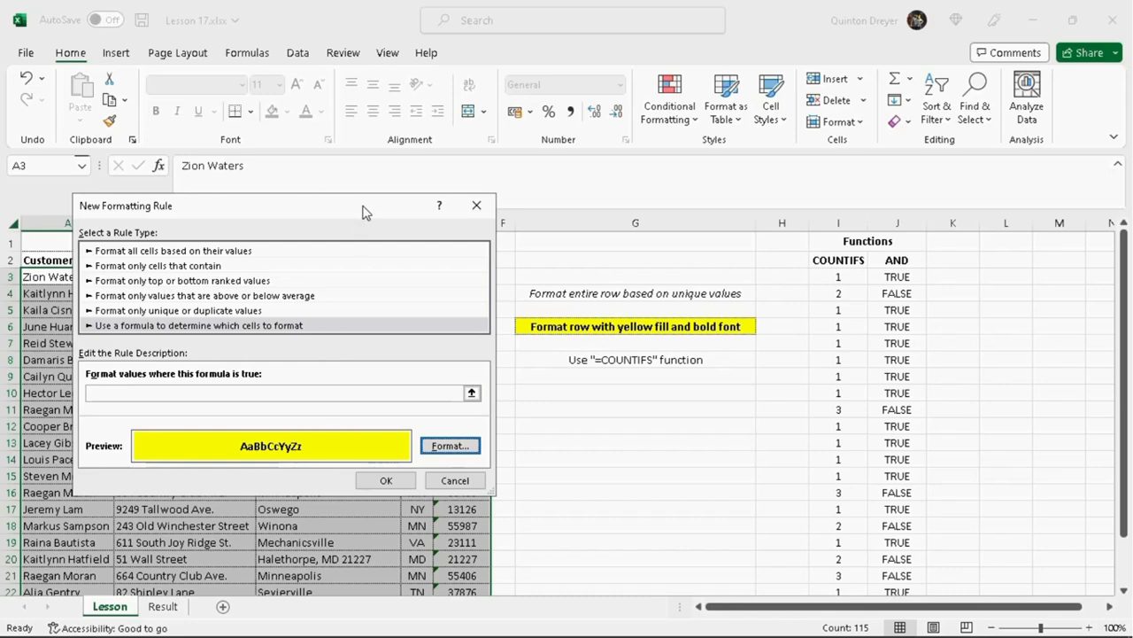
Step: Begin the rule formula with COUNTIF, using $A$3:$A$25 as the range and cell A3 as the criterion
{"action": "left_click_drag", "start_coordinate": [364, 212], "coordinate": [744, 235]}
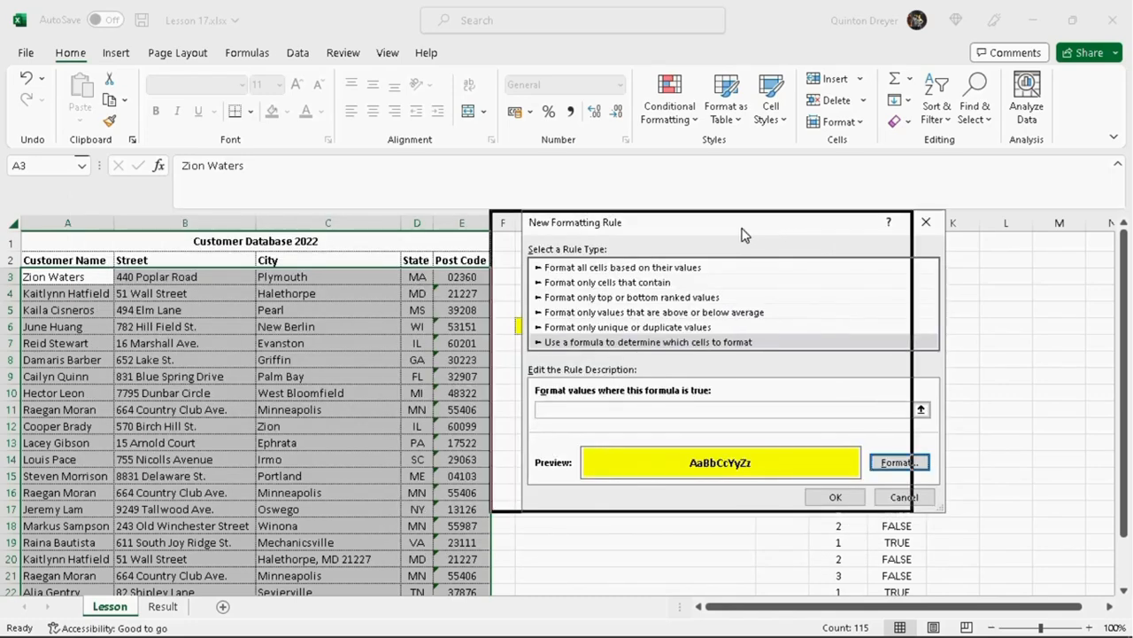
{"action": "left_click", "coordinate": [624, 409]}
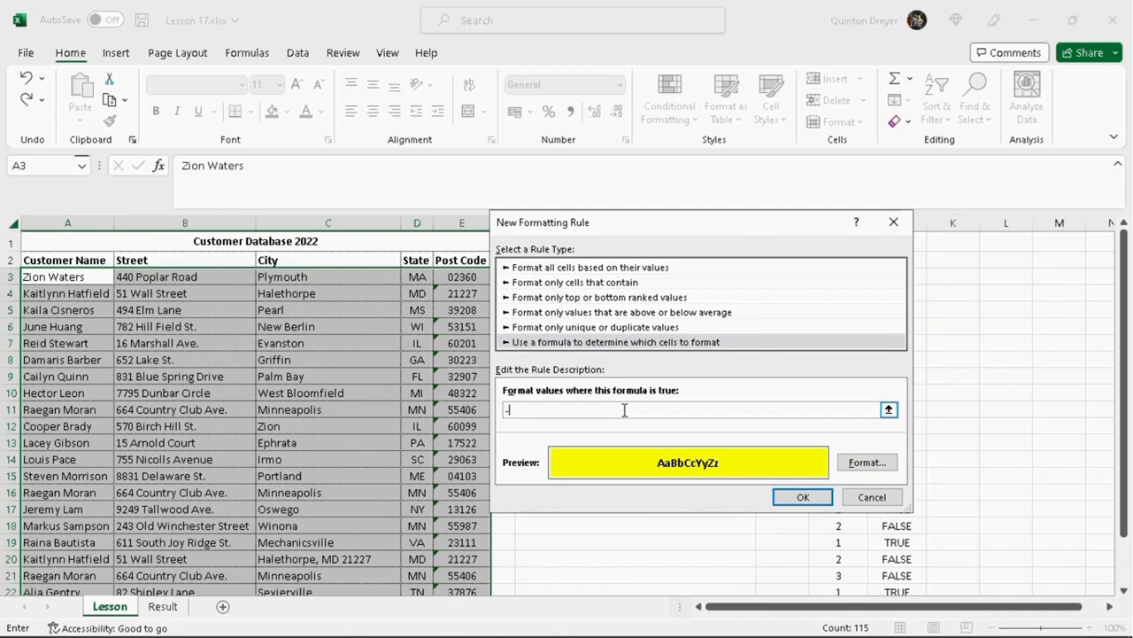
{"action": "type", "text": "=COUNTIF"}
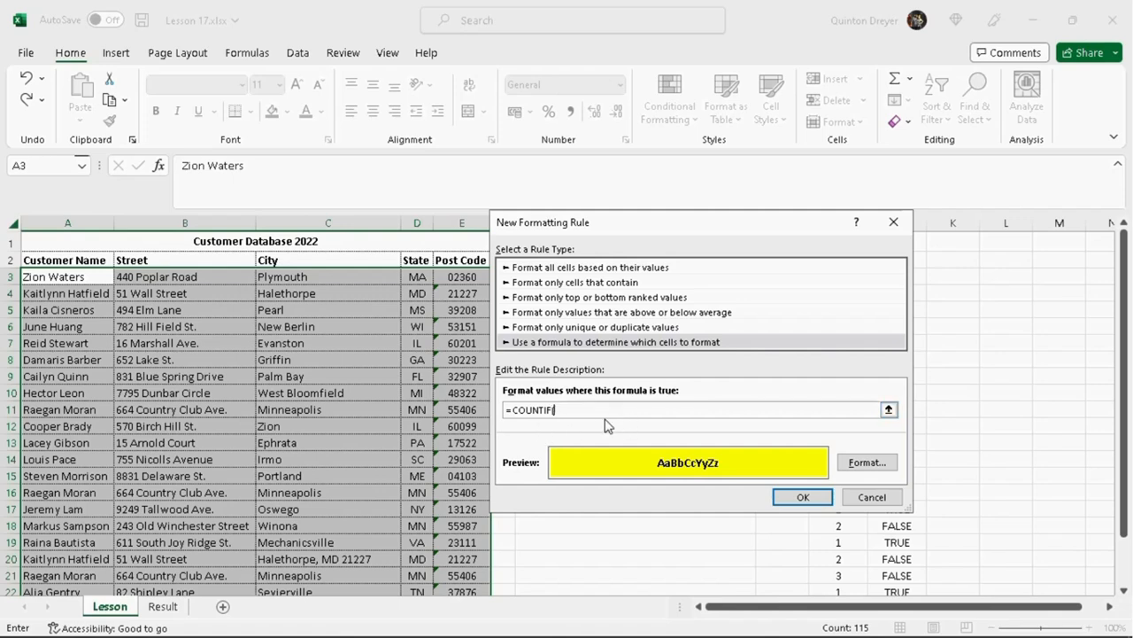
{"action": "type", "text": "("}
{"action": "left_click_drag", "start_coordinate": [69, 280], "coordinate": [89, 558]}
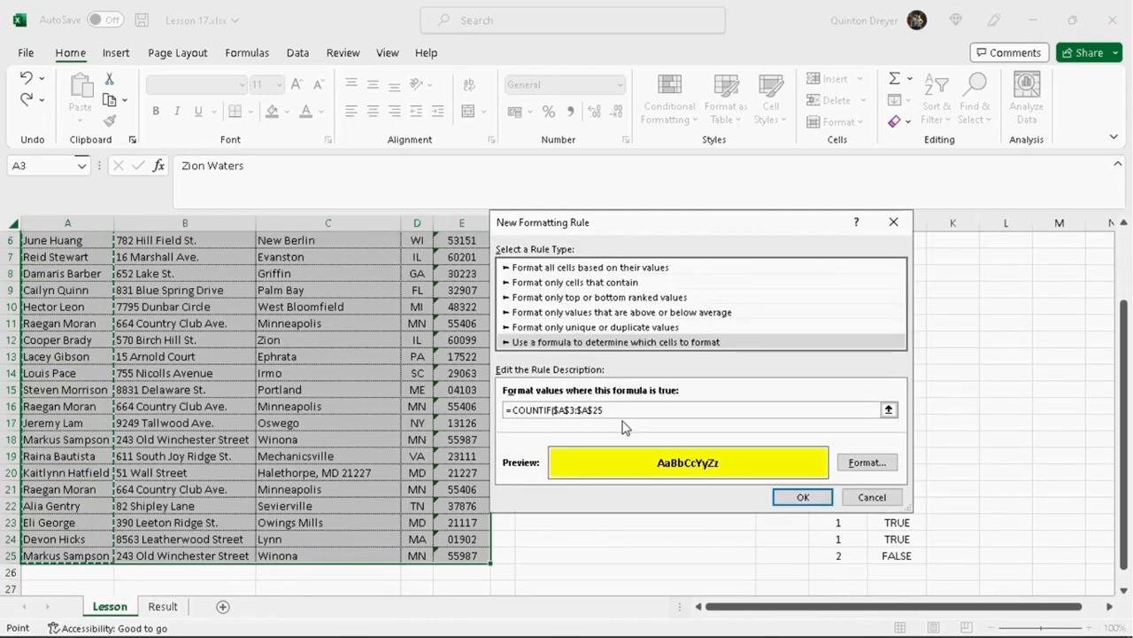
{"action": "type", "text": ","}
{"action": "scroll", "coordinate": [197, 386], "scroll_direction": "up", "scroll_amount": 2}
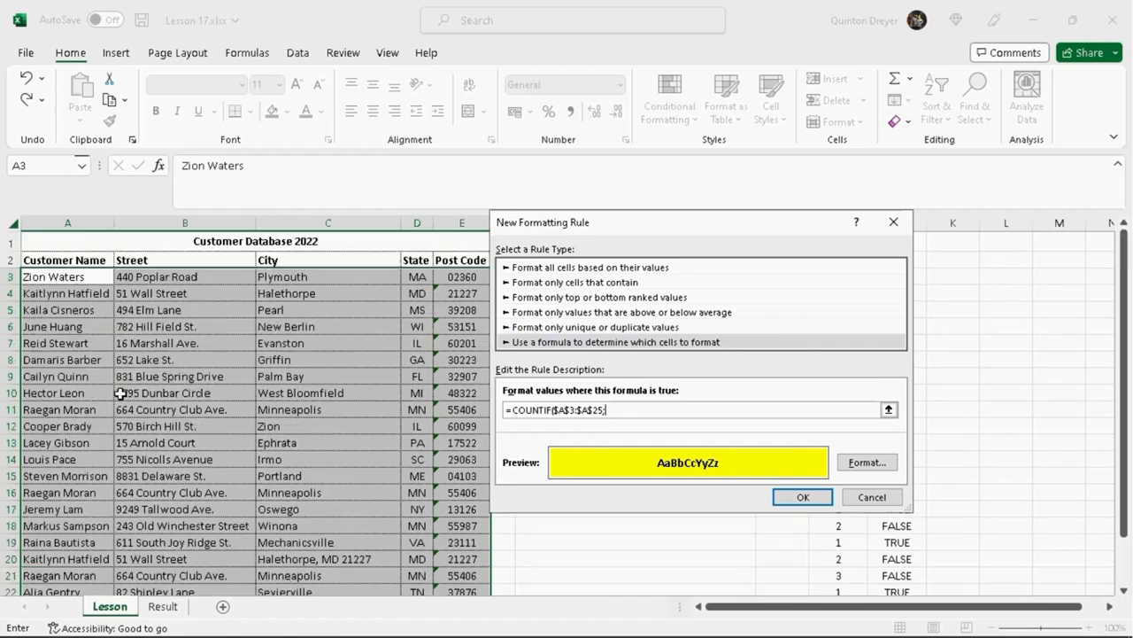
{"action": "left_click", "coordinate": [81, 277]}
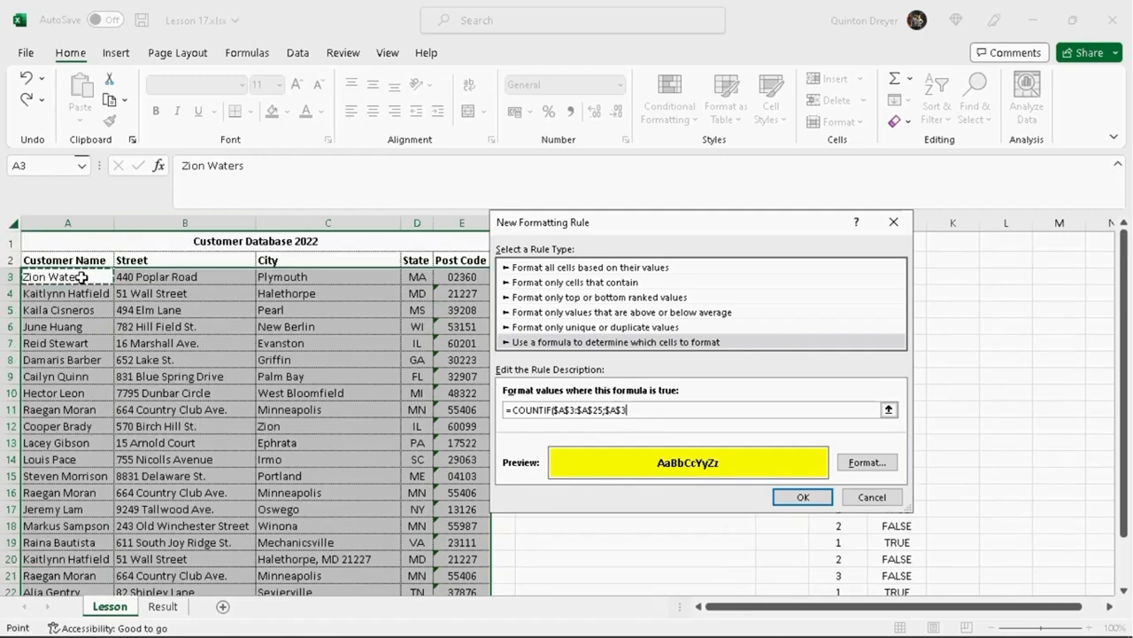
Step: Change the criterion to $A3, complete the formula as =COUNTIF($A$3:$A$25;$A3)=1, and apply the rule
{"action": "left_click", "coordinate": [618, 409]}
{"action": "key", "text": "BackSpace"}
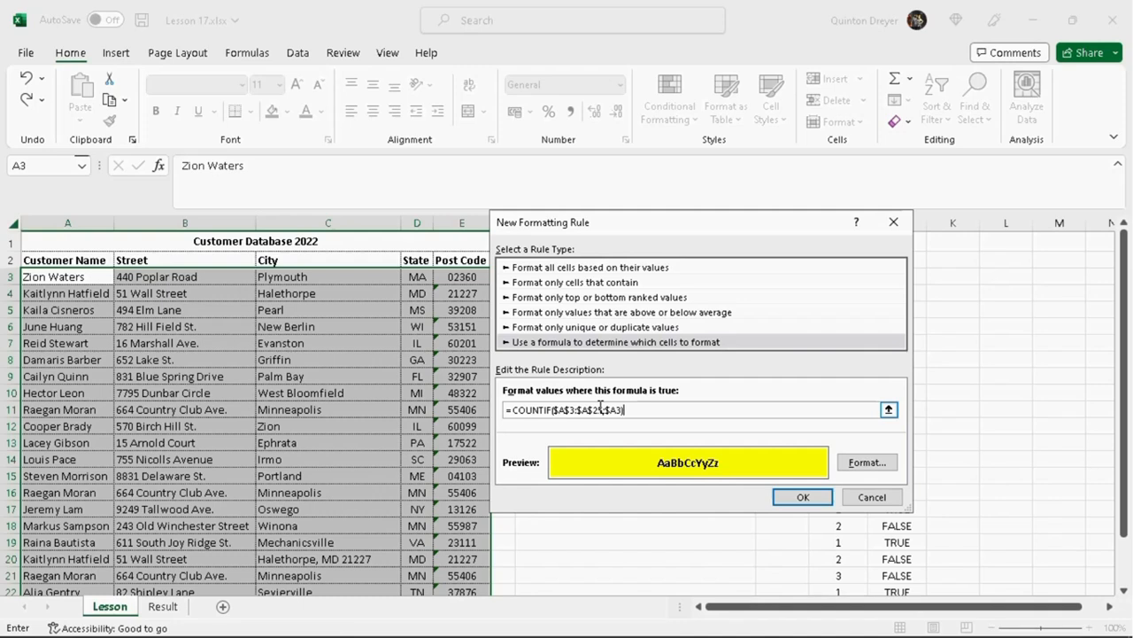
{"action": "type", "text": "1"}
{"action": "left_click_drag", "start_coordinate": [514, 410], "coordinate": [618, 404]}
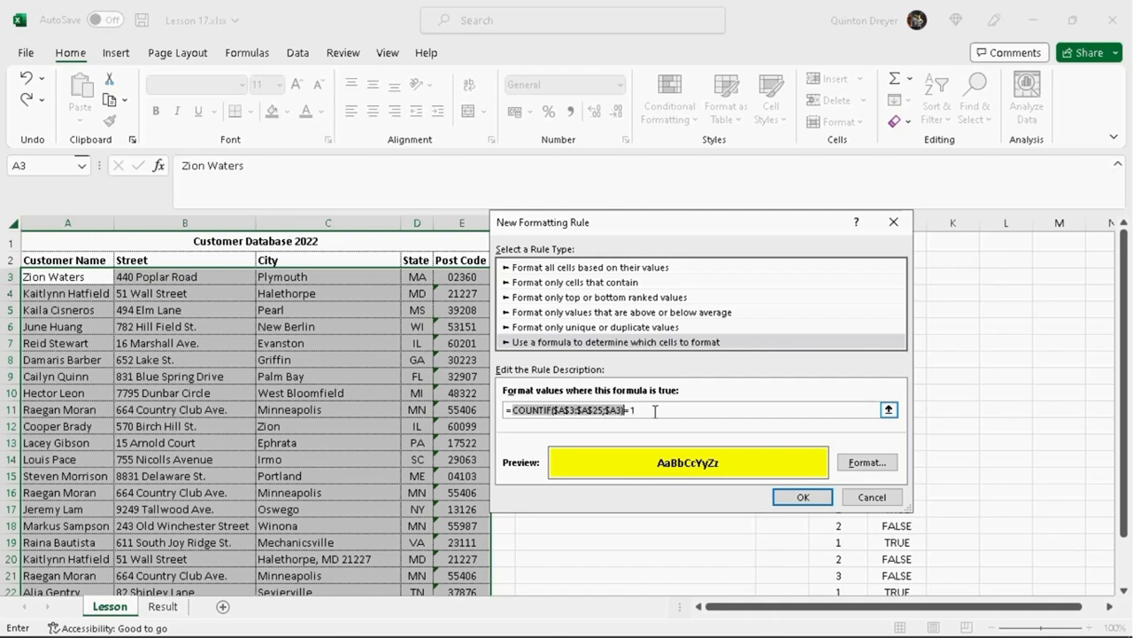
{"action": "left_click", "coordinate": [650, 409]}
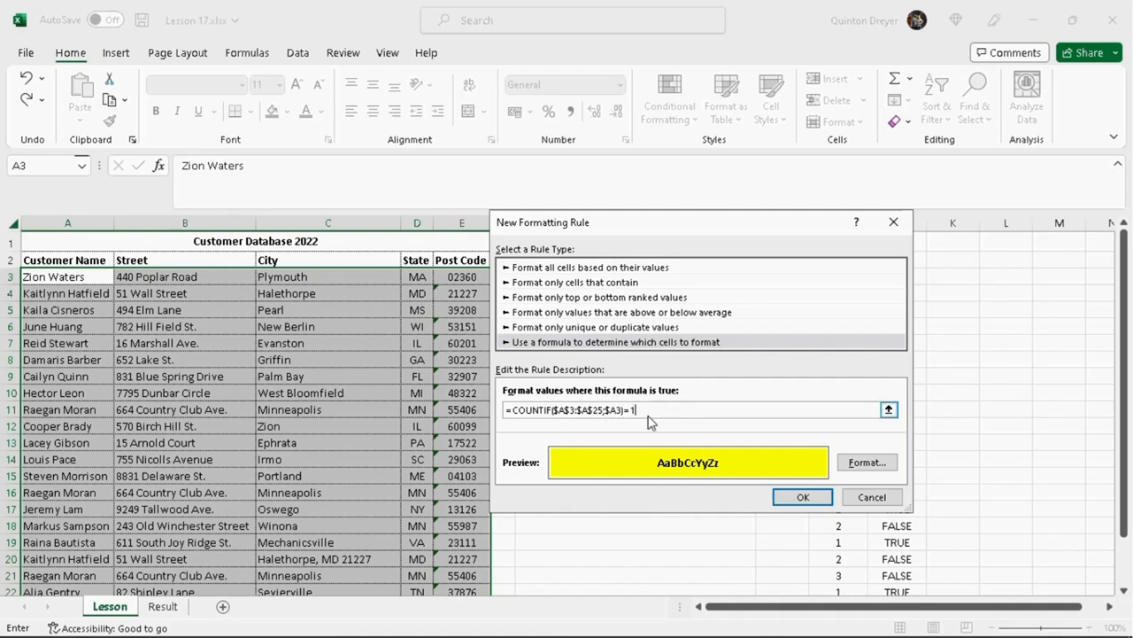
{"action": "left_click", "coordinate": [803, 497]}
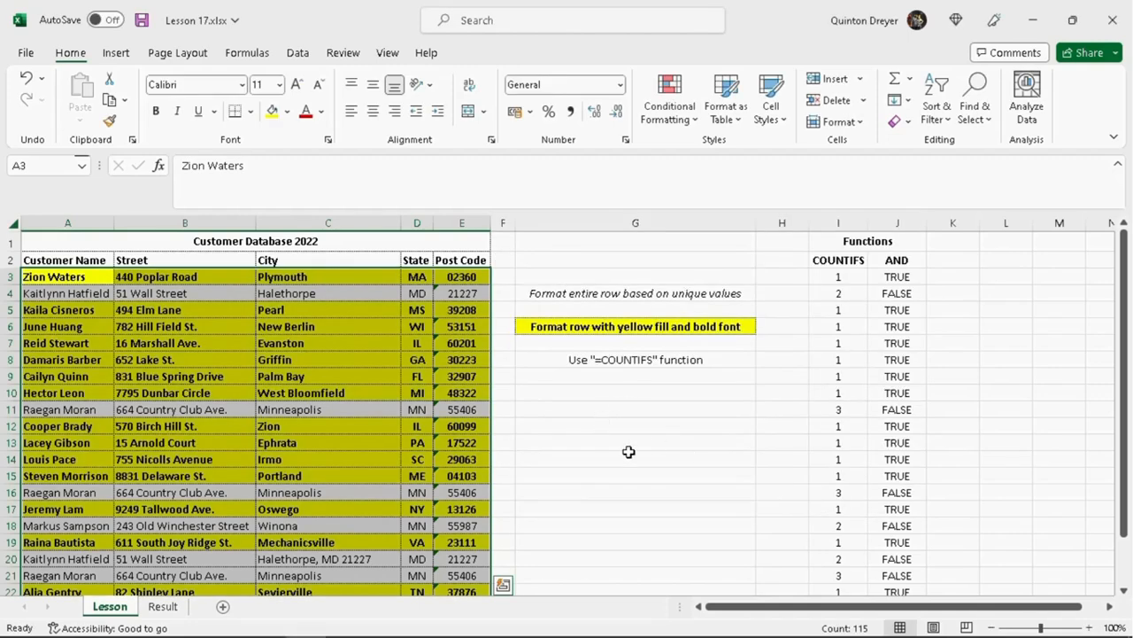
Step: Select the highlighted rows 3, 5–10, 12–15, 17, 19 and 22–24 to compare them with the COUNTIFS and AND results
{"action": "left_click", "coordinate": [629, 451]}
{"action": "left_click", "coordinate": [12, 276]}
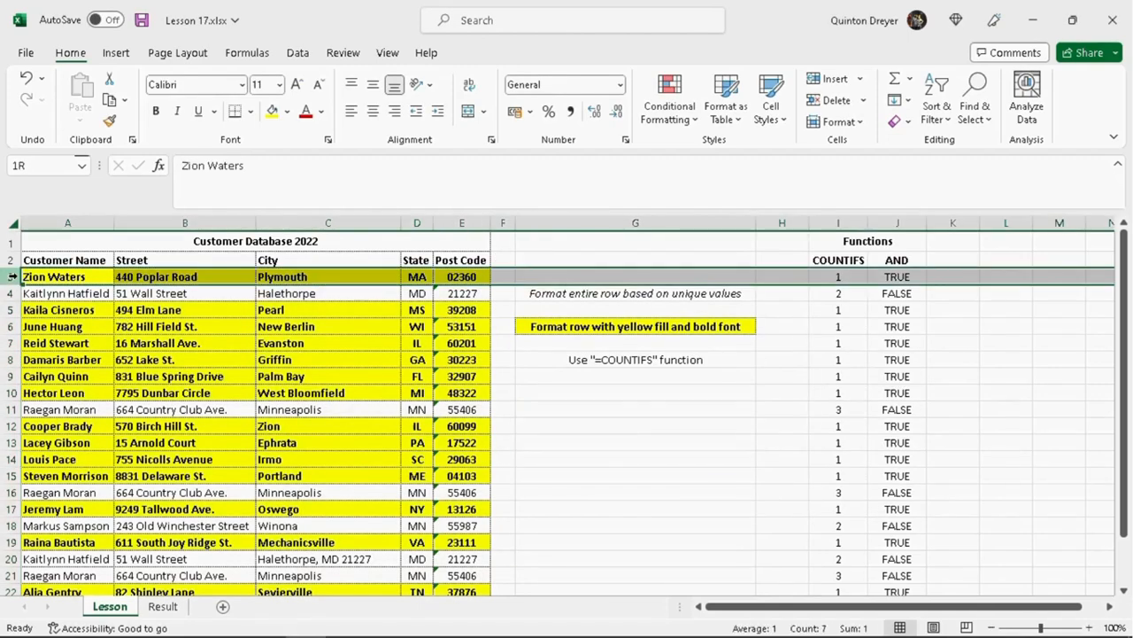
{"action": "left_click_drag", "start_coordinate": [13, 309], "coordinate": [12, 392]}
{"action": "left_click", "coordinate": [12, 426], "text": "ctrl"}
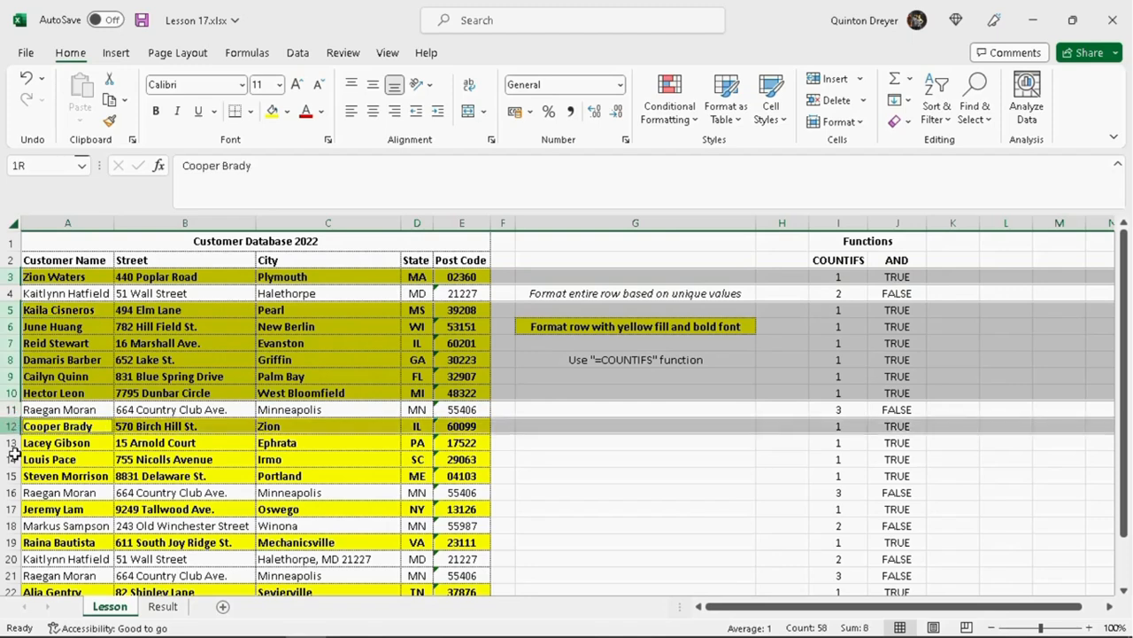
{"action": "left_click_drag", "start_coordinate": [14, 447], "coordinate": [13, 476]}
{"action": "left_click", "coordinate": [12, 509], "text": "ctrl"}
{"action": "left_click", "coordinate": [12, 542], "text": "ctrl"}
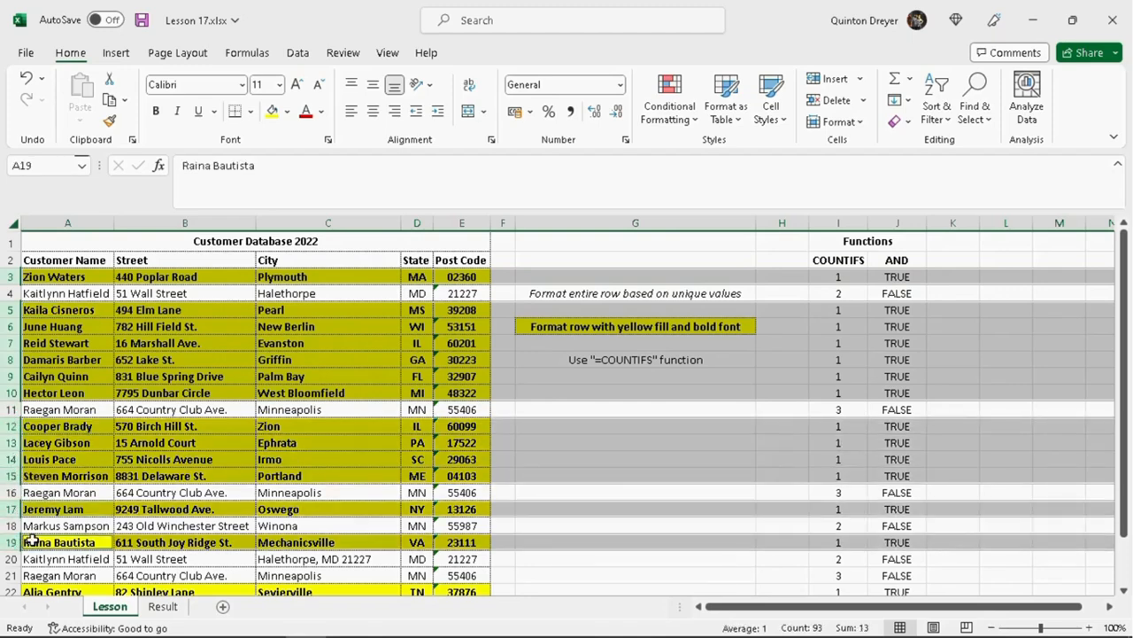
{"action": "scroll", "coordinate": [32, 540], "scroll_direction": "down", "scroll_amount": 4}
{"action": "left_click_drag", "start_coordinate": [13, 393], "coordinate": [12, 426]}
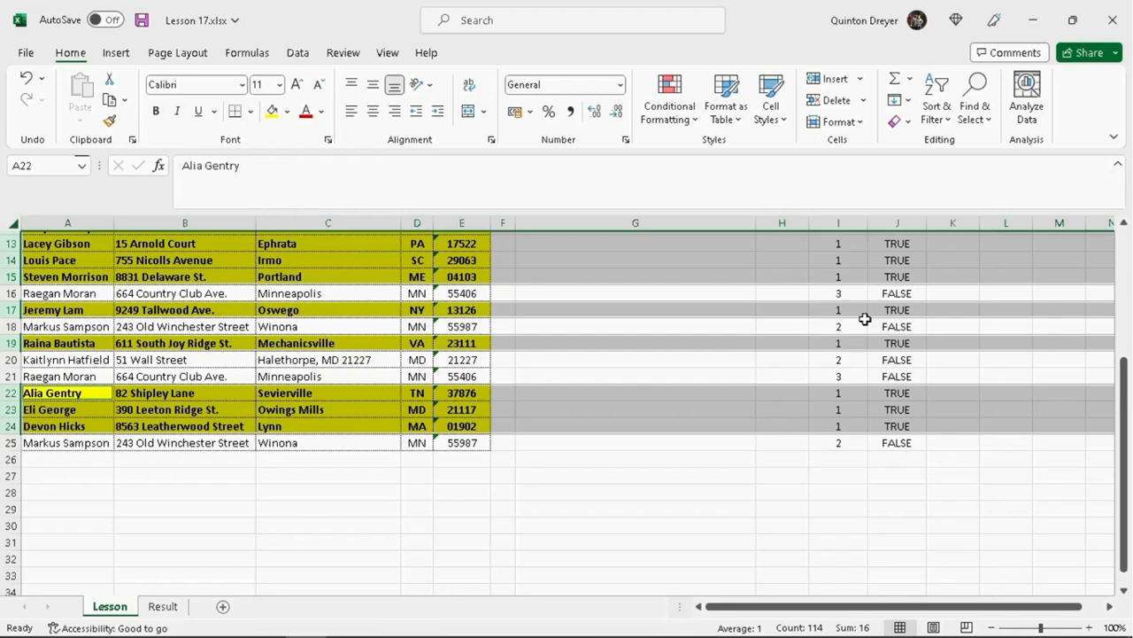
{"action": "scroll", "coordinate": [864, 318], "scroll_direction": "up", "scroll_amount": 4}
{"action": "left_click", "coordinate": [565, 396]}
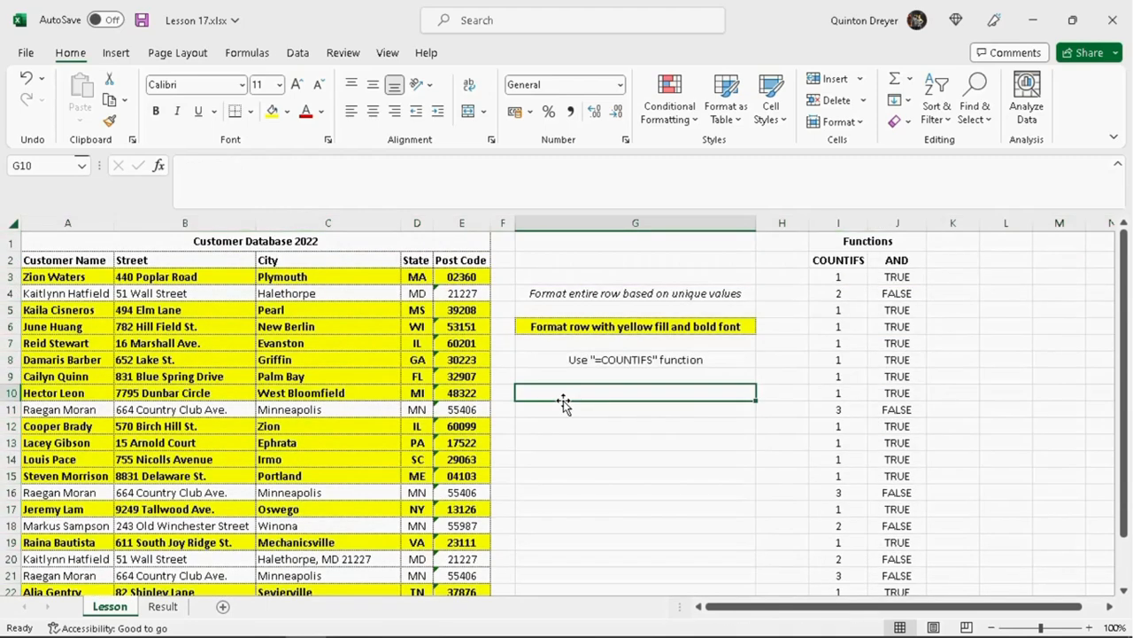